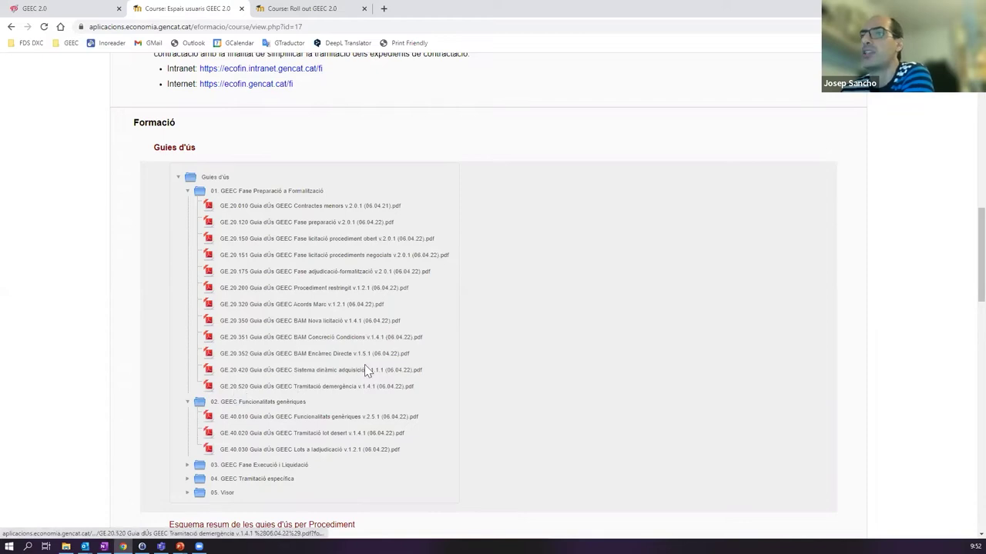
# - Expand guide folders 03 Execució i Liquidació, 04 Tramitació específica and 05 Visor, returning to Informació general
pyautogui.click(189, 468)
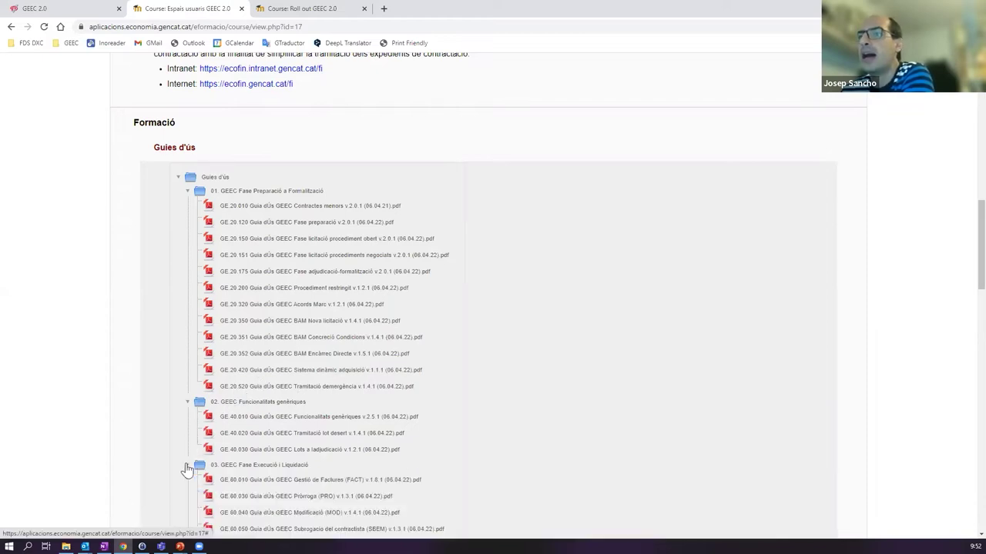
pyautogui.scroll(-1, 200, 455)
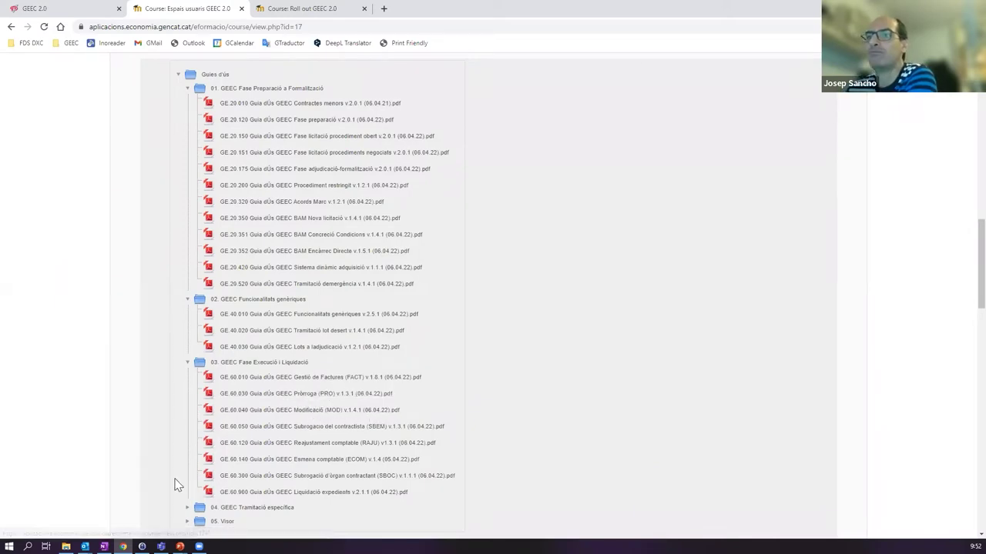
pyautogui.scroll(-1, 182, 474)
pyautogui.click(188, 456)
pyautogui.scroll(-6, 308, 400)
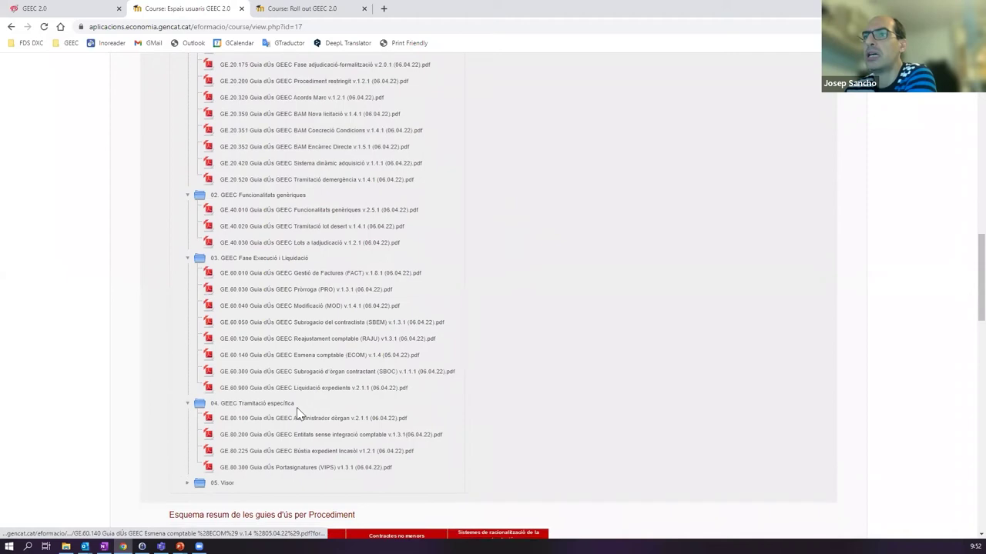
pyautogui.scroll(1, 484, 293)
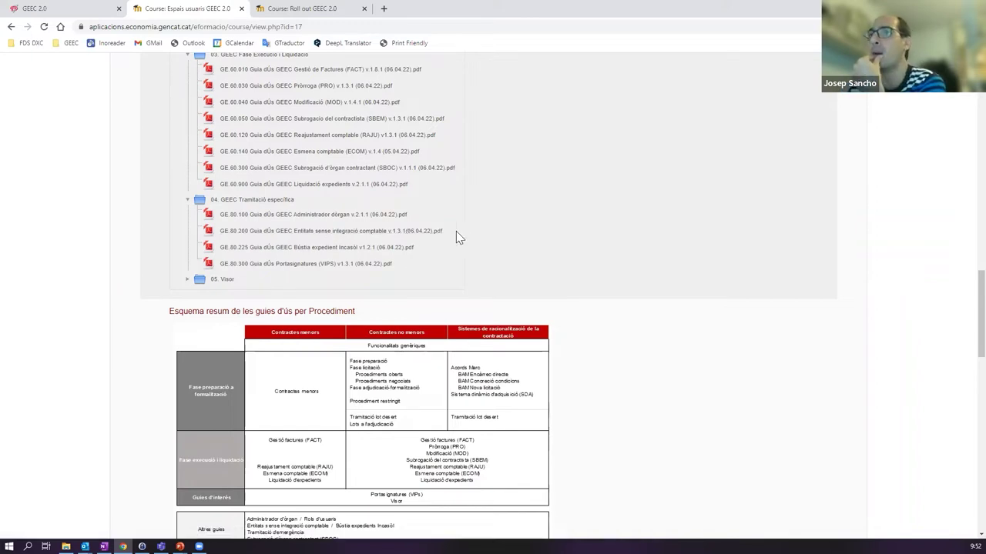
pyautogui.scroll(5, 370, 246)
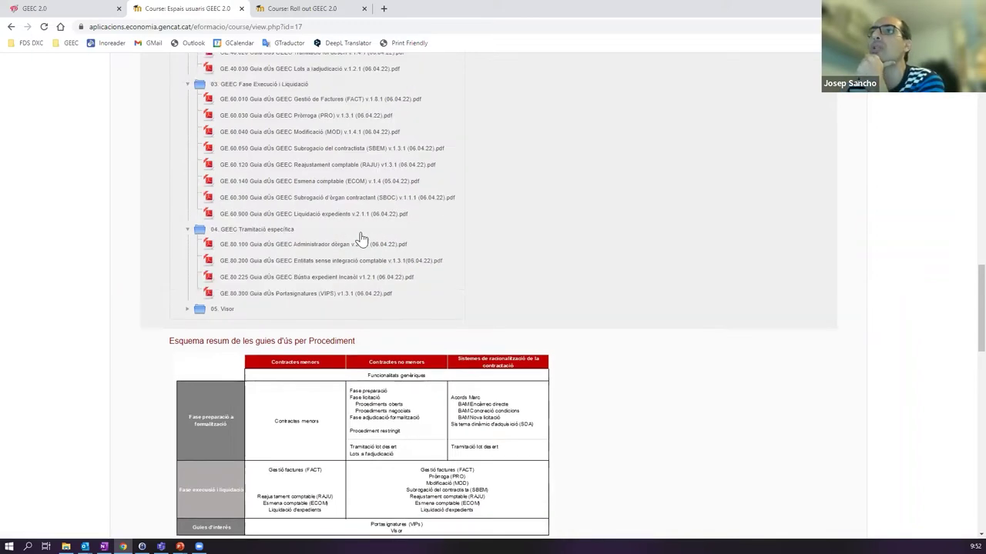
pyautogui.scroll(-2, 371, 246)
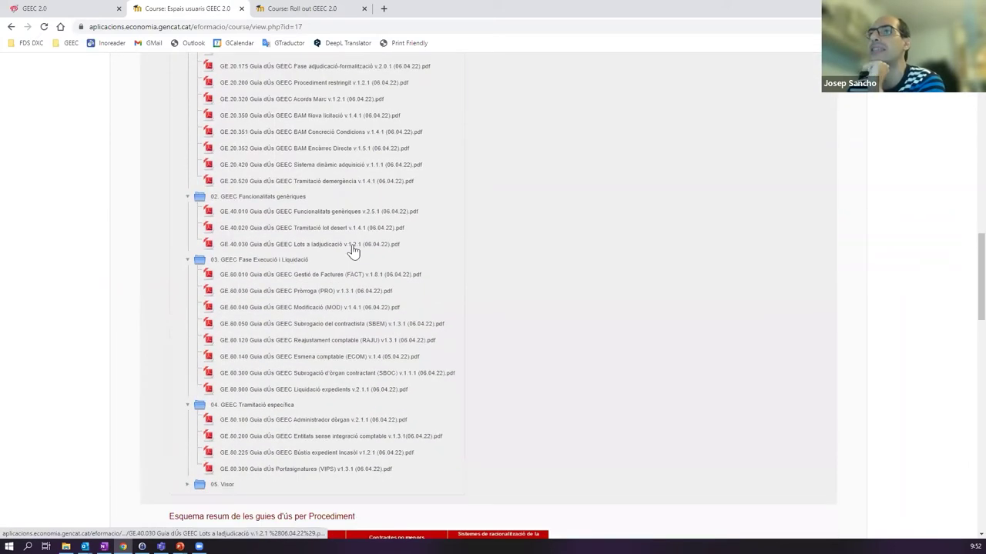
pyautogui.click(186, 489)
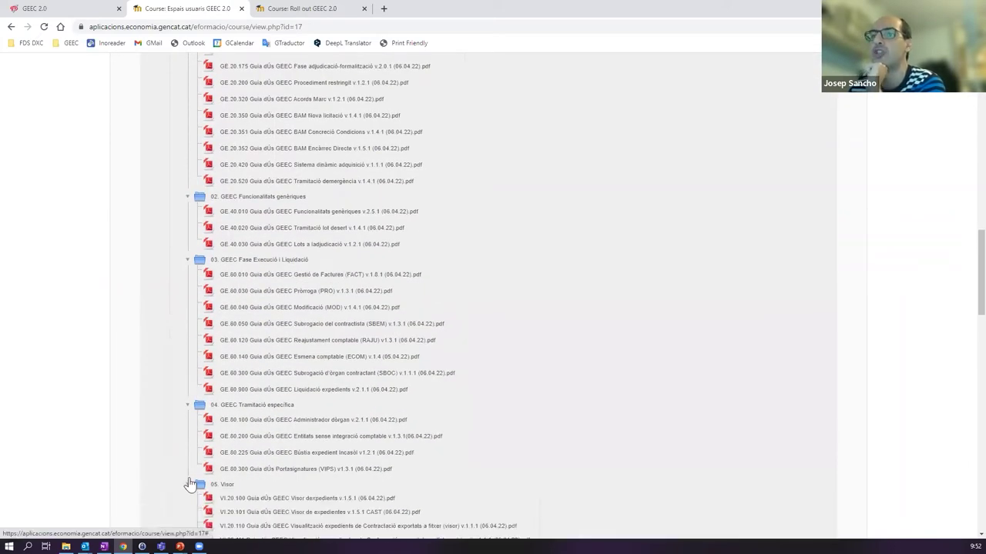
pyautogui.scroll(-2, 222, 348)
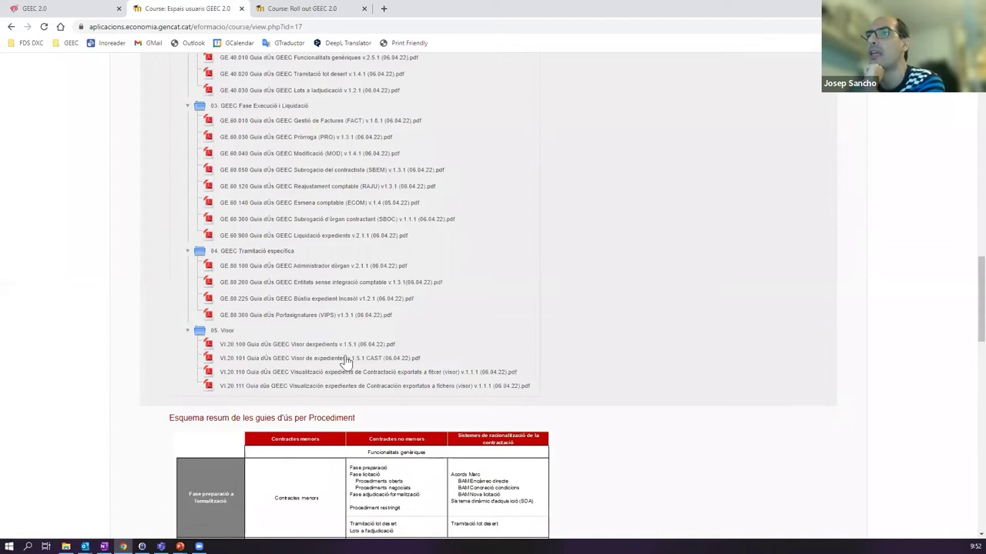
pyautogui.scroll(3, 385, 342)
pyautogui.scroll(7, 385, 348)
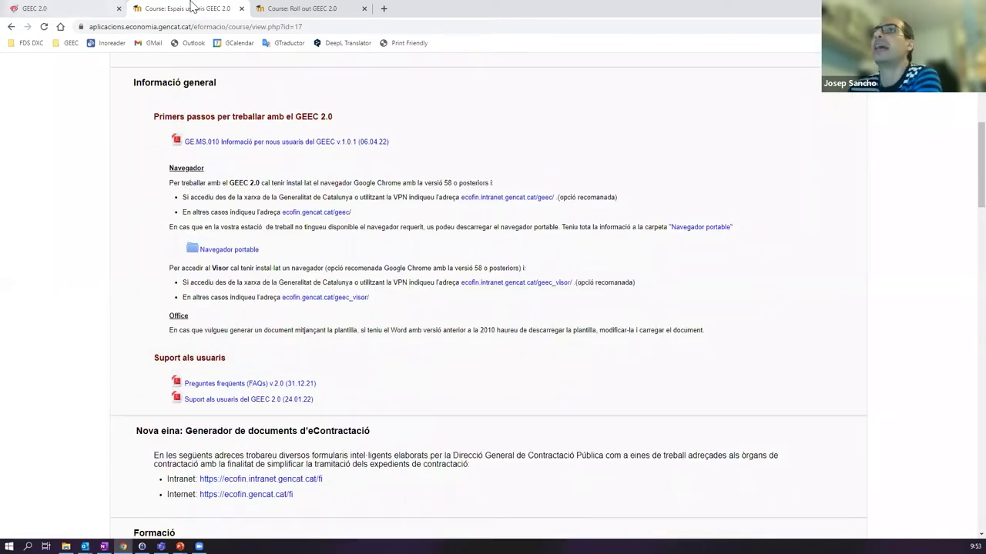
# - Switch to the GEEC 2.0 browser tab to show the 128-record Bústia
pyautogui.click(90, 14)
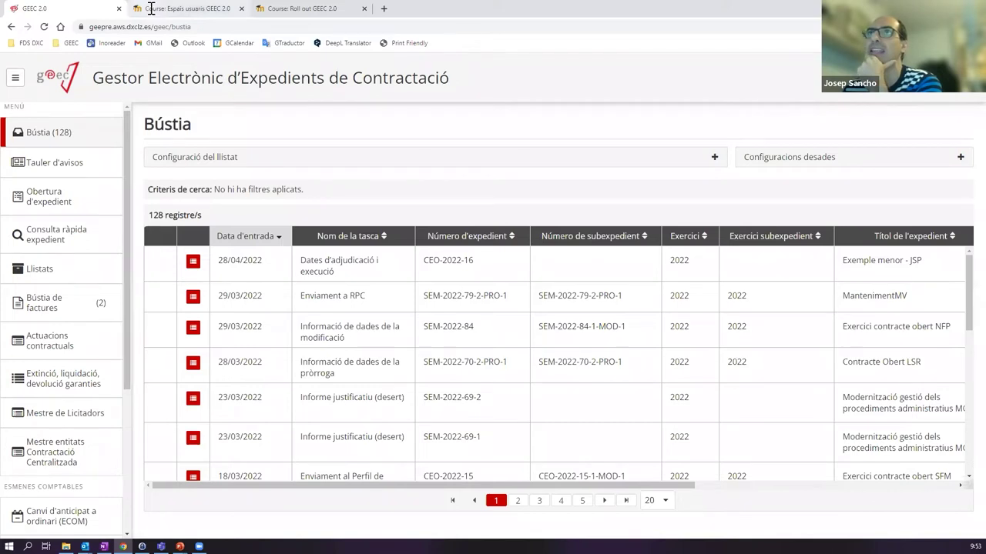
pyautogui.click(146, 9)
pyautogui.scroll(4, 141, 63)
pyautogui.click(77, 8)
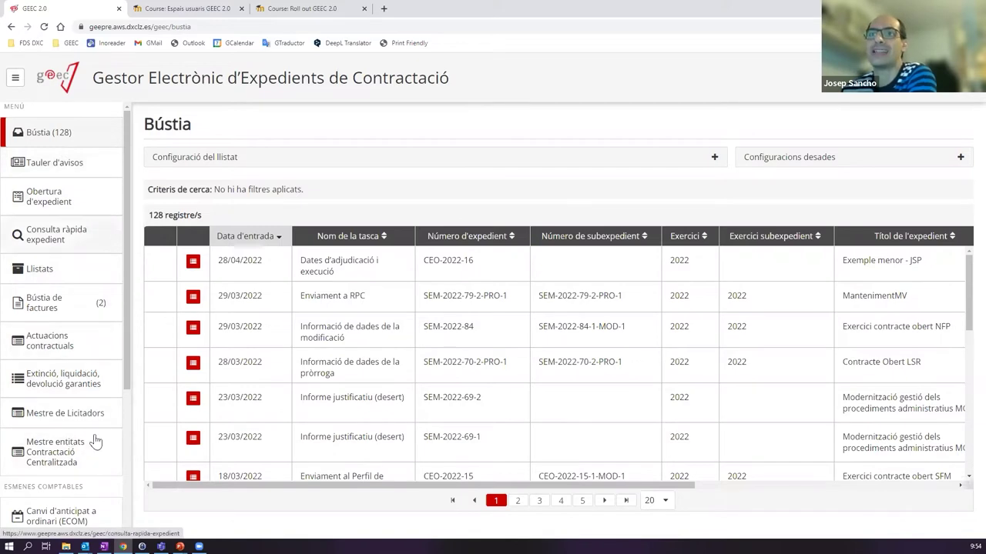
pyautogui.click(53, 136)
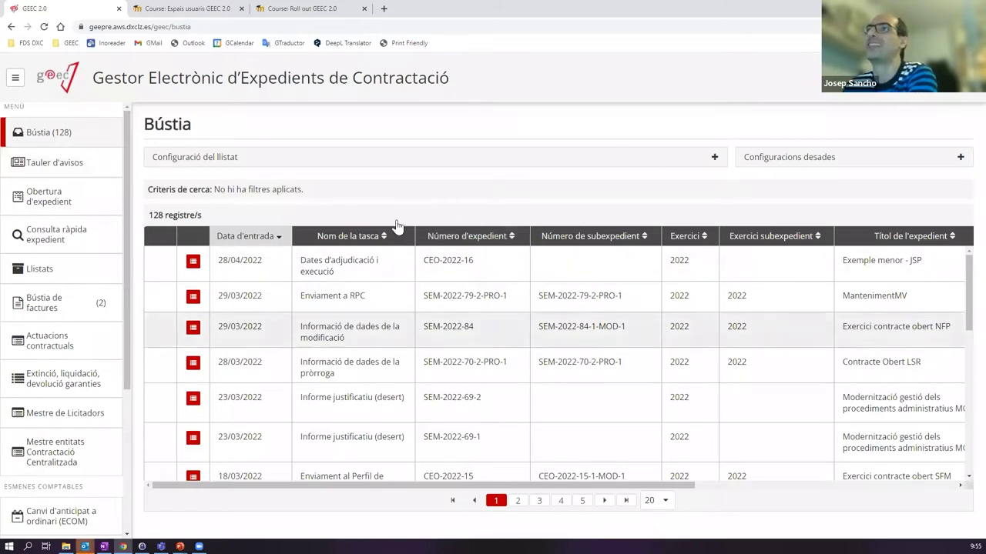
pyautogui.click(92, 162)
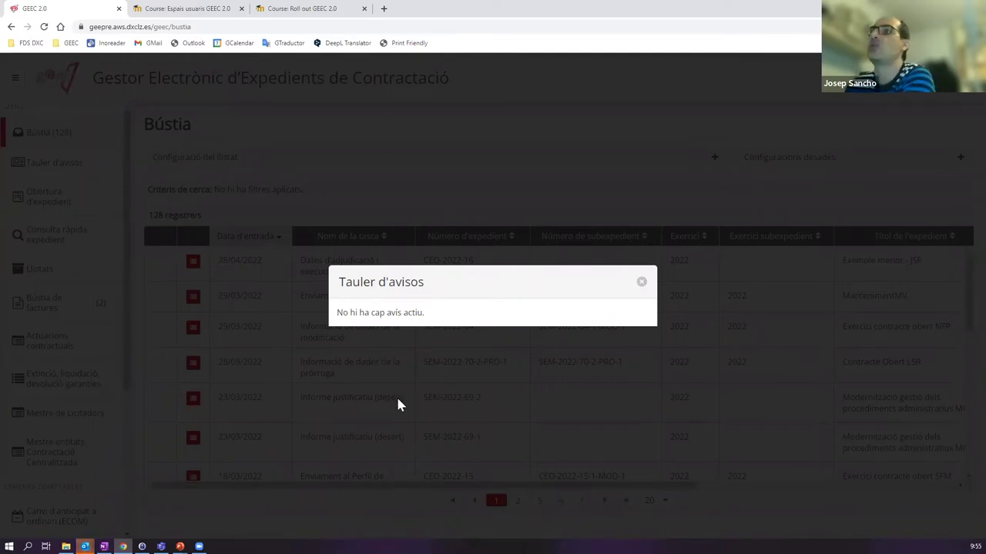
pyautogui.click(641, 282)
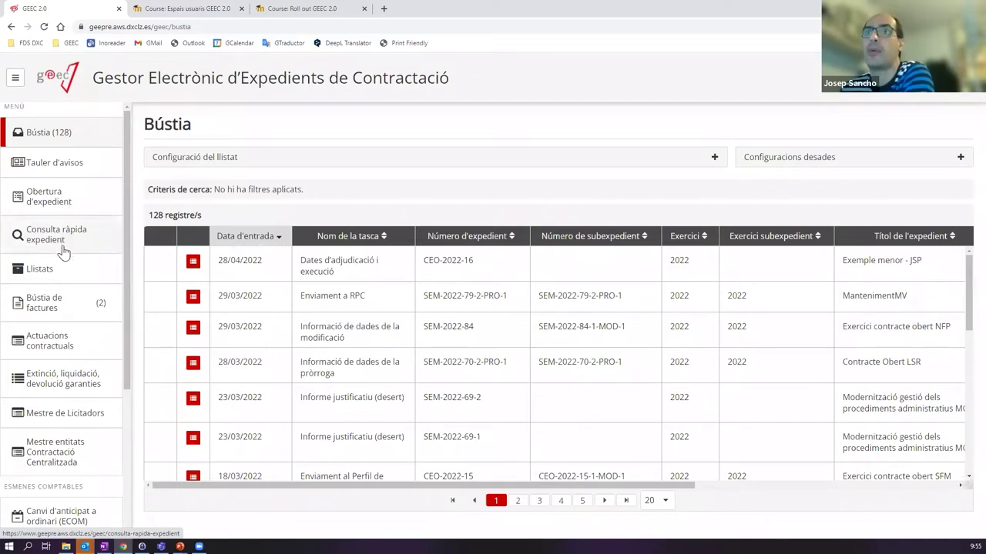
# - Open Llistats from the sidebar to see the ten report types
pyautogui.click(67, 271)
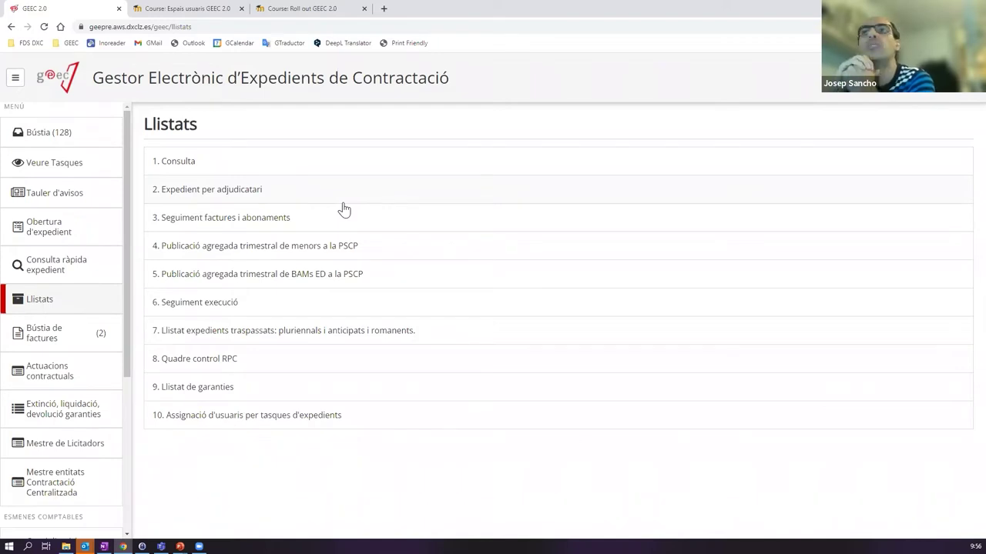
# - Open report 1. Consulta and review its Configuració del llistat filters, year 2022 to 2022
pyautogui.click(296, 168)
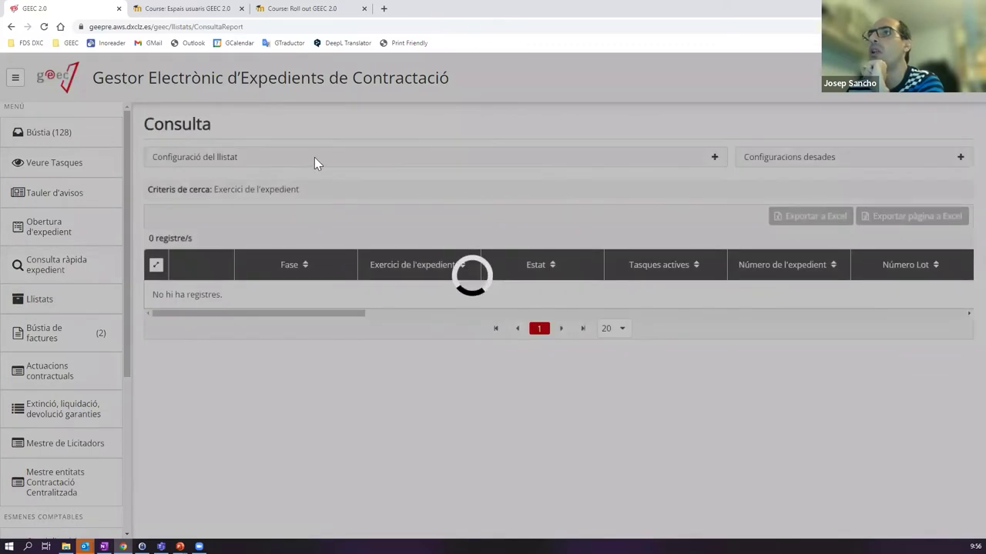
pyautogui.click(314, 158)
pyautogui.scroll(-1, 582, 240)
pyautogui.scroll(-9, 581, 241)
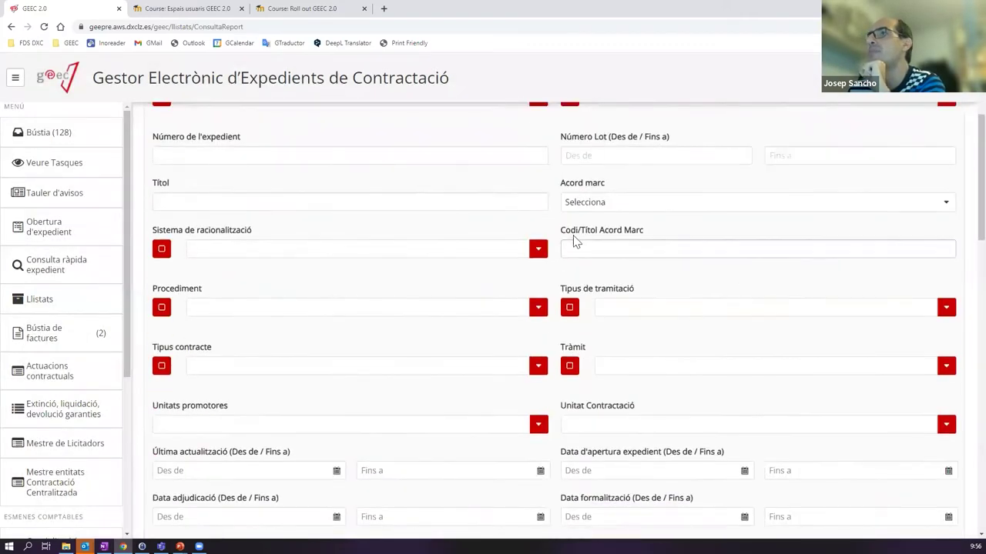
pyautogui.scroll(-2, 493, 291)
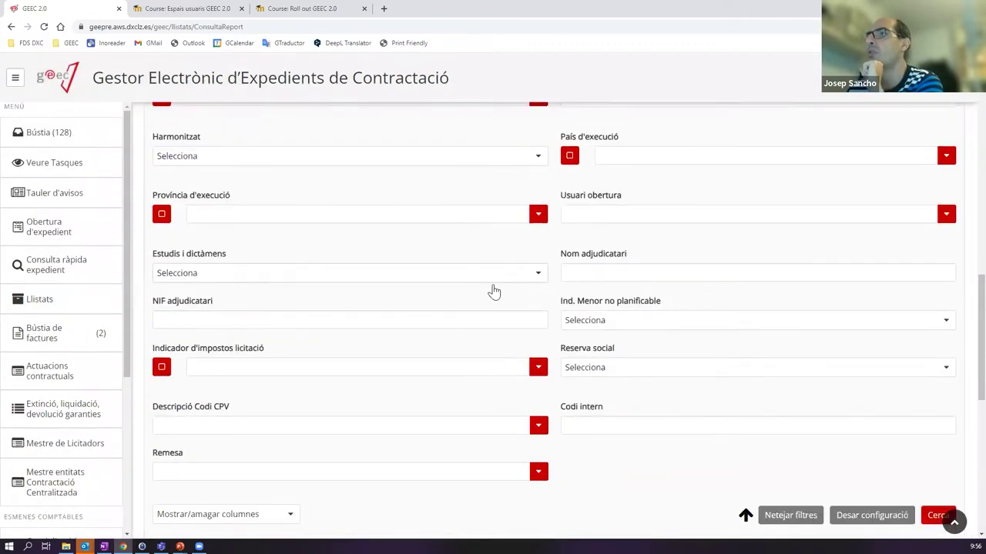
pyautogui.scroll(10, 479, 290)
pyautogui.scroll(1, 524, 227)
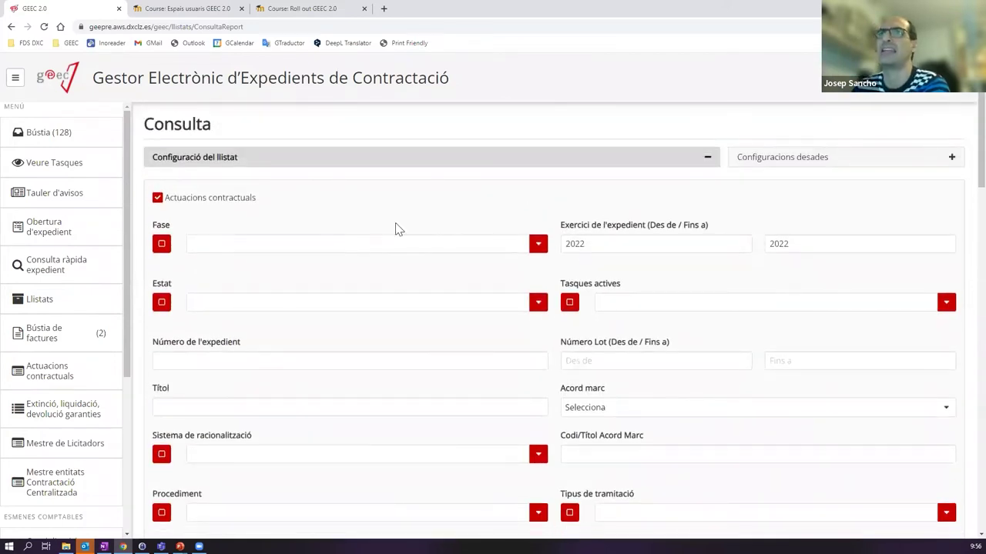
# - Leave the Consulta report and return to the Llistats report list
pyautogui.click(61, 310)
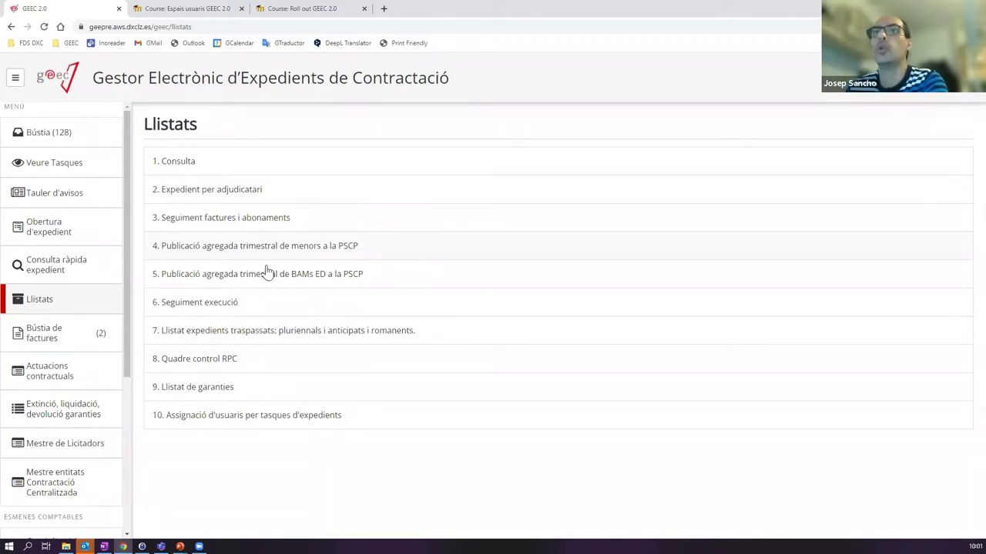
# - Open Bústia de factures and select the received invoice REFFACTURA3_1
pyautogui.click(44, 333)
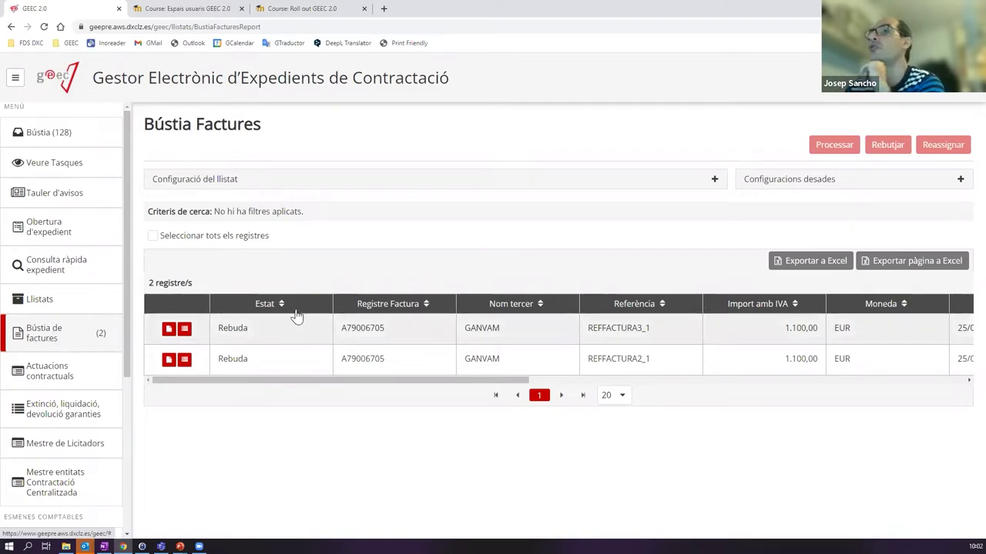
pyautogui.click(250, 339)
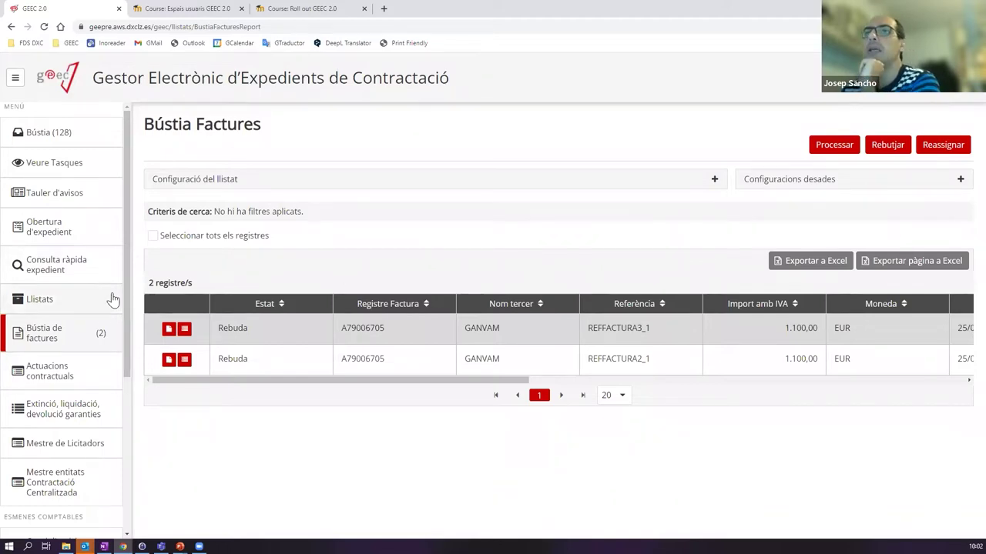
# - Open the Actuacions contractuals Cercador to search expedients by title or number
pyautogui.click(55, 383)
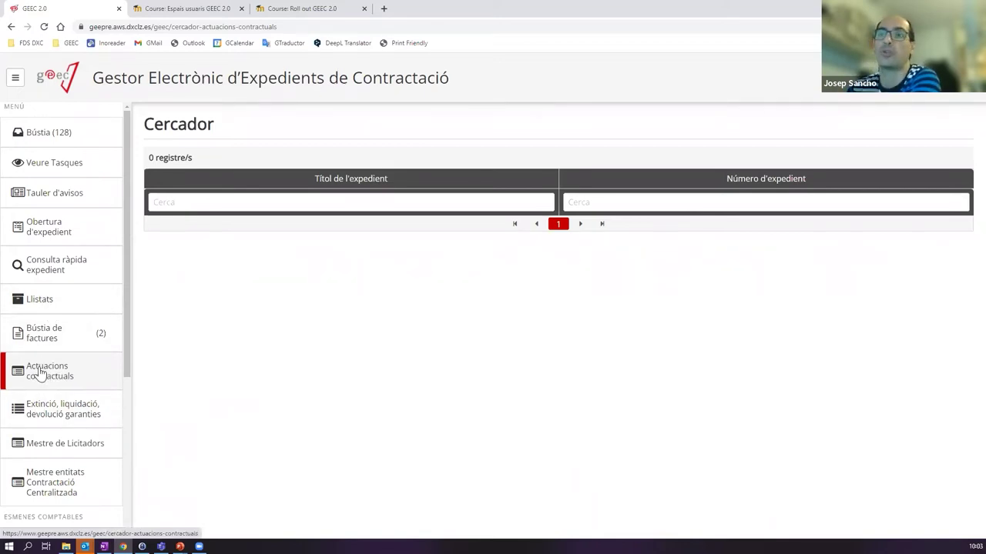
# - Go to 'Extinció, liquidació, devolució garanties' in the sidebar menu
pyautogui.click(66, 413)
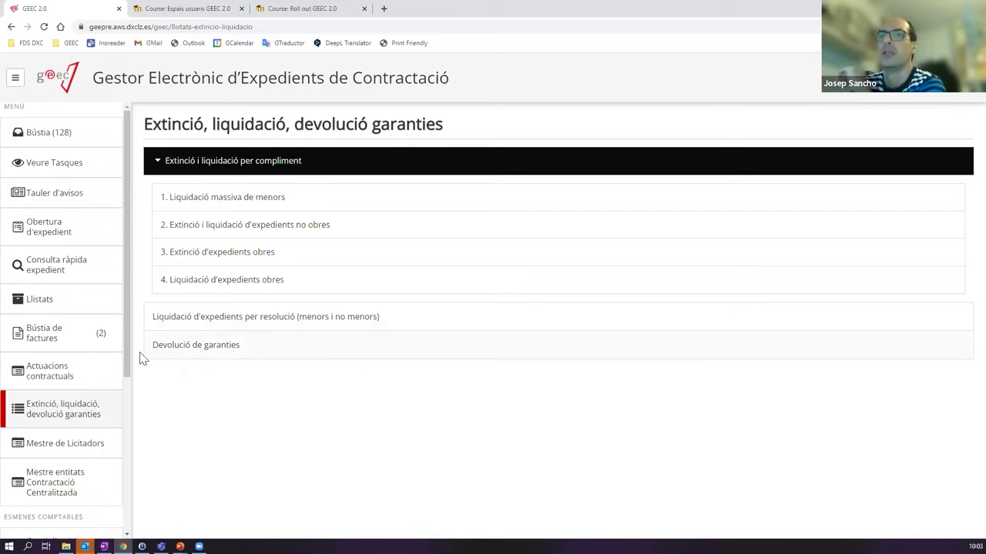
# - Open Mestre de Licitadors listing 43835 bidders, then scroll the sidebar down
pyautogui.click(38, 449)
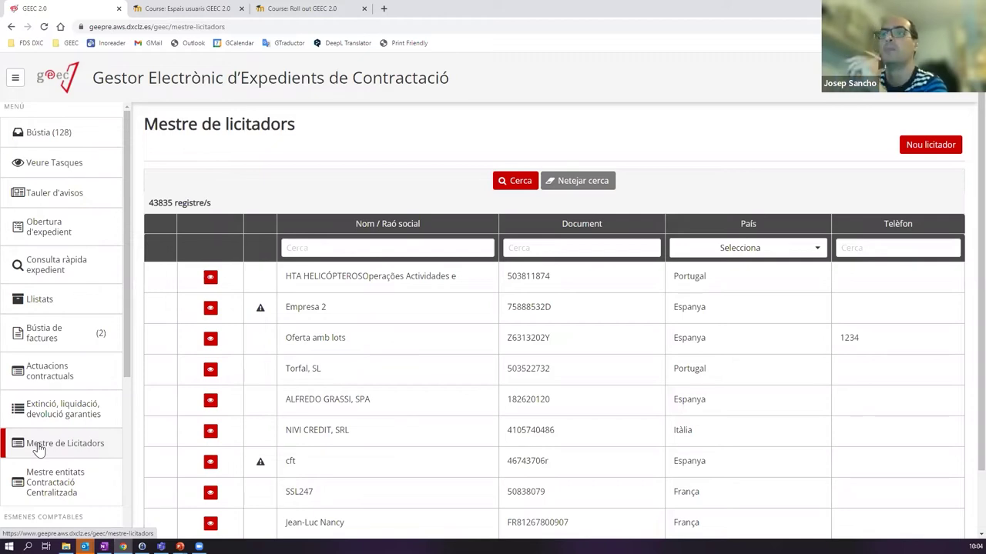
pyautogui.scroll(-2, 54, 441)
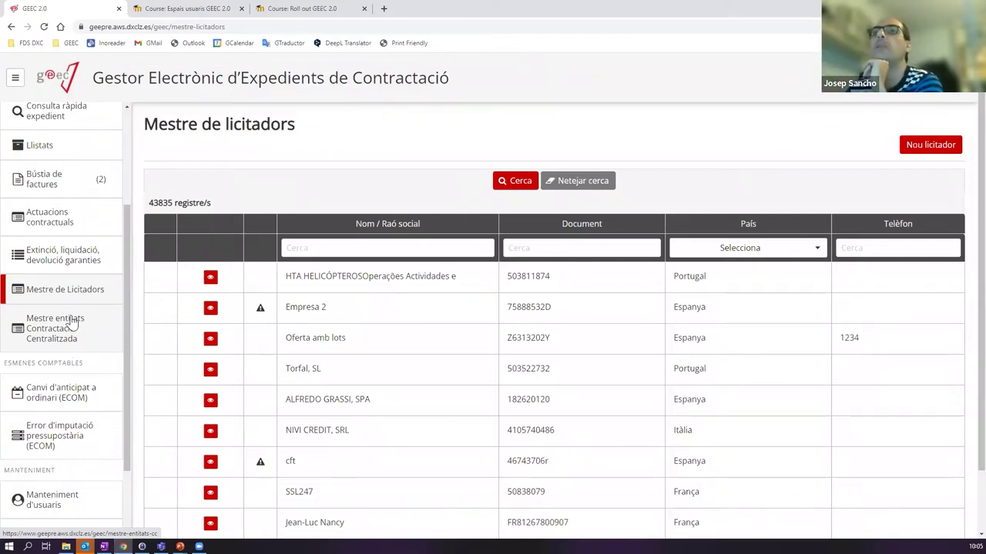
pyautogui.scroll(-1, 69, 331)
pyautogui.scroll(-1, 69, 332)
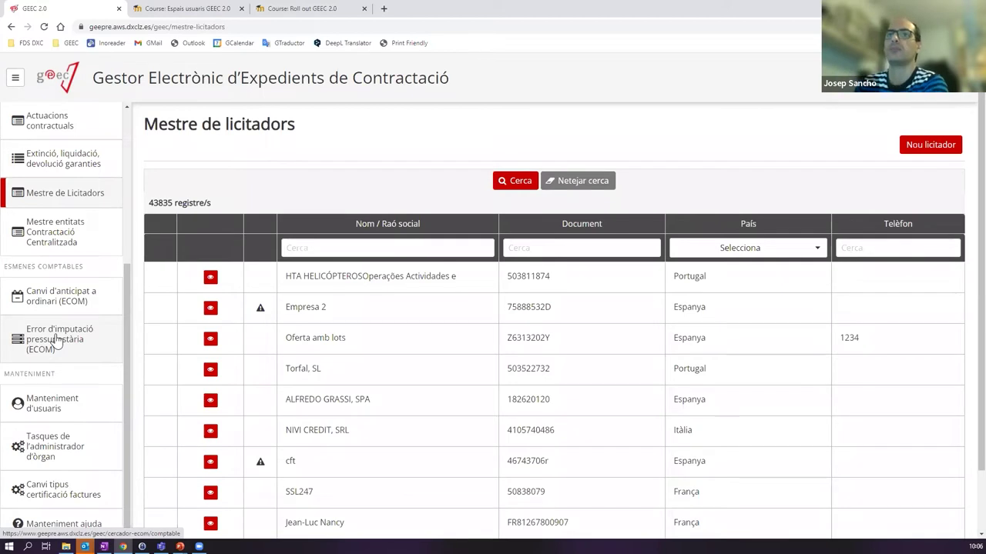
pyautogui.scroll(-1, 56, 341)
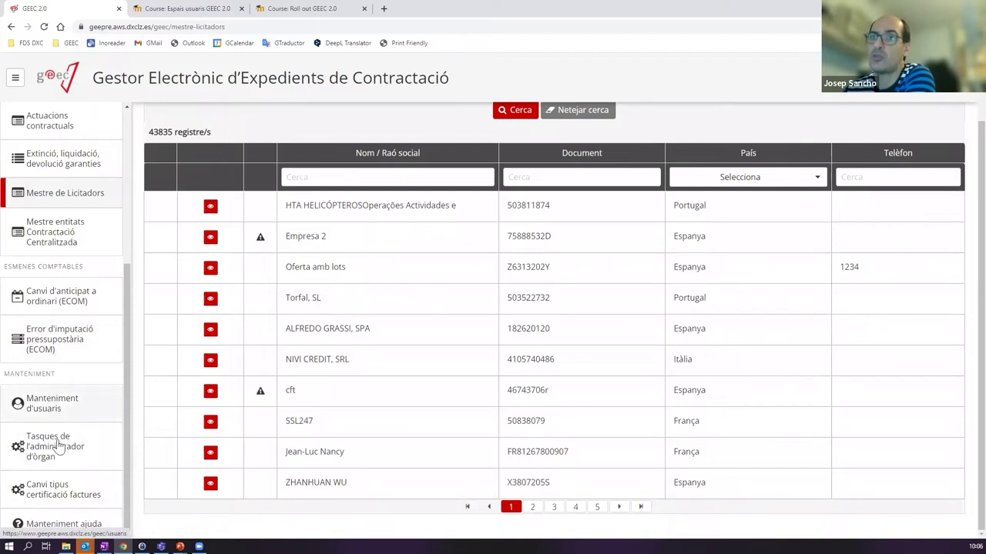
pyautogui.scroll(2, 58, 389)
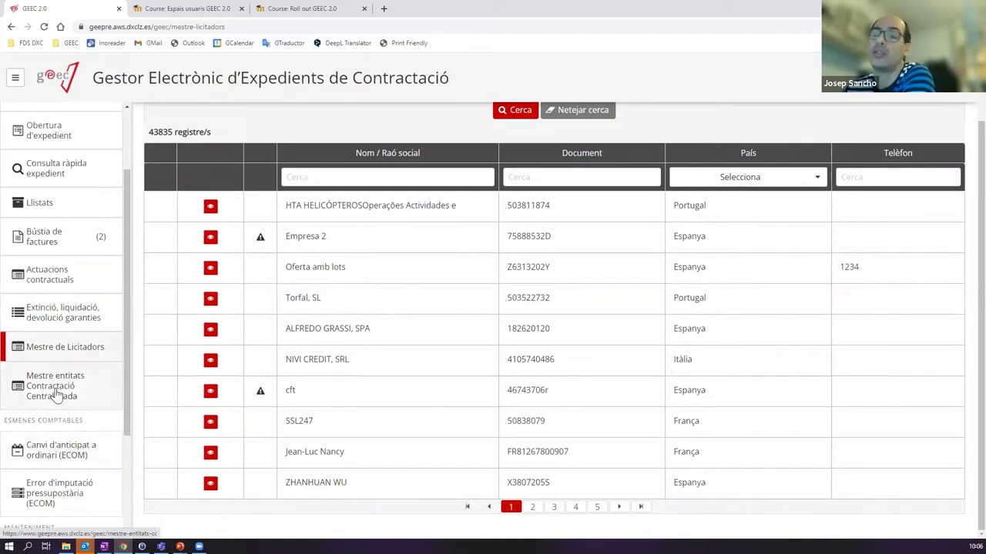
pyautogui.scroll(-3, 55, 389)
pyautogui.scroll(4, 71, 354)
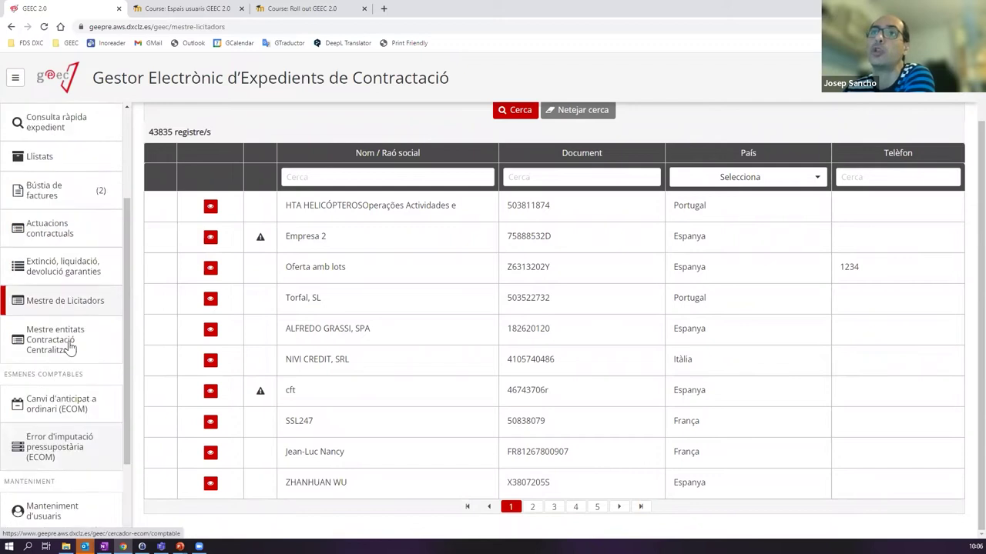
pyautogui.scroll(-3, 68, 328)
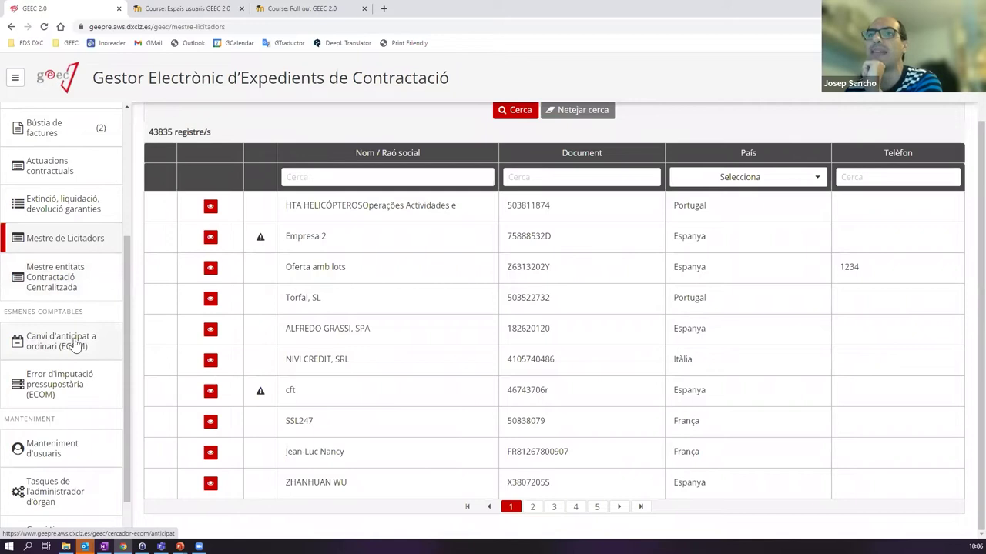
pyautogui.scroll(-1, 62, 402)
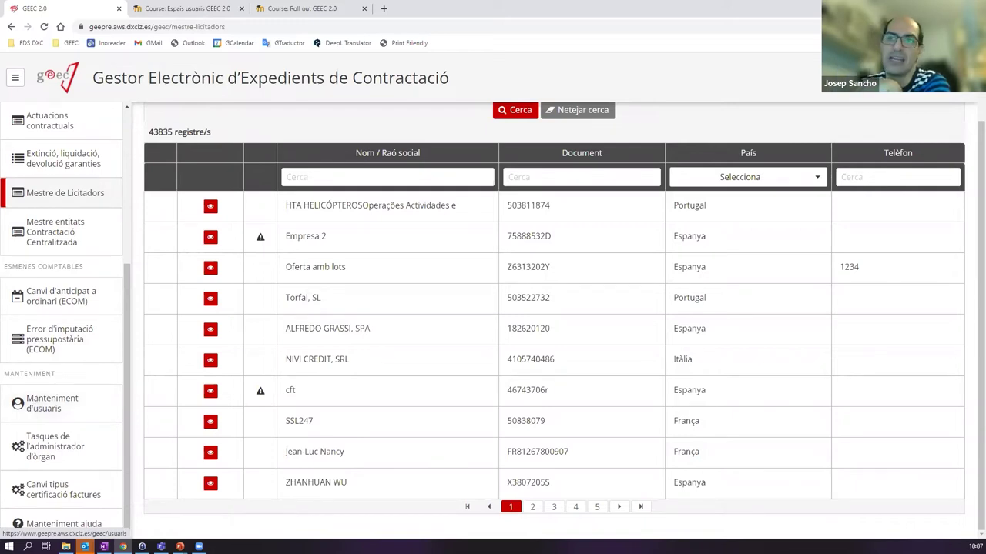
# - Open 'Tasques de l'administrador d'òrgan' to reach Manteniment d'entitats, then scroll the sidebar up
pyautogui.click(52, 444)
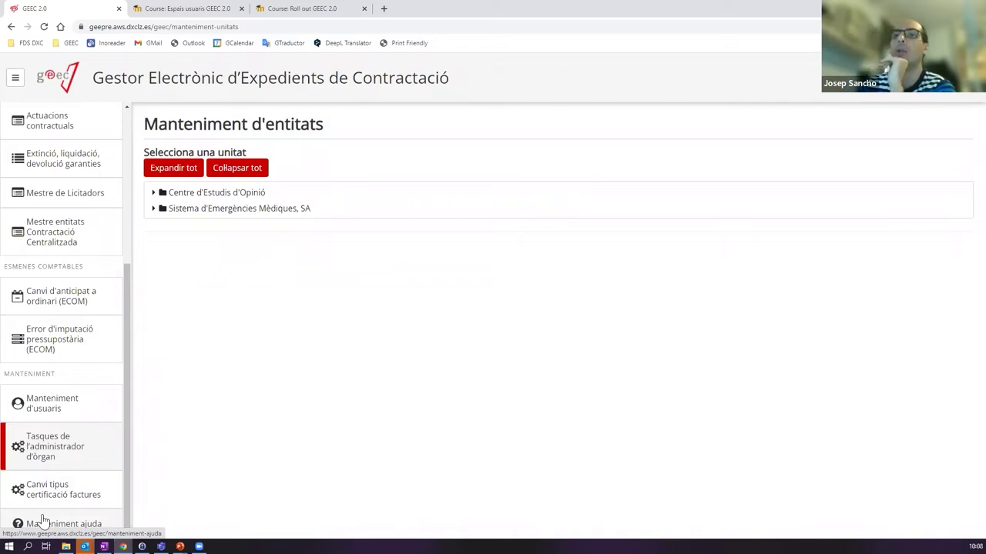
pyautogui.scroll(4, 81, 429)
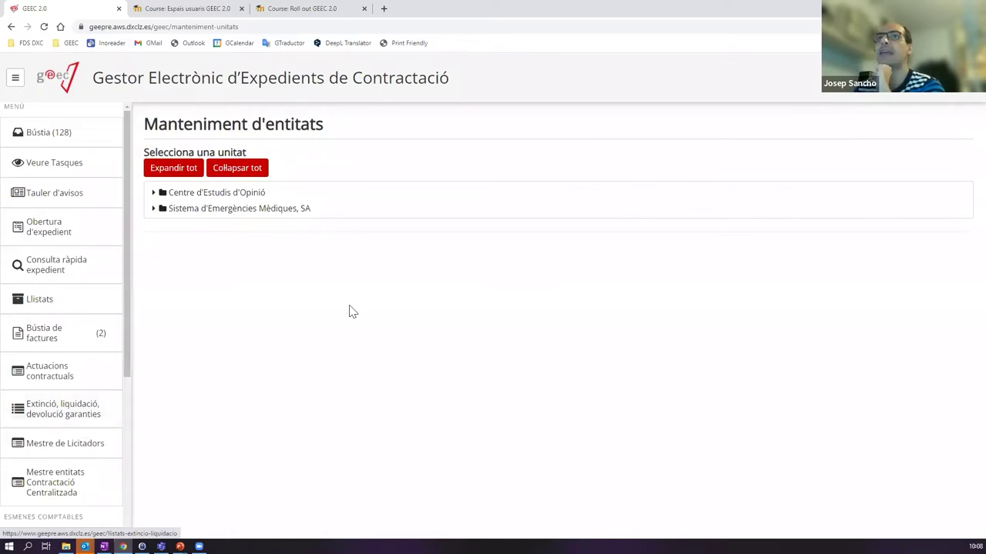
# - Open the Bústia inbox of 128 tasks, look over the table, and go to page 2
pyautogui.click(48, 132)
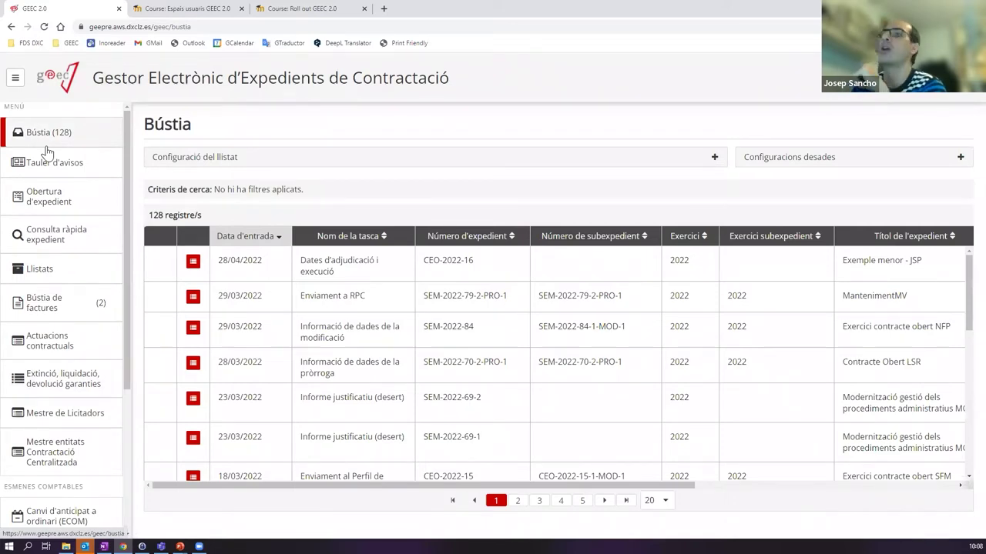
pyautogui.scroll(-7, 923, 283)
pyautogui.scroll(6, 964, 249)
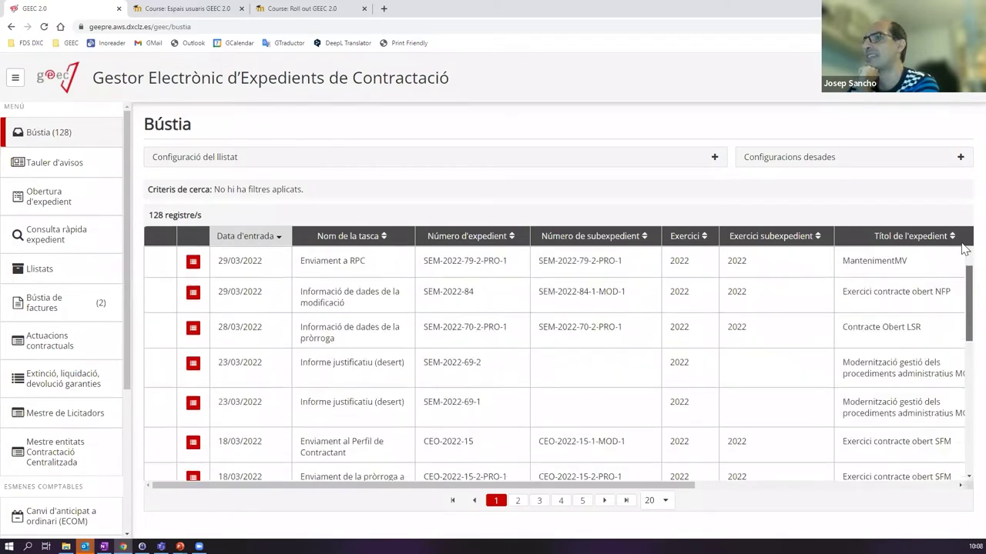
pyautogui.scroll(1, 964, 249)
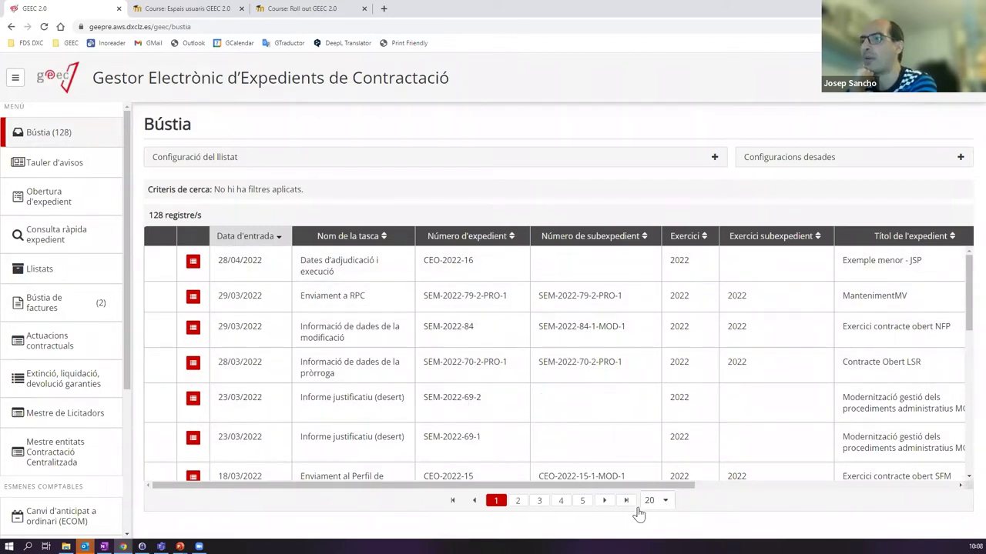
pyautogui.scroll(-4, 643, 312)
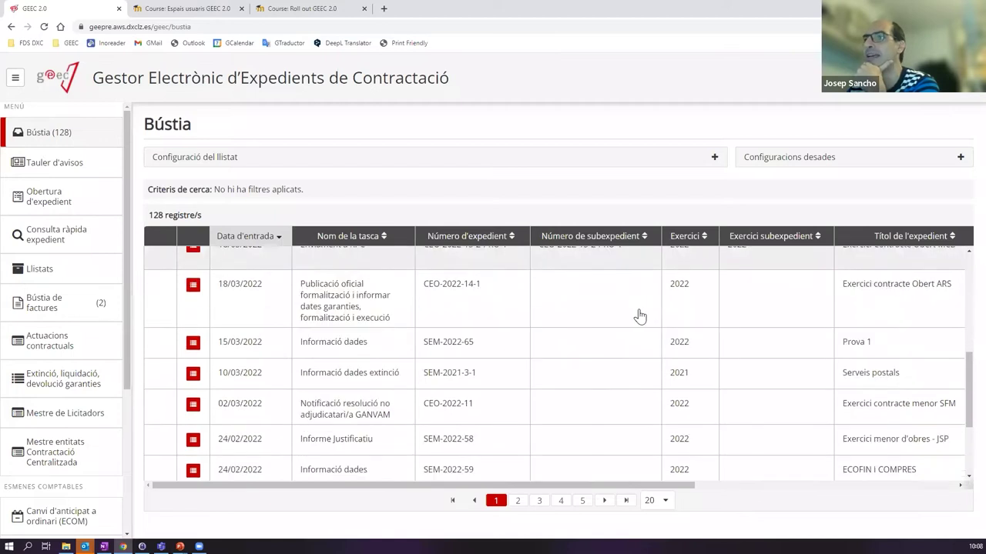
pyautogui.scroll(-2, 640, 316)
pyautogui.scroll(10, 308, 347)
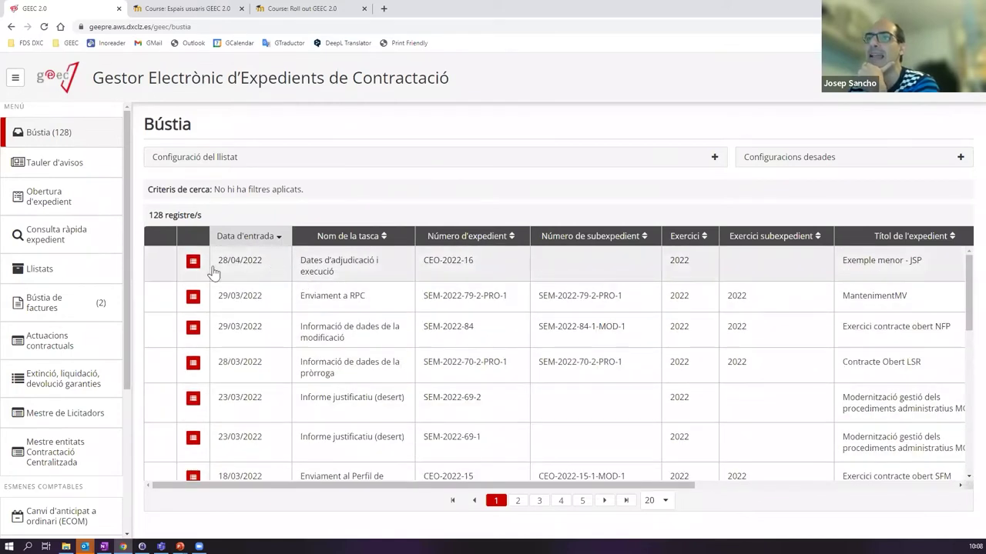
pyautogui.scroll(-10, 269, 370)
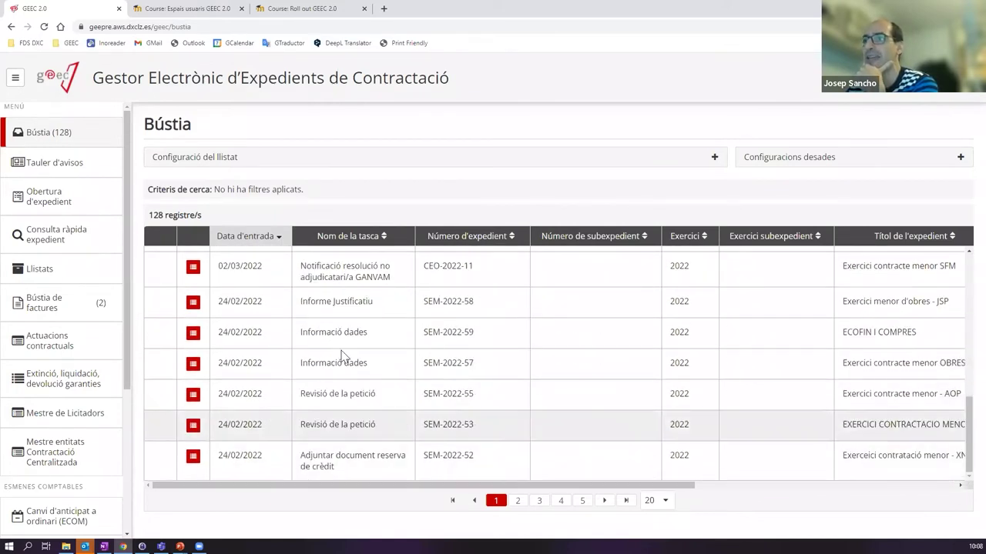
pyautogui.scroll(10, 385, 385)
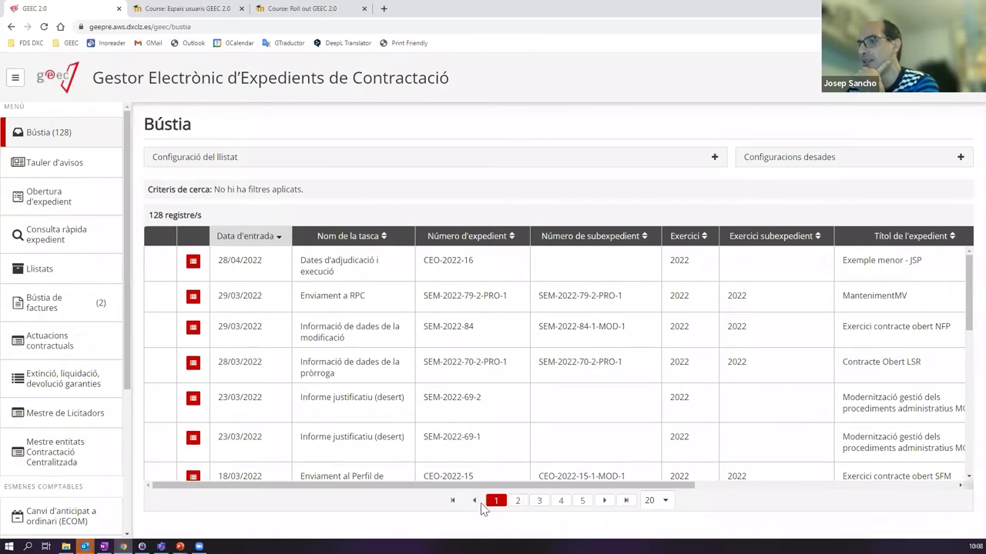
pyautogui.click(517, 501)
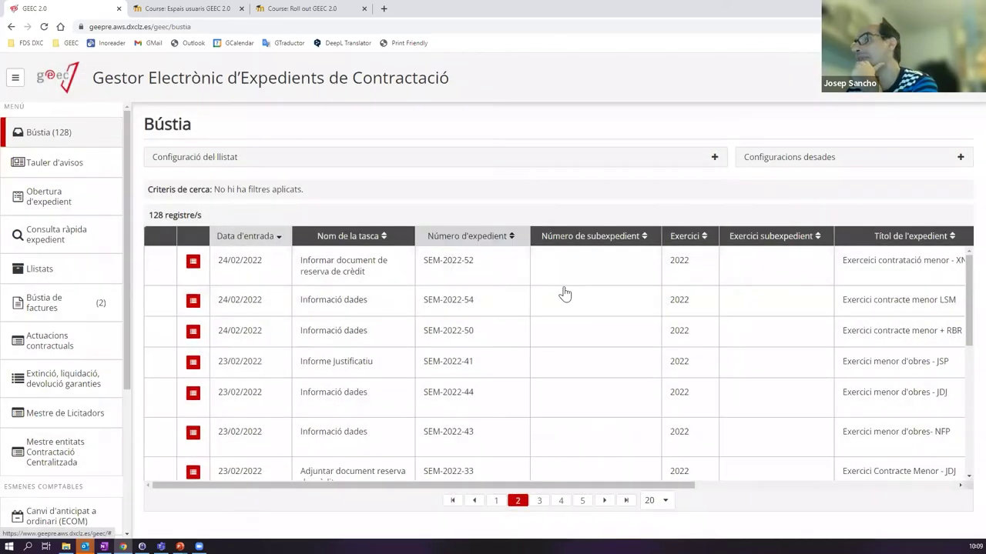
# - Show 100 records per page in Bústia and view page 2, scrolling across the table
pyautogui.click(663, 502)
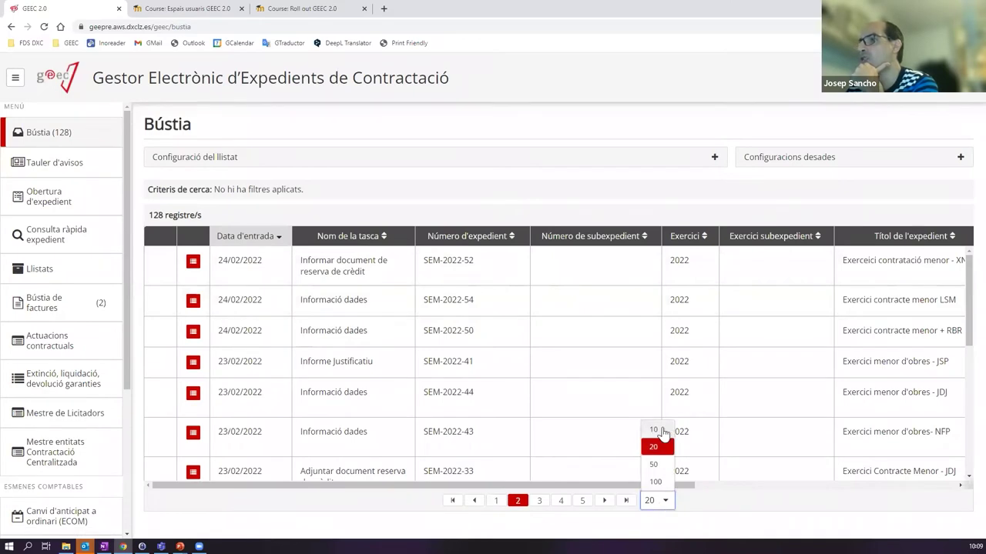
pyautogui.click(655, 482)
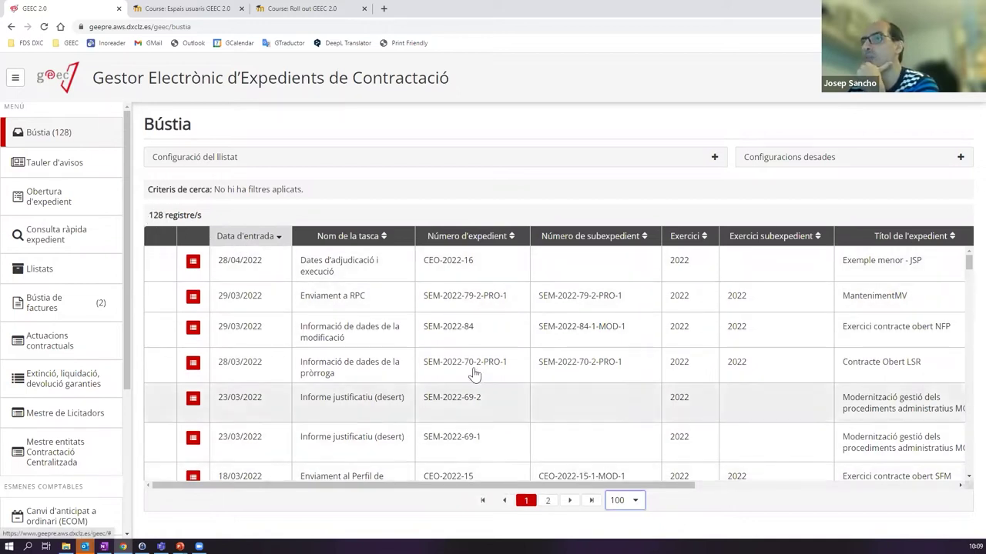
pyautogui.moveTo(964, 276); pyautogui.dragTo(962, 235)
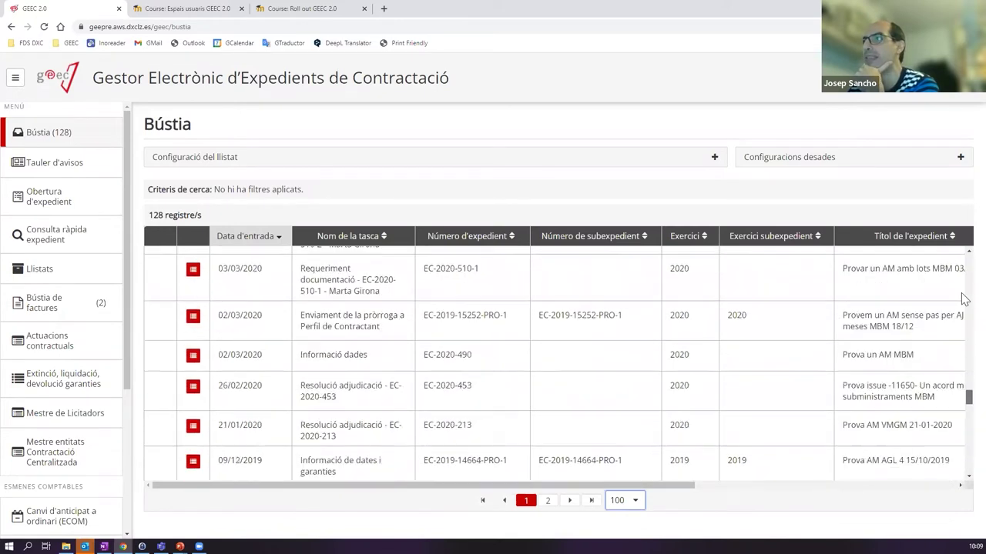
pyautogui.click(547, 500)
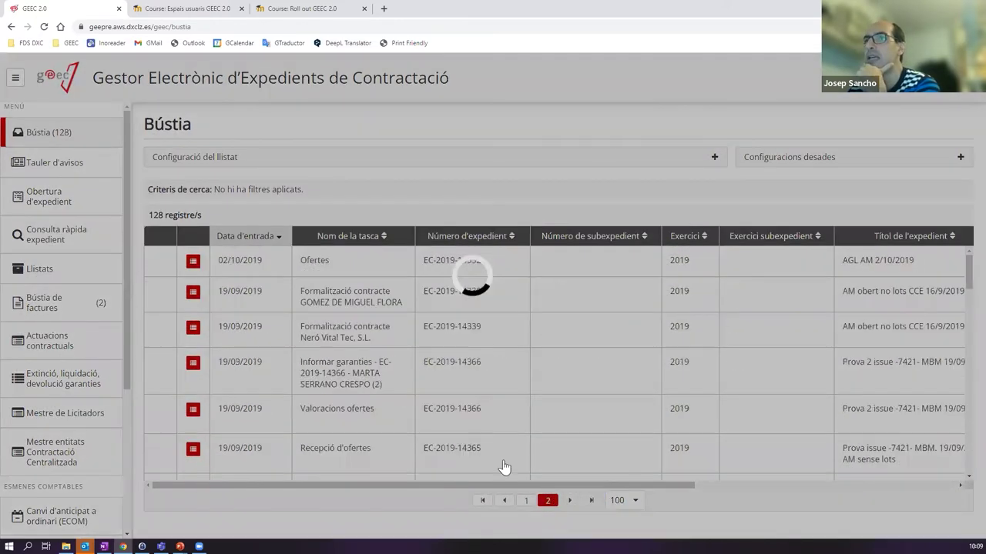
pyautogui.scroll(-5, 770, 362)
pyautogui.moveTo(960, 308); pyautogui.dragTo(962, 234)
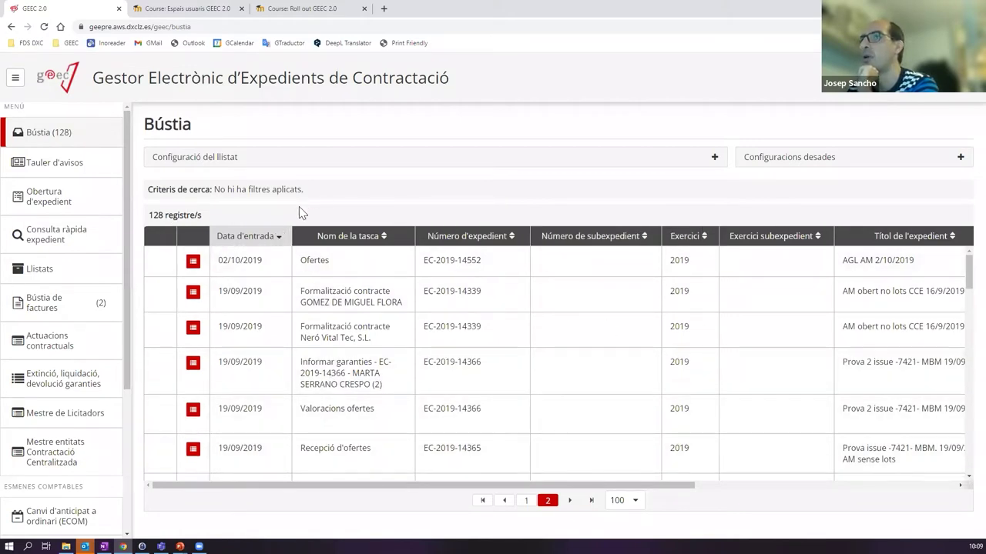
pyautogui.moveTo(625, 486); pyautogui.dragTo(496, 521)
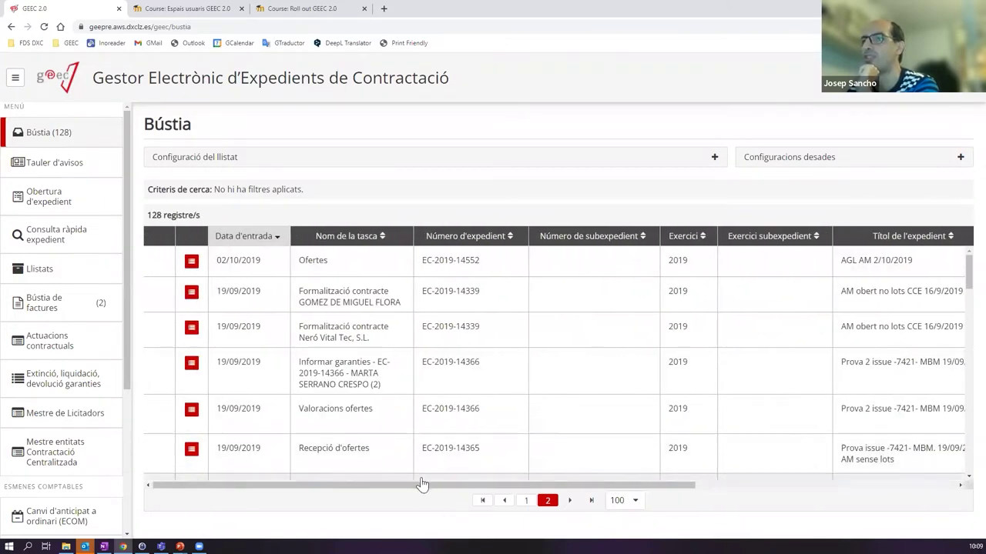
pyautogui.moveTo(403, 488); pyautogui.dragTo(393, 488)
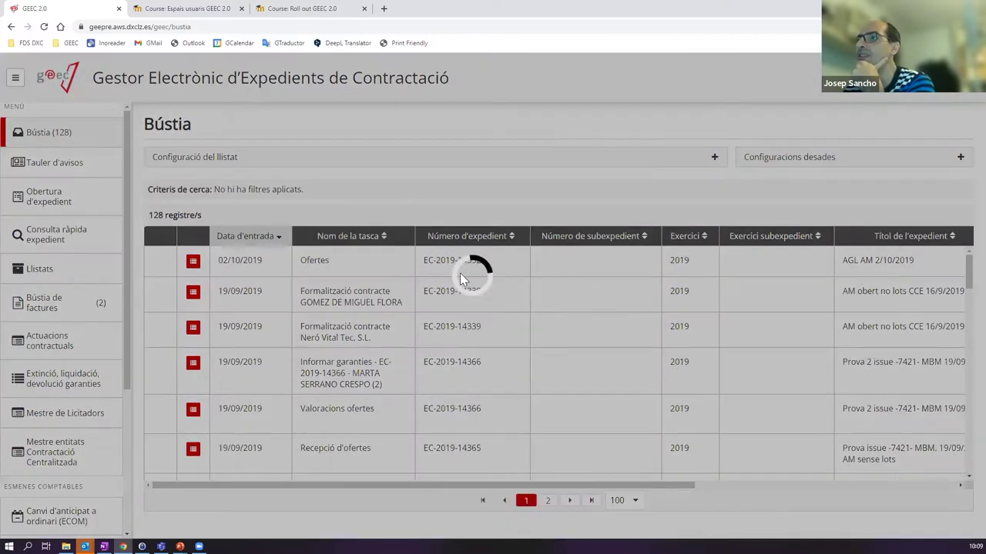
# - Toggle the Número d'expedient sort back and forth between ascending and descending
pyautogui.click(471, 234)
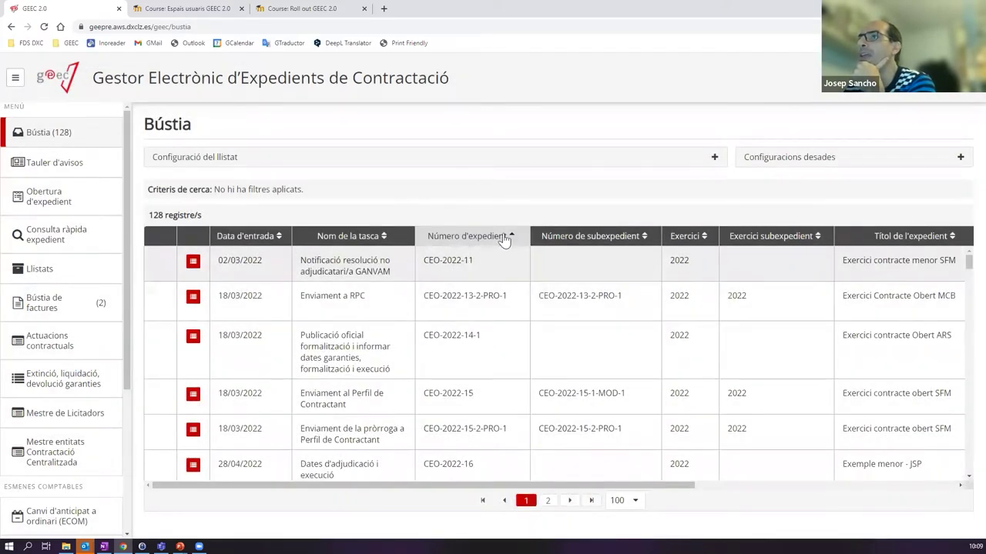
pyautogui.click(494, 235)
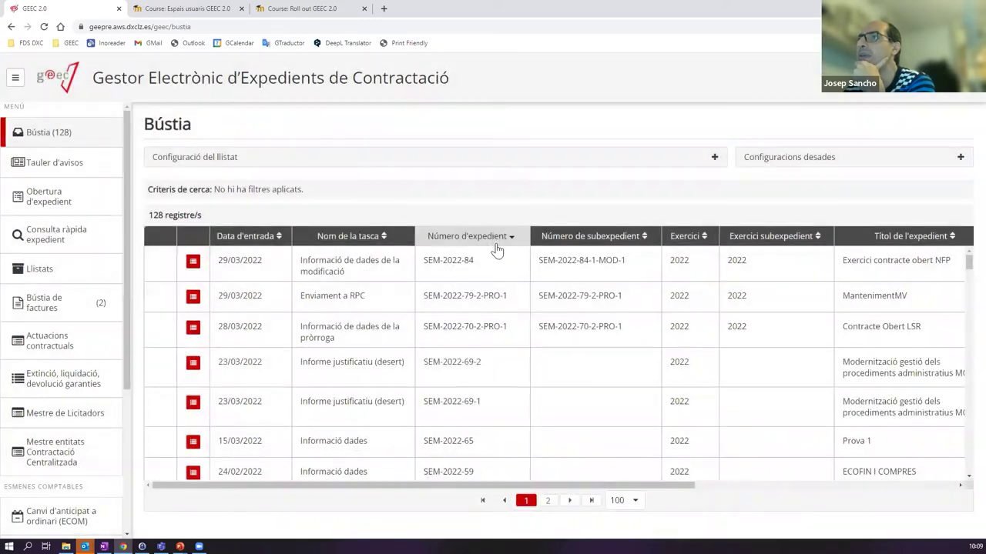
pyautogui.click(506, 239)
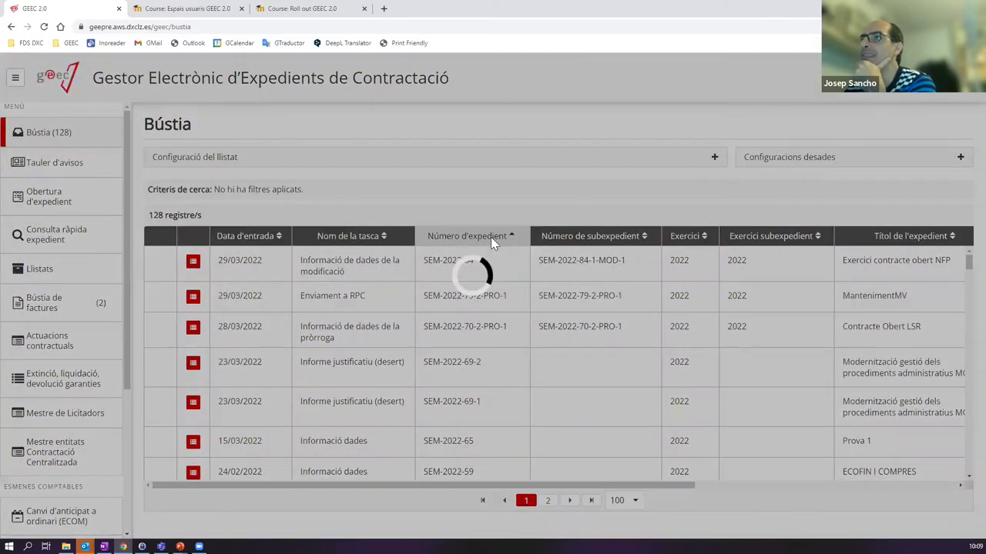
pyautogui.click(488, 239)
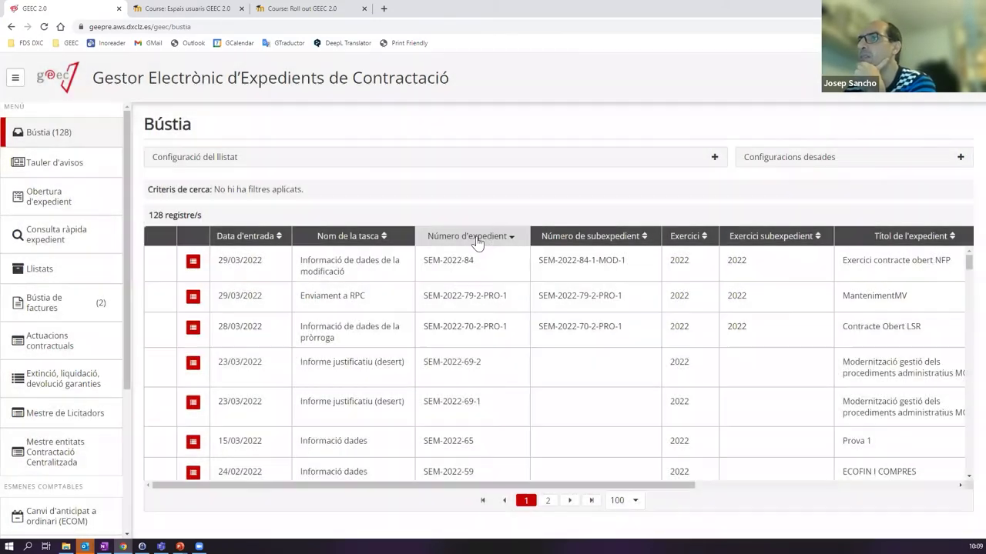
pyautogui.click(477, 237)
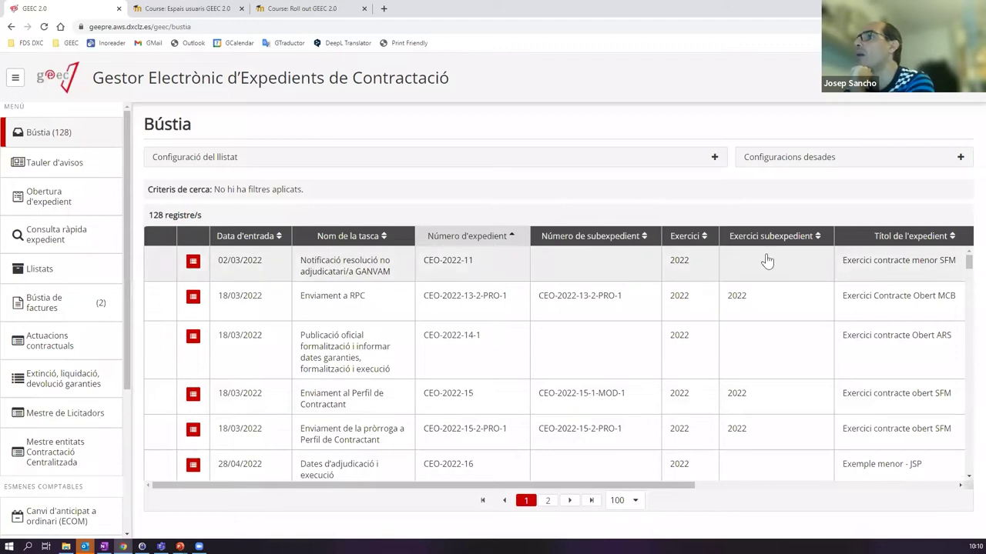
# - Sort the list by Títol, then by Procediment, reversing it to descending
pyautogui.click(887, 237)
pyautogui.moveTo(639, 486); pyautogui.dragTo(924, 483)
pyautogui.click(717, 240)
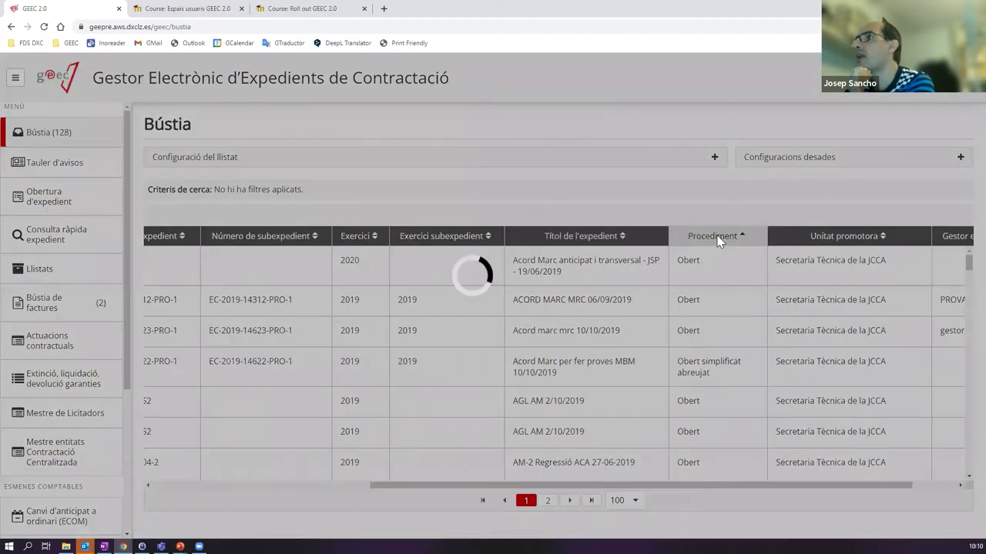
pyautogui.scroll(-3, 739, 327)
pyautogui.scroll(-10, 739, 327)
pyautogui.scroll(-10, 739, 327)
pyautogui.scroll(20, 743, 325)
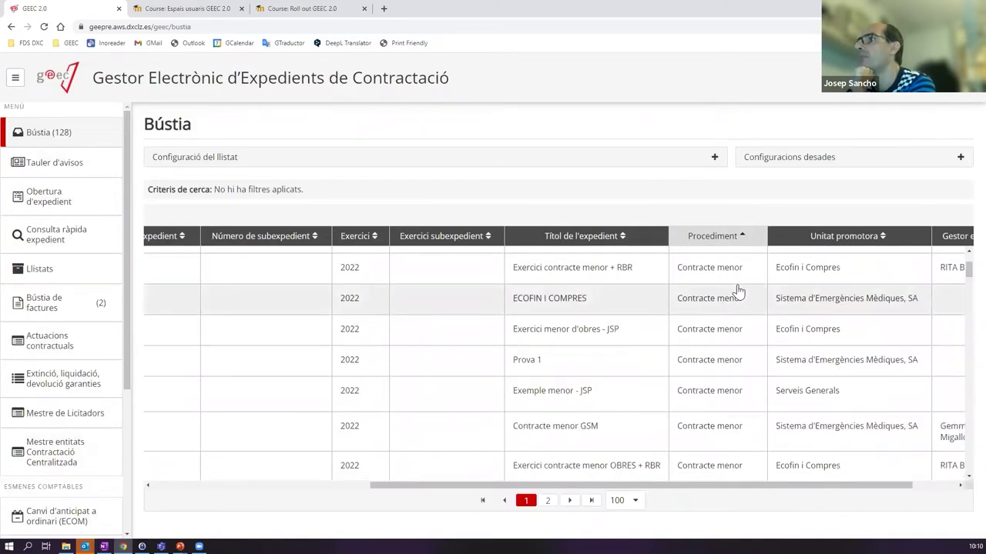
pyautogui.scroll(3, 738, 291)
pyautogui.click(729, 236)
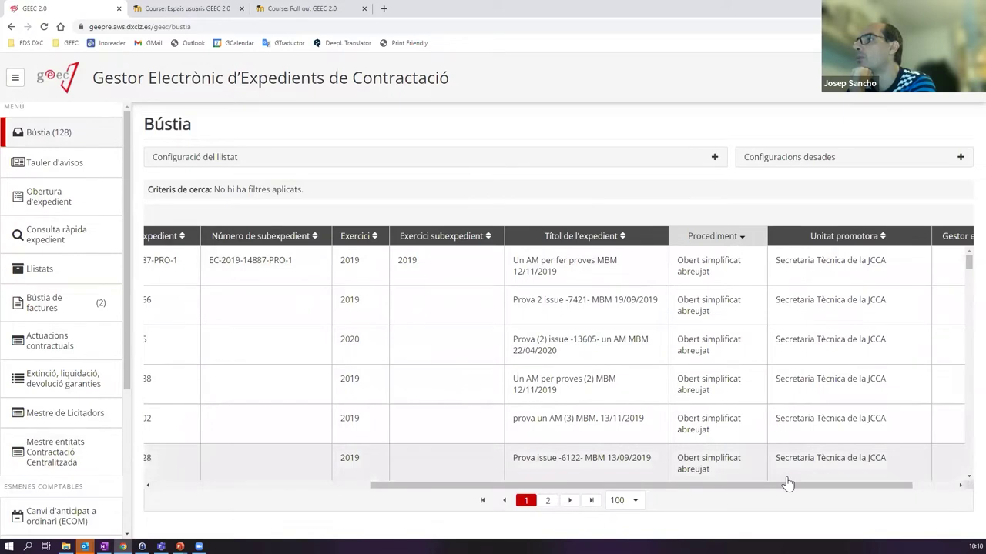
# - Sort the Bústia list by Unitat promotora in descending order
pyautogui.hscroll(1, 808, 484)
pyautogui.click(815, 237)
pyautogui.click(815, 237)
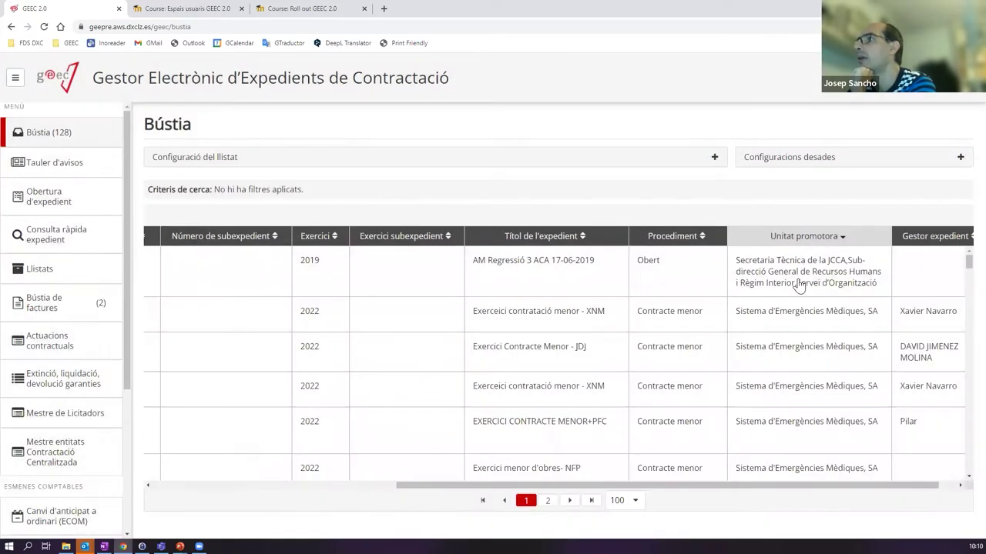
pyautogui.moveTo(794, 485); pyautogui.dragTo(880, 483)
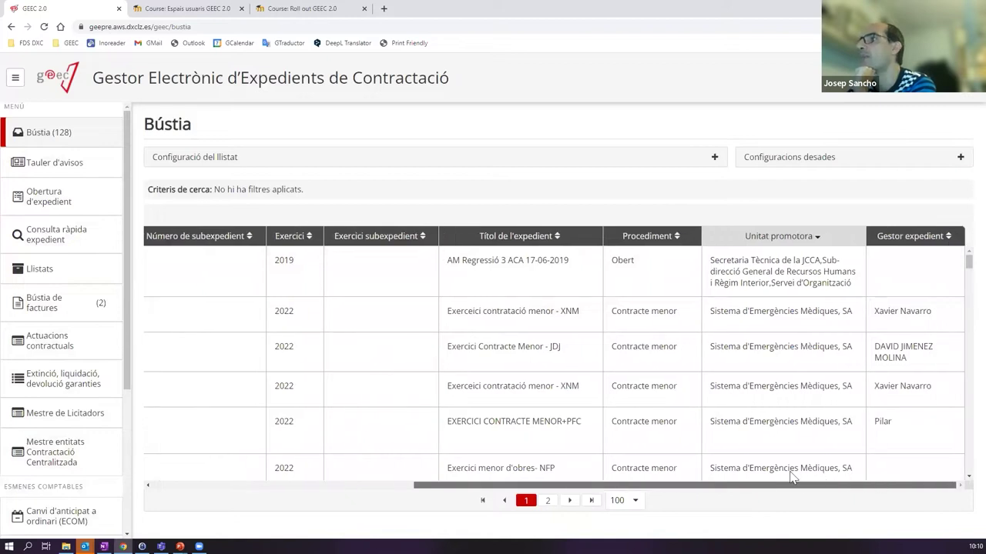
pyautogui.moveTo(792, 484); pyautogui.dragTo(469, 462)
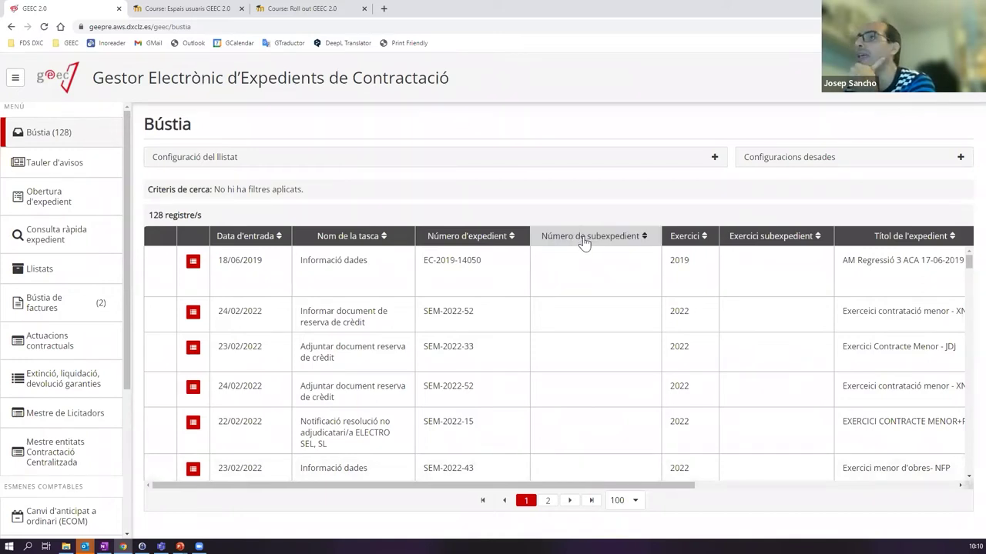
# - Move the Número de subexpedient column so it follows Exercici
pyautogui.moveTo(583, 241); pyautogui.dragTo(306, 244)
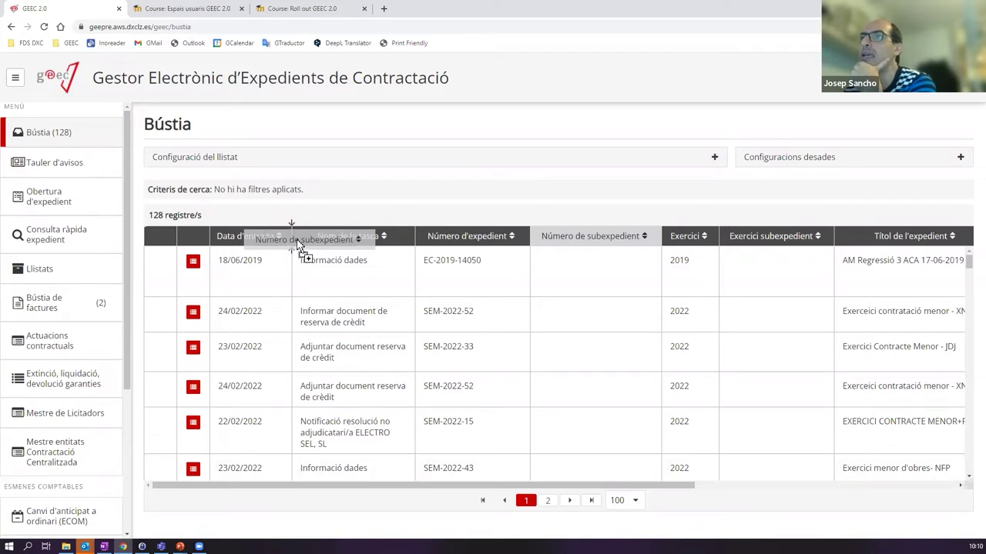
pyautogui.moveTo(298, 245); pyautogui.dragTo(296, 245)
pyautogui.moveTo(356, 247); pyautogui.dragTo(715, 253)
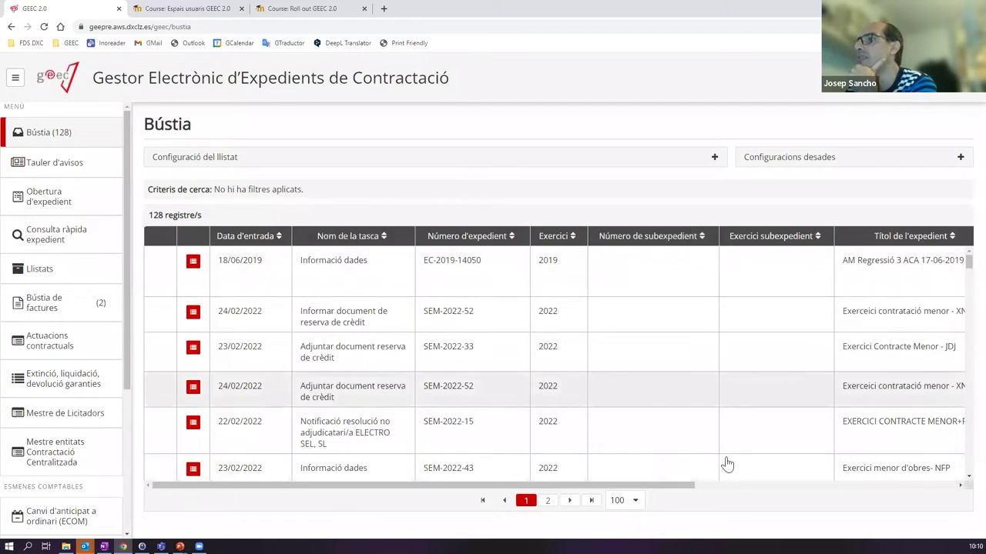
pyautogui.moveTo(686, 486); pyautogui.dragTo(957, 486)
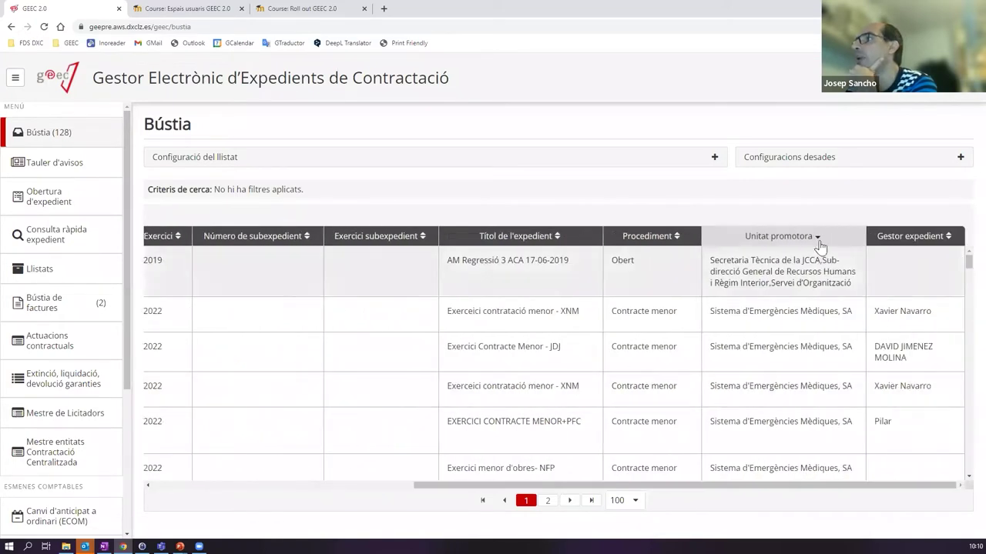
# - Move the Unitat promotora column so it follows Nom de la tasca
pyautogui.moveTo(783, 241); pyautogui.dragTo(185, 248)
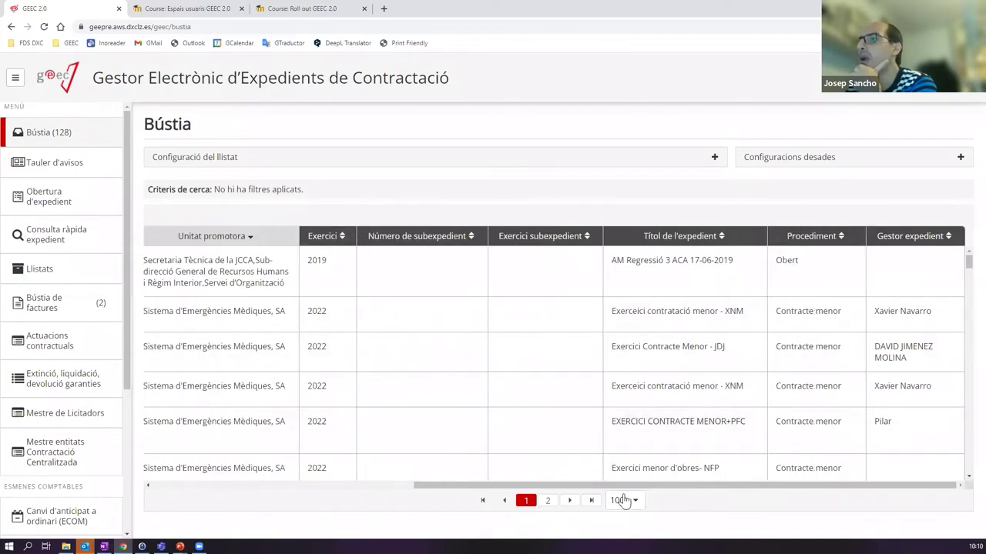
pyautogui.moveTo(548, 486); pyautogui.dragTo(287, 485)
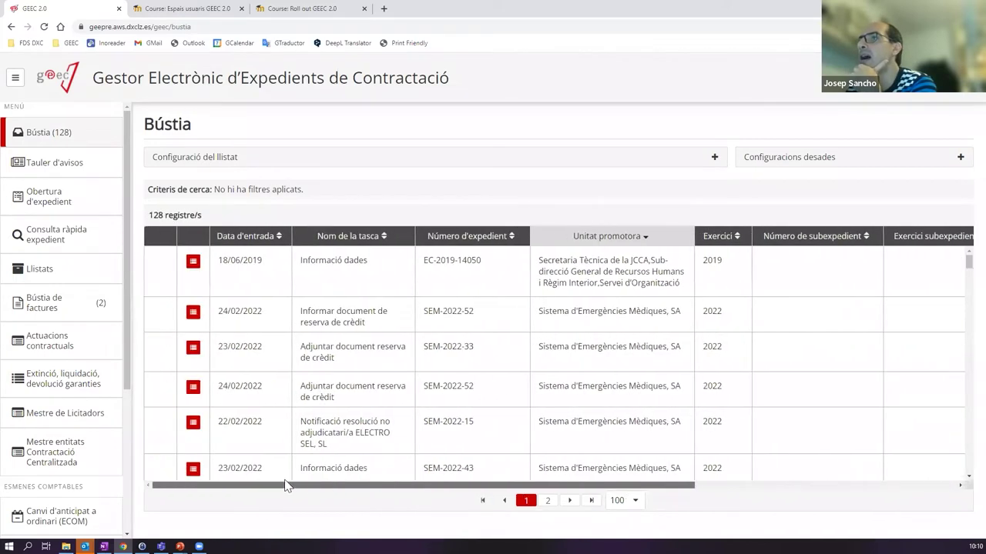
pyautogui.moveTo(436, 241)
pyautogui.mouseDown()
pyautogui.moveTo(368, 235)
pyautogui.moveTo(466, 245)
pyautogui.moveTo(450, 238)
pyautogui.mouseUp()
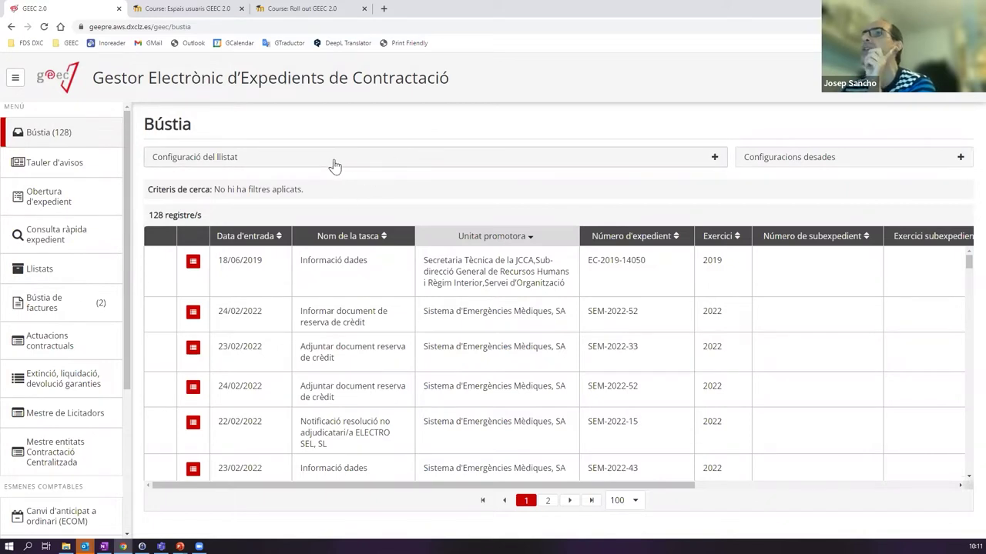
# - Expand the Configuració del llistat filter form and scroll through the inbox table
pyautogui.click(237, 161)
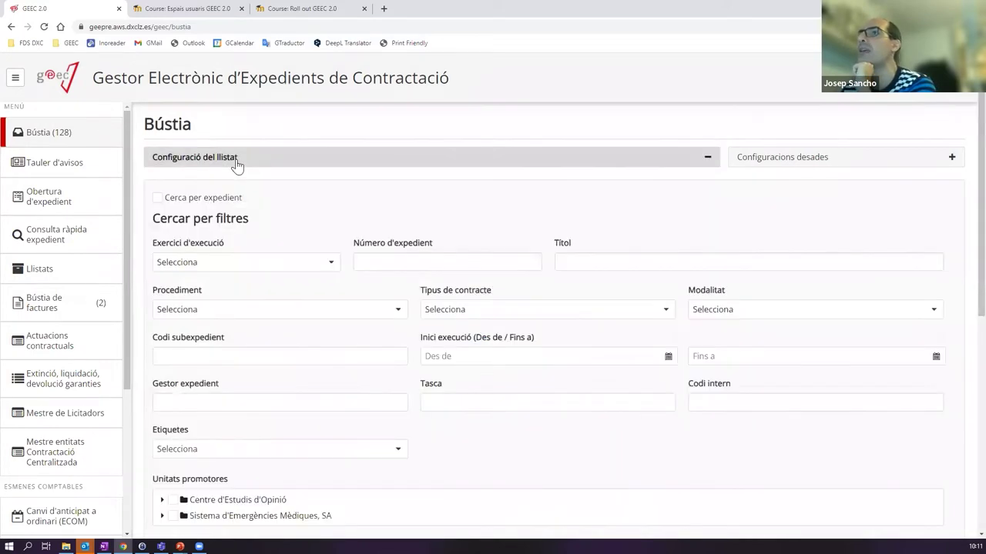
pyautogui.scroll(-1, 270, 166)
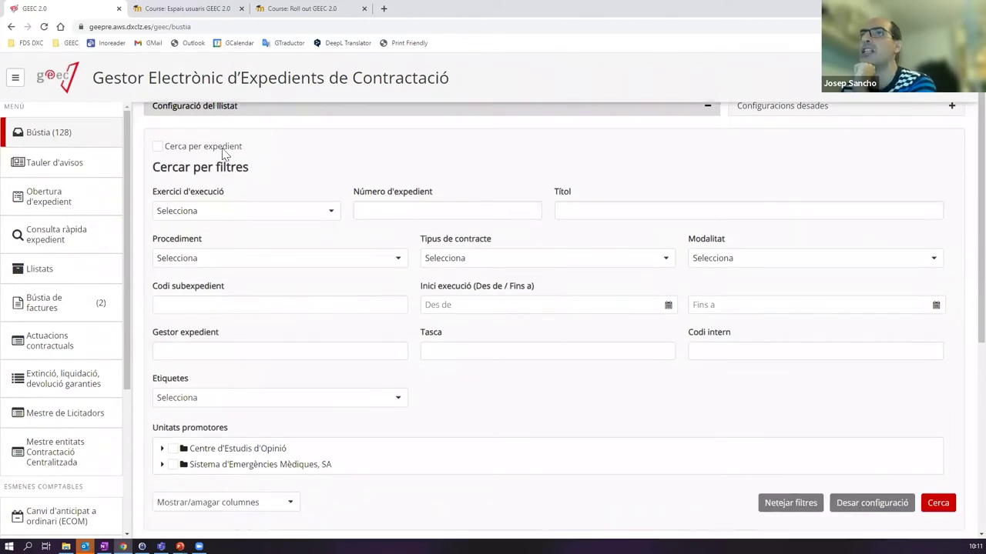
pyautogui.scroll(-5, 297, 181)
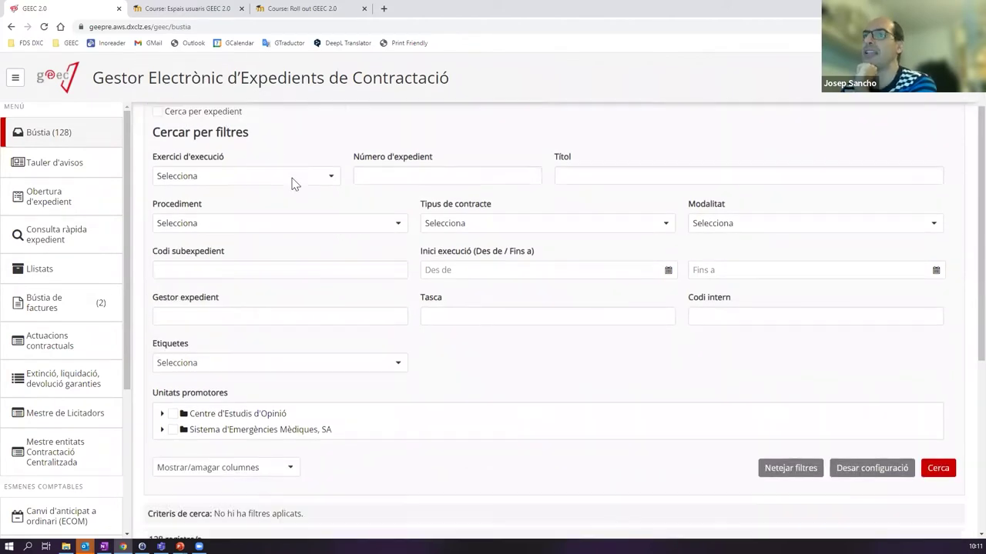
pyautogui.scroll(-5, 405, 308)
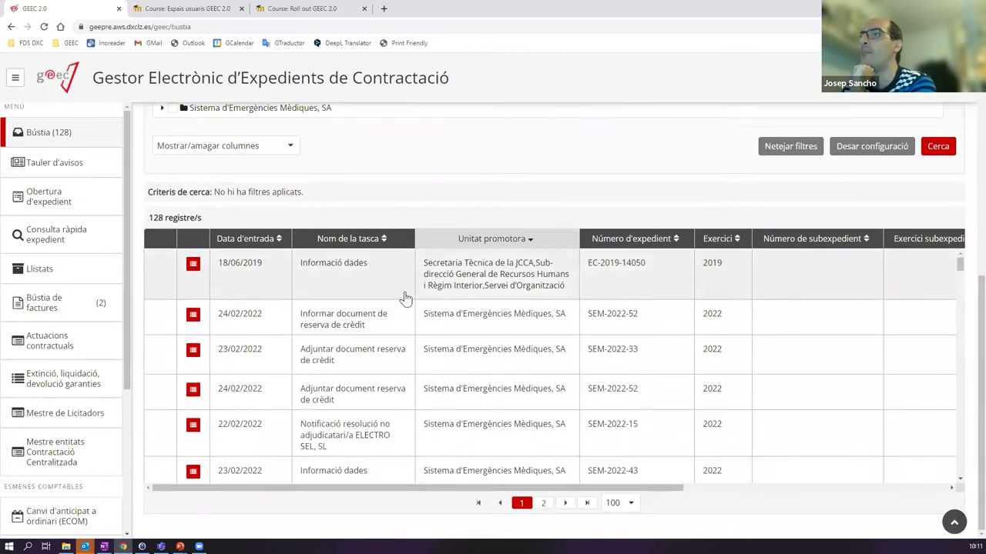
pyautogui.scroll(7, 601, 254)
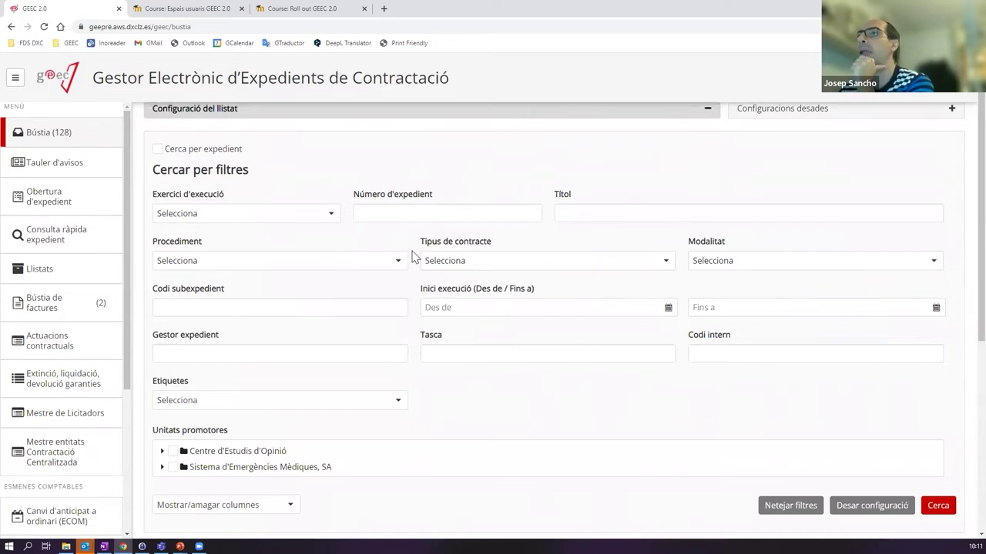
pyautogui.scroll(1, 416, 297)
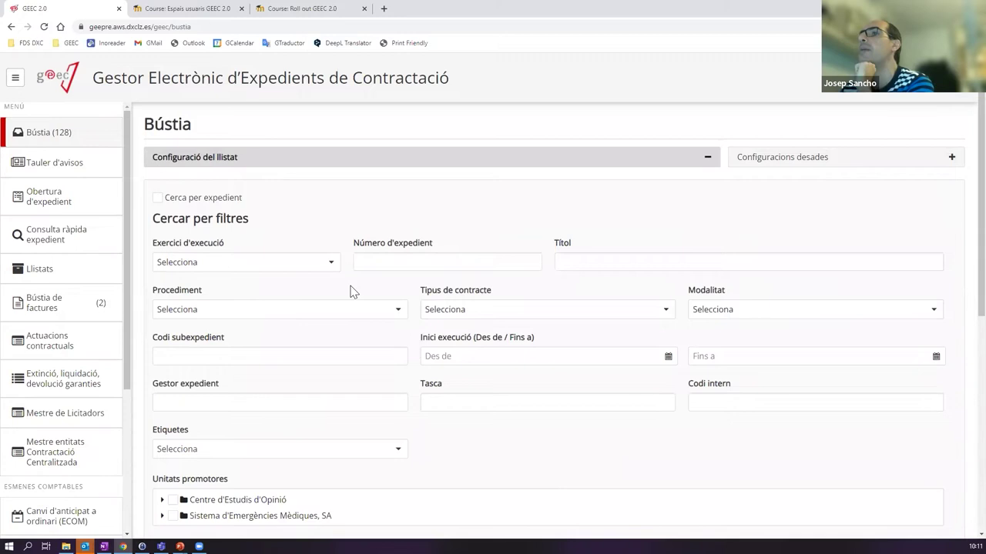
pyautogui.scroll(-2, 353, 292)
pyautogui.scroll(2, 352, 290)
pyautogui.scroll(-8, 351, 292)
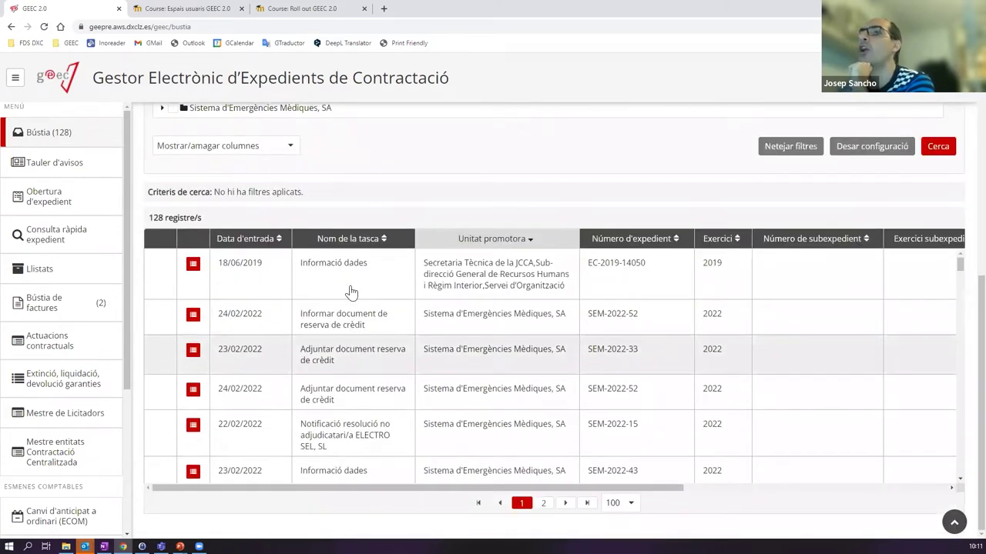
pyautogui.scroll(8, 550, 257)
pyautogui.scroll(-3, 348, 306)
pyautogui.scroll(3, 363, 306)
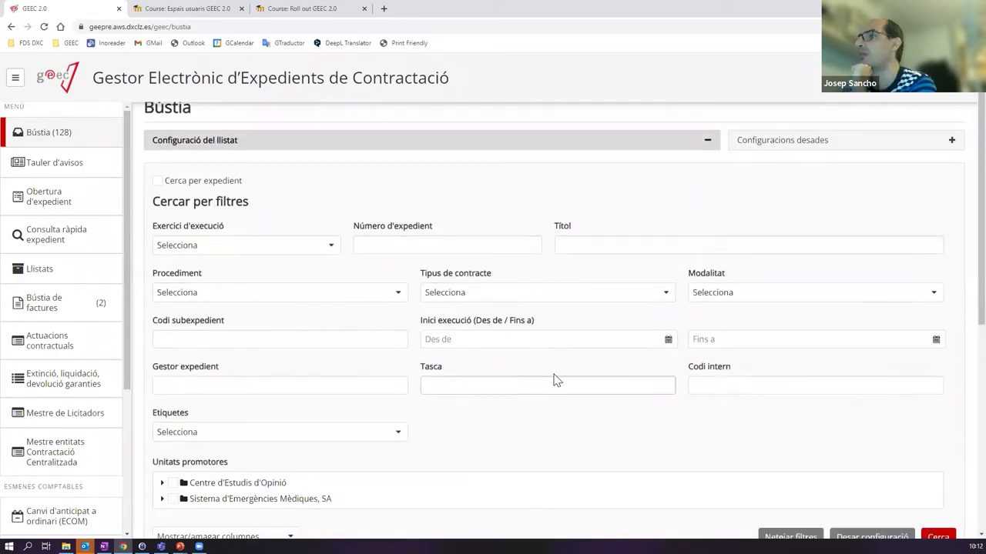
pyautogui.scroll(-10, 554, 378)
pyautogui.scroll(-5, 498, 418)
pyautogui.scroll(9, 506, 403)
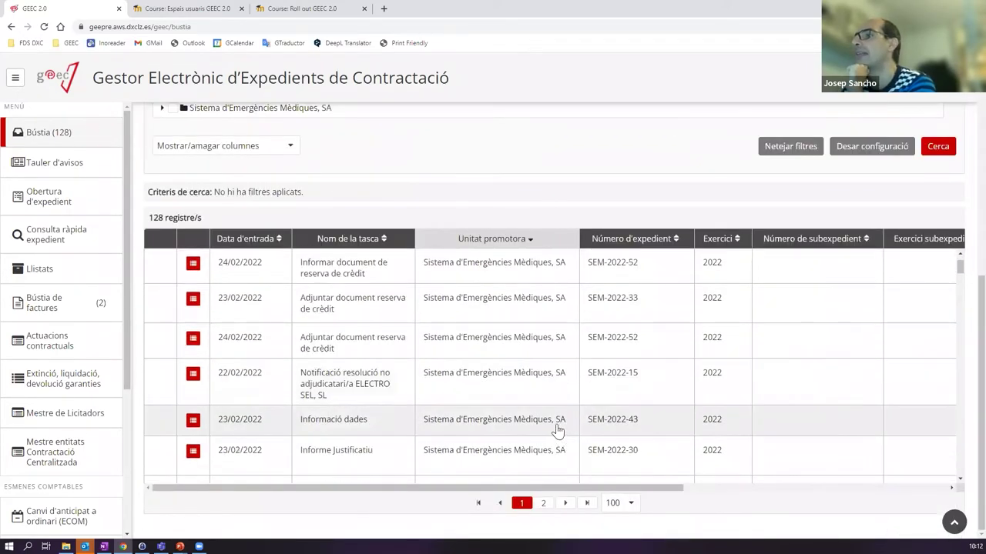
pyautogui.scroll(-4, 578, 462)
pyautogui.scroll(-1, 582, 469)
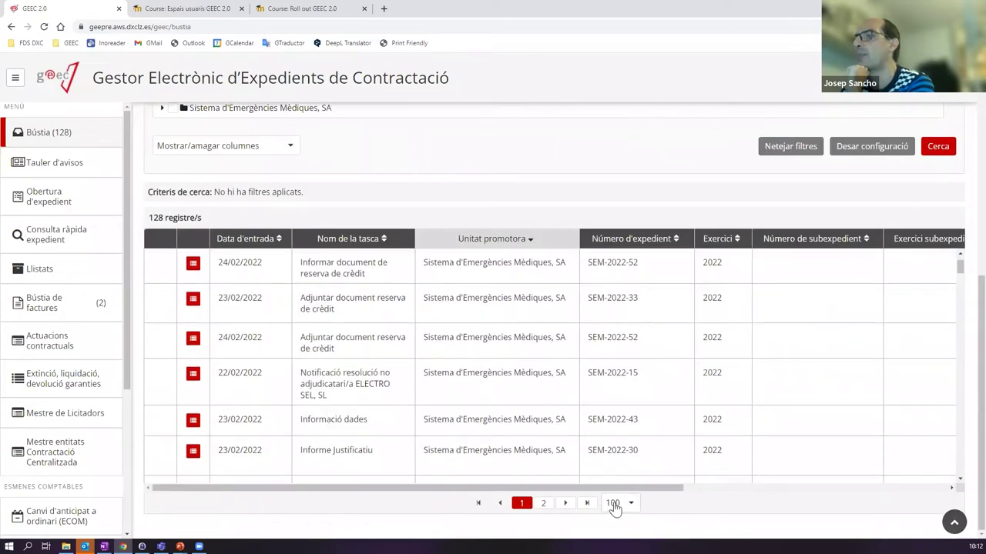
# - Change the page size from 100 to 20 records per page
pyautogui.click(630, 504)
pyautogui.click(625, 450)
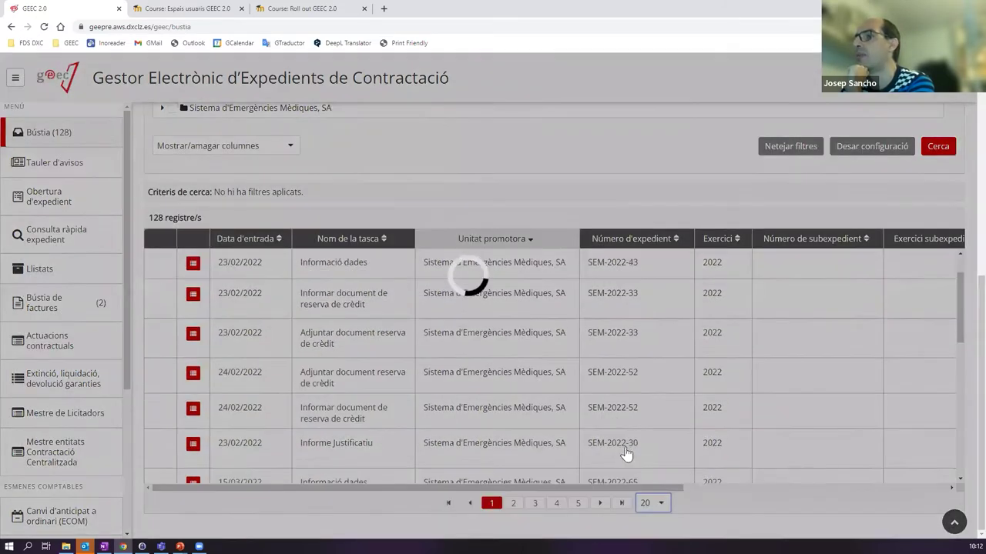
pyautogui.scroll(5, 964, 299)
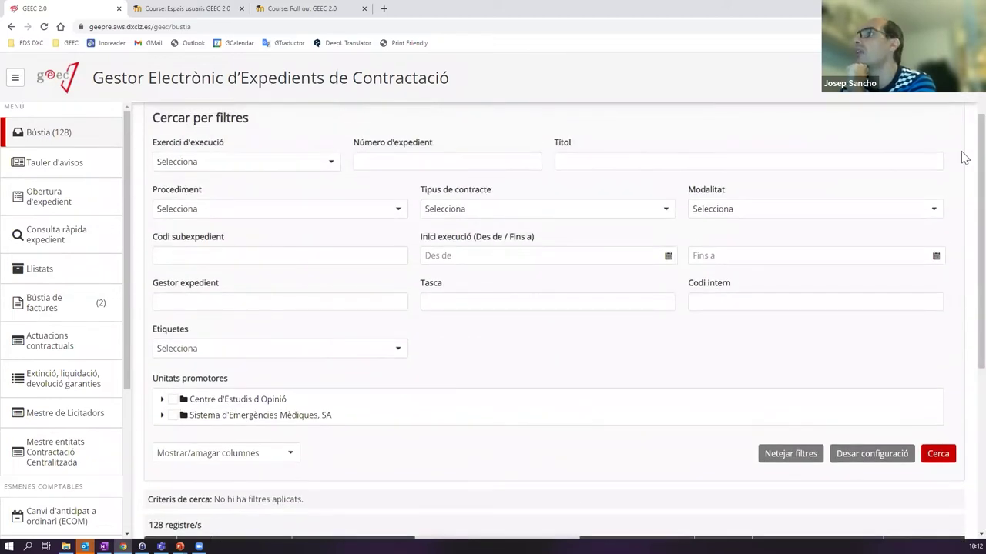
pyautogui.scroll(2, 858, 259)
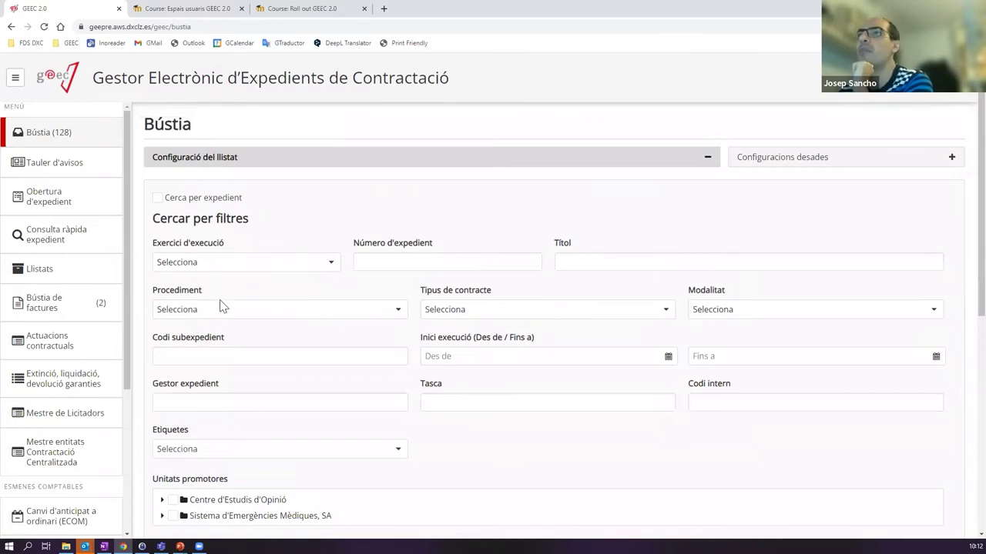
# - Filter by Exercici d'execució 2022 and Procediment Contracte menor
pyautogui.click(329, 265)
pyautogui.click(172, 302)
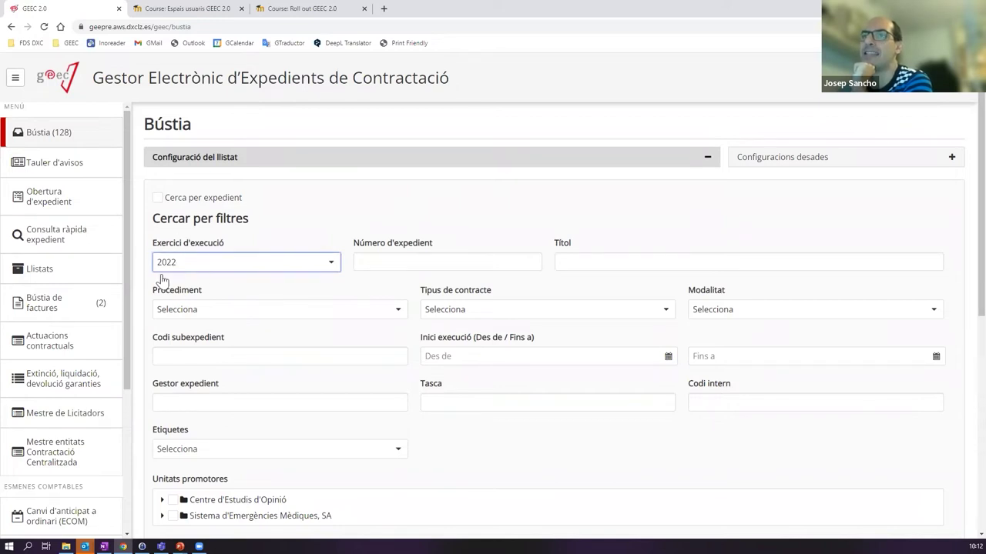
pyautogui.click(395, 312)
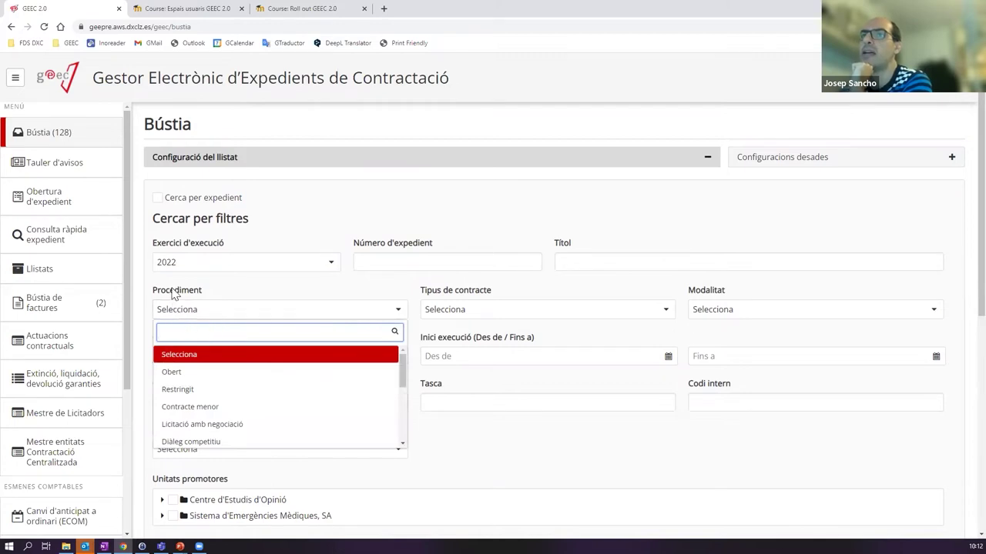
pyautogui.click(197, 410)
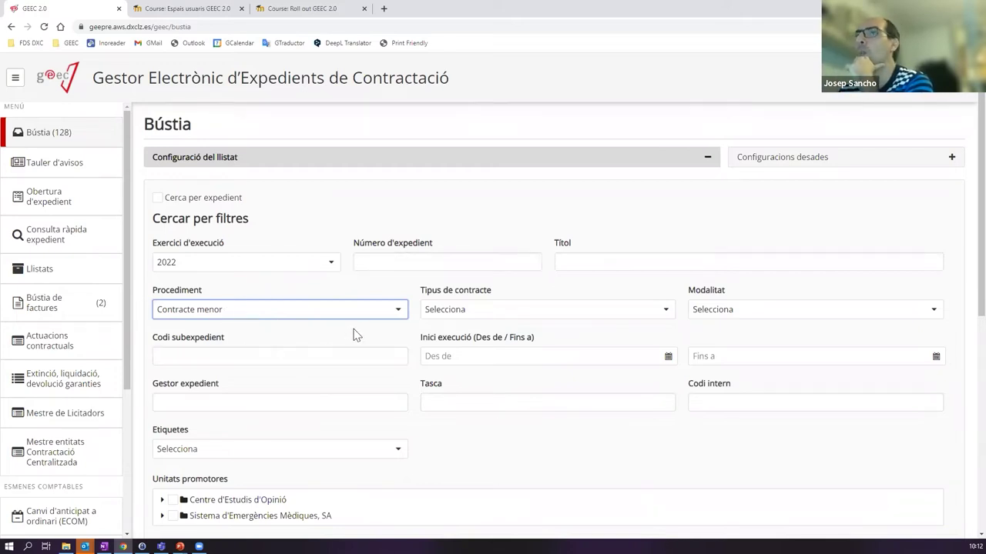
# - Browse Tipus de contracte without choosing, then point out the sub-expedient and case manager filters
pyautogui.click(547, 311)
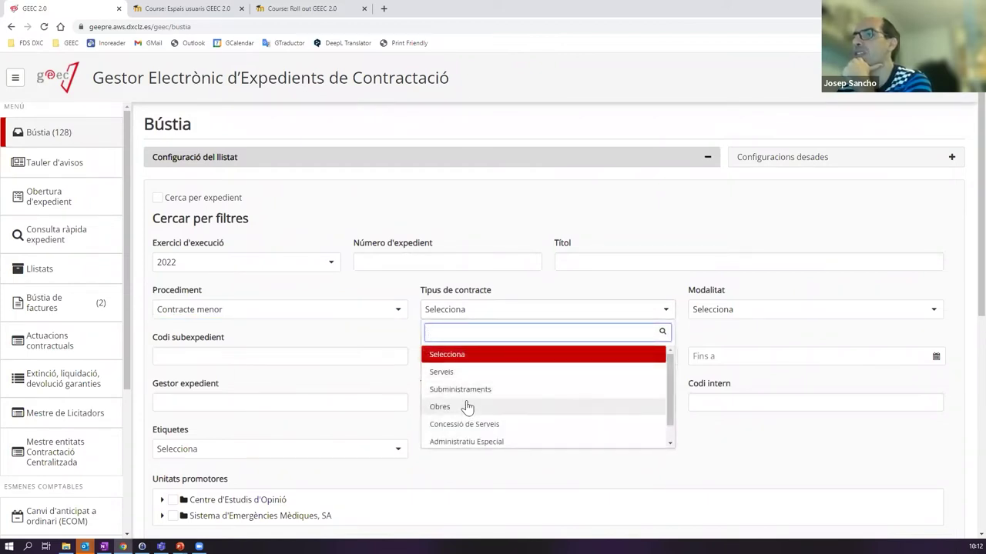
pyautogui.scroll(-1, 486, 414)
pyautogui.scroll(1, 494, 409)
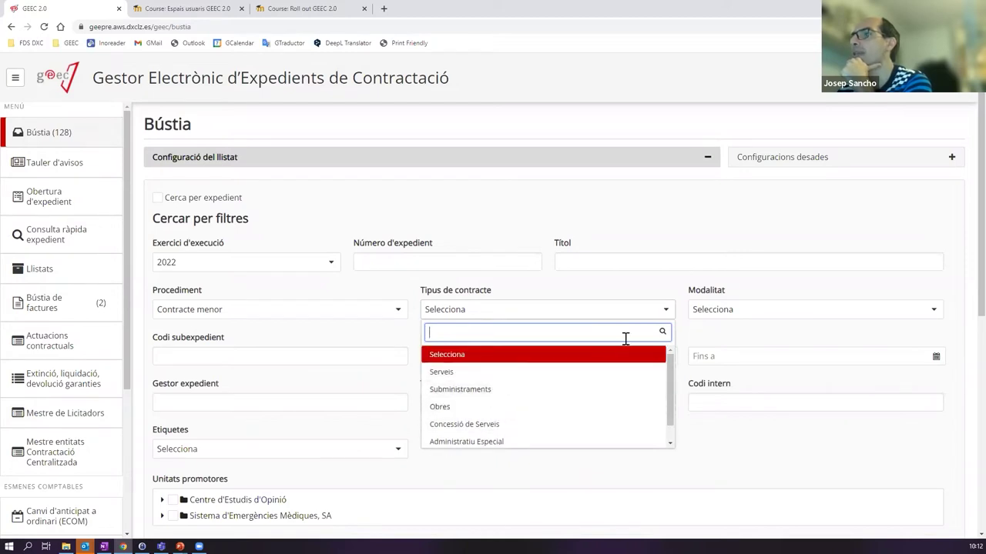
pyautogui.click(636, 288)
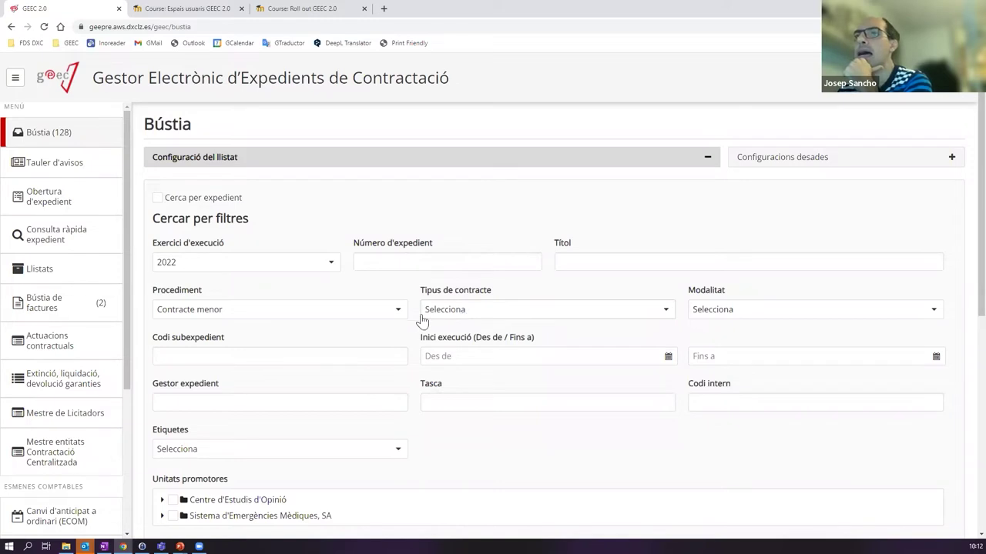
pyautogui.click(223, 357)
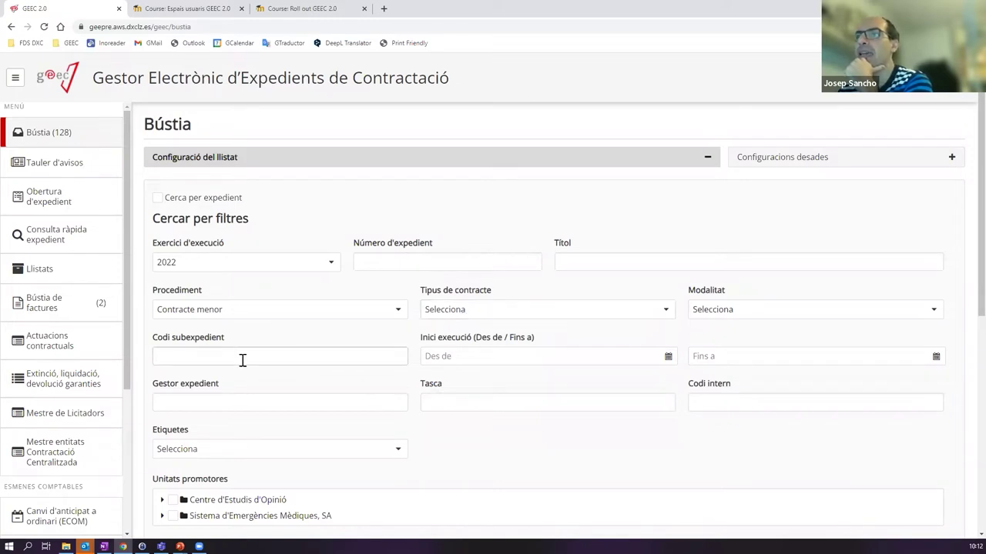
pyautogui.click(179, 400)
pyautogui.click(198, 401)
pyautogui.click(723, 399)
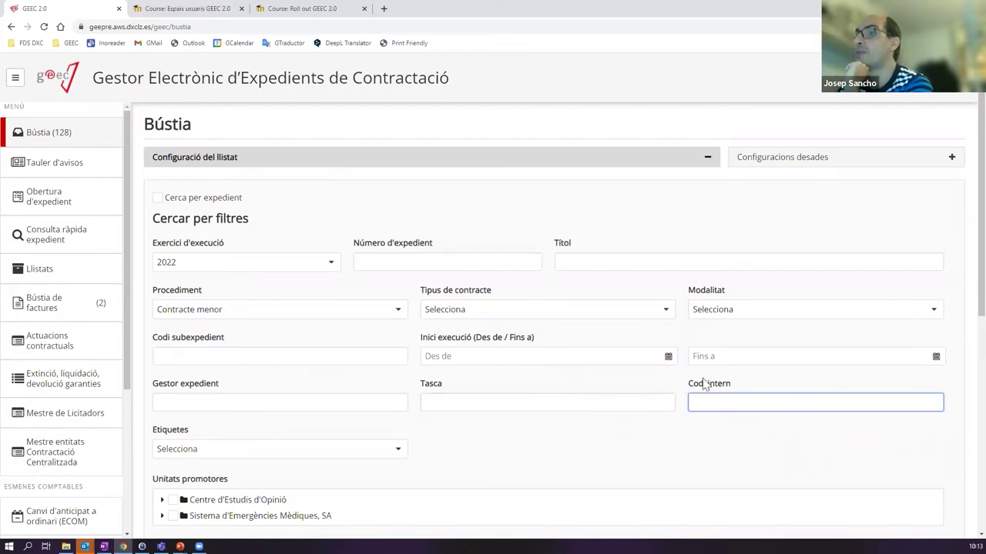
pyautogui.scroll(-1, 713, 392)
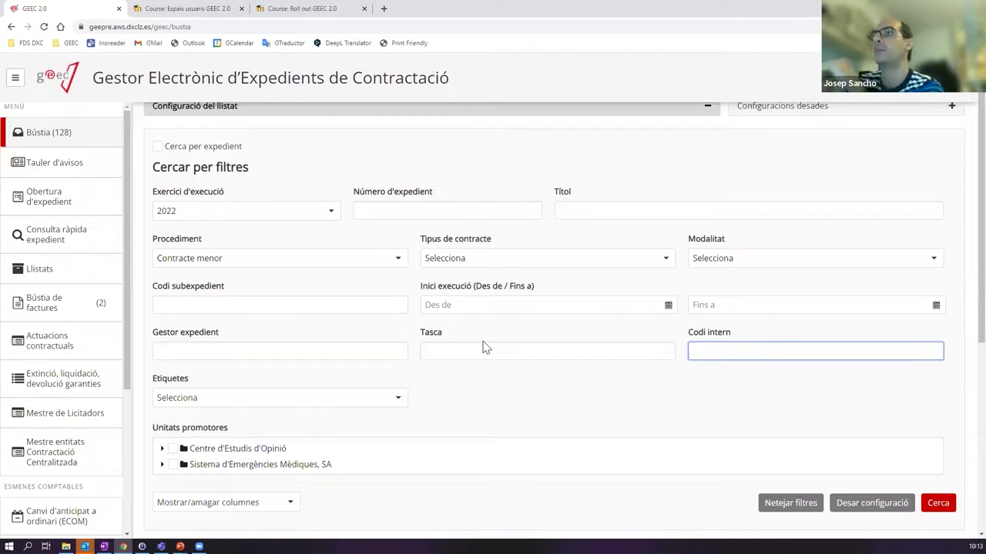
pyautogui.scroll(-2, 600, 323)
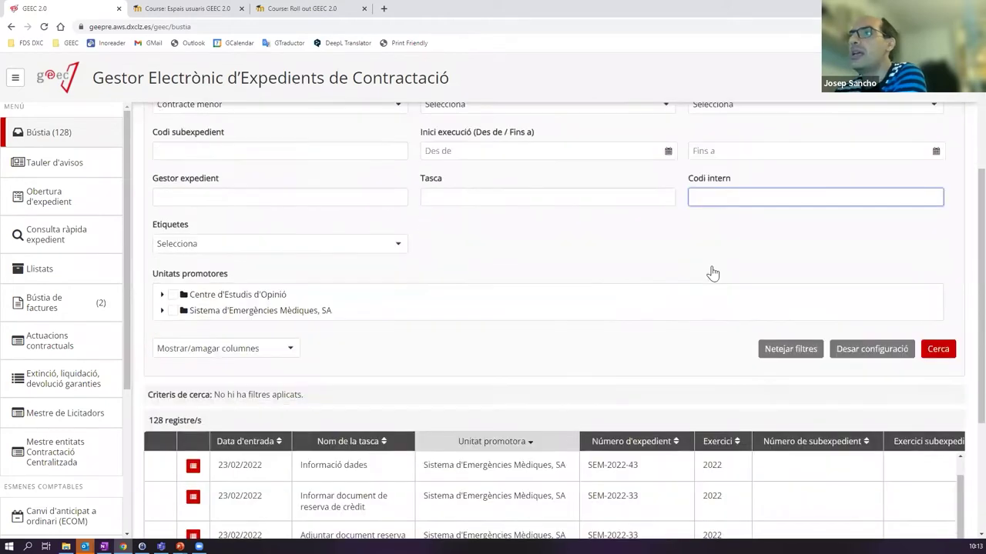
pyautogui.scroll(2, 658, 250)
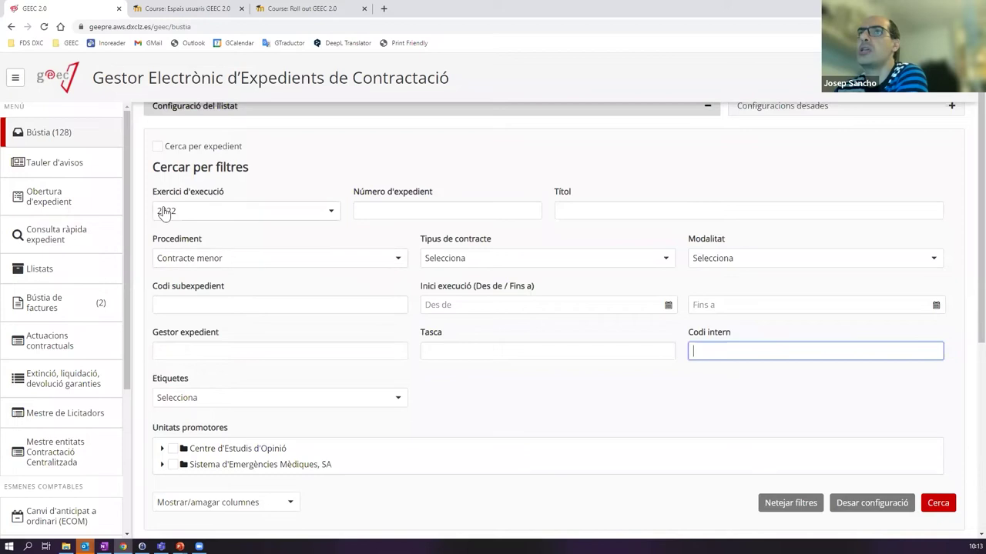
pyautogui.scroll(-2, 616, 300)
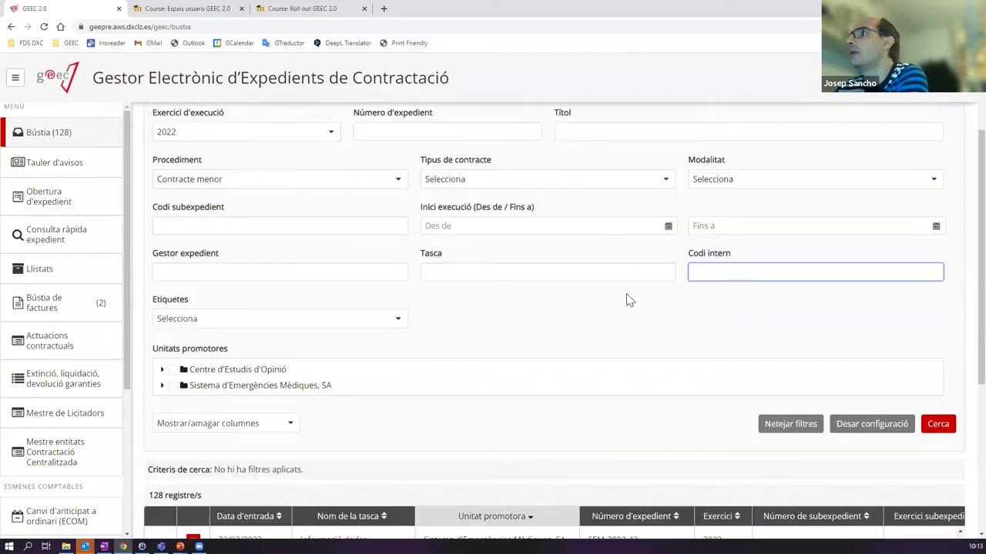
pyautogui.scroll(1, 208, 192)
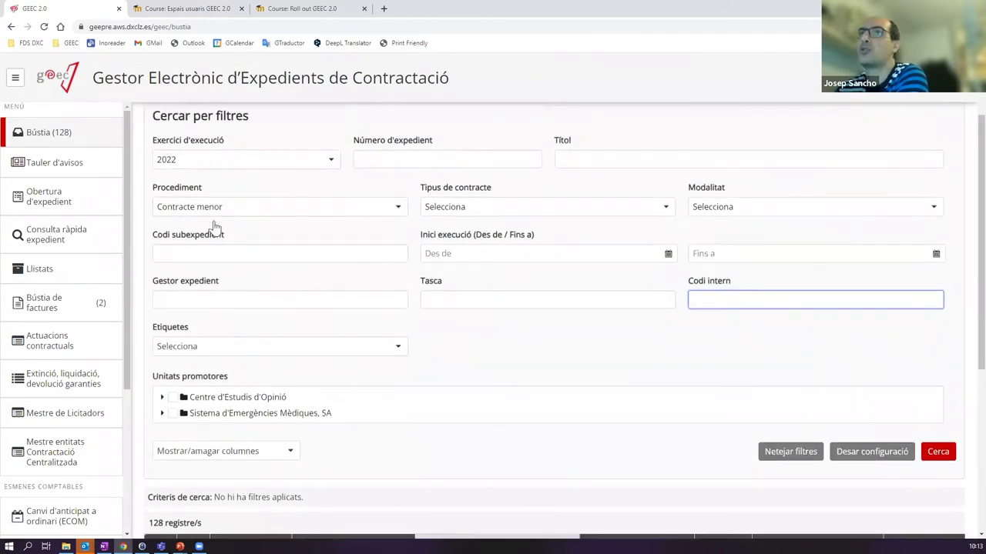
pyautogui.scroll(-1, 286, 256)
# - Run the search and review the 20 resulting 2022 Contracte menor tasks
pyautogui.click(938, 396)
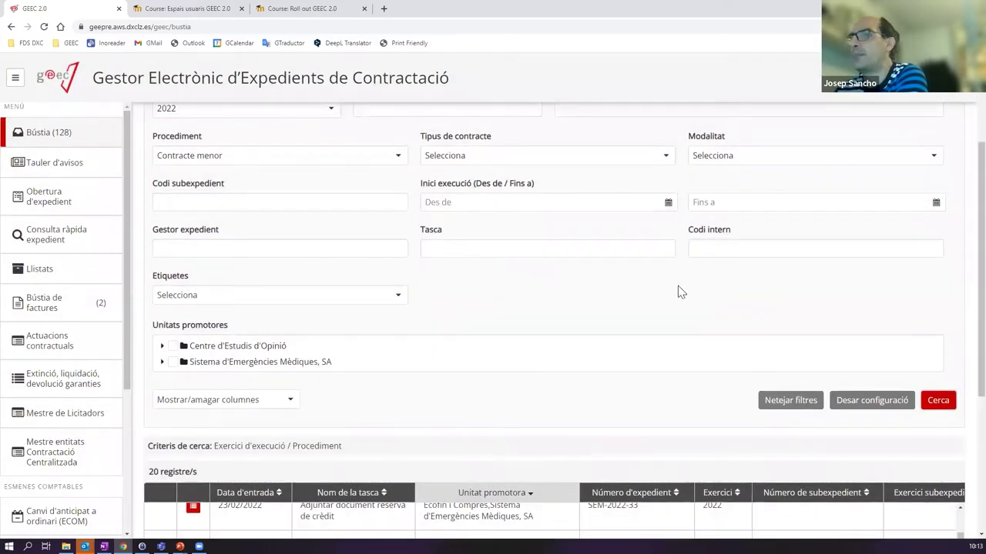
pyautogui.scroll(-3, 539, 289)
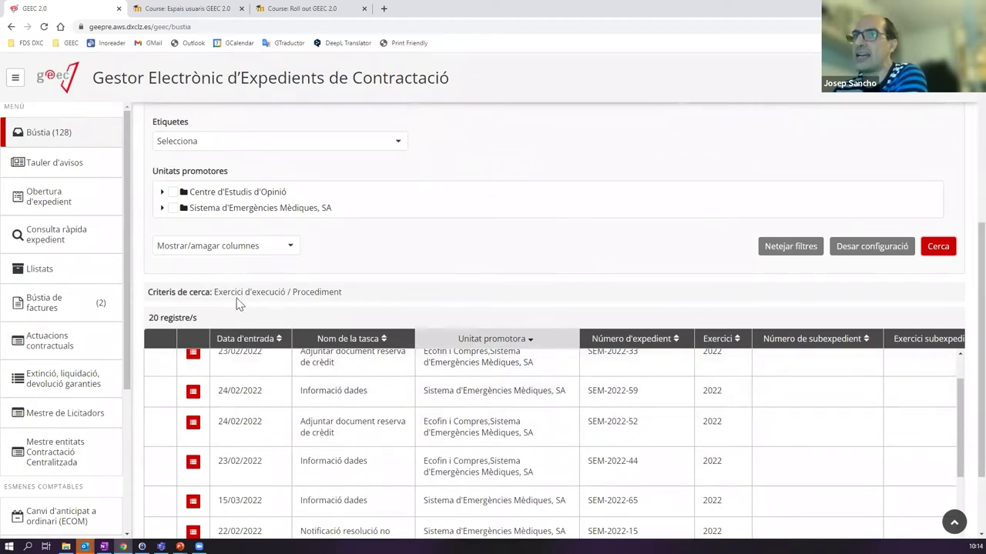
pyautogui.moveTo(214, 293); pyautogui.dragTo(289, 297)
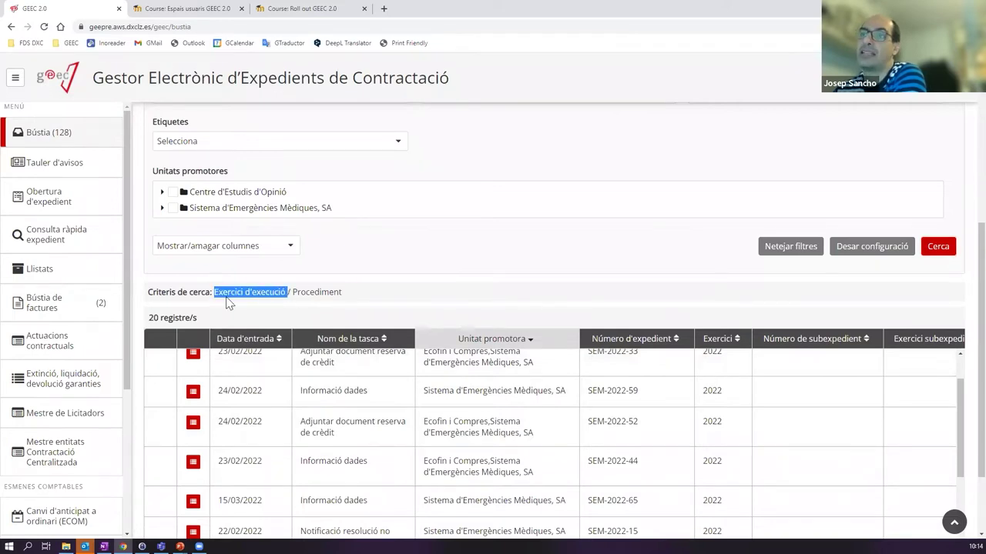
pyautogui.click(358, 296)
pyautogui.scroll(1, 206, 358)
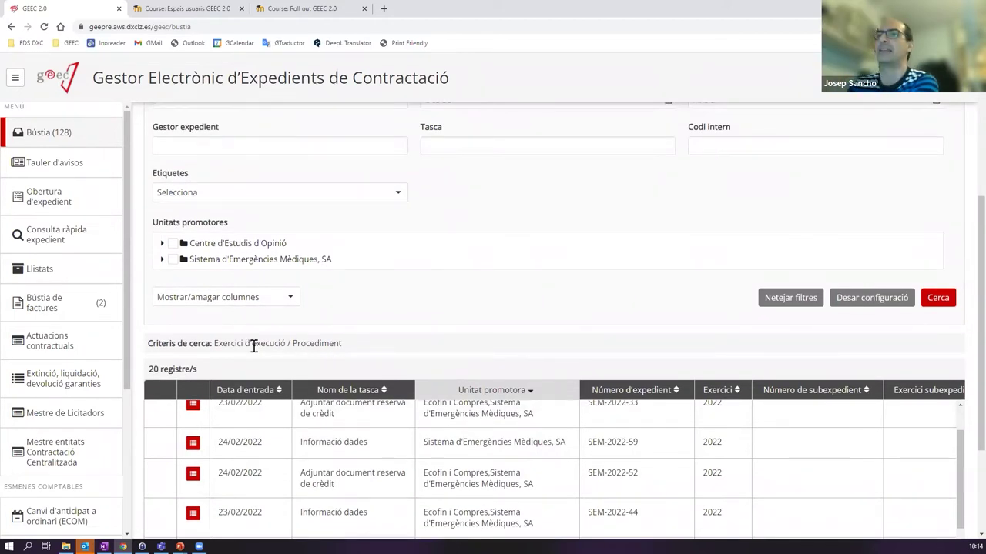
pyautogui.scroll(-2, 273, 301)
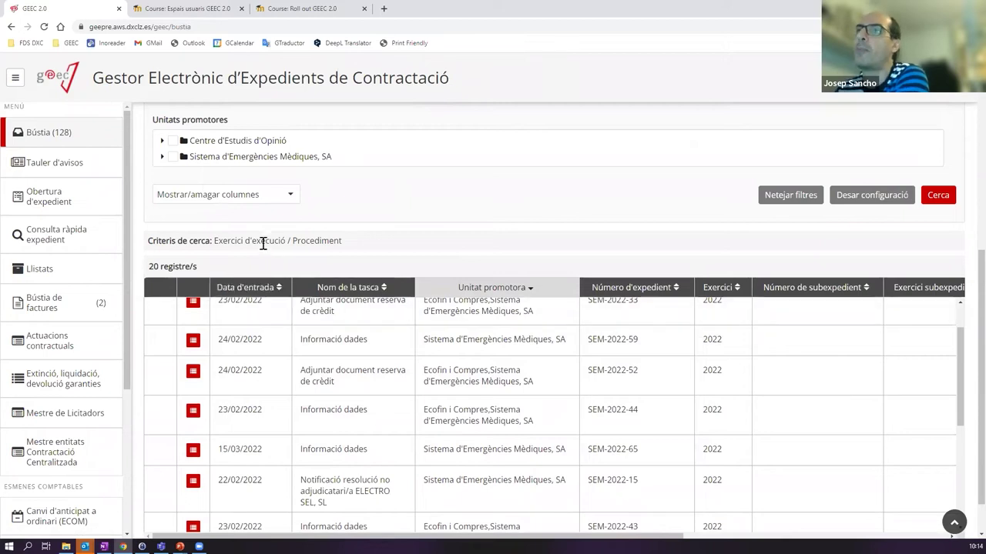
pyautogui.scroll(-1, 262, 261)
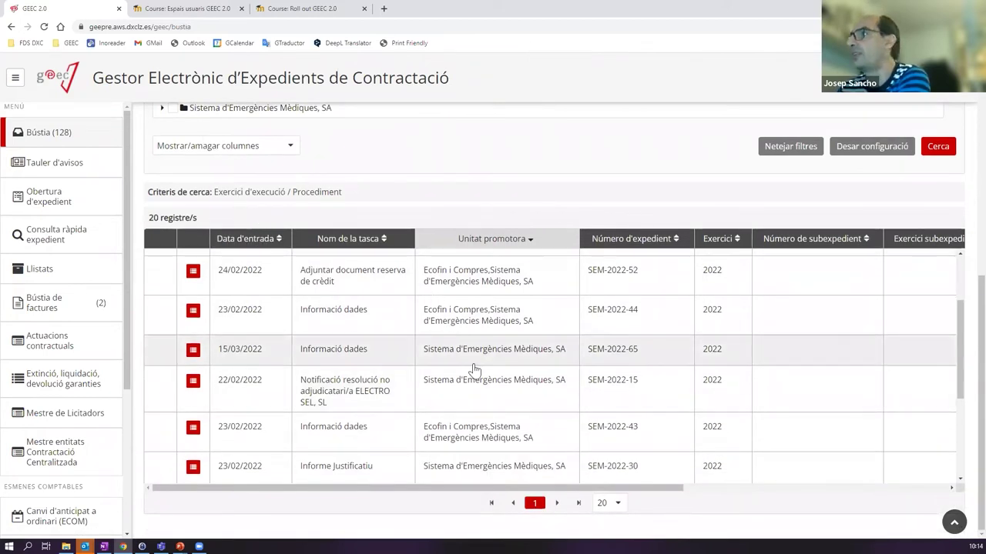
pyautogui.scroll(3, 302, 308)
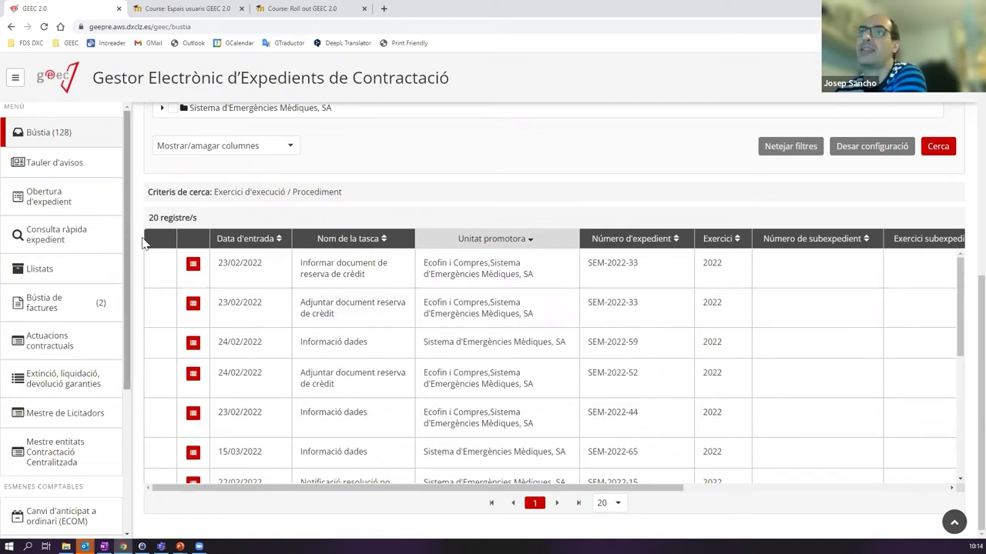
pyautogui.moveTo(963, 276); pyautogui.dragTo(939, 240)
pyautogui.moveTo(940, 287); pyautogui.dragTo(940, 259)
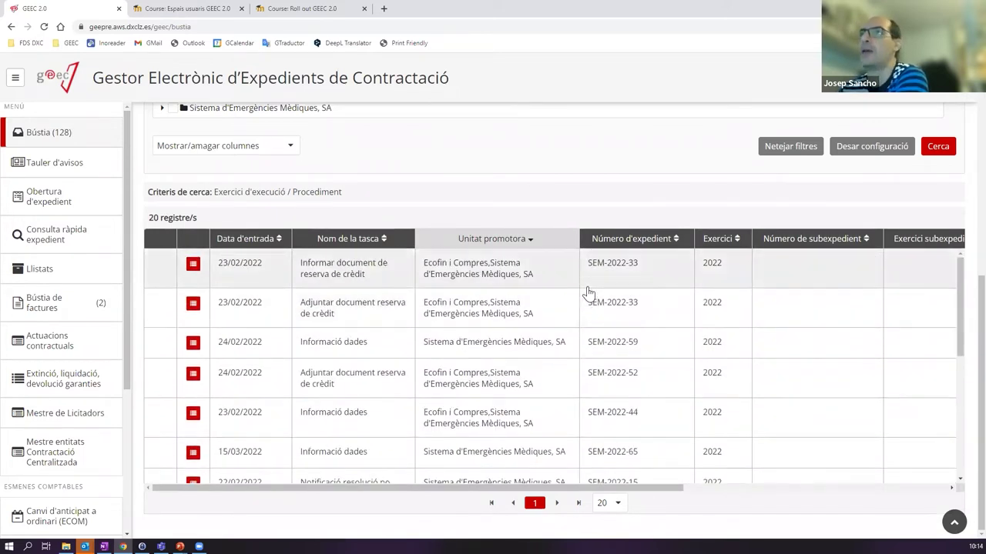
pyautogui.scroll(4, 585, 293)
pyautogui.scroll(2, 572, 293)
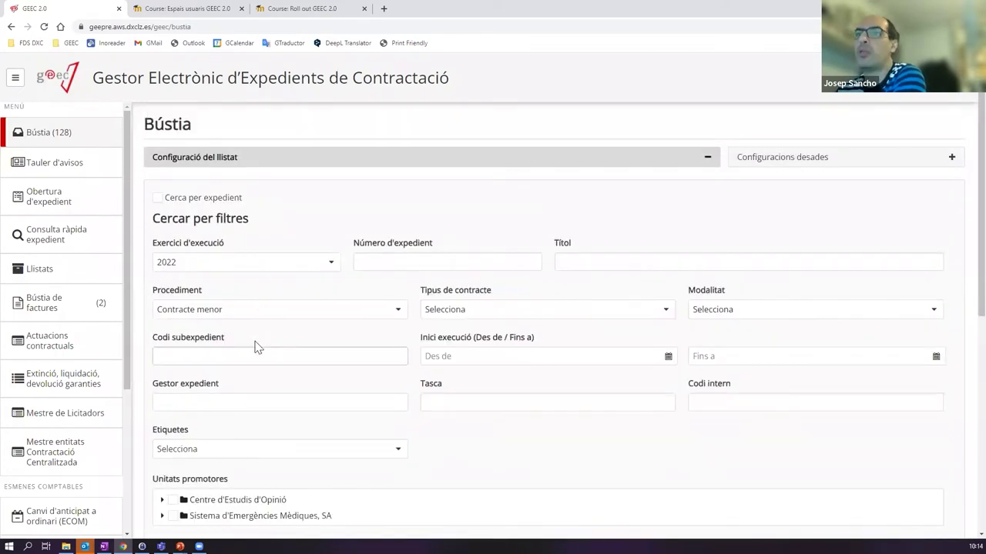
pyautogui.scroll(-3, 268, 394)
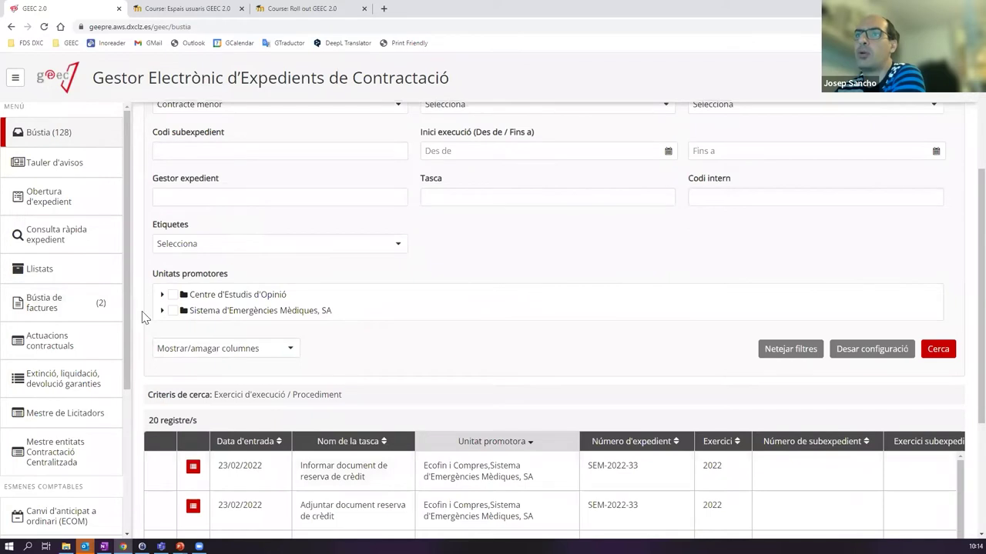
# - Browse the Mostrar/amagar columnes list of table columns, closing and reopening it
pyautogui.click(292, 349)
pyautogui.scroll(-3, 293, 408)
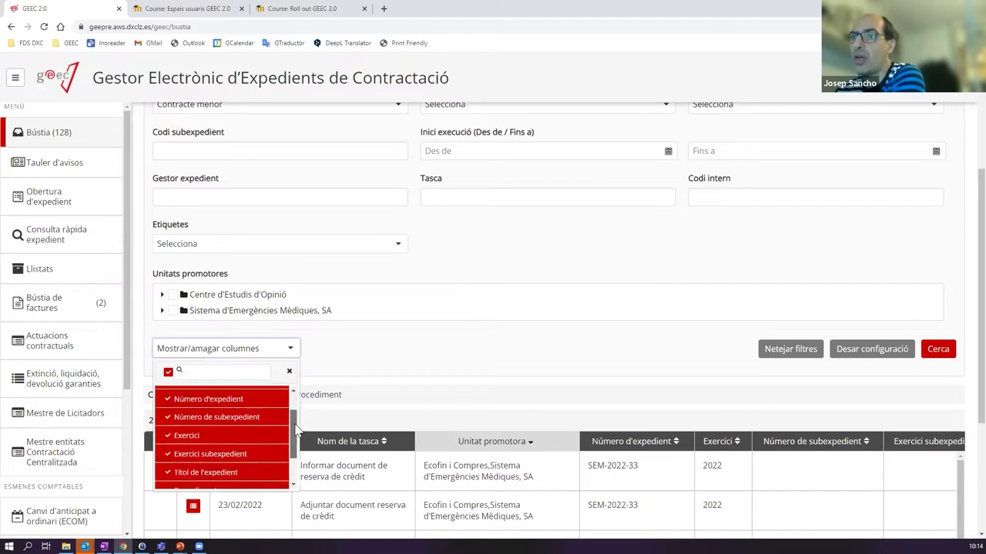
pyautogui.scroll(3, 289, 405)
pyautogui.scroll(-5, 286, 403)
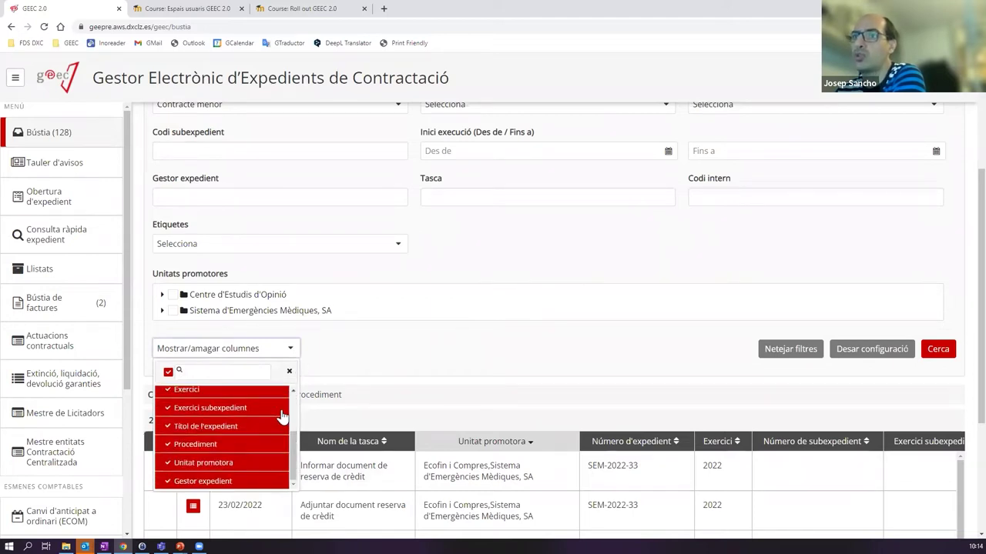
pyautogui.scroll(2, 300, 204)
pyautogui.scroll(1, 299, 202)
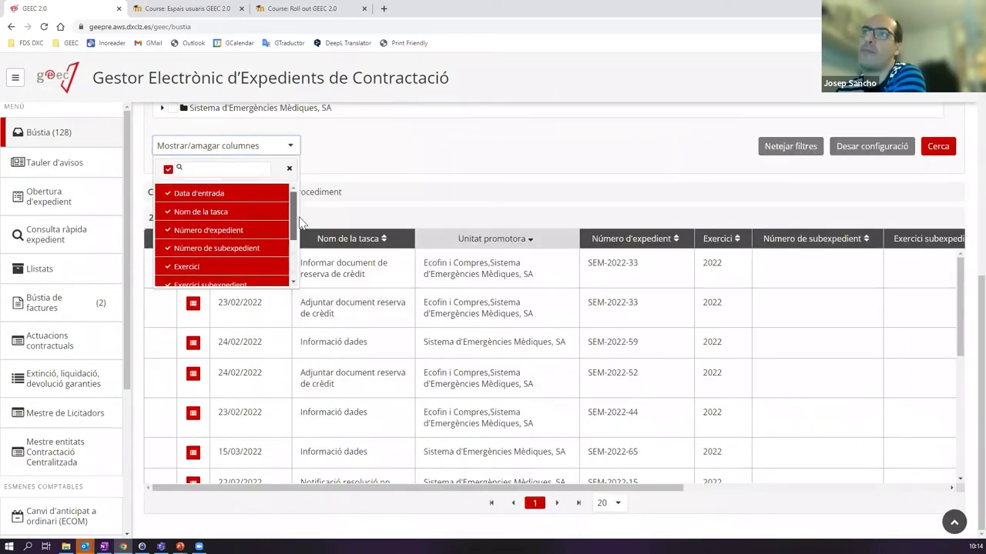
pyautogui.scroll(-3, 288, 220)
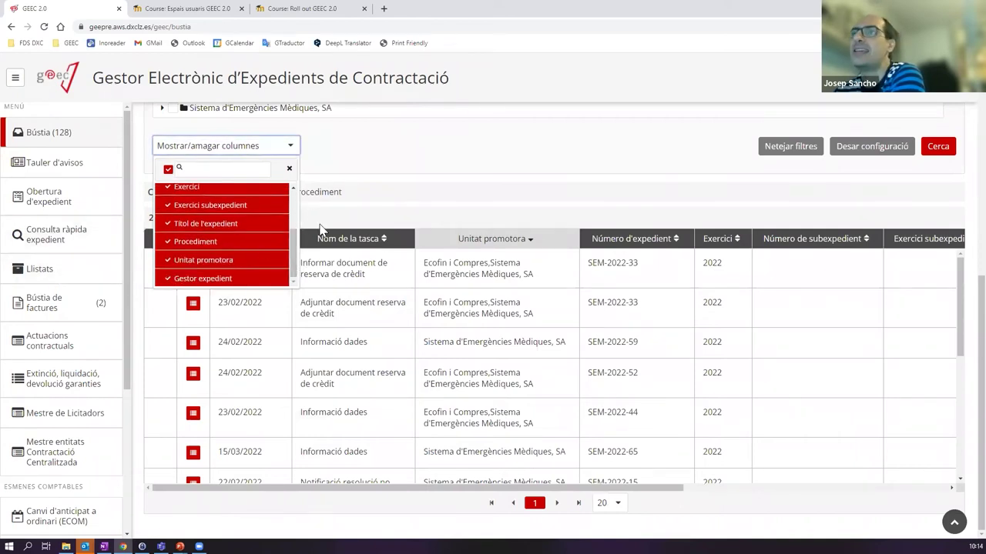
pyautogui.moveTo(293, 243); pyautogui.dragTo(298, 210)
pyautogui.scroll(-3, 255, 227)
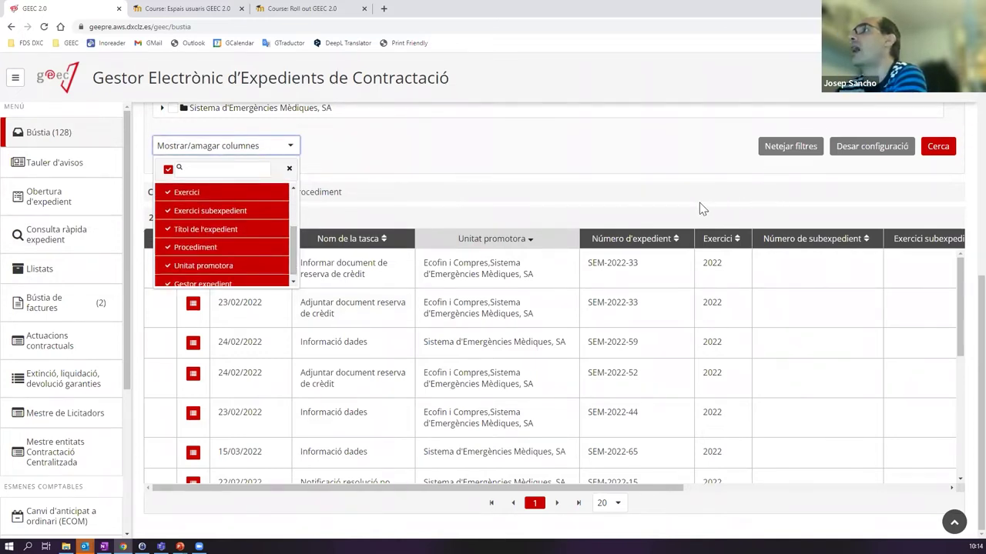
pyautogui.click(475, 191)
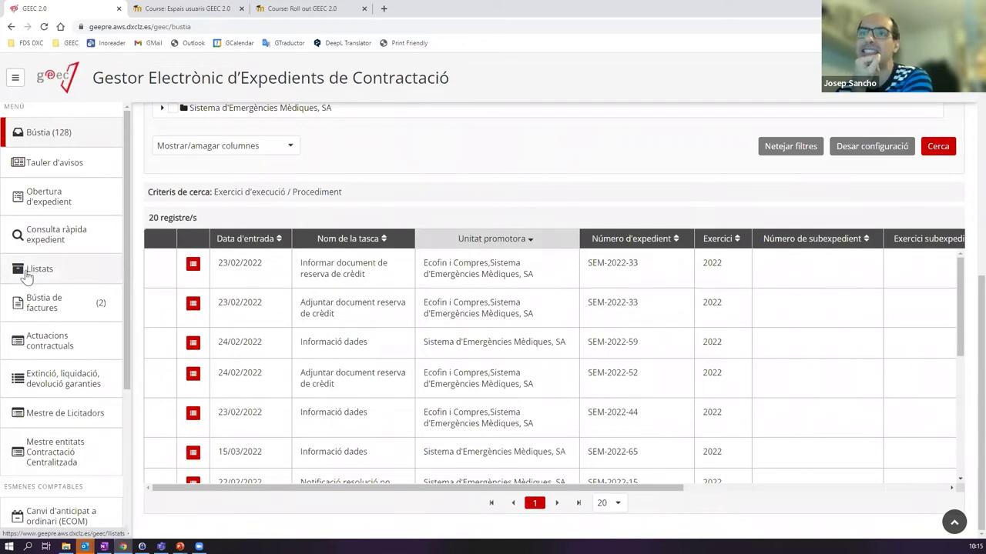
pyautogui.click(290, 147)
pyautogui.scroll(2, 262, 254)
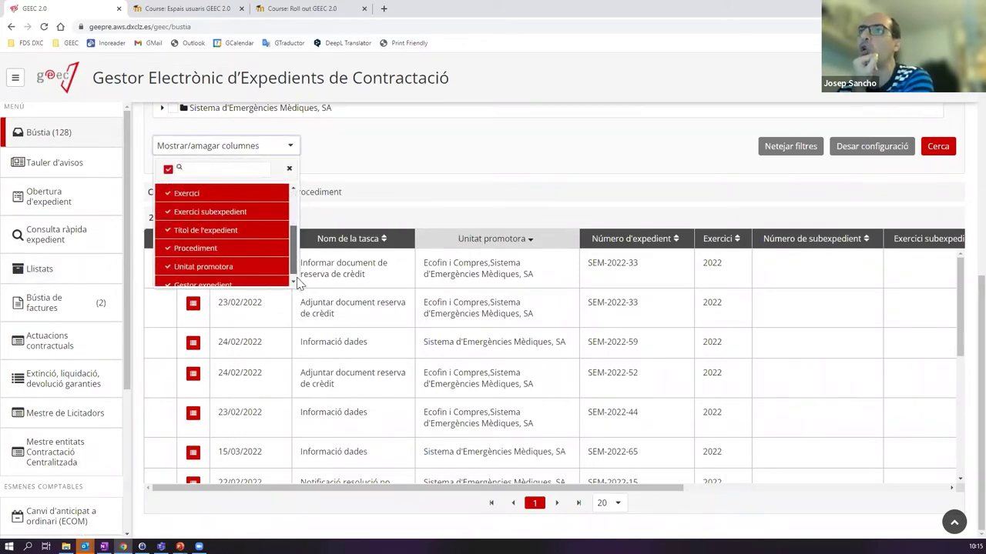
pyautogui.scroll(-2, 231, 255)
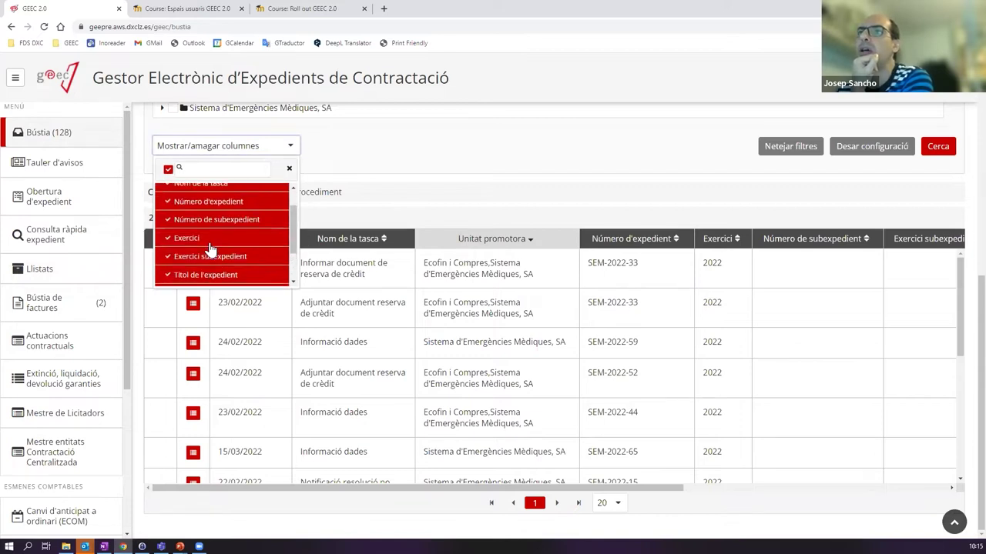
# - Try hiding the Gestor expedient column, restoring it, then hiding it again
pyautogui.click(170, 280)
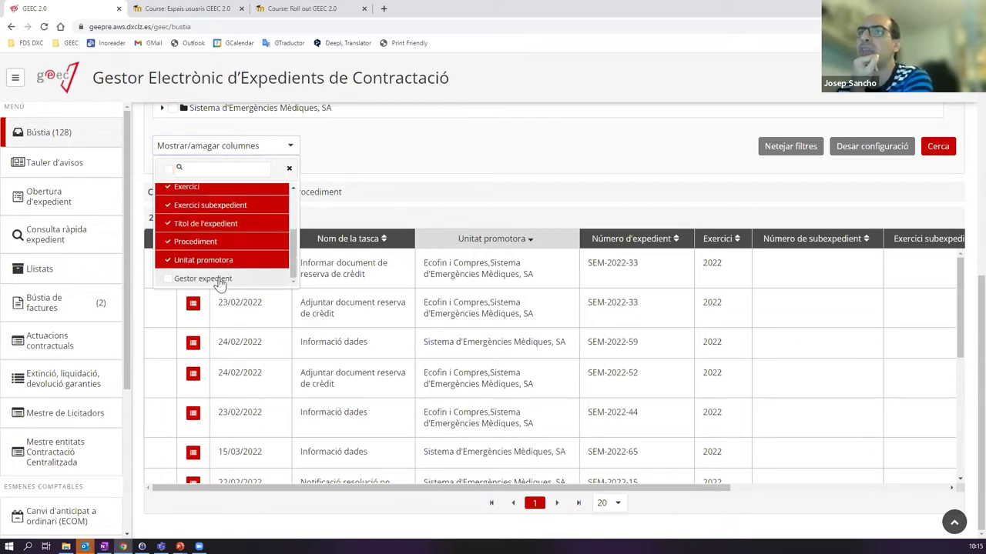
pyautogui.click(364, 144)
pyautogui.moveTo(716, 488); pyautogui.dragTo(938, 481)
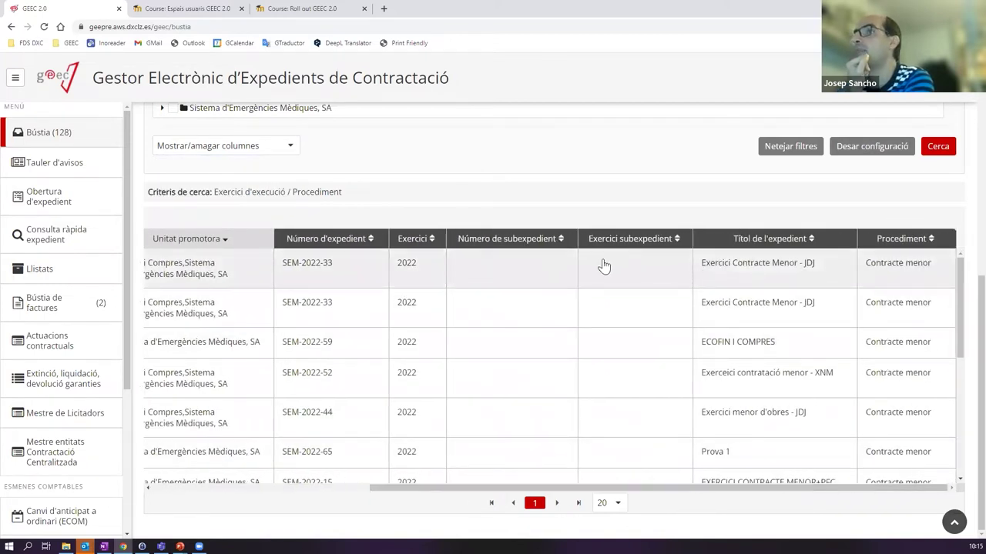
pyautogui.click(287, 146)
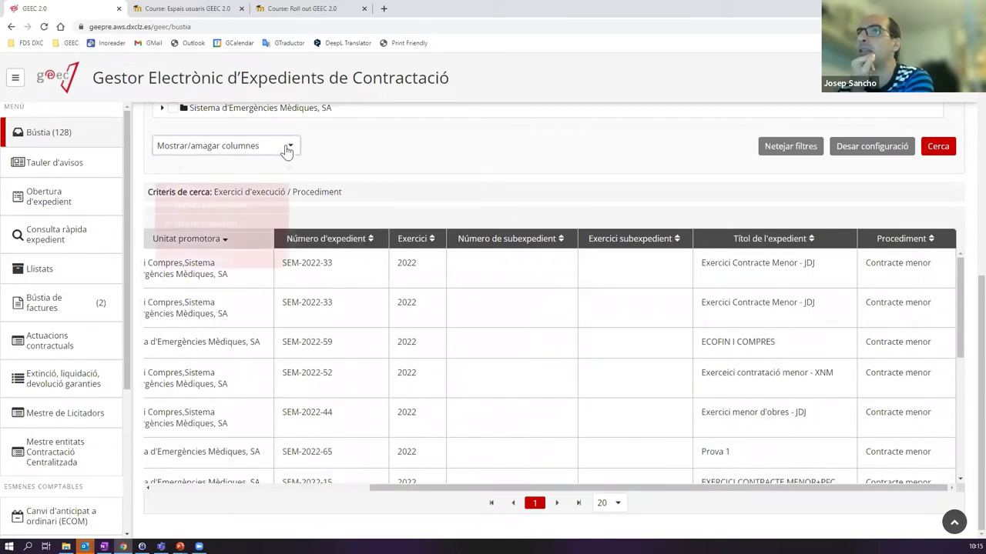
pyautogui.click(192, 279)
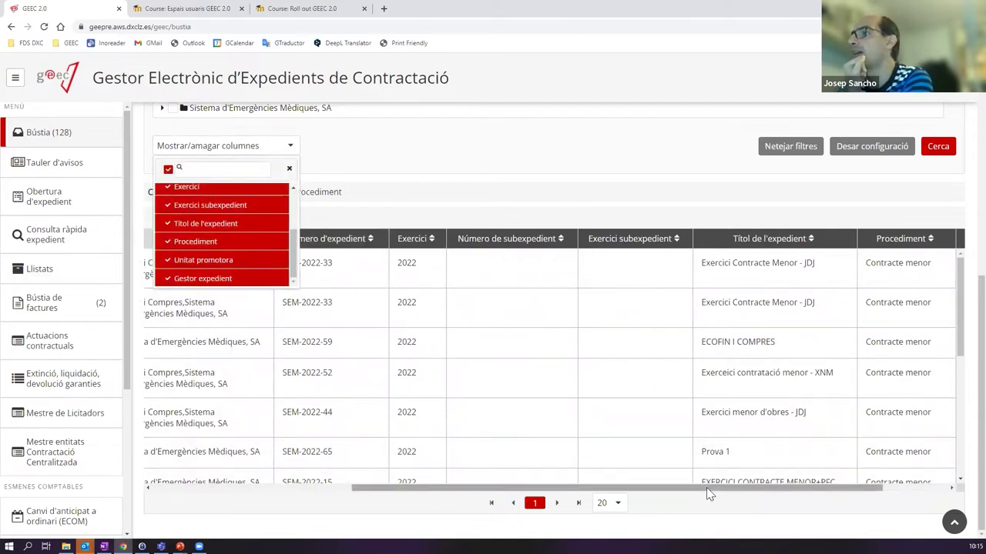
pyautogui.moveTo(708, 488); pyautogui.dragTo(808, 487)
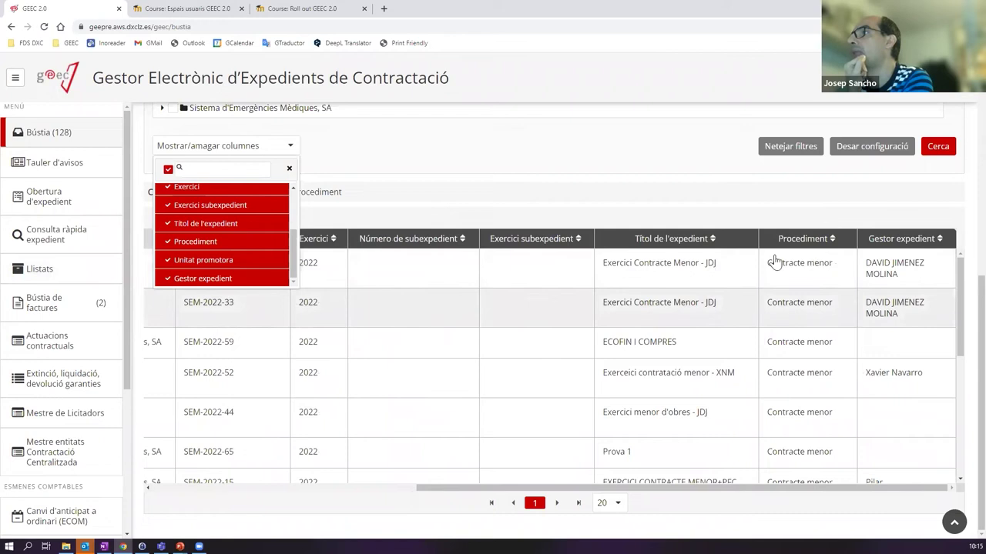
pyautogui.click(173, 282)
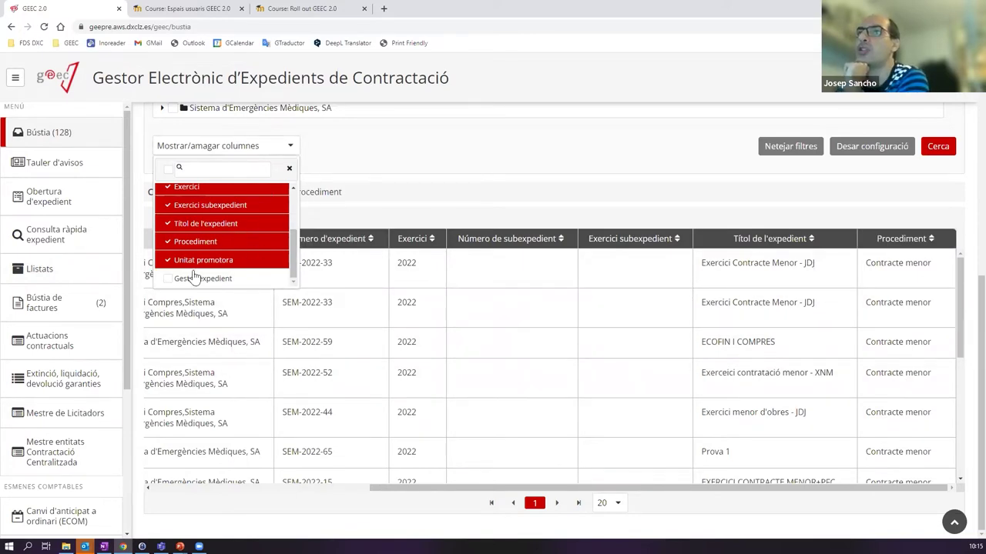
# - Toggle Unitat promotora and Procediment off and back on, restore Gestor expedient, and close the list
pyautogui.click(171, 260)
pyautogui.click(167, 242)
pyautogui.click(166, 242)
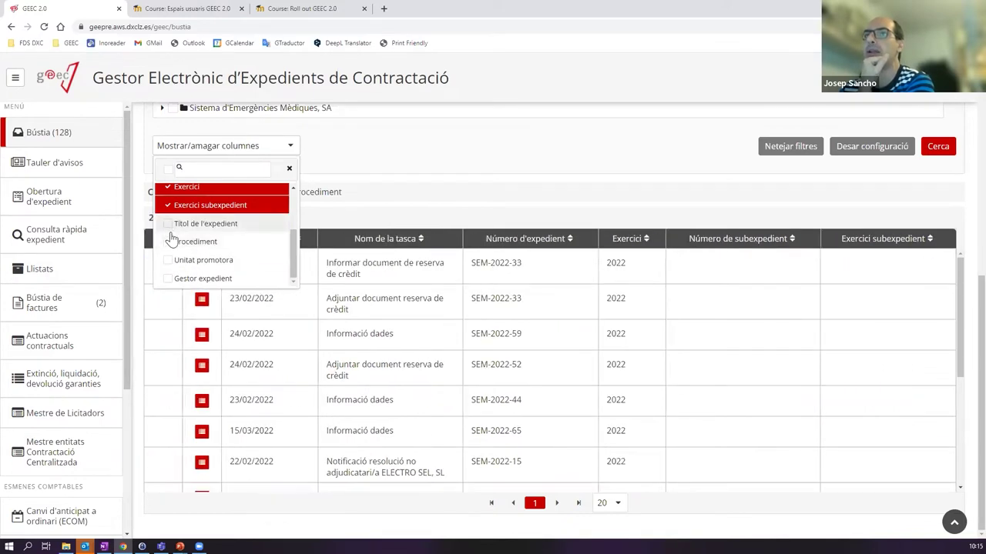
pyautogui.click(171, 260)
pyautogui.click(168, 279)
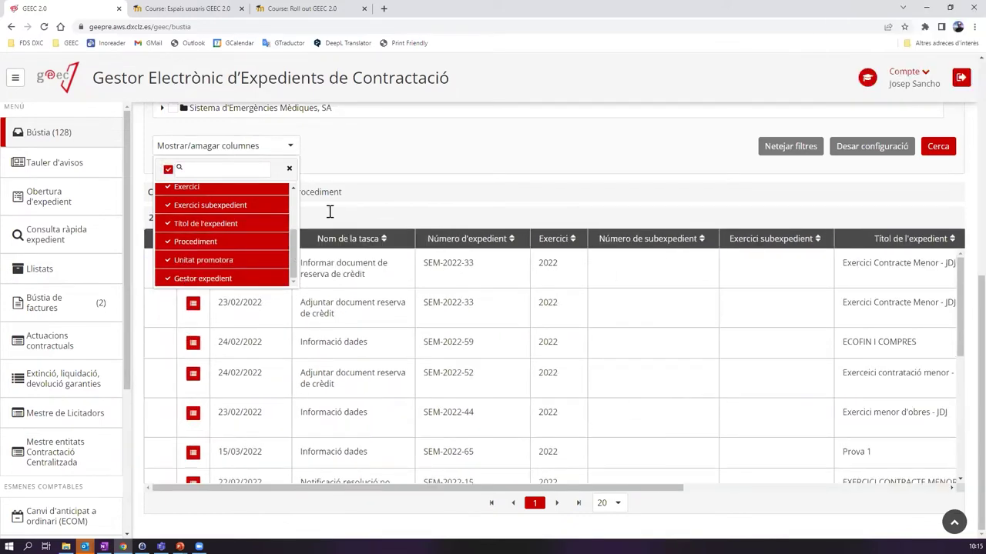
pyautogui.click(336, 170)
pyautogui.scroll(4, 353, 163)
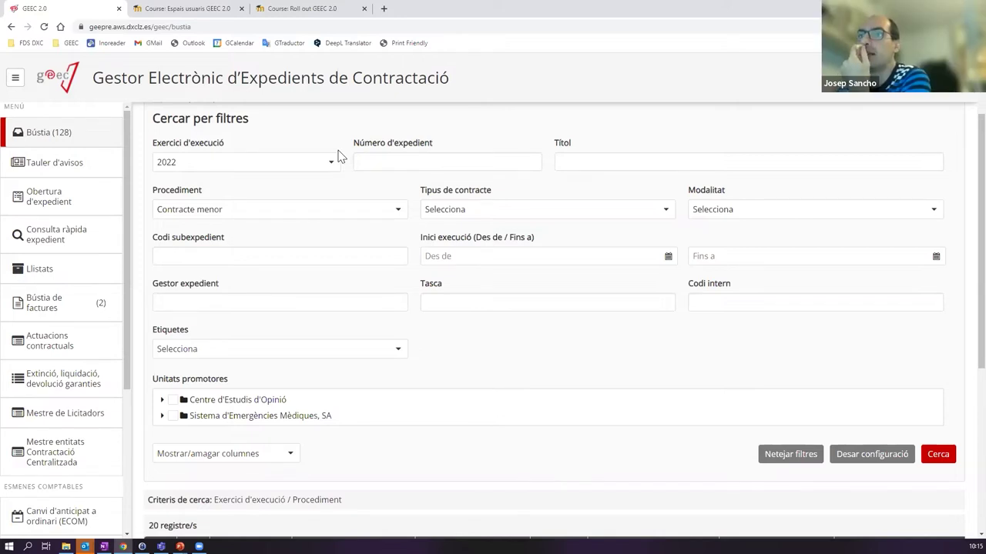
pyautogui.scroll(2, 303, 159)
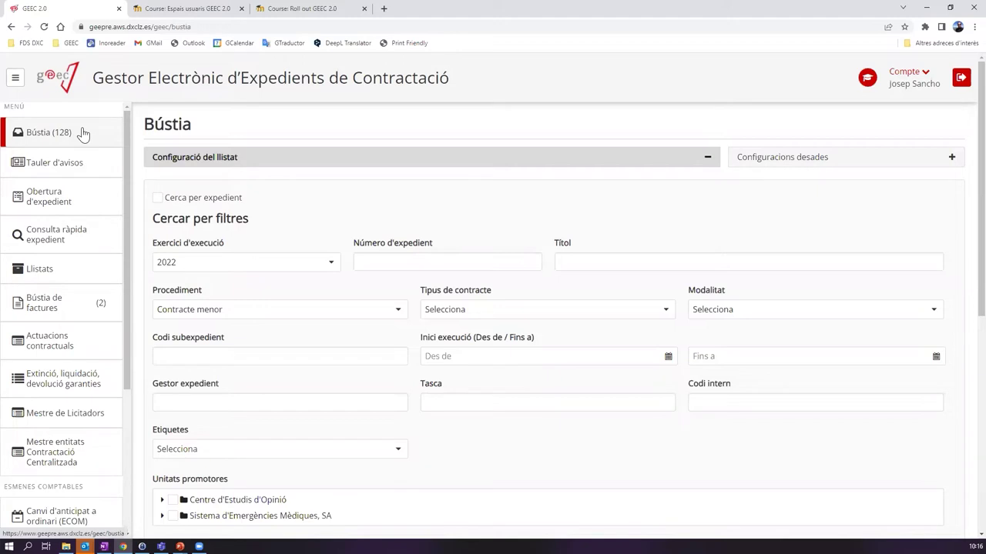
pyautogui.moveTo(130, 134); pyautogui.dragTo(124, 200)
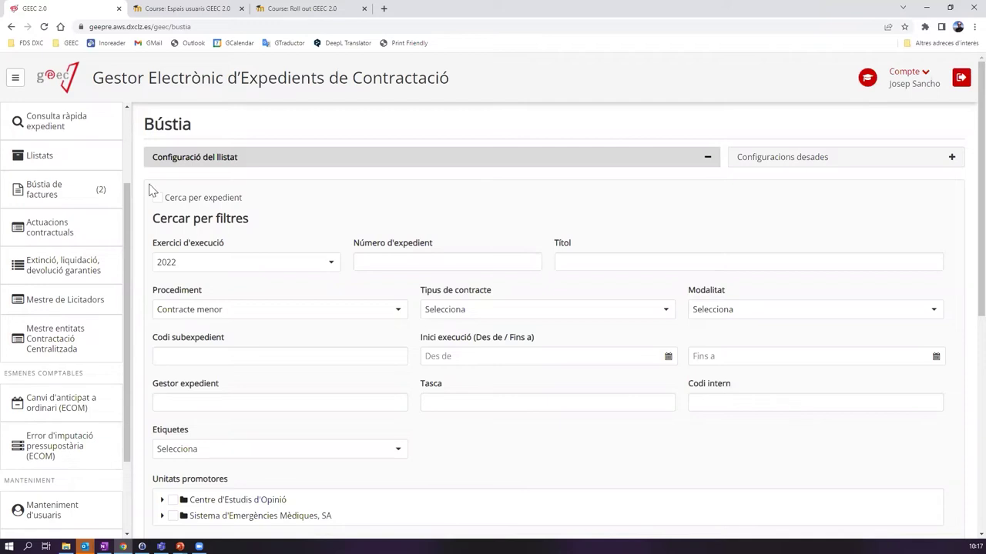
pyautogui.scroll(1, 124, 148)
pyautogui.scroll(1, 123, 148)
pyautogui.scroll(-4, 122, 154)
pyautogui.scroll(5, 116, 254)
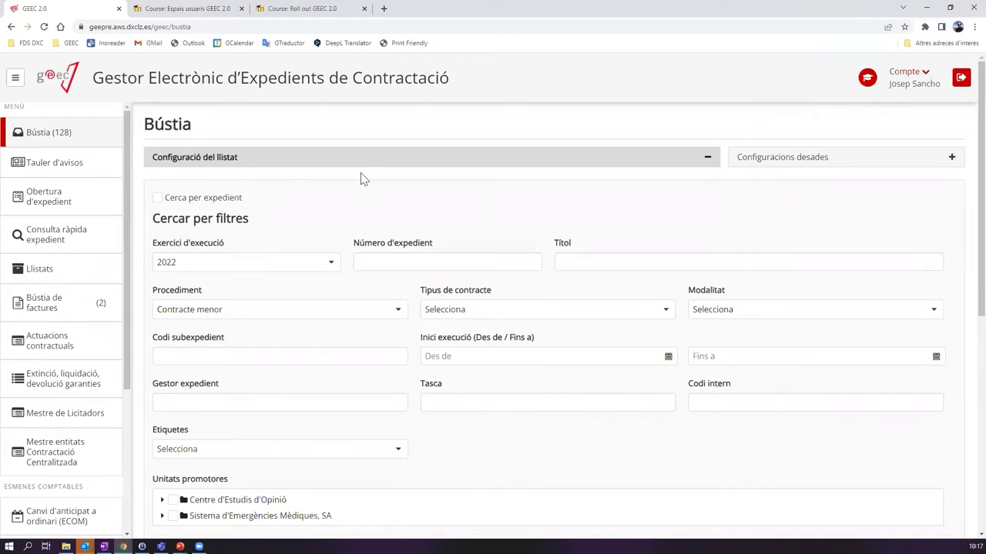
pyautogui.scroll(-2, 357, 188)
pyautogui.scroll(2, 358, 188)
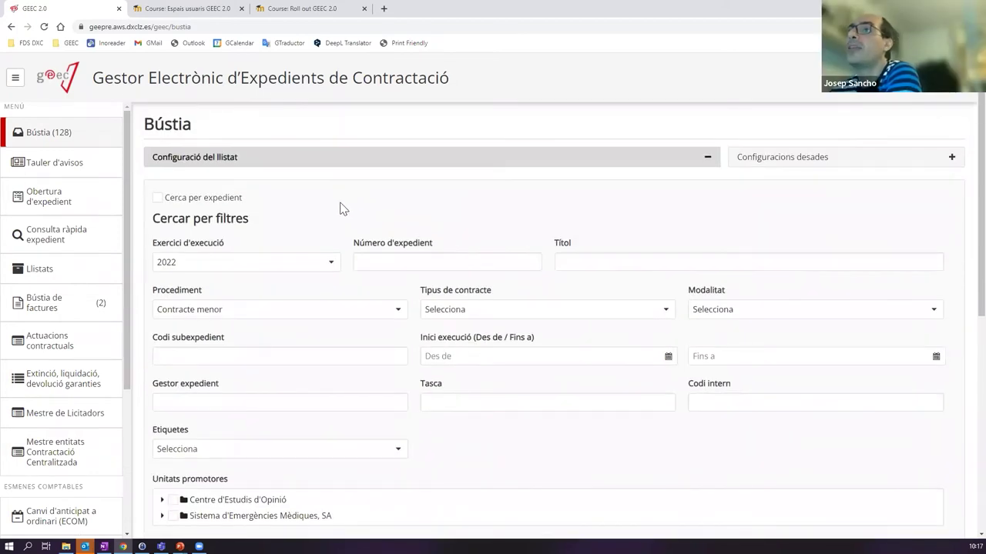
pyautogui.scroll(-2, 299, 193)
pyautogui.scroll(2, 300, 194)
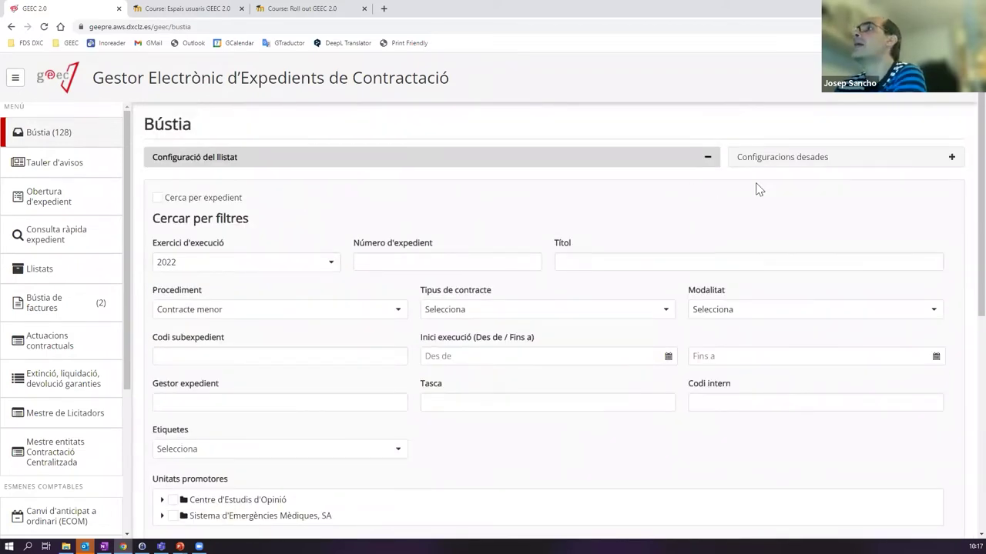
pyautogui.scroll(-3, 673, 228)
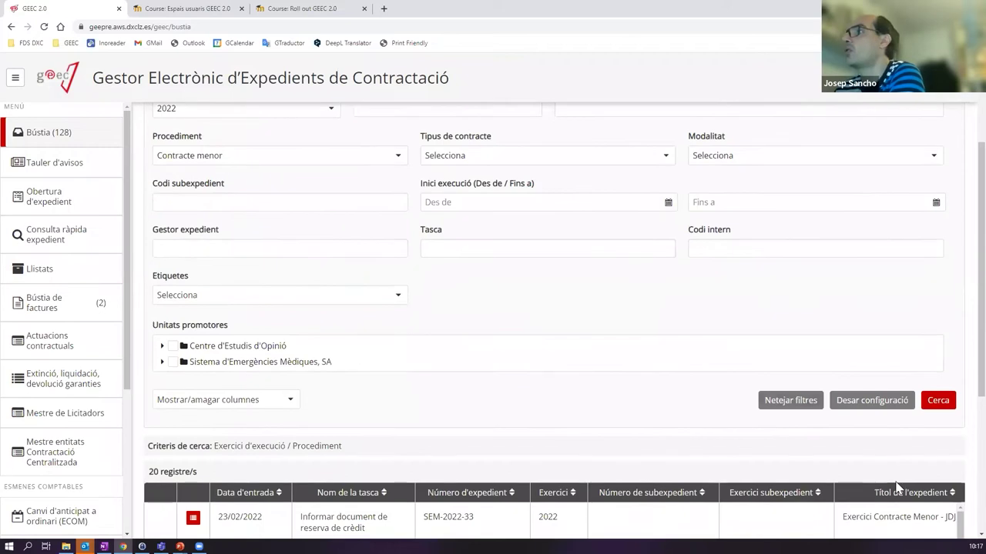
pyautogui.scroll(3, 701, 342)
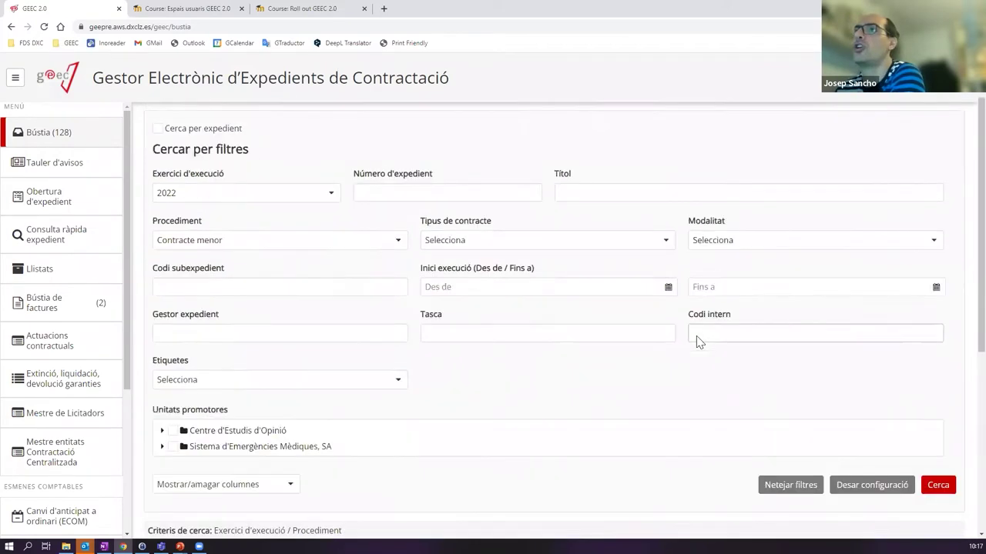
pyautogui.click(412, 262)
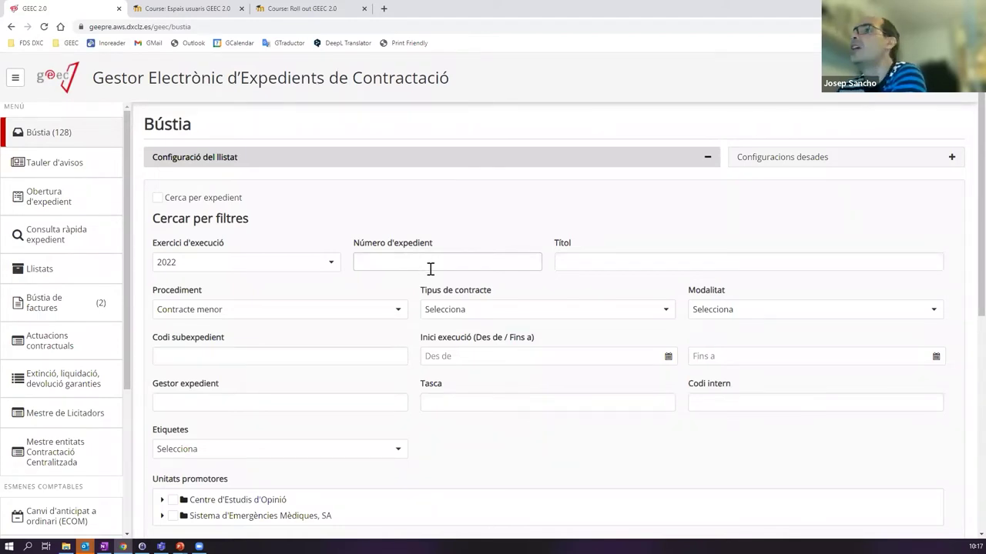
pyautogui.scroll(-1, 598, 293)
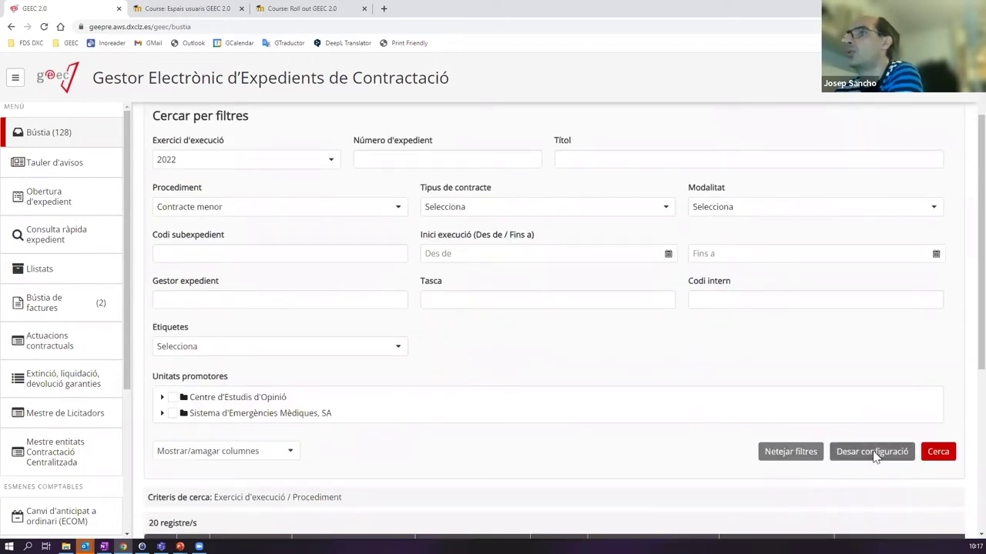
# - Save the filters as new configuration 'Menors del 2022' and collapse the filter panel
pyautogui.click(875, 454)
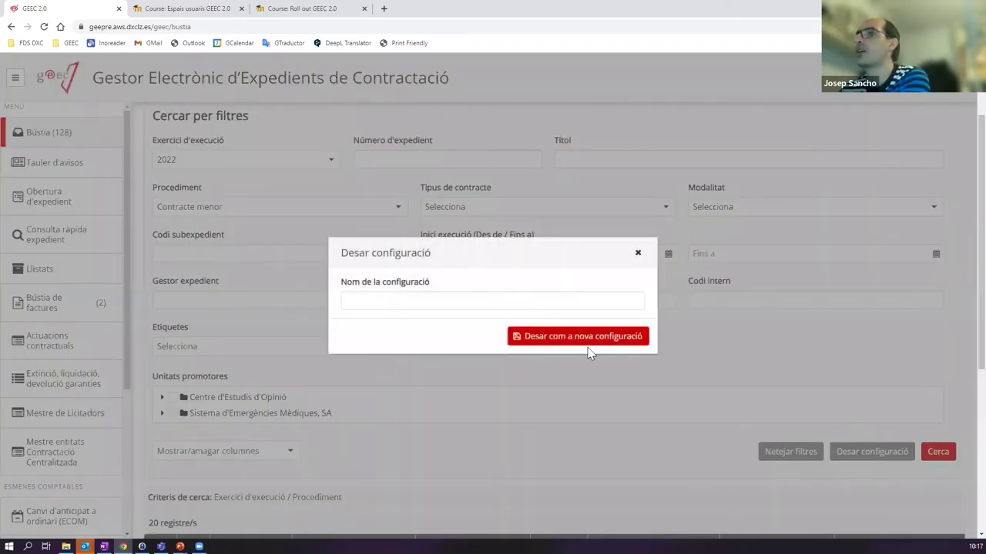
pyautogui.click(387, 302)
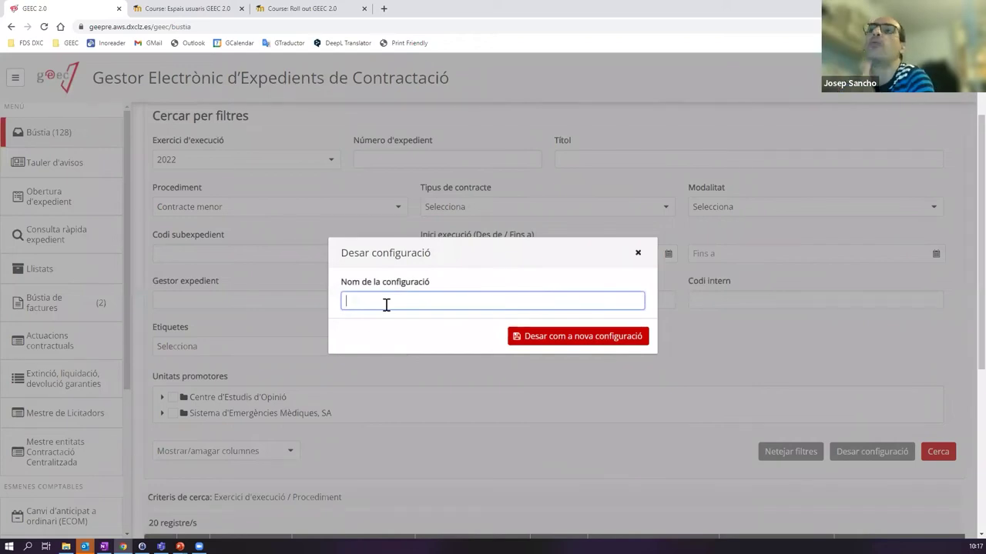
pyautogui.write('M')
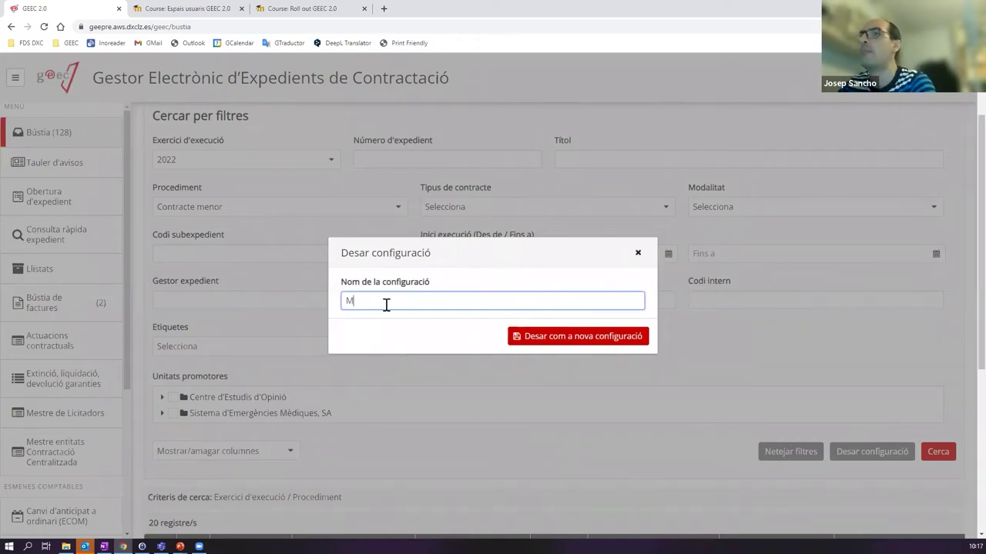
pyautogui.write('enors del 2022')
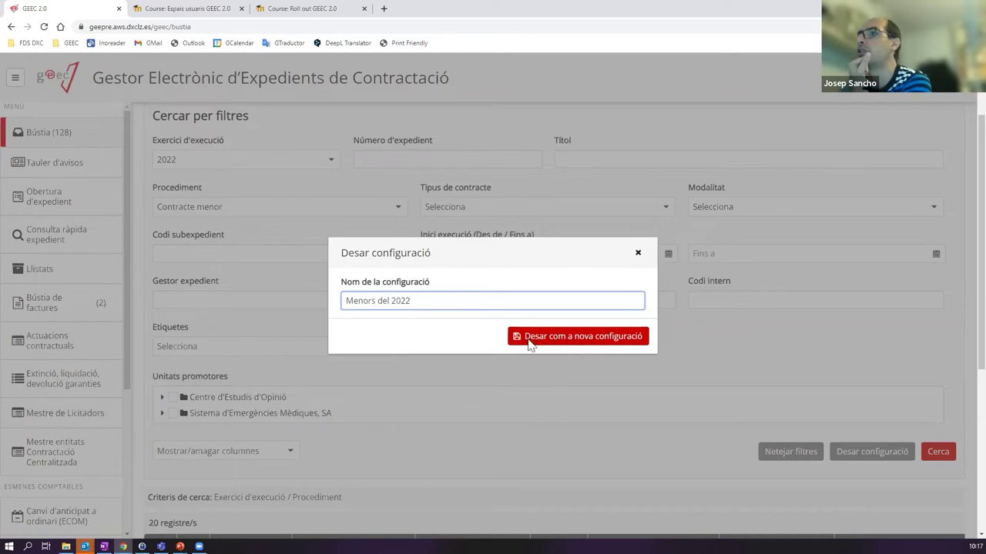
pyautogui.click(561, 336)
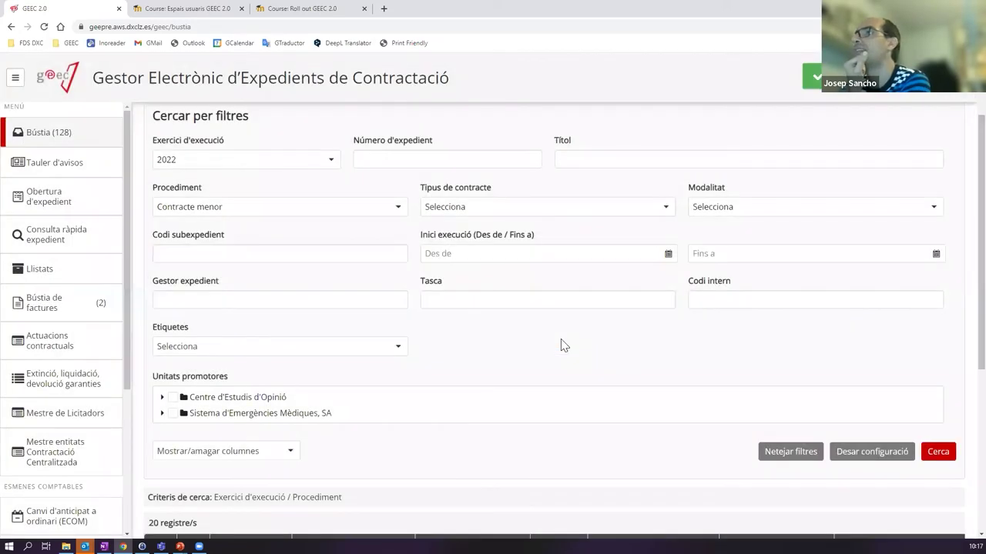
pyautogui.click(608, 156)
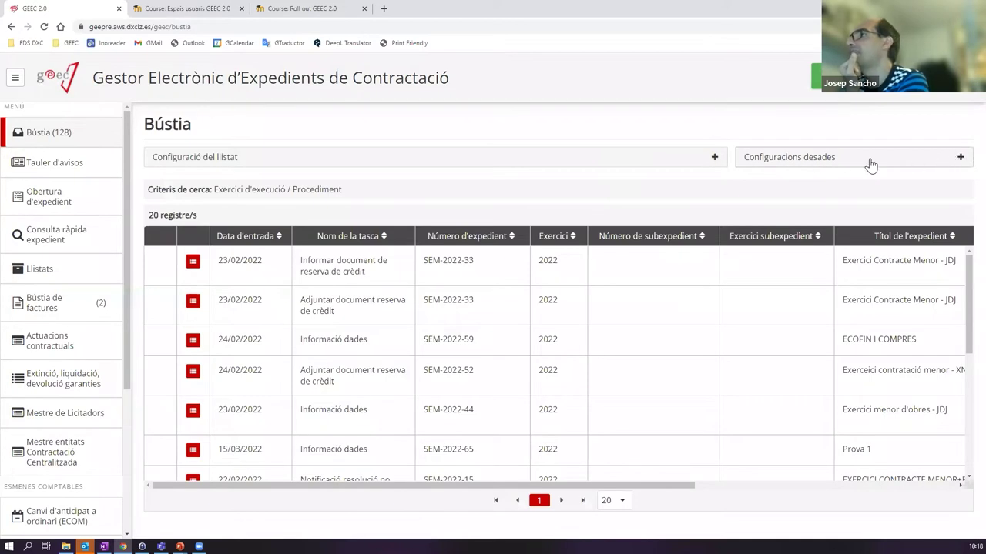
# - Star Menors del 2022 as principal, then visit Consulta ràpida and return to Bústia
pyautogui.click(845, 160)
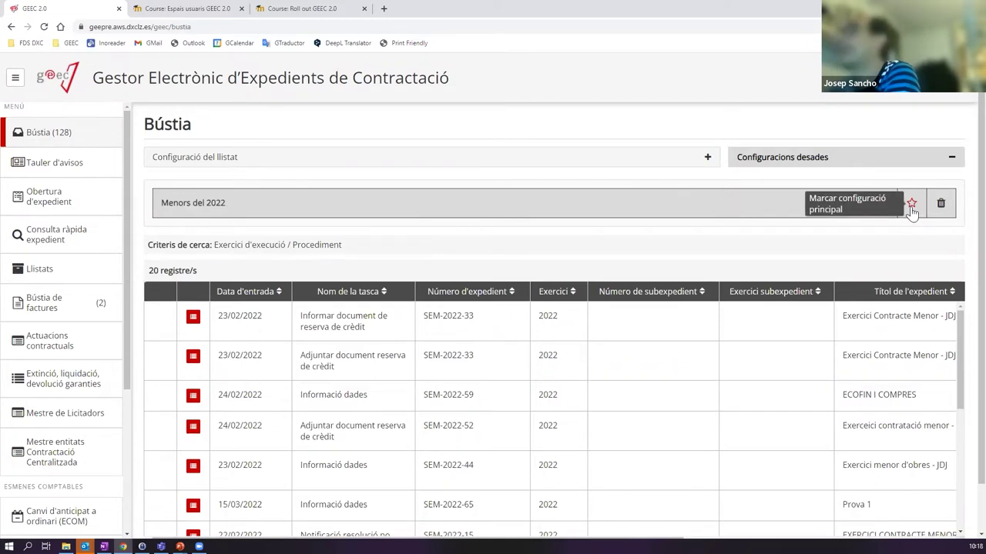
pyautogui.click(911, 208)
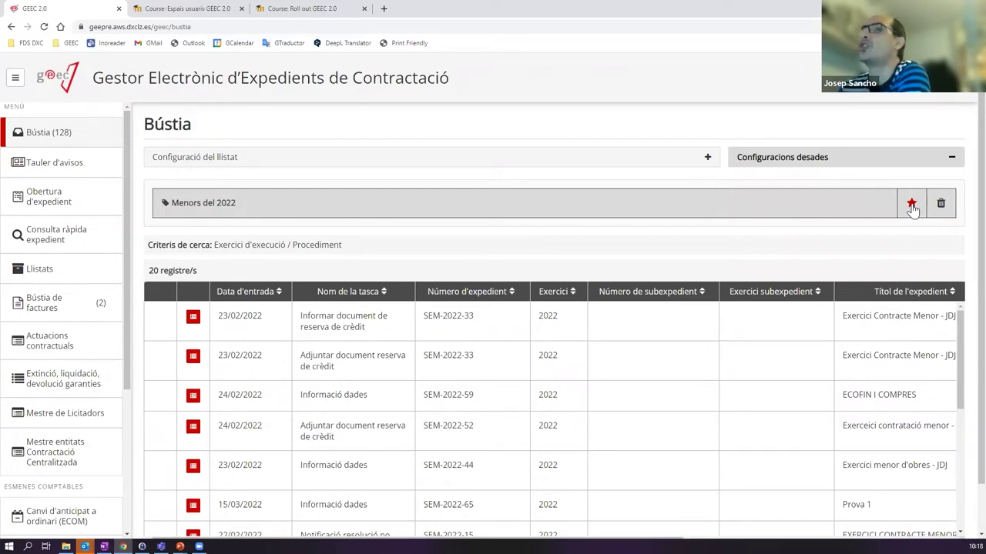
pyautogui.click(46, 235)
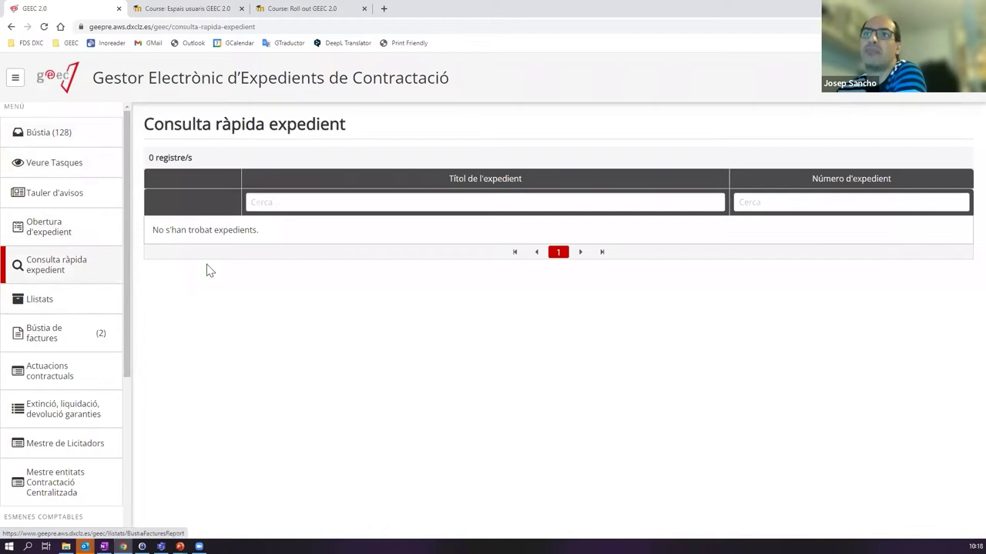
pyautogui.click(46, 136)
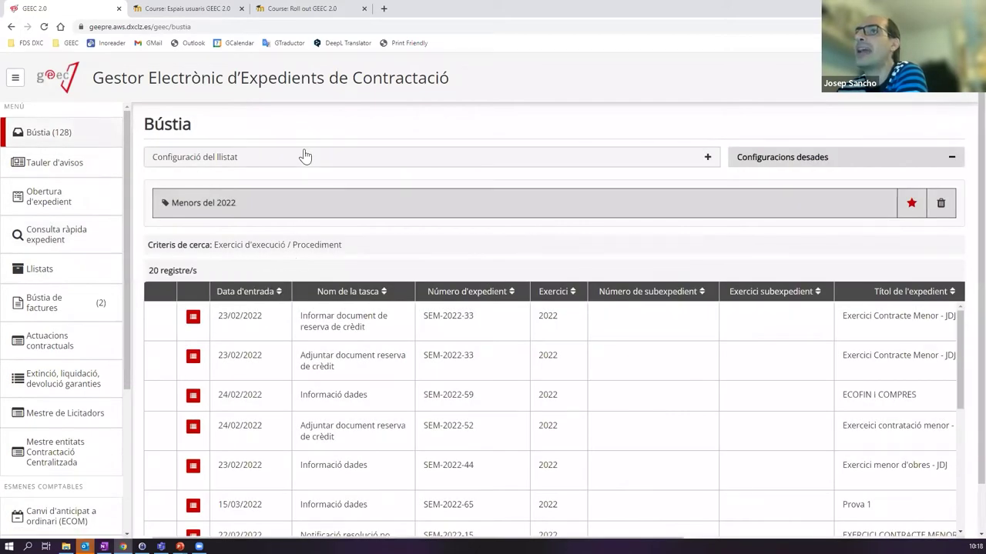
# - Check the filter settings and saved configurations to confirm the 20-record Menors del 2022 filter still applies
pyautogui.click(305, 156)
pyautogui.scroll(-3, 196, 324)
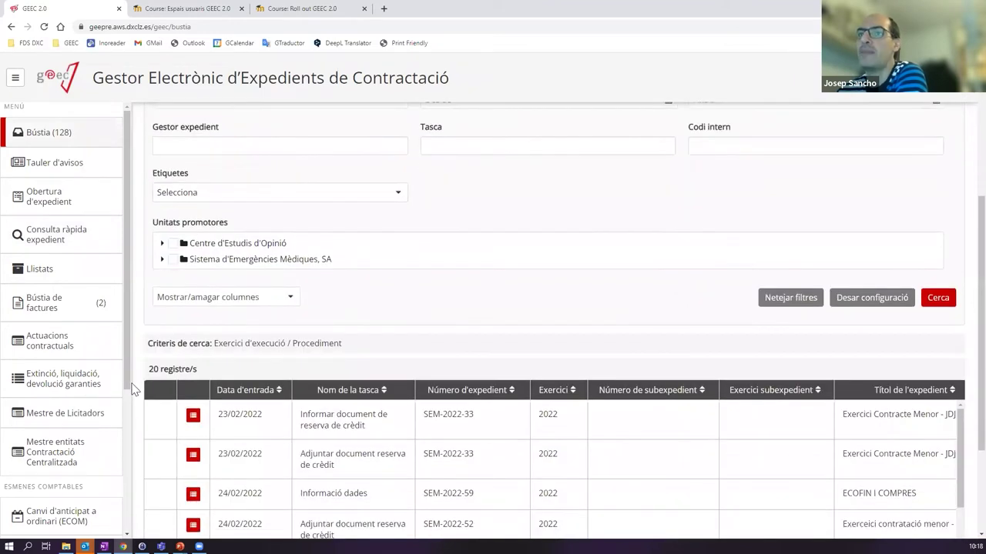
pyautogui.scroll(-2, 177, 368)
pyautogui.scroll(4, 820, 207)
pyautogui.scroll(2, 801, 184)
pyautogui.click(695, 160)
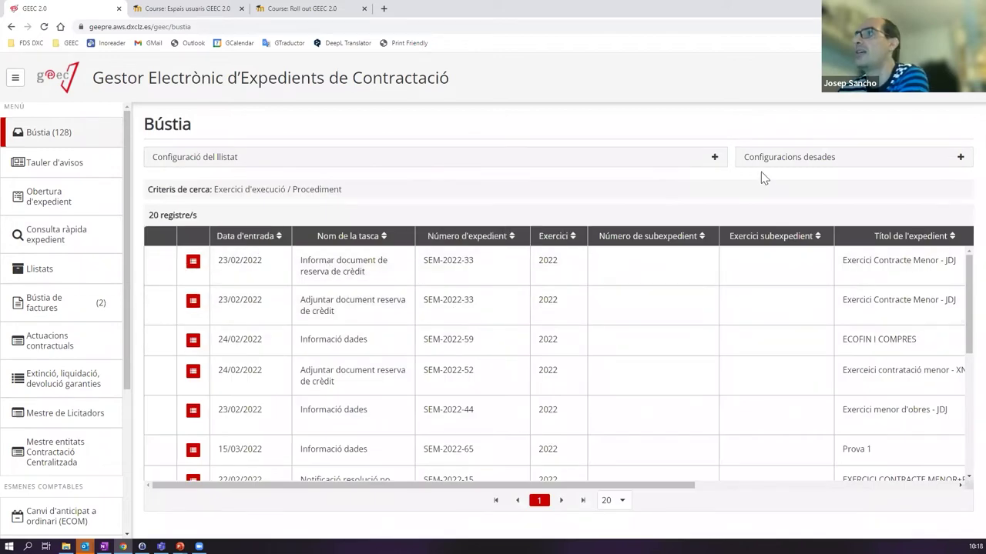
pyautogui.click(761, 168)
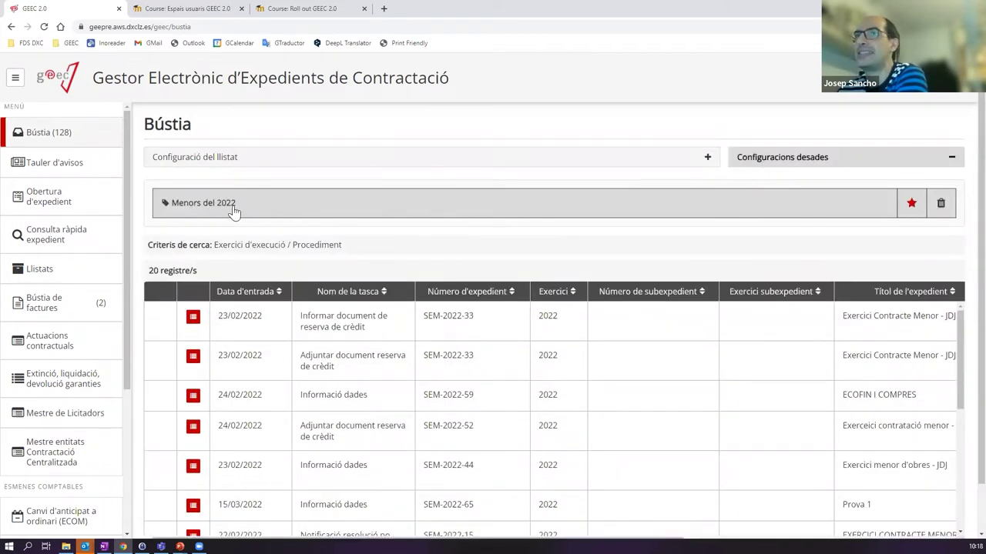
pyautogui.click(802, 158)
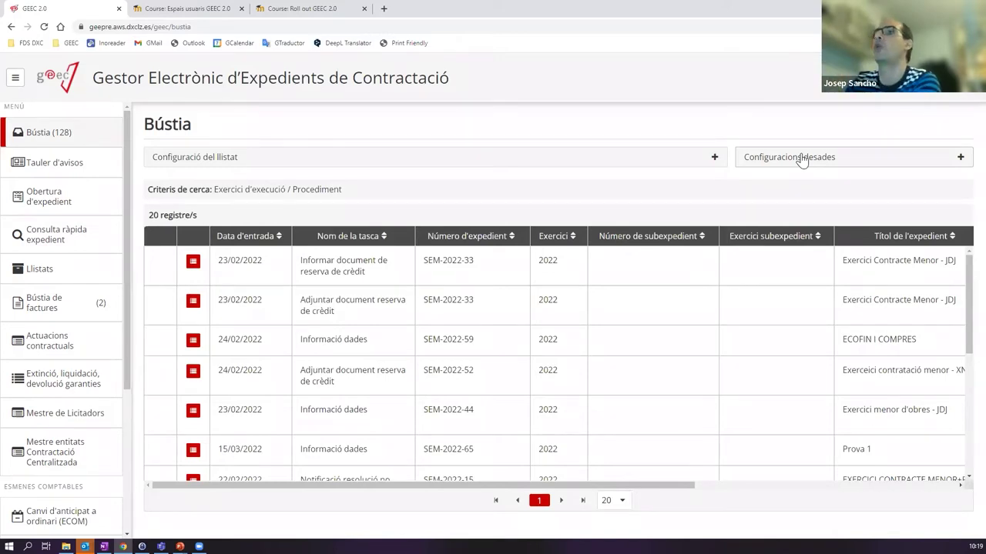
# - Clear all Bústia filters with Netejar filtres and run Cerca
pyautogui.click(559, 158)
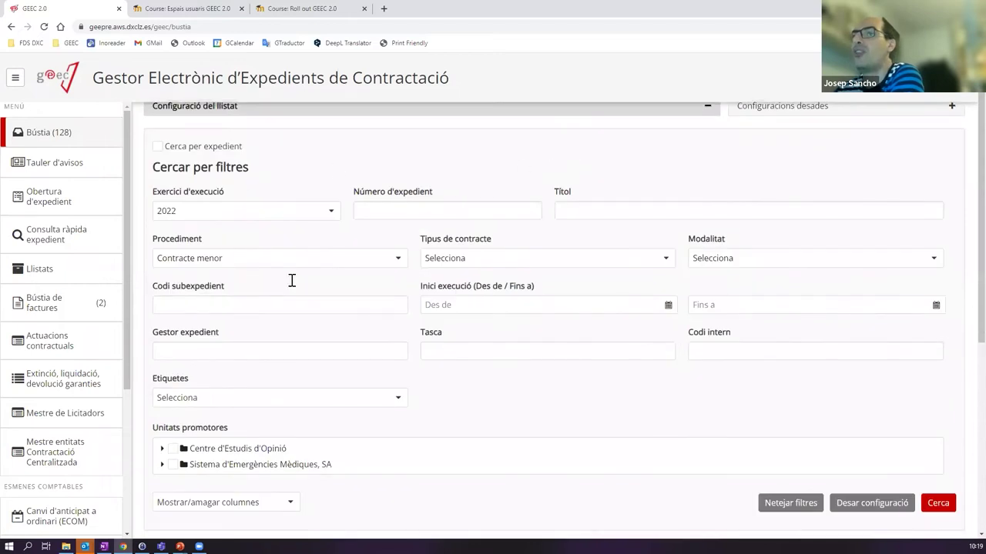
pyautogui.click(783, 453)
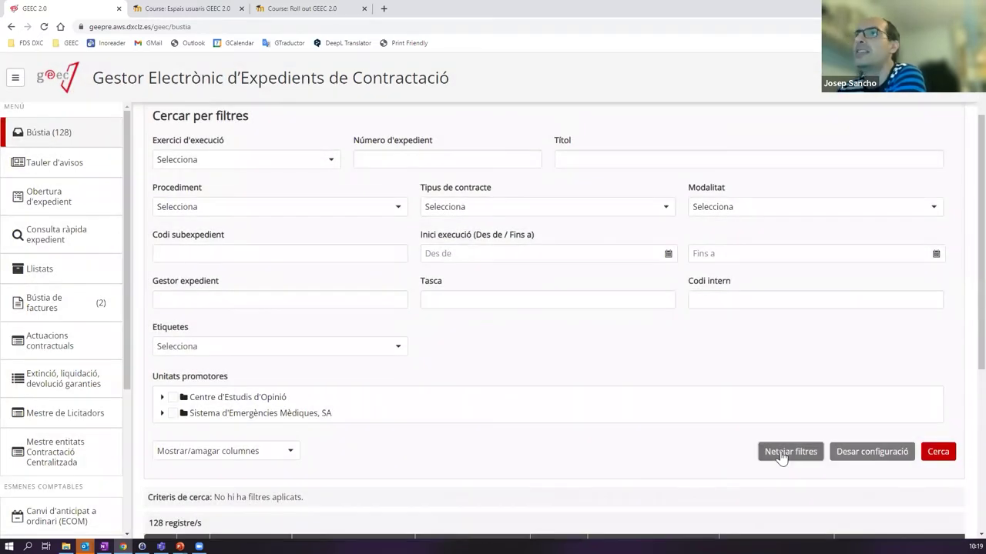
pyautogui.click(927, 459)
pyautogui.scroll(-4, 521, 367)
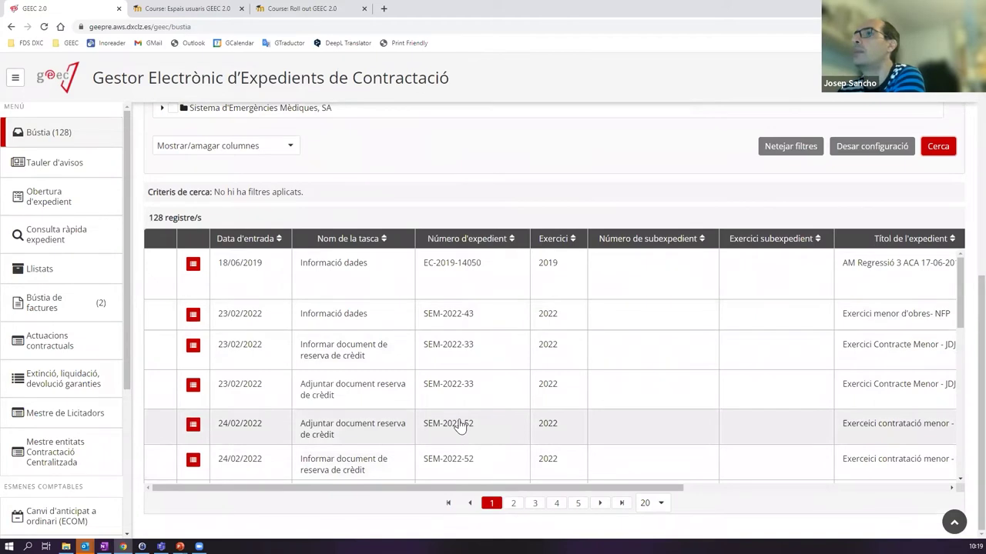
pyautogui.scroll(2, 812, 297)
pyautogui.scroll(1, 773, 315)
pyautogui.scroll(1, 204, 154)
pyautogui.scroll(-1, 714, 414)
# - Clear the filters and search again to list all 128 records, then check the starred Menors del 2022 configuration
pyautogui.click(789, 408)
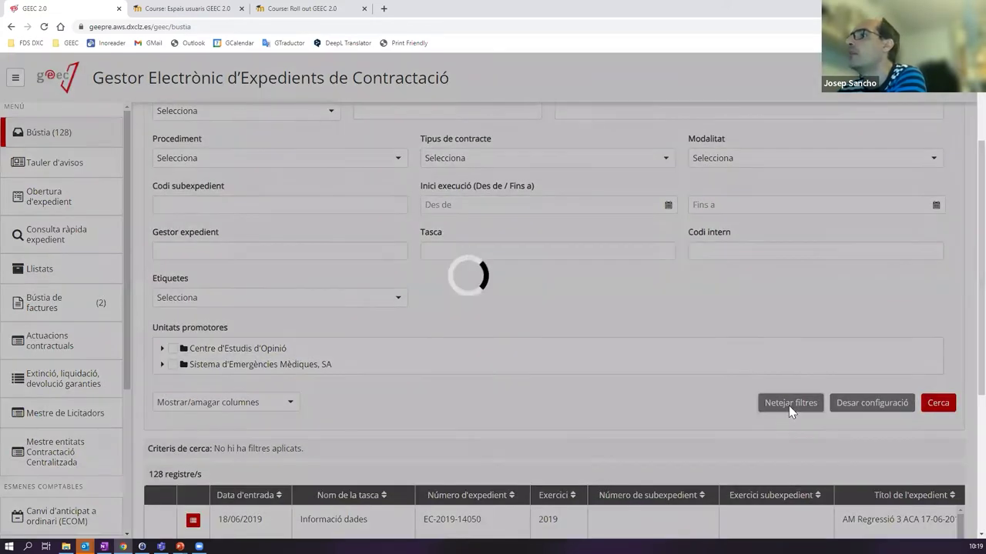
pyautogui.scroll(2, 438, 242)
pyautogui.scroll(-1, 721, 363)
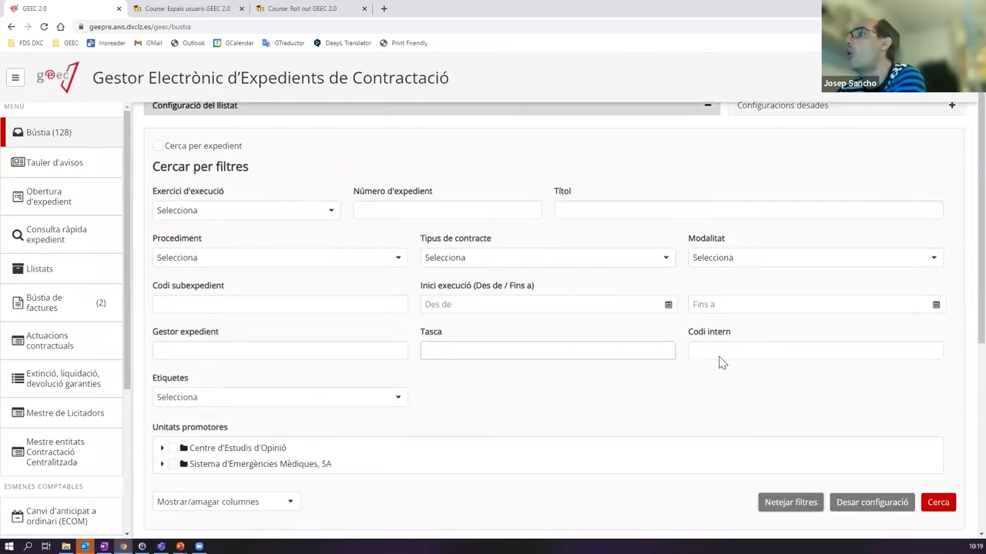
pyautogui.scroll(-2, 722, 363)
pyautogui.click(940, 299)
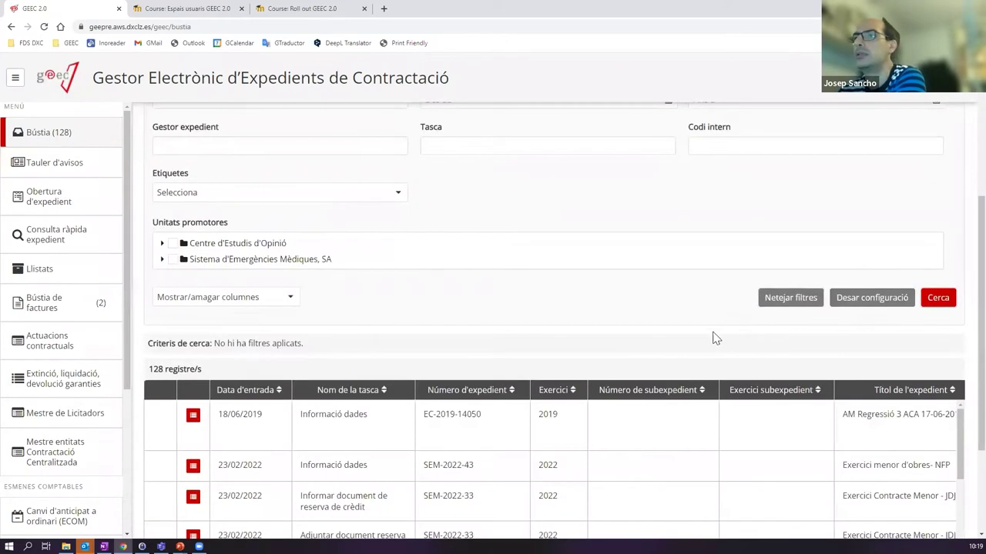
pyautogui.scroll(3, 610, 341)
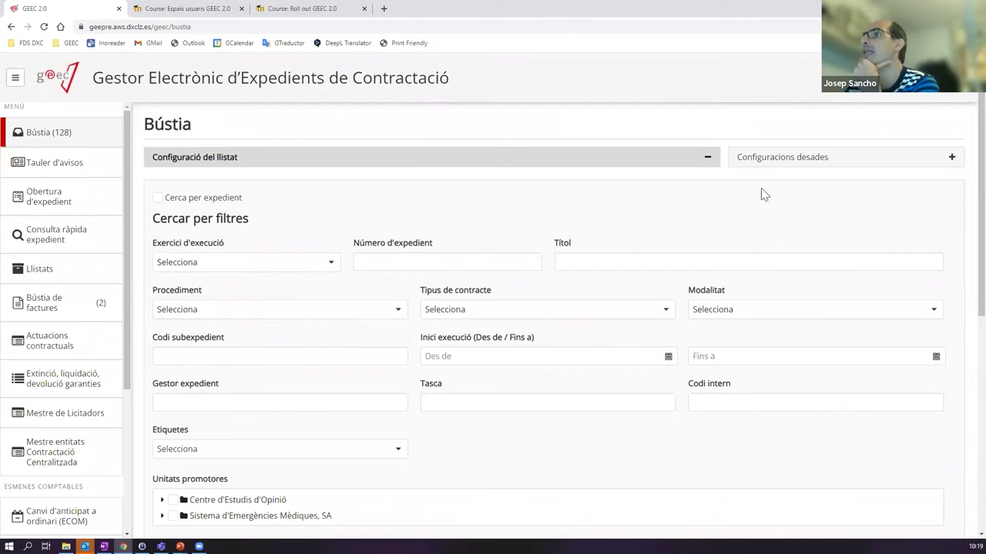
pyautogui.click(792, 162)
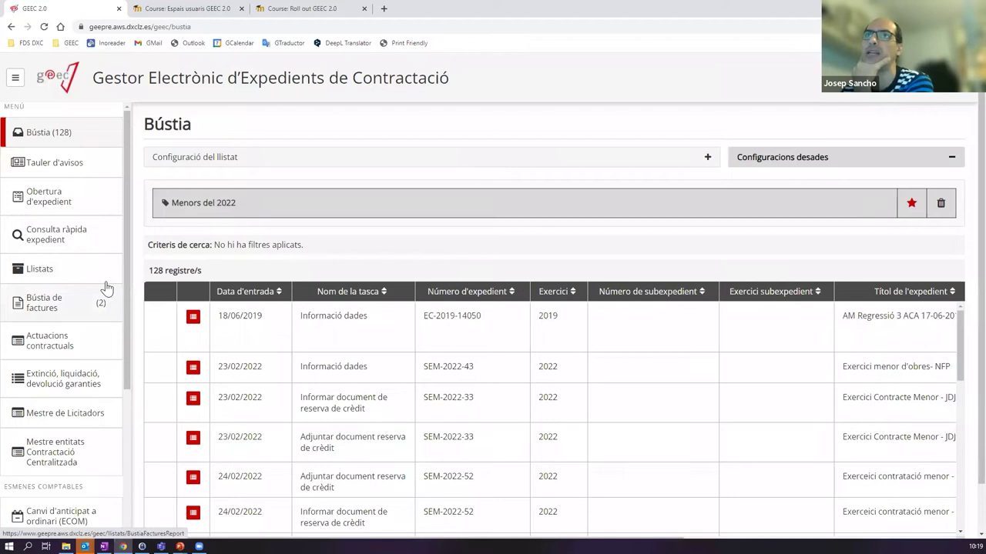
pyautogui.click(37, 278)
# - Open the Consulta report and display its saved filter configurations
pyautogui.click(203, 170)
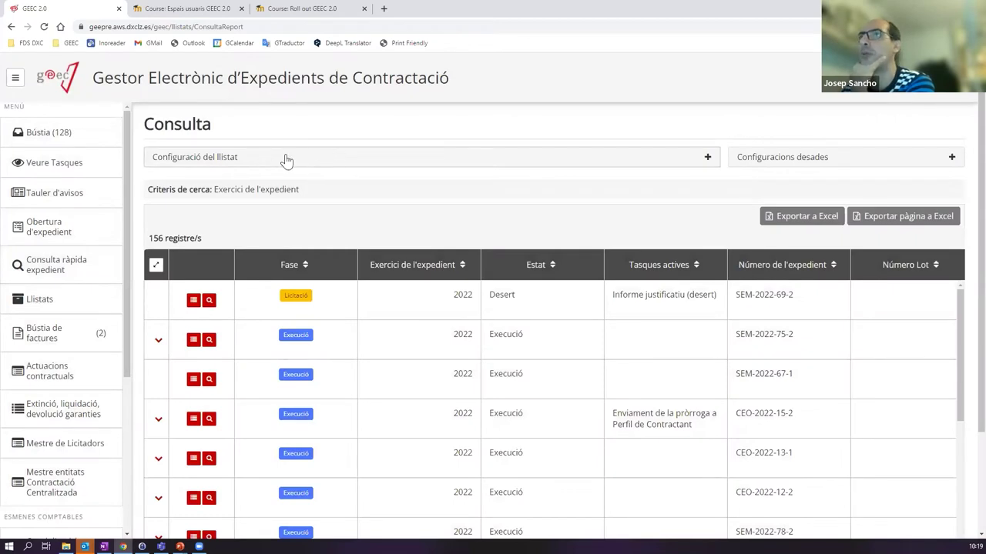
pyautogui.click(269, 160)
pyautogui.scroll(-3, 396, 205)
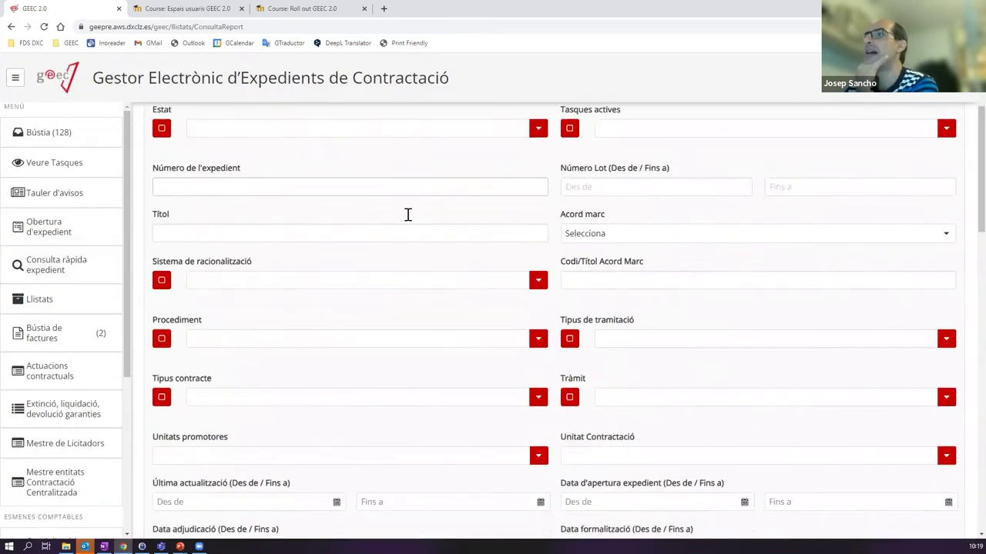
pyautogui.scroll(-10, 416, 223)
pyautogui.scroll(4, 420, 231)
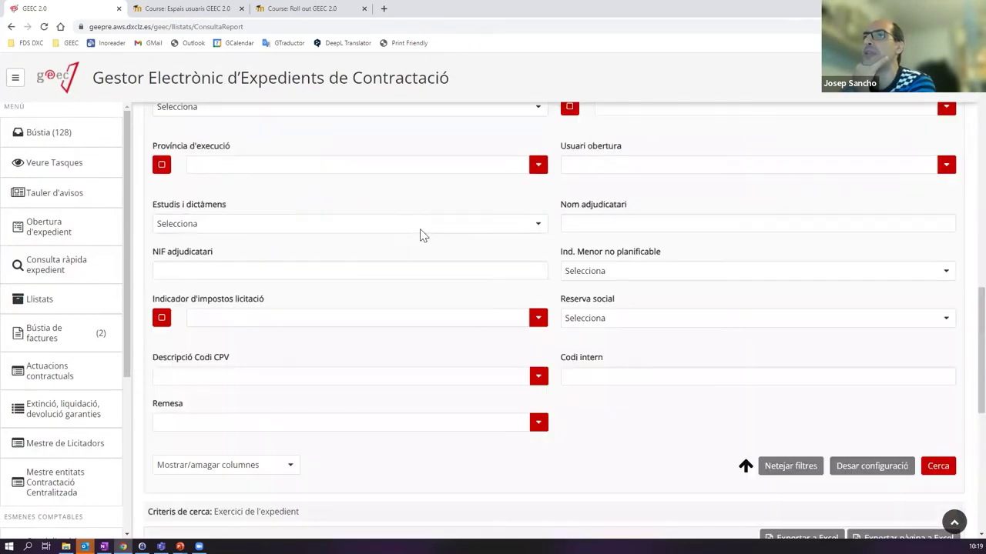
pyautogui.scroll(8, 427, 243)
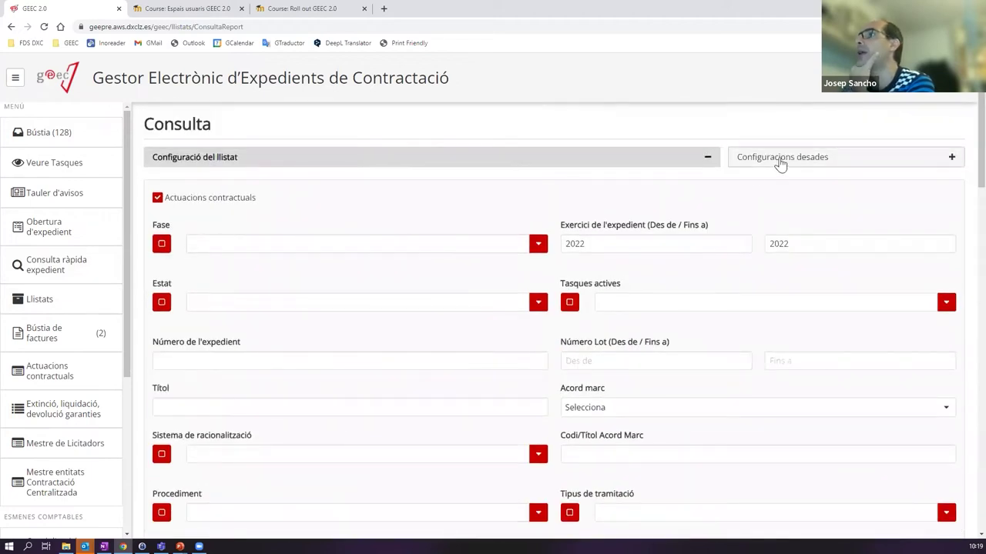
pyautogui.click(776, 160)
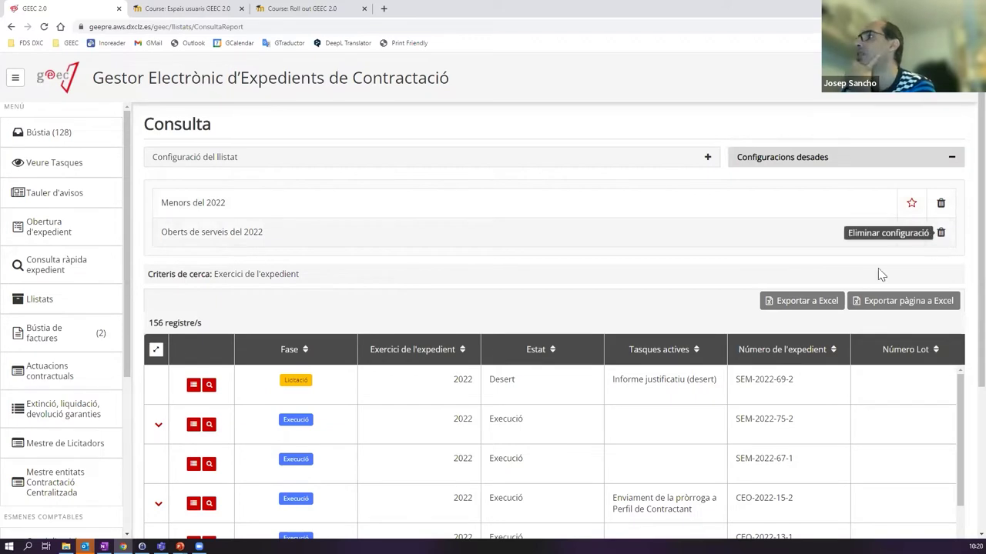
# - Delete Oberts de serveis del 2022, star Menors del 2022 as principal, and return to Bústia
pyautogui.click(940, 232)
pyautogui.click(687, 337)
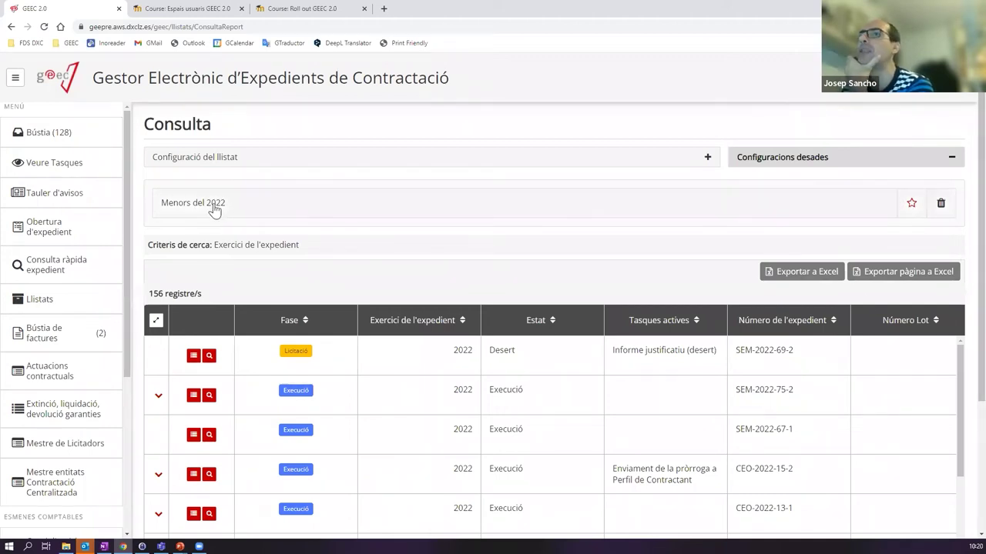
pyautogui.click(910, 207)
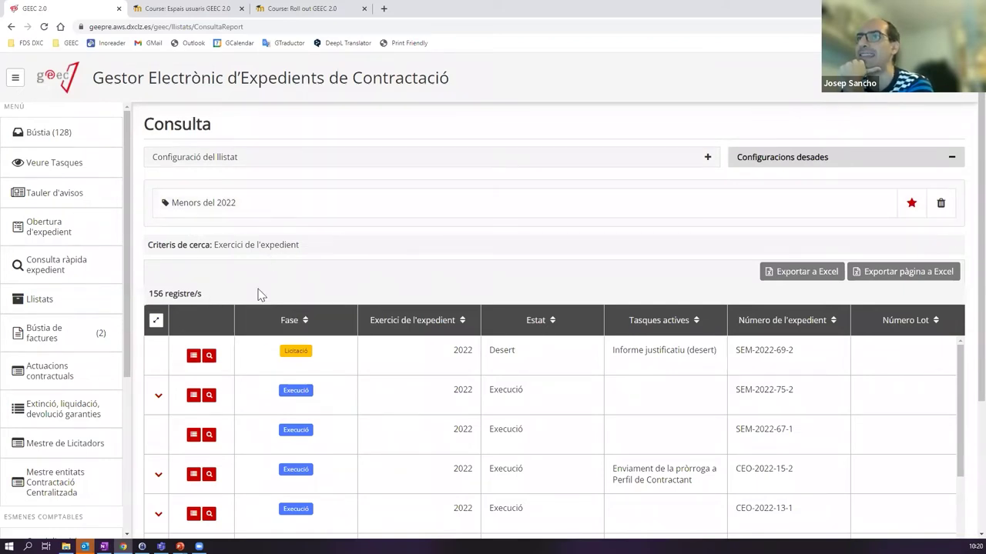
pyautogui.click(44, 147)
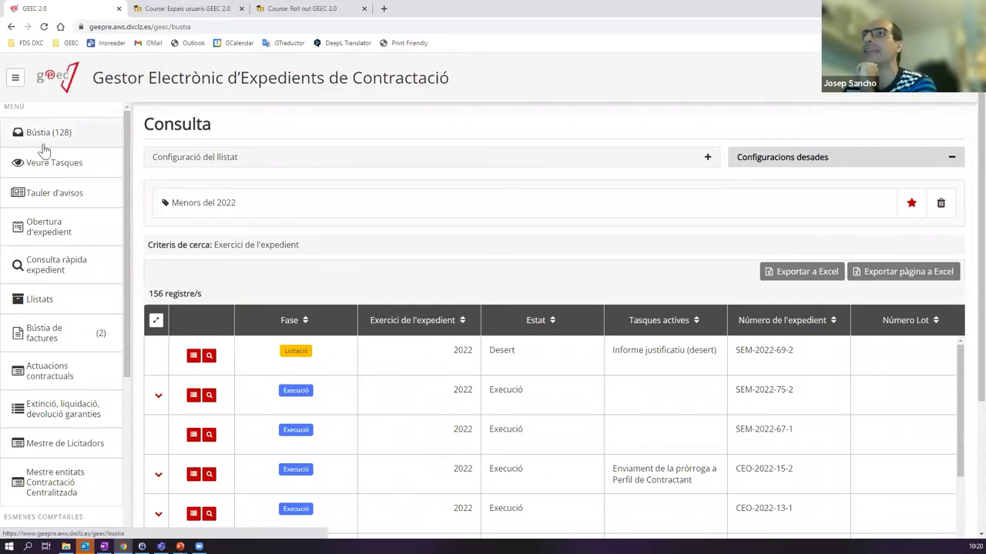
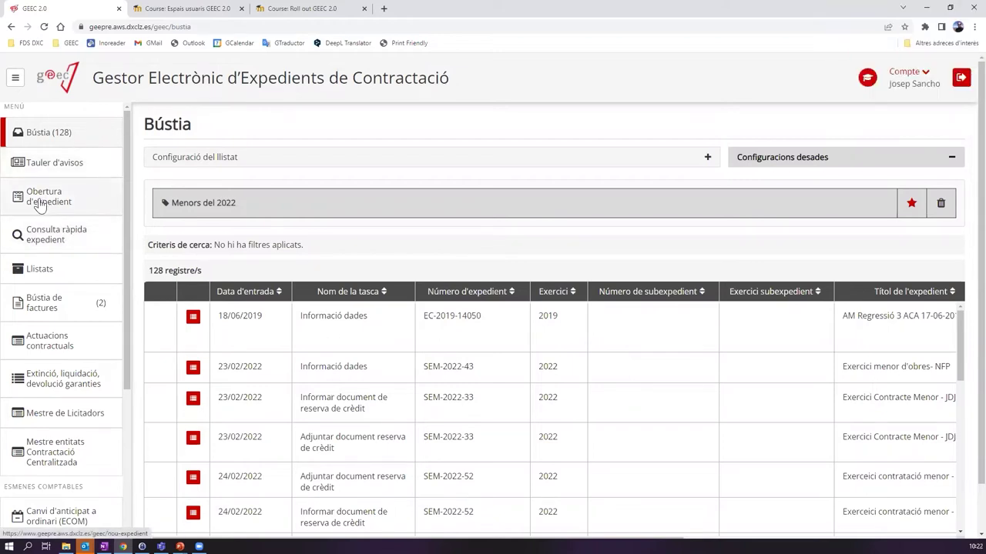
# - Open the Obertura d'expedient form to start a new expedient
pyautogui.click(63, 205)
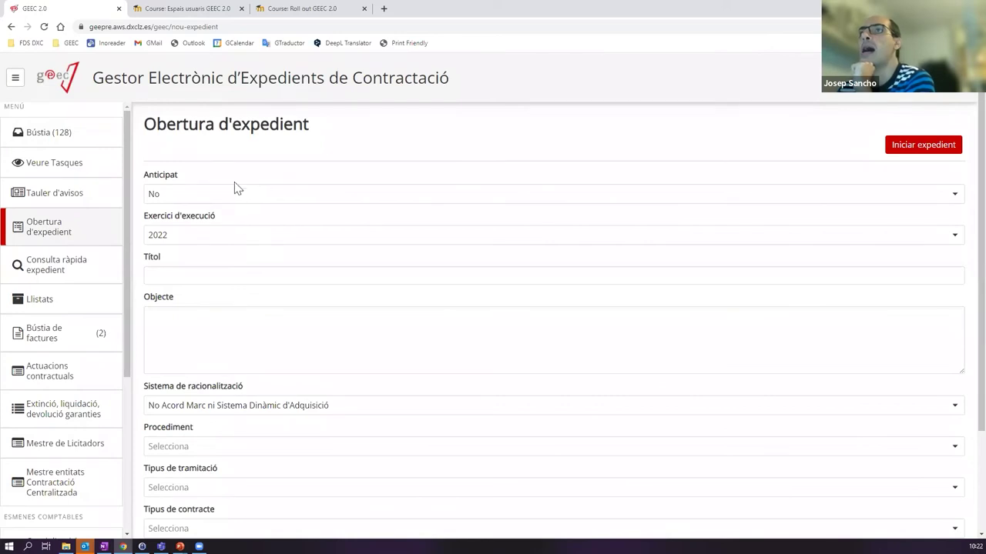
pyautogui.scroll(-3, 303, 282)
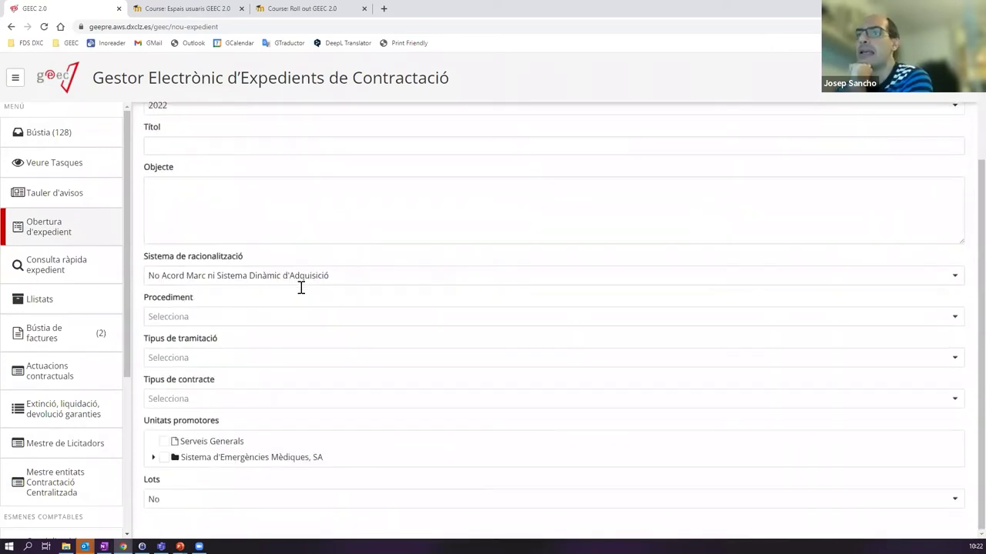
pyautogui.scroll(3, 299, 279)
pyautogui.scroll(-3, 285, 275)
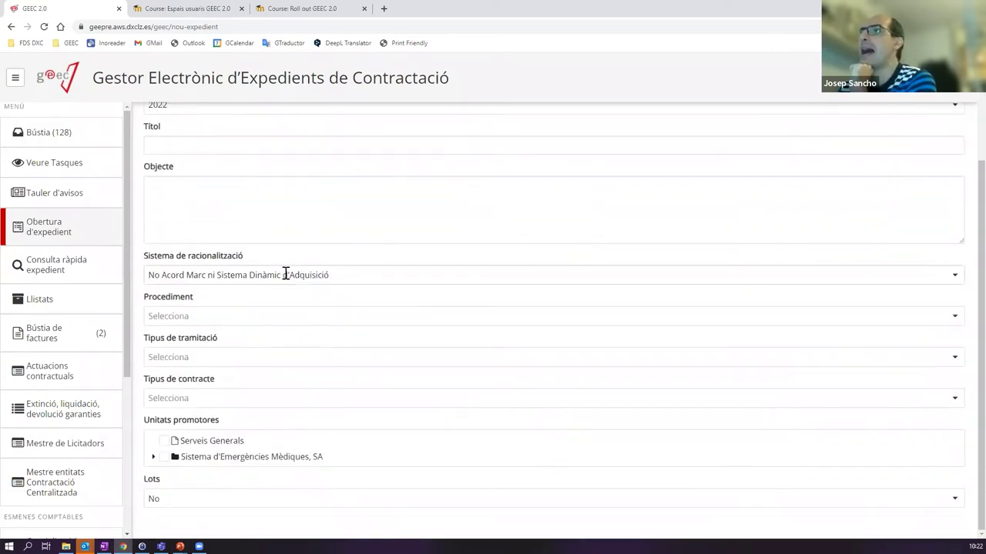
pyautogui.scroll(3, 285, 275)
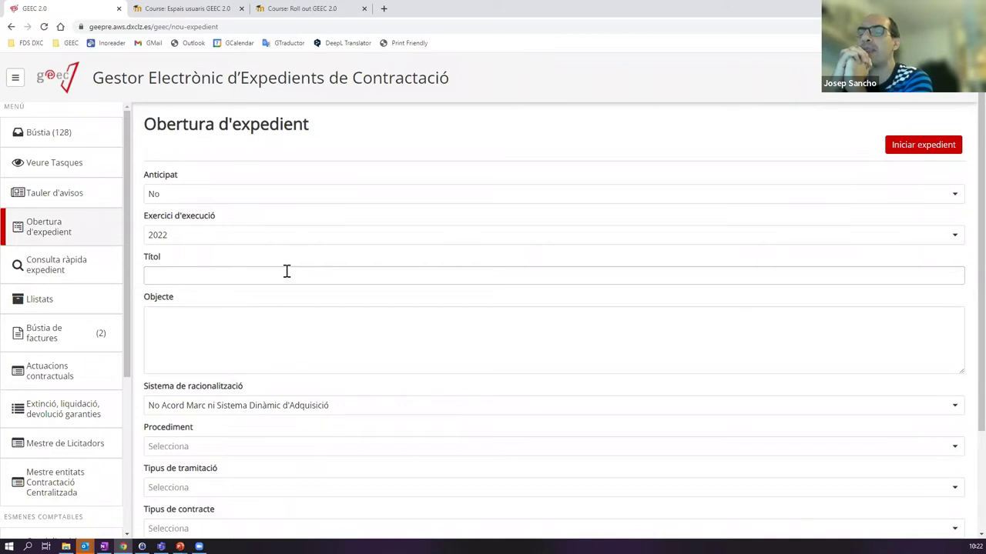
pyautogui.click(184, 253)
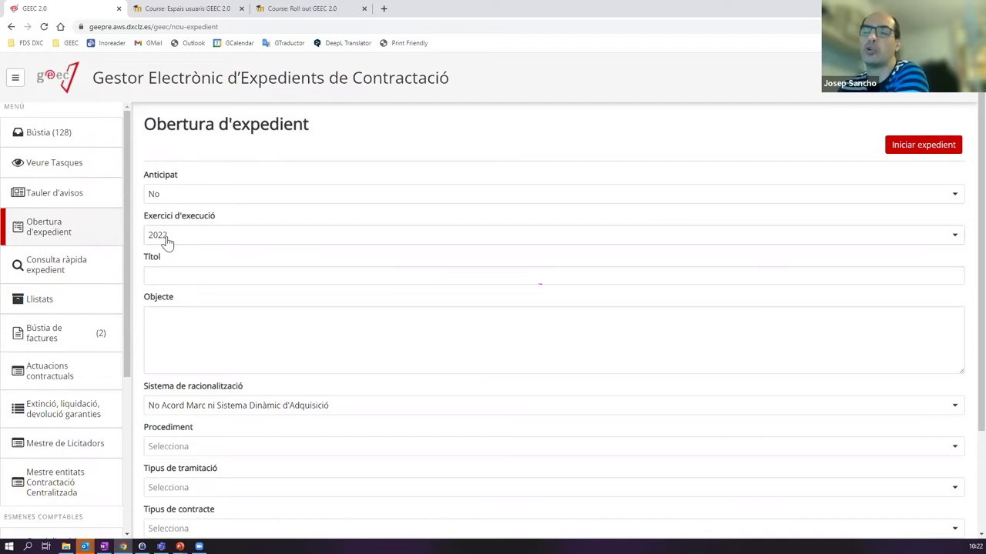
pyautogui.click(172, 195)
pyautogui.click(173, 223)
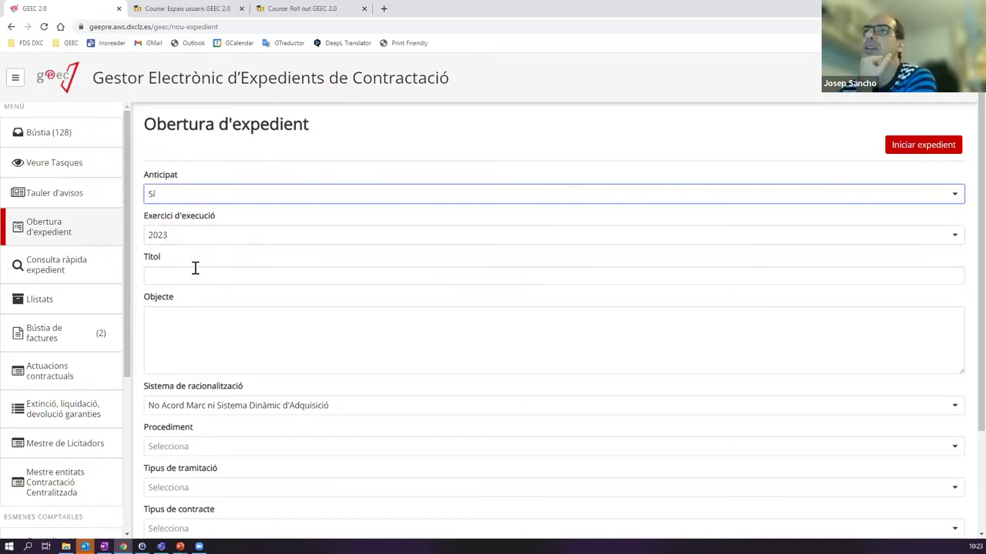
pyautogui.click(185, 197)
pyautogui.click(171, 216)
pyautogui.click(176, 239)
pyautogui.click(173, 269)
pyautogui.click(179, 275)
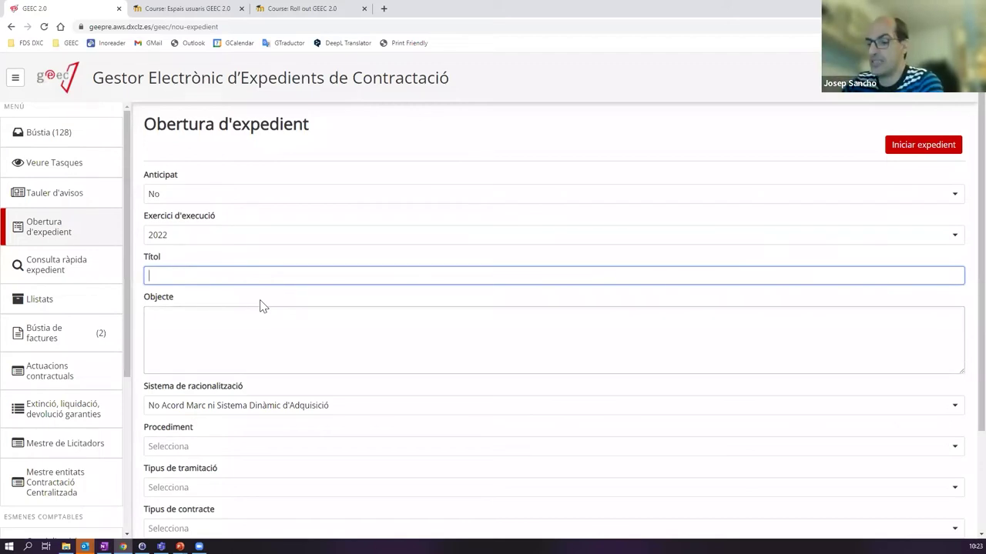
# - Enter the title 'Exercici demostració de menor curs EAPC', dropping the trailing ' - JSP'
pyautogui.write('E')
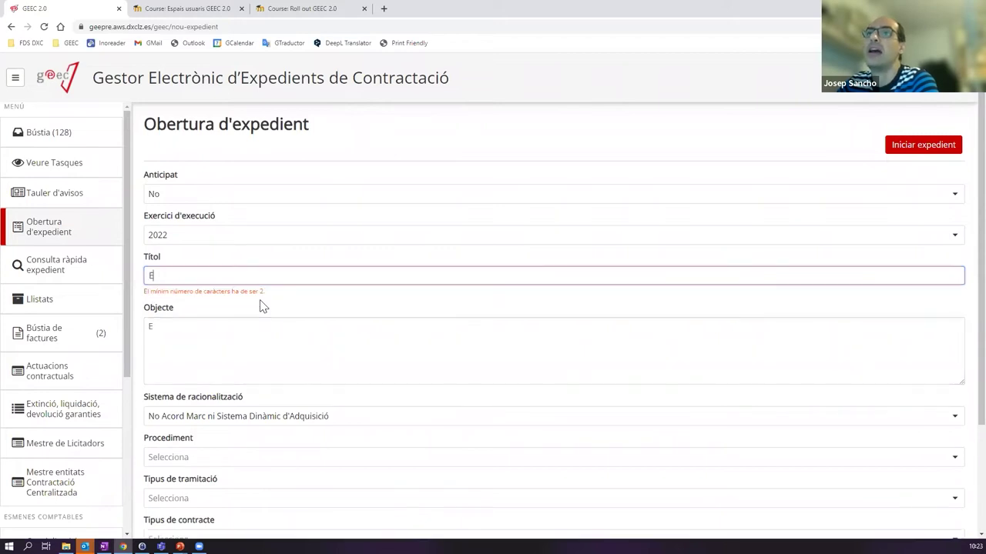
pyautogui.write('xercici demostració de menors')
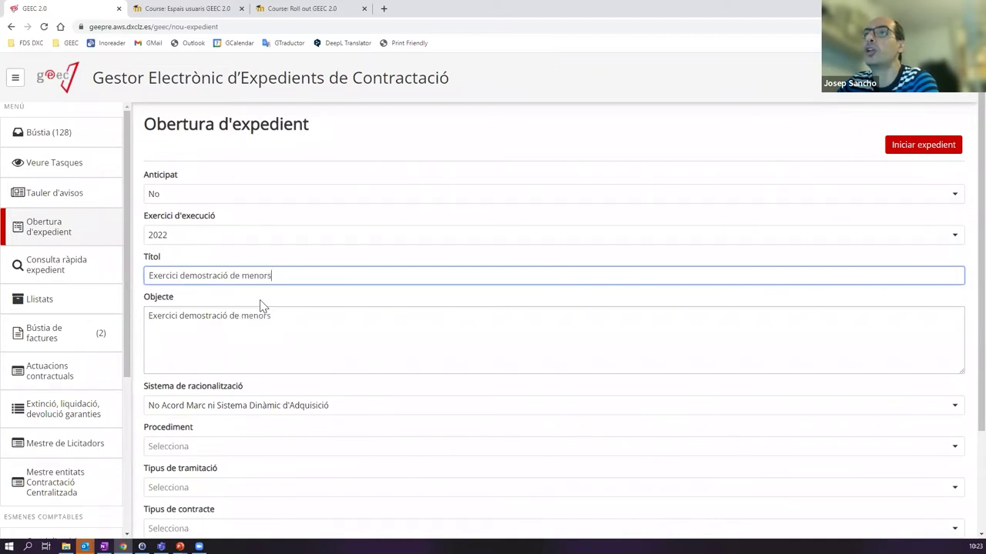
pyautogui.press('BackSpace')
pyautogui.write(' curs EA')
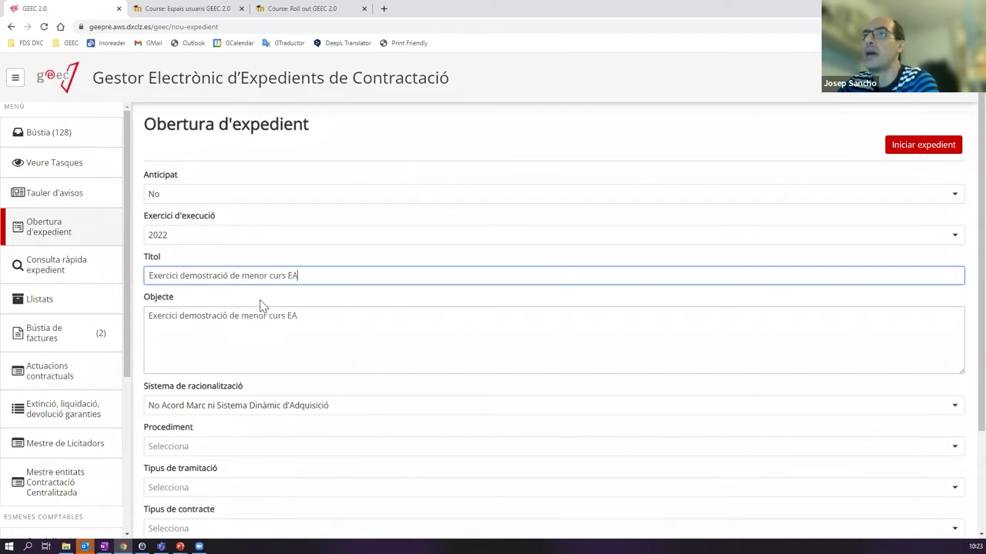
pyautogui.write('PC - JSP')
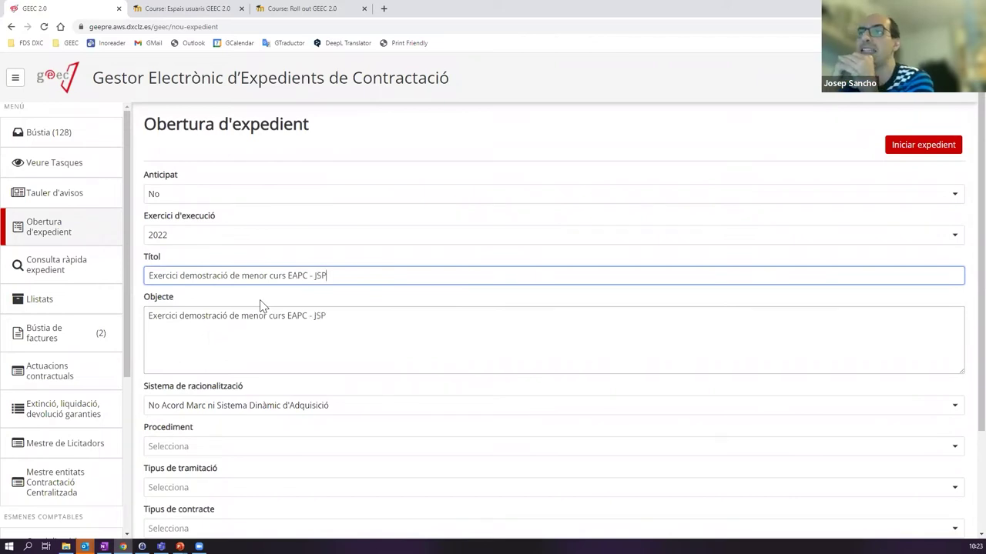
pyautogui.press('BackSpace')
pyautogui.press('BackSpace')
pyautogui.press('BackSpace')
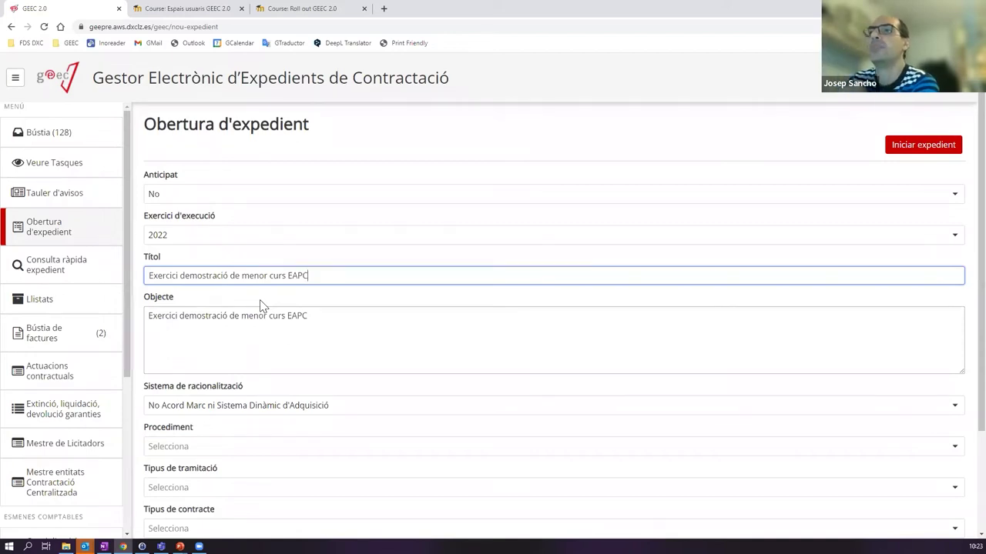
pyautogui.scroll(-1, 285, 275)
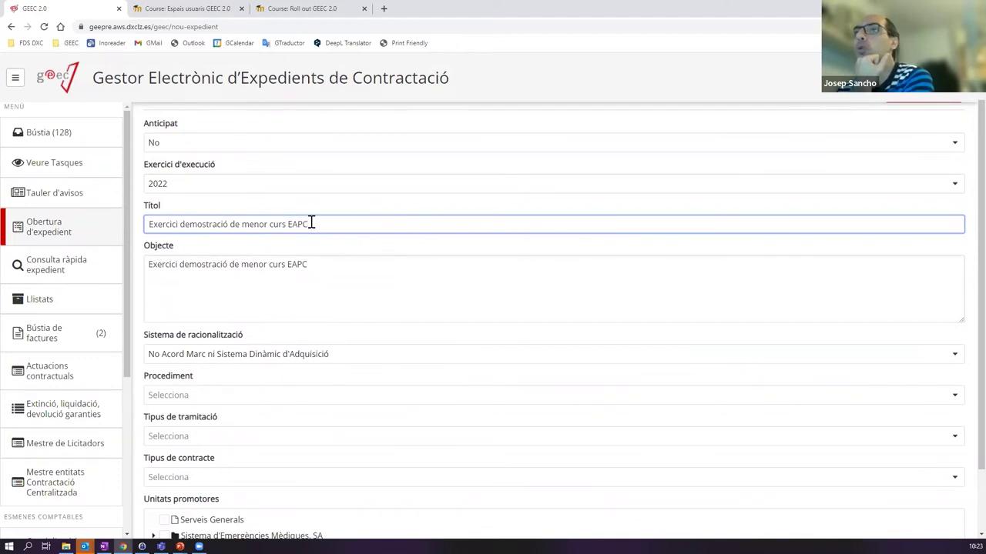
# - Append ', descripció detallada de l'objecte del contracte.' to the Objecte text
pyautogui.click(339, 272)
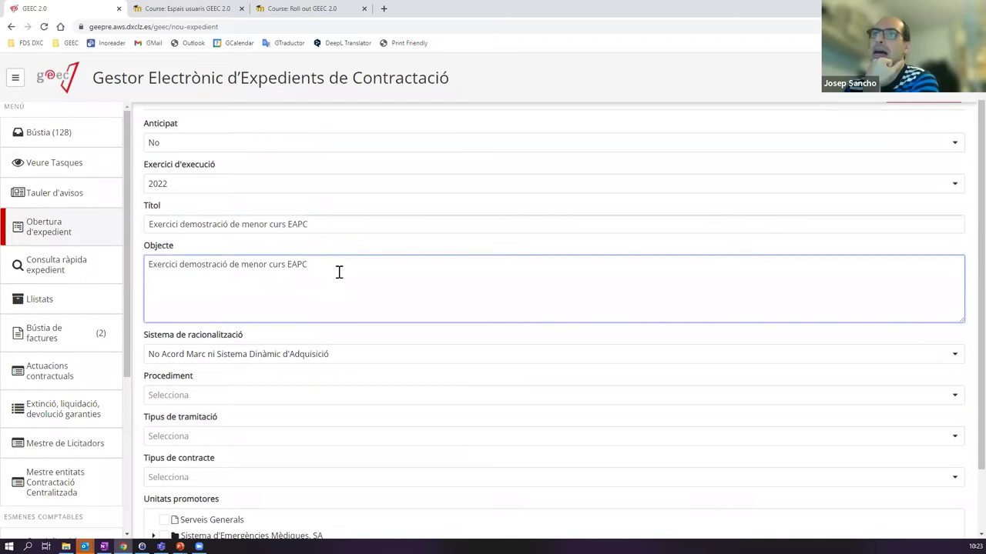
pyautogui.click(336, 224)
pyautogui.click(331, 269)
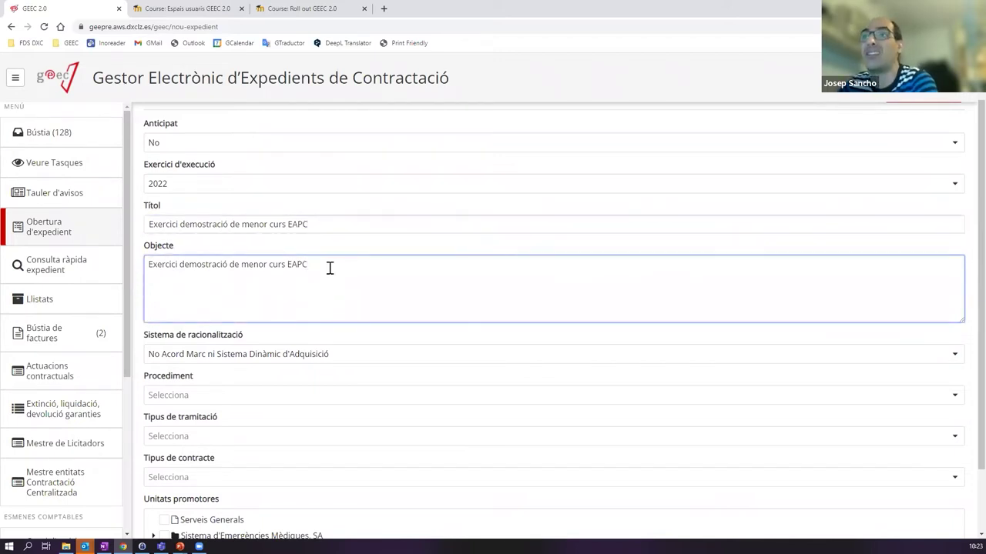
pyautogui.write(',')
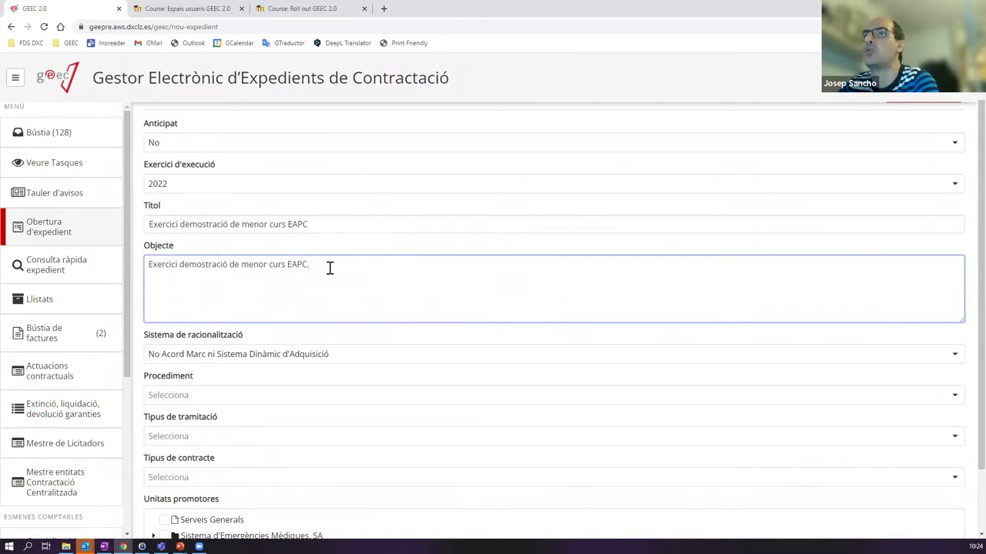
pyautogui.write(" descripció detallada de l'objecte del contracte.")
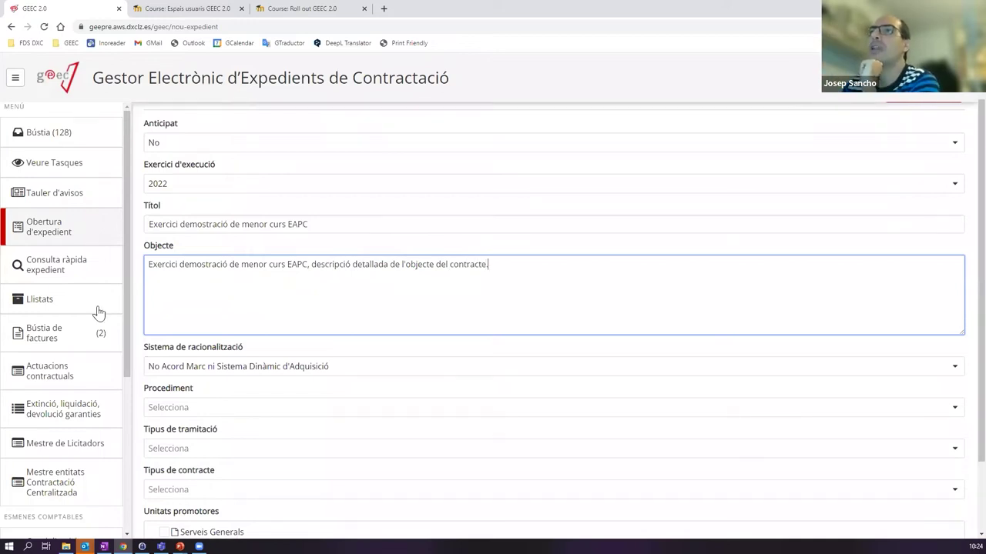
# - Add test lines to the Objecte, then erase them again
pyautogui.click(324, 224)
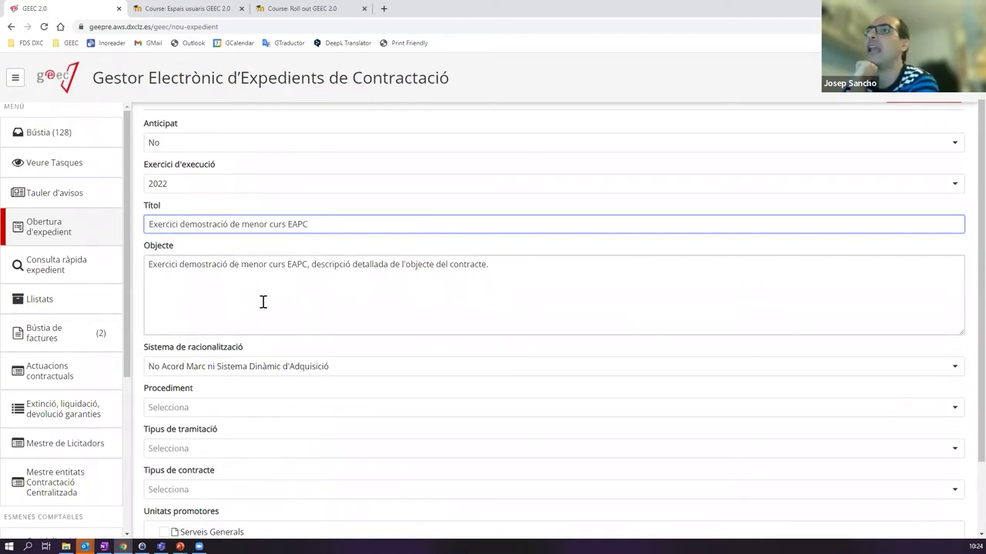
pyautogui.click(501, 270)
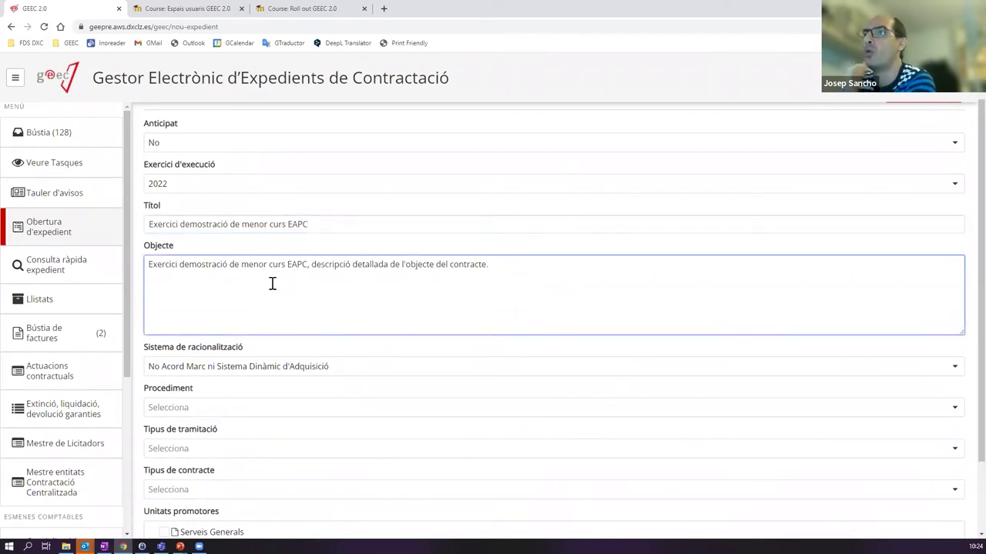
pyautogui.write('fdss')
pyautogui.press('Return')
pyautogui.write('dfsdf')
pyautogui.press('Return')
pyautogui.write('fs')
pyautogui.press('Return')
pyautogui.press('BackSpace')
pyautogui.press('BackSpace')
pyautogui.press('BackSpace')
pyautogui.press('BackSpace')
pyautogui.press('BackSpace')
pyautogui.press('BackSpace')
pyautogui.press('BackSpace')
pyautogui.press('BackSpace')
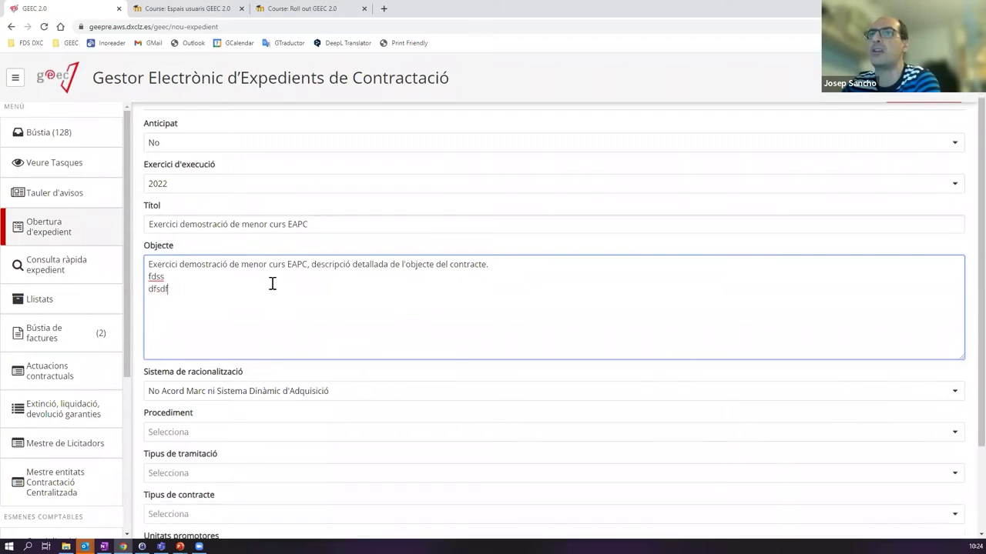
pyautogui.press('BackSpace')
pyautogui.press('BackSpace')
pyautogui.press('BackSpace')
pyautogui.press('BackSpace')
pyautogui.press('BackSpace')
pyautogui.press('BackSpace')
pyautogui.press('BackSpace')
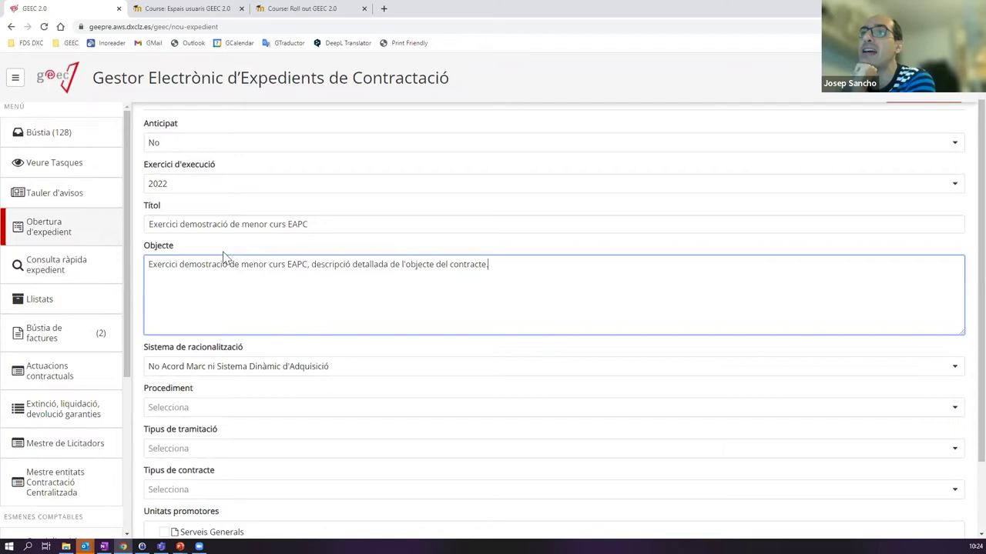
# - Type gibberish at the end of the title, then delete it, leaving the title unchanged
pyautogui.click(352, 225)
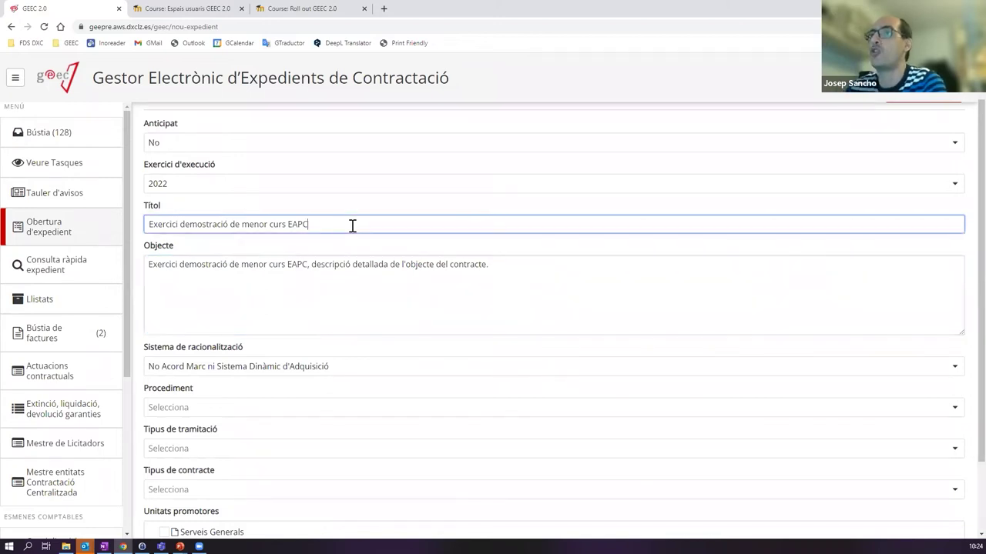
pyautogui.click(330, 274)
pyautogui.click(331, 223)
pyautogui.write('kjdhkjdhskjhfdkjsfh')
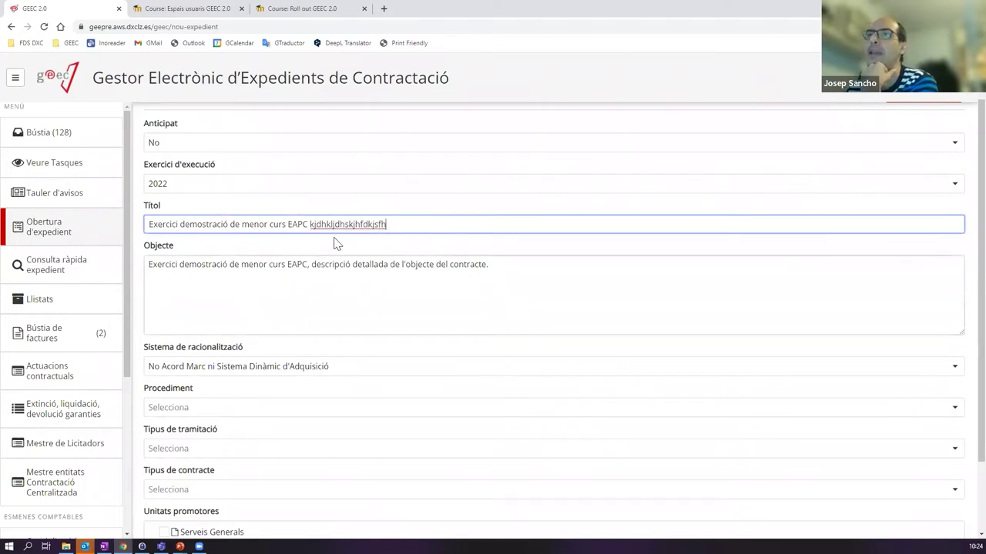
pyautogui.moveTo(519, 274); pyautogui.dragTo(138, 257)
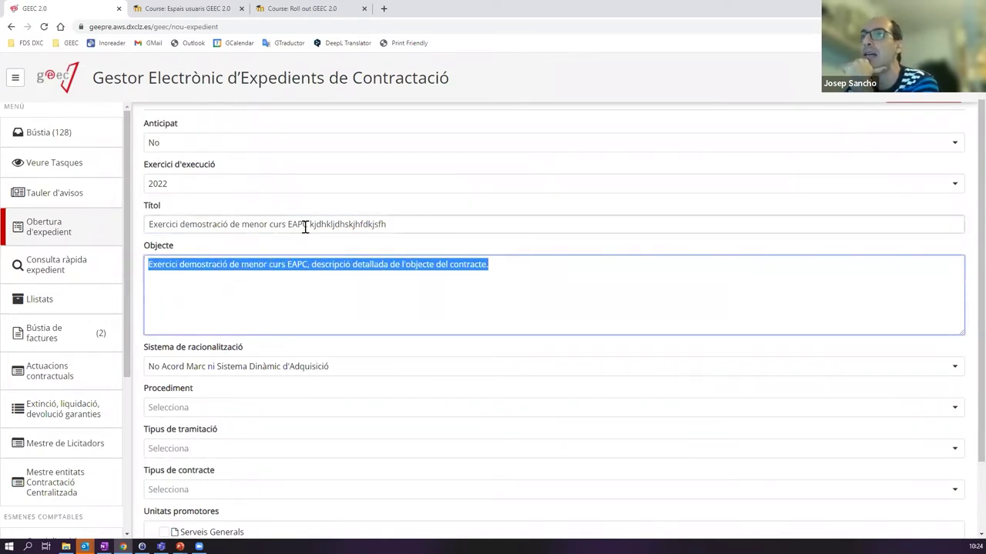
pyautogui.click(419, 223)
pyautogui.doubleClick(420, 223)
pyautogui.click(420, 224)
pyautogui.press('BackSpace')
pyautogui.press('BackSpace')
pyautogui.press('BackSpace')
pyautogui.press('BackSpace')
pyautogui.press('BackSpace')
pyautogui.press('BackSpace')
pyautogui.press('BackSpace')
pyautogui.press('BackSpace')
pyautogui.press('BackSpace')
pyautogui.press('BackSpace')
pyautogui.press('BackSpace')
pyautogui.press('BackSpace')
pyautogui.press('BackSpace')
pyautogui.press('BackSpace')
pyautogui.press('BackSpace')
pyautogui.press('BackSpace')
pyautogui.press('BackSpace')
pyautogui.press('BackSpace')
pyautogui.press('BackSpace')
pyautogui.press('BackSpace')
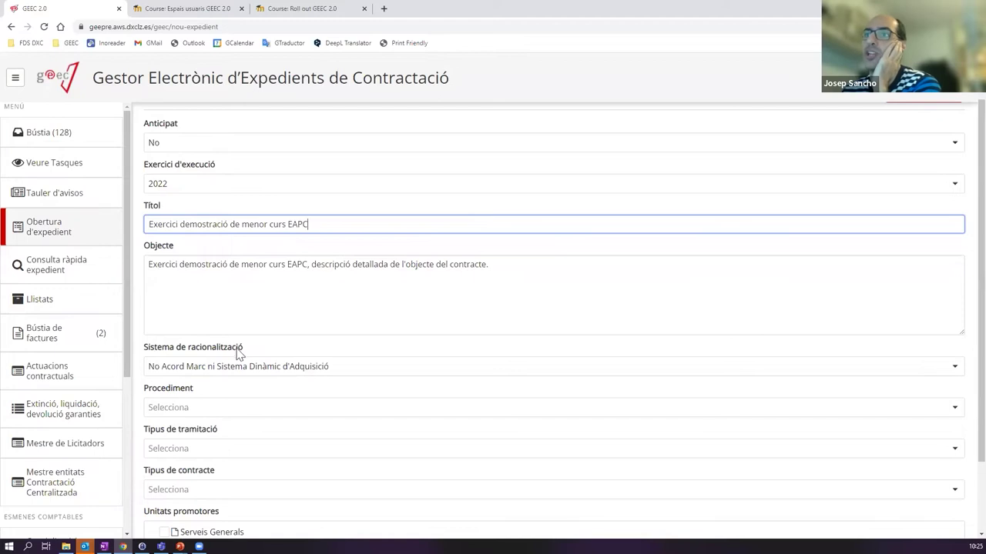
pyautogui.click(199, 373)
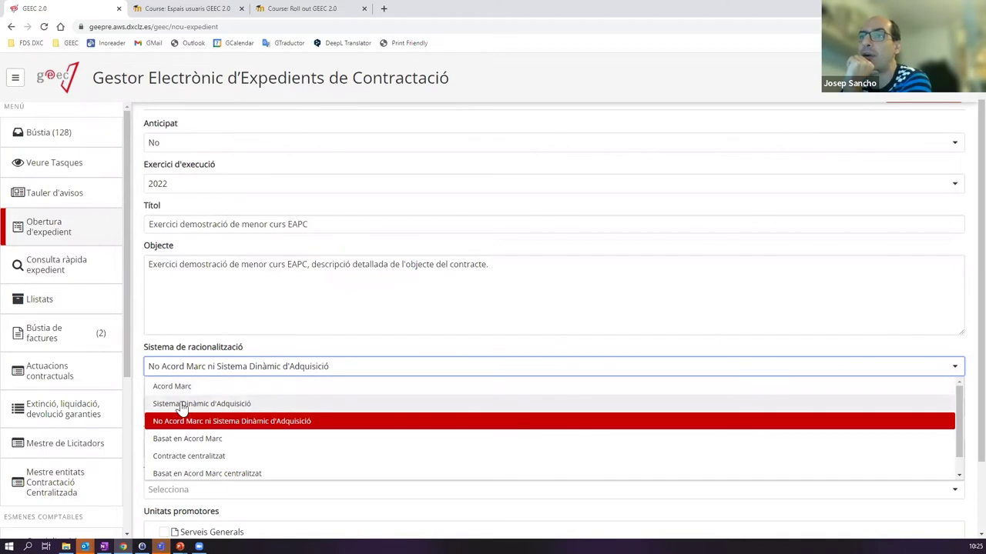
pyautogui.click(314, 426)
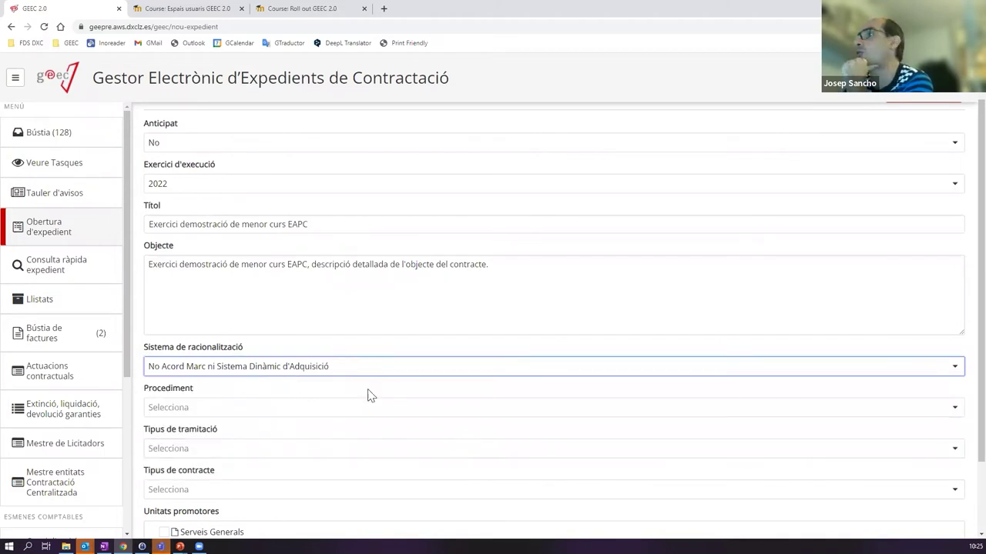
pyautogui.click(213, 409)
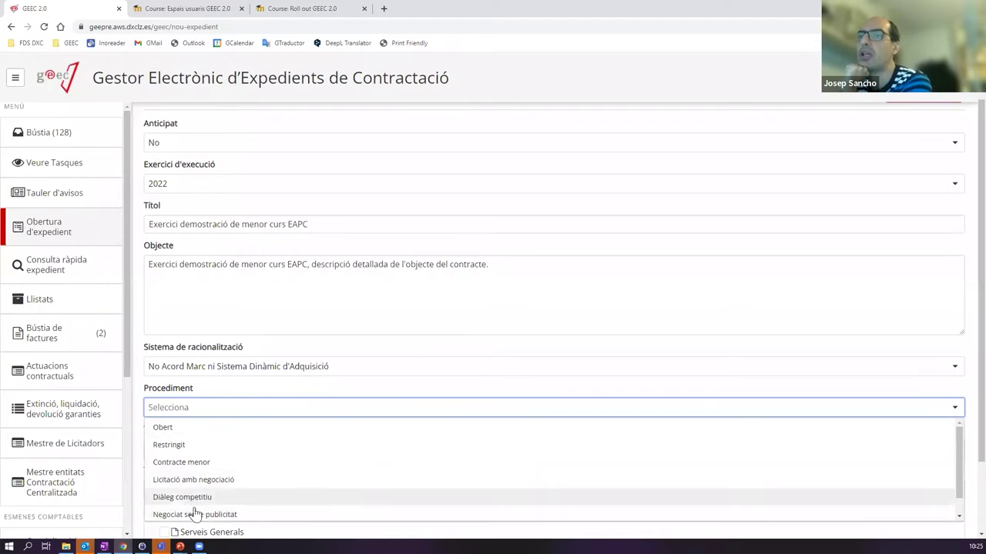
pyautogui.click(185, 463)
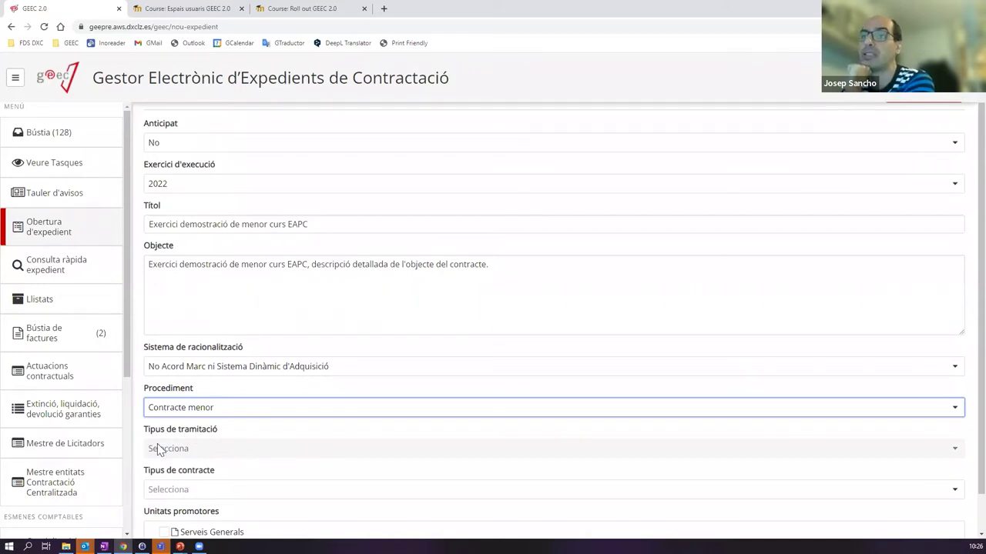
pyautogui.click(205, 413)
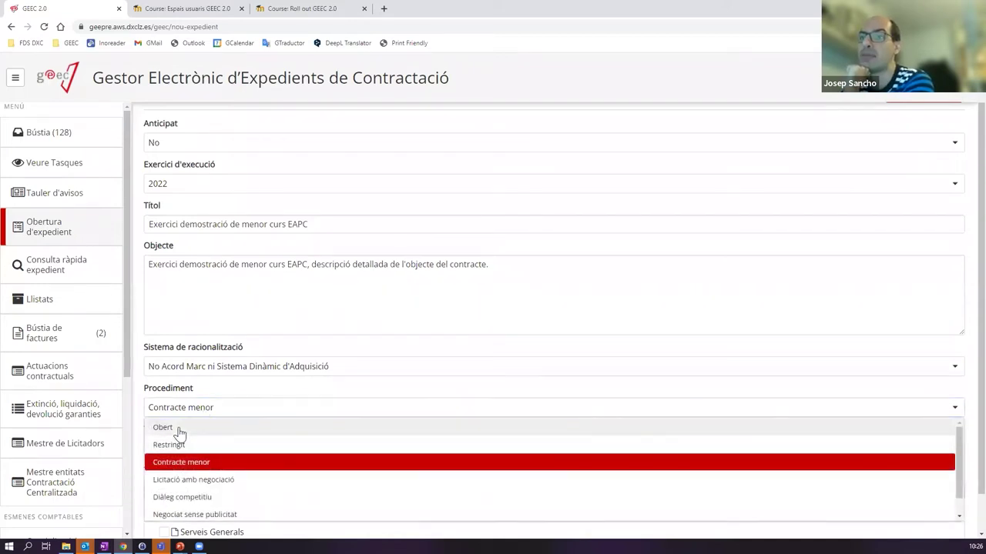
pyautogui.click(180, 428)
pyautogui.click(193, 451)
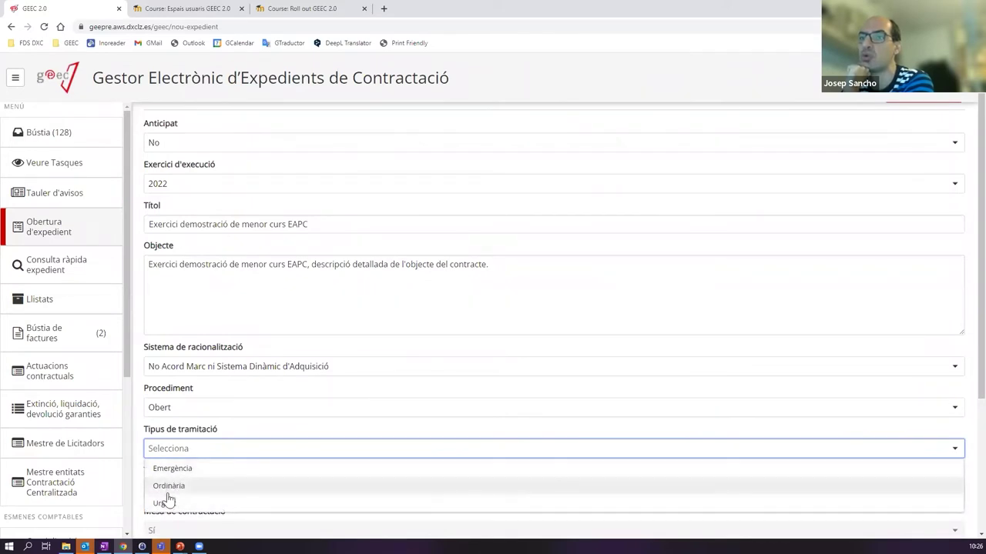
pyautogui.click(202, 410)
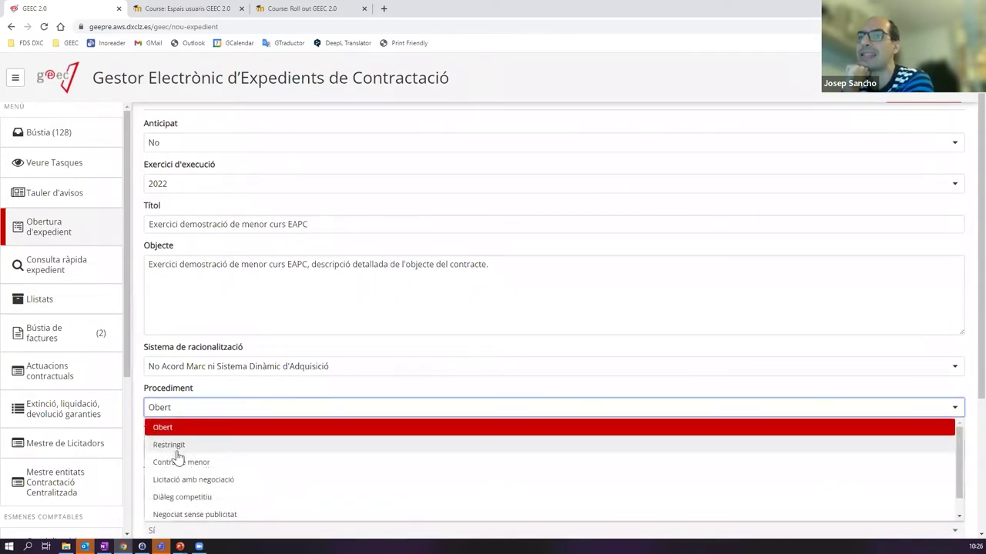
pyautogui.click(193, 460)
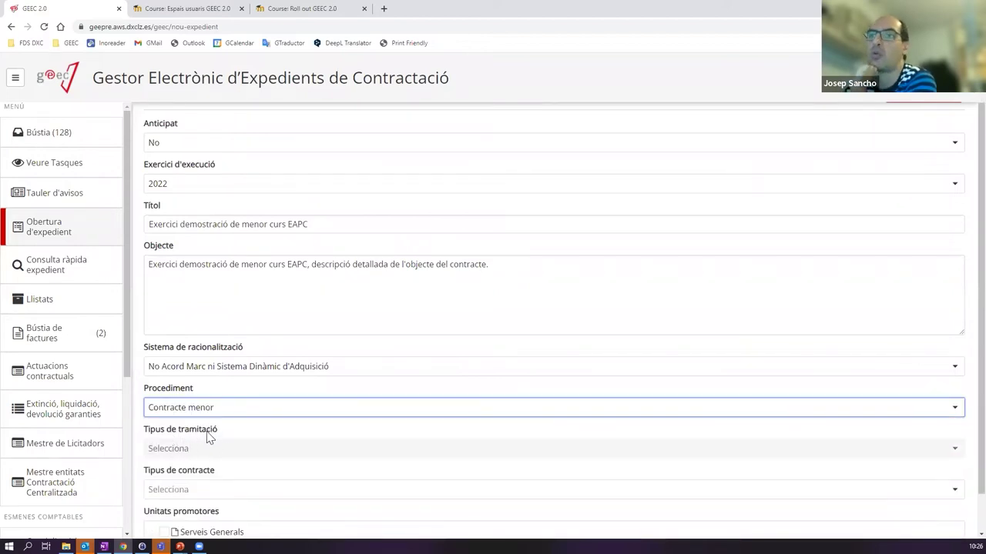
pyautogui.scroll(-1, 209, 436)
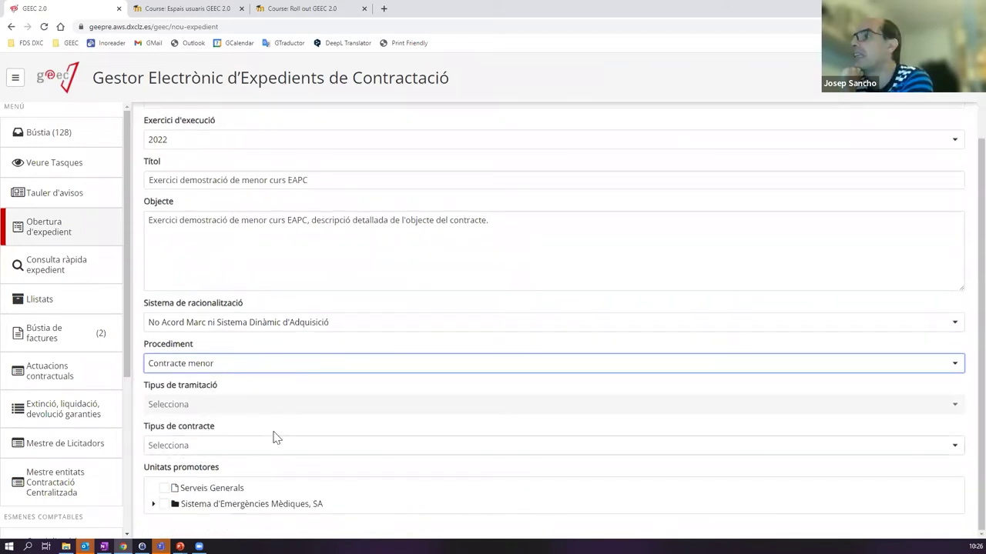
pyautogui.click(258, 452)
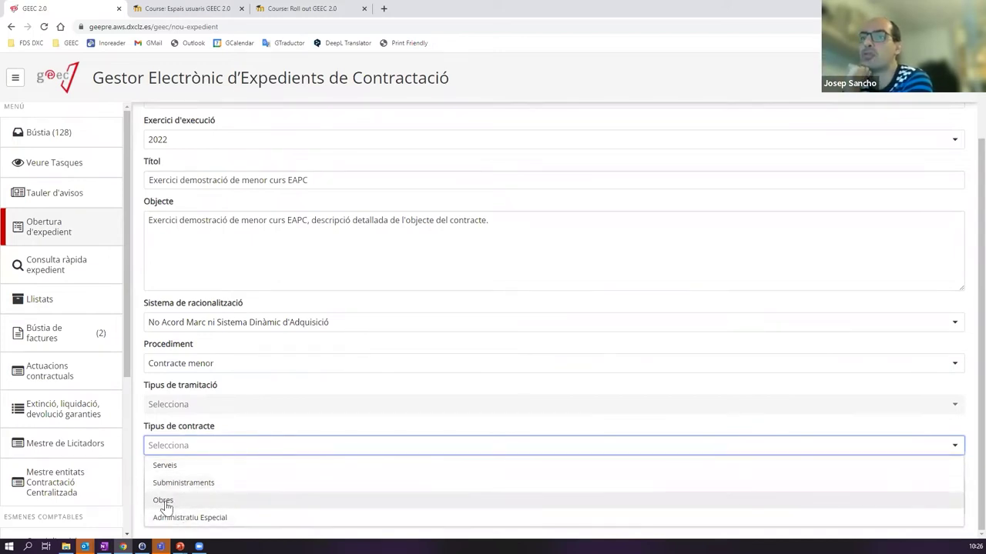
pyautogui.click(202, 371)
pyautogui.click(189, 385)
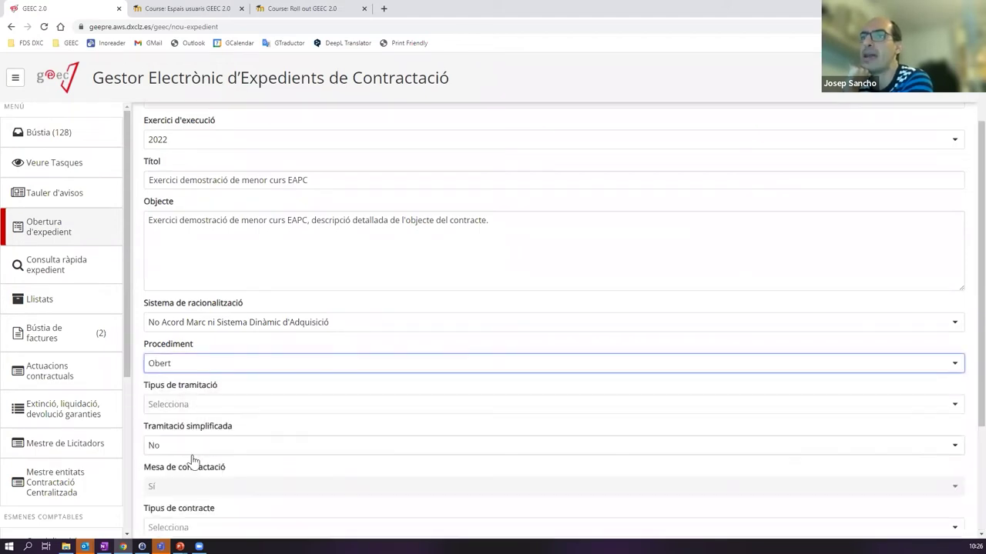
pyautogui.scroll(-2, 195, 485)
pyautogui.click(191, 376)
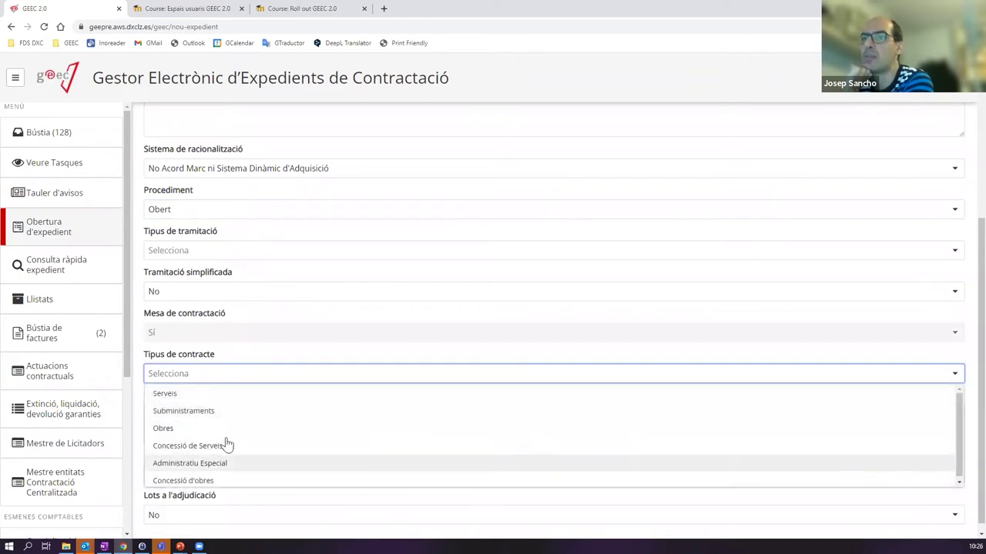
pyautogui.scroll(3, 225, 431)
pyautogui.scroll(-1, 223, 414)
pyautogui.click(201, 363)
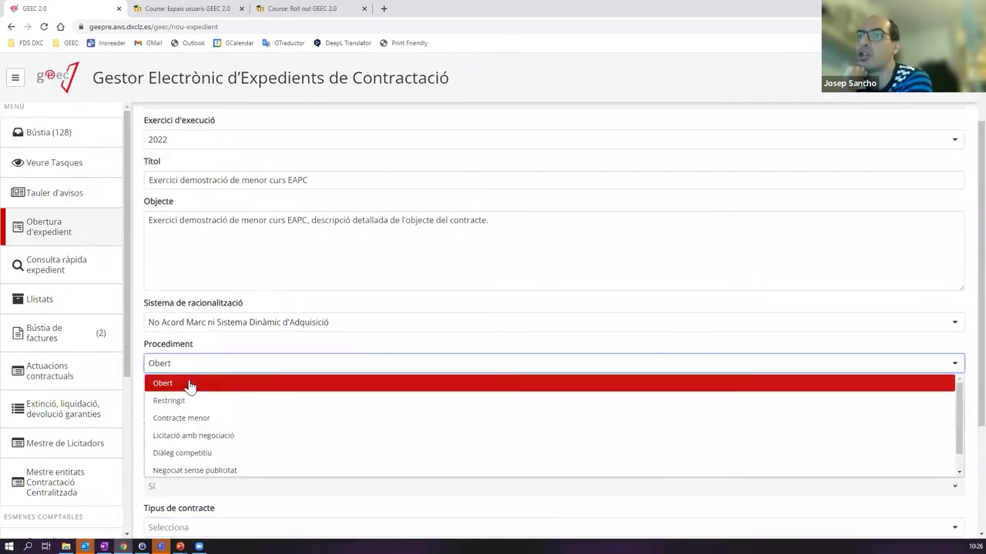
pyautogui.click(189, 417)
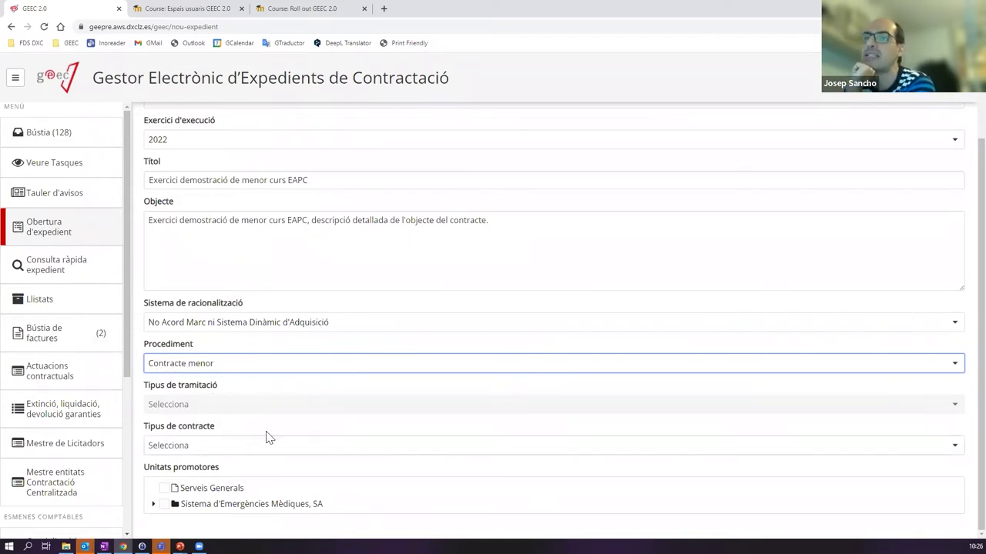
# - Choose Serveis as the Tipus de contracte
pyautogui.click(226, 451)
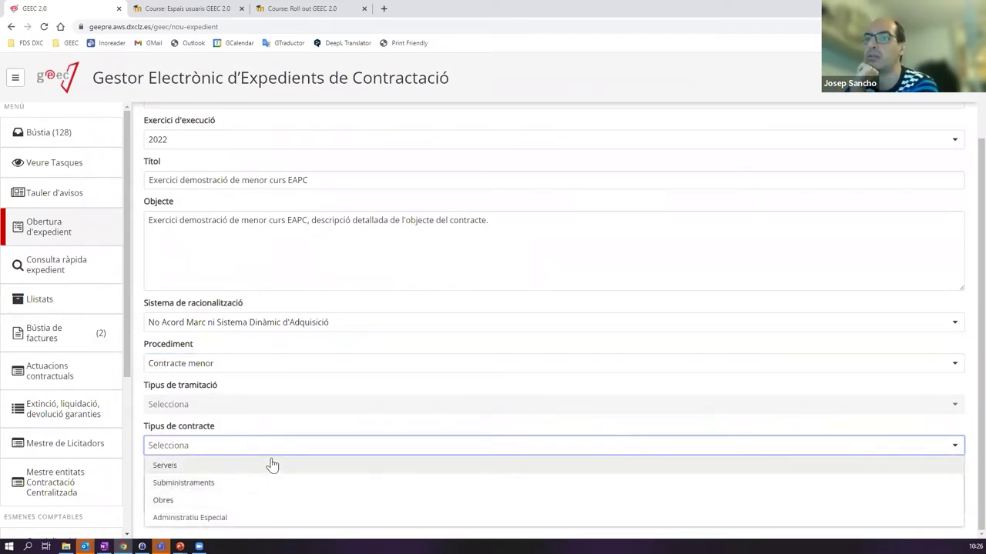
pyautogui.click(185, 468)
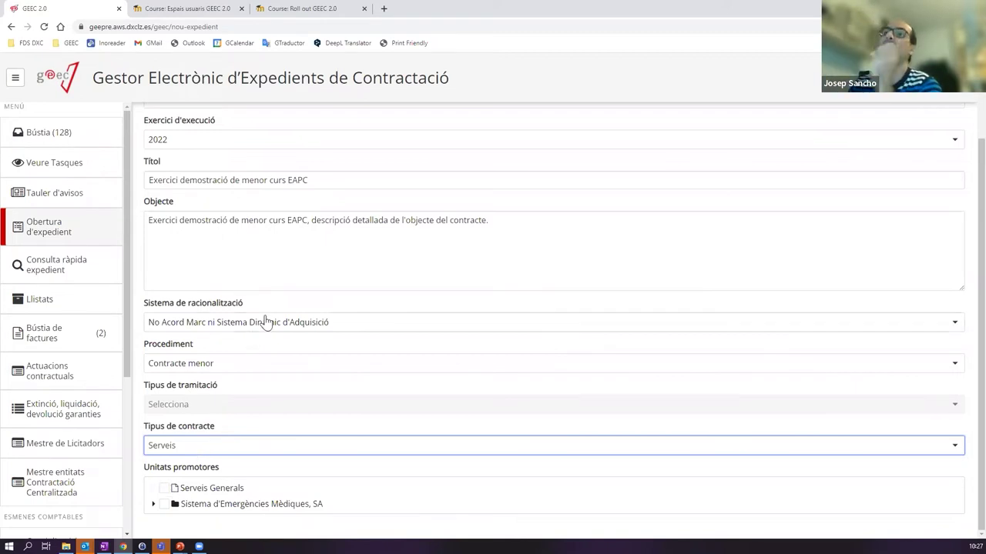
pyautogui.scroll(3, 266, 320)
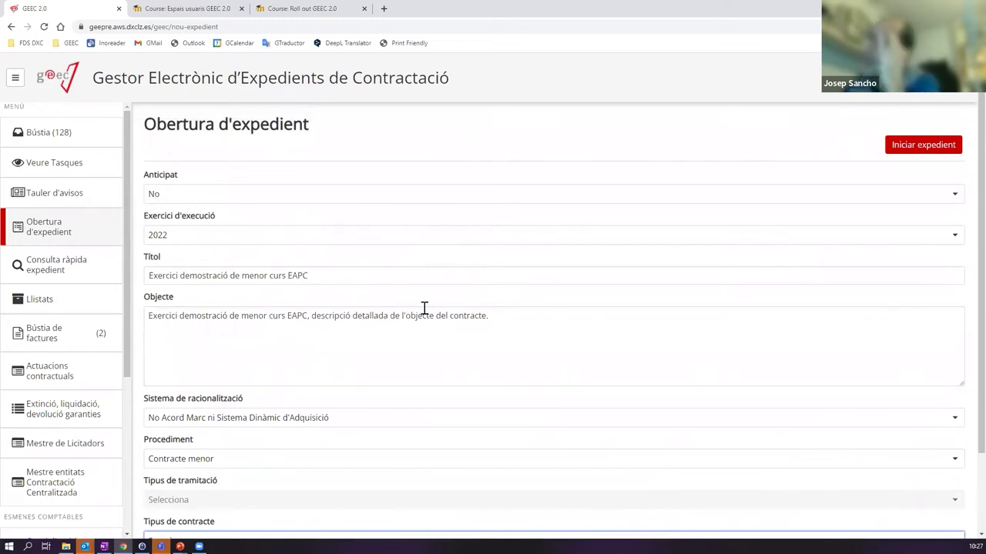
pyautogui.scroll(-2, 400, 317)
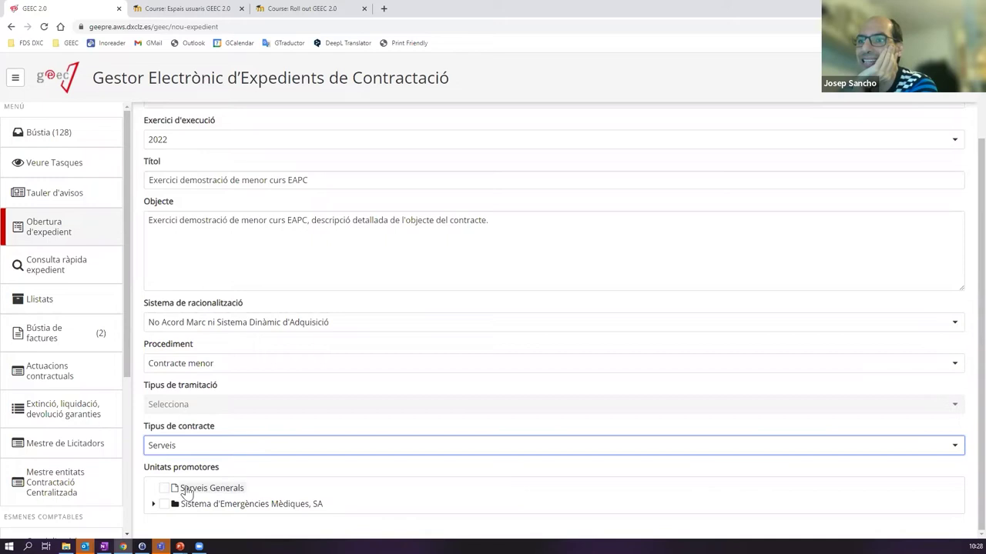
# - Tick Serveis Generals and expand and collapse the Sistema d'Emergències Mèdiques, SA node
pyautogui.click(168, 490)
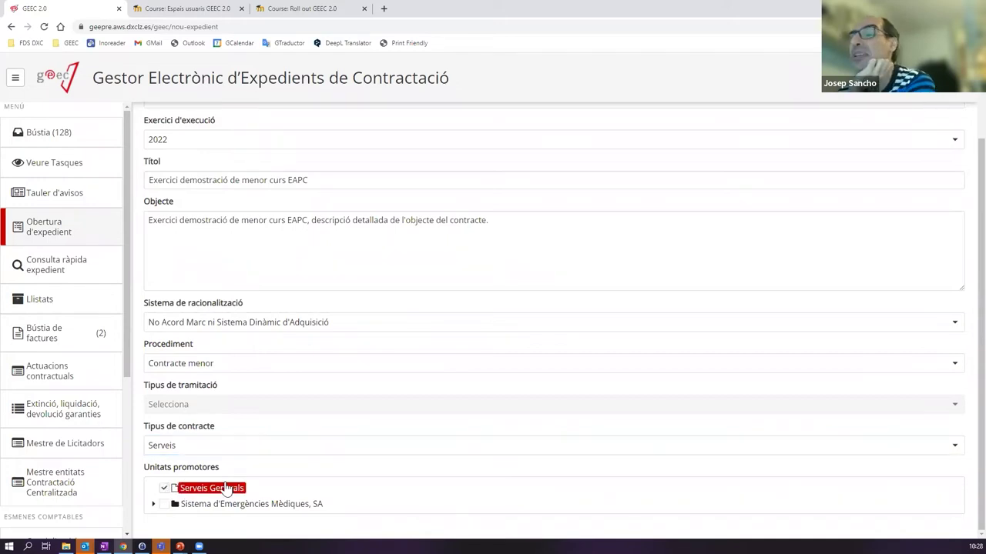
pyautogui.click(154, 504)
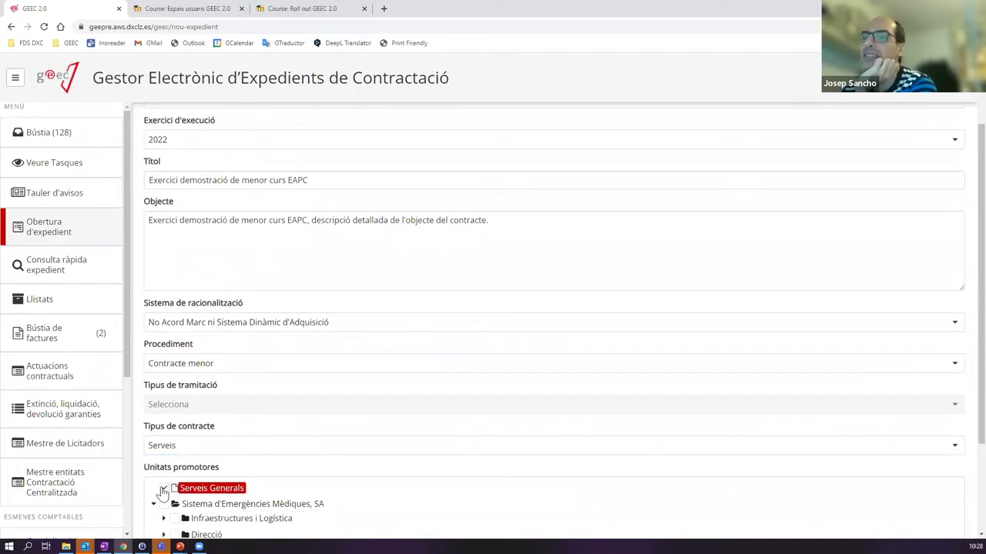
pyautogui.scroll(-2, 264, 462)
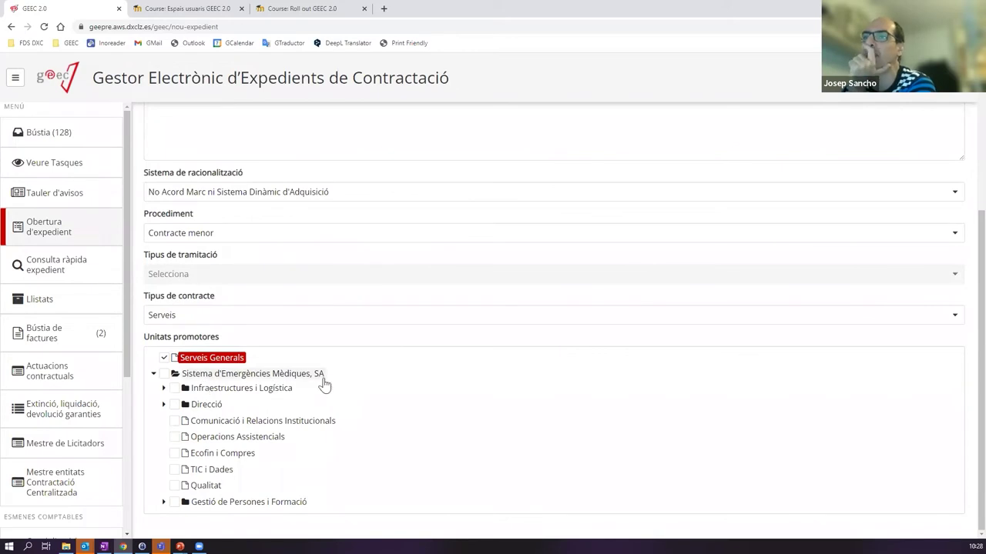
pyautogui.click(153, 374)
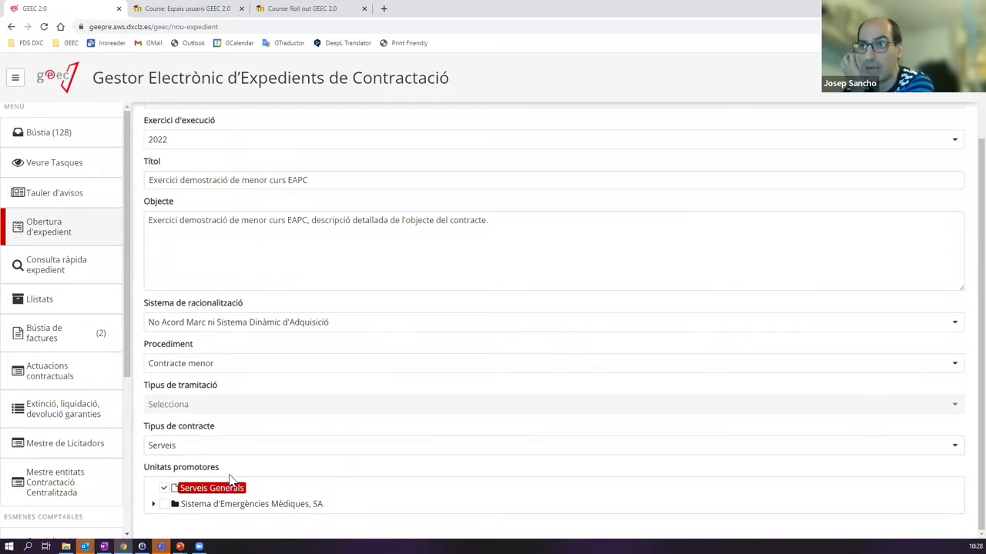
pyautogui.click(153, 504)
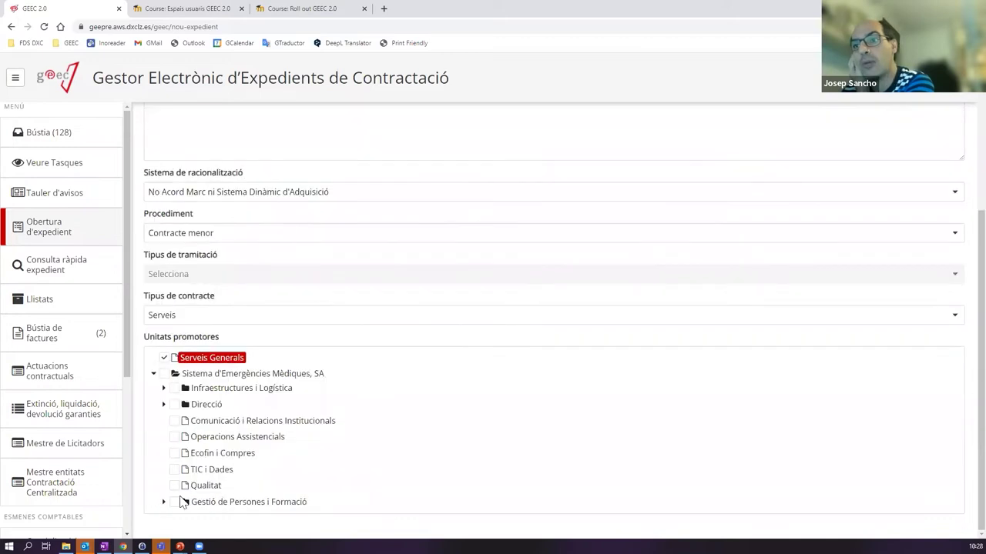
pyautogui.click(154, 374)
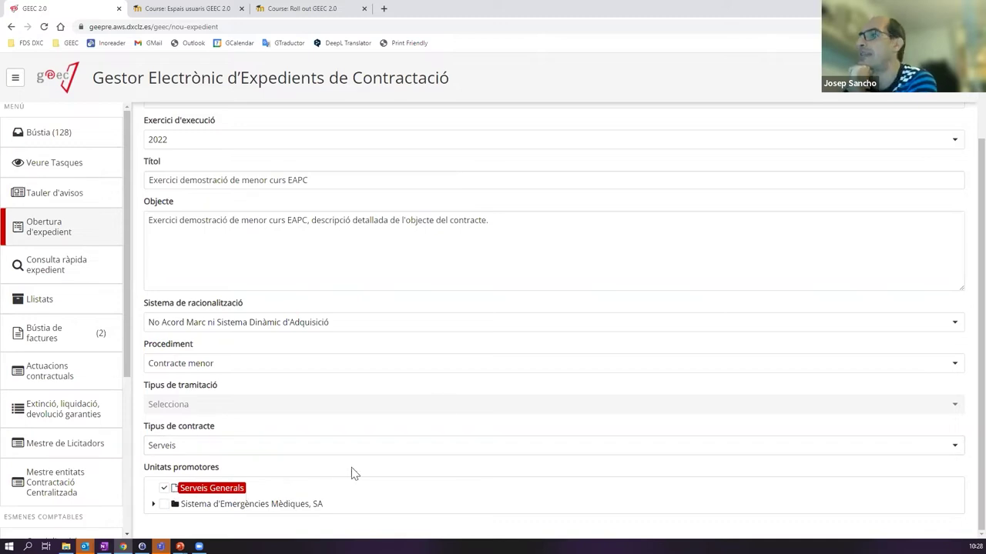
pyautogui.scroll(2, 450, 408)
pyautogui.scroll(-2, 478, 339)
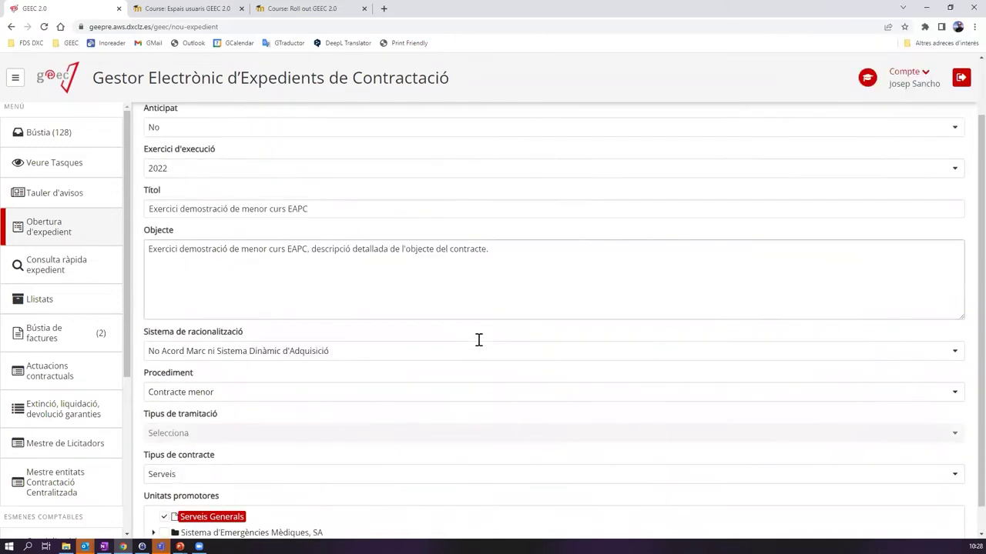
pyautogui.scroll(2, 475, 346)
pyautogui.scroll(-2, 475, 346)
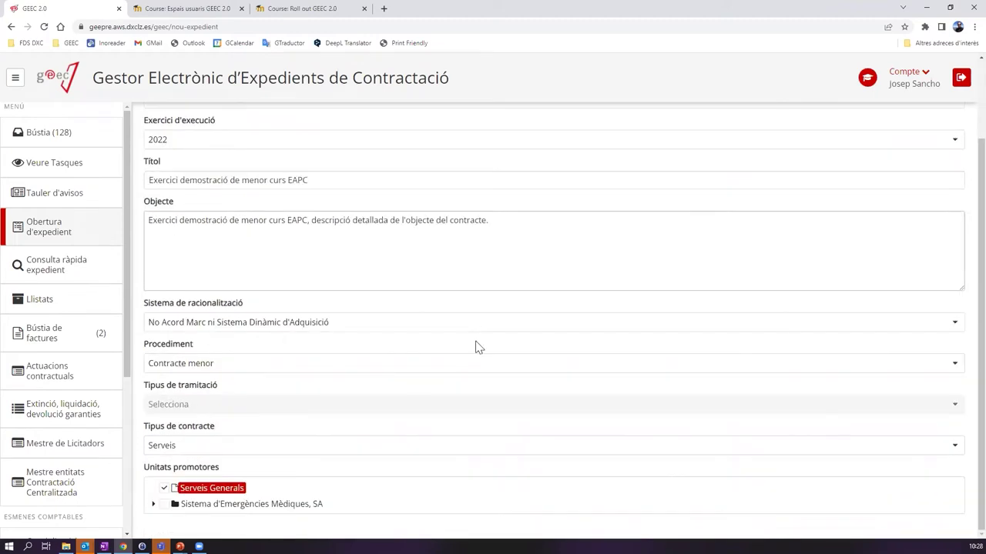
pyautogui.scroll(2, 475, 347)
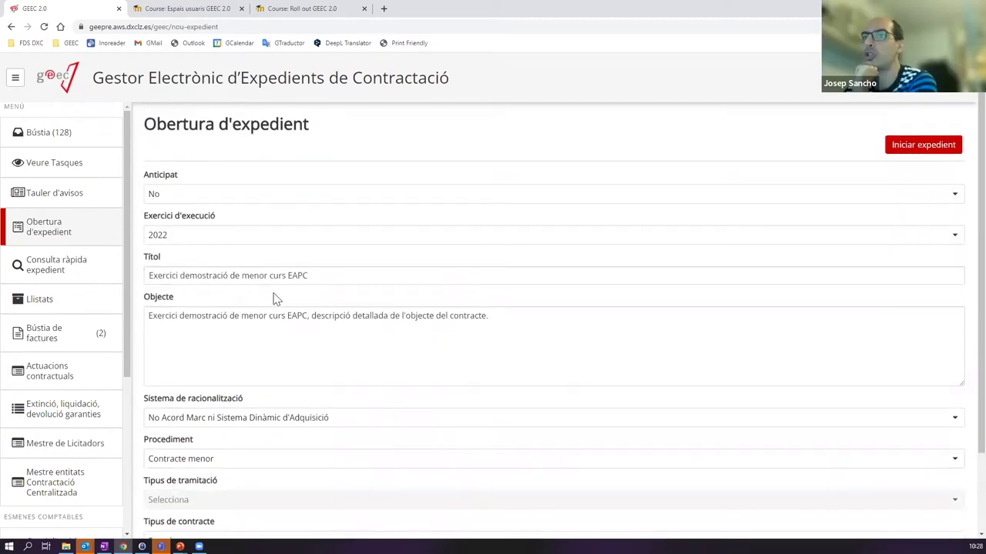
pyautogui.scroll(-2, 308, 296)
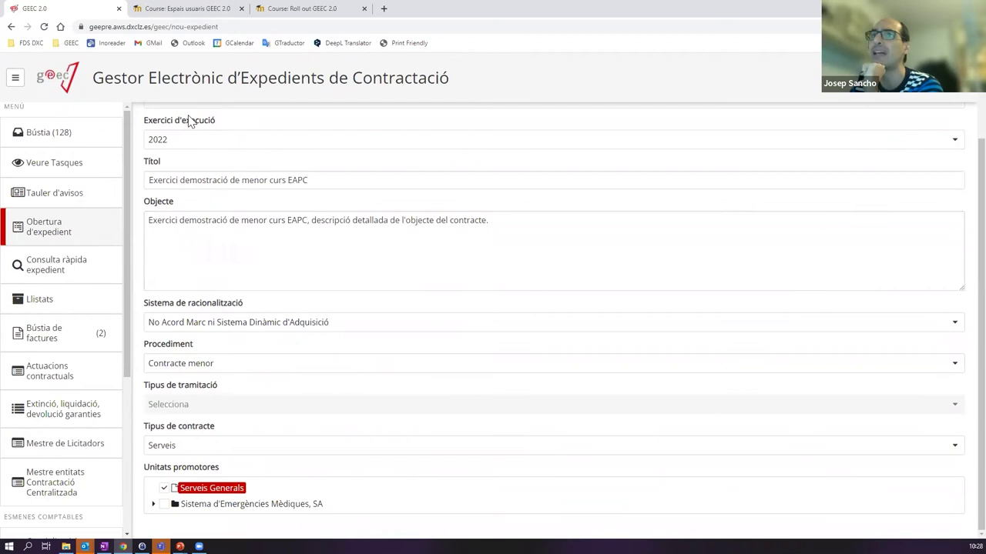
pyautogui.scroll(2, 208, 143)
pyautogui.scroll(-2, 319, 436)
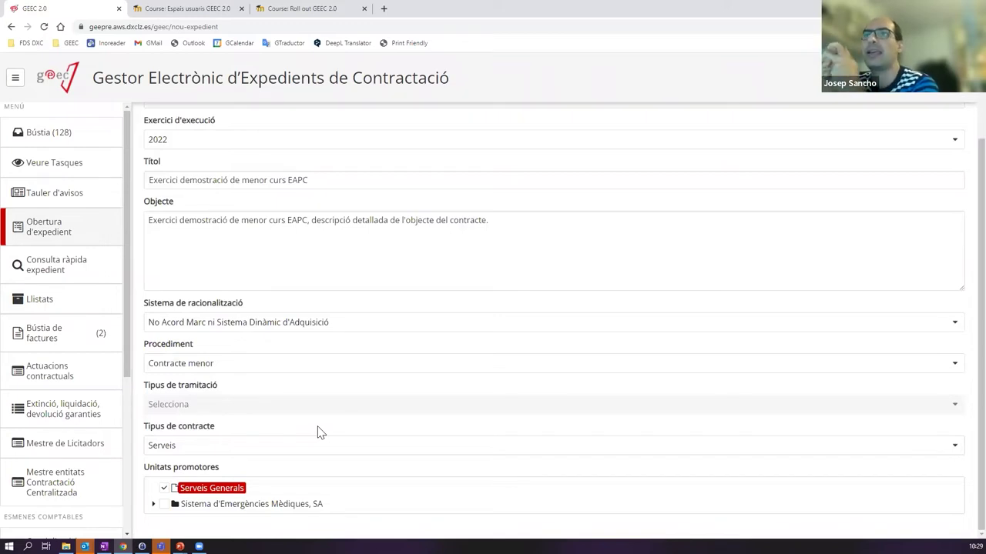
pyautogui.scroll(2, 254, 362)
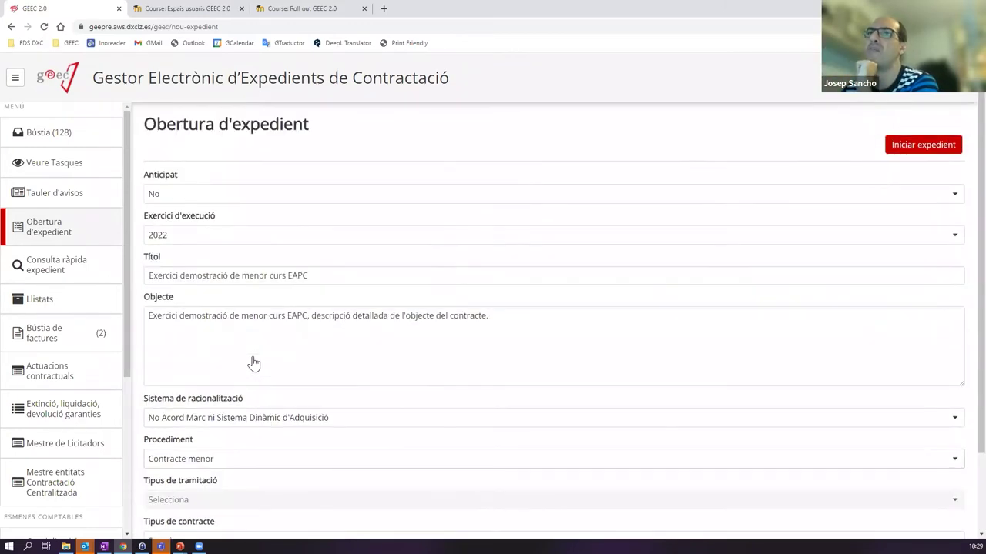
pyautogui.scroll(-1, 231, 331)
pyautogui.scroll(1, 223, 315)
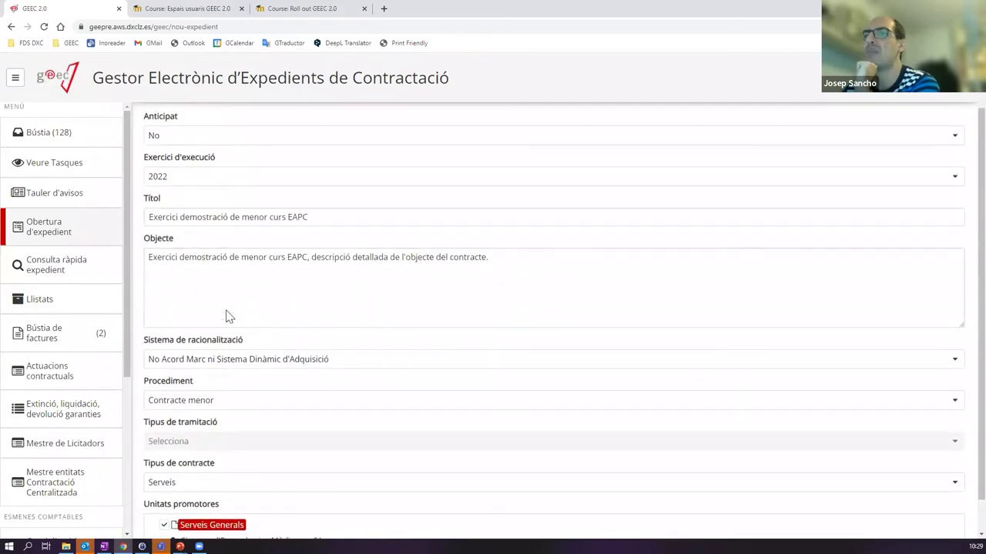
pyautogui.scroll(-1, 254, 370)
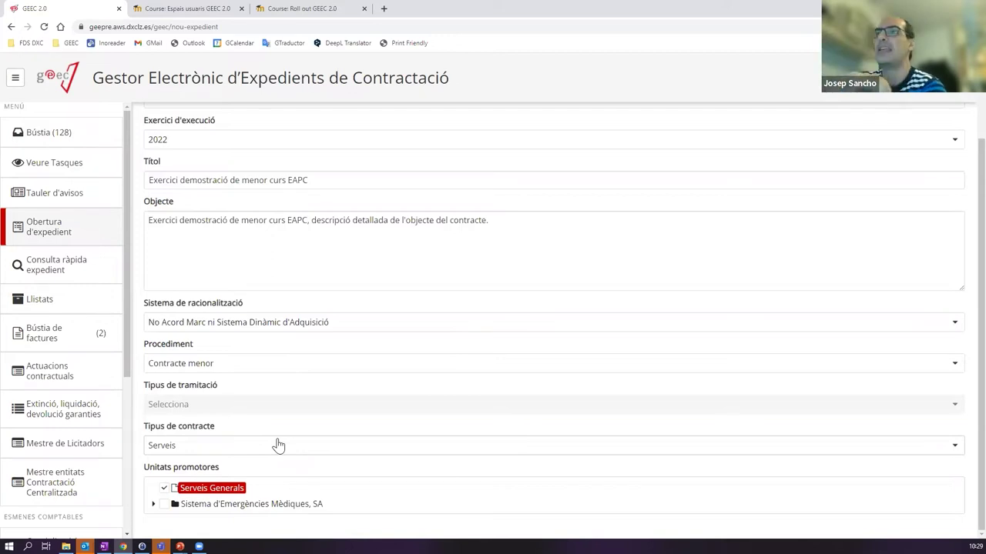
pyautogui.scroll(3, 293, 254)
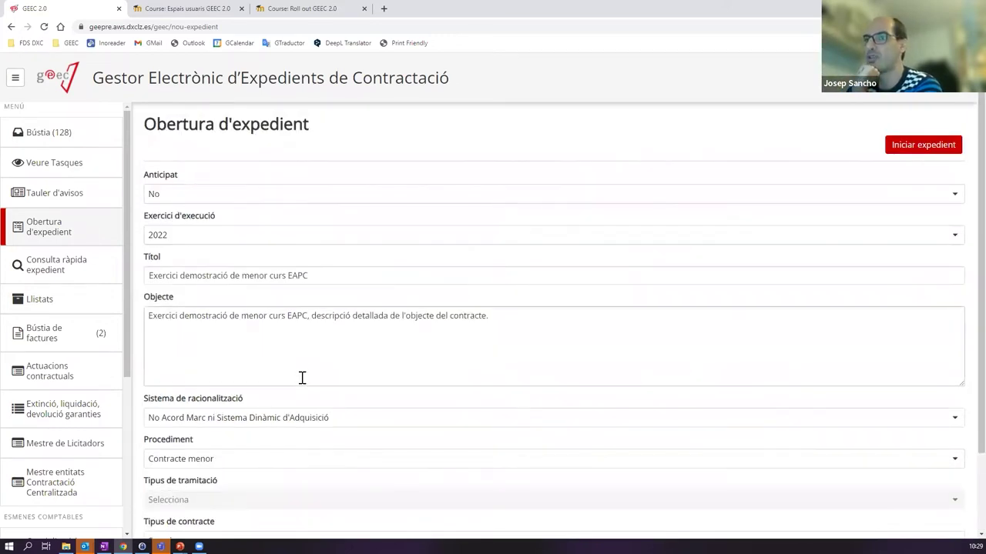
pyautogui.scroll(-1, 301, 377)
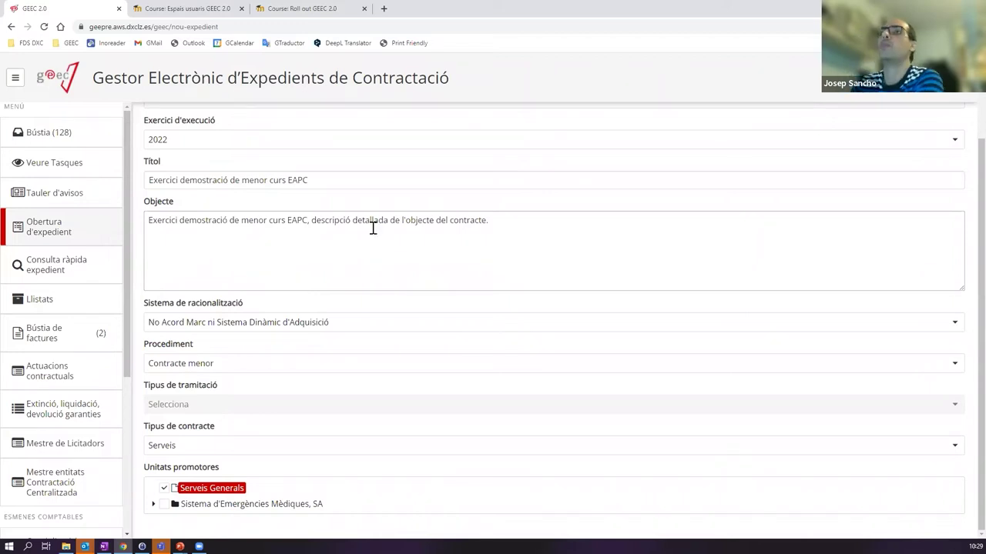
pyautogui.scroll(2, 374, 229)
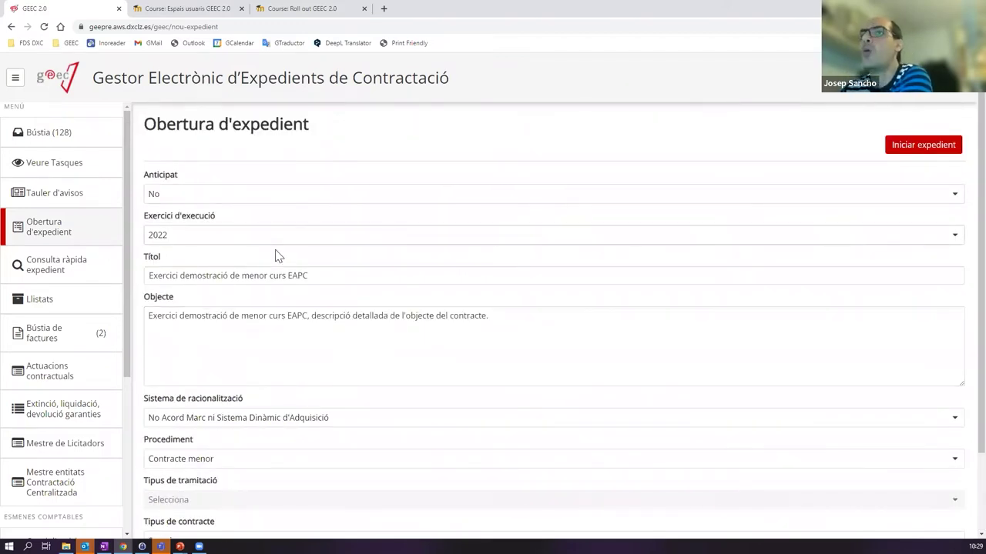
pyautogui.scroll(-2, 273, 269)
pyautogui.scroll(2, 419, 364)
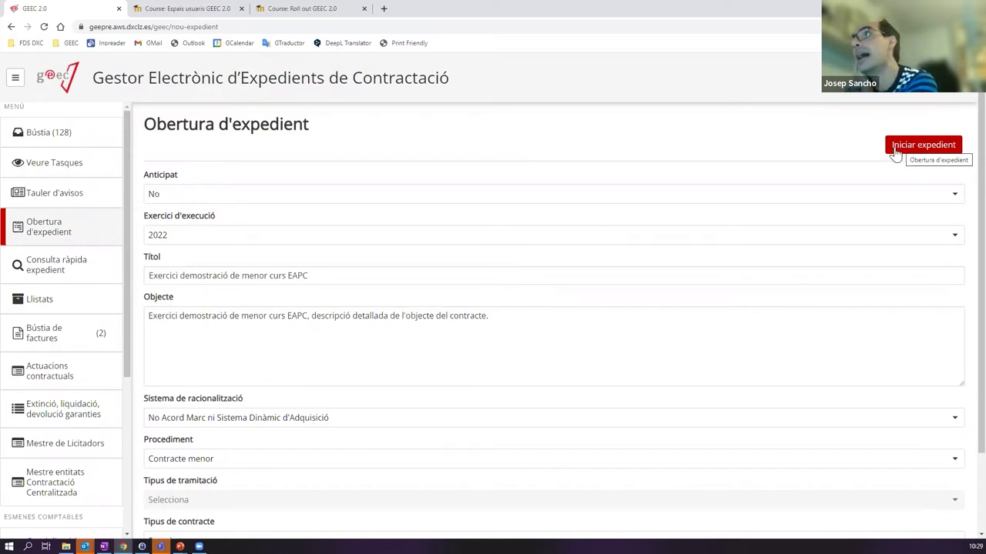
pyautogui.scroll(-2, 407, 226)
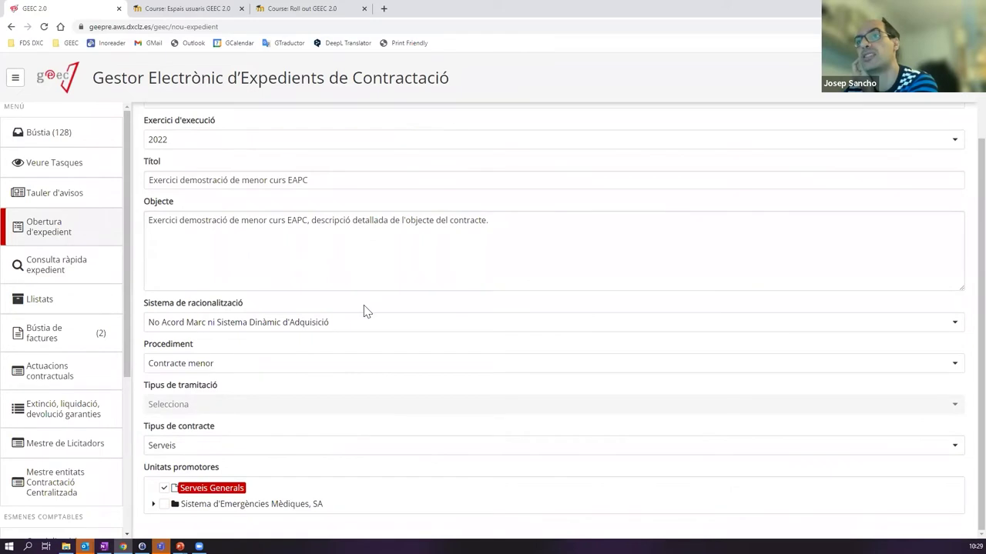
pyautogui.scroll(2, 365, 311)
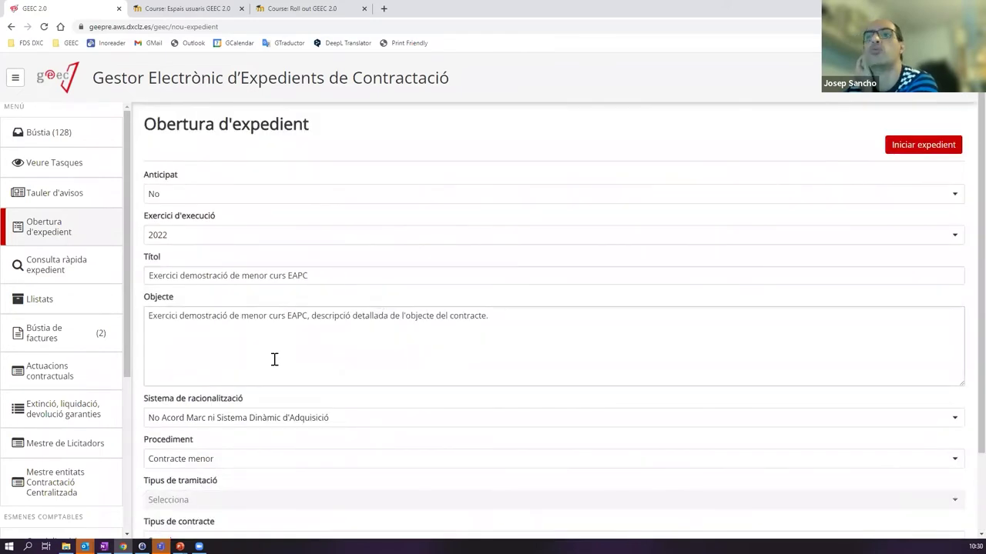
pyautogui.scroll(-2, 262, 370)
pyautogui.scroll(2, 216, 369)
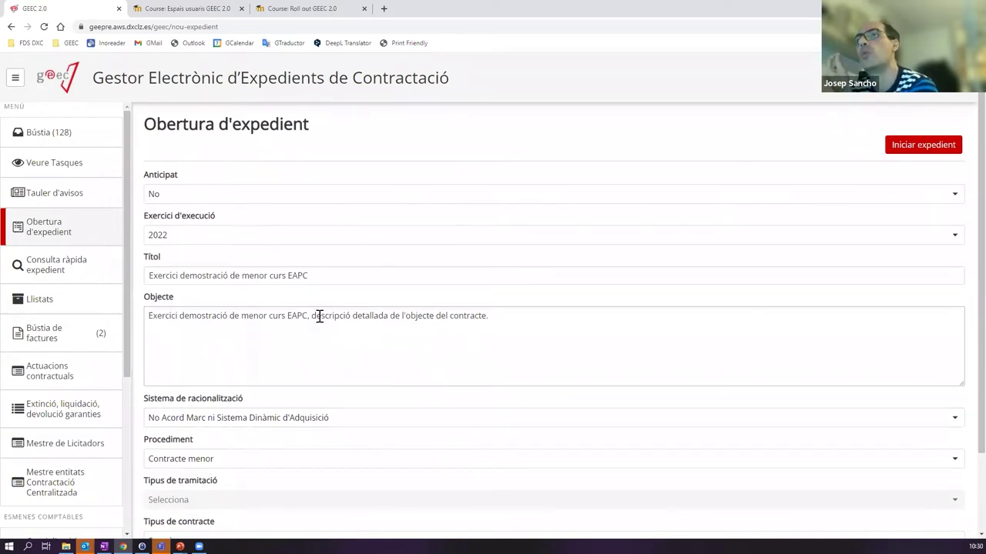
pyautogui.click(338, 279)
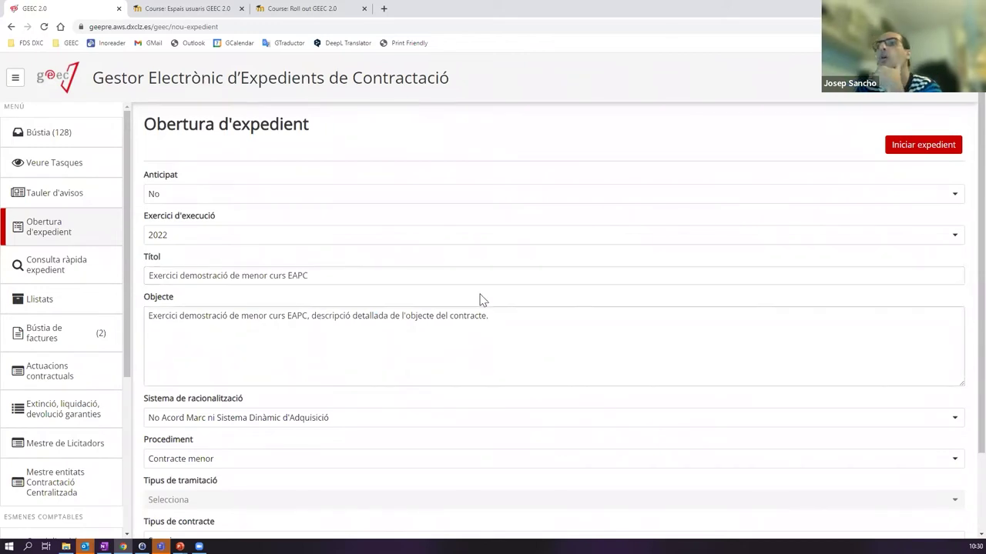
pyautogui.click(341, 257)
pyautogui.scroll(-2, 365, 341)
pyautogui.scroll(2, 308, 378)
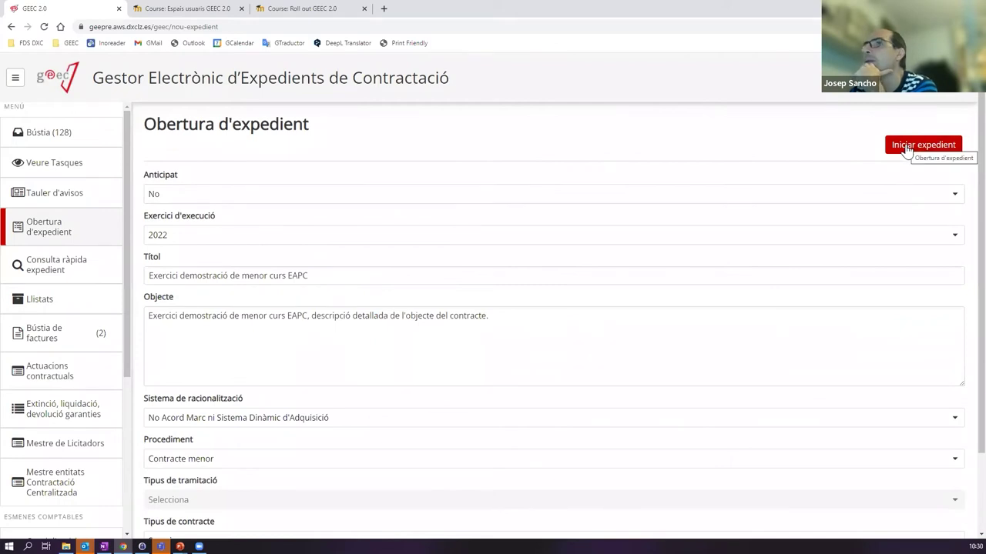
# - Start the new expedient and clear all filters in the Bústia inbox
pyautogui.click(908, 149)
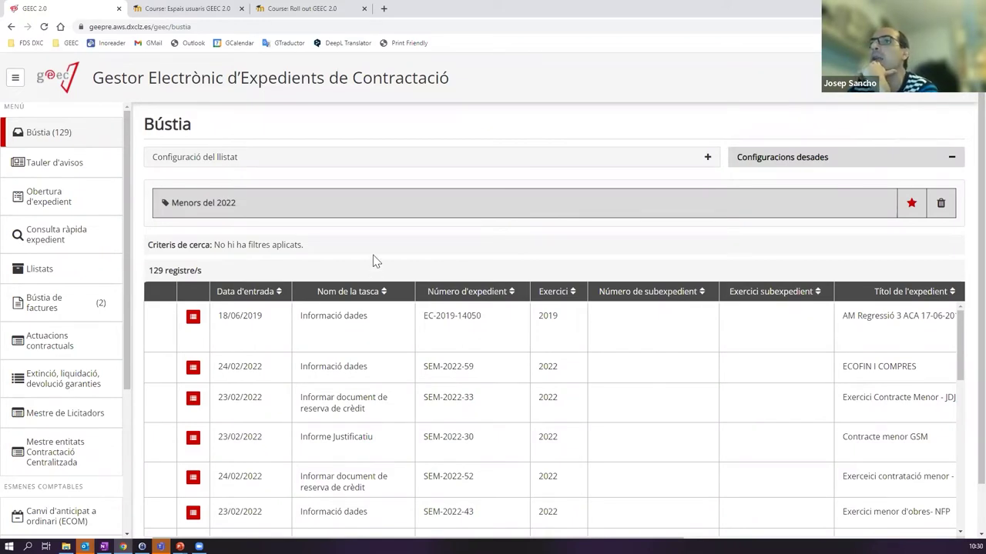
pyautogui.click(327, 160)
pyautogui.scroll(-2, 843, 407)
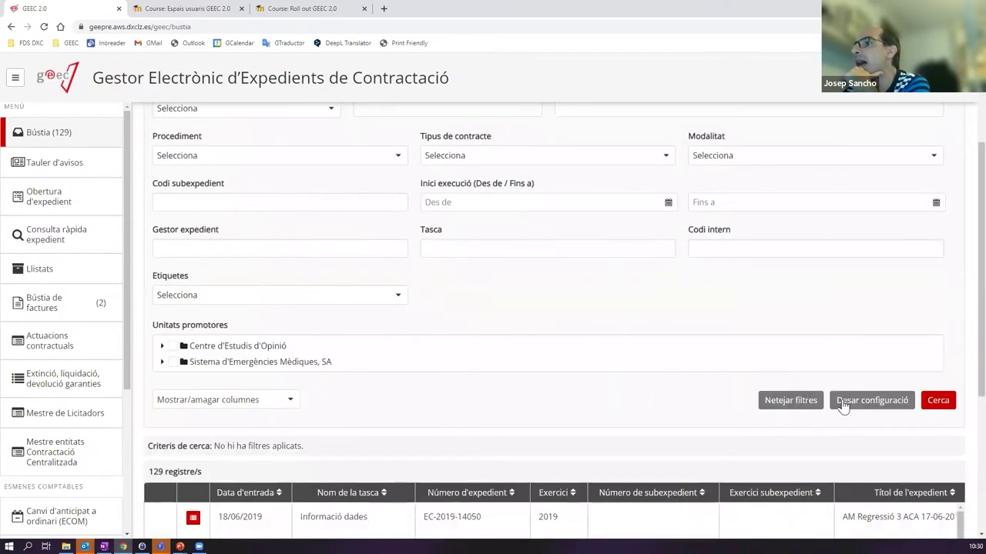
pyautogui.click(806, 402)
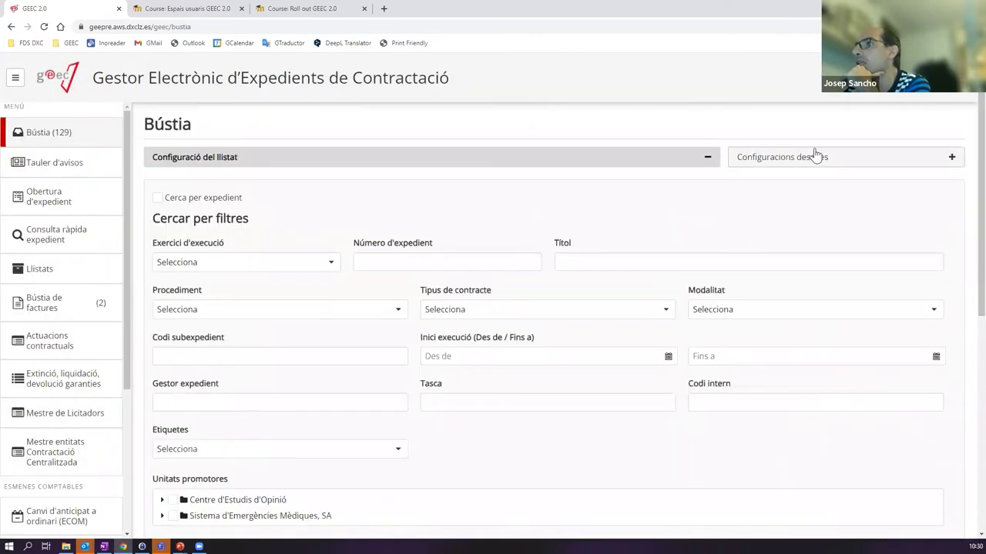
pyautogui.click(817, 156)
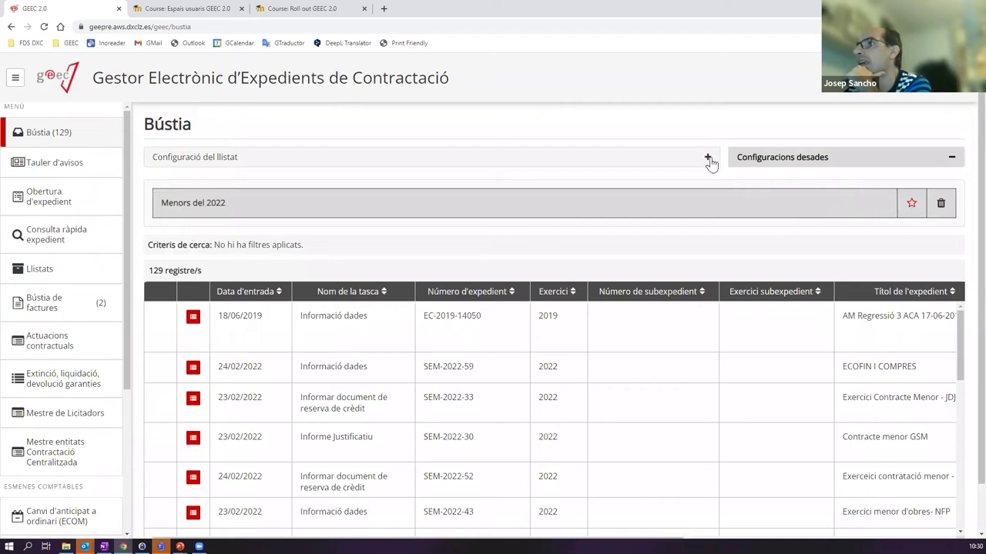
pyautogui.click(752, 164)
# - Filter the Bústia by Número d'expedient CEO-2022-17 and run the search
pyautogui.click(596, 165)
pyautogui.scroll(-3, 658, 292)
pyautogui.scroll(3, 539, 293)
pyautogui.click(395, 268)
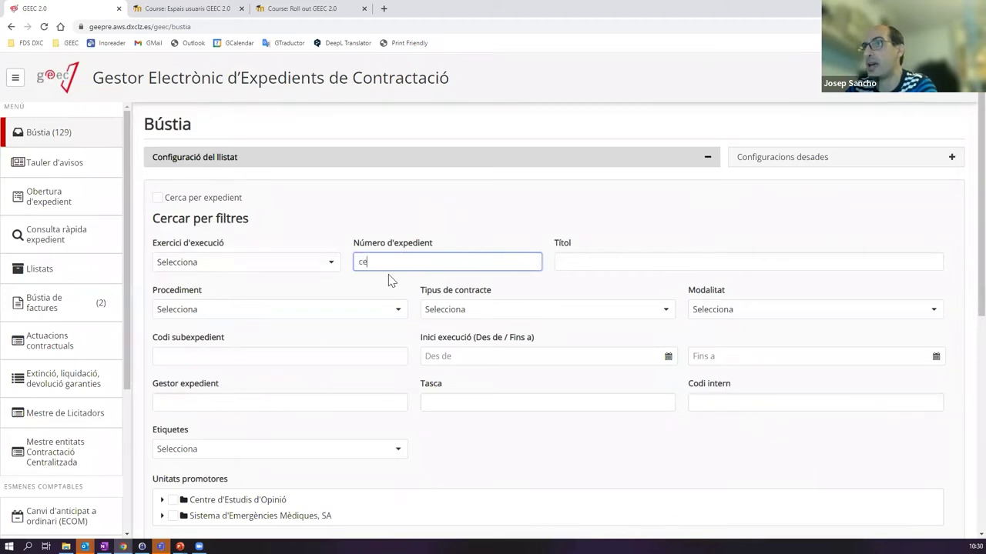
pyautogui.write('CEO-2022')
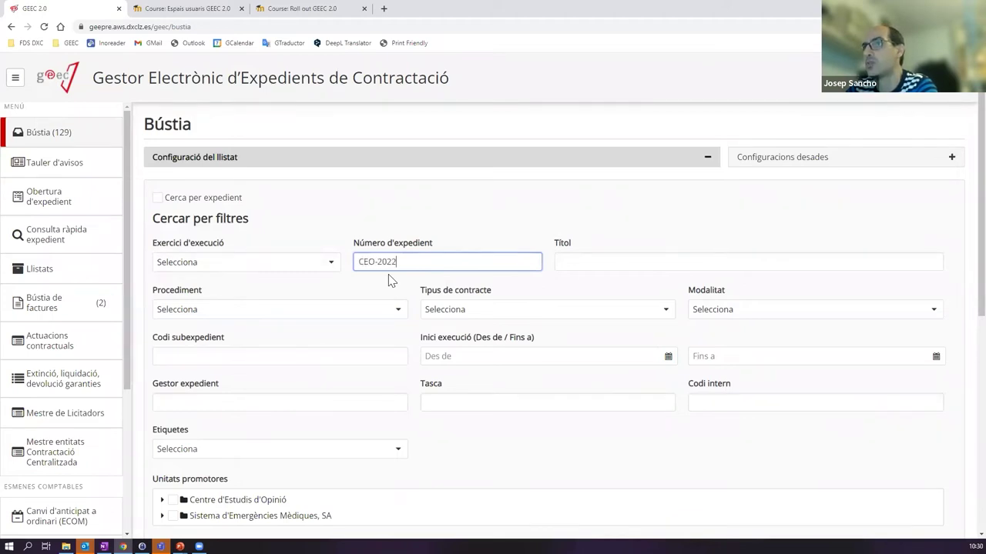
pyautogui.write('-17')
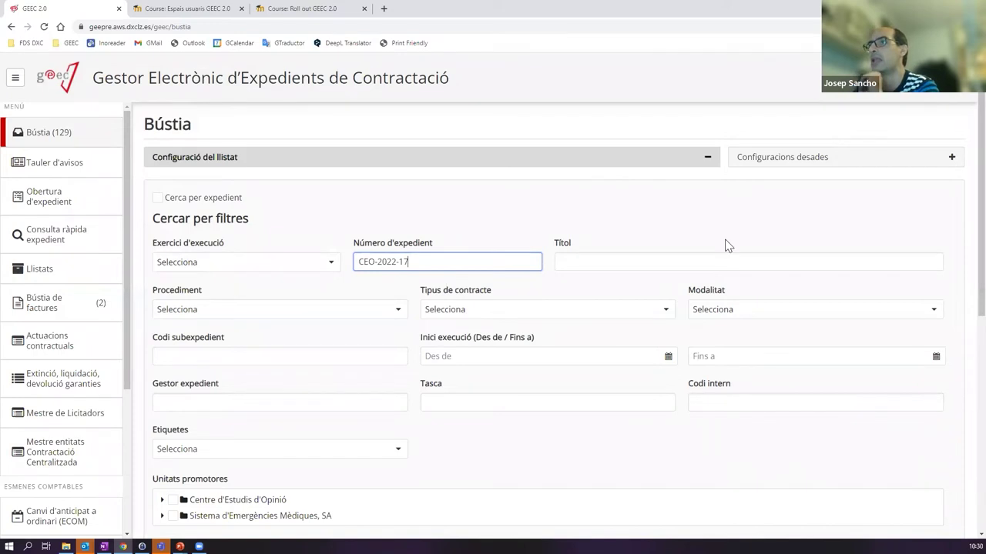
pyautogui.scroll(-2, 886, 385)
pyautogui.click(936, 399)
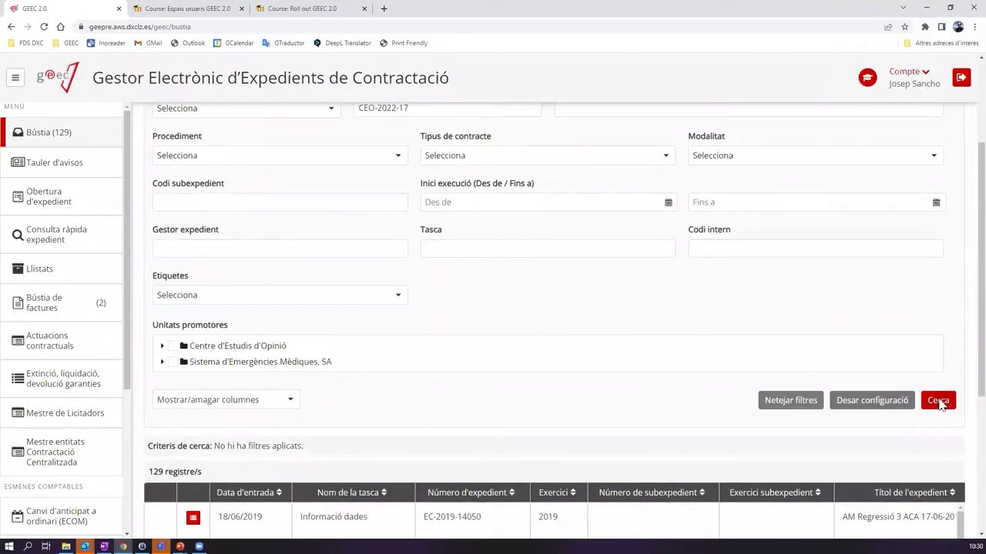
pyautogui.scroll(3, 631, 339)
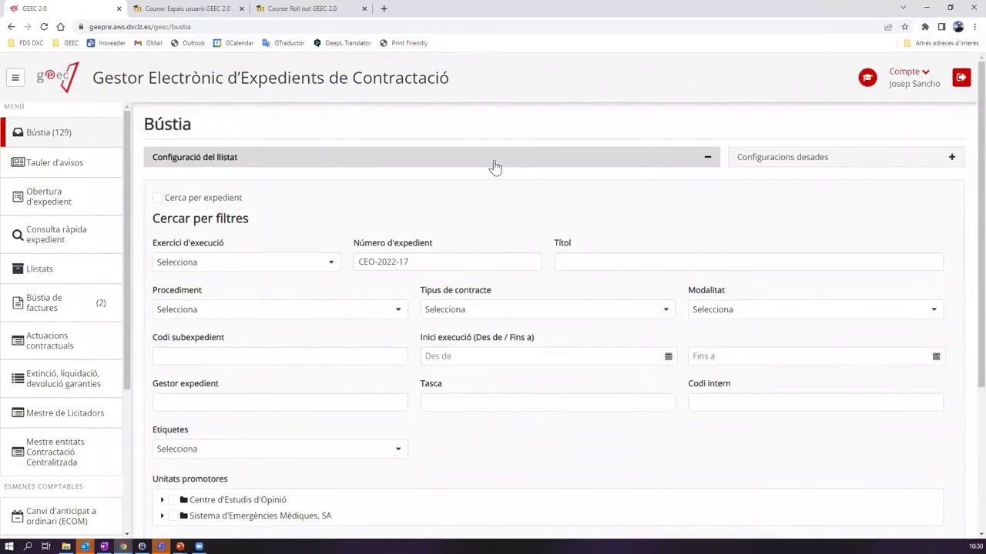
pyautogui.click(495, 165)
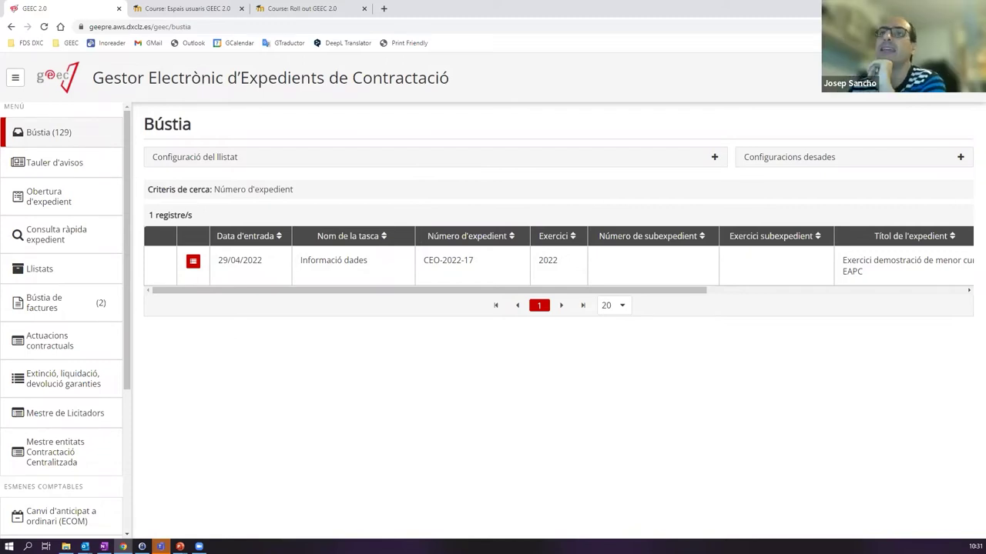
# - Open the 1. Consulta report, browse its 2022 minor-contract results, and expand its filters
pyautogui.click(44, 267)
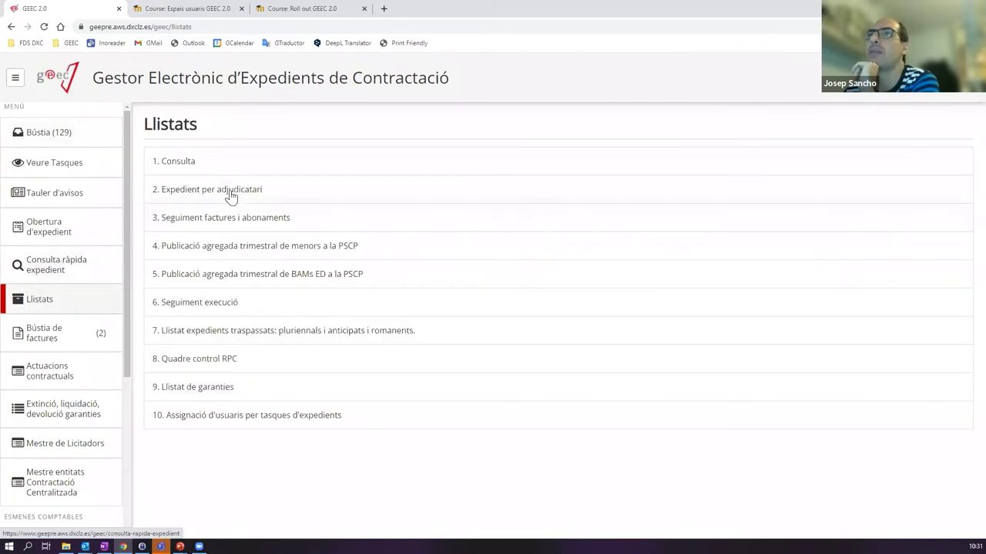
pyautogui.click(229, 190)
pyautogui.click(77, 300)
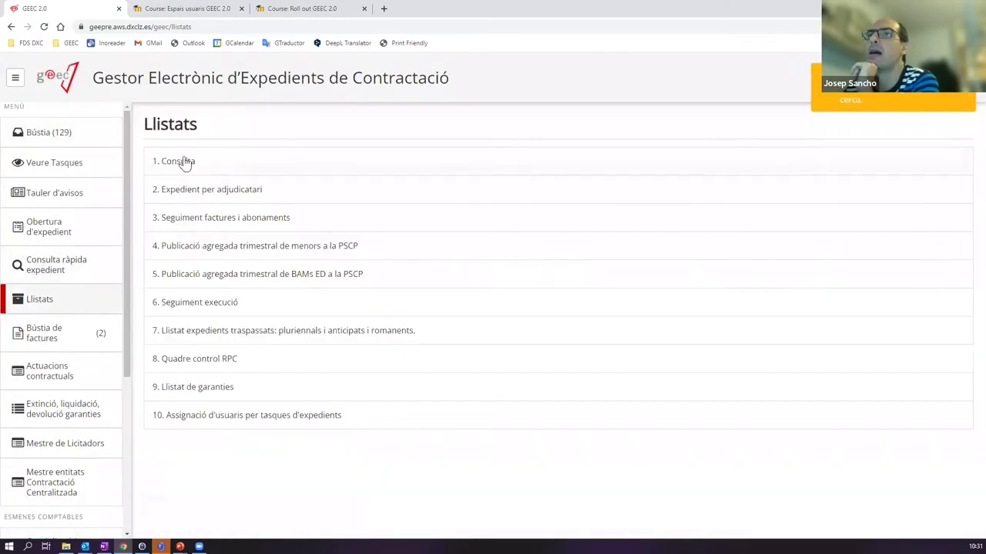
pyautogui.click(188, 162)
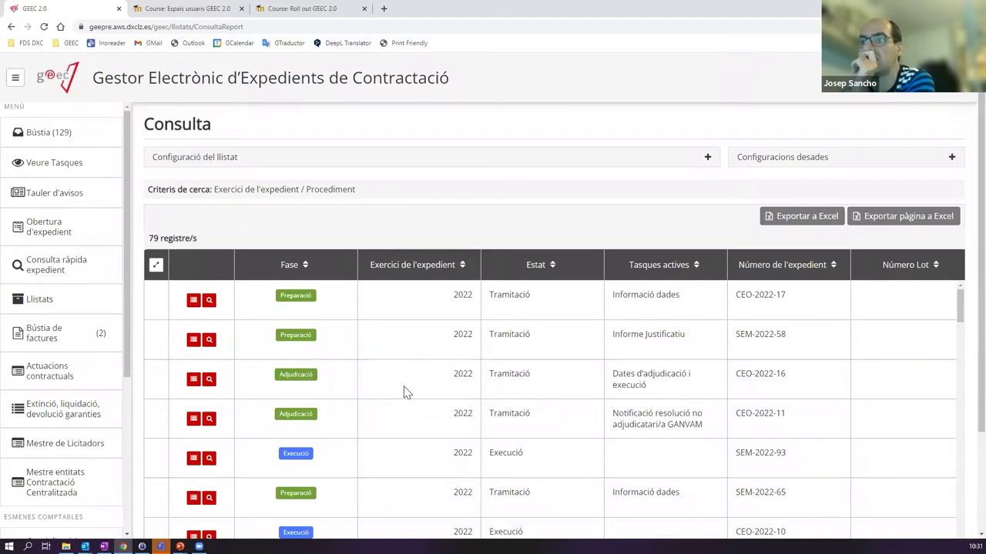
pyautogui.scroll(-10, 431, 391)
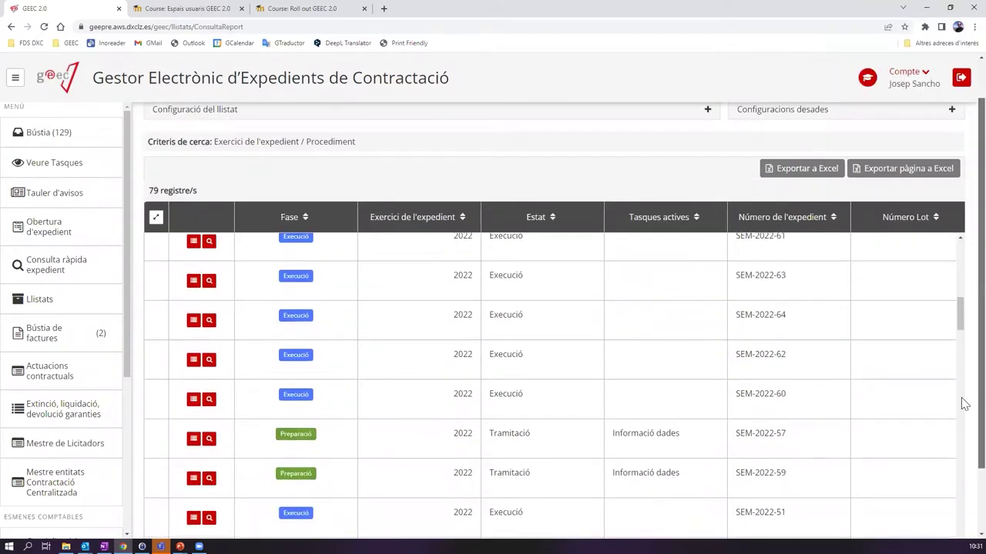
pyautogui.scroll(-2, 963, 404)
pyautogui.scroll(5, 552, 279)
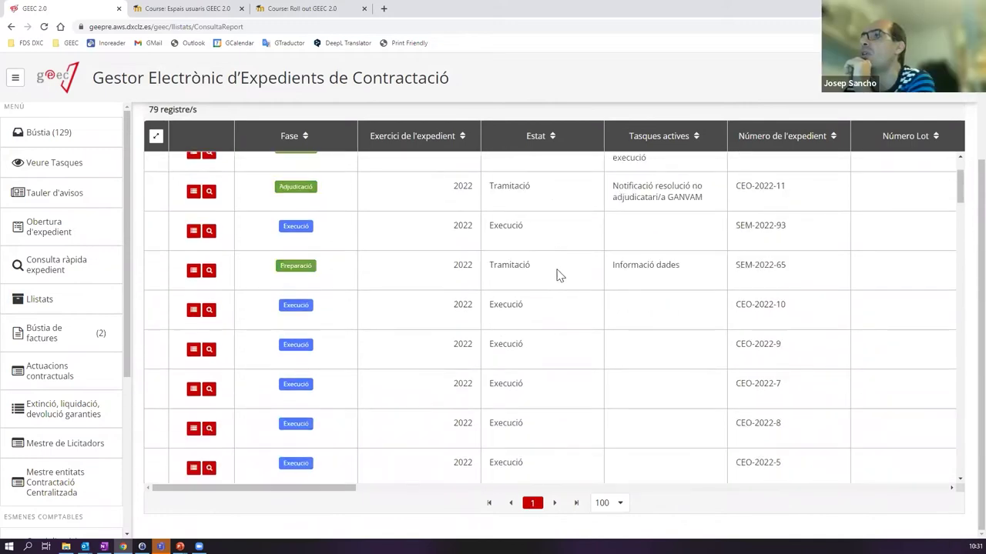
pyautogui.scroll(3, 558, 276)
pyautogui.scroll(-8, 462, 363)
pyautogui.scroll(-5, 639, 424)
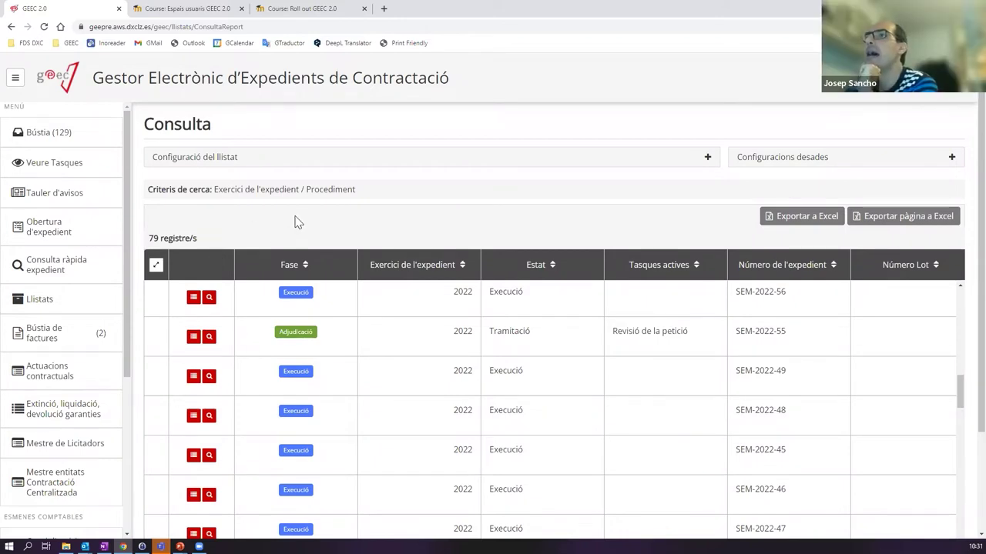
pyautogui.click(275, 158)
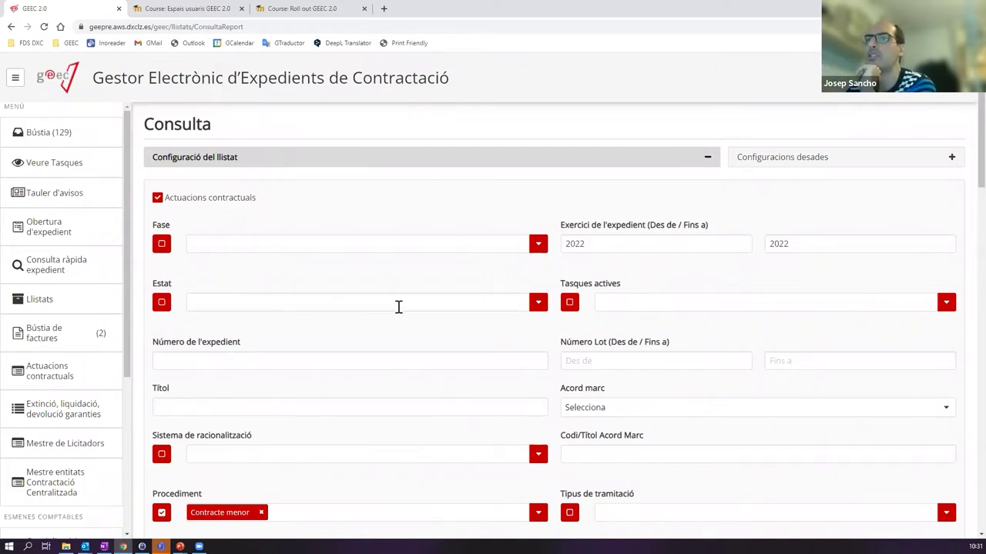
# - Look through the Unitats promotores list without choosing, then collapse the filters
pyautogui.scroll(-5, 394, 307)
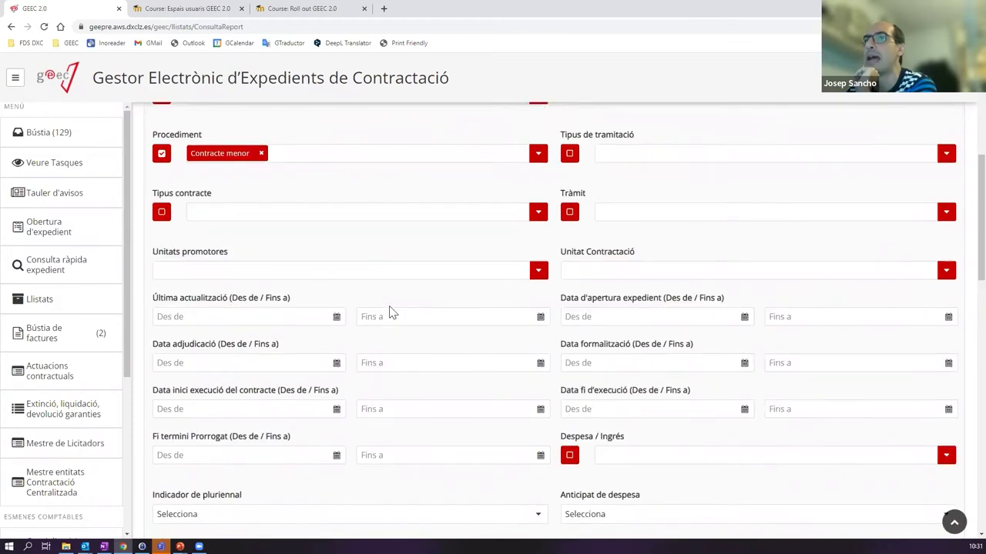
pyautogui.click(538, 272)
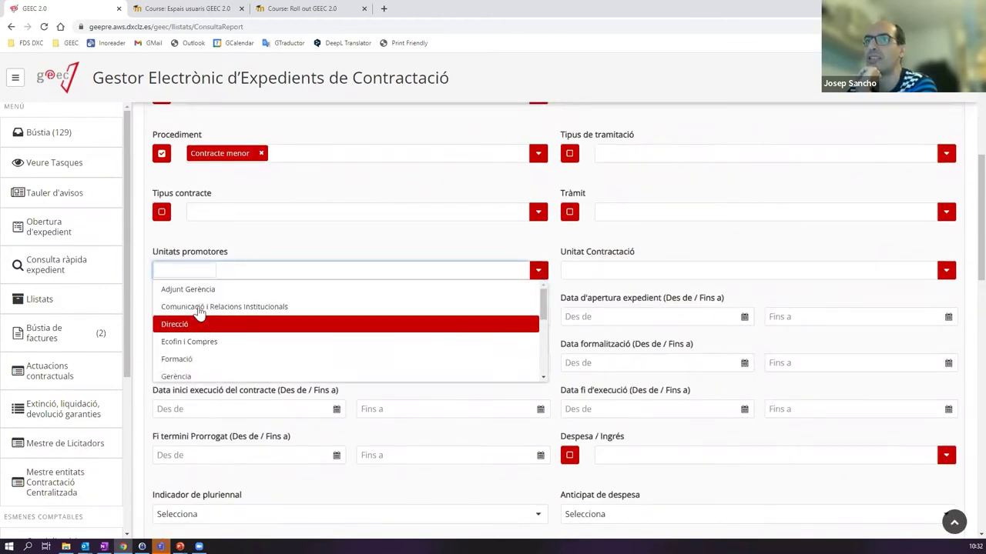
pyautogui.scroll(-5, 199, 311)
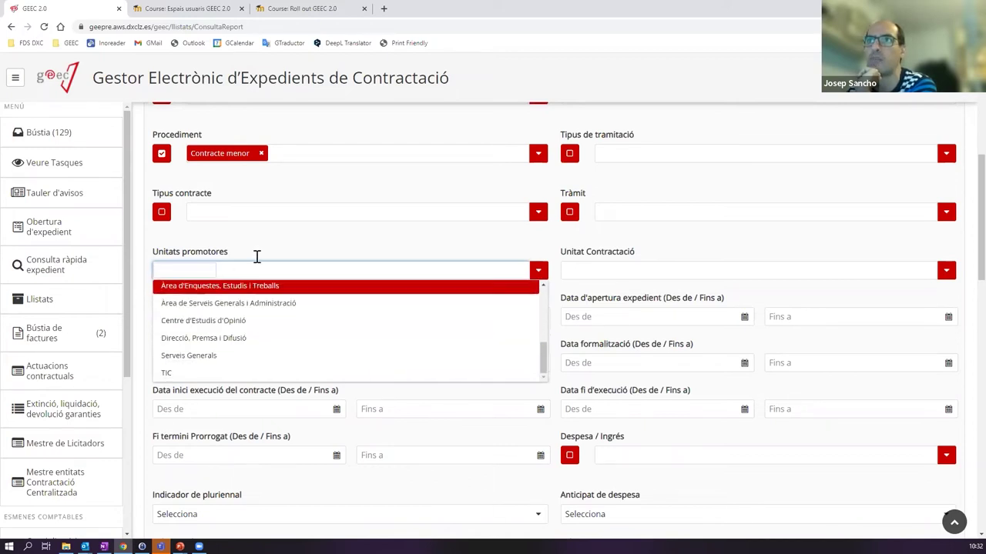
pyautogui.click(396, 260)
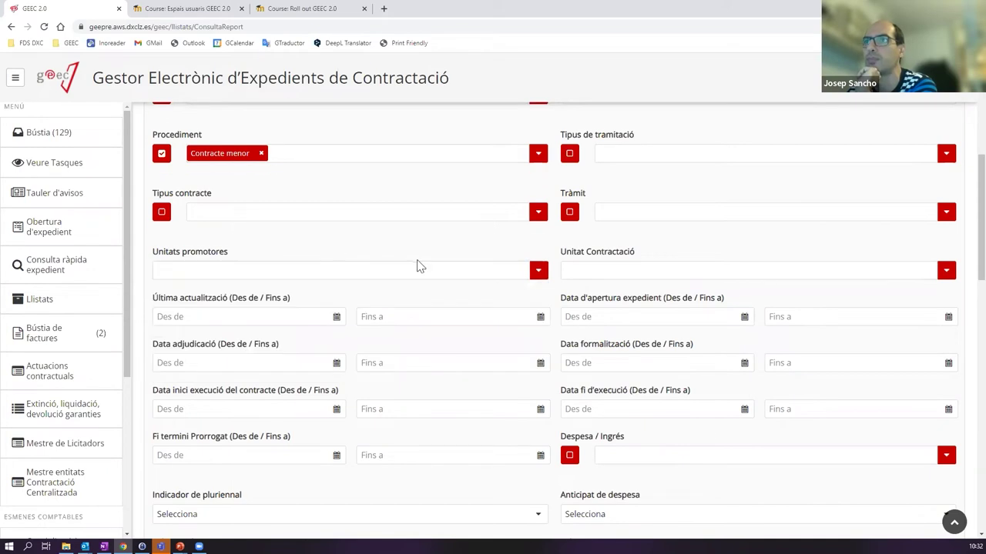
pyautogui.scroll(5, 420, 268)
pyautogui.click(368, 160)
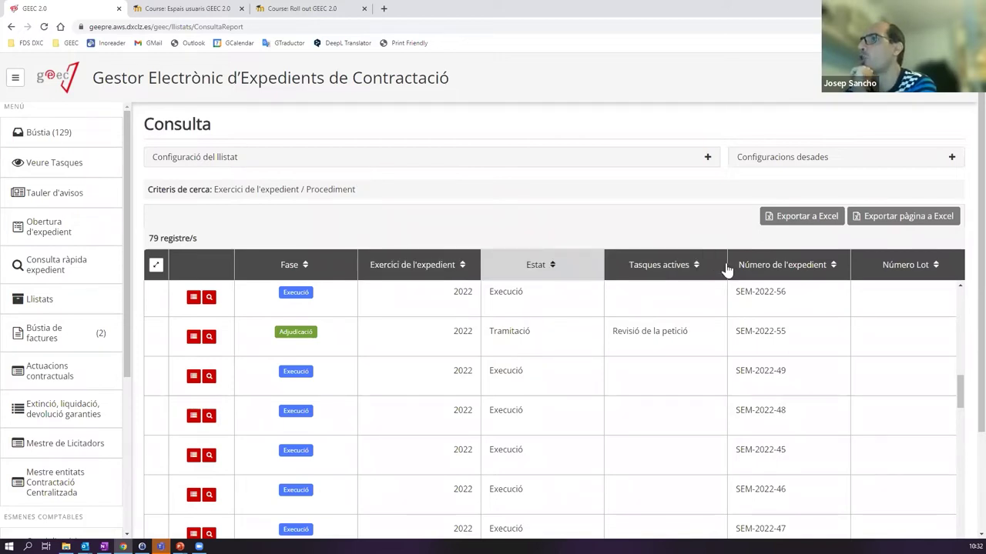
# - Add the Gestor de l'expedient column to the Consulta results
pyautogui.click(705, 158)
pyautogui.scroll(-10, 412, 299)
pyautogui.scroll(-10, 264, 425)
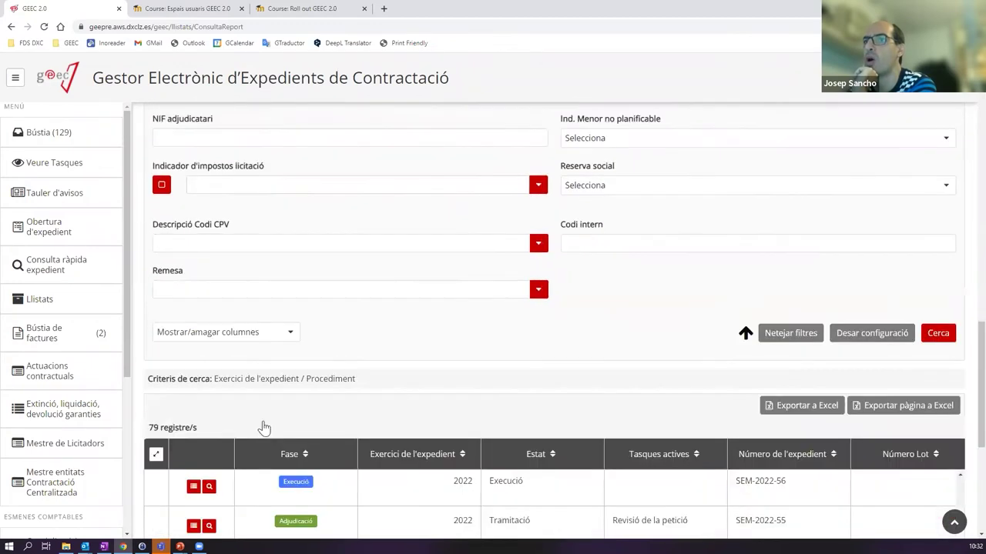
pyautogui.scroll(5, 231, 308)
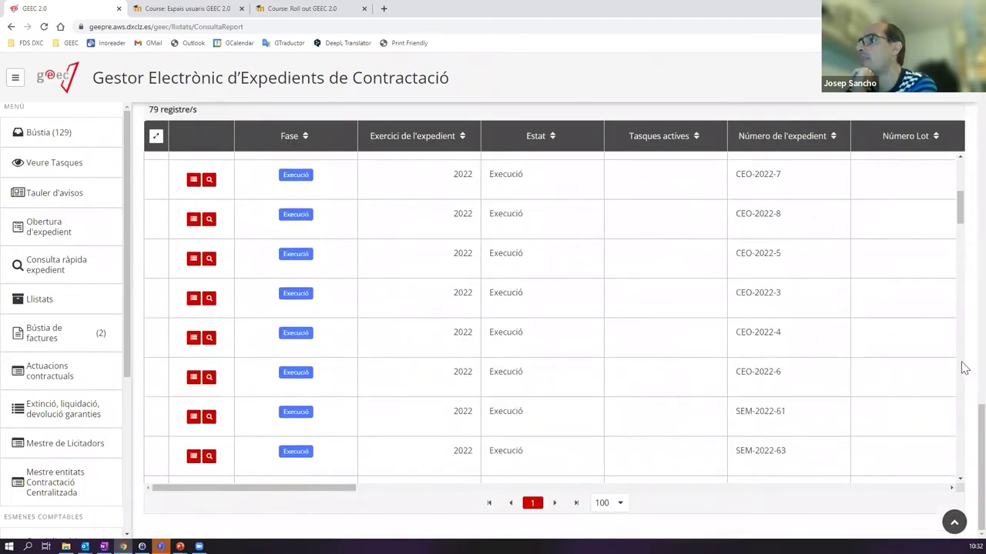
pyautogui.moveTo(981, 424); pyautogui.dragTo(980, 345)
pyautogui.click(267, 321)
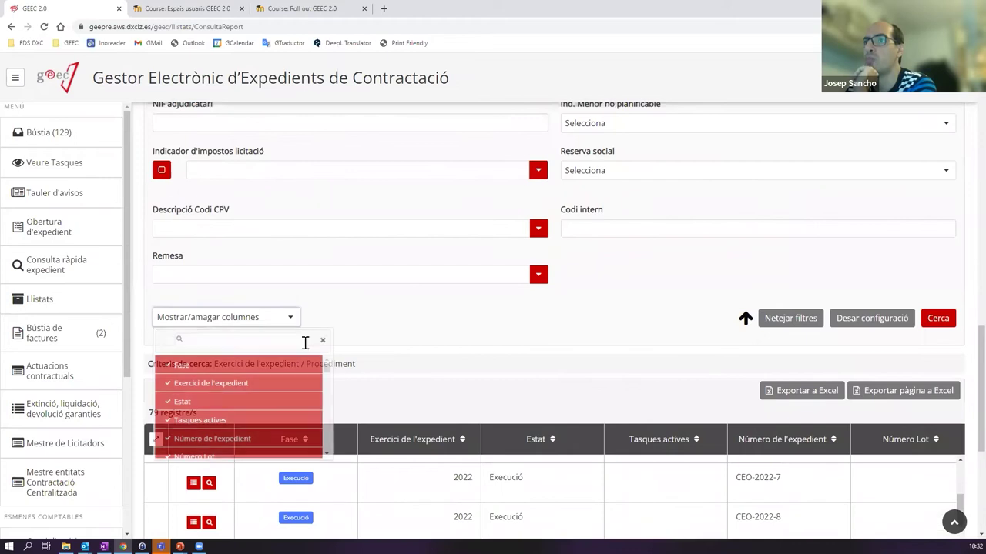
pyautogui.moveTo(330, 370); pyautogui.dragTo(327, 455)
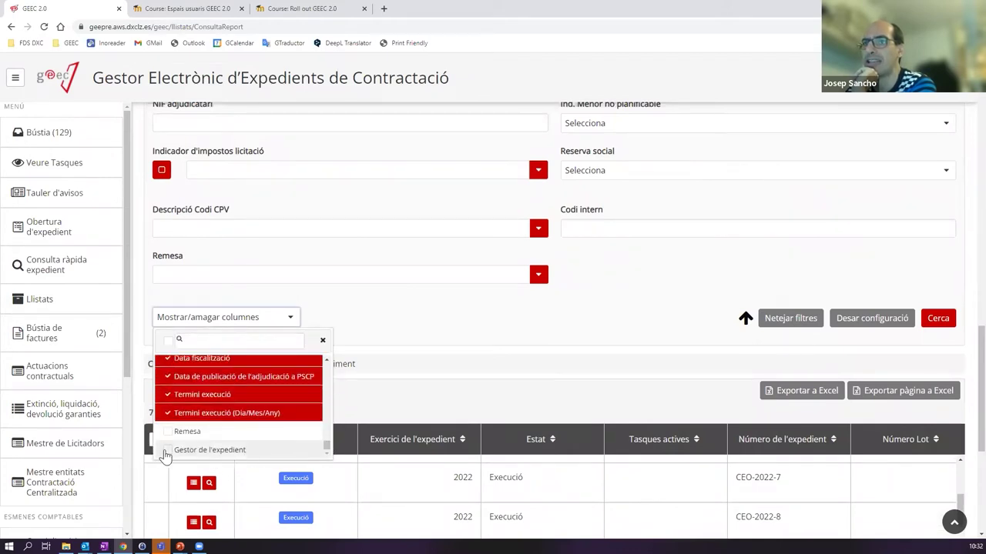
pyautogui.click(170, 450)
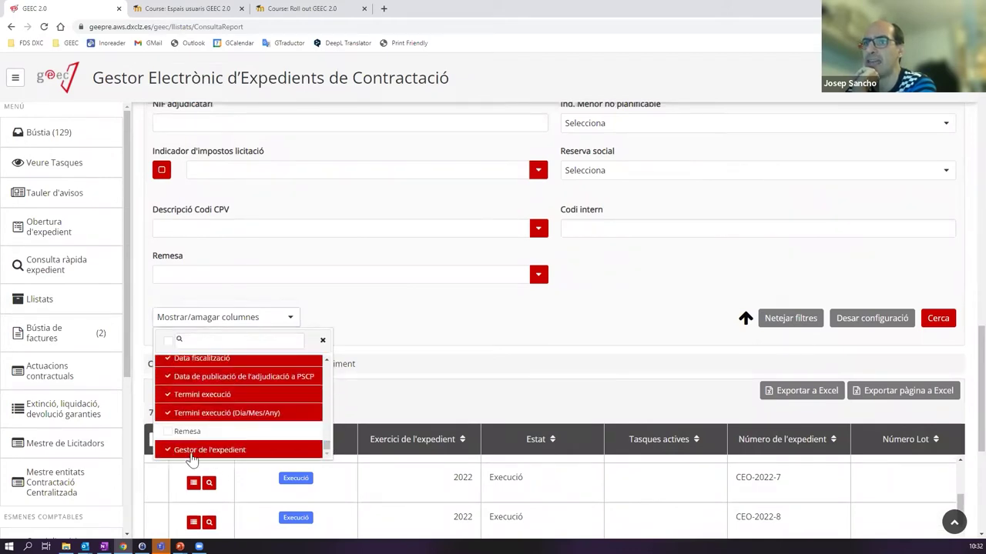
pyautogui.click(860, 307)
# - Close the Desar configuració dialog and display the saved configuration 'Menors del 2022'
pyautogui.click(856, 320)
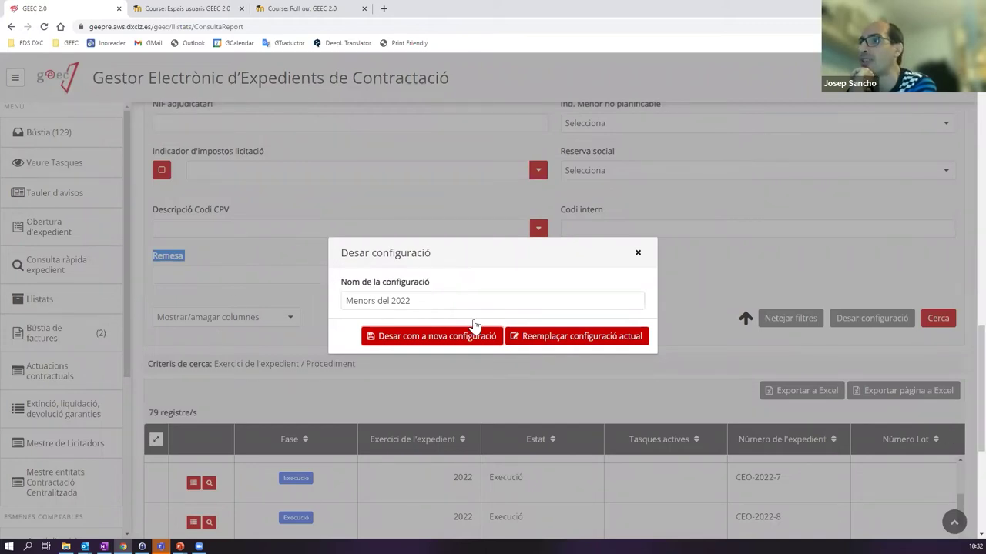
pyautogui.click(637, 254)
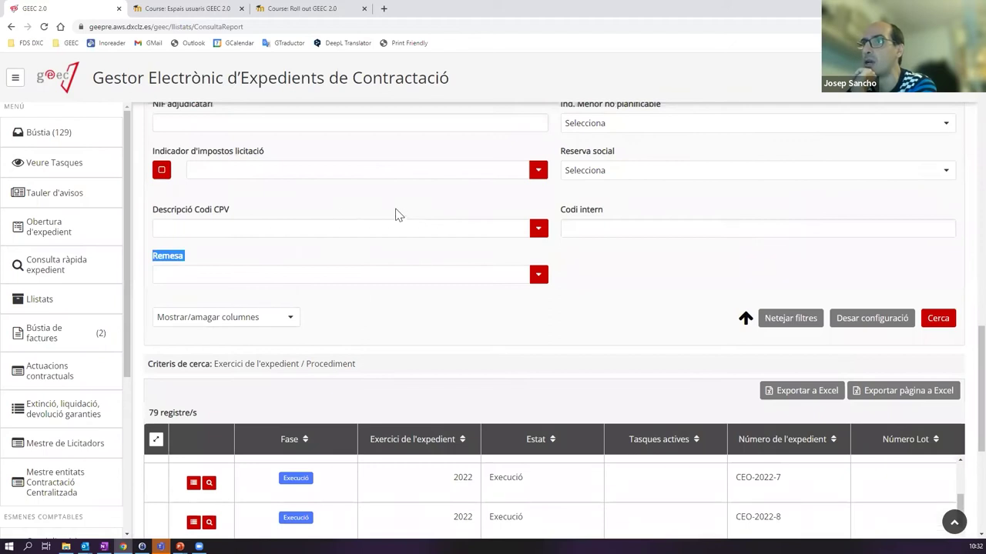
pyautogui.scroll(4, 427, 229)
pyautogui.scroll(-3, 422, 362)
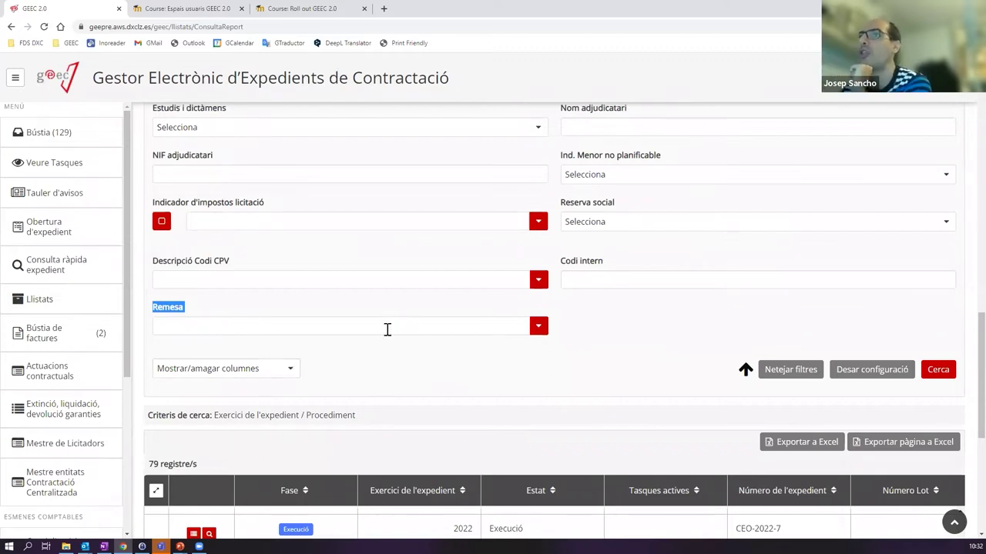
pyautogui.scroll(10, 704, 362)
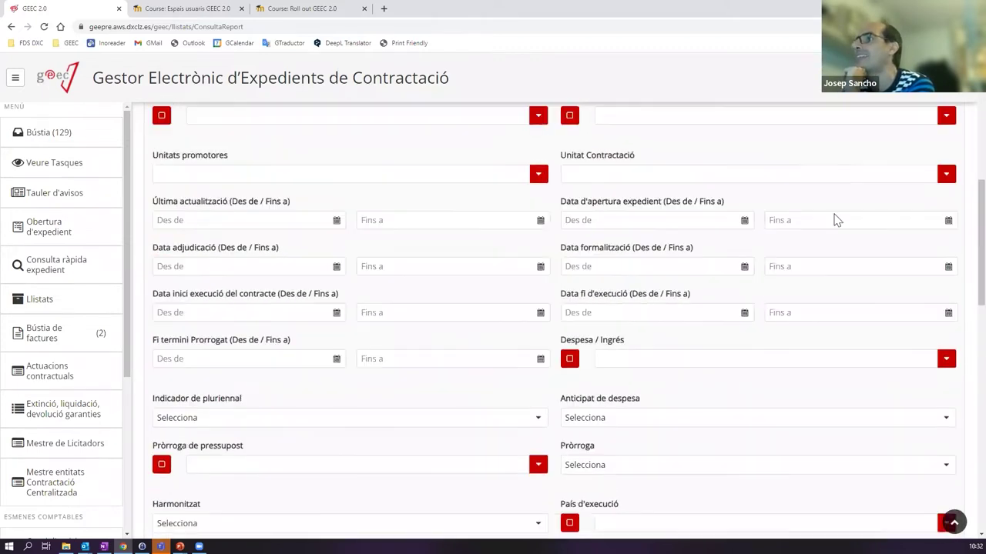
pyautogui.click(829, 163)
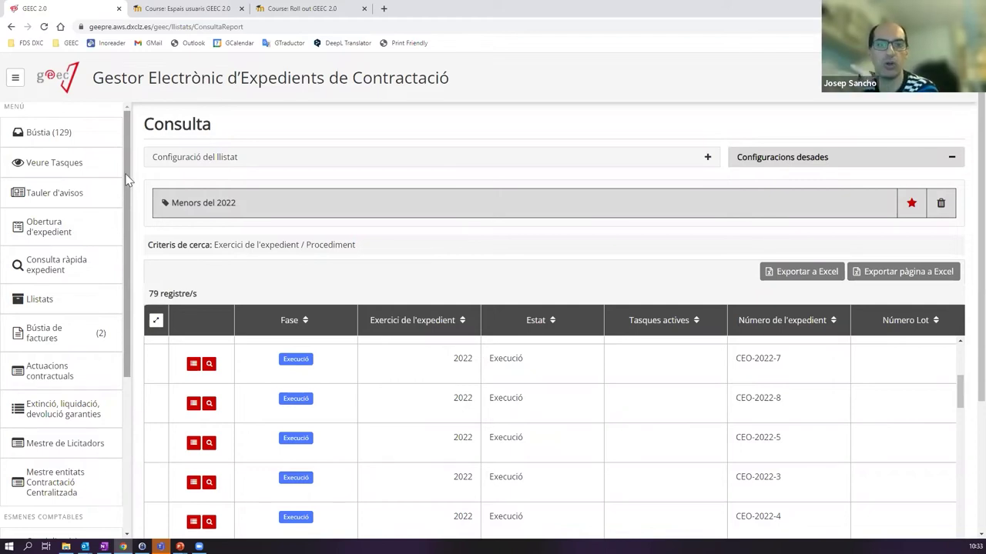
# - Search the Bústia for CEO-2022-17 to list its Informació dades task
pyautogui.click(67, 142)
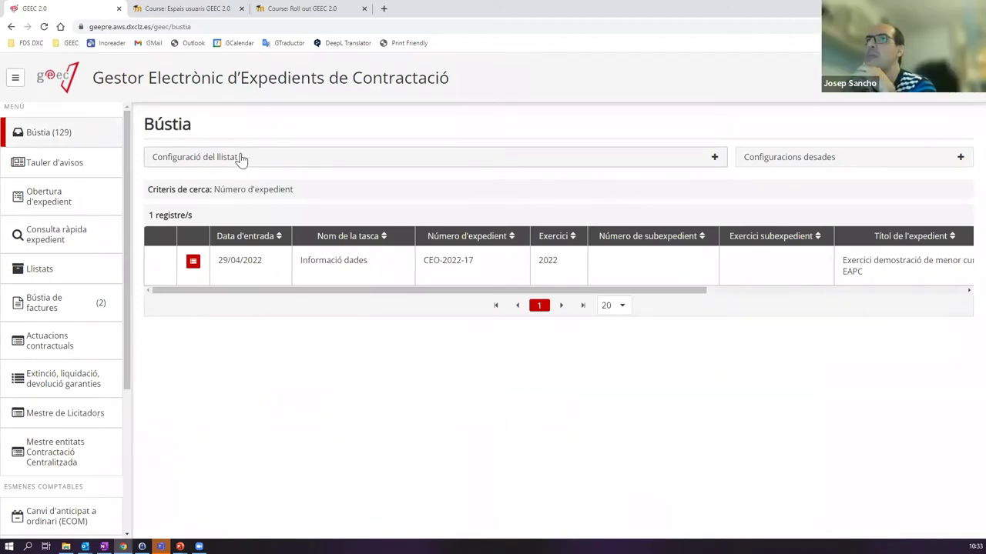
pyautogui.click(270, 159)
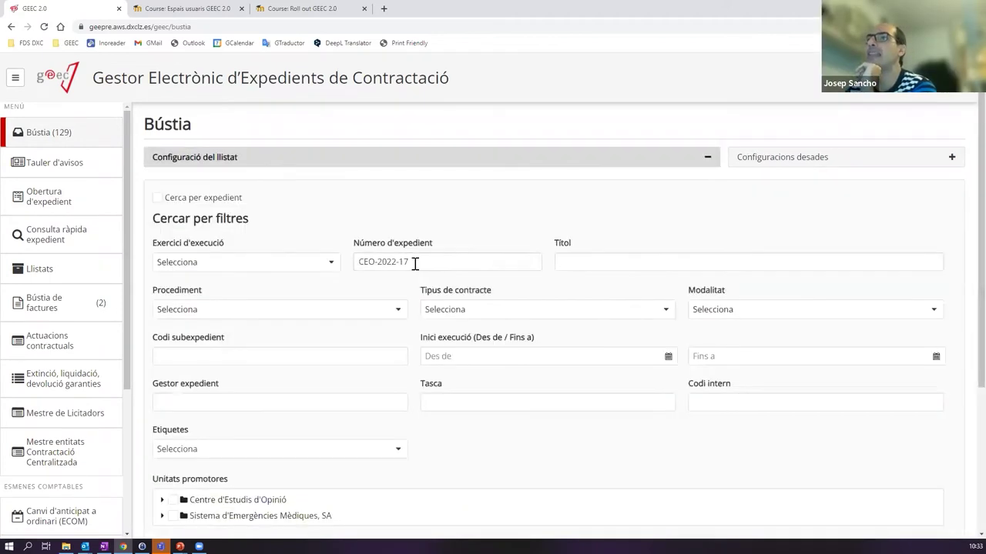
pyautogui.moveTo(406, 264); pyautogui.dragTo(342, 269)
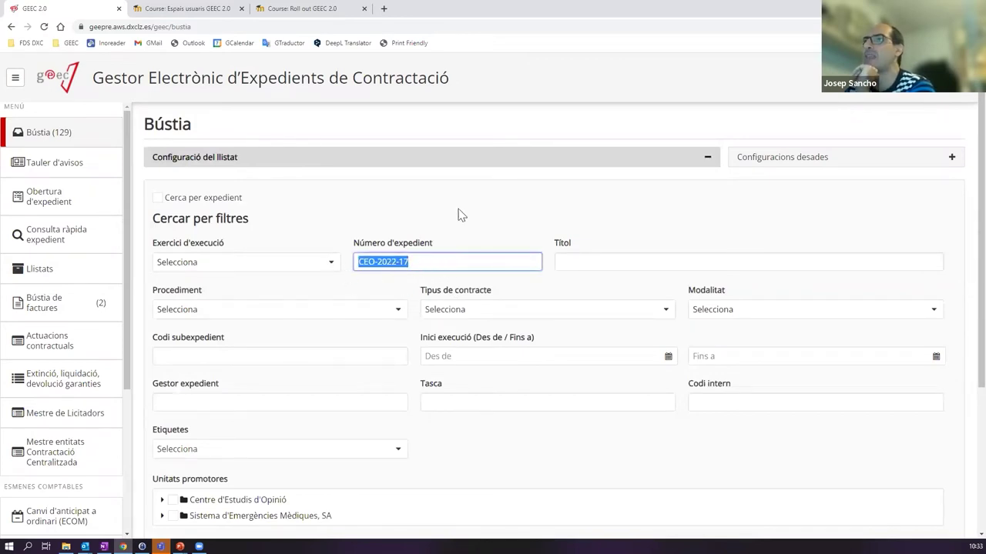
pyautogui.click(485, 163)
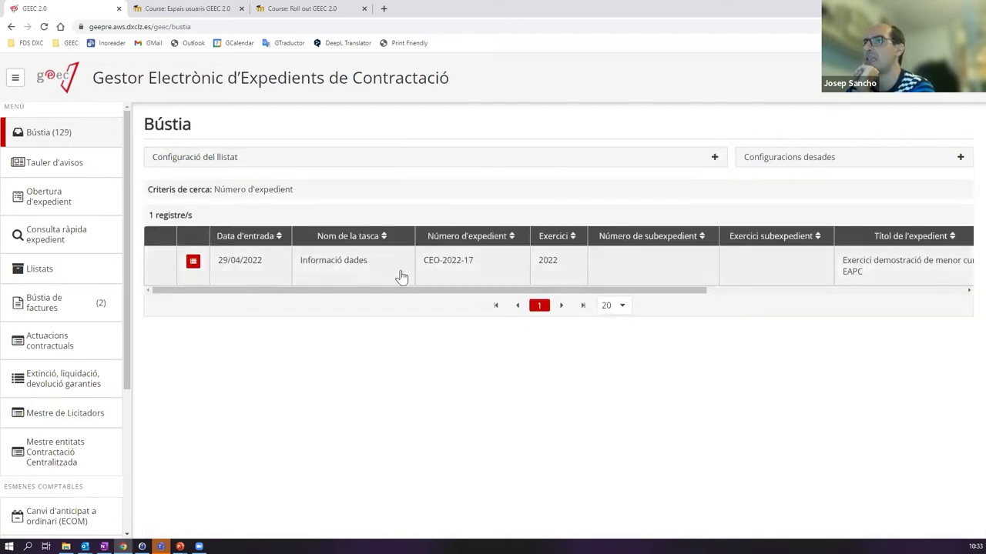
pyautogui.click(370, 160)
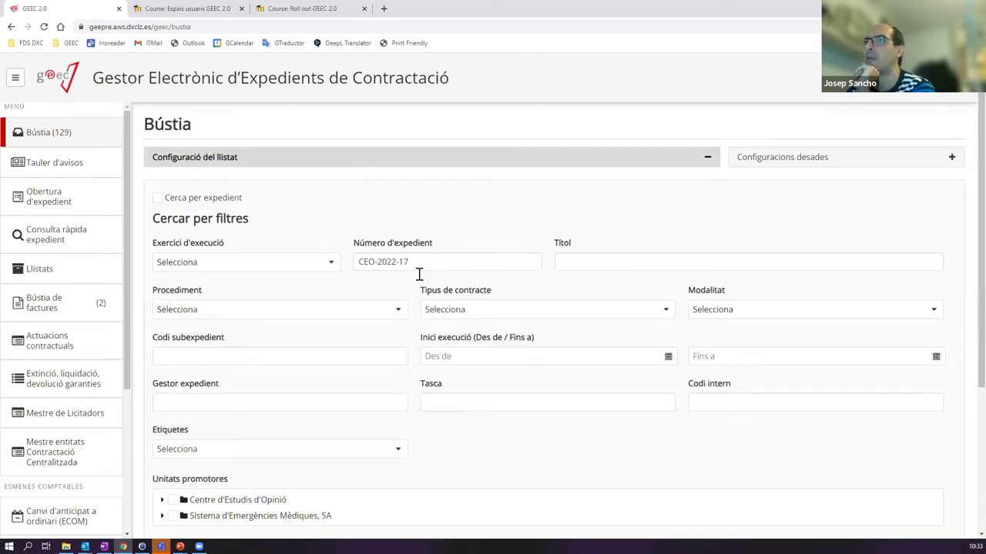
pyautogui.moveTo(423, 260); pyautogui.dragTo(336, 266)
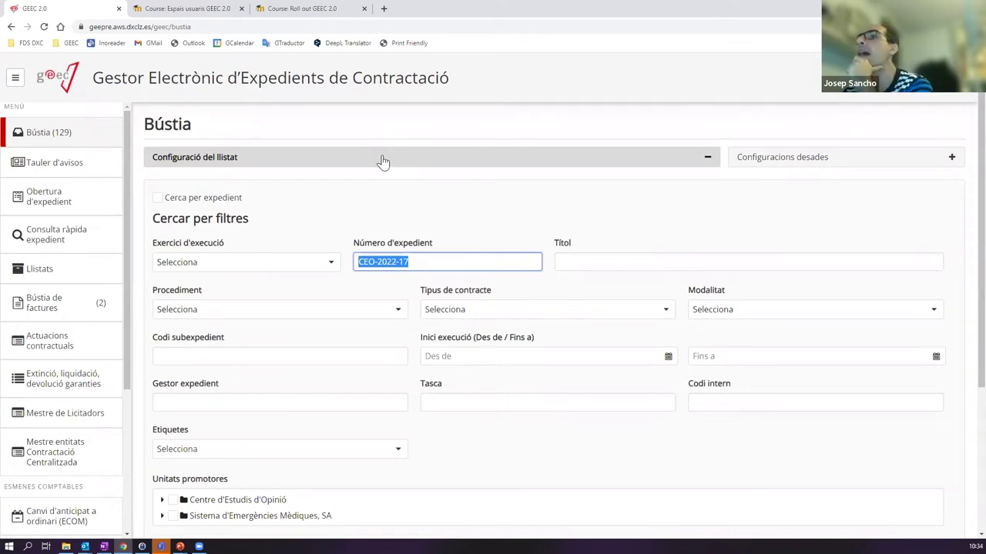
pyautogui.click(382, 161)
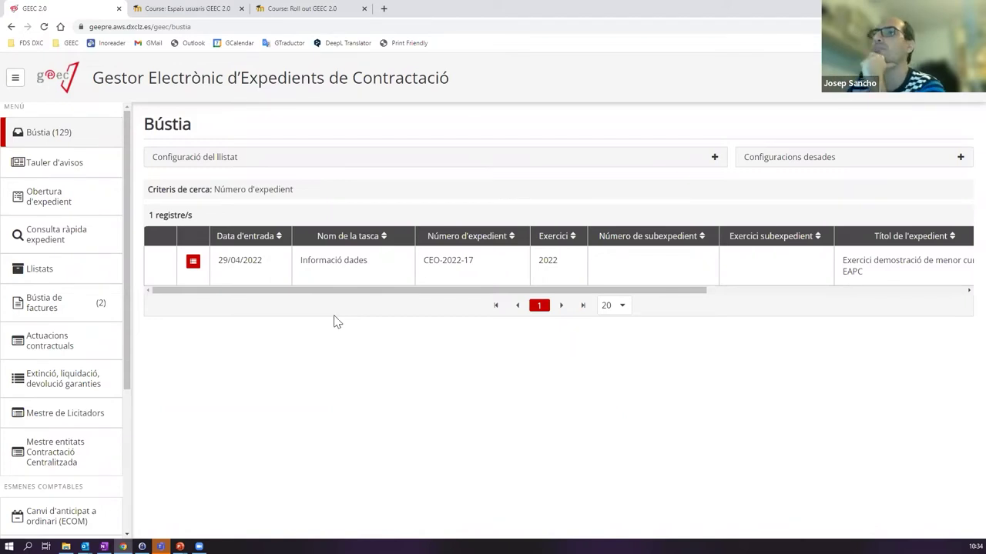
# - Open CEO-2022-17's Informació dades and view its status: Fase Preparació, accumulated amounts 0,00
pyautogui.click(312, 274)
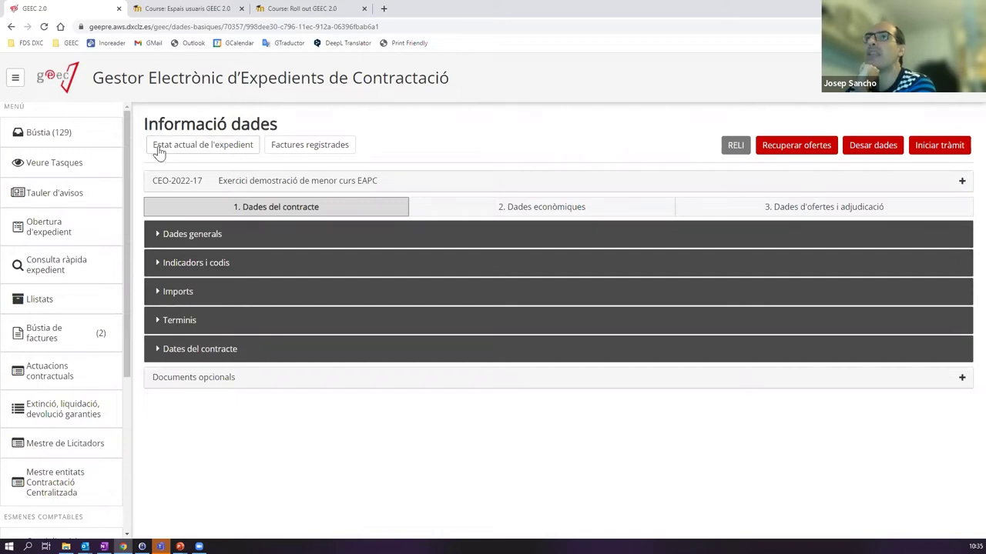
pyautogui.click(215, 151)
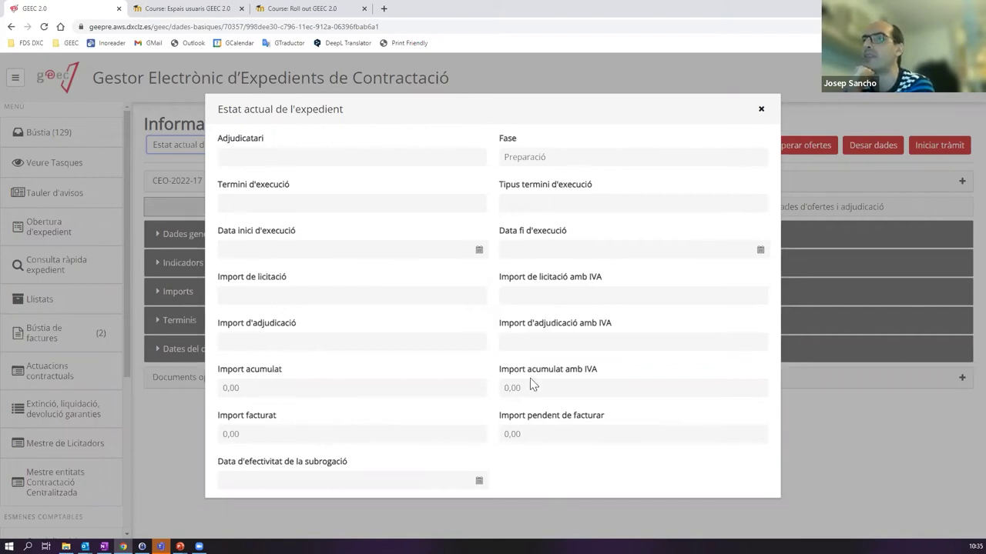
pyautogui.click(760, 110)
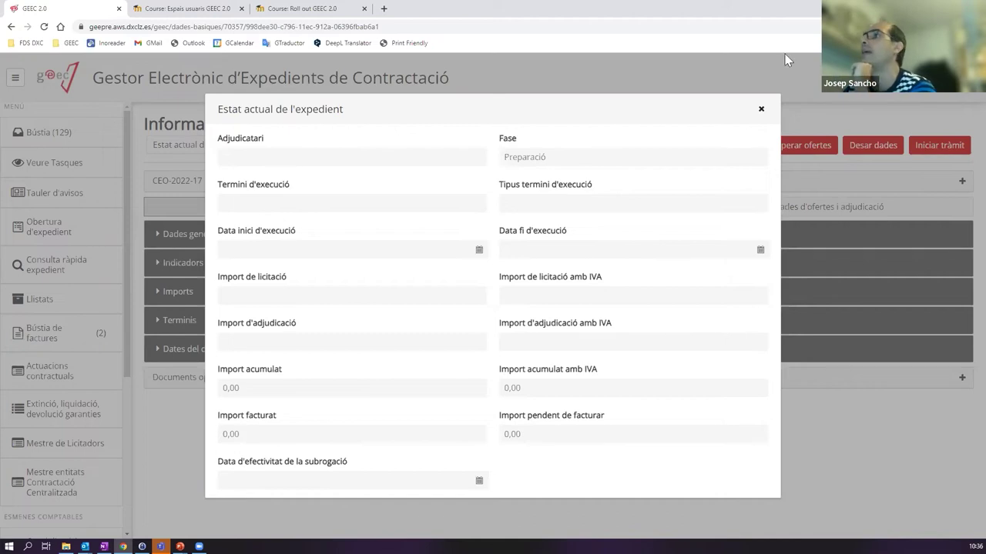
# - Close the status panel, check the empty Factures registrades list, and close it
pyautogui.click(761, 108)
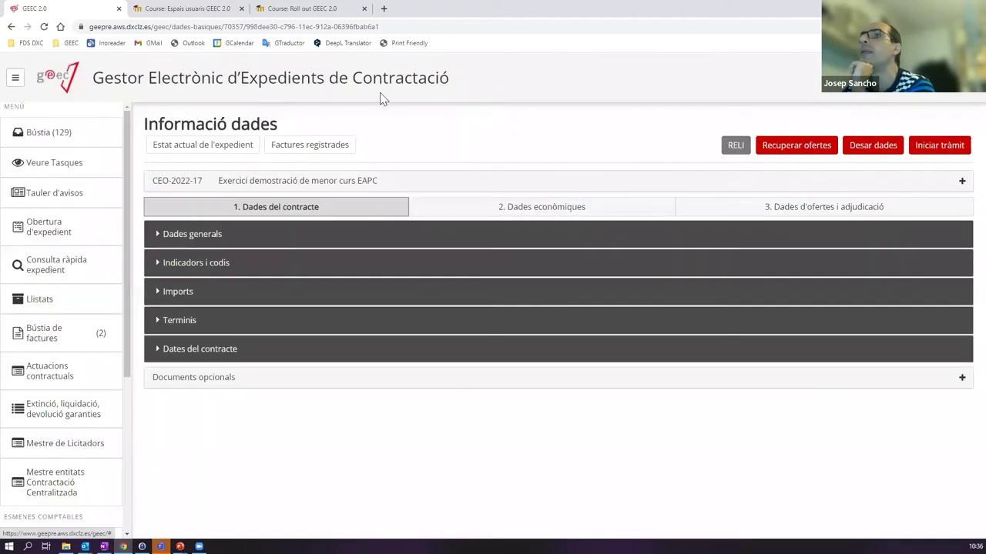
pyautogui.click(307, 151)
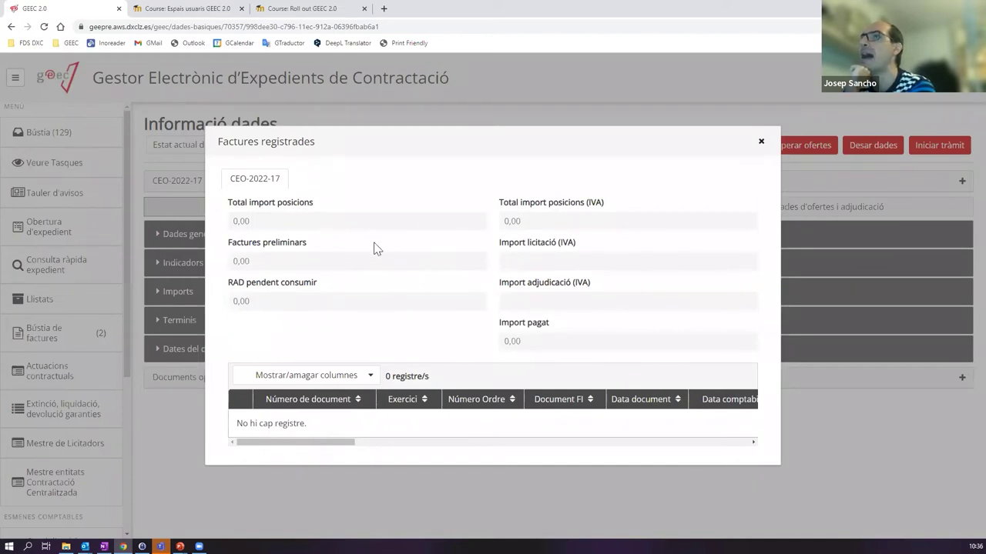
pyautogui.click(761, 142)
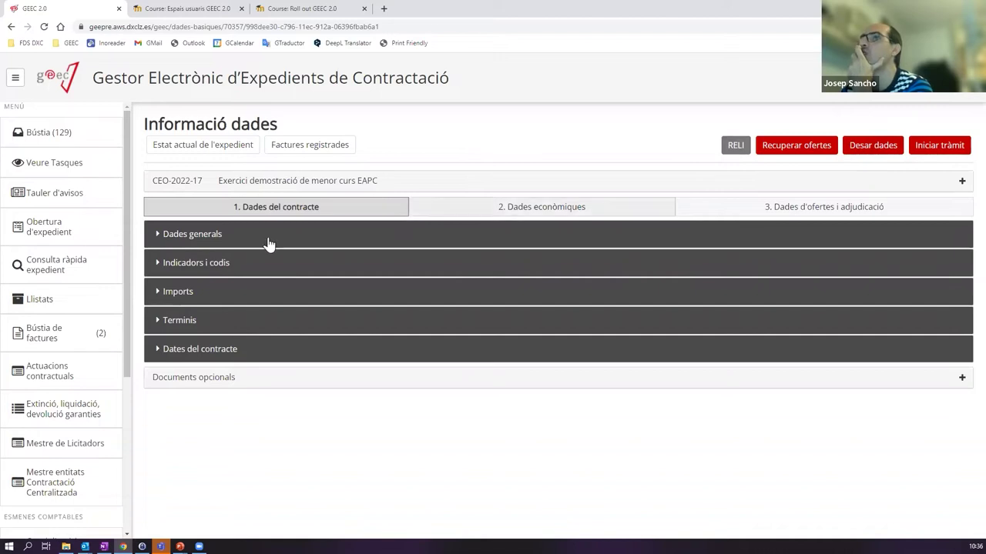
pyautogui.click(311, 266)
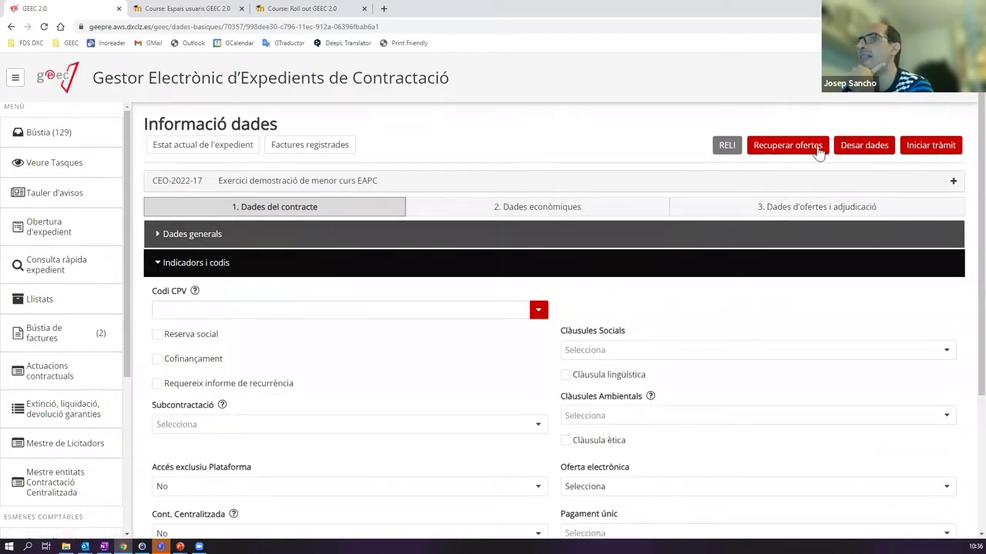
pyautogui.click(301, 265)
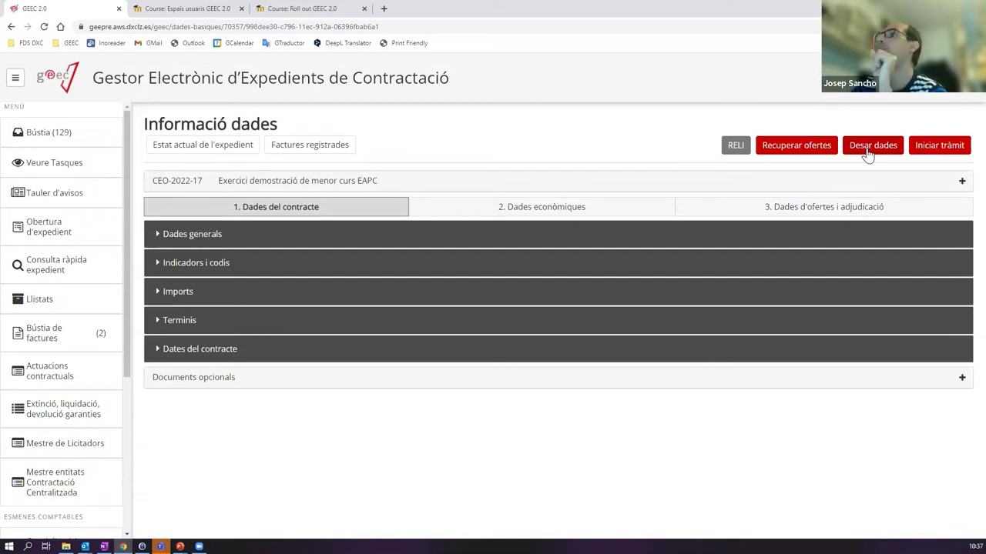
# - Attempt Desar dades, dismiss the Tipus de Contracte/Modalitat error, and briefly expand the expedient header
pyautogui.click(871, 146)
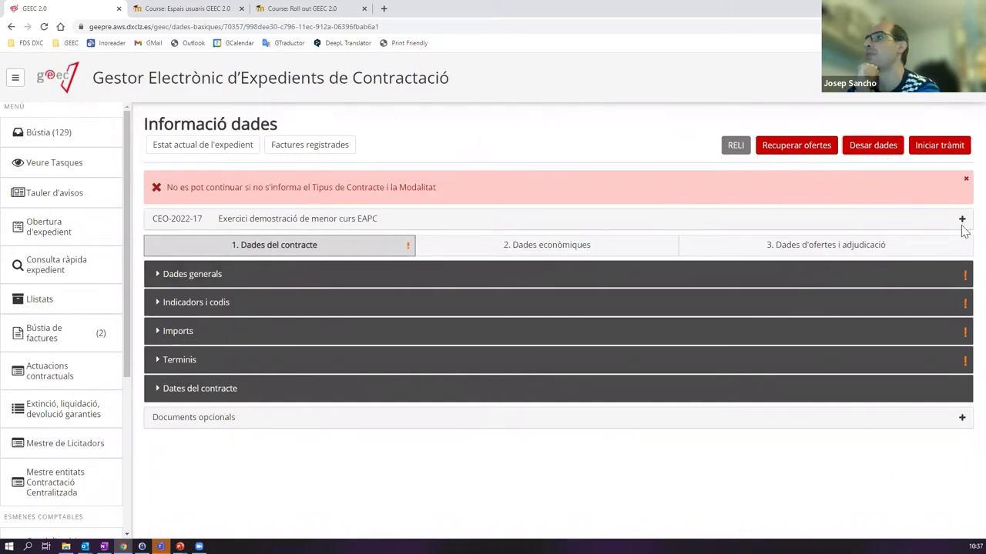
pyautogui.click(966, 180)
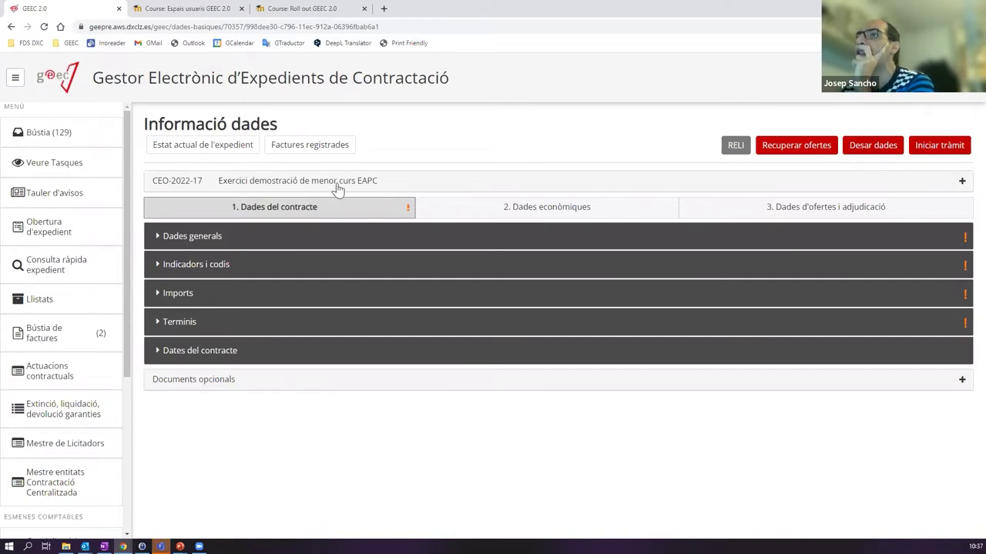
pyautogui.click(346, 185)
pyautogui.click(954, 181)
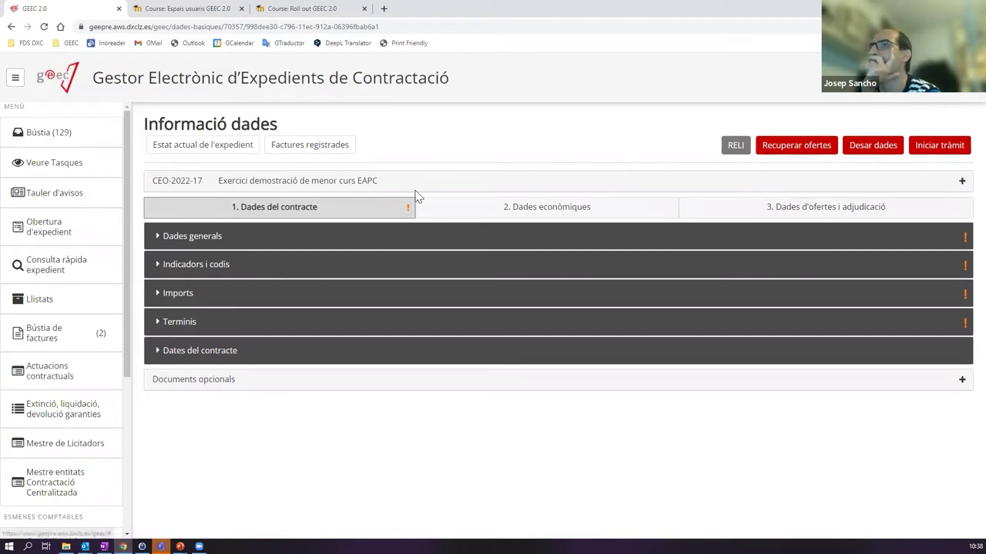
# - Expand the CEO-2022-17 header to review the expedient's title and object details
pyautogui.click(688, 188)
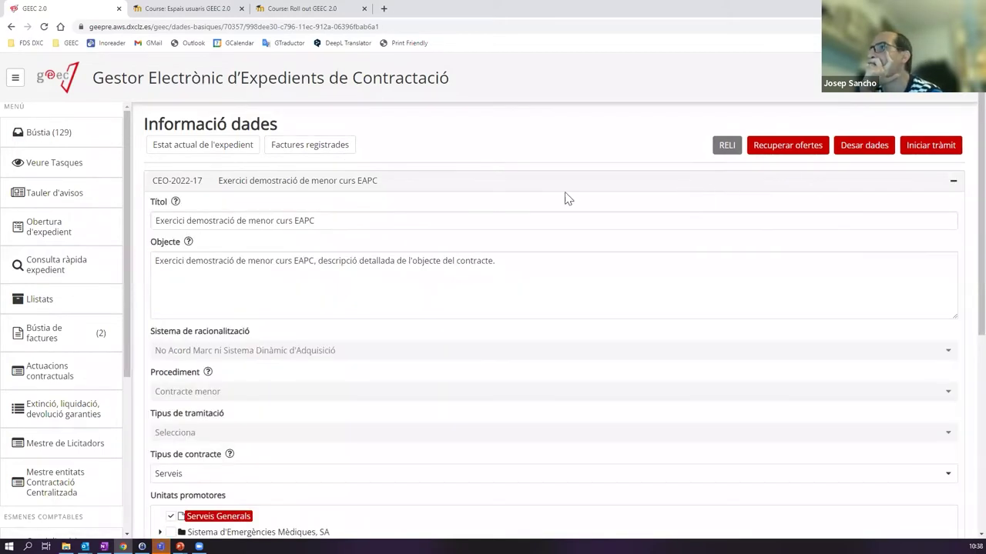
pyautogui.click(304, 189)
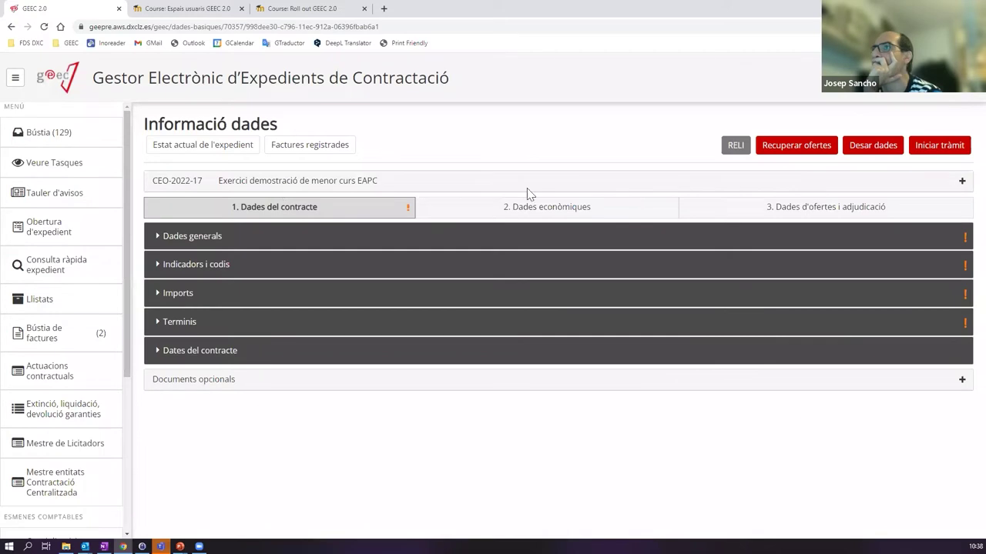
pyautogui.click(251, 188)
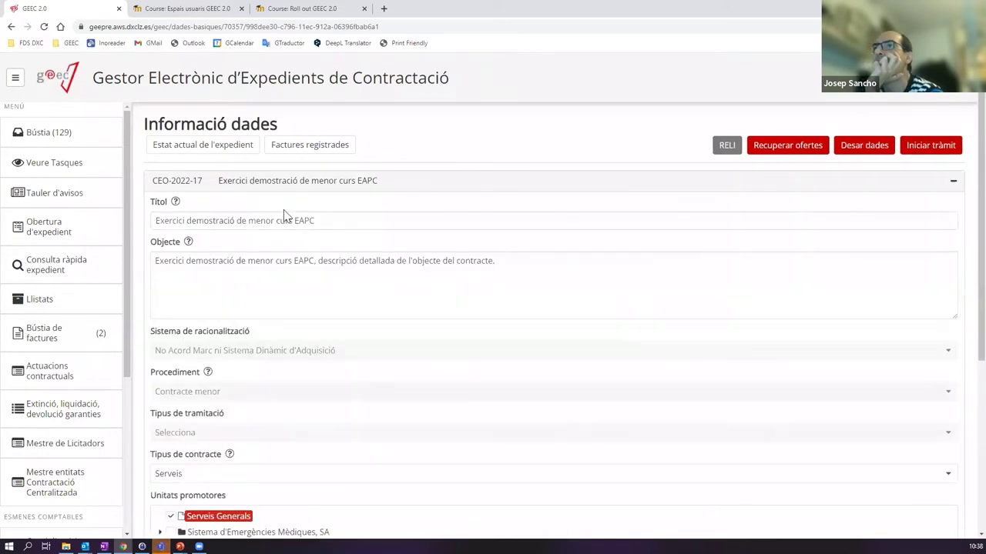
pyautogui.scroll(-3, 284, 211)
pyautogui.scroll(-3, 253, 238)
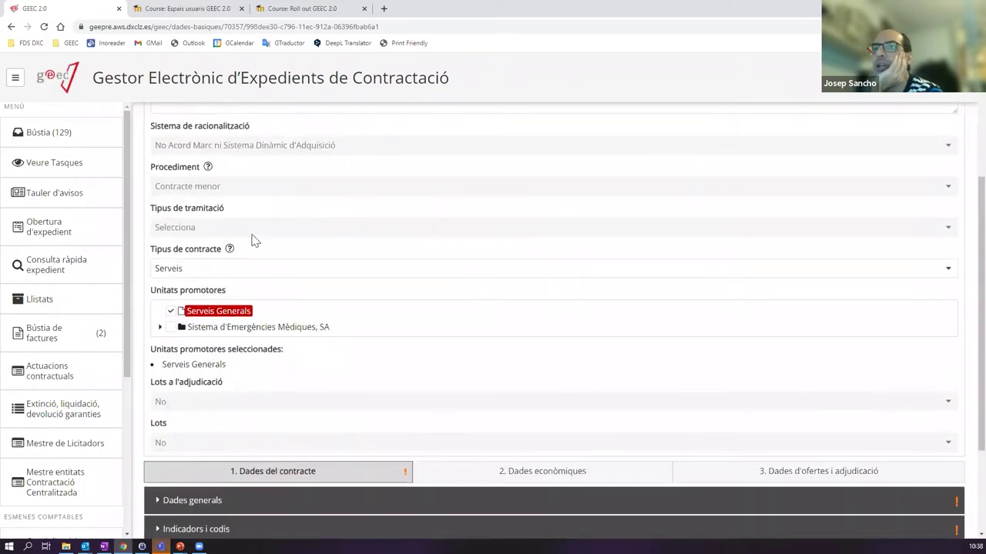
pyautogui.scroll(4, 253, 238)
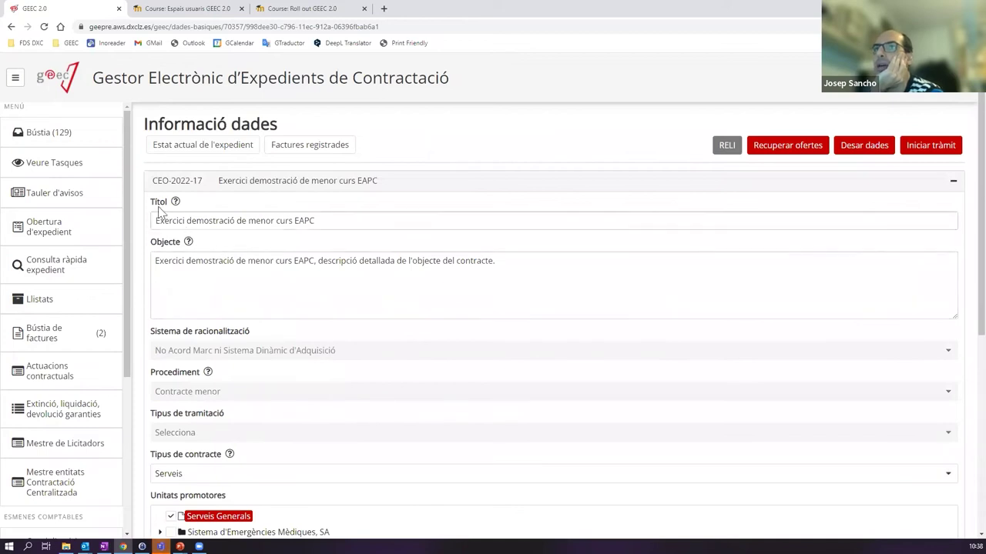
pyautogui.scroll(-2, 232, 284)
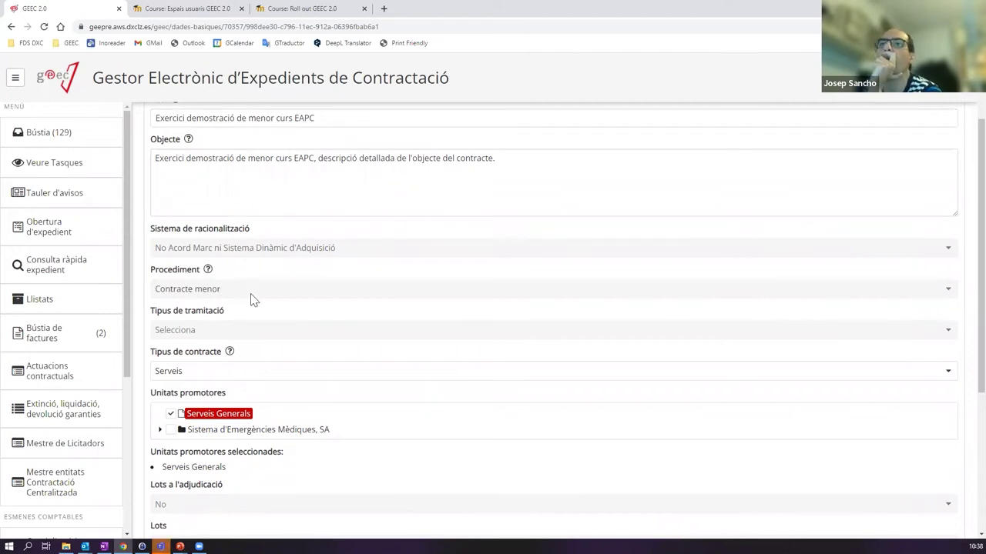
pyautogui.scroll(2, 332, 268)
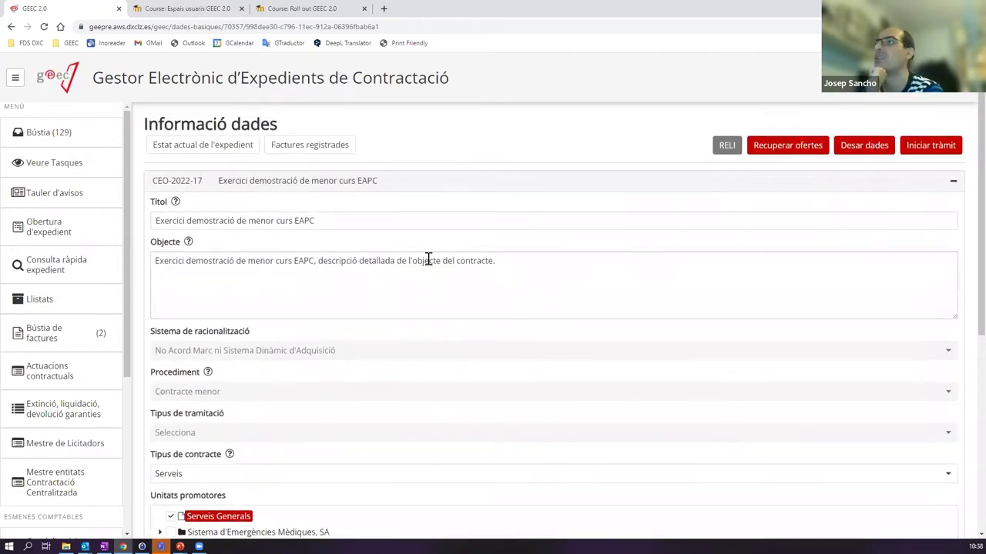
pyautogui.scroll(-1, 218, 386)
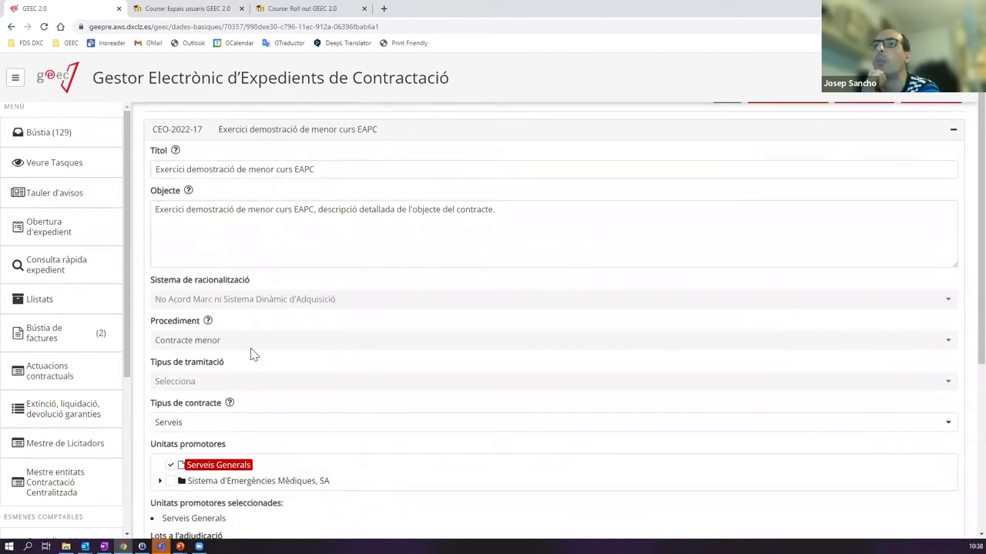
# - Set the Tipus de contracte dropdown to Serveis
pyautogui.click(234, 423)
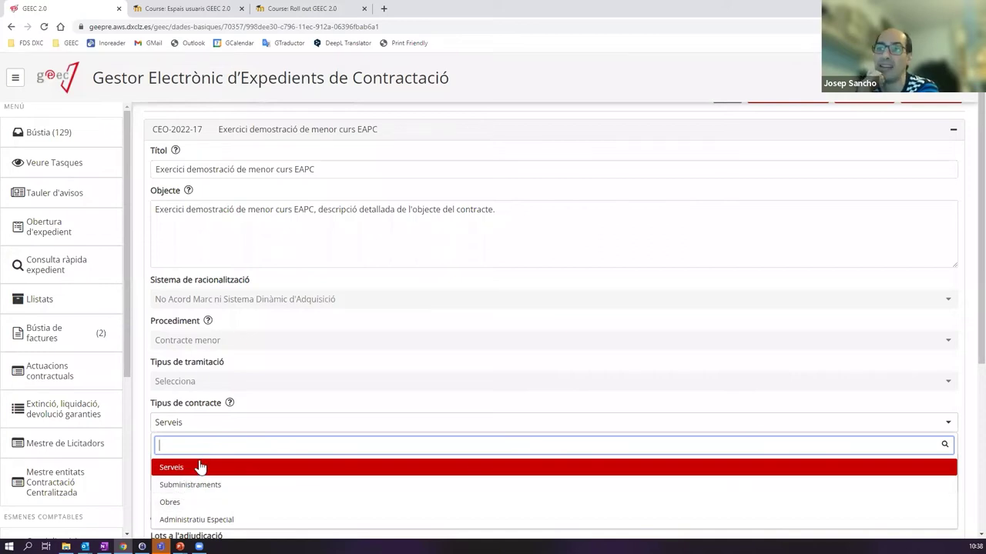
pyautogui.scroll(1, 286, 282)
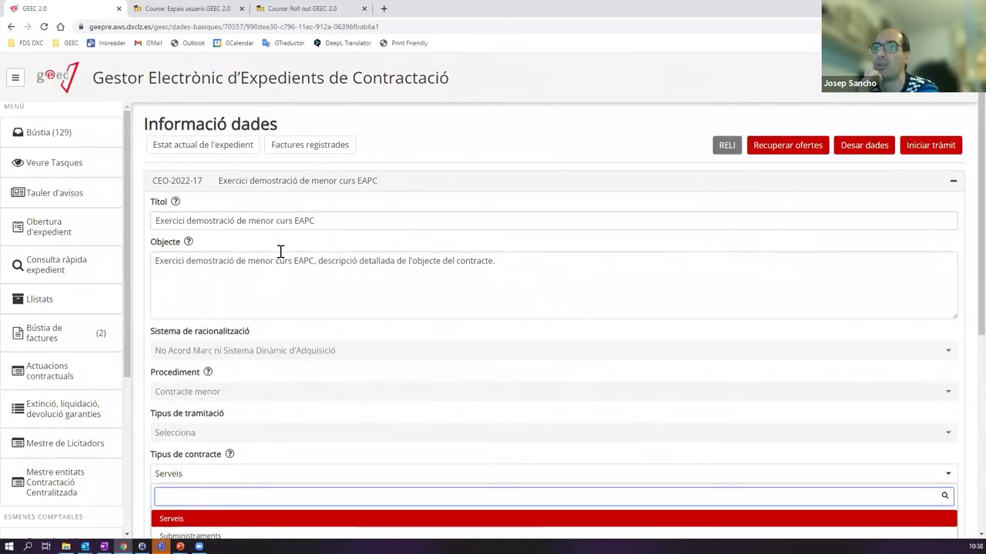
pyautogui.scroll(-4, 282, 254)
pyautogui.scroll(1, 237, 305)
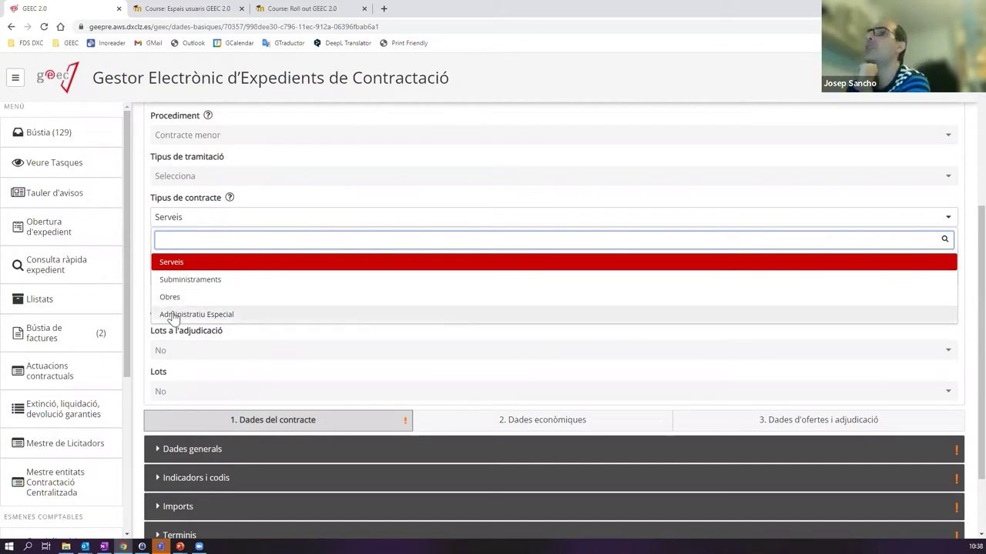
pyautogui.scroll(3, 269, 241)
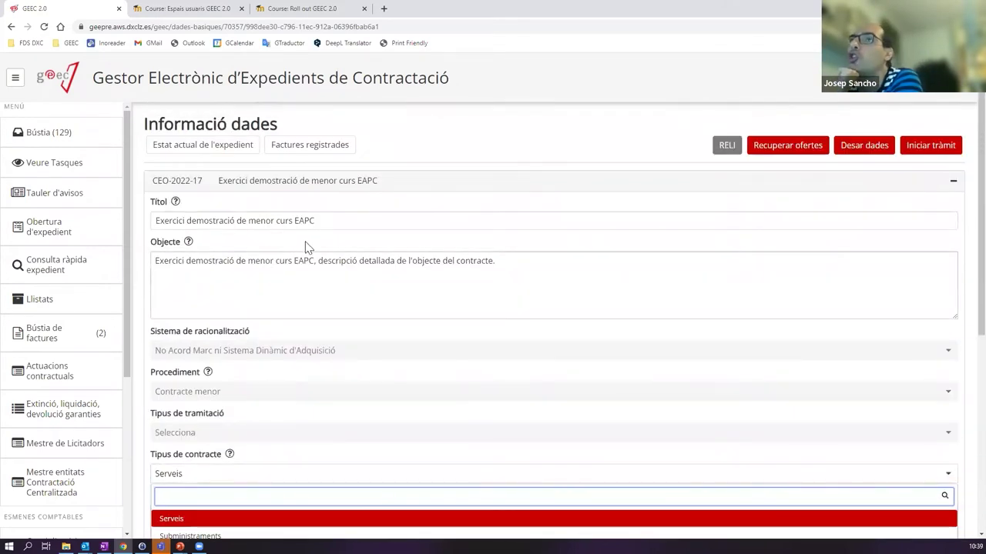
pyautogui.scroll(-1, 308, 231)
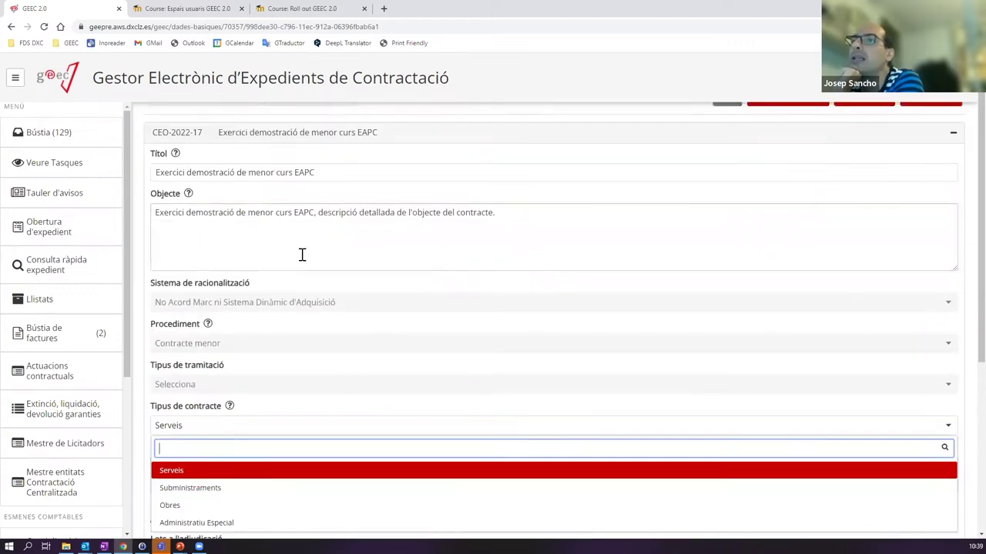
pyautogui.scroll(-4, 268, 372)
pyautogui.scroll(5, 268, 373)
pyautogui.scroll(-3, 275, 299)
pyautogui.scroll(3, 262, 334)
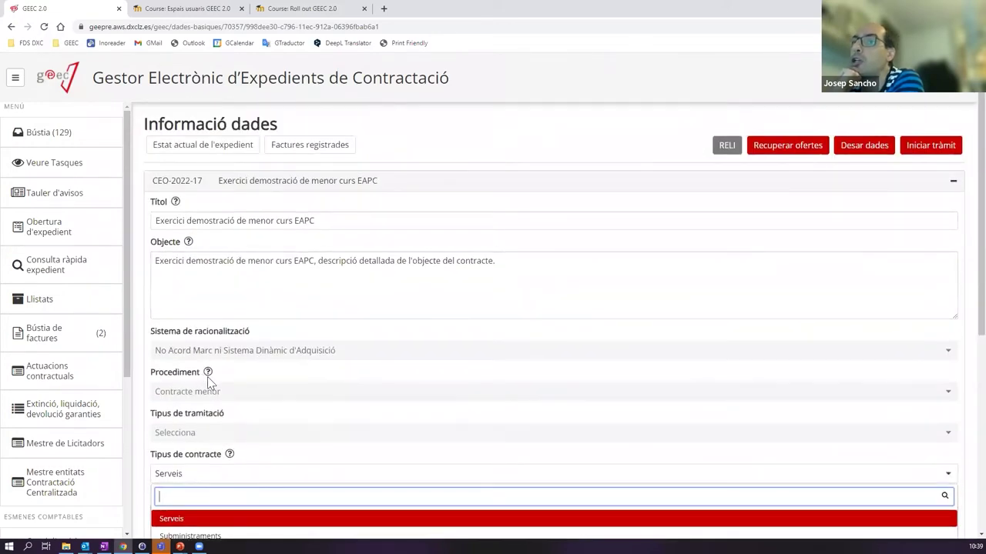
pyautogui.scroll(-2, 235, 378)
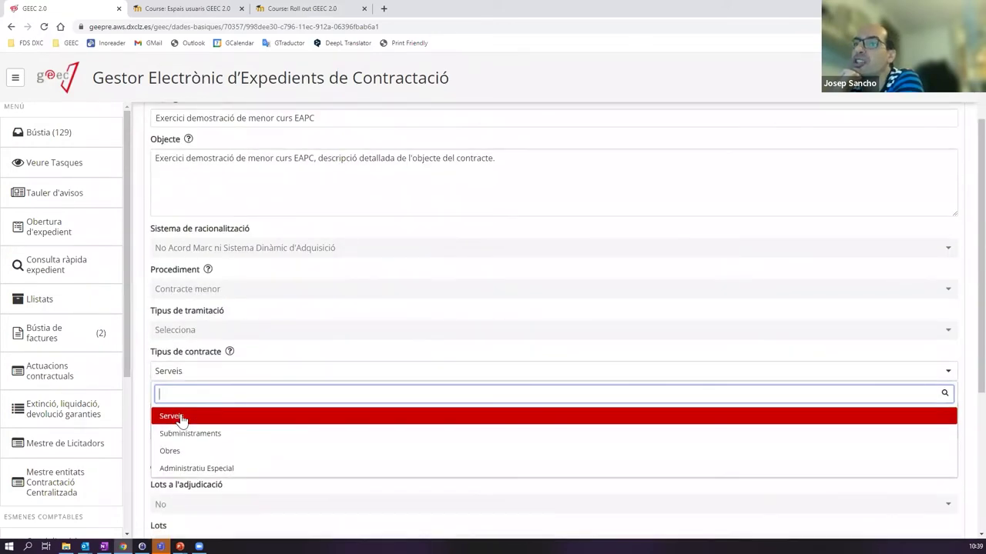
pyautogui.click(171, 416)
pyautogui.scroll(2, 259, 345)
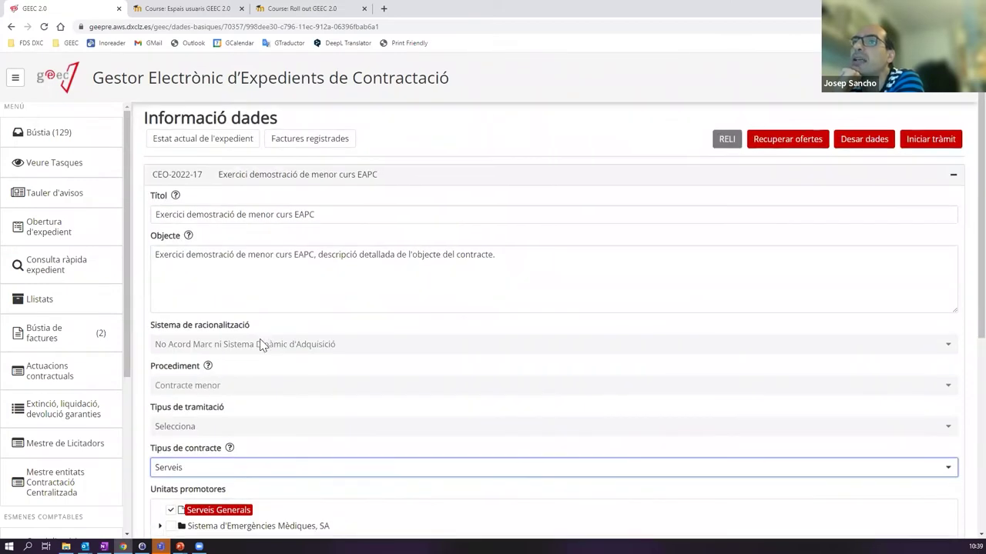
pyautogui.scroll(-1, 260, 346)
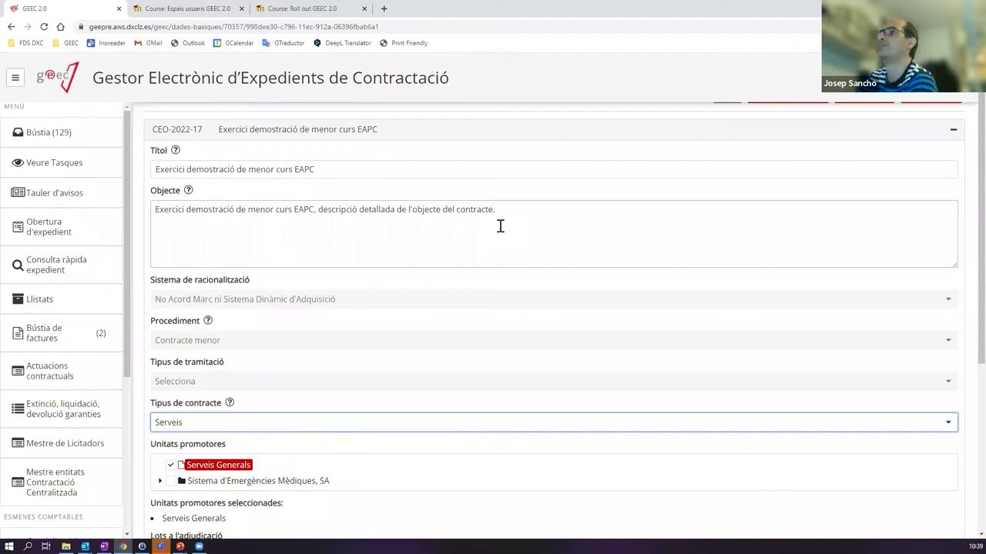
# - Collapse the contract title block and expand the Dades generals section
pyautogui.click(280, 141)
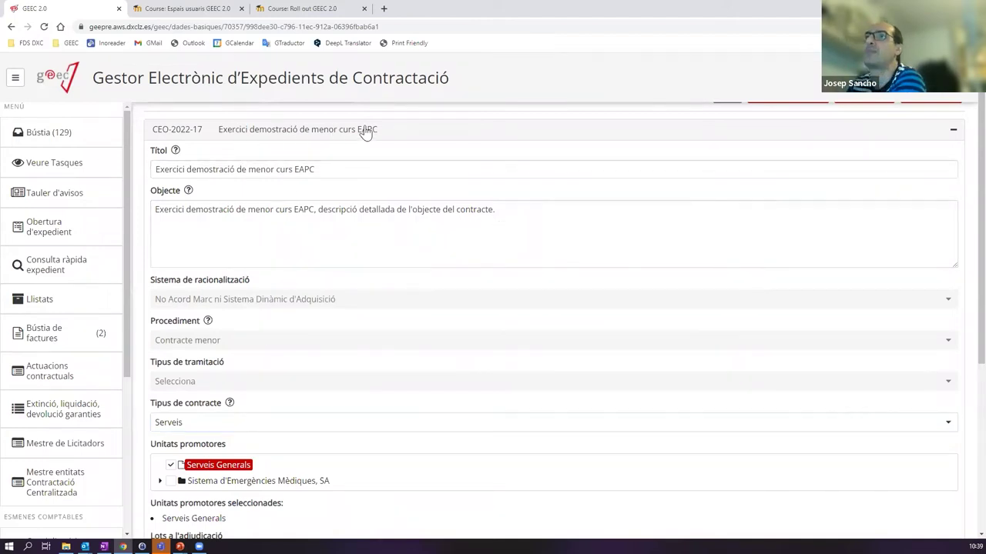
pyautogui.click(365, 132)
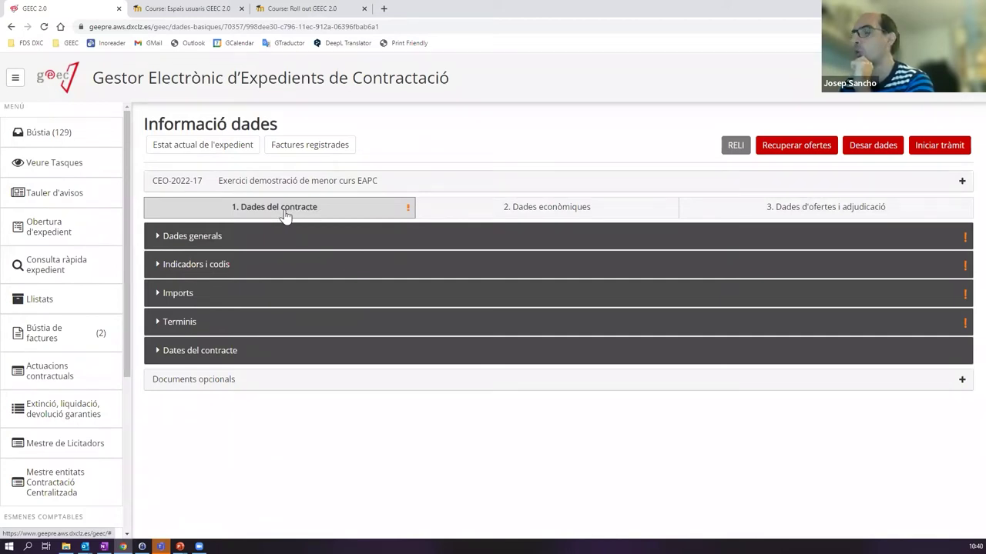
pyautogui.click(255, 236)
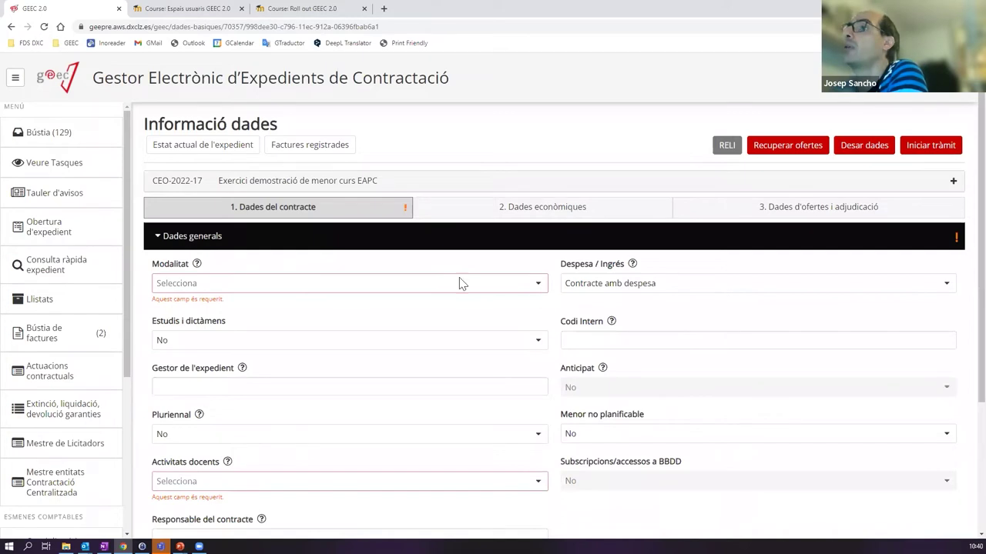
# - Try Desar dades again, get the 'No es pot continuar' error, then collapse Dades generals
pyautogui.click(857, 155)
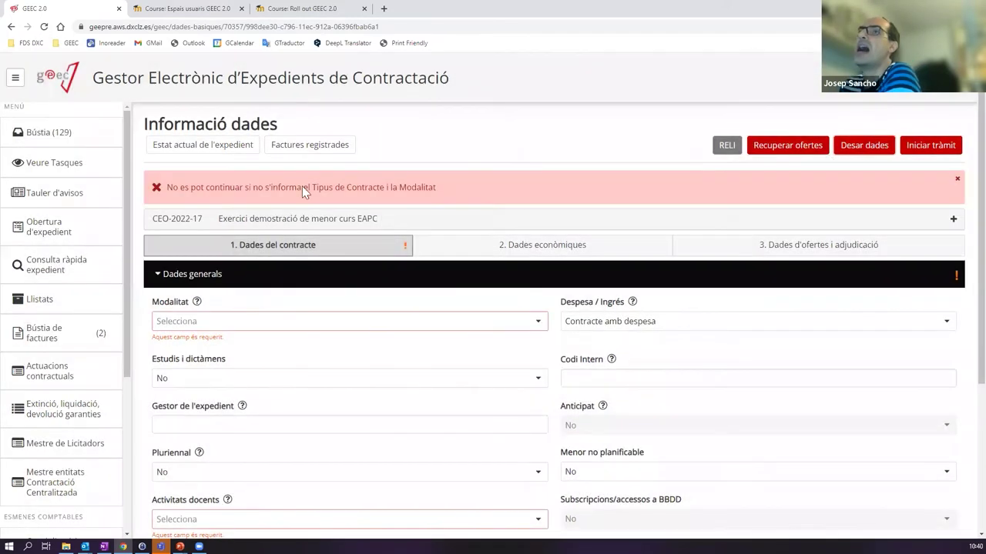
pyautogui.scroll(-1, 297, 325)
pyautogui.scroll(1, 374, 315)
pyautogui.scroll(-1, 387, 285)
pyautogui.scroll(-1, 379, 293)
pyautogui.scroll(1, 383, 288)
pyautogui.scroll(-1, 383, 290)
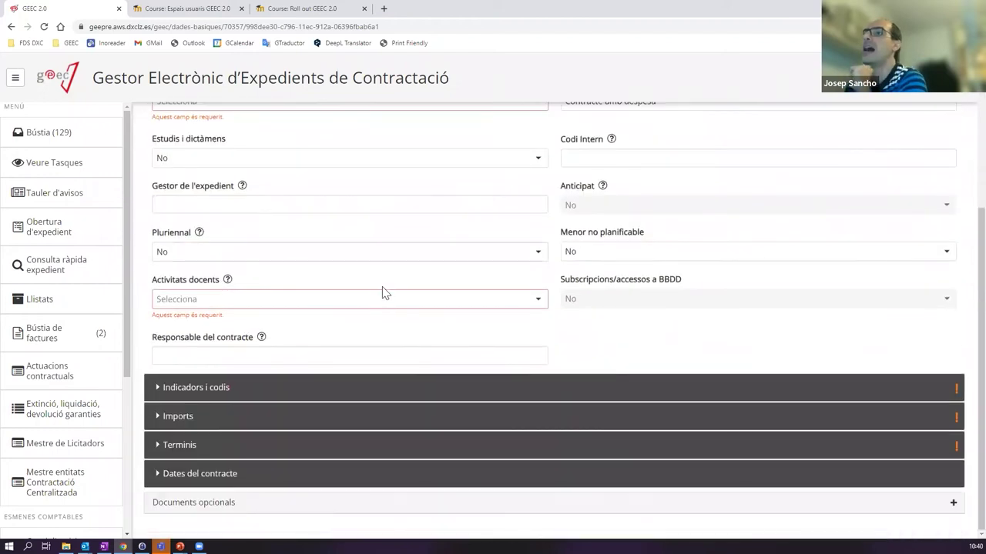
pyautogui.scroll(3, 376, 287)
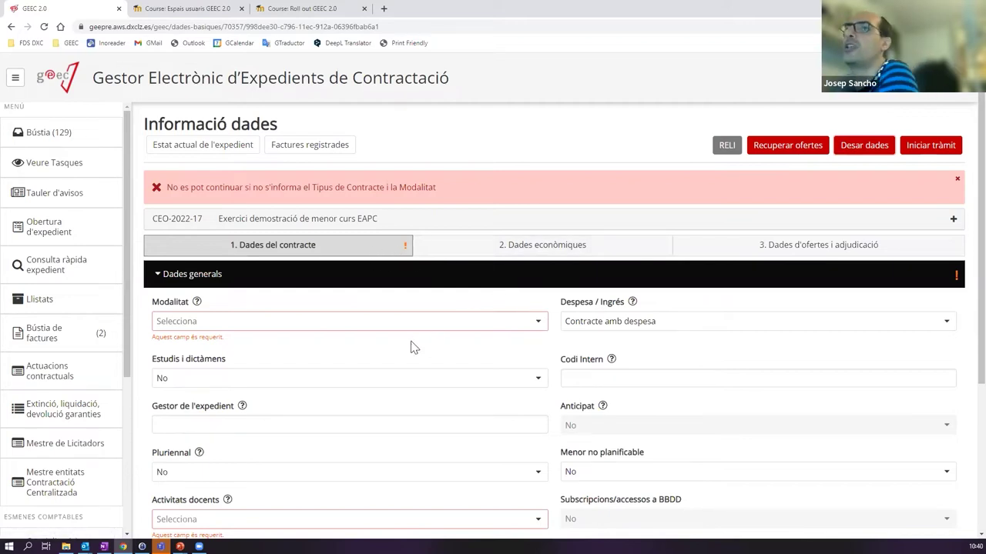
pyautogui.click(154, 281)
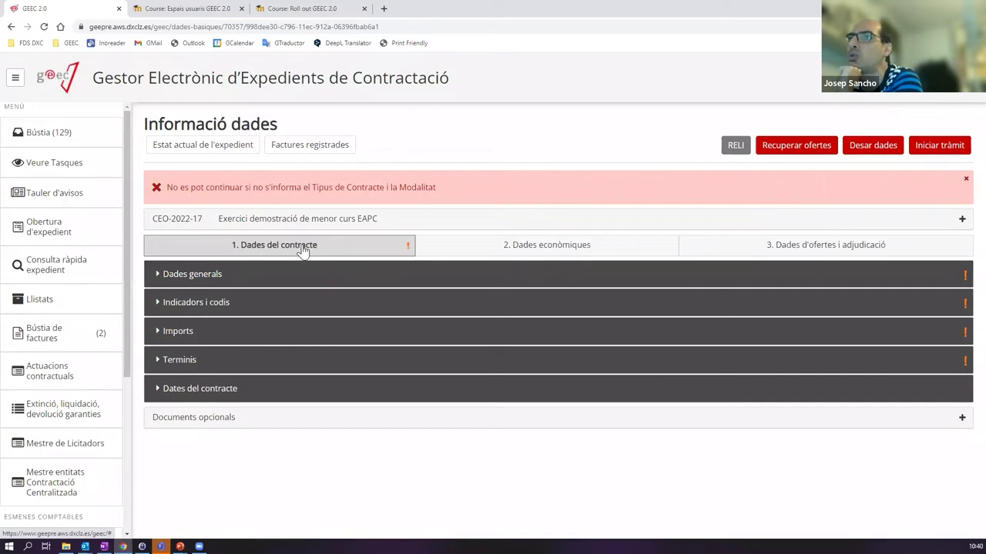
pyautogui.click(169, 275)
pyautogui.click(183, 284)
pyautogui.click(205, 304)
pyautogui.scroll(-1, 223, 331)
pyautogui.scroll(1, 204, 316)
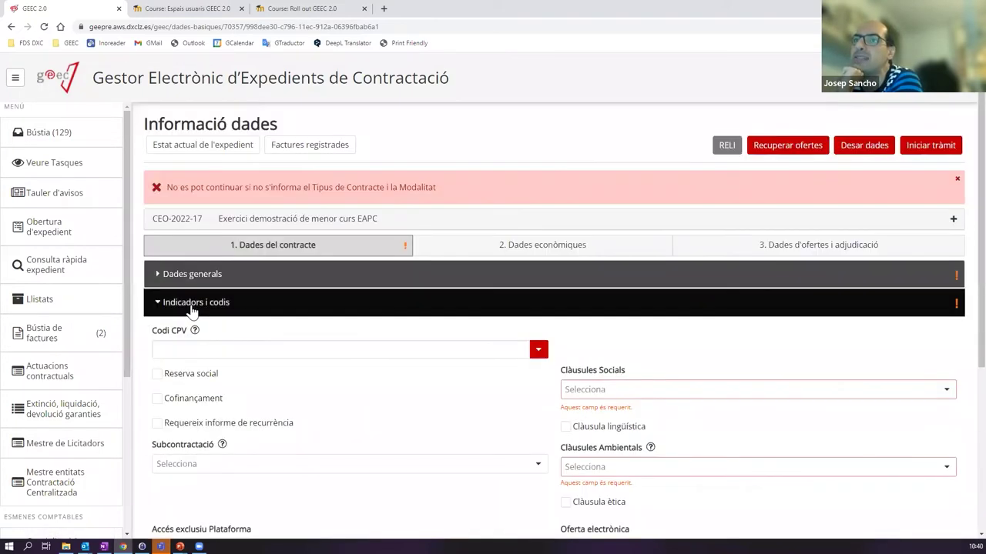
pyautogui.click(193, 308)
pyautogui.click(193, 332)
pyautogui.click(196, 332)
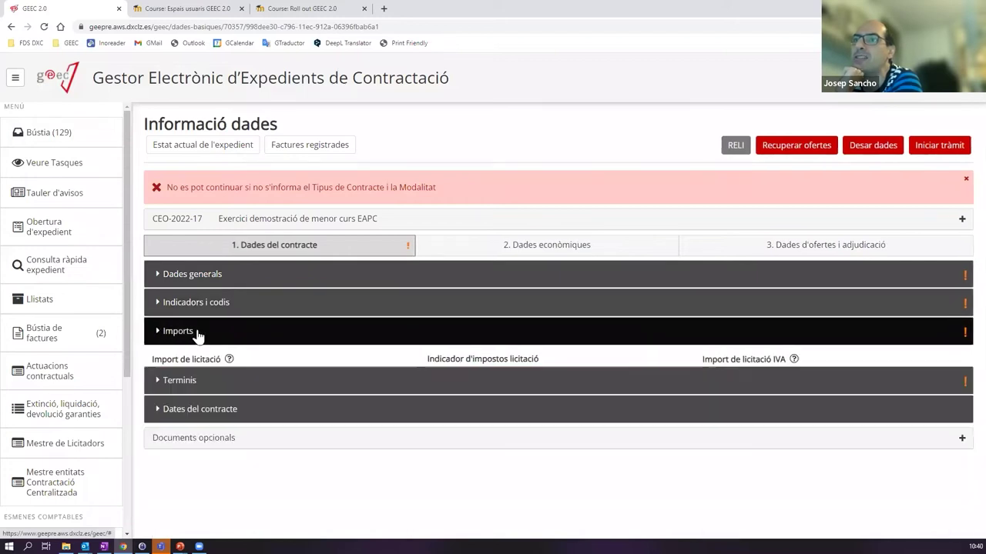
pyautogui.click(213, 333)
pyautogui.scroll(-3, 401, 434)
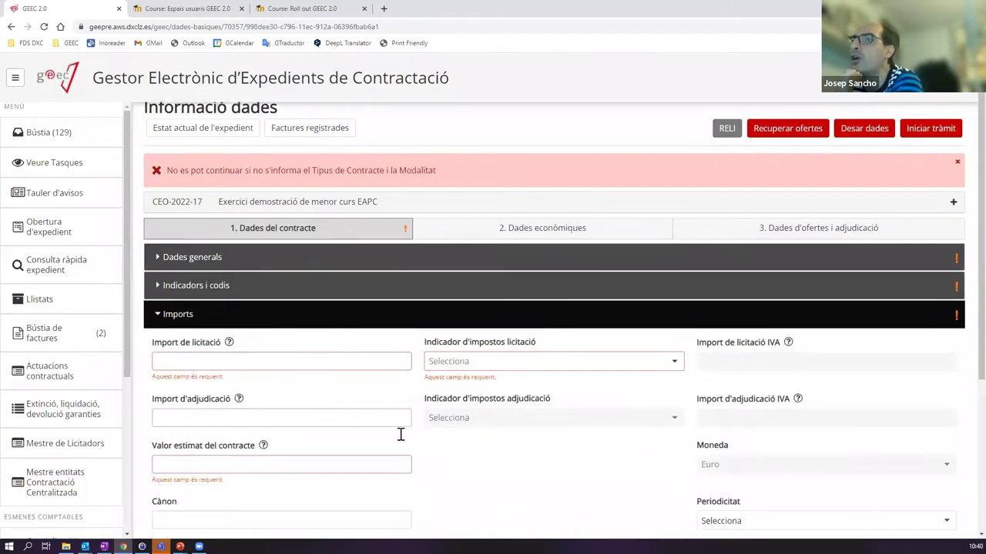
pyautogui.scroll(3, 322, 381)
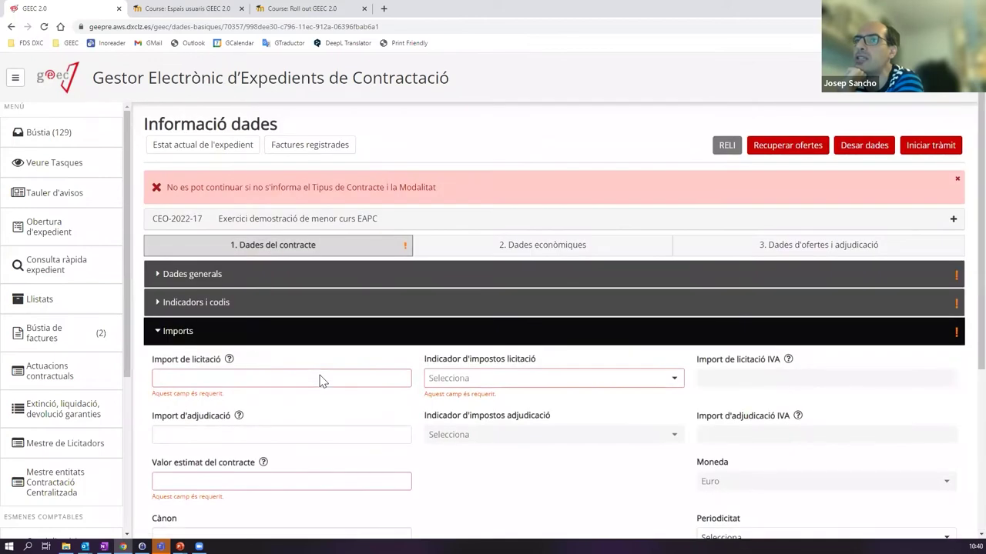
pyautogui.click(169, 331)
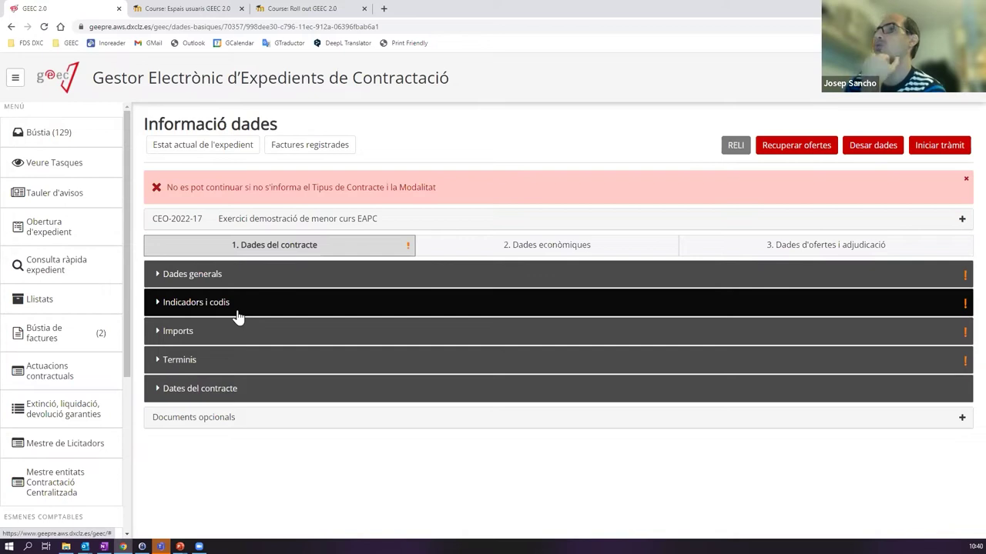
pyautogui.click(242, 278)
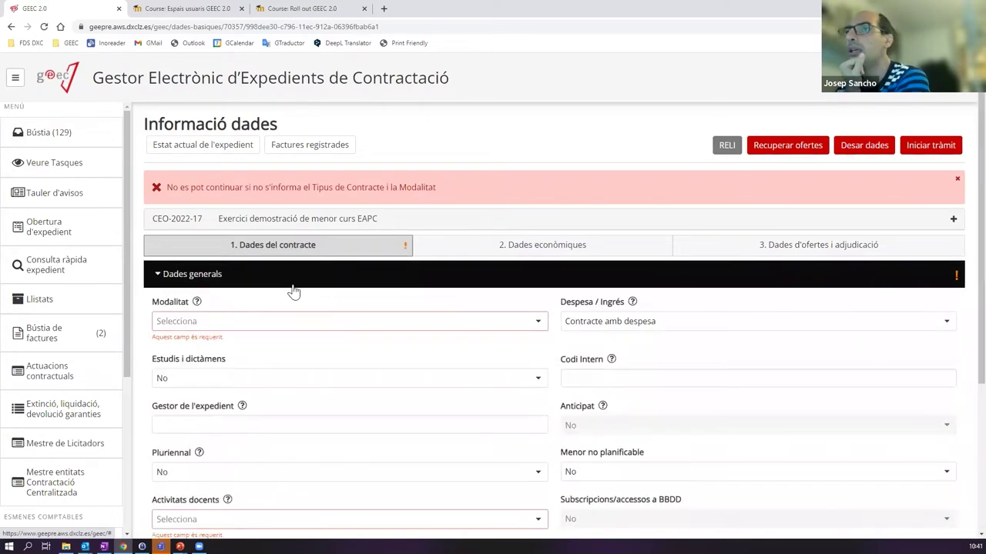
pyautogui.scroll(-2, 289, 297)
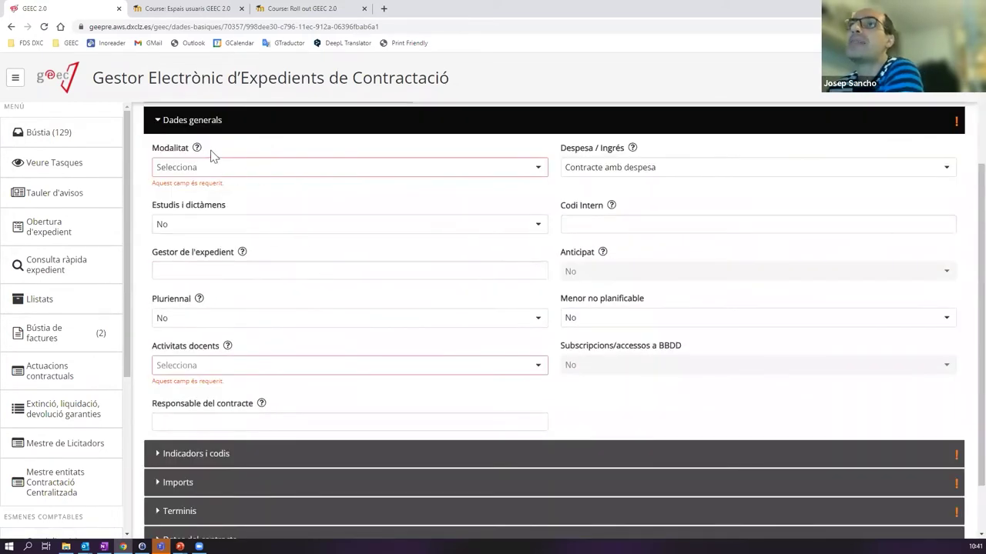
pyautogui.moveTo(198, 154)
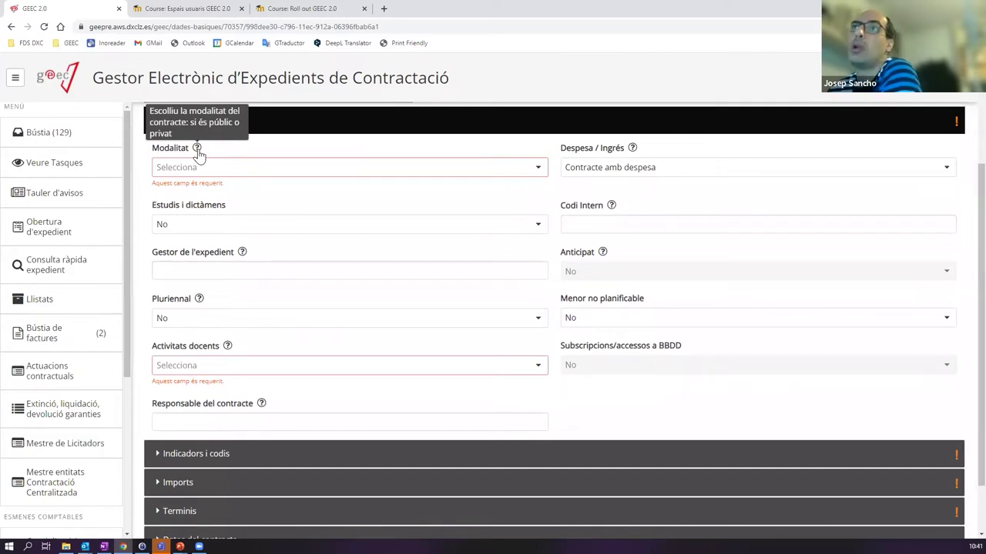
pyautogui.click(227, 170)
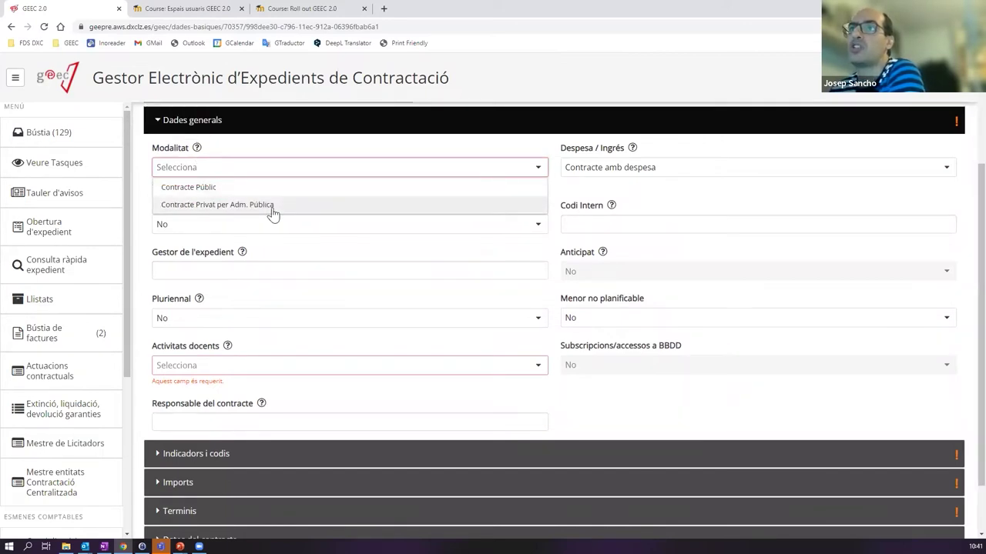
pyautogui.click(226, 189)
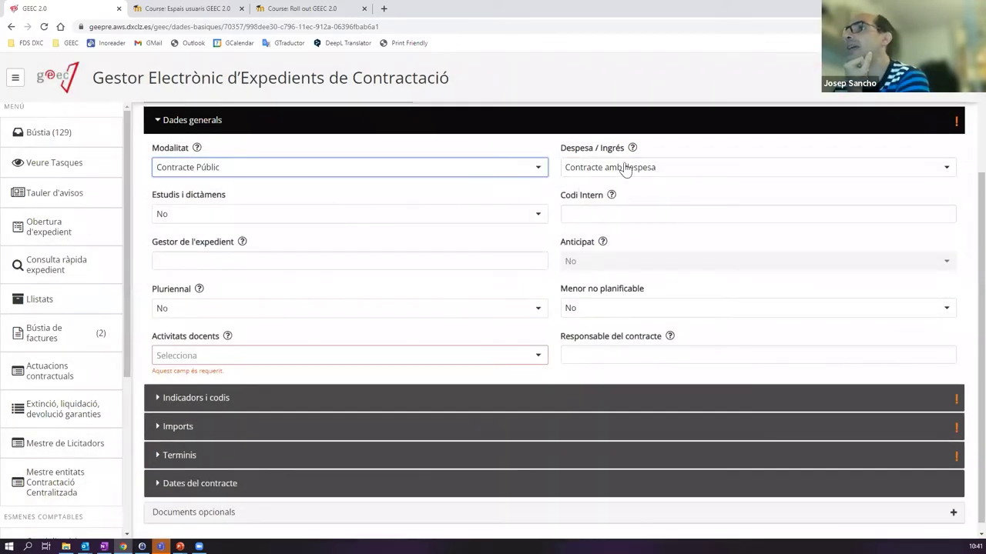
pyautogui.click(588, 175)
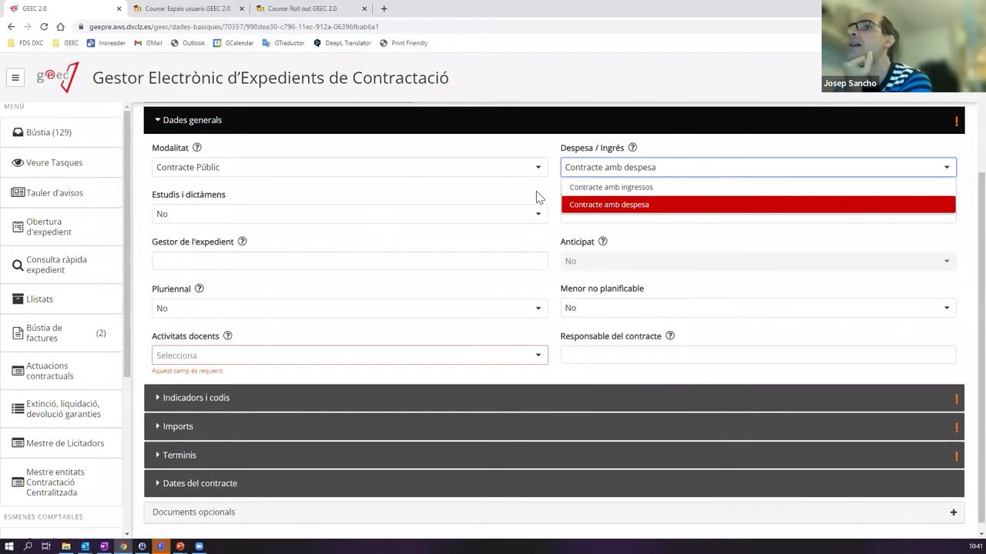
pyautogui.click(537, 198)
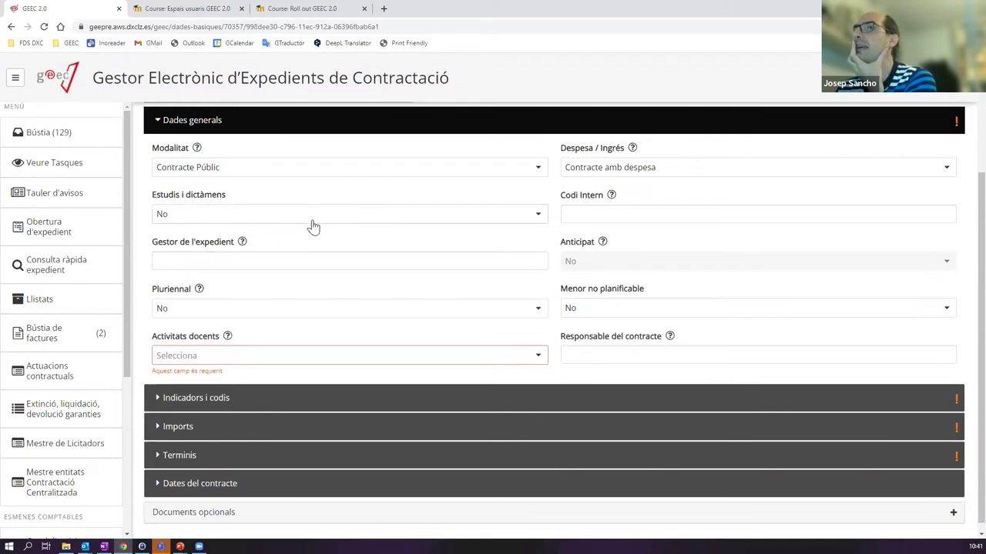
# - Enter 2022/3434 as the Codi Intern, correcting the year digit
pyautogui.click(607, 211)
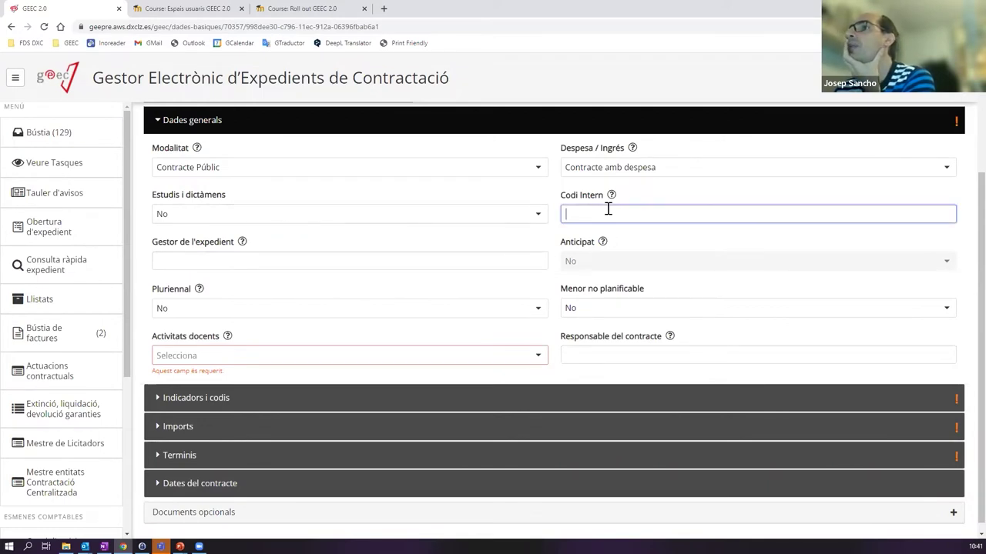
pyautogui.scroll(2, 612, 218)
pyautogui.moveTo(633, 303)
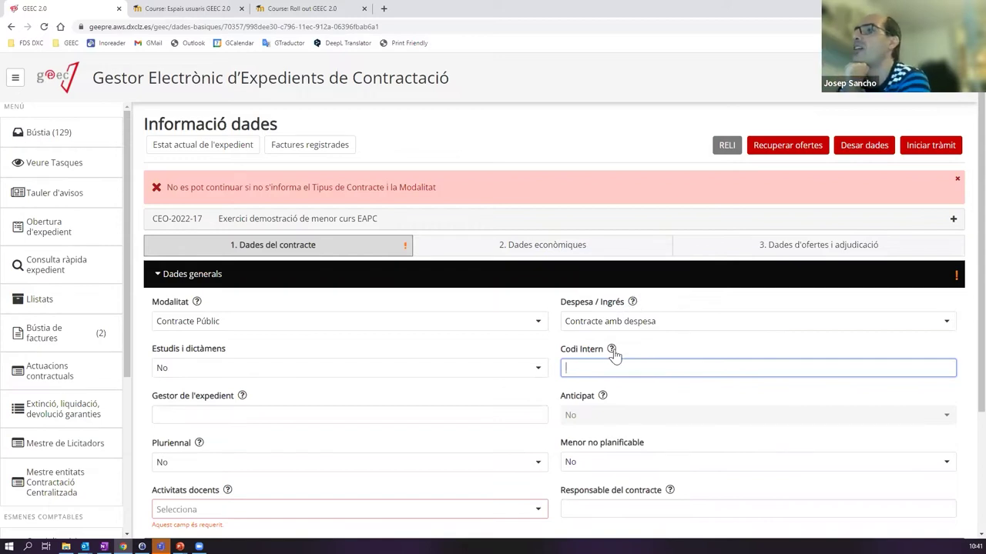
pyautogui.moveTo(612, 353)
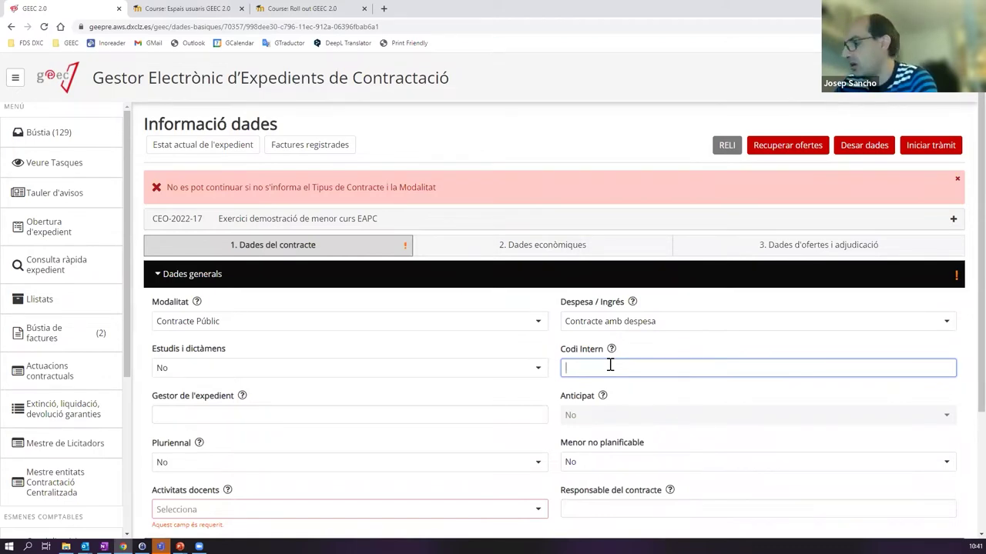
pyautogui.press('BackSpace')
pyautogui.write('2022/3434')
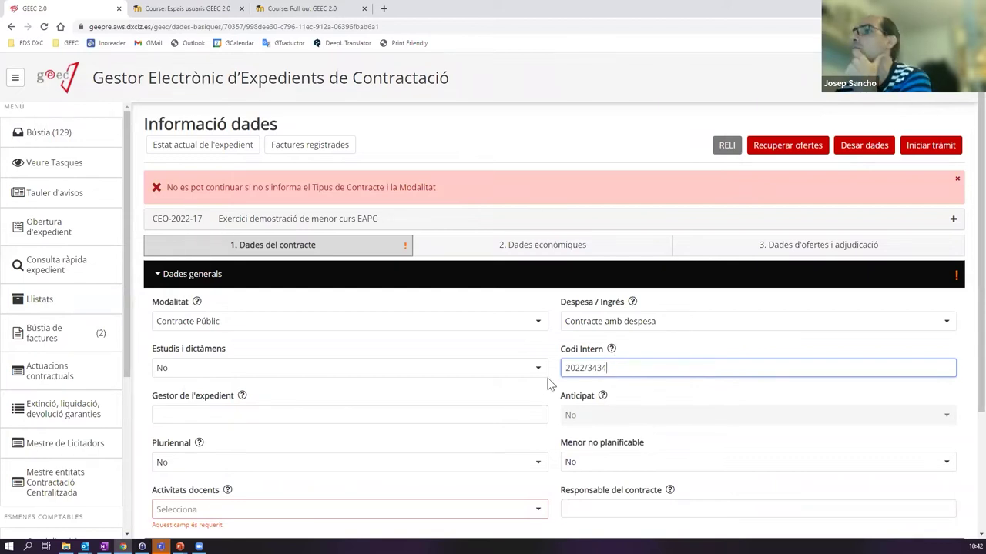
pyautogui.scroll(-1, 550, 385)
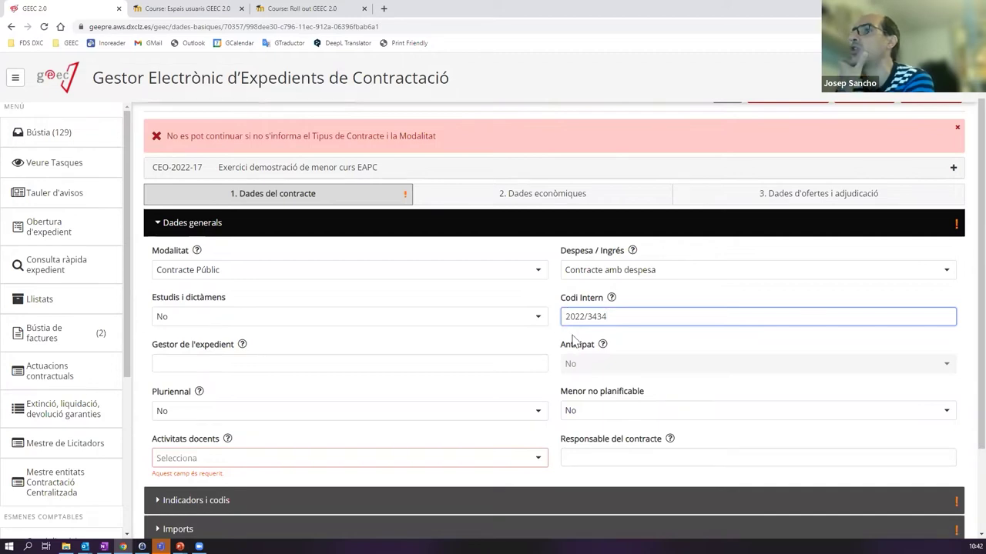
pyautogui.scroll(-1, 262, 377)
pyautogui.moveTo(242, 303)
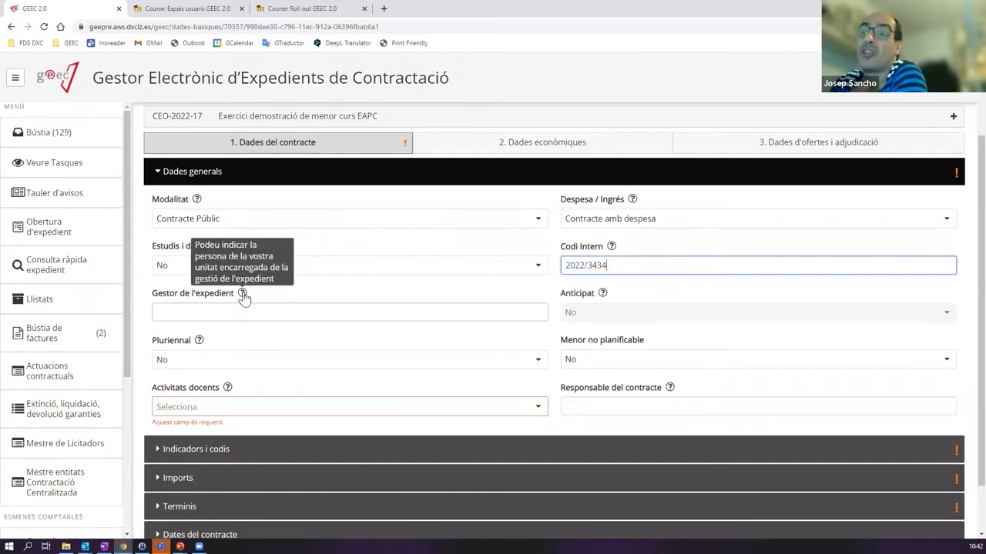
# - Enter the expedient manager's full name and set Pluriennal to Sí, spanning 2022 to 2023
pyautogui.click(185, 314)
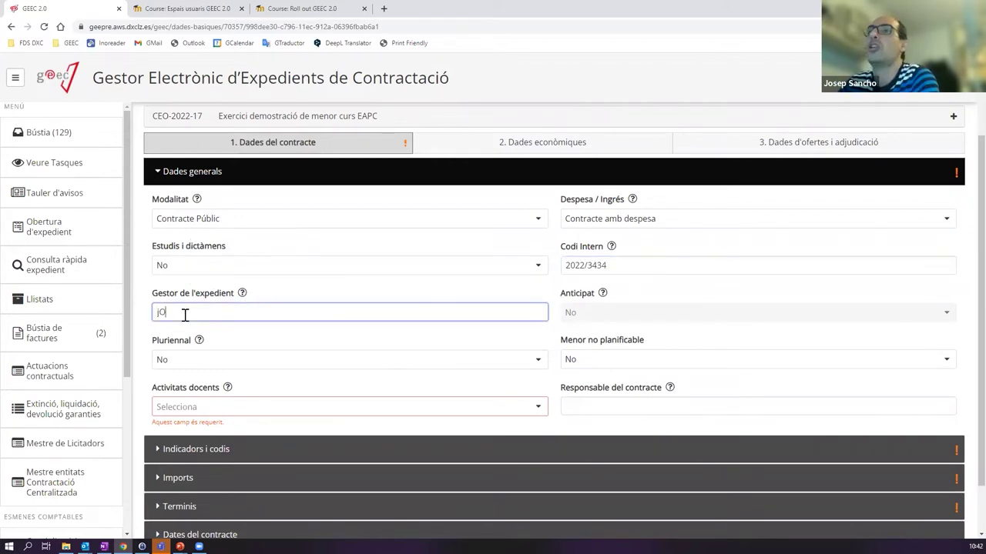
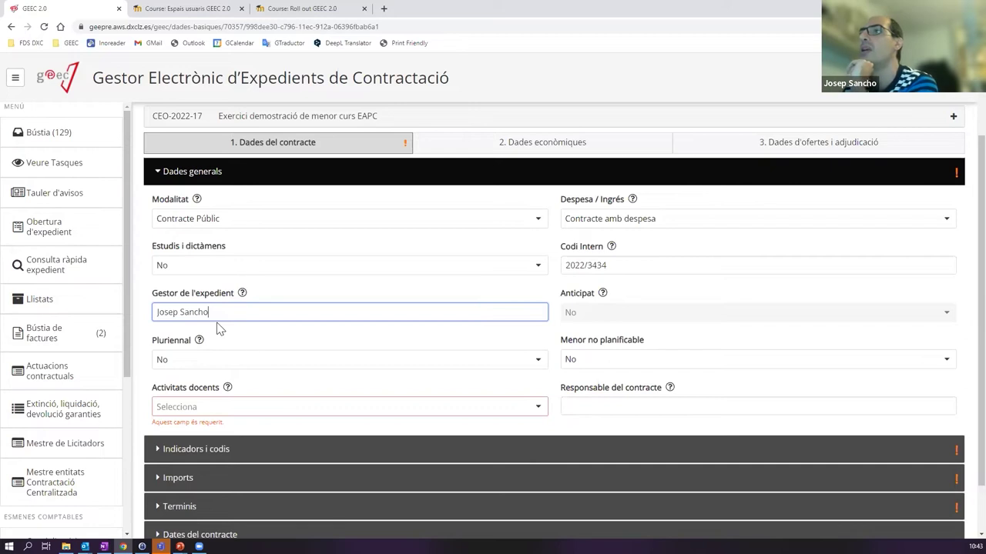
pyautogui.moveTo(231, 312); pyautogui.dragTo(154, 307)
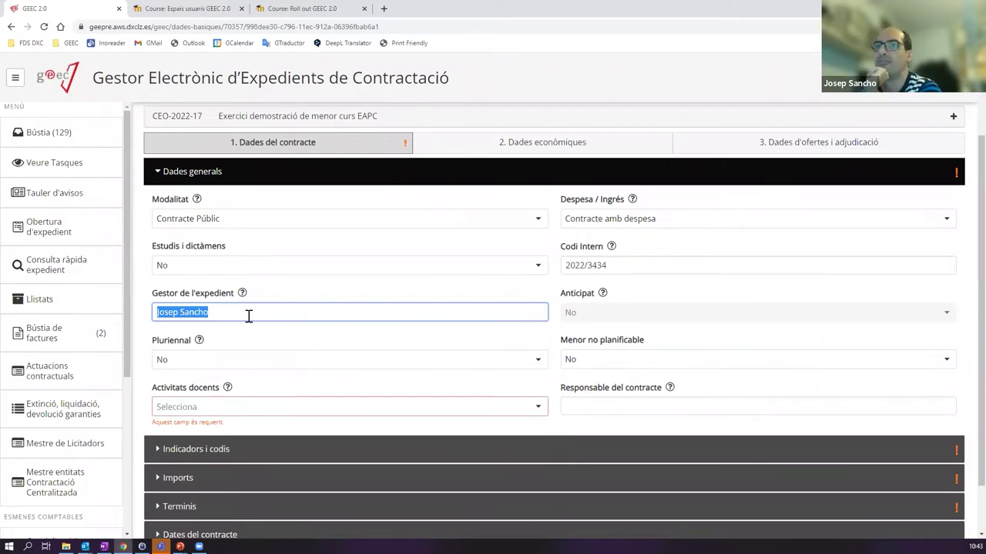
pyautogui.click(194, 368)
pyautogui.click(177, 389)
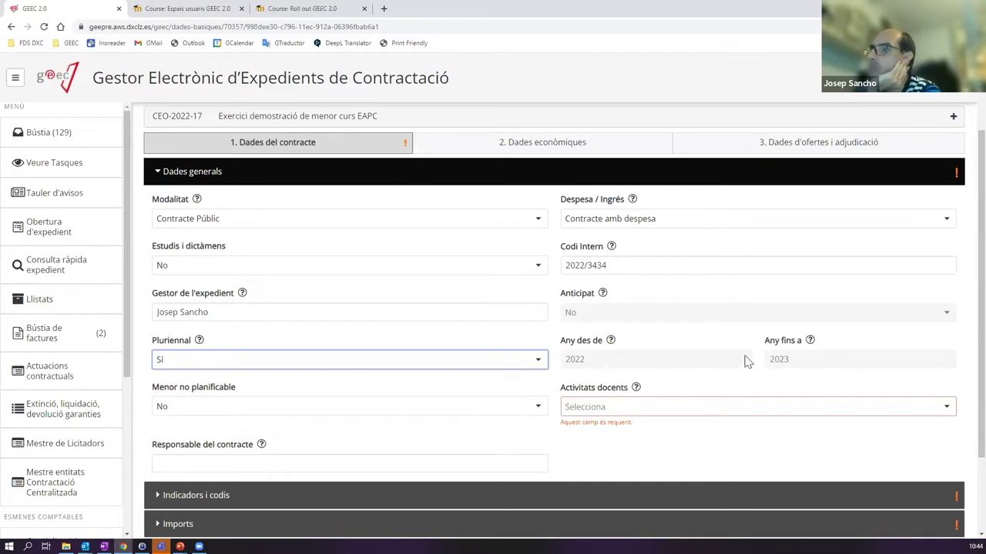
# - Set Pluriennal back to No and Activitats docents to No
pyautogui.click(239, 365)
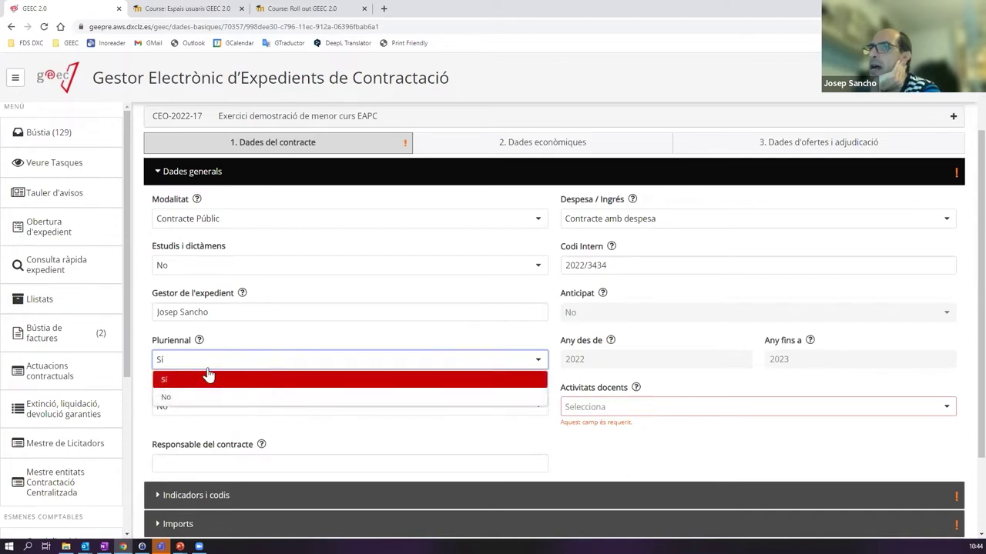
pyautogui.click(196, 397)
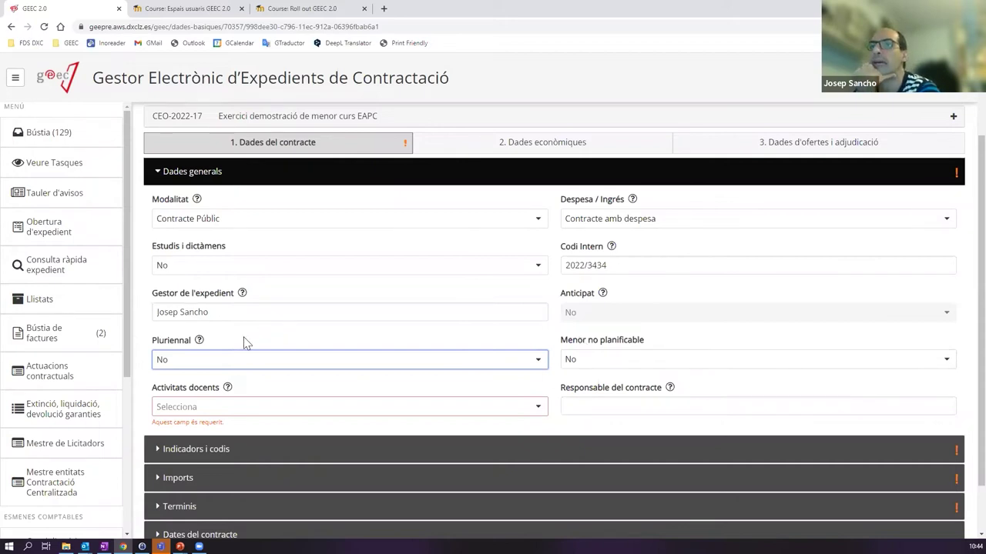
pyautogui.click(243, 414)
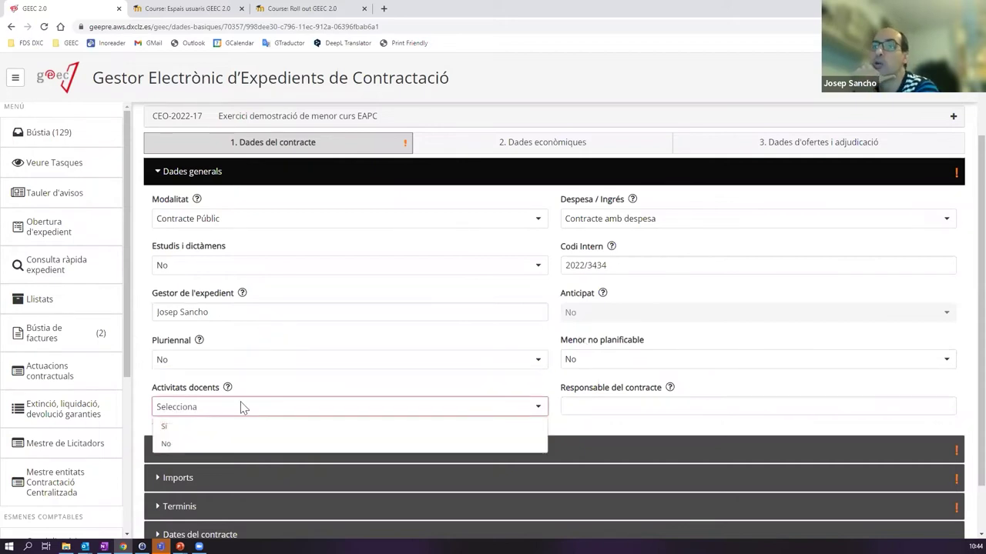
pyautogui.moveTo(227, 389)
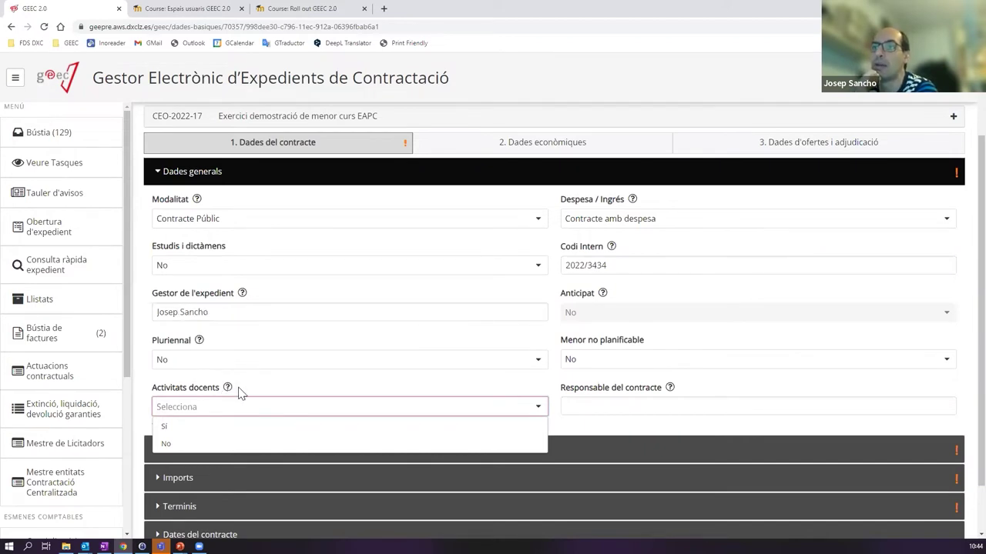
pyautogui.click(177, 443)
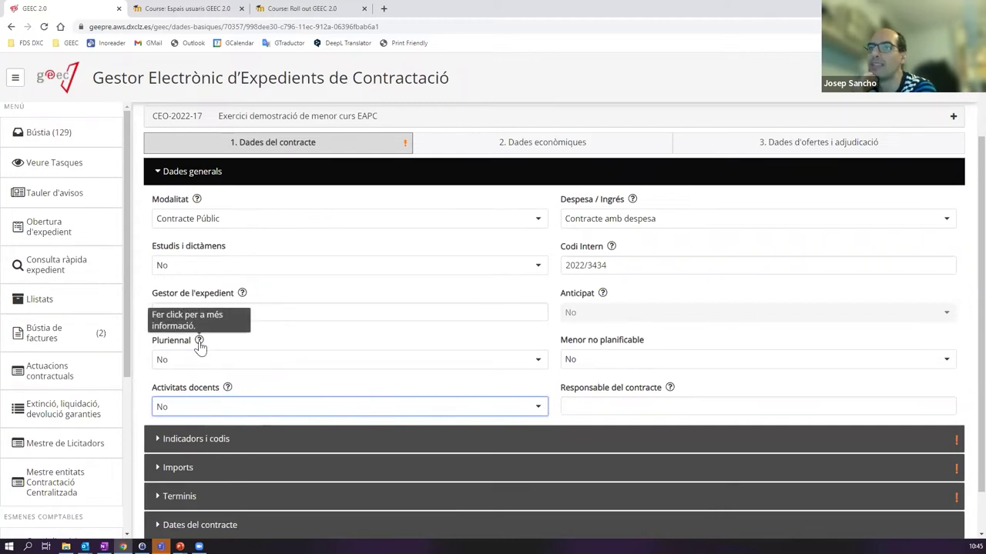
pyautogui.moveTo(612, 248)
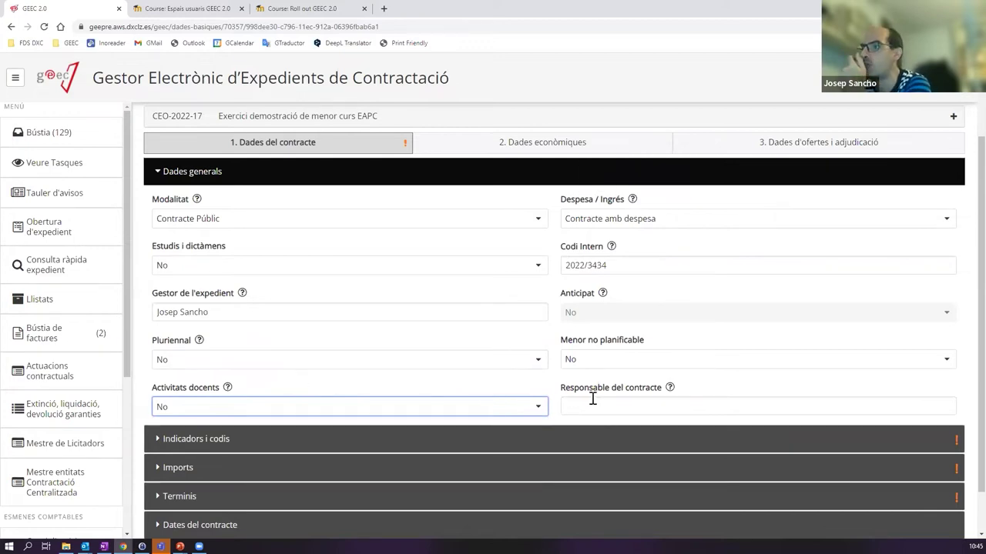
# - Enter the responsible person's full name in Responsable del contracte, fixing the surname typo
pyautogui.moveTo(668, 391)
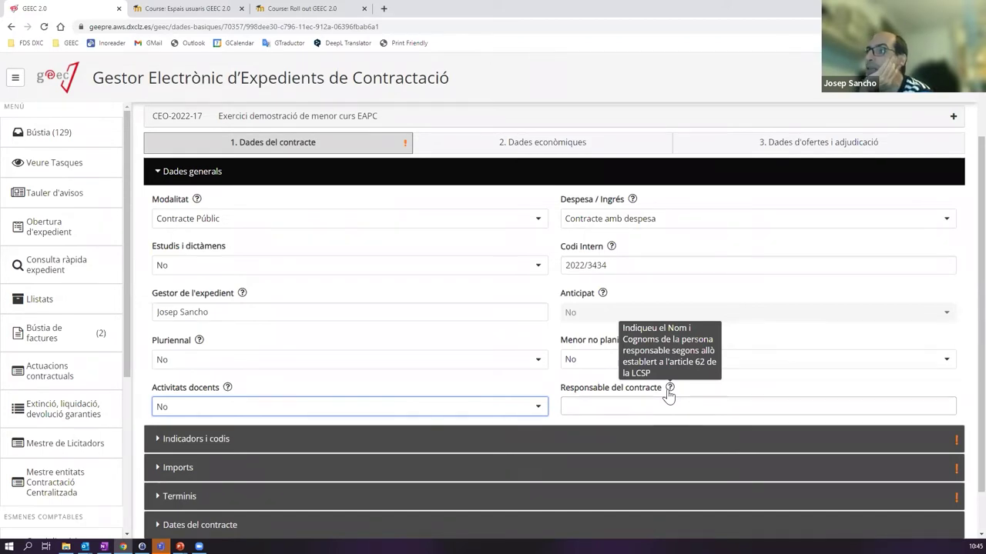
pyautogui.click(656, 402)
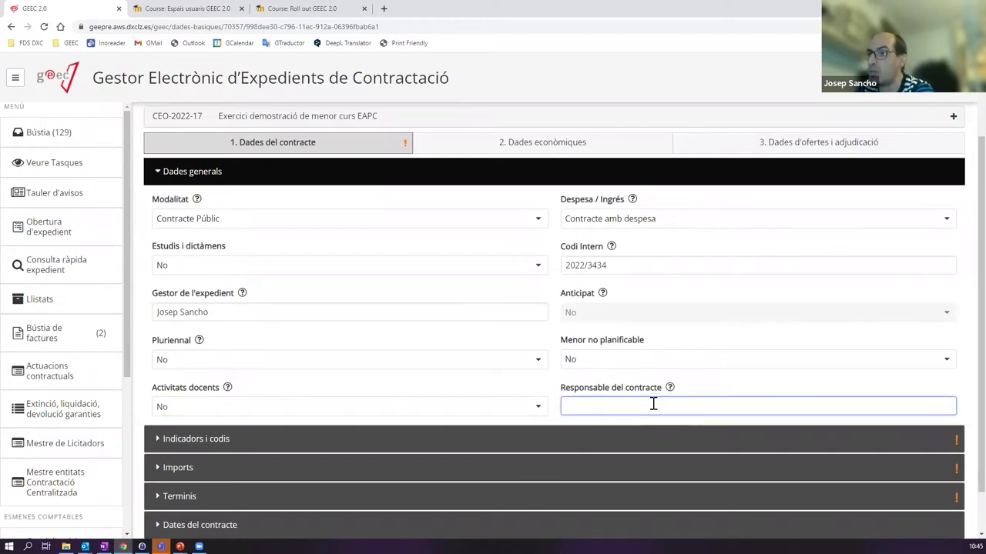
pyautogui.write('Joan Perez')
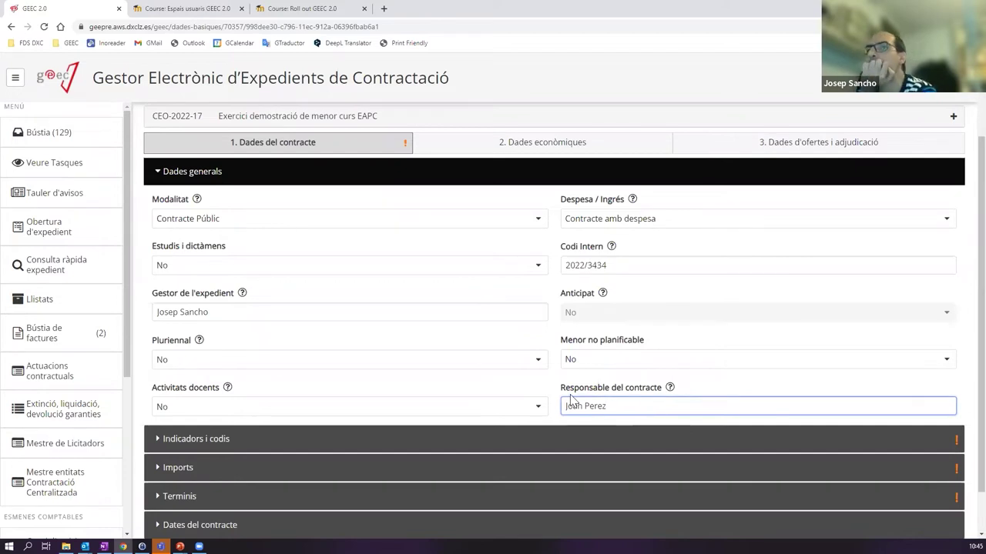
pyautogui.scroll(3, 365, 289)
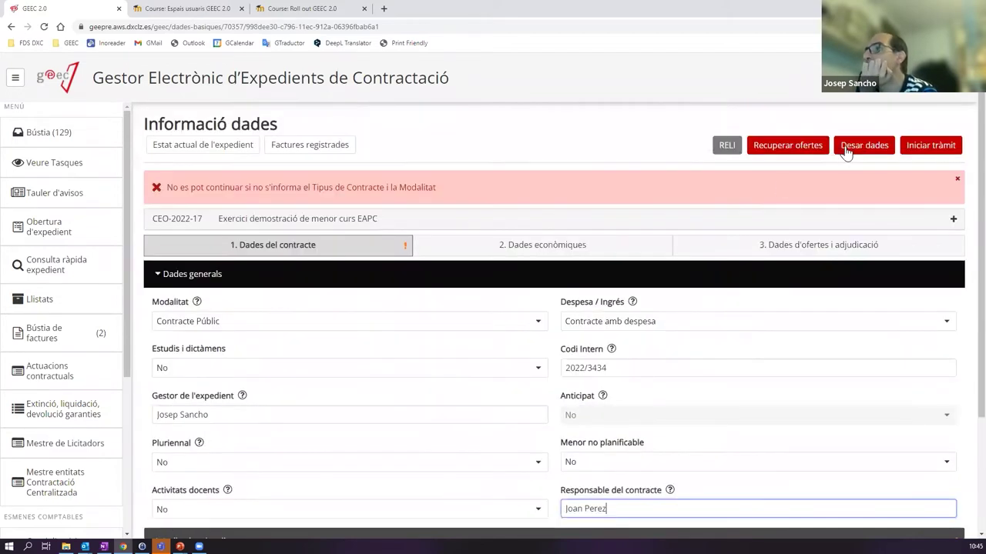
# - Save with Desar dades, confirming 'Exercici demostració de menor curs EAPC' was saved correctly
pyautogui.click(847, 147)
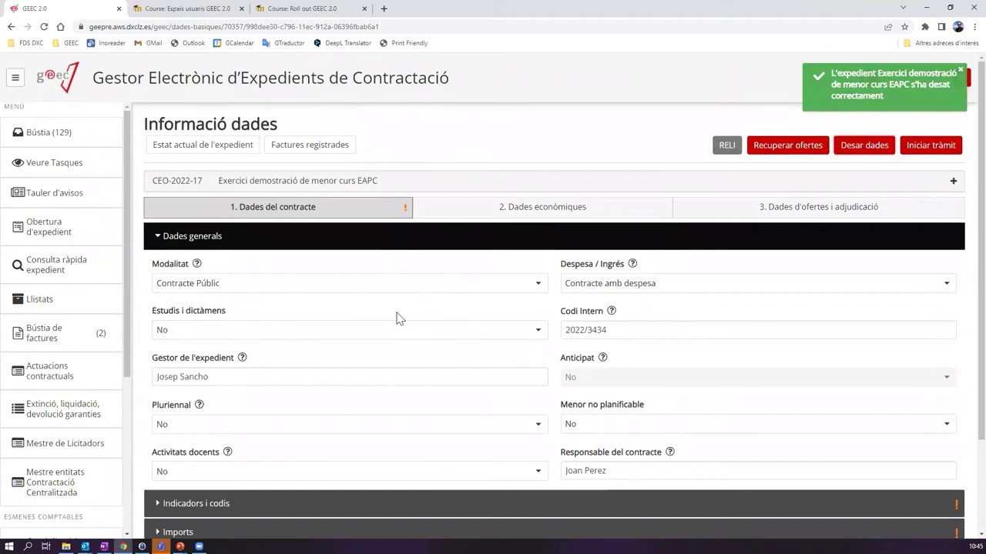
pyautogui.scroll(-2, 397, 319)
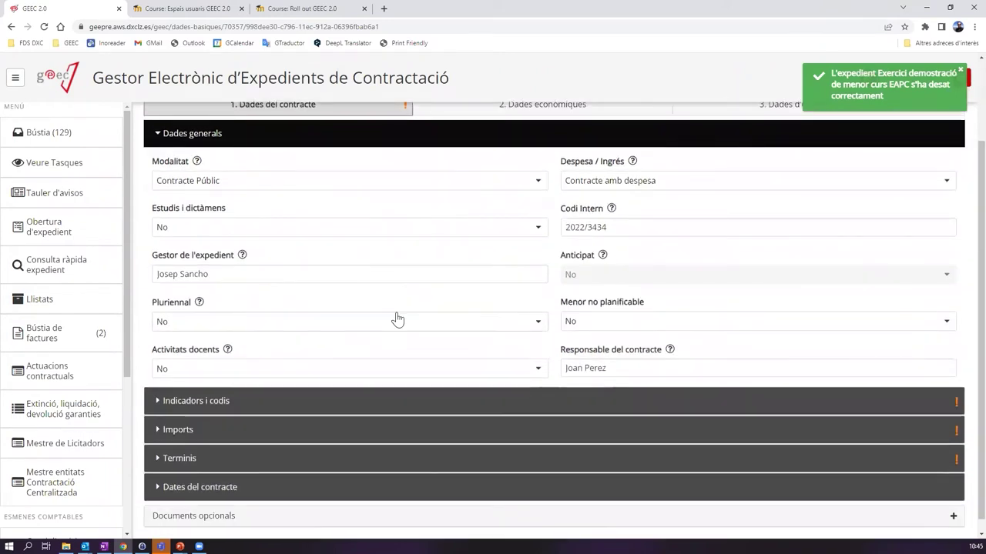
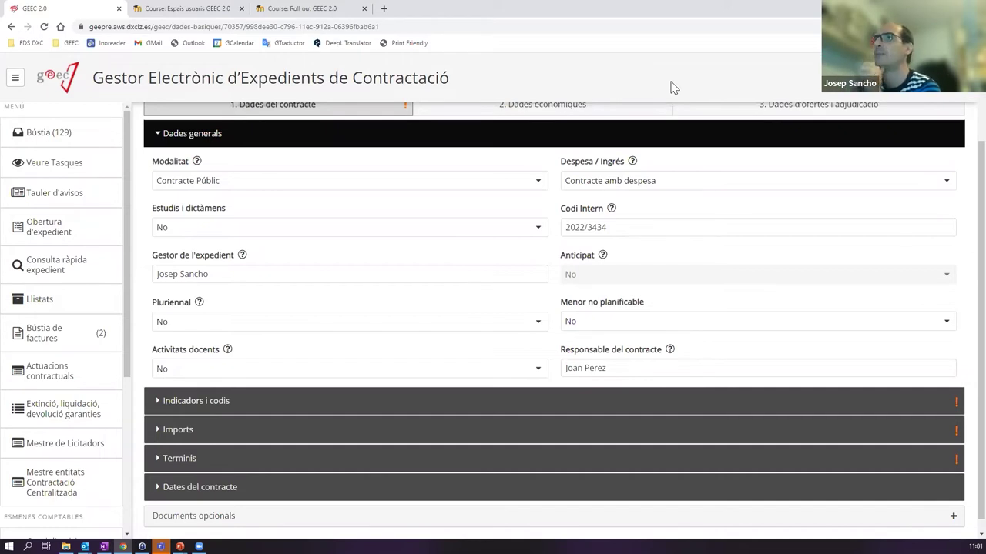
# - Scroll the Informació dades page and expand the Indicadors i codis section for CPV and clauses
pyautogui.scroll(-1, 429, 248)
pyautogui.scroll(2, 429, 248)
pyautogui.scroll(-2, 429, 249)
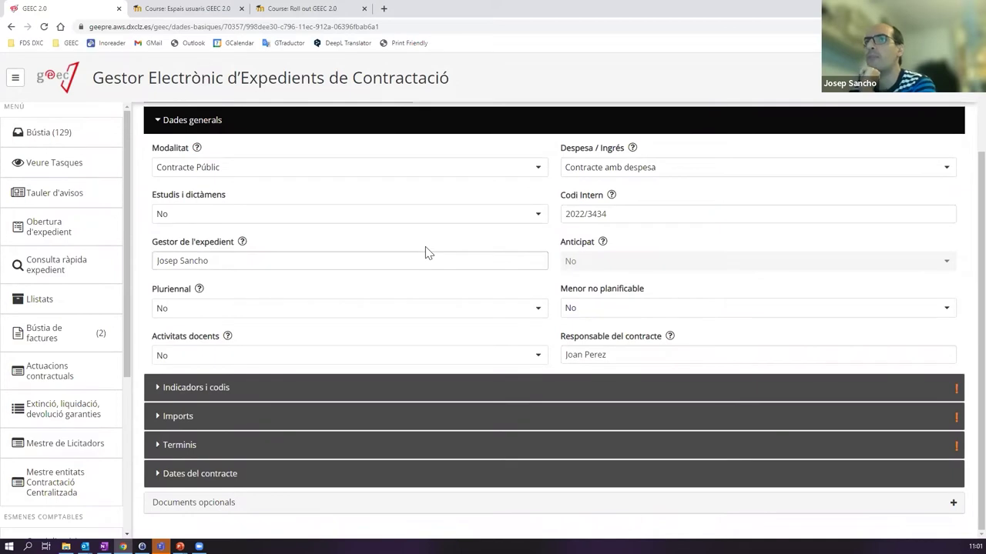
pyautogui.scroll(3, 429, 254)
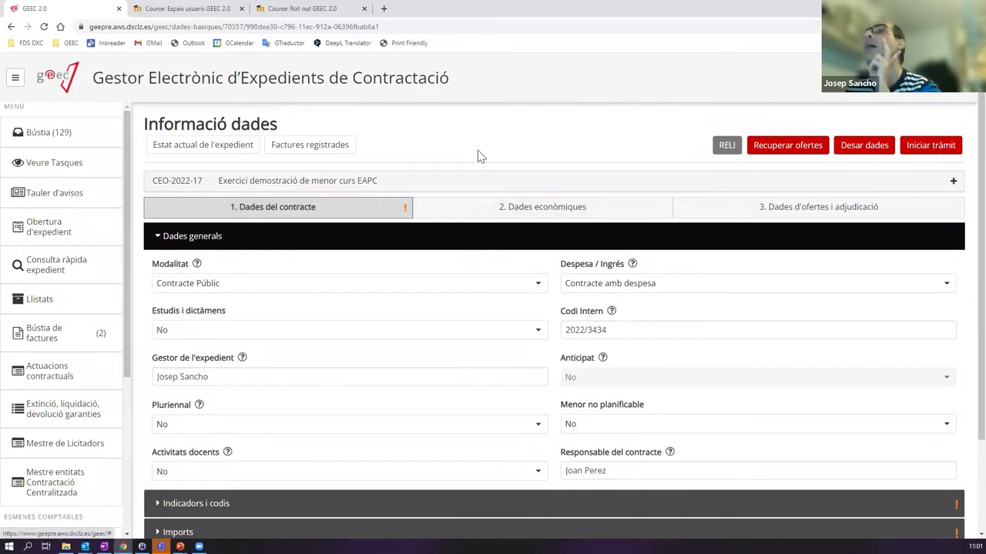
pyautogui.scroll(-2, 424, 205)
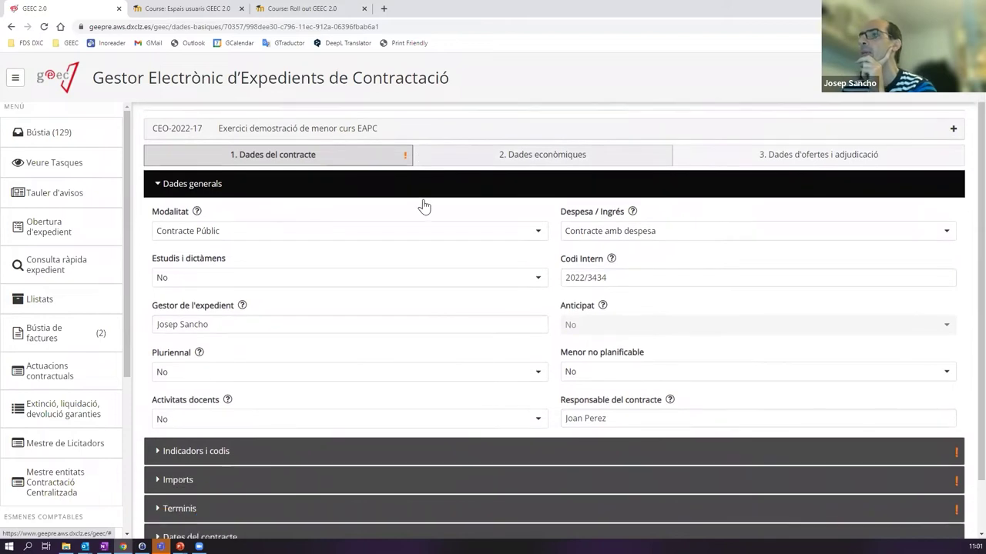
pyautogui.scroll(2, 425, 207)
pyautogui.scroll(-2, 423, 207)
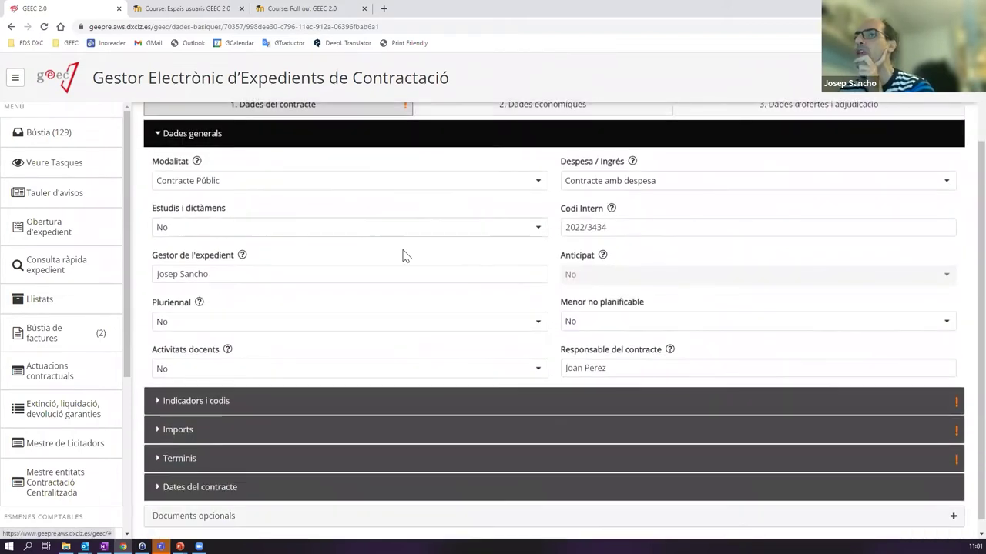
pyautogui.click(260, 402)
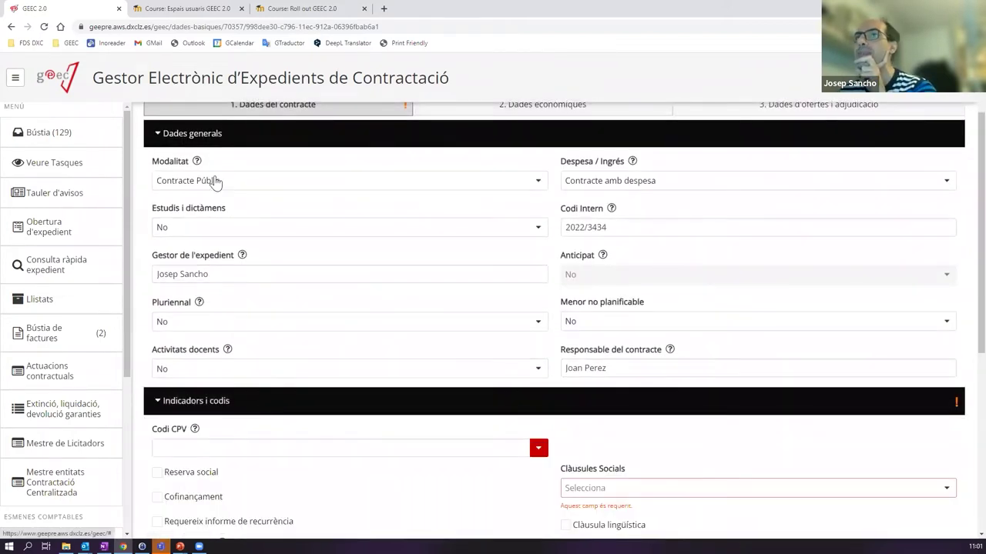
# - Collapse Dades generals and browse the Codi CPV list
pyautogui.click(241, 137)
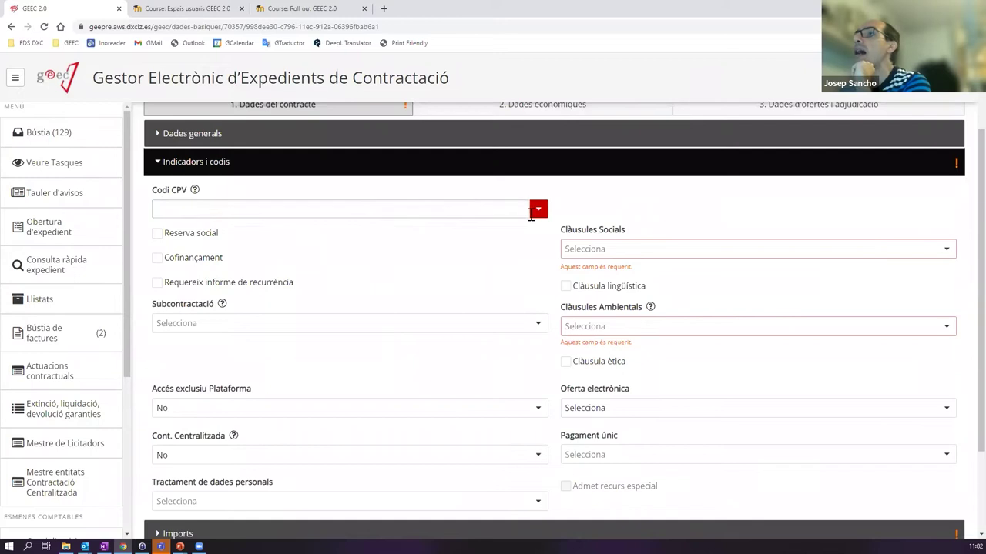
pyautogui.click(534, 212)
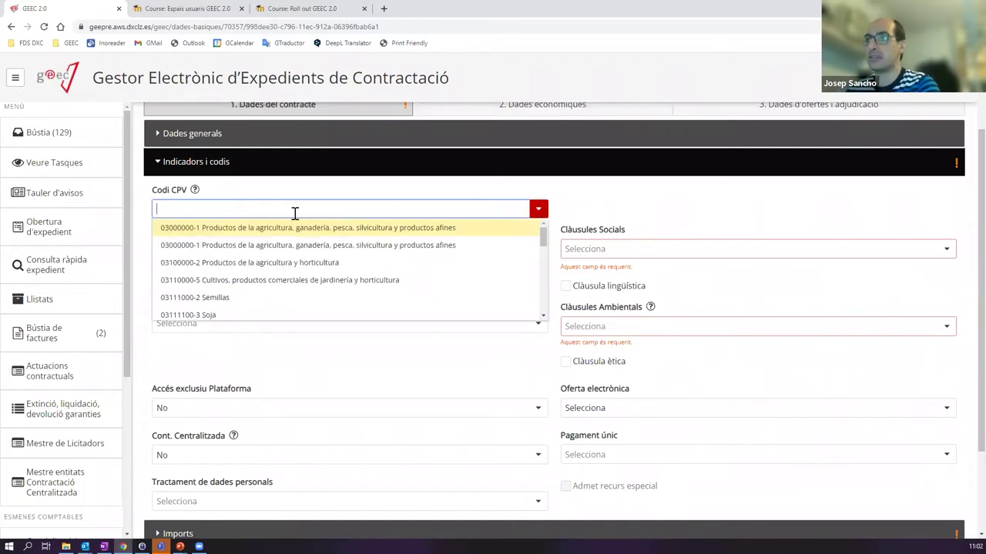
pyautogui.click(366, 194)
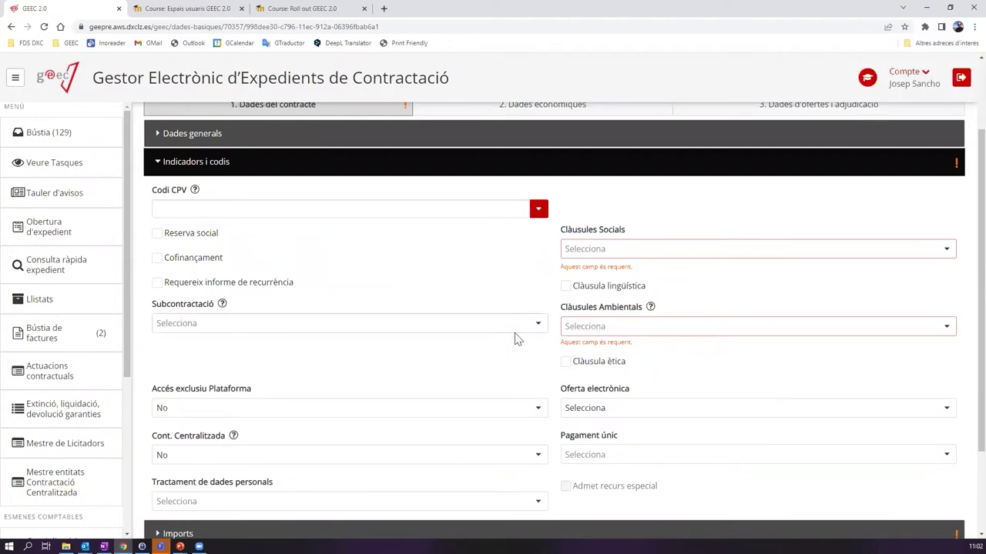
pyautogui.click(250, 210)
pyautogui.click(536, 211)
pyautogui.moveTo(541, 232)
pyautogui.mouseDown()
pyautogui.moveTo(552, 308)
pyautogui.moveTo(547, 231)
pyautogui.mouseUp()
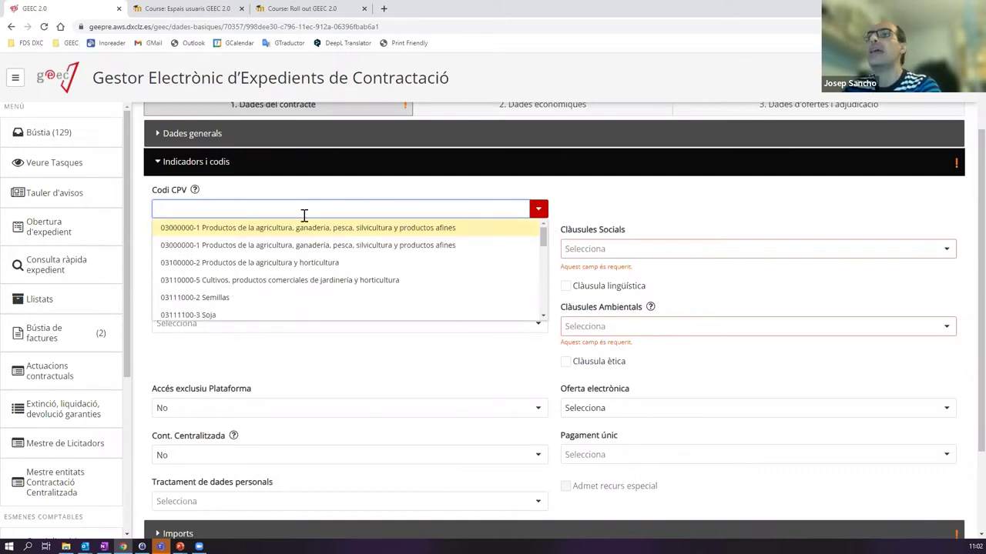
# - Filter the CPV list for software and choose 48190000-6 Paquetes de software educativo
pyautogui.press('BackSpace')
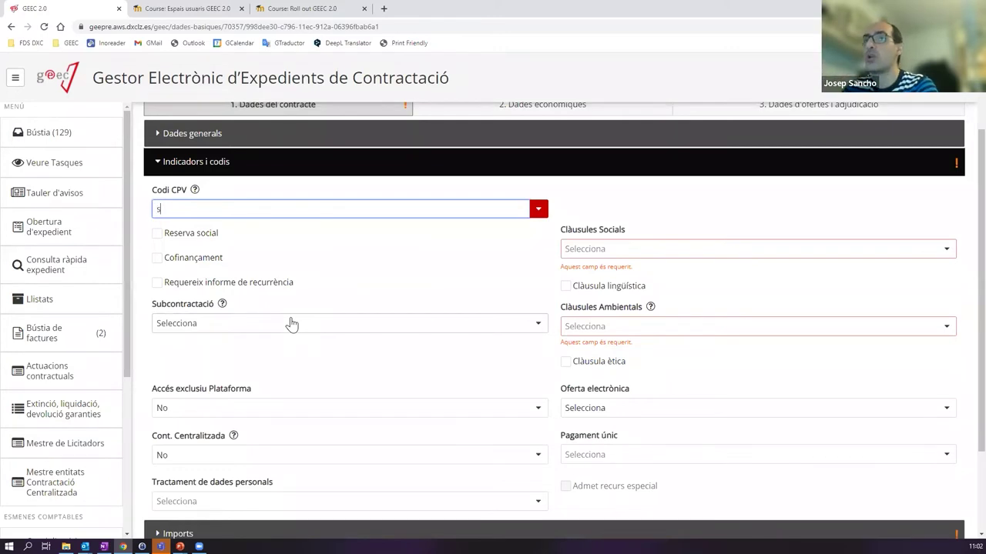
pyautogui.press('BackSpace')
pyautogui.write('ware')
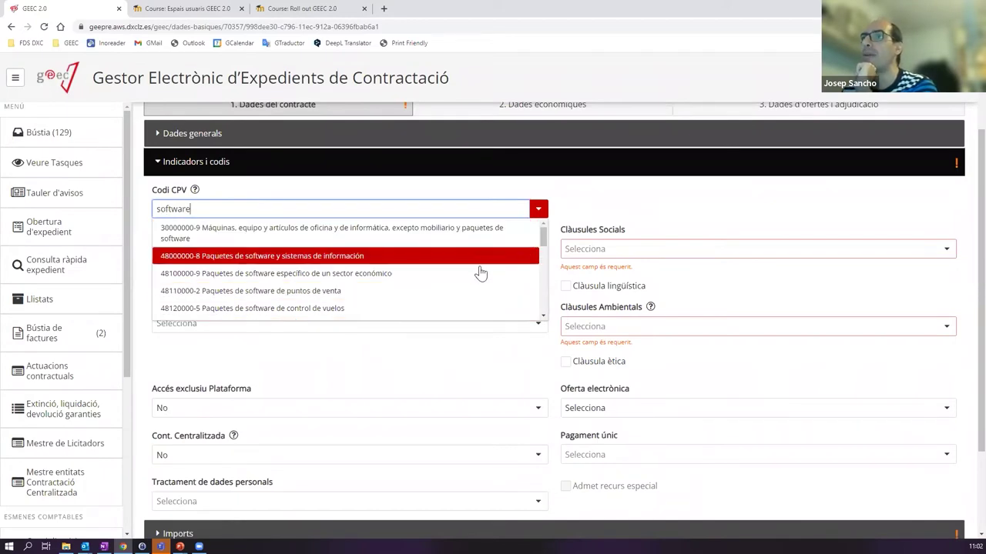
pyautogui.moveTo(543, 232); pyautogui.dragTo(543, 282)
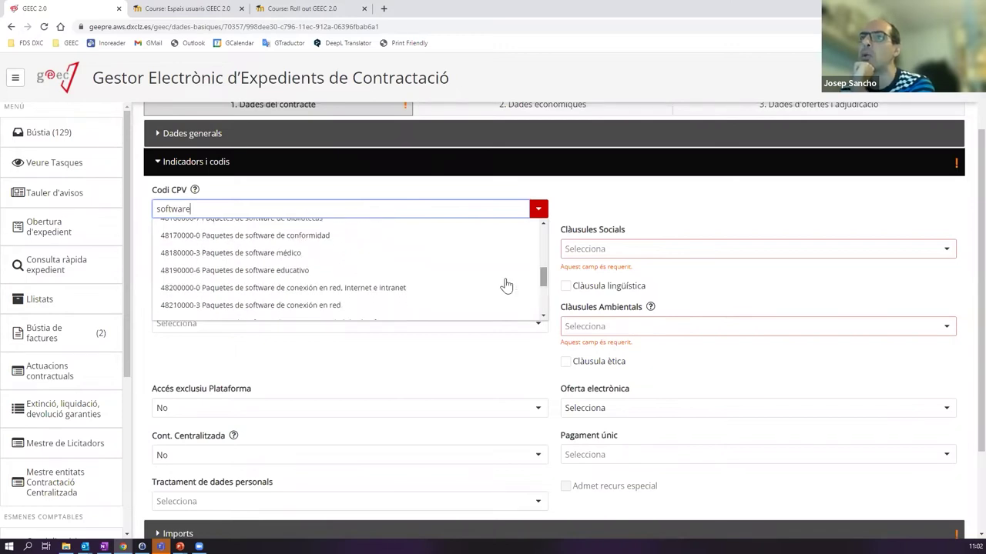
pyautogui.click(282, 271)
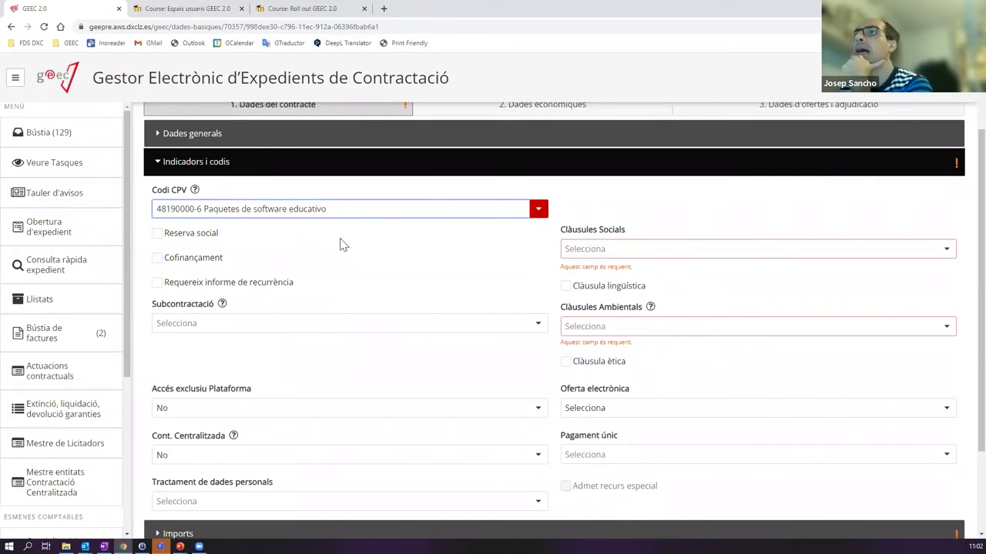
pyautogui.moveTo(365, 212); pyautogui.dragTo(186, 214)
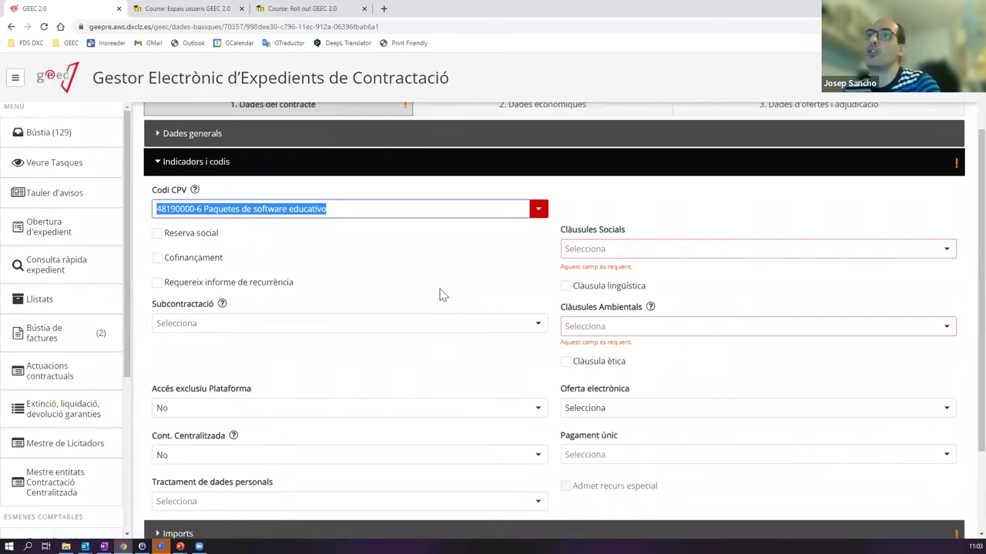
pyautogui.moveTo(199, 208); pyautogui.dragTo(154, 217)
pyautogui.hotkey('ctrl', 'c')
pyautogui.hotkey('ctrl', 'a')
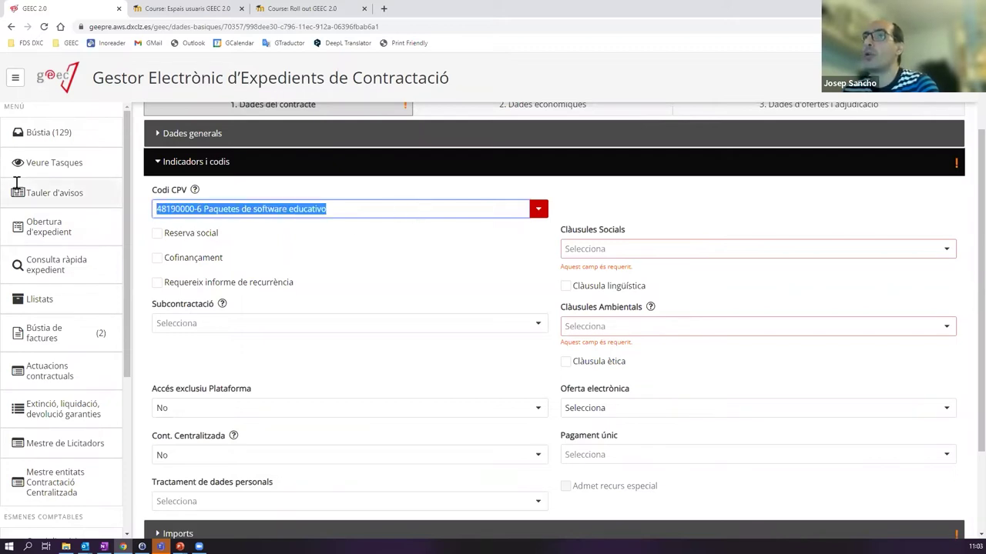
pyautogui.press('BackSpace')
pyautogui.hotkey('ctrl', 'v')
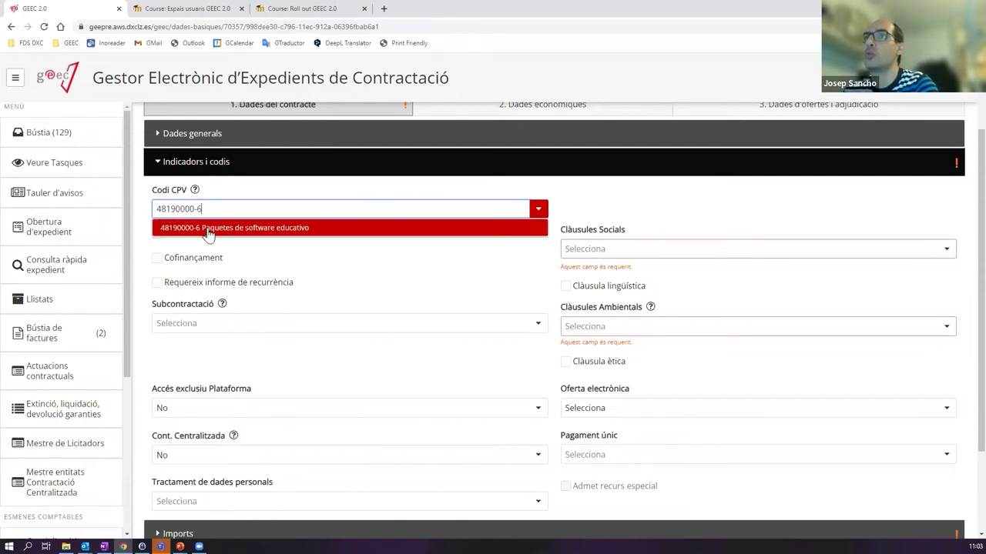
pyautogui.moveTo(223, 207); pyautogui.dragTo(137, 204)
pyautogui.hotkey('ctrl', 'c')
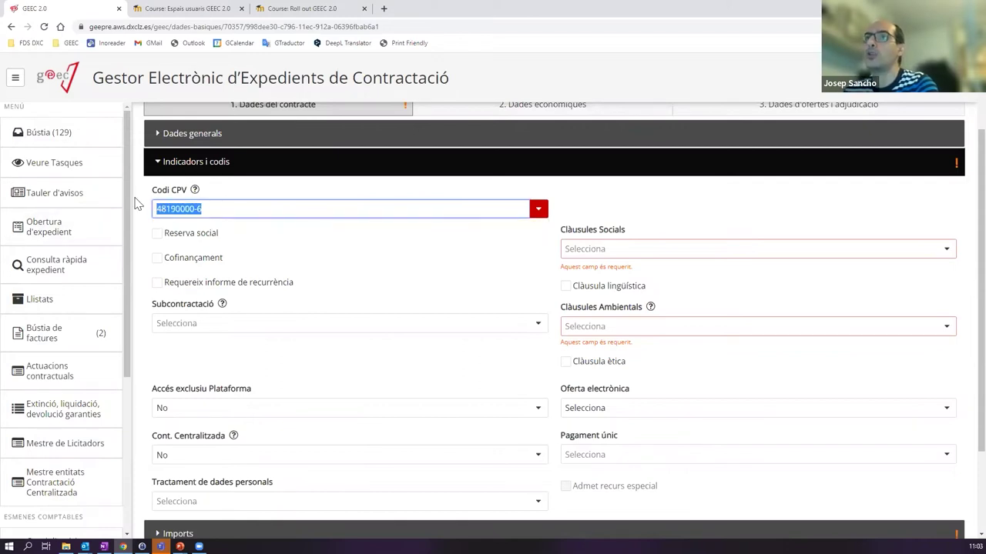
pyautogui.write('soft')
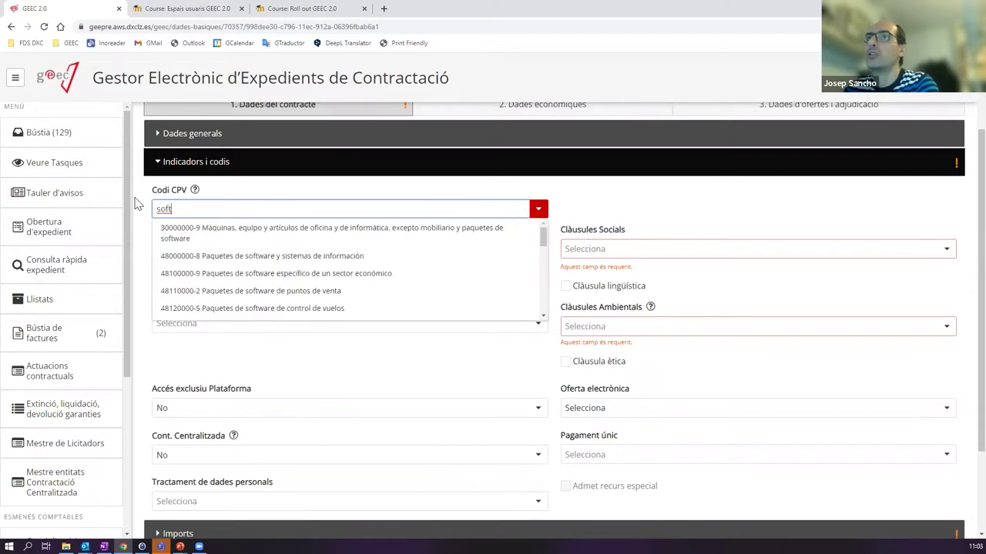
pyautogui.write('w')
pyautogui.scroll(-5, 544, 296)
pyautogui.scroll(6, 544, 308)
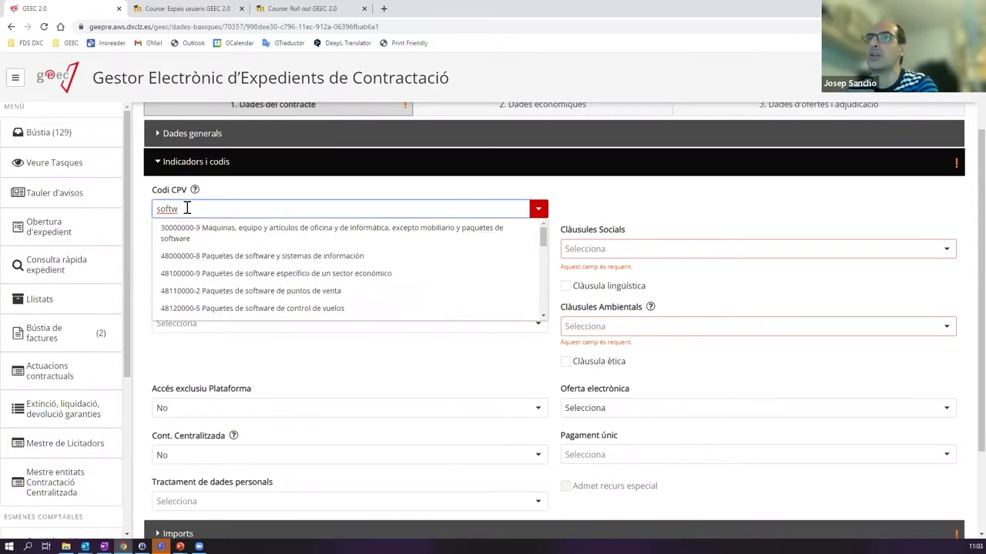
pyautogui.press('BackSpace')
pyautogui.press('BackSpace')
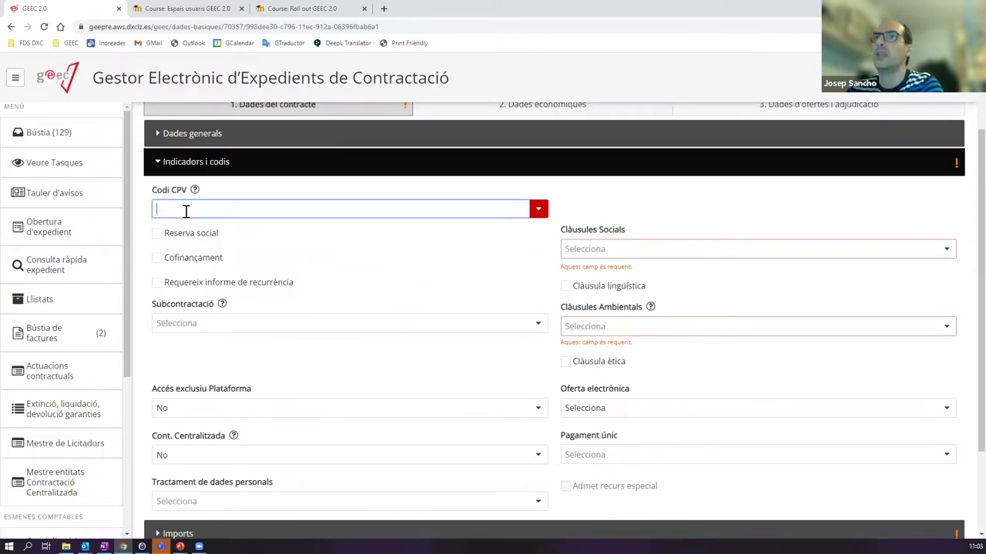
pyautogui.press('BackSpace')
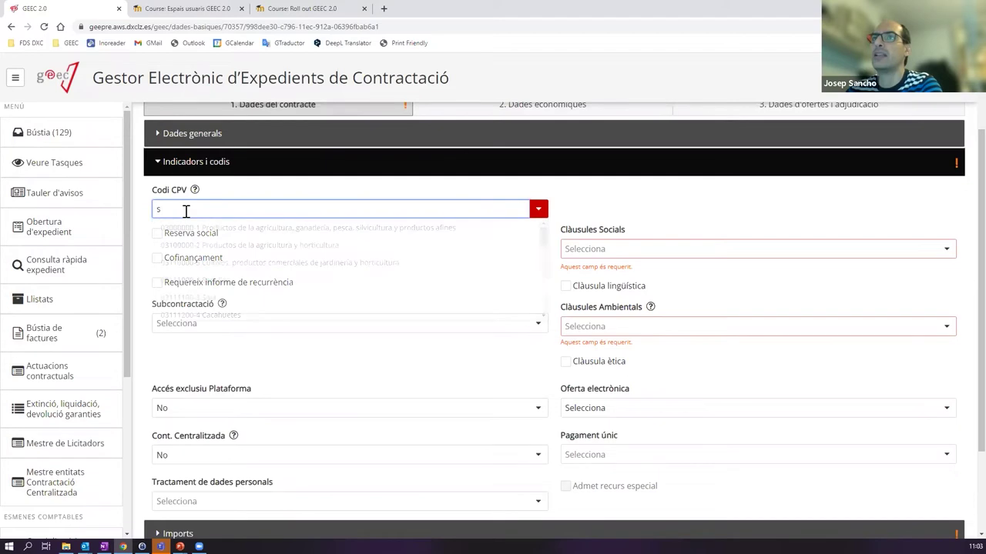
pyautogui.hotkey('ctrl', 'v')
pyautogui.click(184, 229)
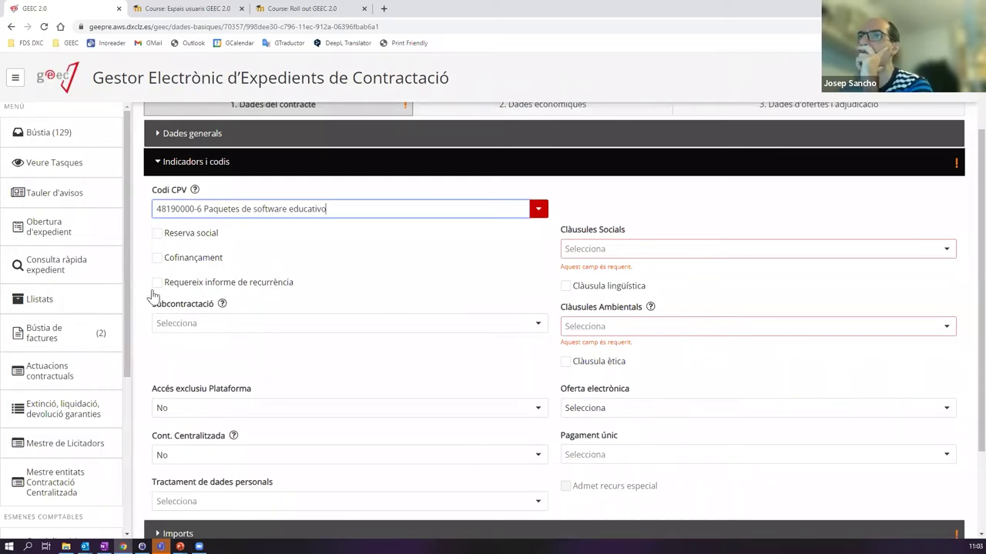
# - Set Subcontractació to No and Clàusules Socials to Sí
pyautogui.click(405, 329)
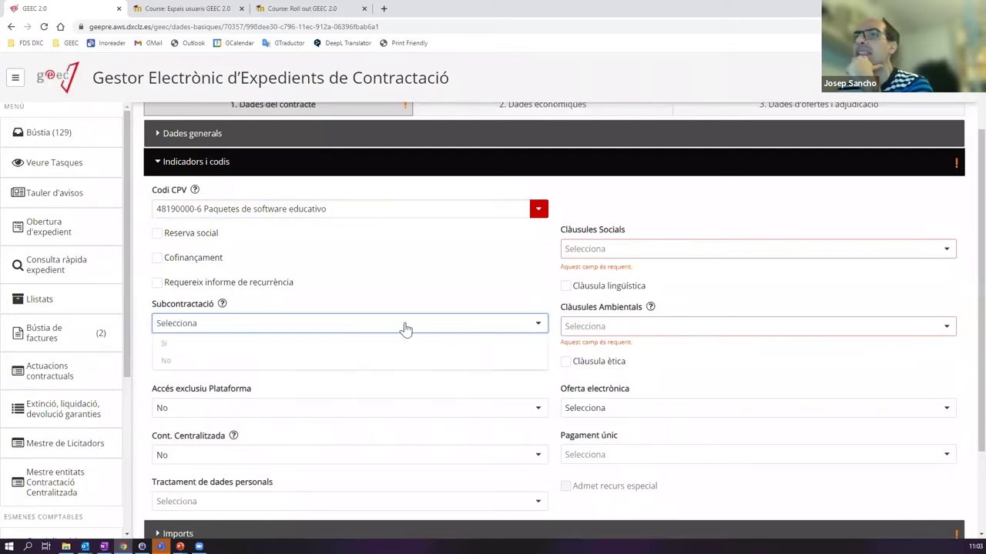
pyautogui.click(187, 361)
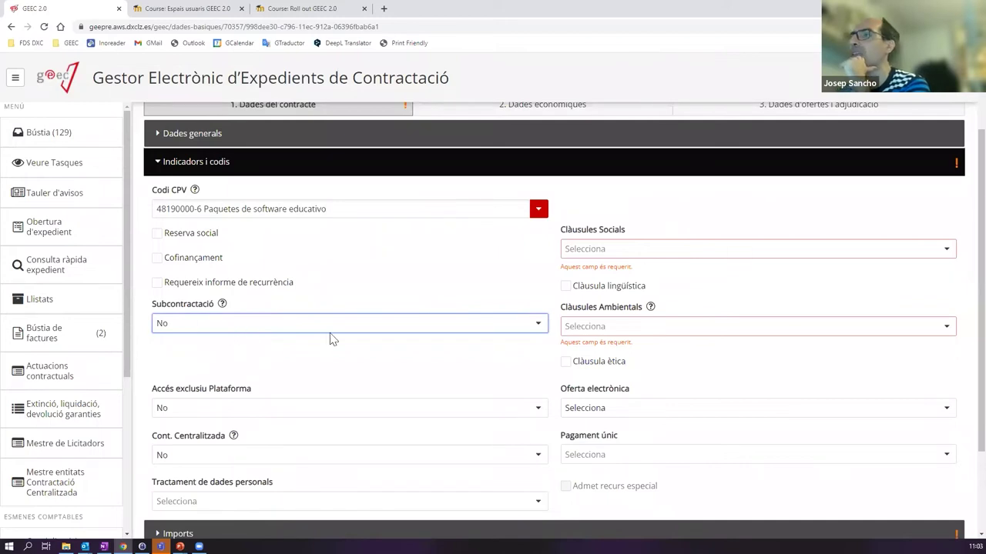
pyautogui.click(678, 253)
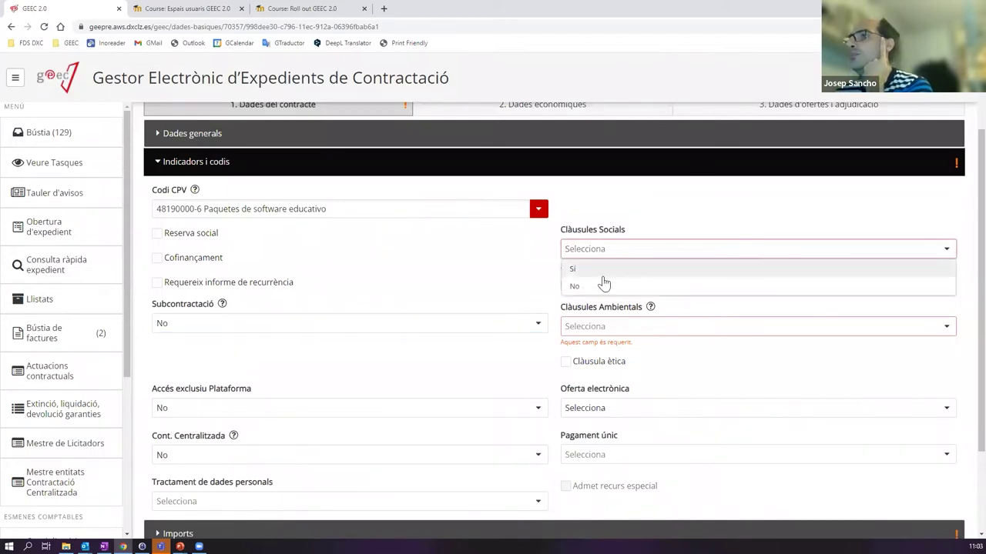
pyautogui.click(589, 286)
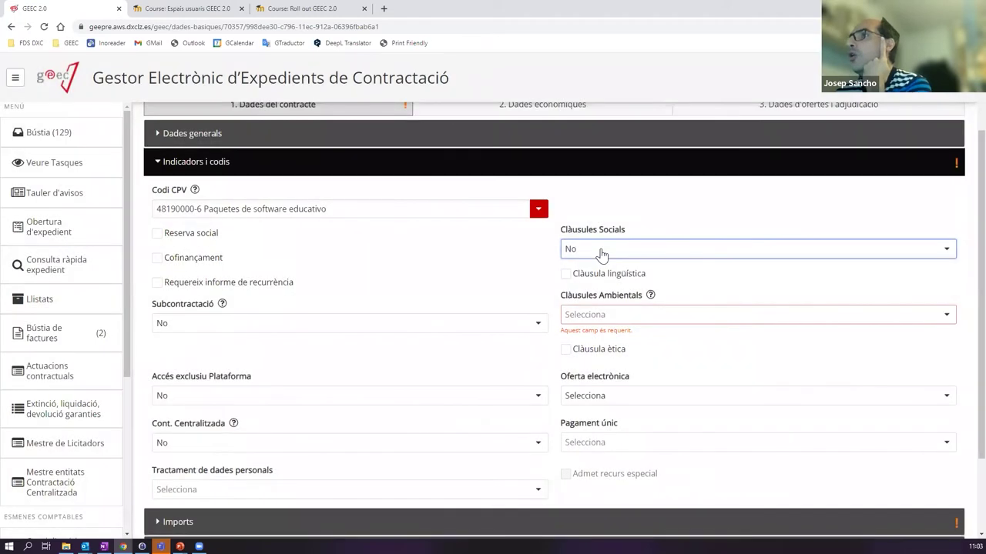
pyautogui.click(601, 253)
pyautogui.click(587, 267)
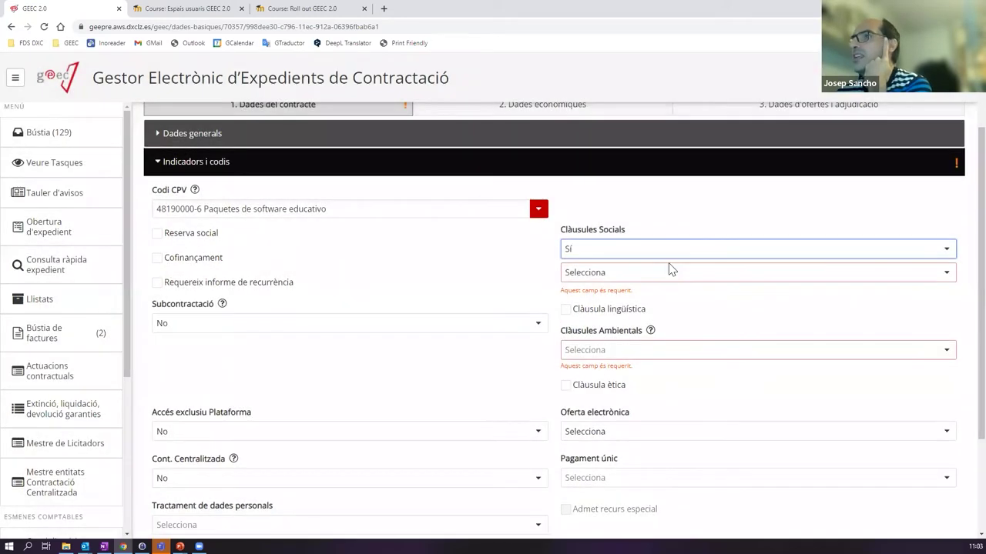
# - Tick Formació treballadors, Drets humans and Millora condicions laborals as social clause types
pyautogui.click(656, 274)
pyautogui.moveTo(949, 327); pyautogui.dragTo(962, 298)
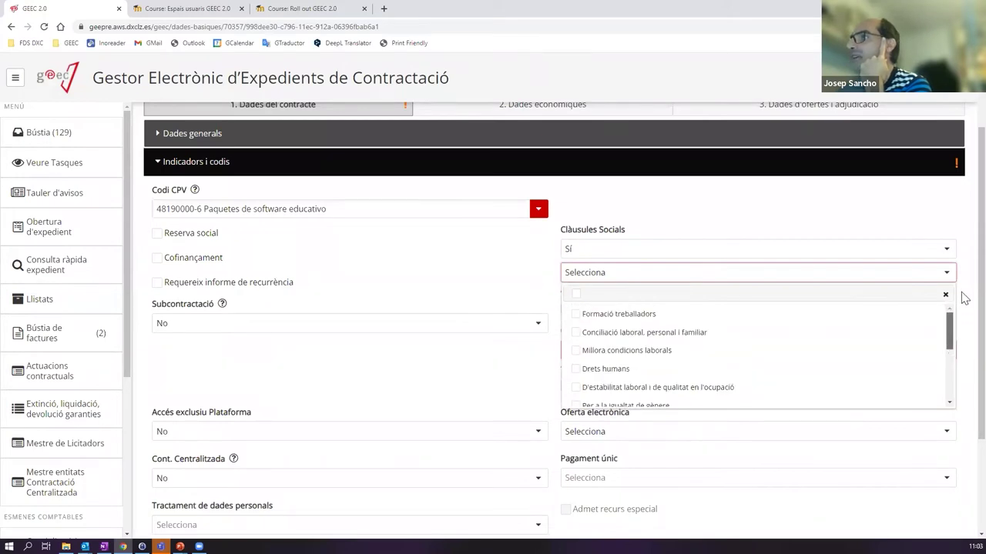
pyautogui.click(578, 315)
pyautogui.click(578, 370)
pyautogui.click(759, 351)
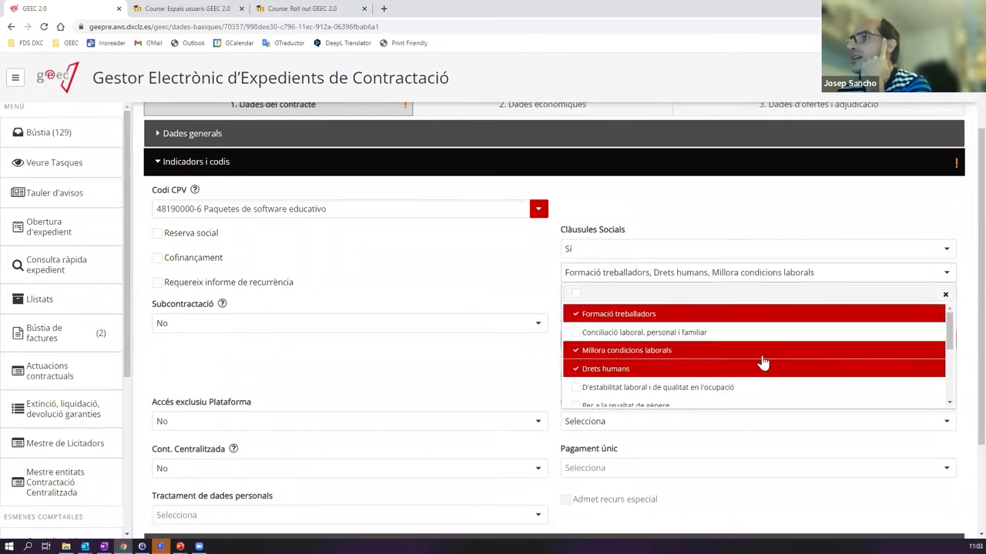
pyautogui.scroll(-5, 776, 363)
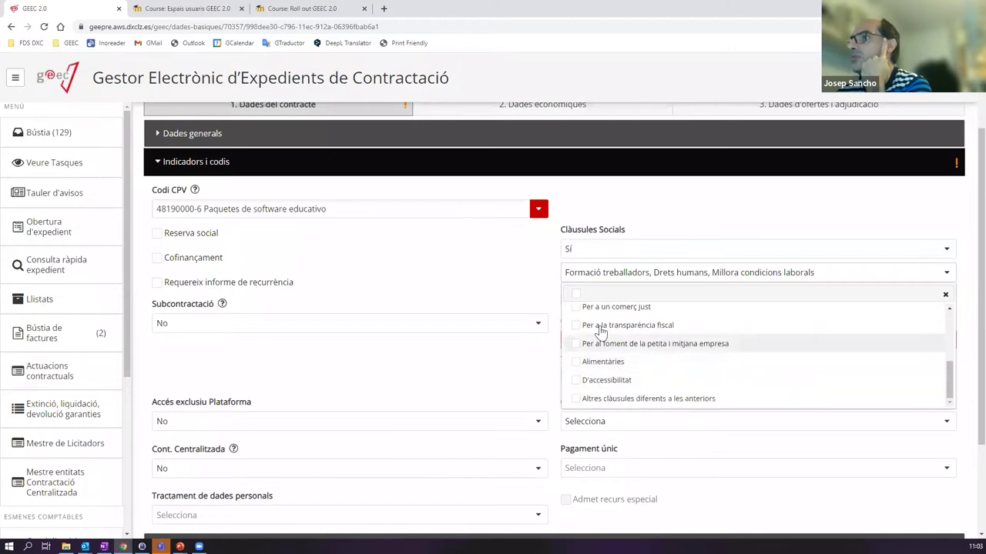
pyautogui.scroll(5, 724, 348)
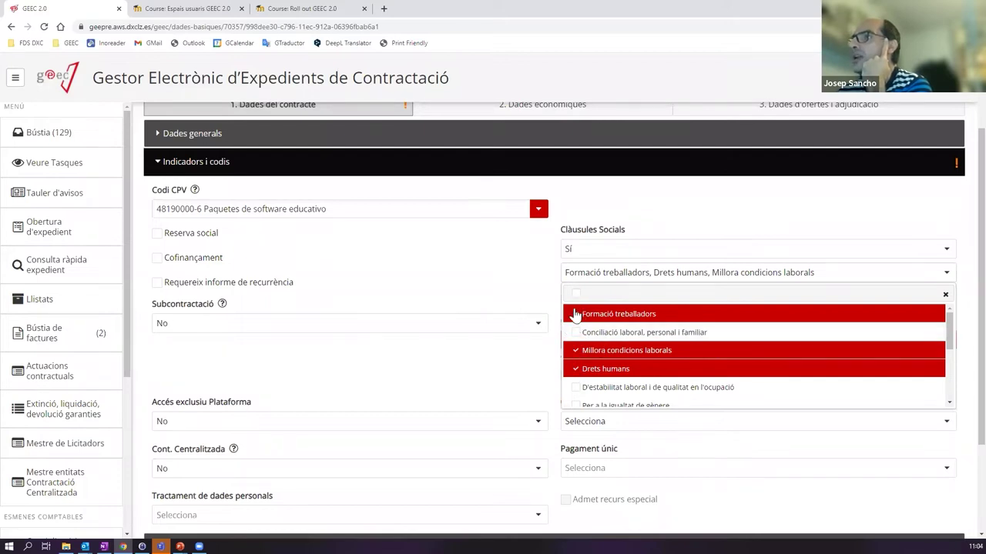
# - Settle on Formació treballadors, Conciliació laboral and Millora condicions laborals; set Clàusules Ambientals to No
pyautogui.click(576, 294)
pyautogui.click(576, 294)
pyautogui.click(576, 315)
pyautogui.click(576, 332)
pyautogui.click(576, 350)
pyautogui.click(576, 333)
pyautogui.click(576, 332)
pyautogui.click(505, 256)
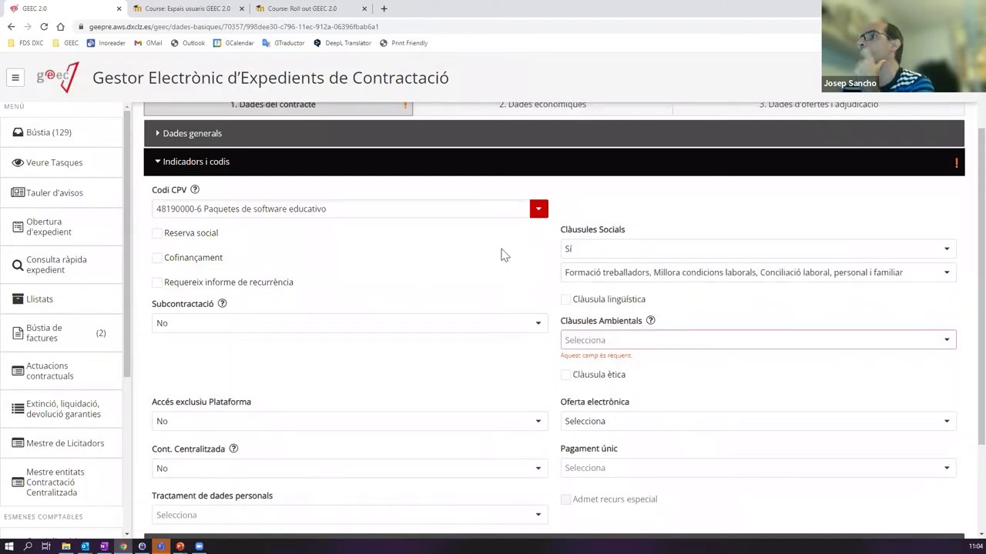
pyautogui.click(598, 341)
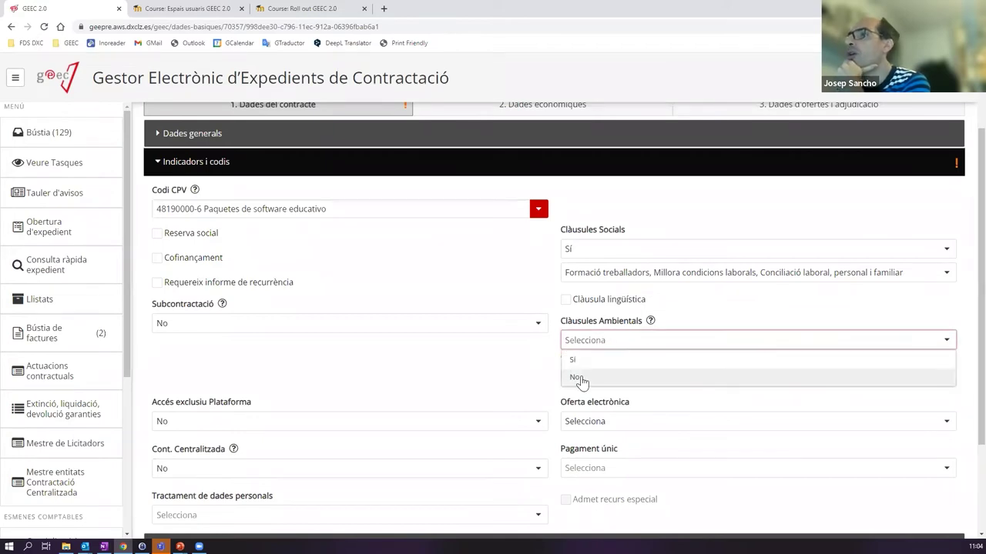
pyautogui.click(578, 379)
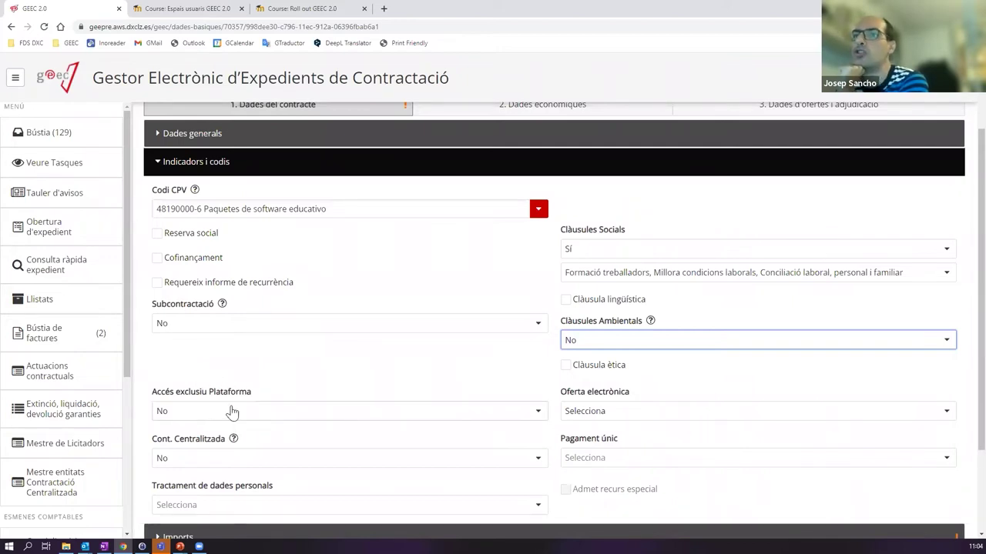
# - Set Oferta electrònica to Sobre digital
pyautogui.scroll(-1, 231, 415)
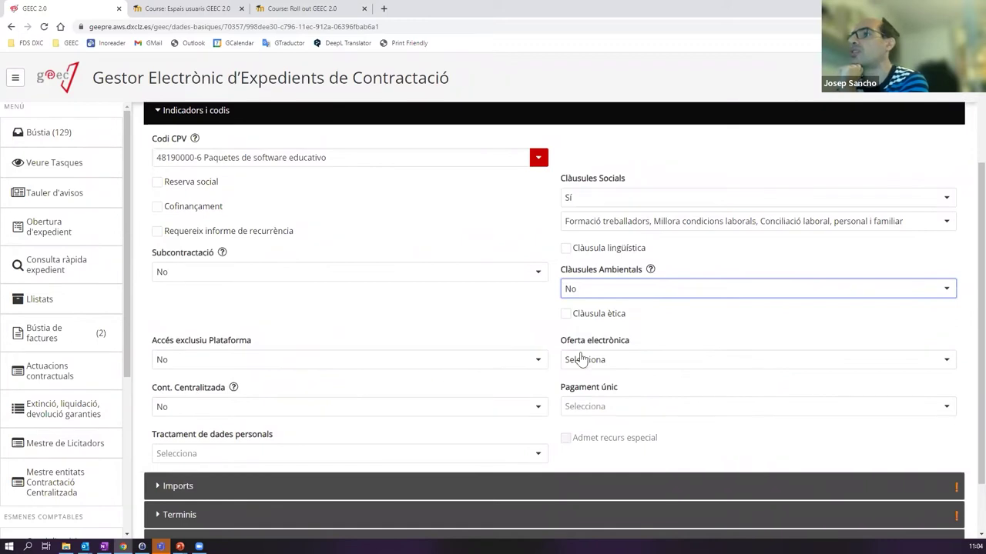
pyautogui.click(619, 364)
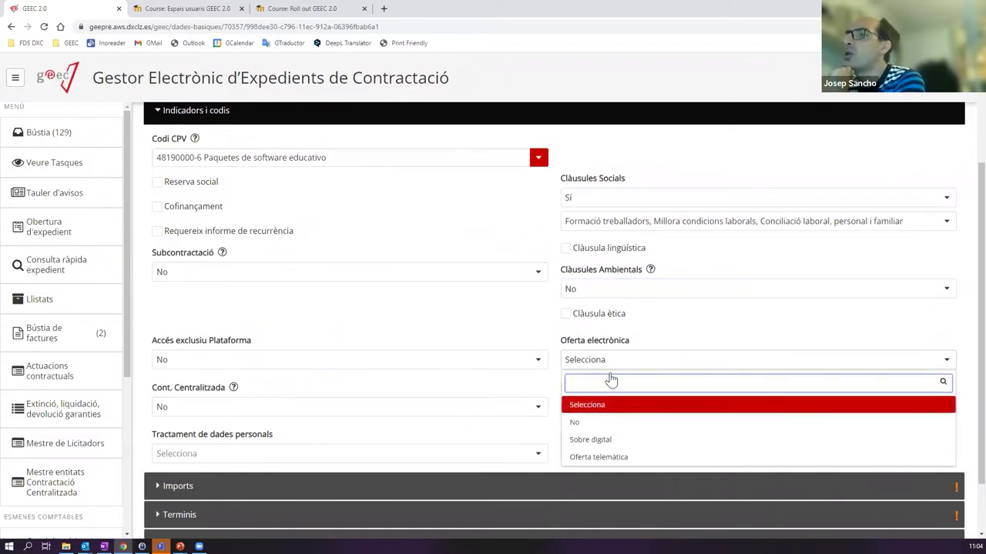
pyautogui.click(590, 423)
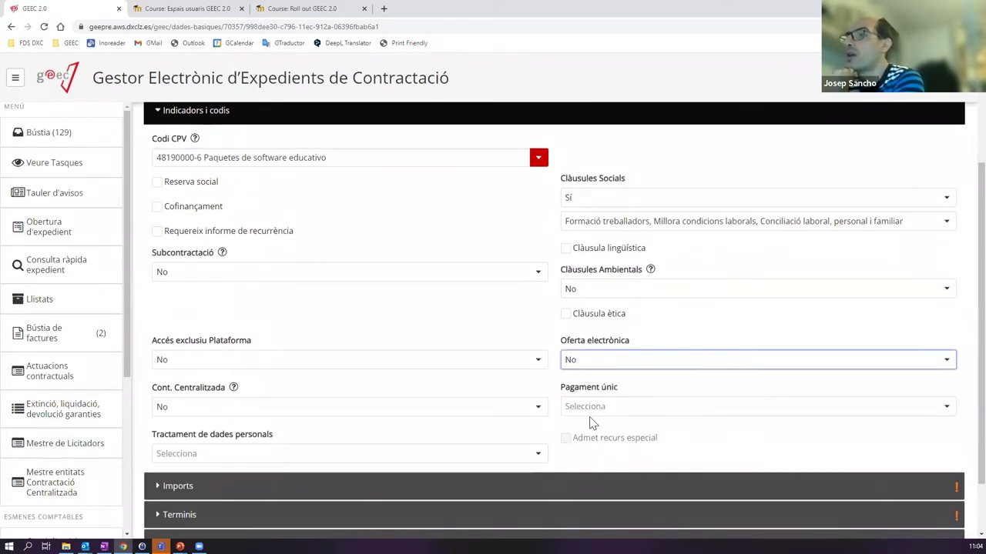
pyautogui.click(597, 368)
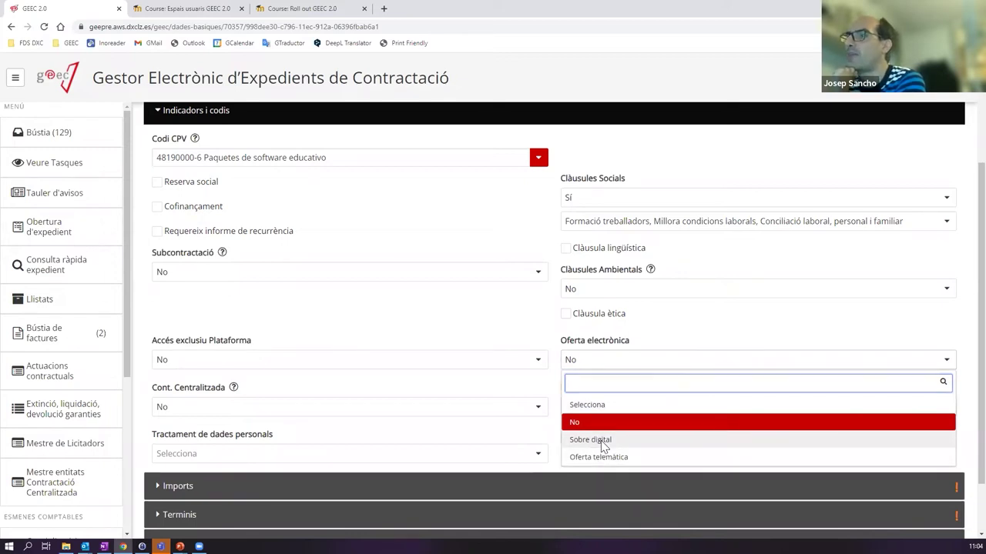
pyautogui.click(603, 444)
pyautogui.click(605, 456)
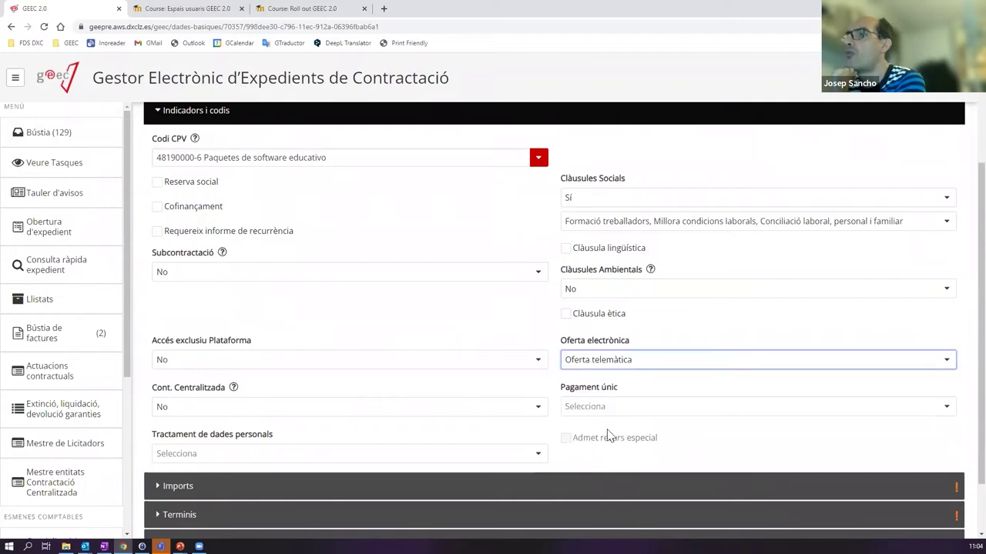
pyautogui.click(622, 367)
pyautogui.click(600, 442)
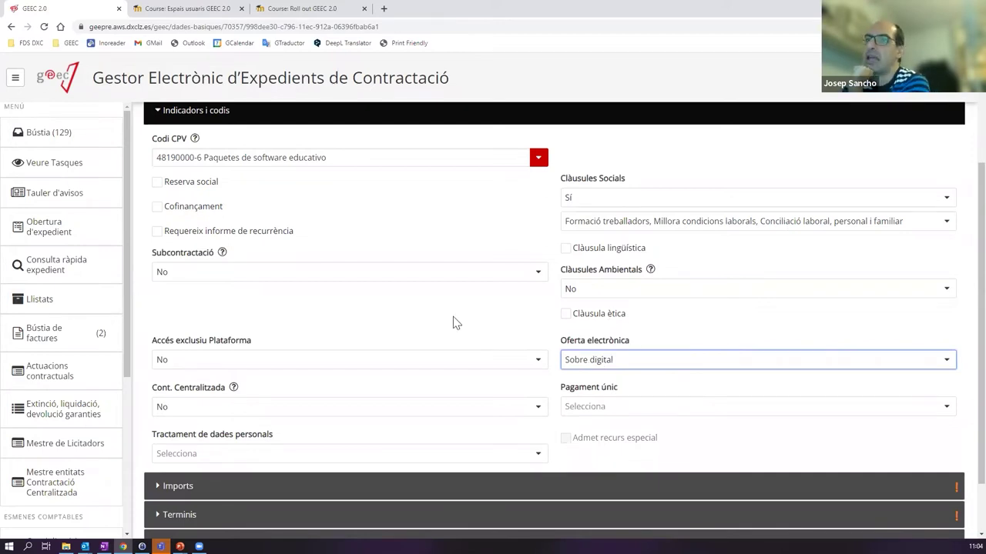
# - Set Tractament de dades personals to No
pyautogui.scroll(-1, 231, 308)
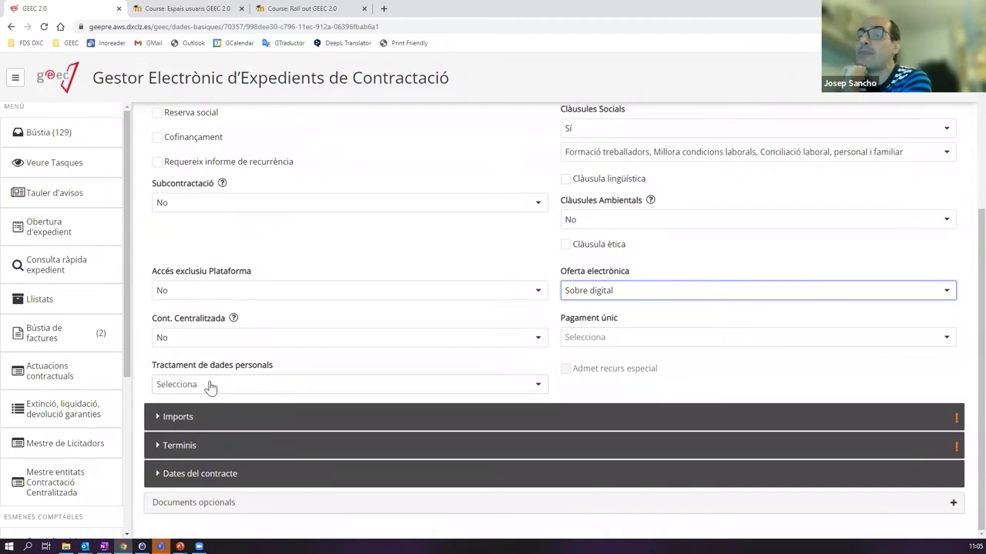
pyautogui.click(210, 386)
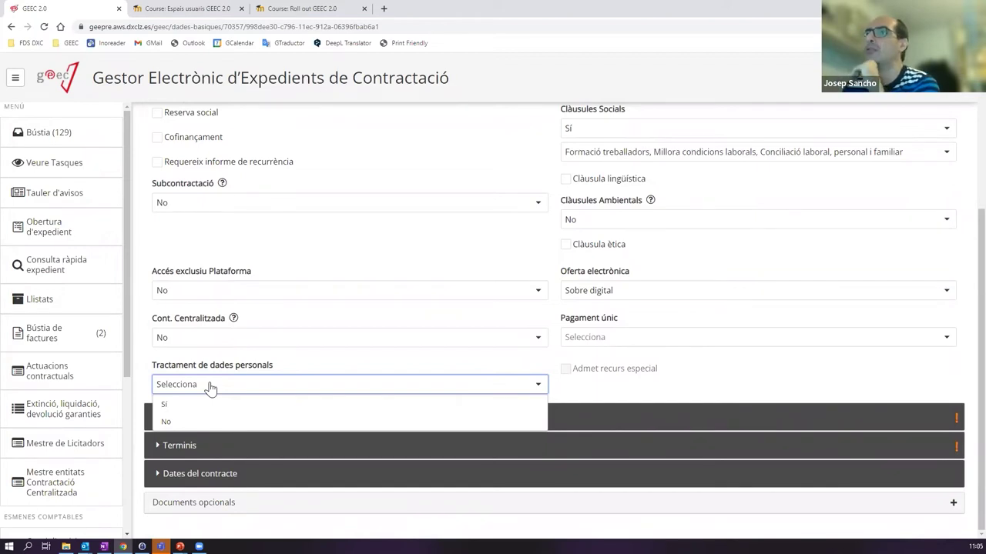
pyautogui.click(209, 422)
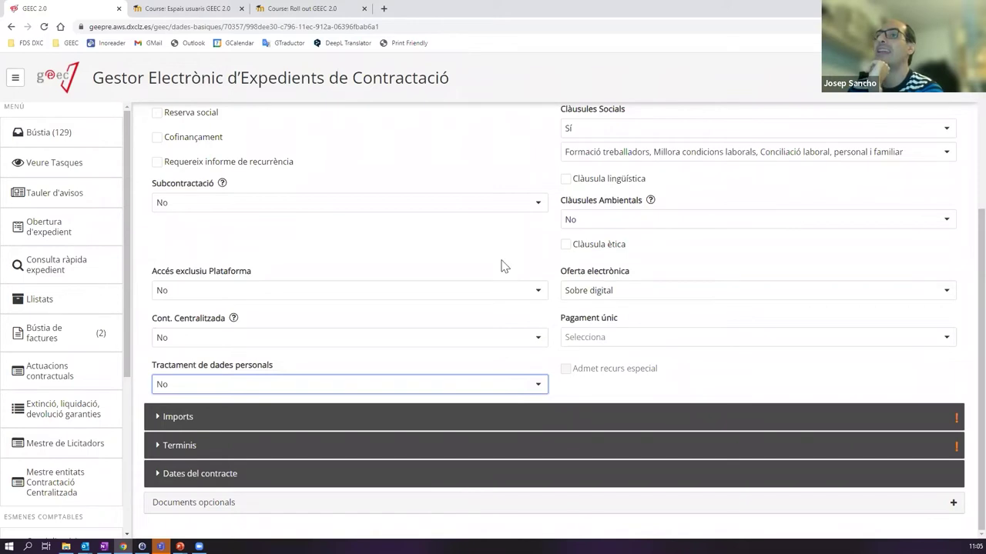
pyautogui.scroll(2, 365, 193)
pyautogui.scroll(-1, 421, 262)
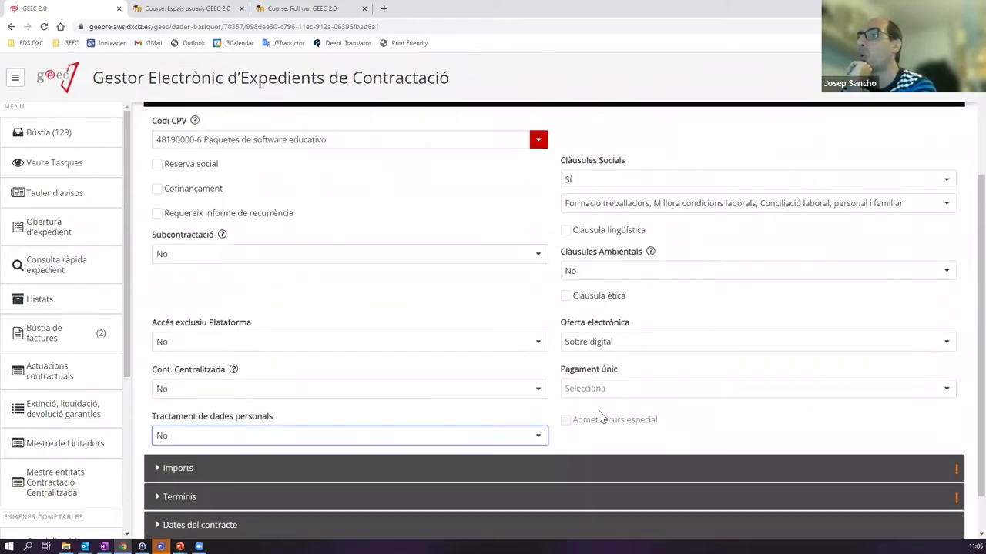
pyautogui.scroll(-1, 597, 412)
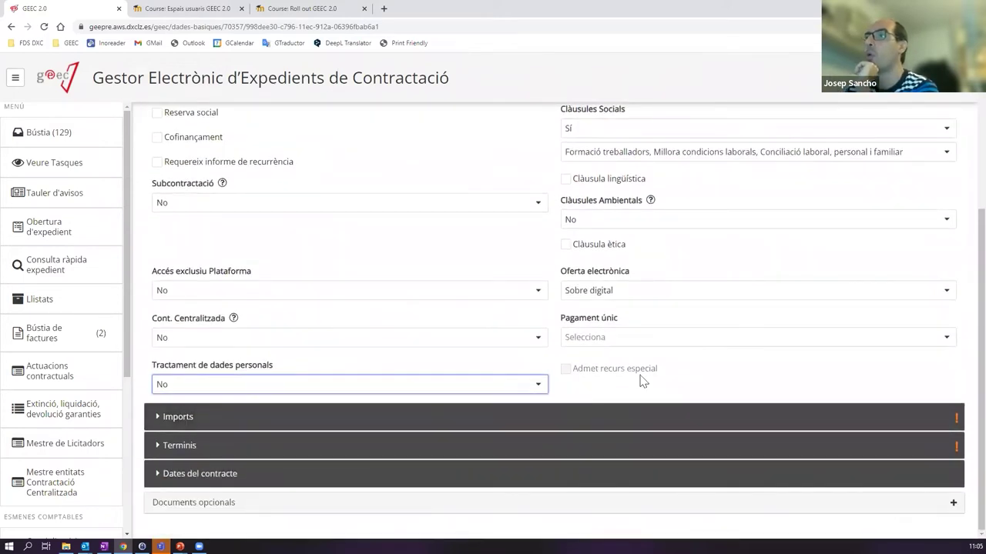
# - Expand Imports and enter 100 as the Import de licitació
pyautogui.click(191, 419)
pyautogui.scroll(-2, 224, 389)
pyautogui.scroll(-1, 226, 385)
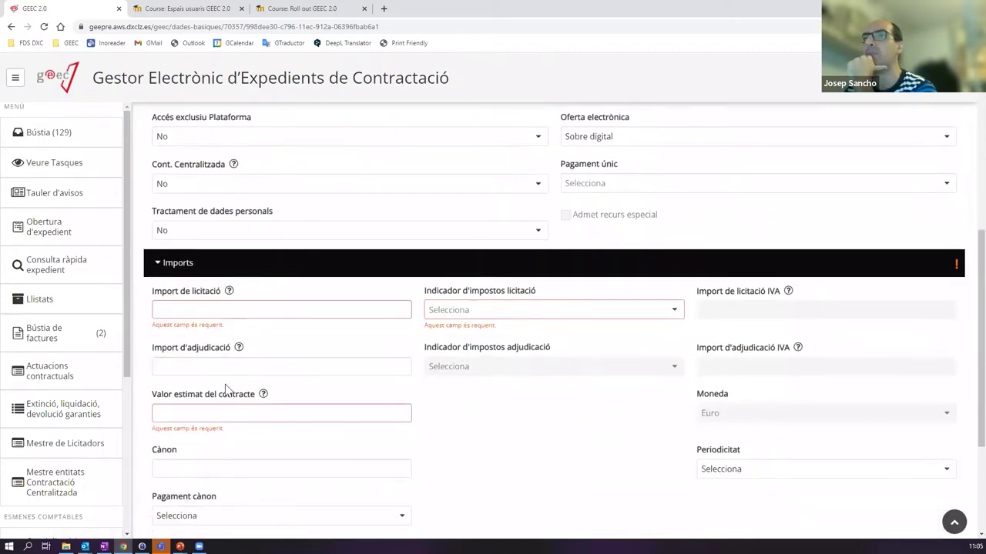
pyautogui.scroll(-1, 259, 390)
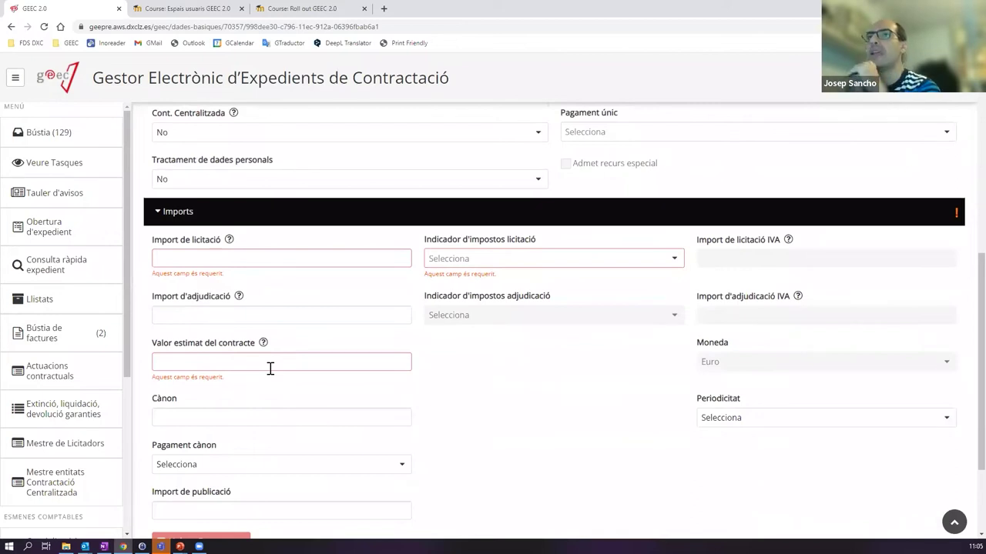
pyautogui.click(204, 260)
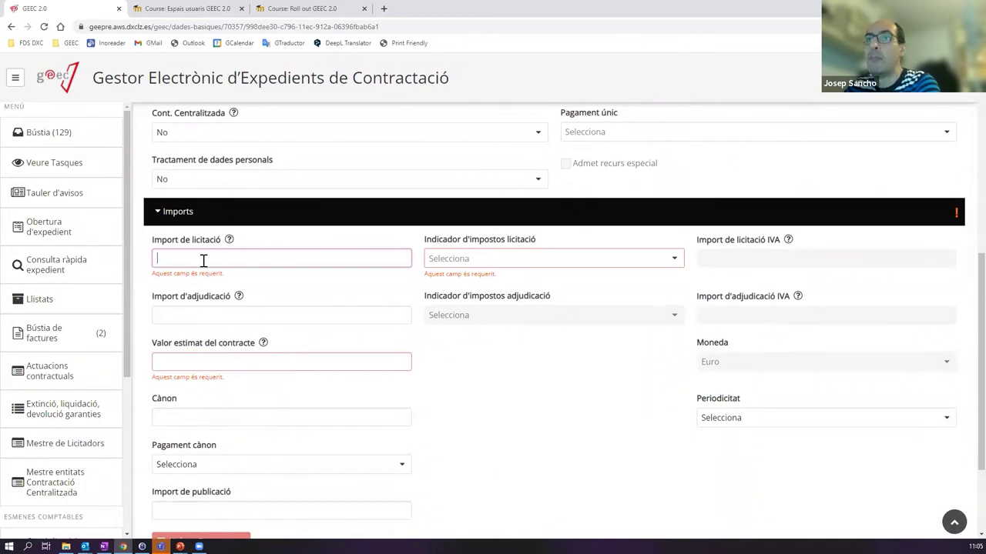
pyautogui.write('100')
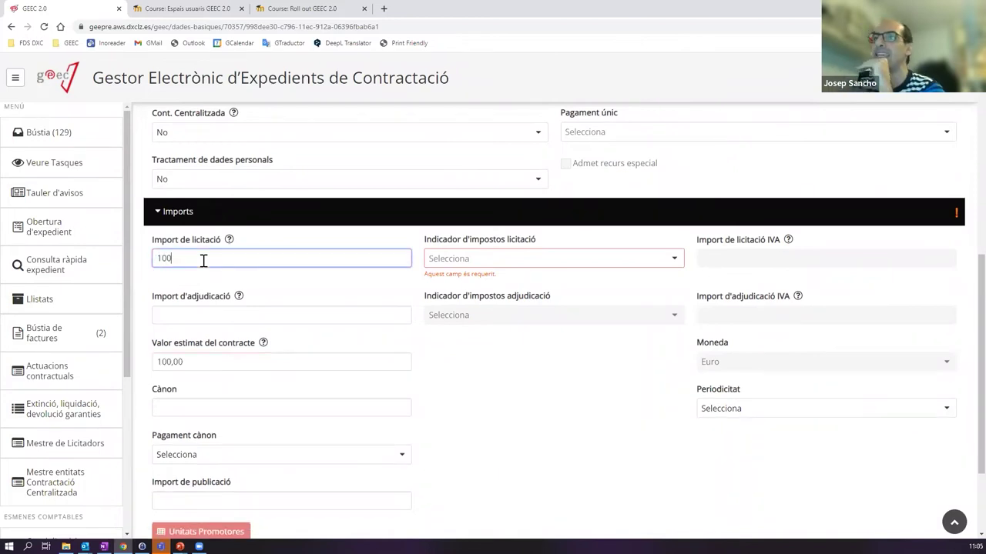
# - Set Indicador d'impostos licitació to N8-IVA suportat no deduible 21%
pyautogui.click(468, 259)
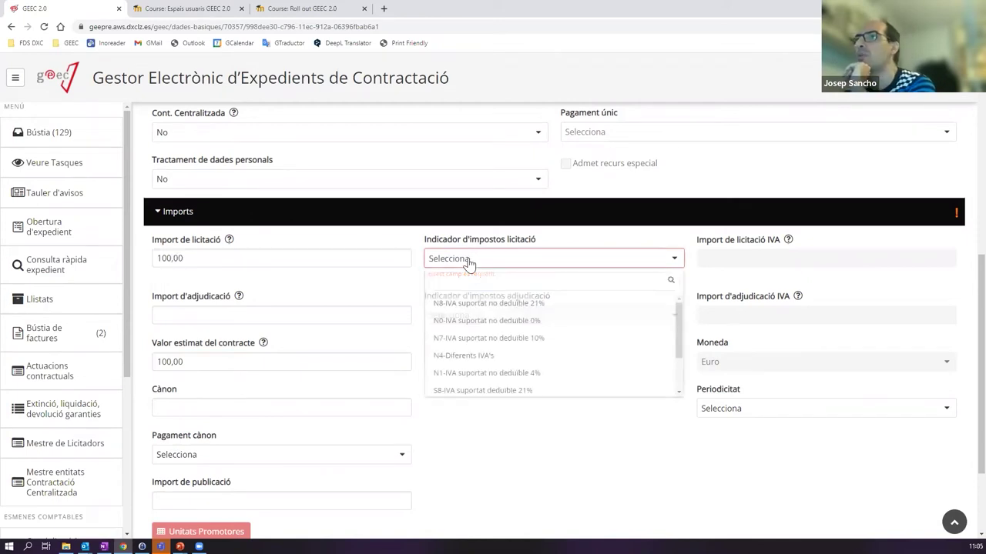
pyautogui.click(467, 260)
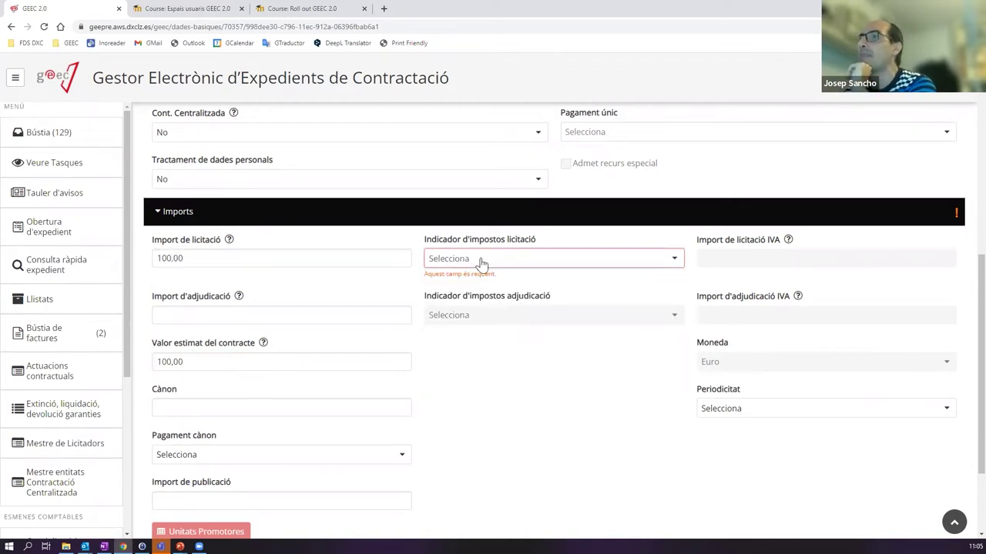
pyautogui.click(534, 261)
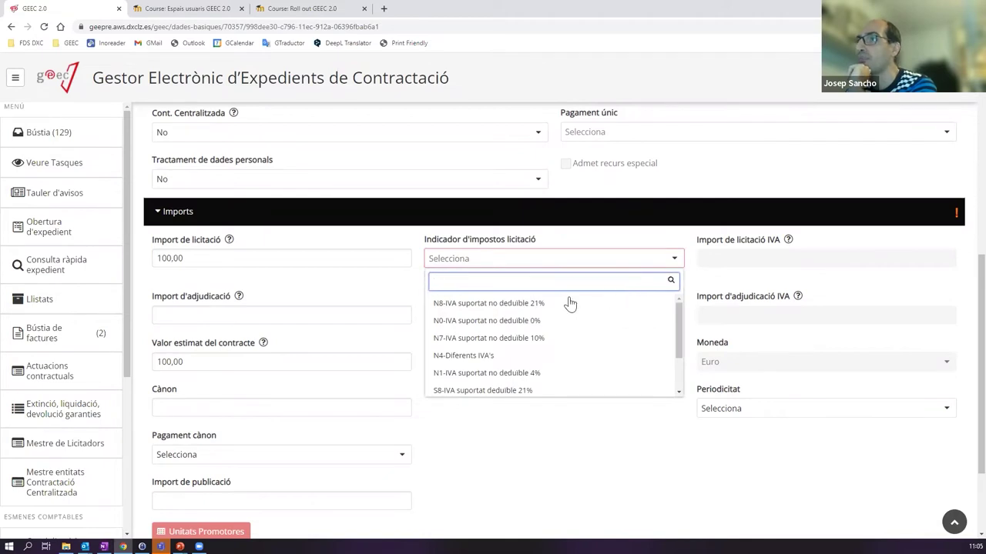
pyautogui.scroll(-1, 682, 331)
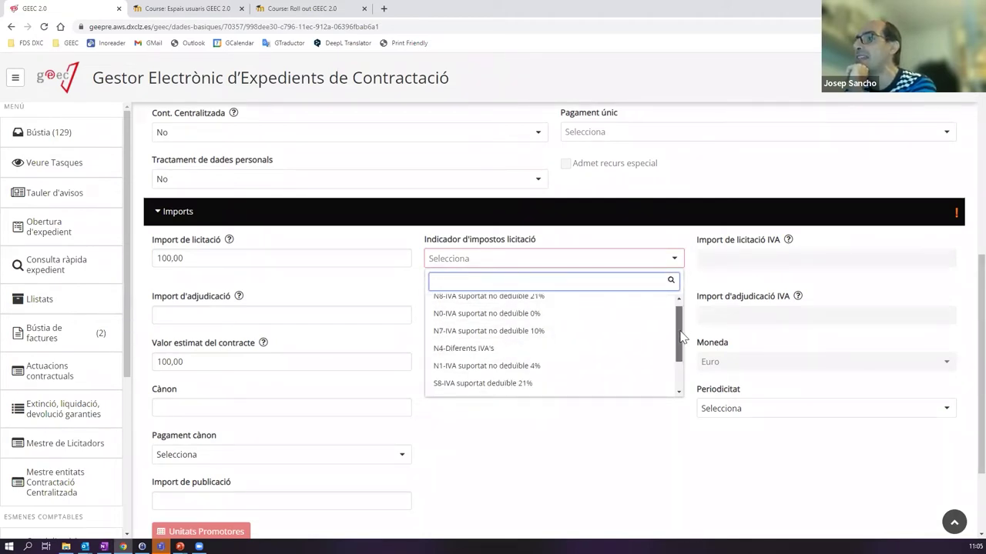
pyautogui.scroll(1, 681, 319)
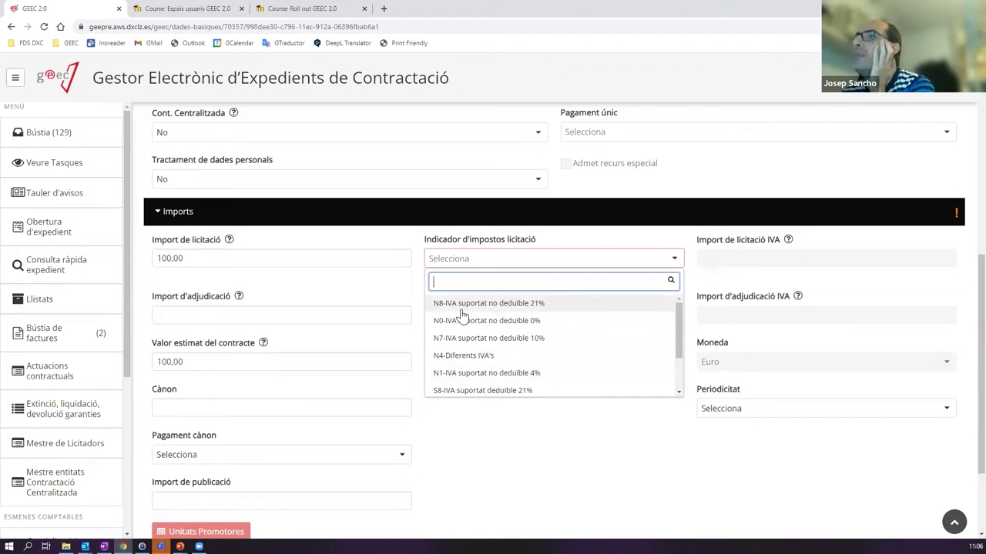
pyautogui.click(493, 305)
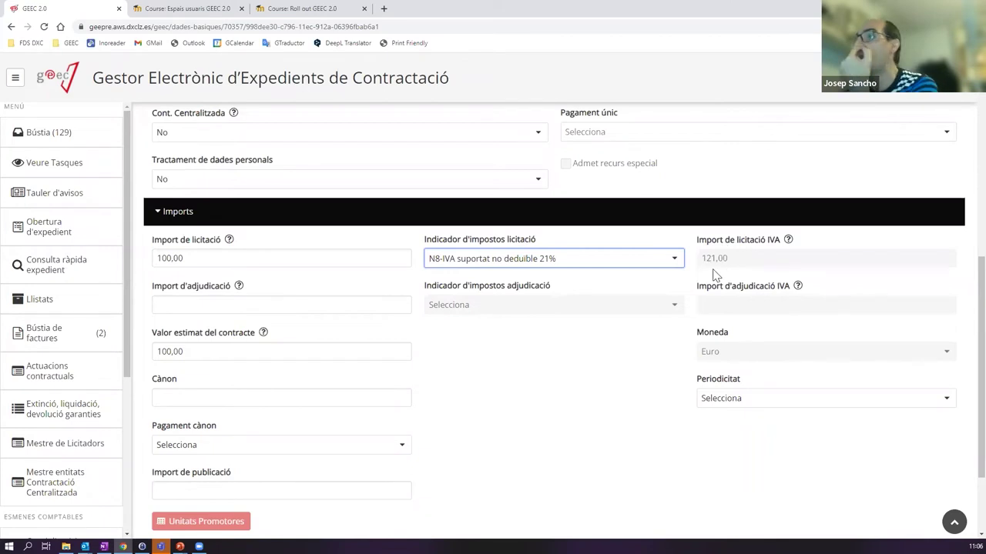
# - Try the S8-IVA suportat deduible 21% and N4-Diferents IVA's tender tax indicators
pyautogui.click(641, 264)
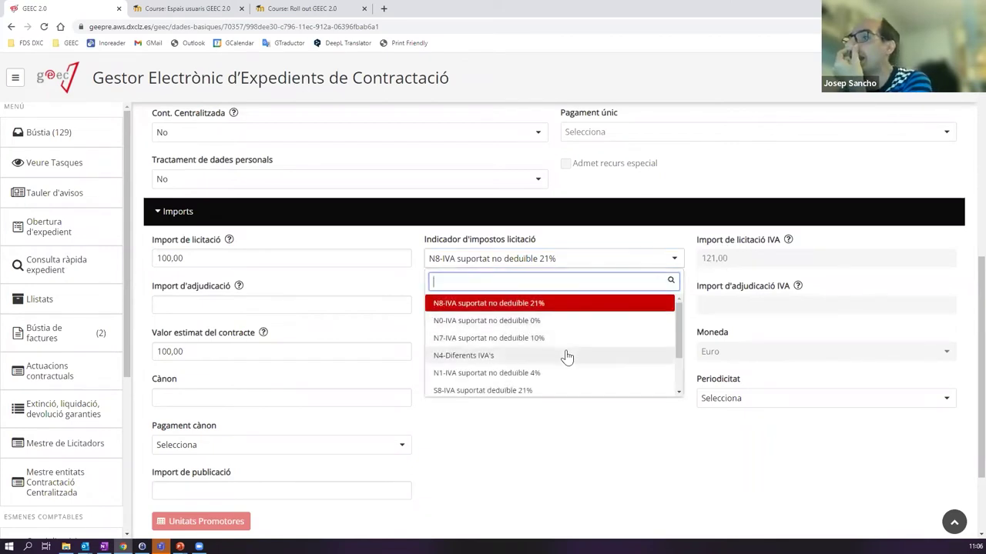
pyautogui.scroll(-2, 540, 362)
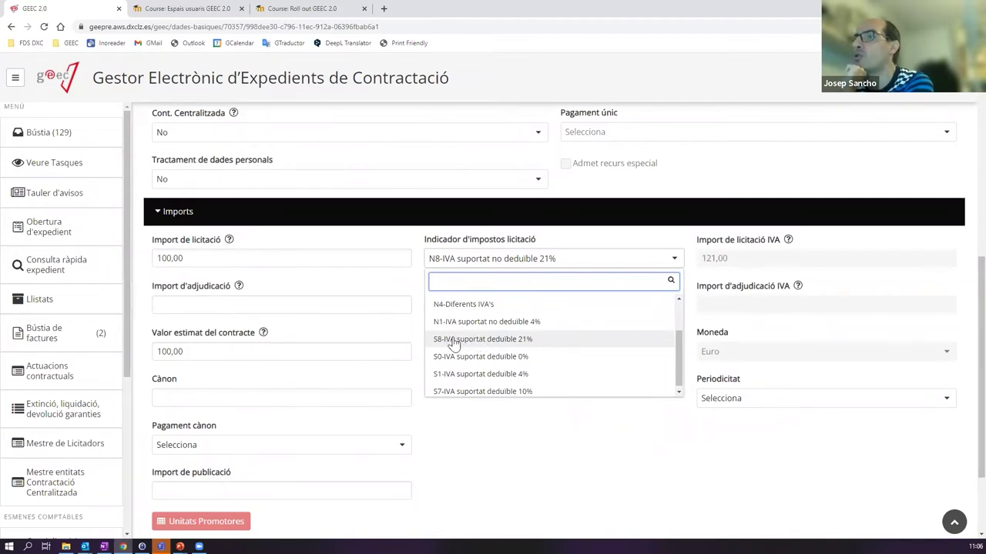
pyautogui.click(525, 342)
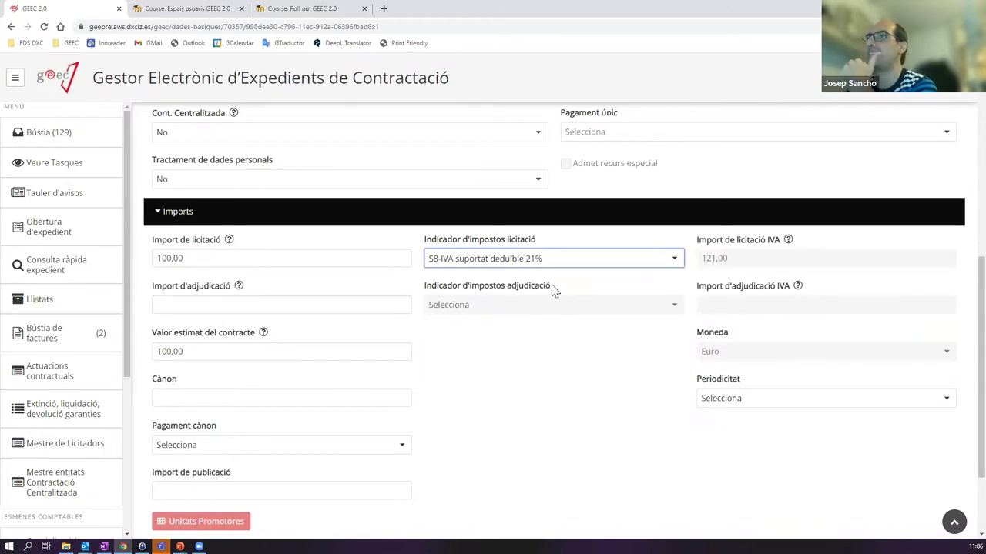
pyautogui.click(541, 260)
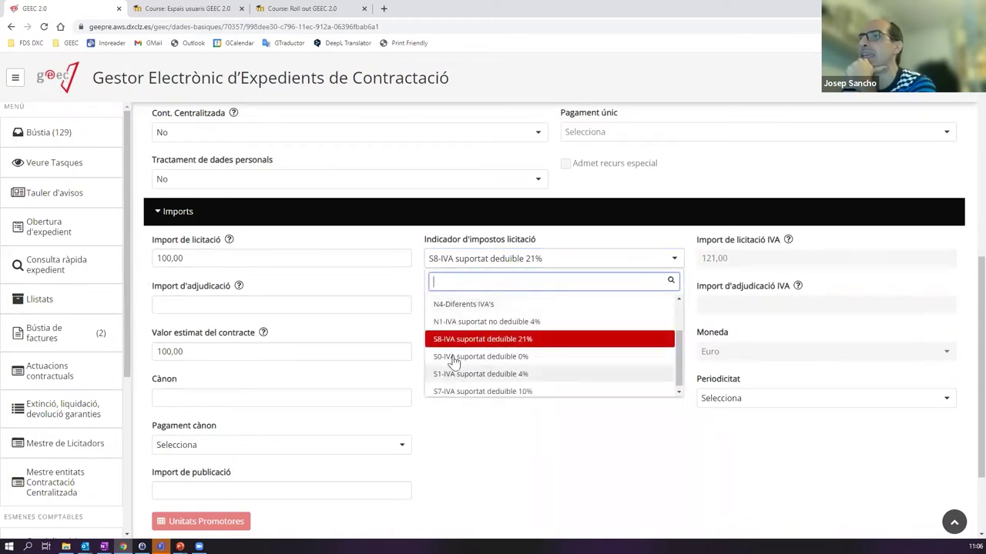
pyautogui.scroll(2, 462, 331)
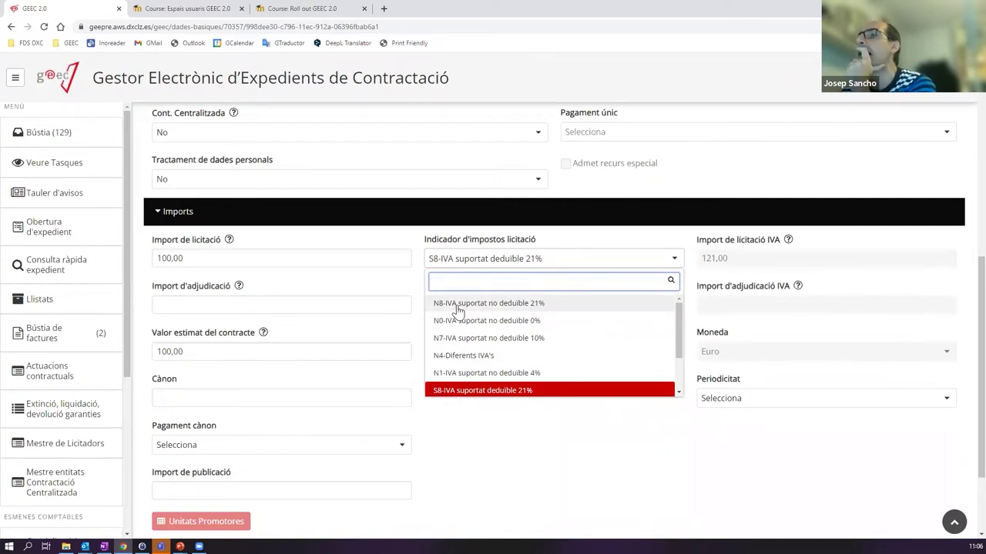
pyautogui.scroll(-1, 459, 361)
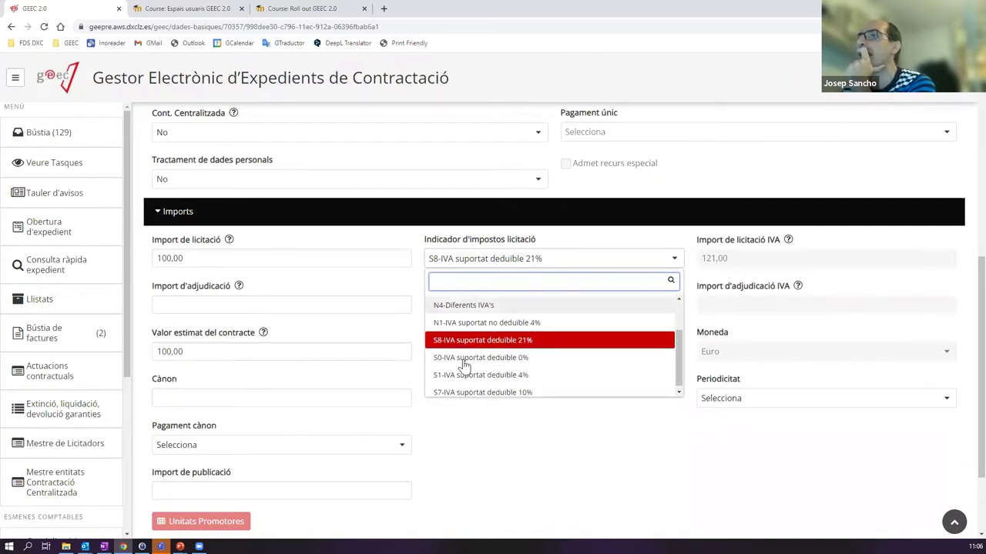
pyautogui.scroll(1, 466, 350)
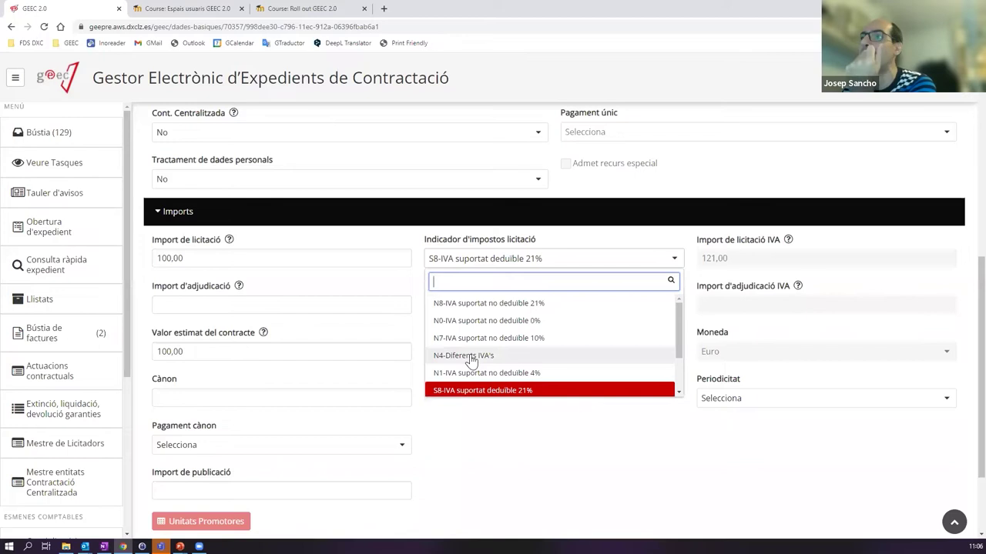
pyautogui.click(471, 358)
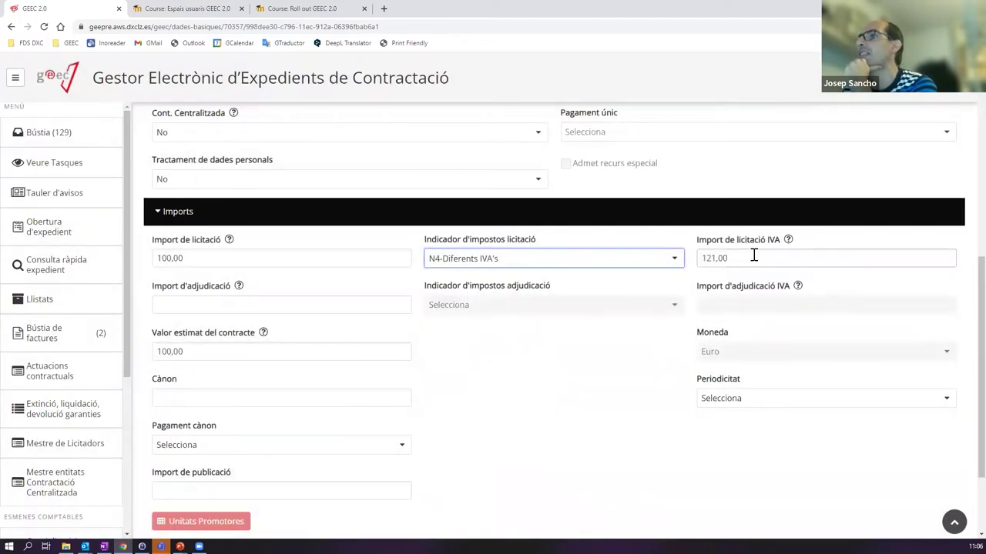
# - Clear Import de licitació IVA and reselect N8-IVA suportat no deduible 21%
pyautogui.click(755, 255)
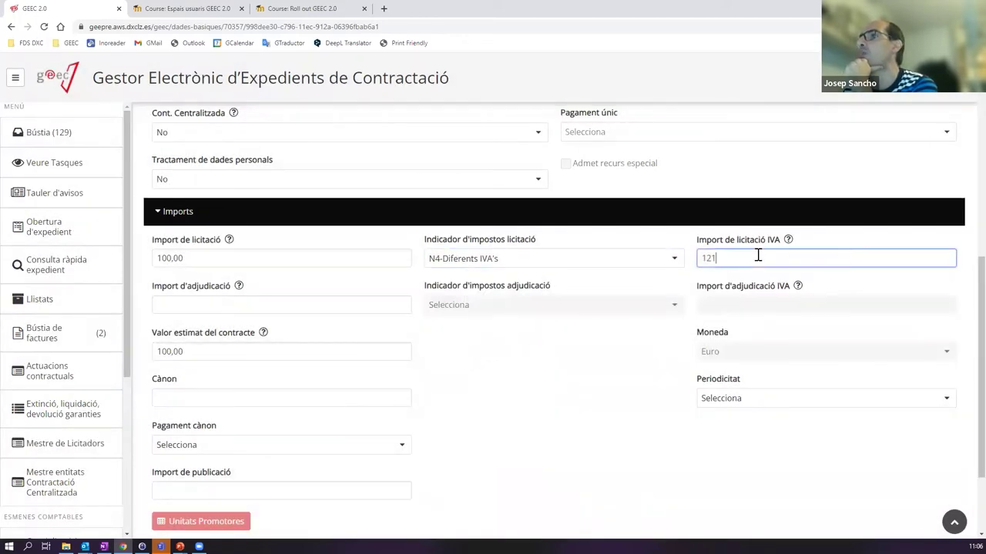
pyautogui.press('BackSpace')
pyautogui.press('BackSpace')
pyautogui.press('BackSpace')
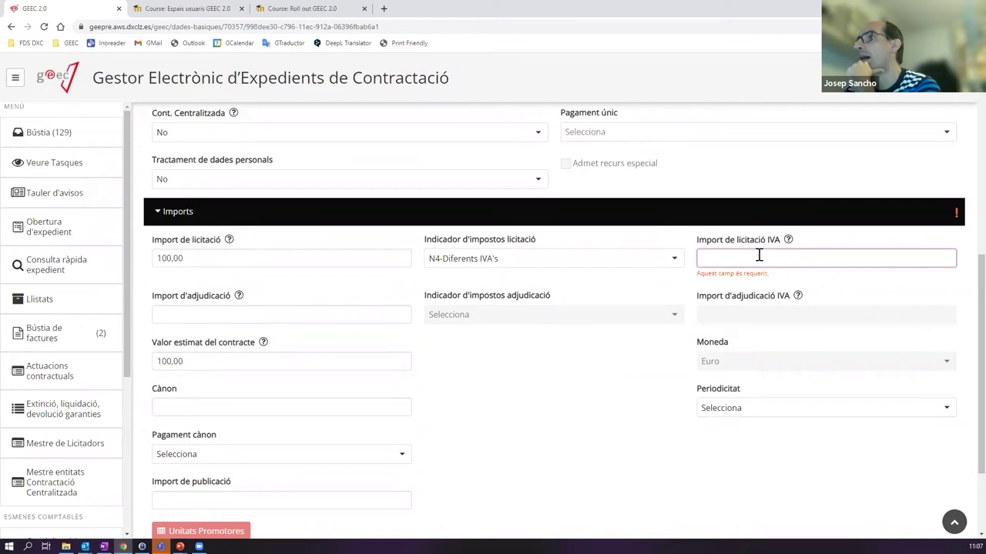
pyautogui.click(547, 258)
pyautogui.scroll(2, 532, 346)
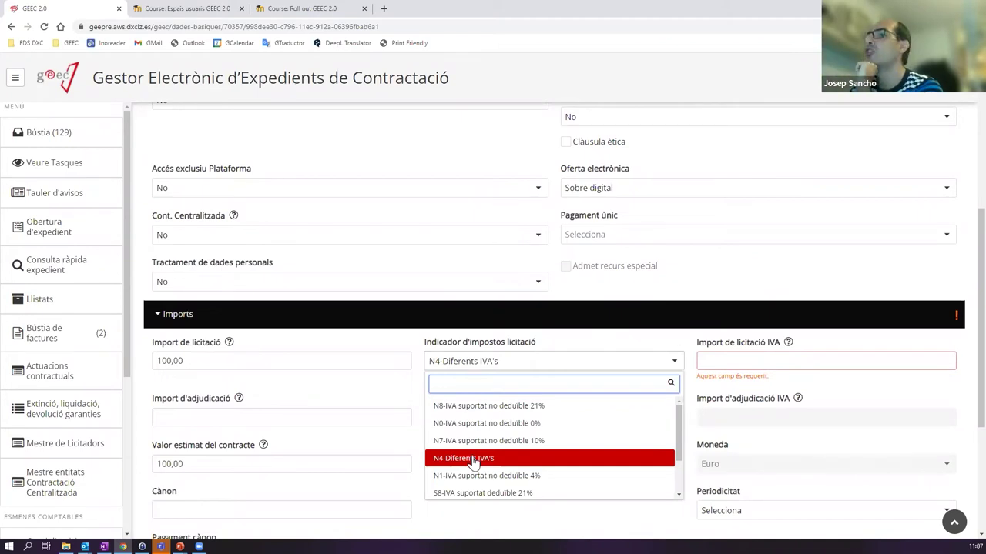
pyautogui.click(483, 408)
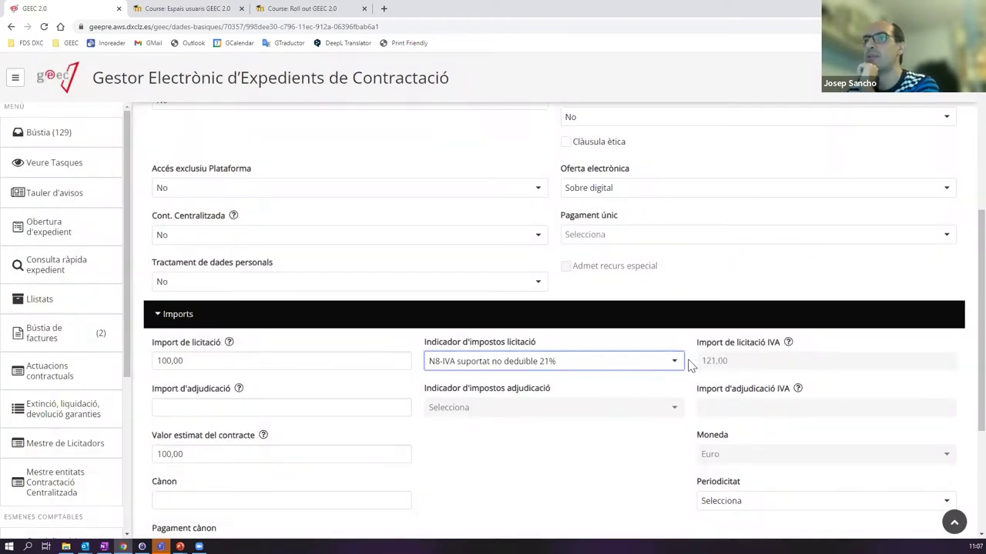
pyautogui.scroll(-2, 691, 364)
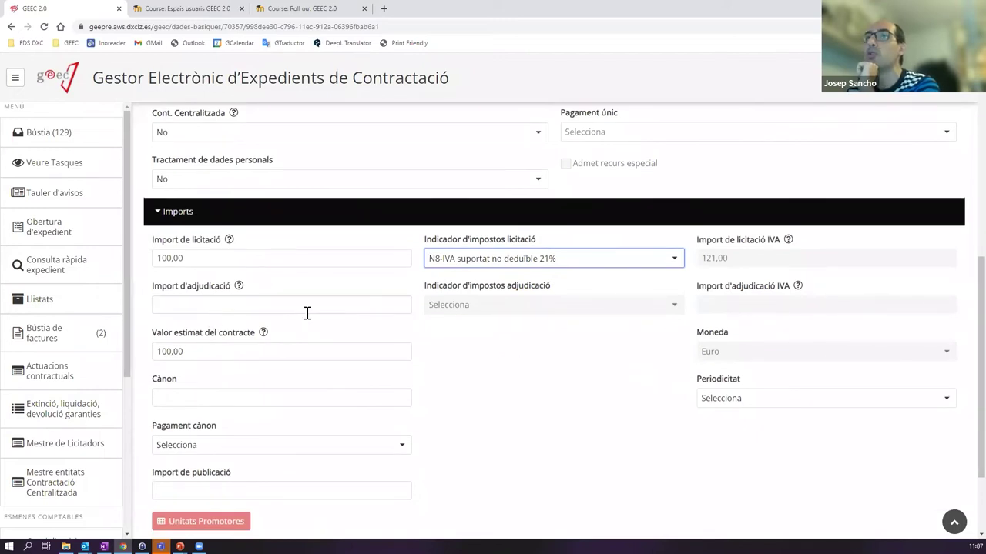
# - Re-enter 100 as Valor estimat del contracte and set Periodicitat to Únic
pyautogui.scroll(1, 251, 309)
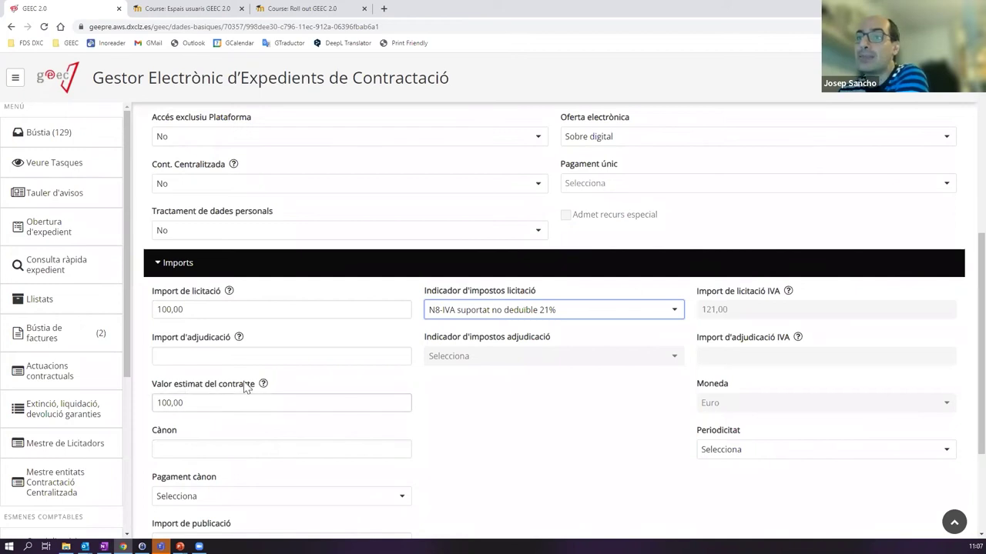
pyautogui.click(203, 402)
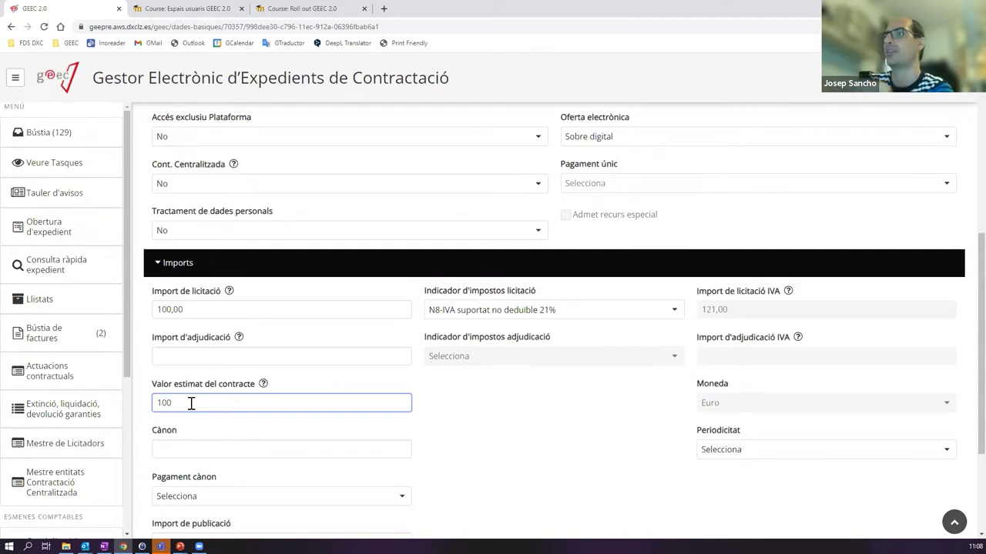
pyautogui.scroll(-1, 273, 433)
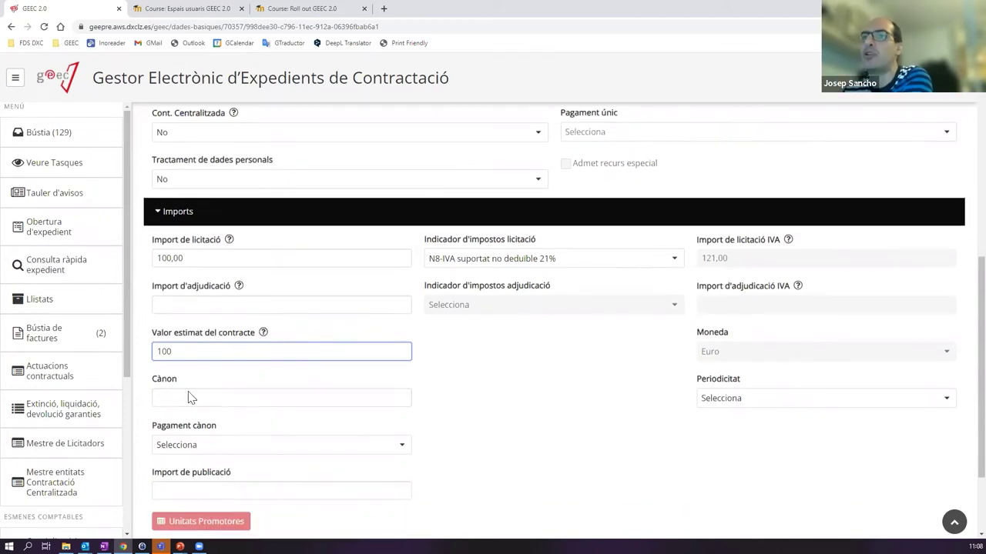
pyautogui.click(225, 490)
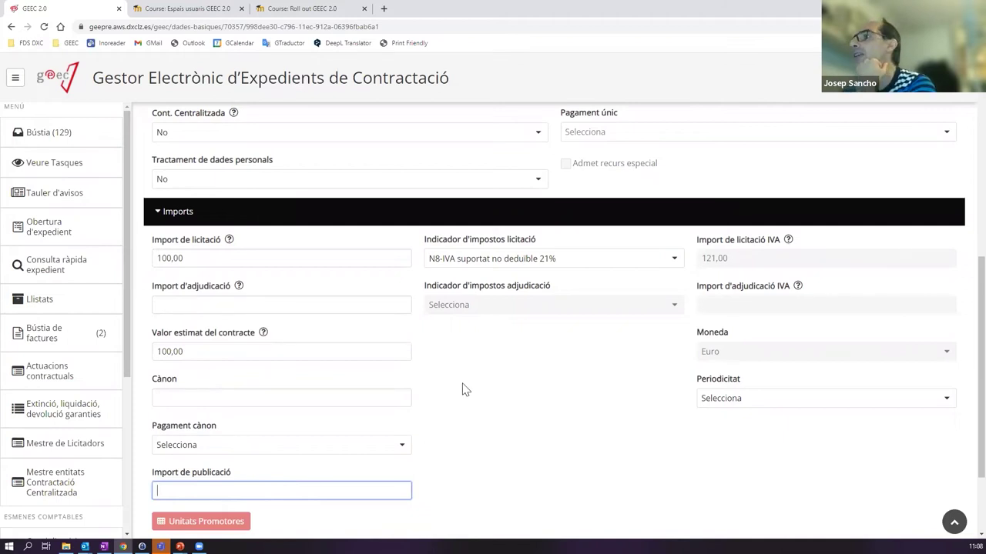
pyautogui.click(759, 402)
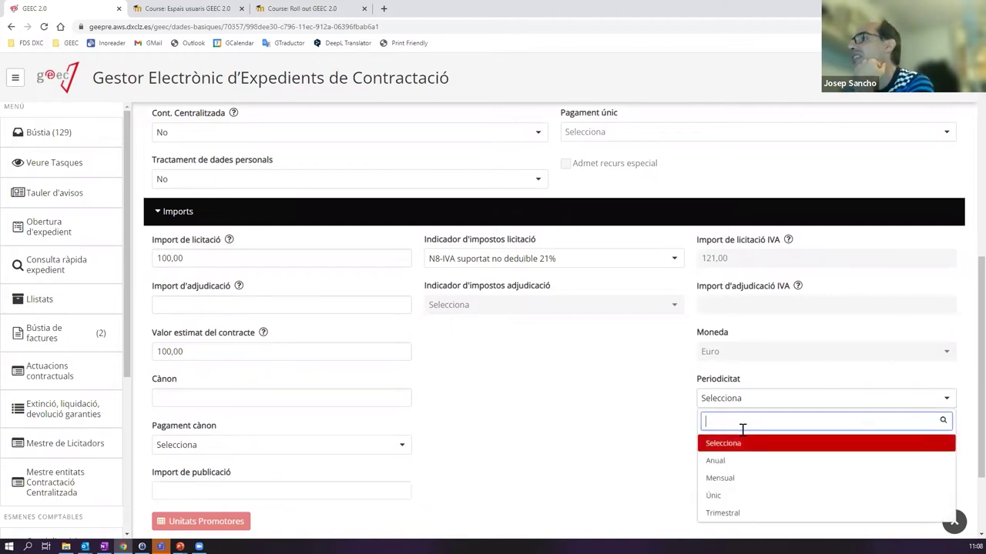
pyautogui.click(728, 495)
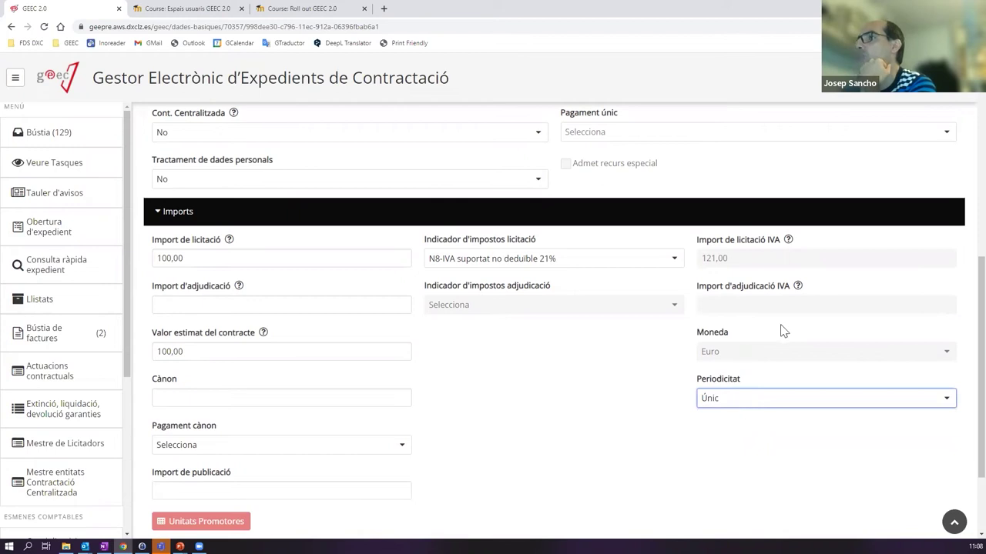
pyautogui.click(761, 403)
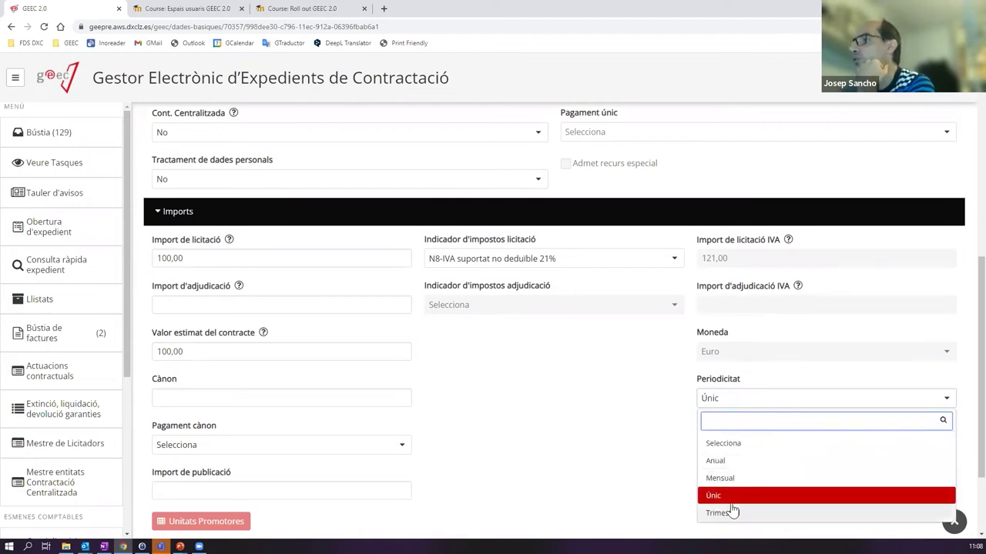
pyautogui.click(730, 497)
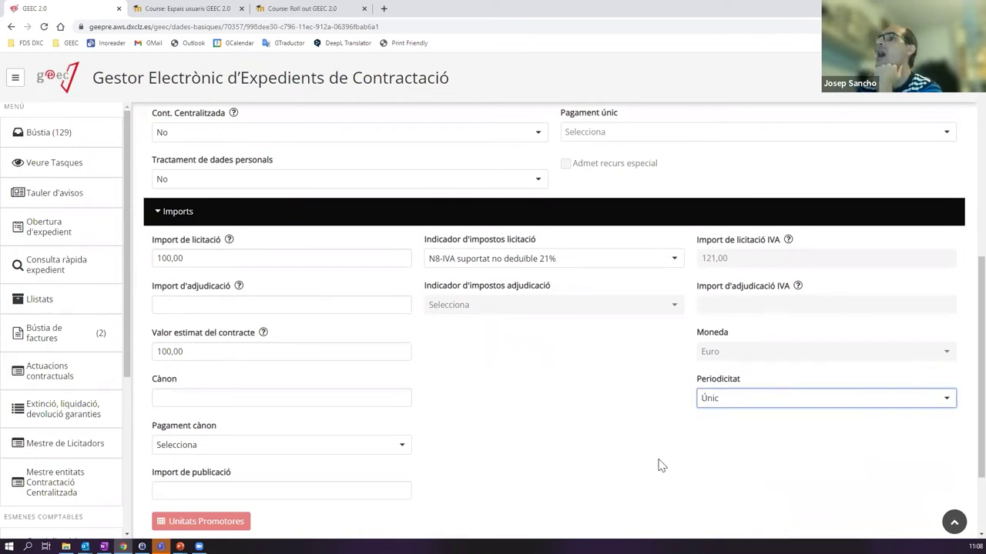
pyautogui.scroll(-2, 539, 436)
# - Expand Terminis and enter Termini execució 2 with Tipus termini execució Mesos
pyautogui.click(208, 458)
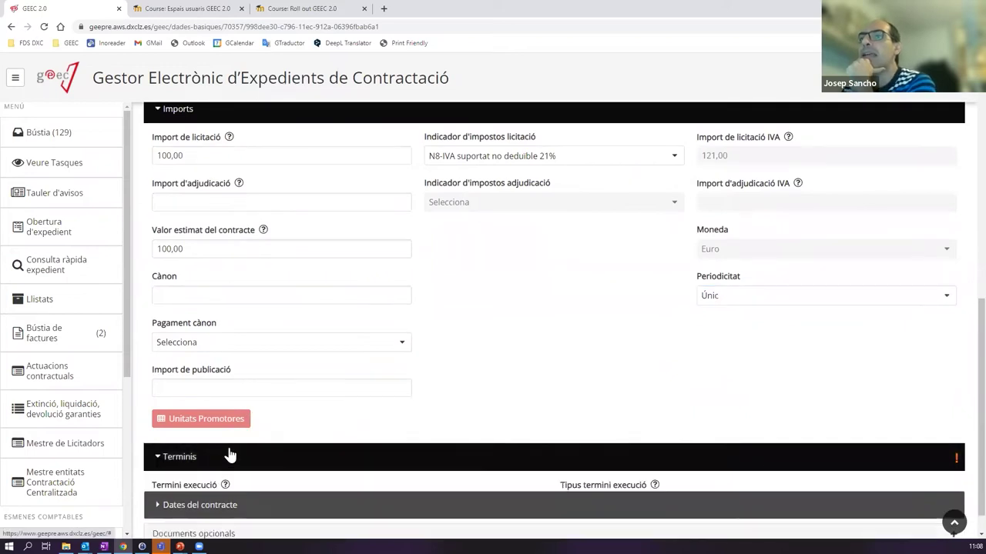
pyautogui.scroll(-2, 352, 429)
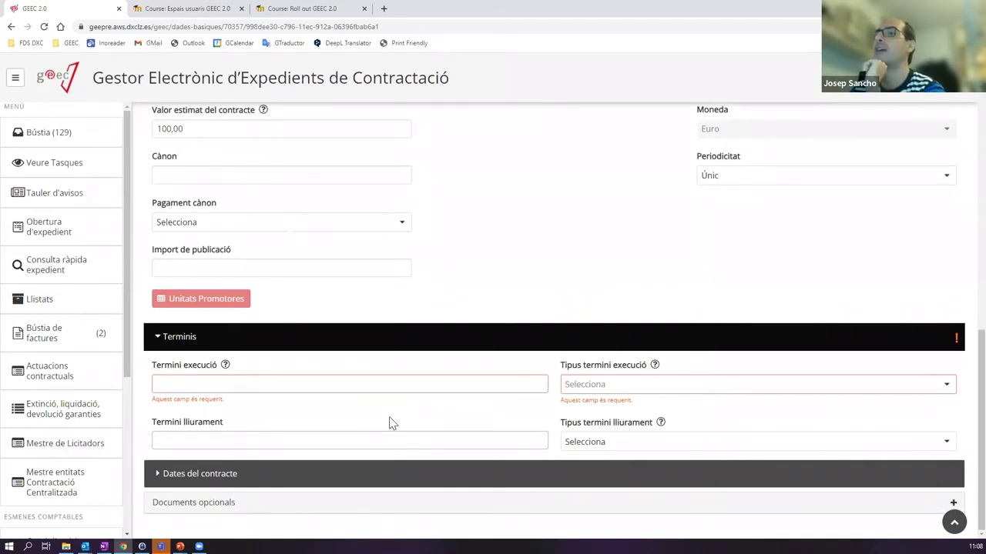
pyautogui.click(223, 385)
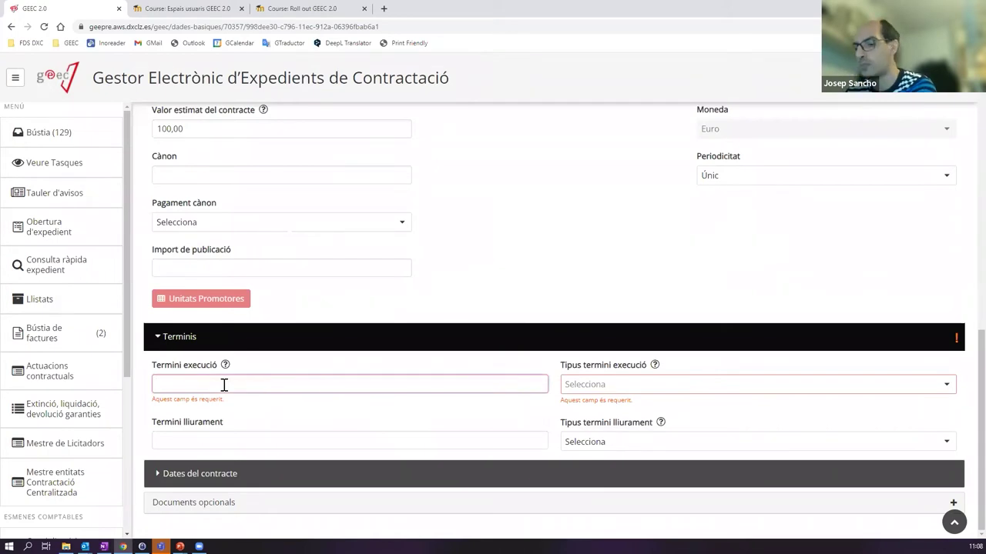
pyautogui.click(593, 389)
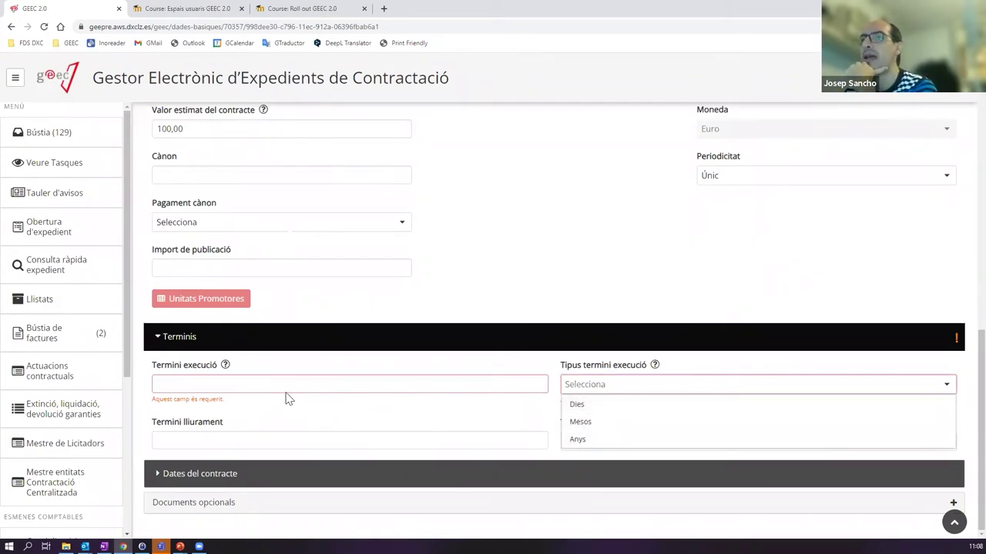
pyautogui.click(245, 385)
pyautogui.write('2')
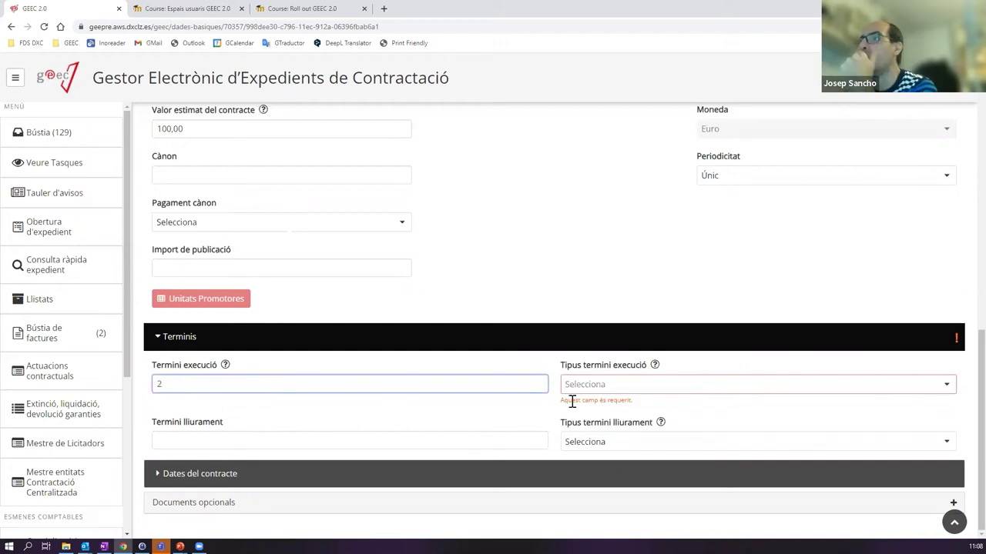
pyautogui.click(611, 386)
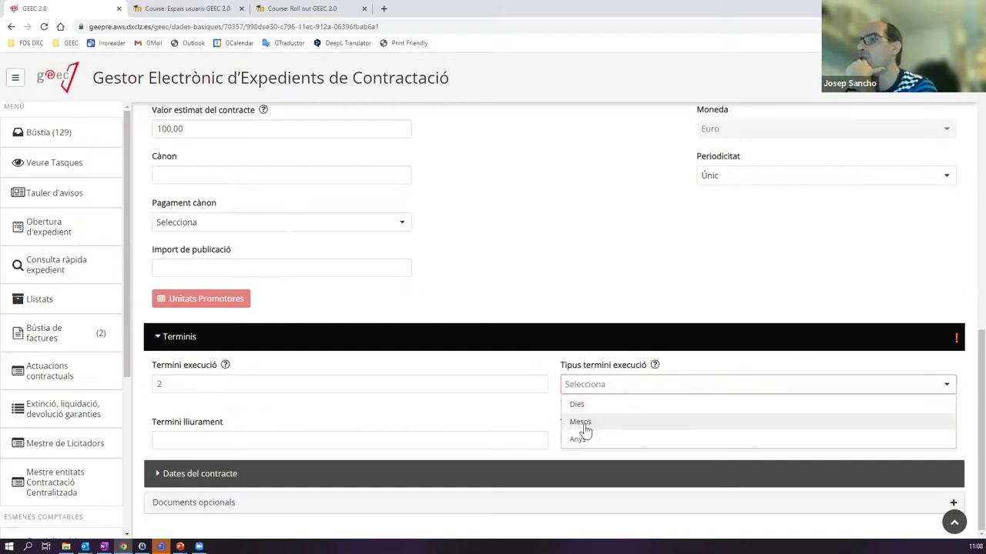
pyautogui.click(585, 422)
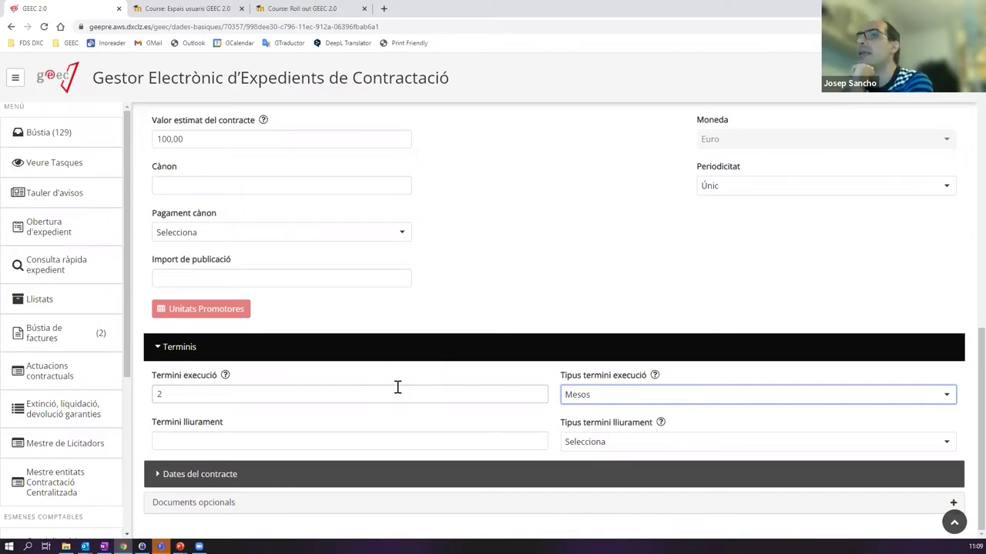
pyautogui.scroll(10, 397, 387)
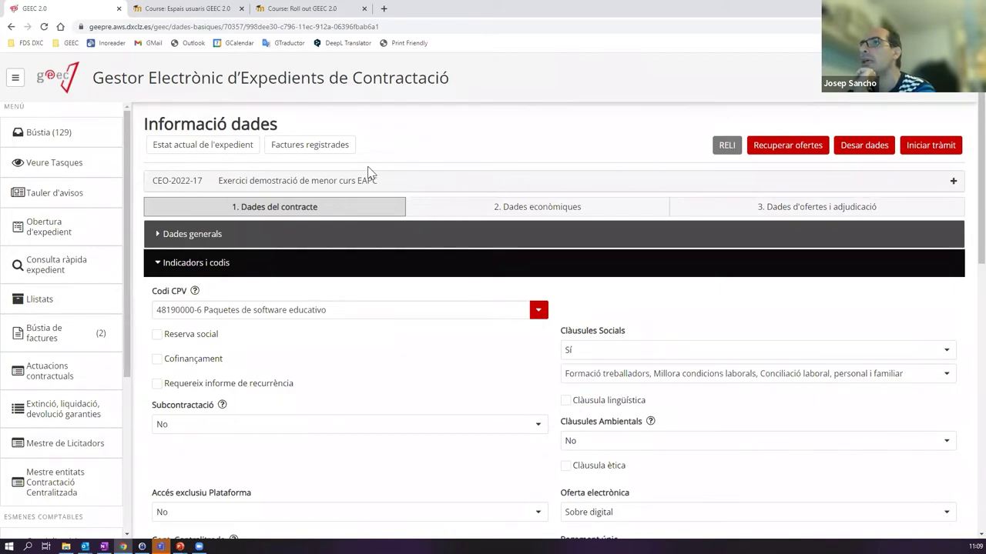
# - Collapse Indicadors i codis, Imports and Terminis, and expand Dates del contracte
pyautogui.click(177, 262)
pyautogui.click(194, 289)
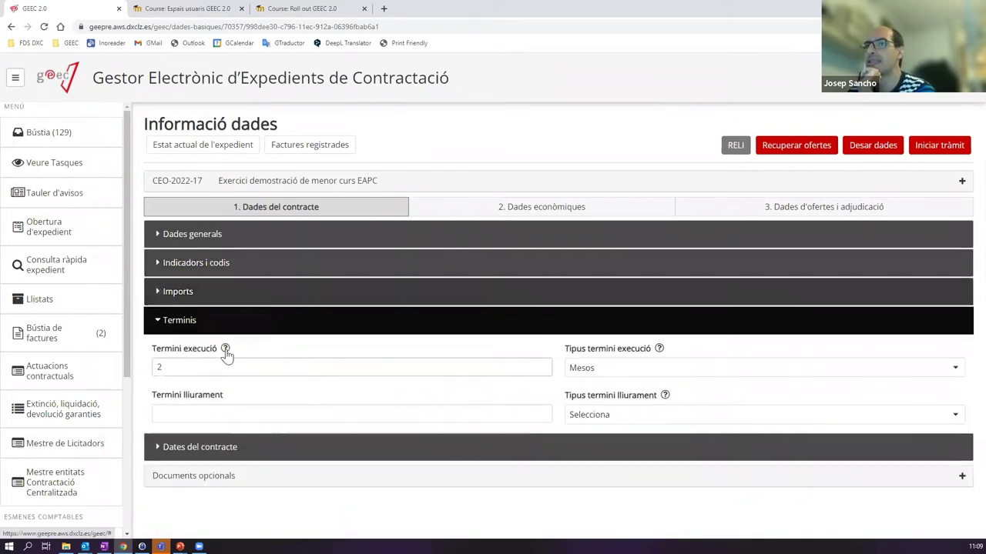
pyautogui.click(210, 326)
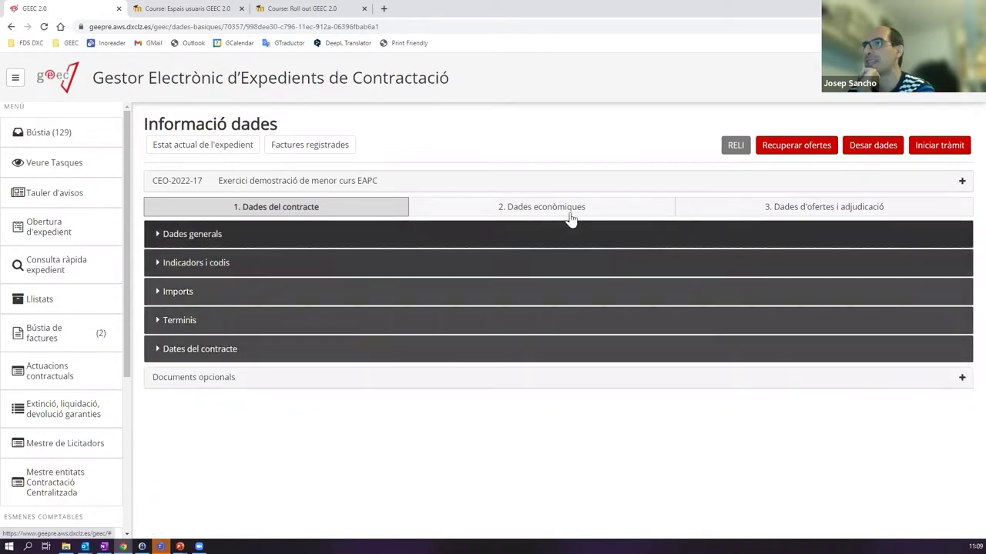
pyautogui.click(258, 355)
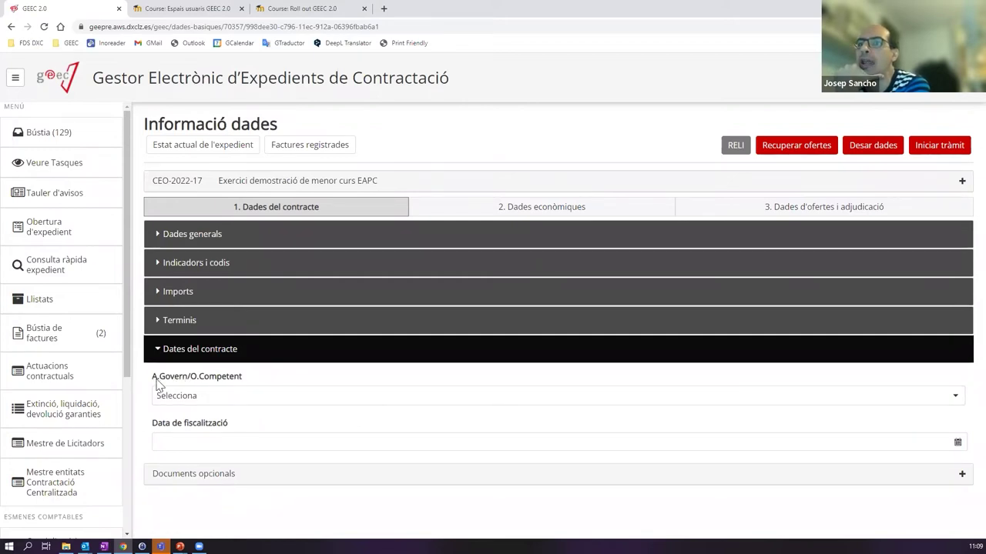
# - Set A.Govern/O.Competent to Sense acord de govern / òrgan competent and save the contract data
pyautogui.click(262, 400)
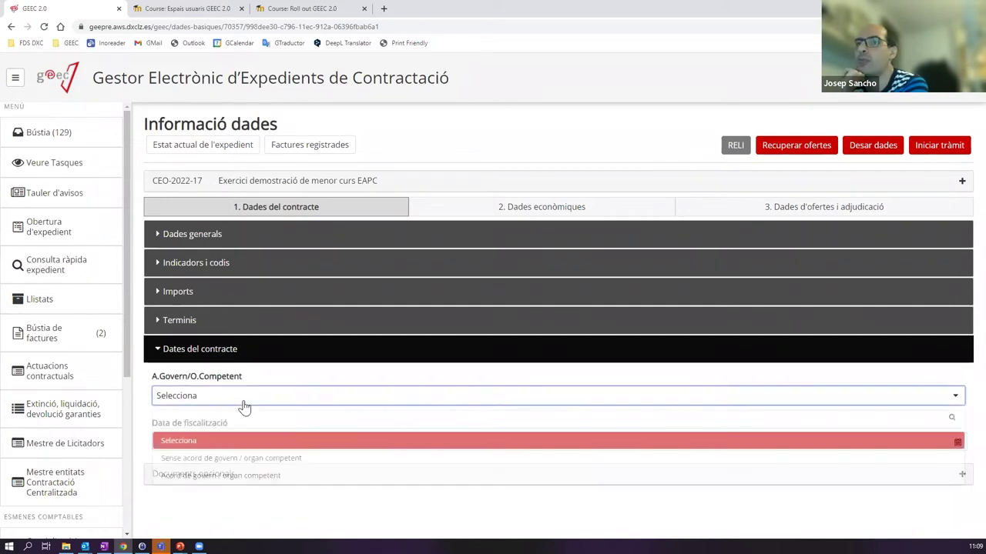
pyautogui.click(231, 460)
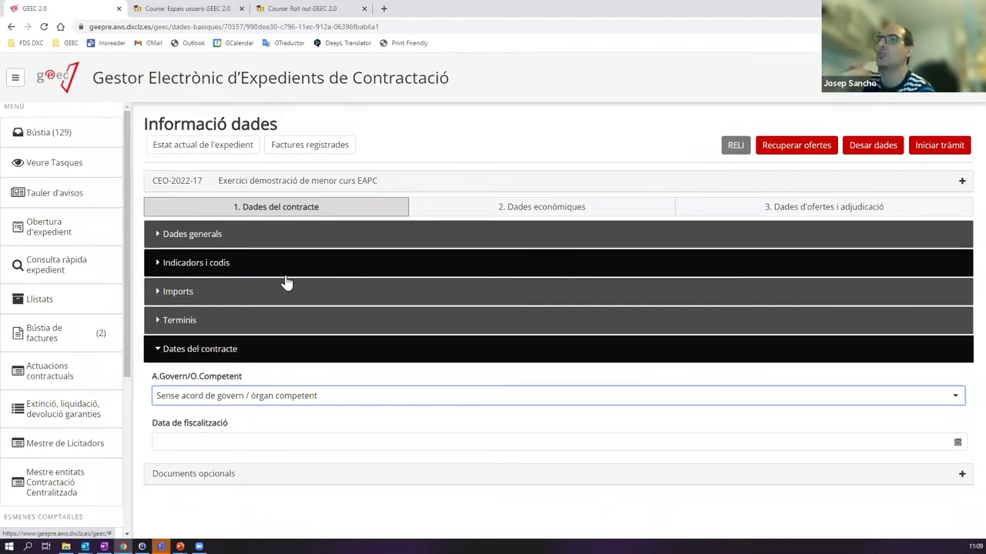
pyautogui.click(269, 396)
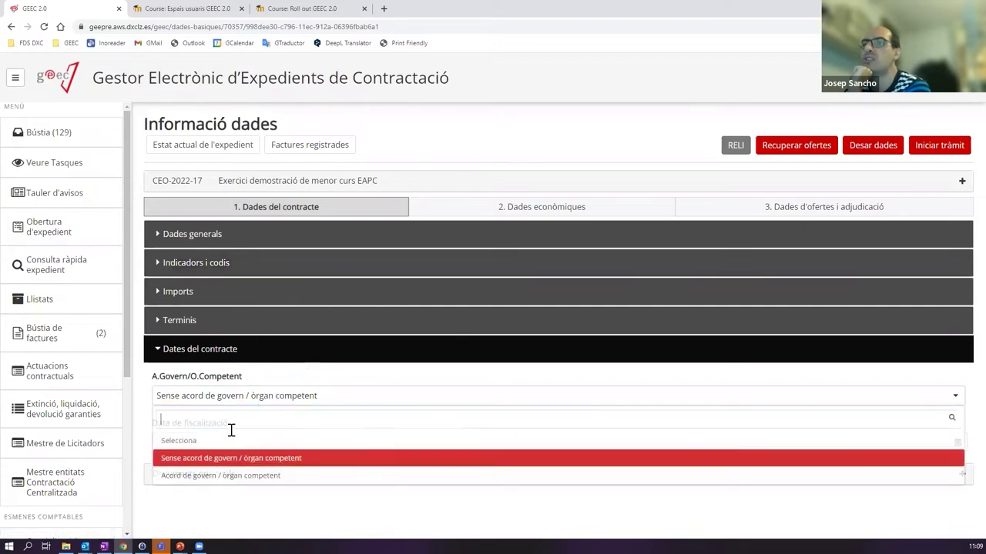
pyautogui.click(225, 459)
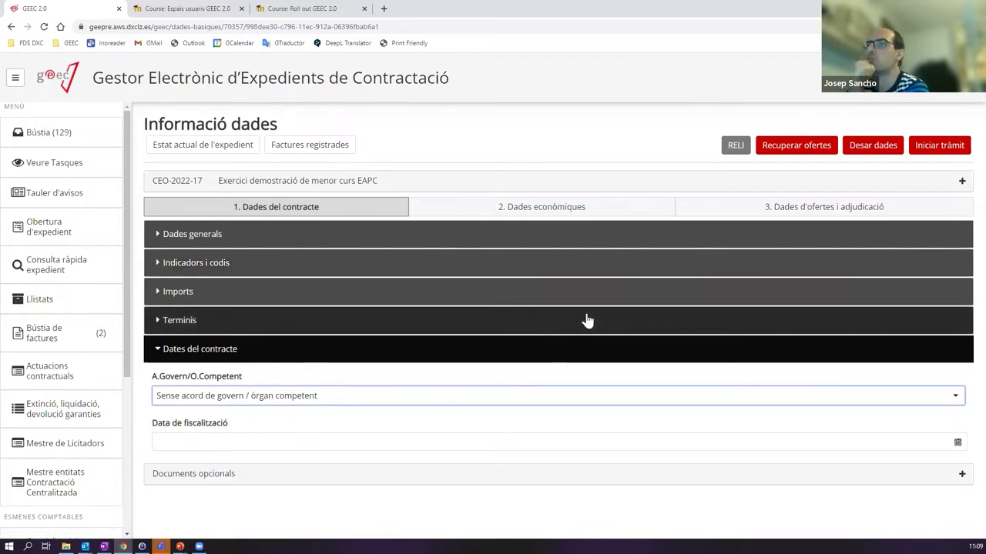
pyautogui.click(881, 146)
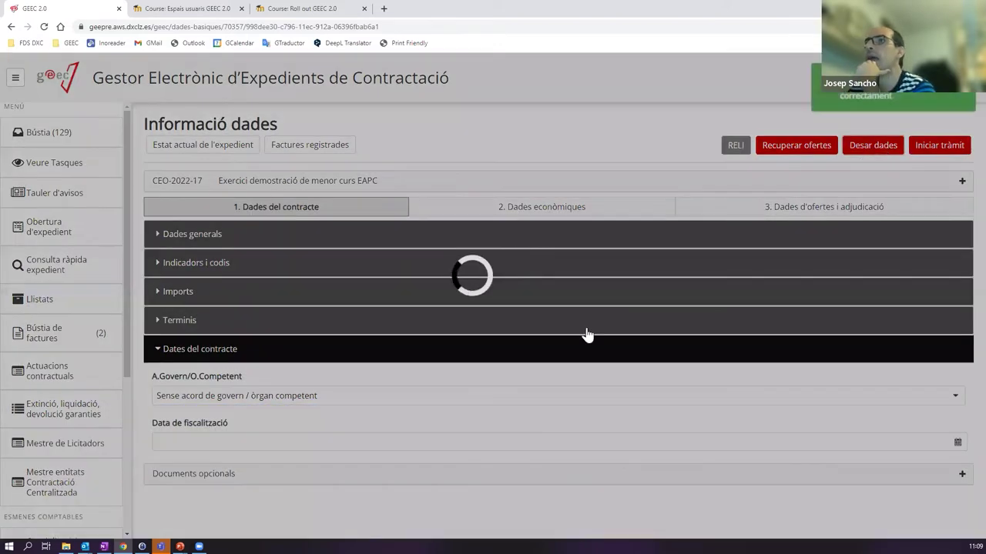
pyautogui.click(216, 349)
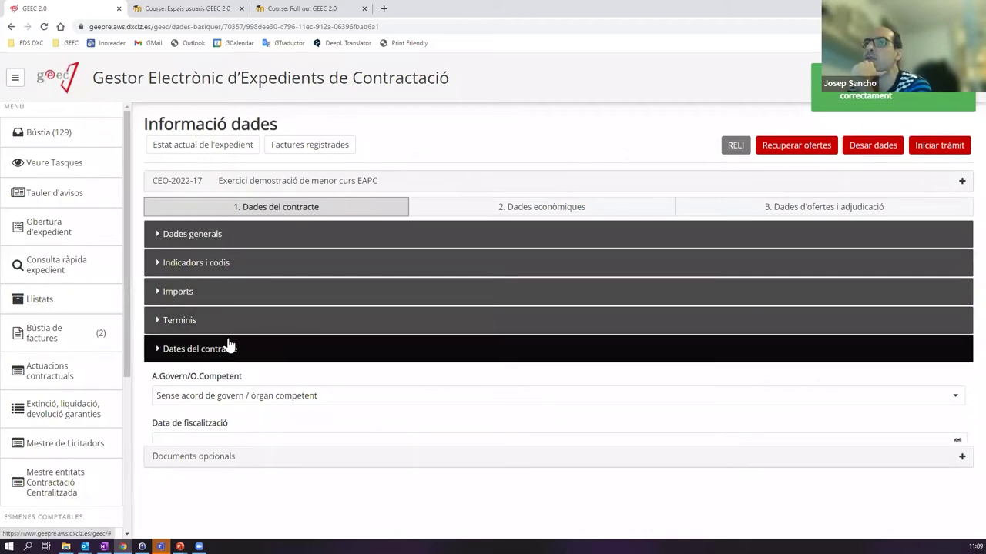
# - Switch to Dades econòmiques and start a new budget line with Afegir
pyautogui.click(456, 210)
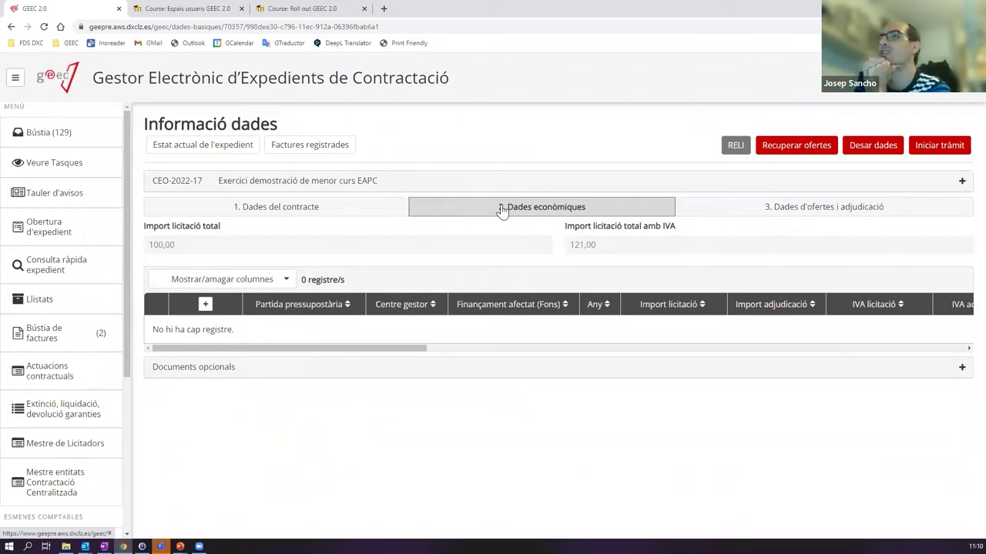
pyautogui.click(206, 306)
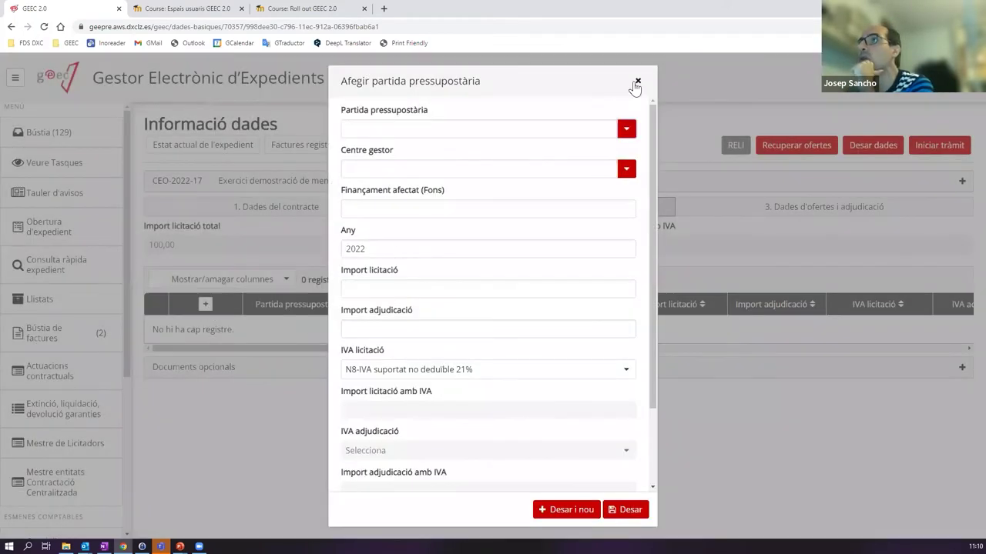
pyautogui.click(637, 81)
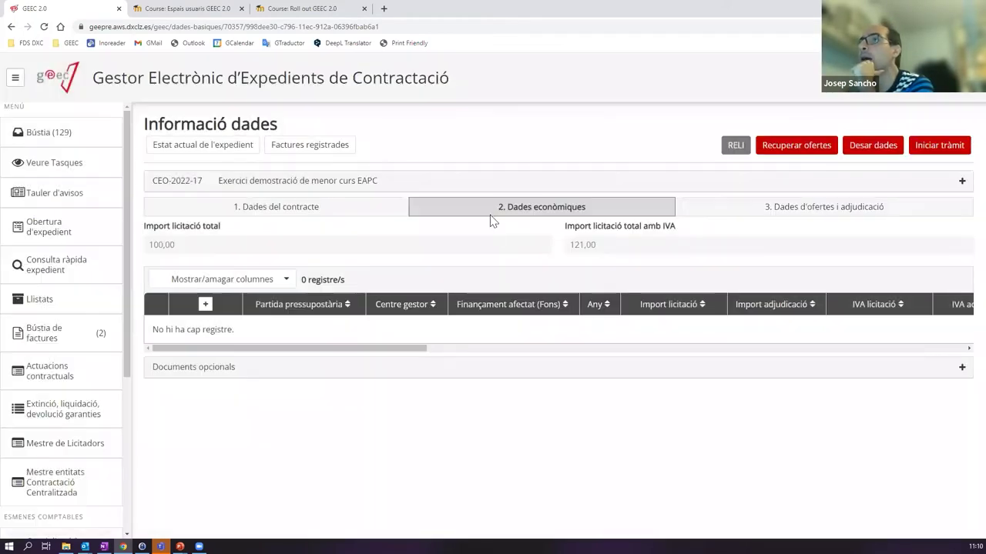
pyautogui.click(206, 306)
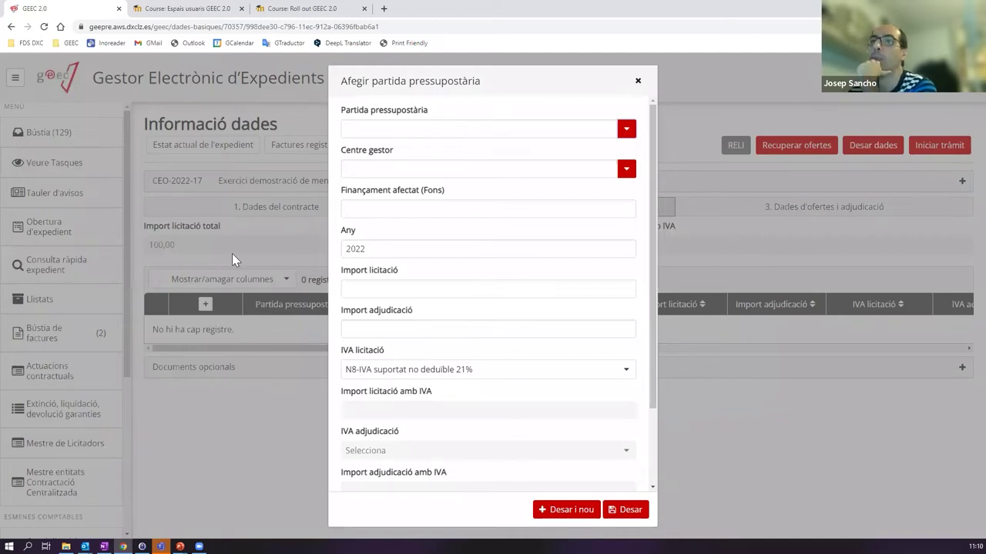
pyautogui.click(559, 213)
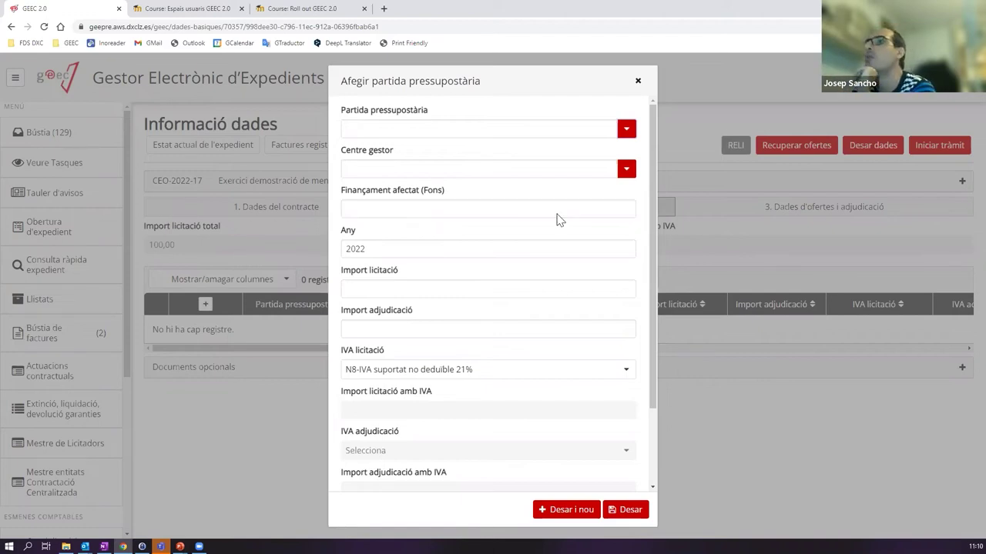
# - Choose D/330000100/9110/0000 as the Partida pressupostària
pyautogui.click(626, 129)
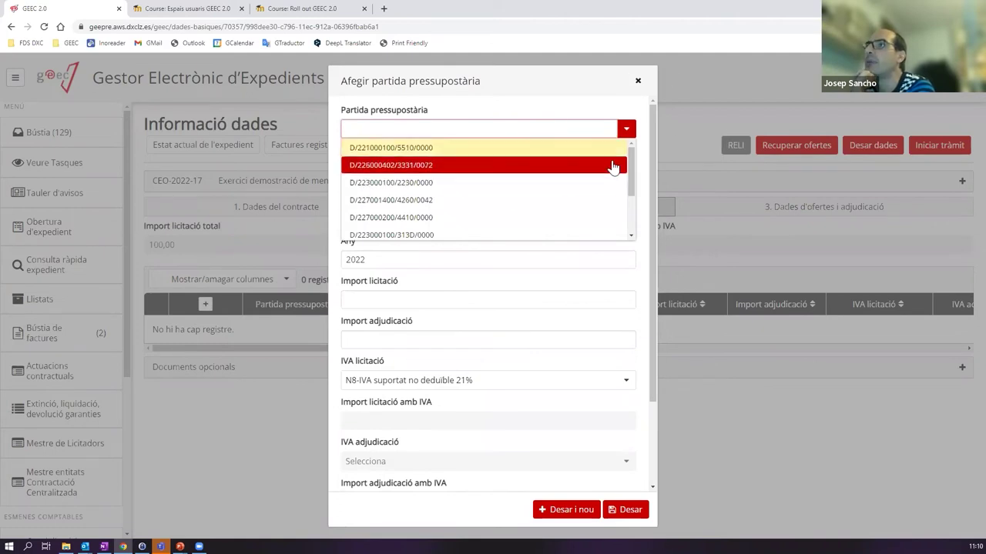
pyautogui.scroll(-1, 617, 174)
pyautogui.scroll(-3, 613, 181)
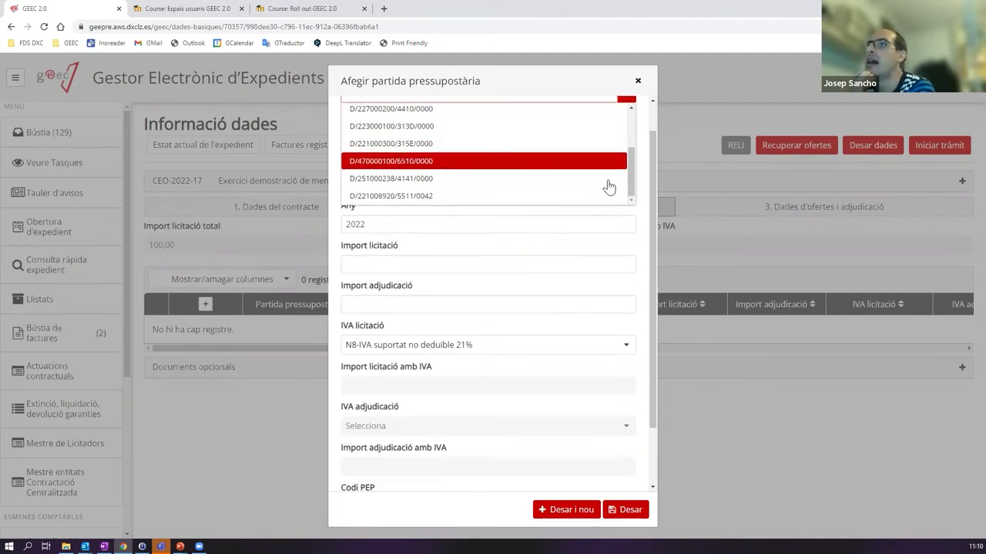
pyautogui.scroll(5, 554, 185)
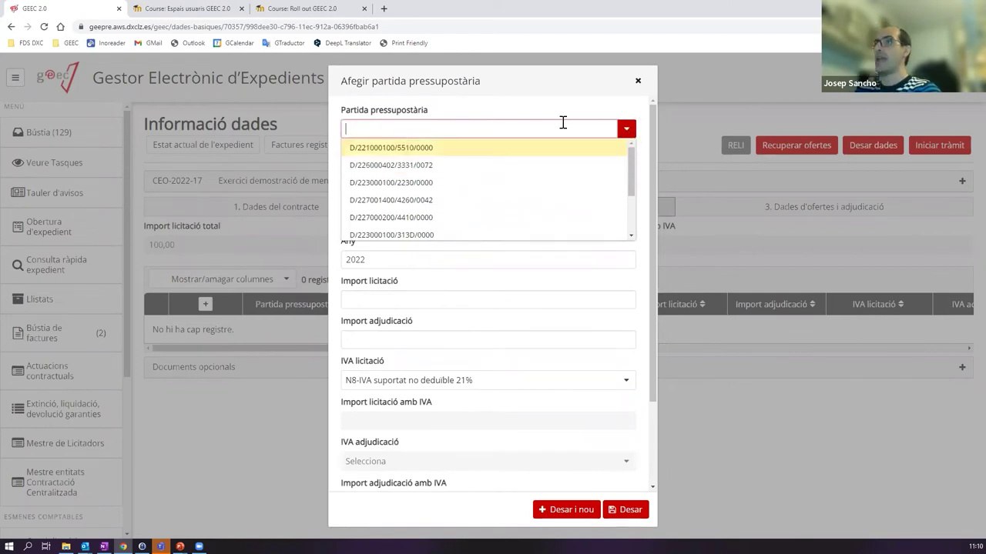
pyautogui.moveTo(632, 160)
pyautogui.mouseDown()
pyautogui.moveTo(633, 202)
pyautogui.moveTo(629, 163)
pyautogui.mouseUp()
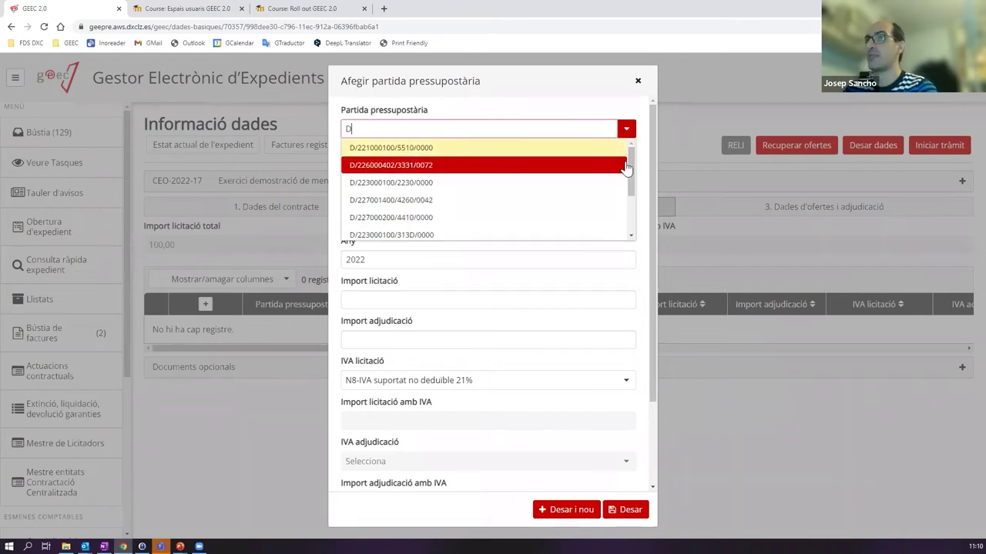
pyautogui.write('33')
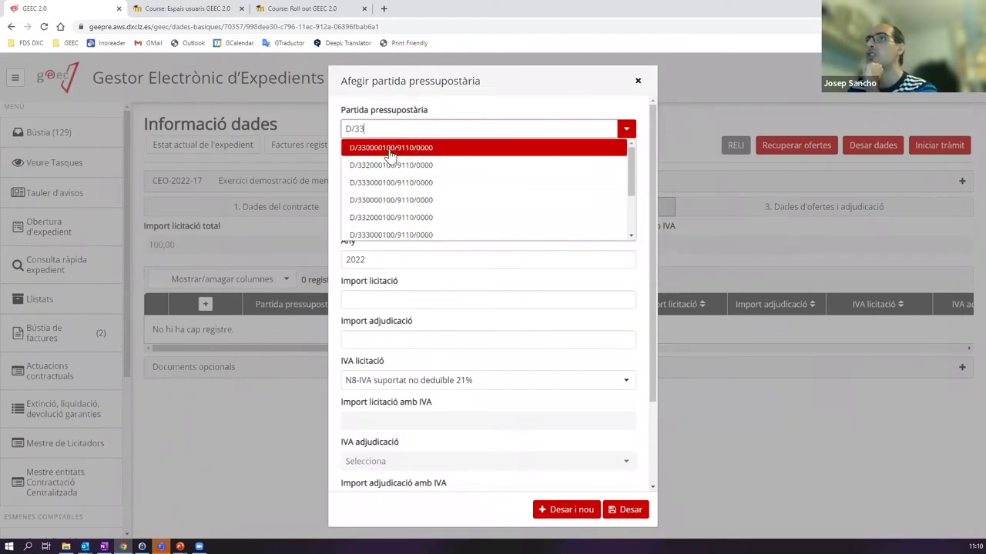
pyautogui.click(407, 151)
# - Pick EC01 as the Centre gestor
pyautogui.click(390, 176)
pyautogui.click(624, 169)
pyautogui.moveTo(632, 216); pyautogui.dragTo(628, 194)
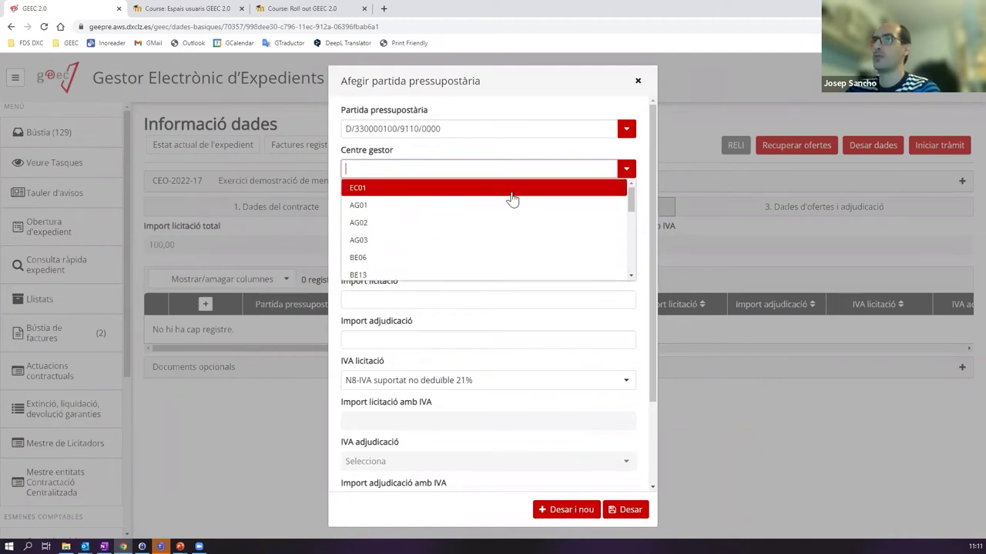
pyautogui.write('ec')
pyautogui.press('BackSpace')
pyautogui.press('BackSpace')
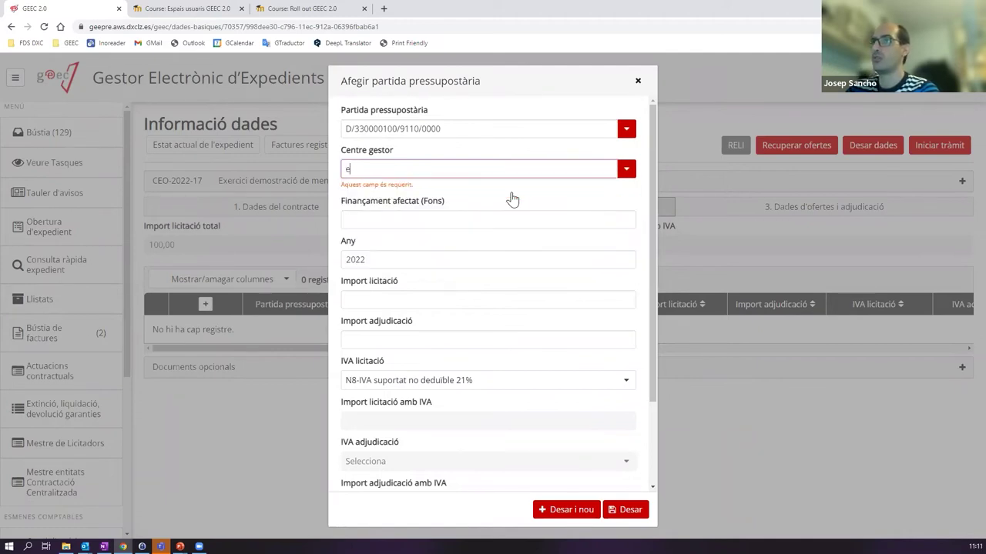
pyautogui.press('BackSpace')
pyautogui.write('e')
pyautogui.press('BackSpace')
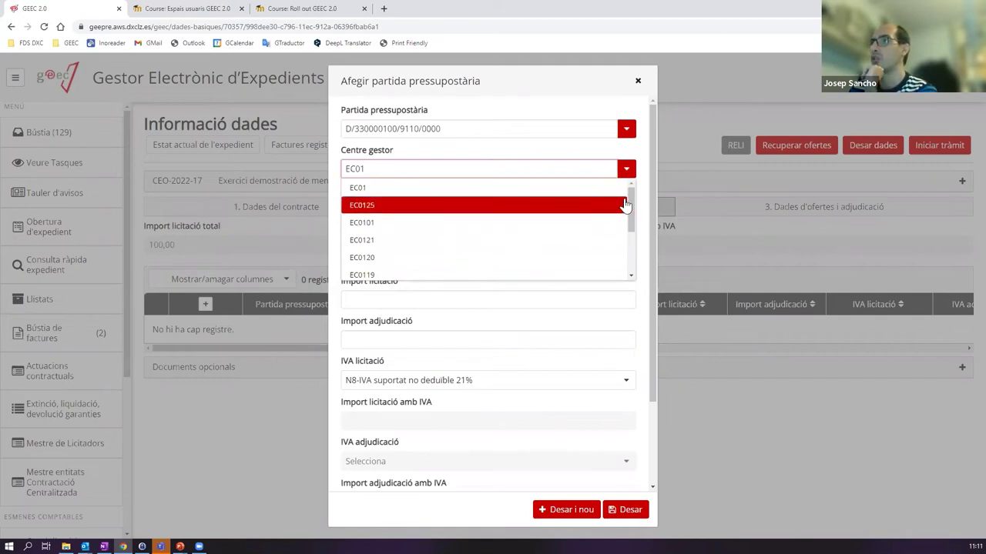
pyautogui.moveTo(629, 198)
pyautogui.mouseDown()
pyautogui.moveTo(628, 260)
pyautogui.moveTo(629, 192)
pyautogui.mouseUp()
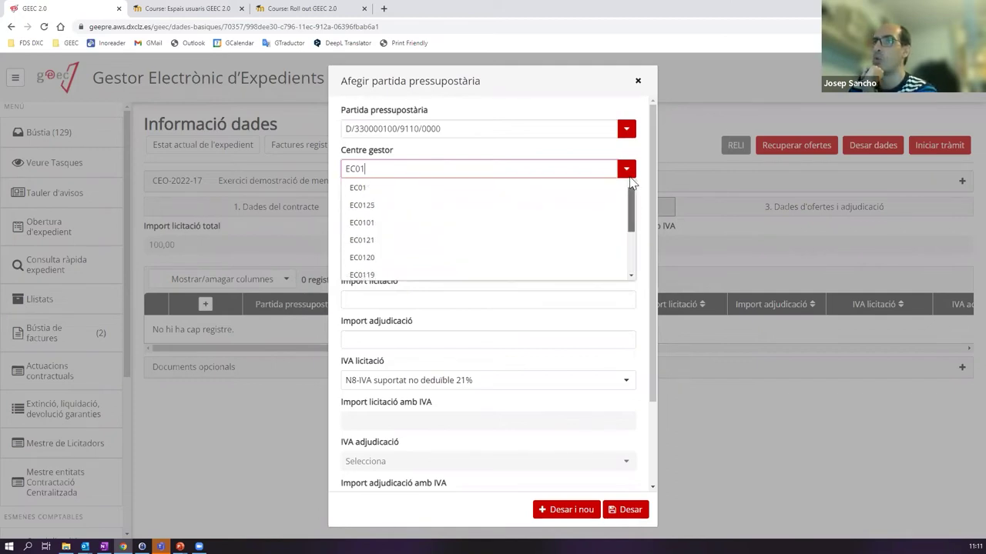
pyautogui.click(361, 187)
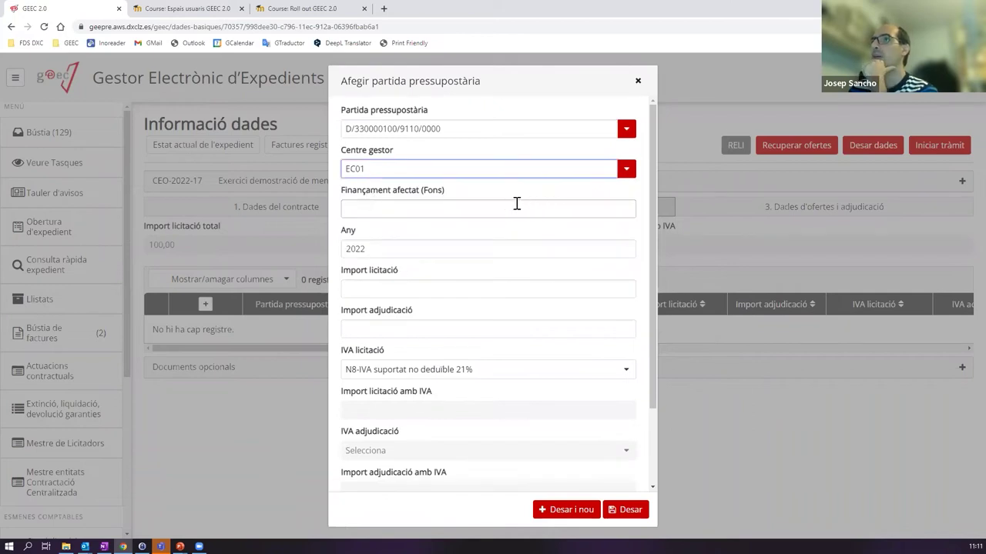
# - Enter a tender amount of 100 for the 2022 budget line D/330000100/9110/0000 and save it
pyautogui.click(546, 202)
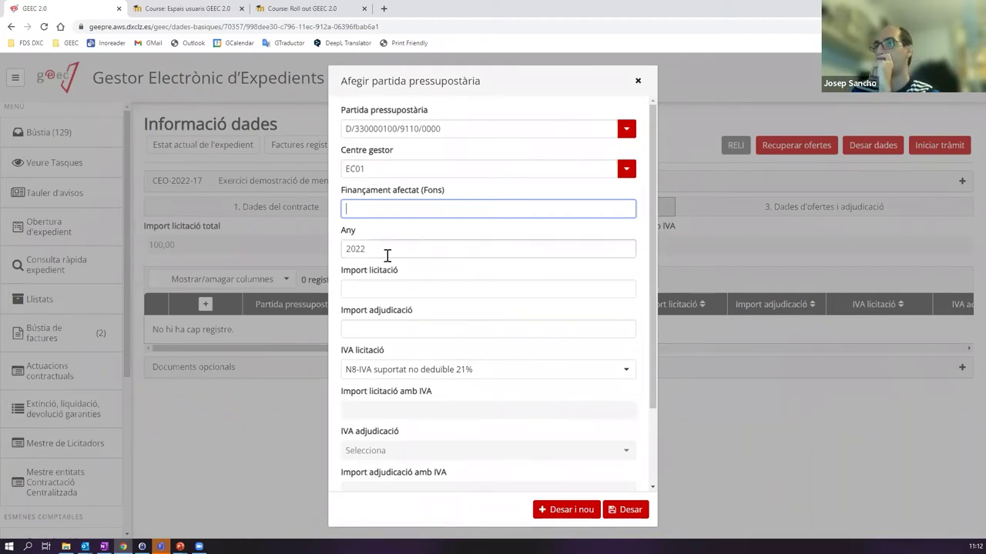
pyautogui.click(368, 288)
pyautogui.write('100')
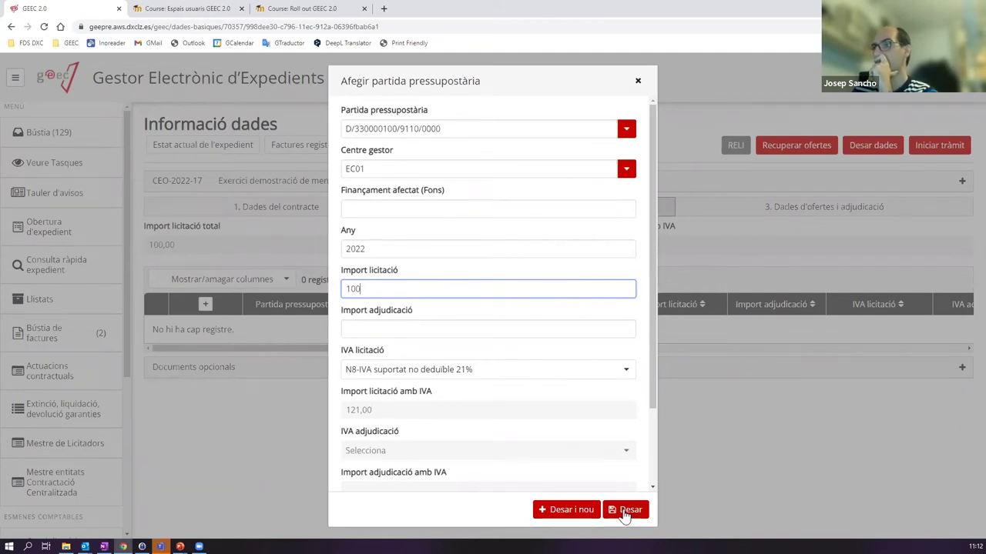
pyautogui.scroll(-2, 576, 409)
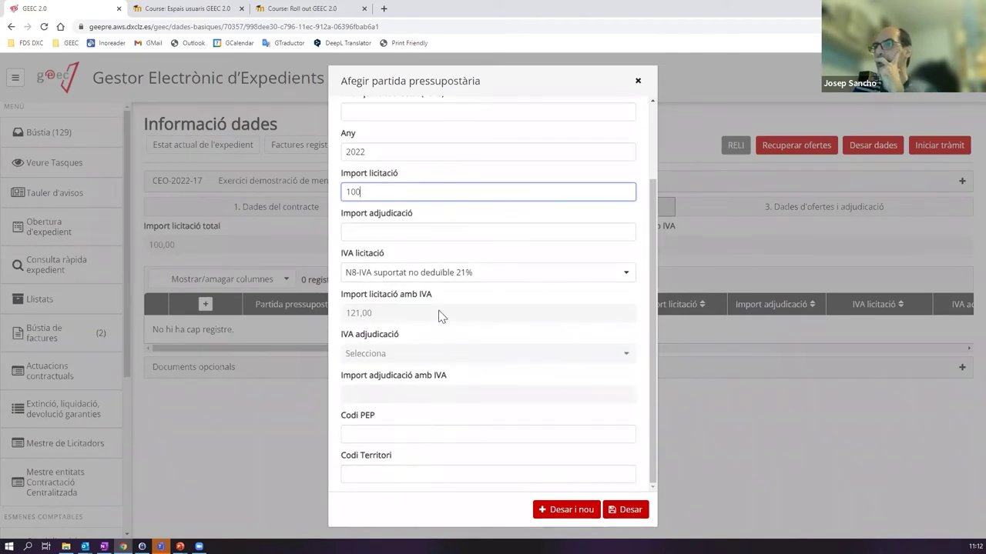
pyautogui.scroll(2, 439, 316)
pyautogui.scroll(-2, 604, 443)
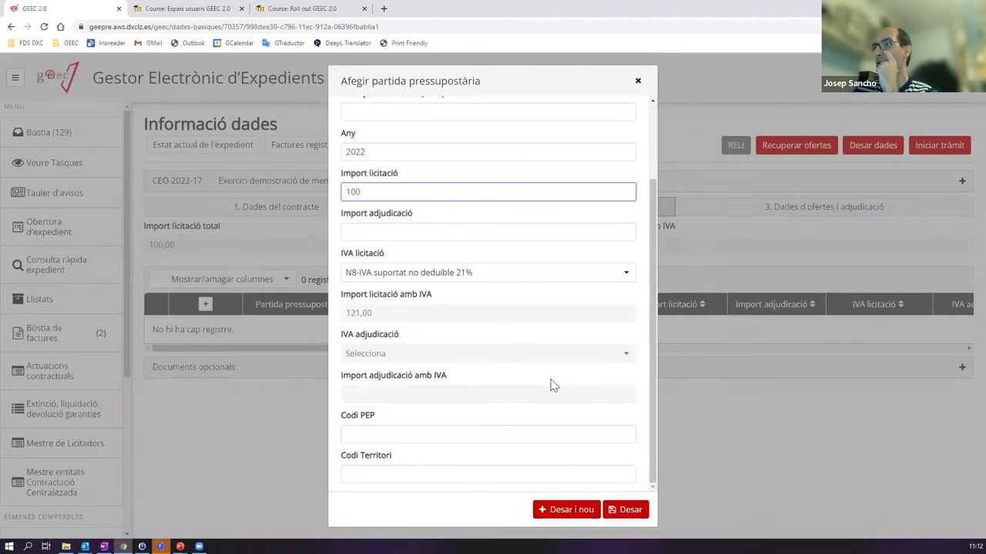
pyautogui.click(625, 509)
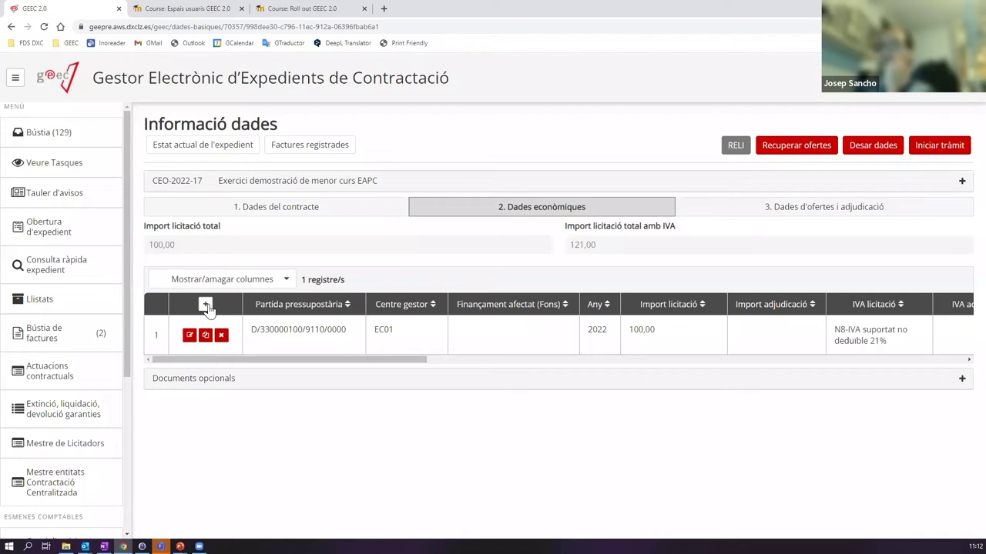
pyautogui.moveTo(378, 359); pyautogui.dragTo(301, 331)
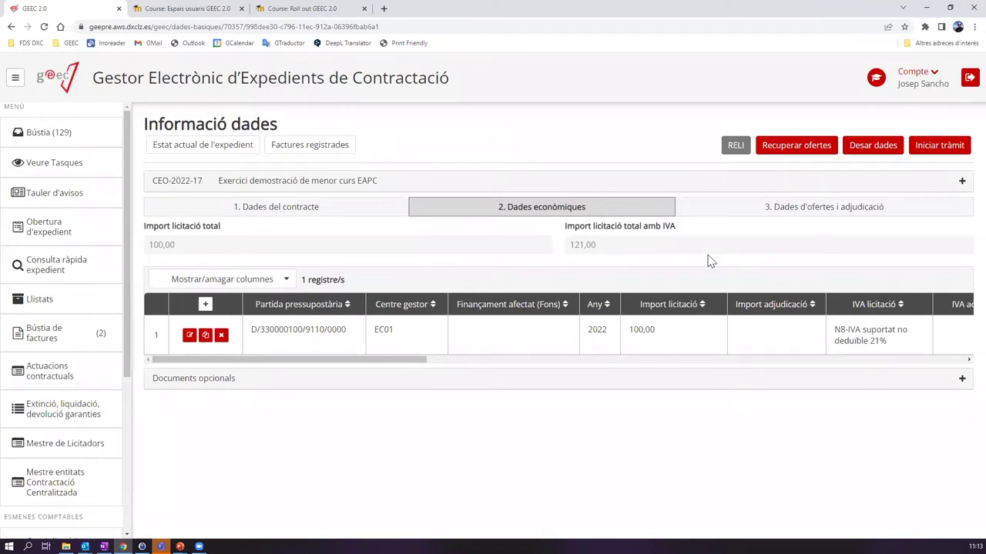
pyautogui.click(16, 80)
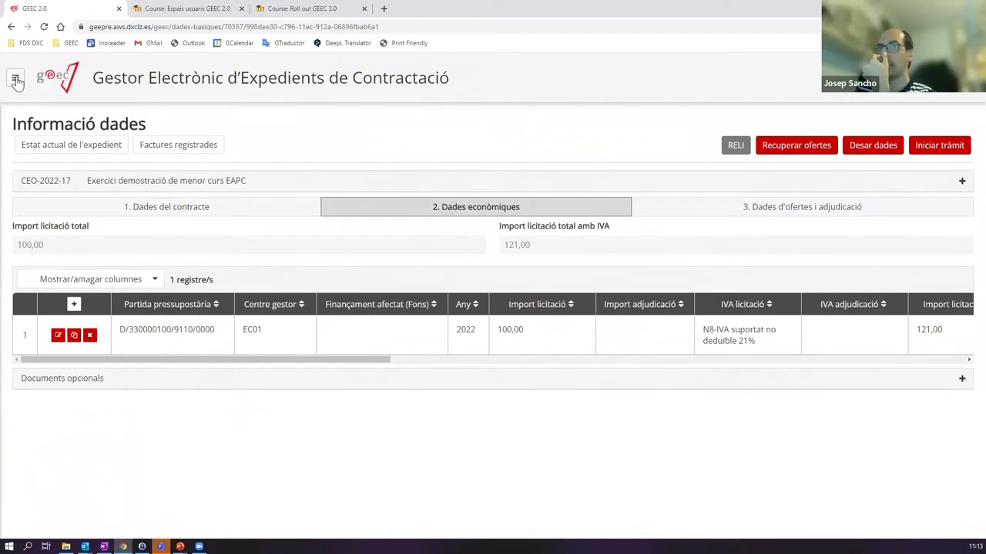
pyautogui.click(17, 81)
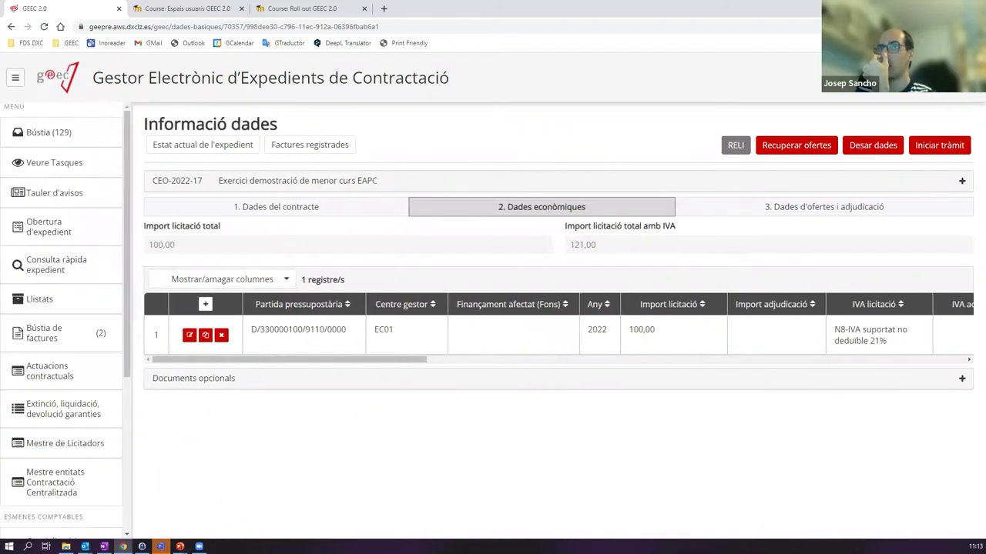
pyautogui.click(12, 81)
pyautogui.click(12, 80)
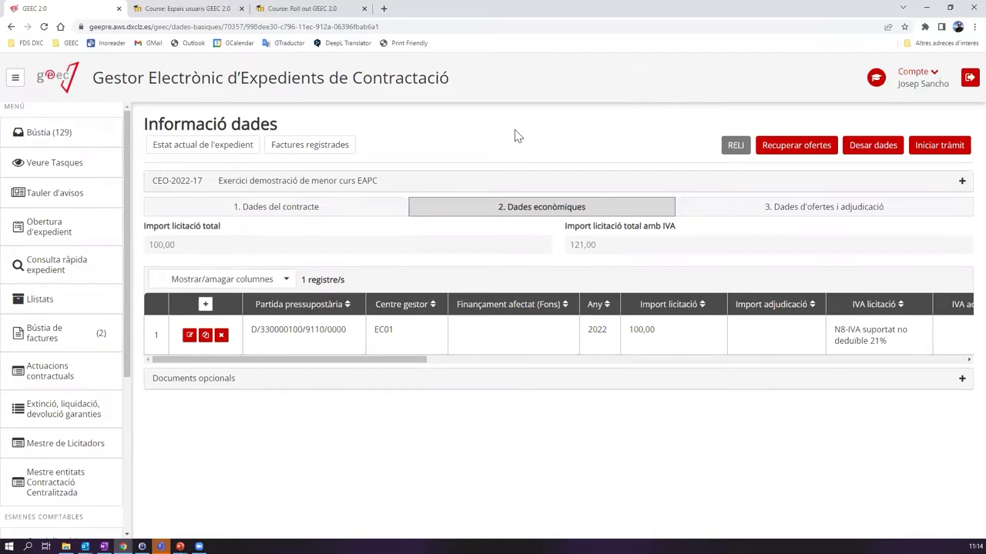
# - In Dades del contracte, confirm the Import de licitació of 100,00 is unchanged, then expand Dades generals
pyautogui.click(381, 214)
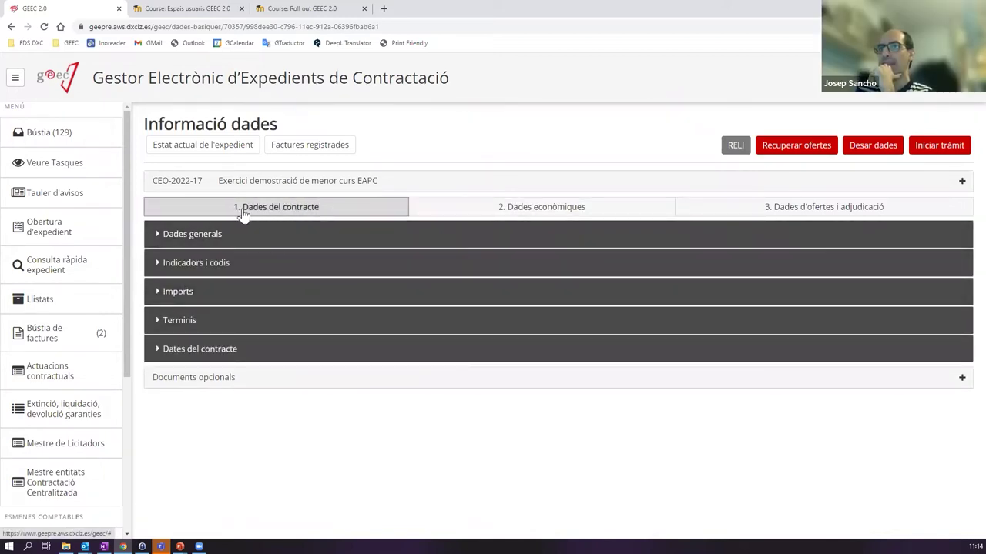
pyautogui.click(179, 297)
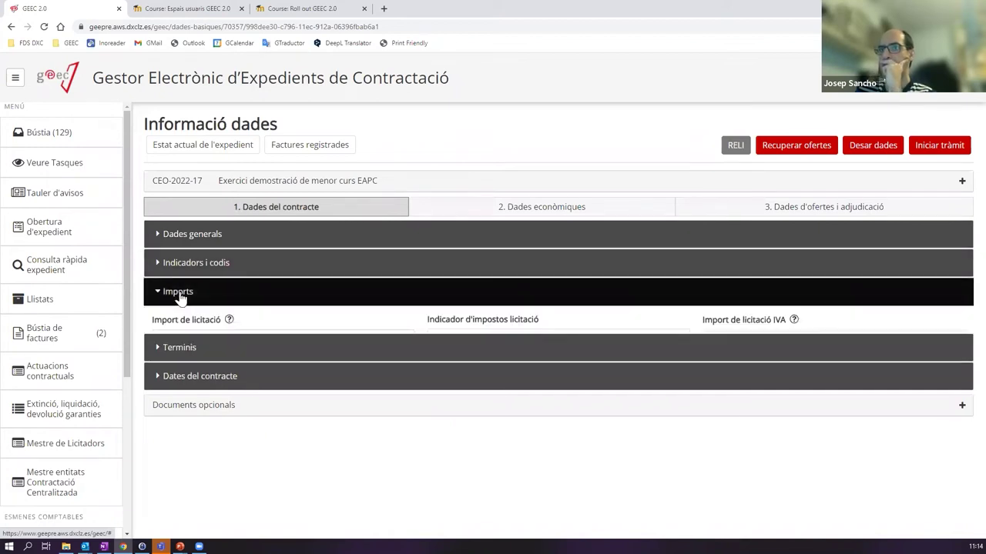
pyautogui.click(303, 341)
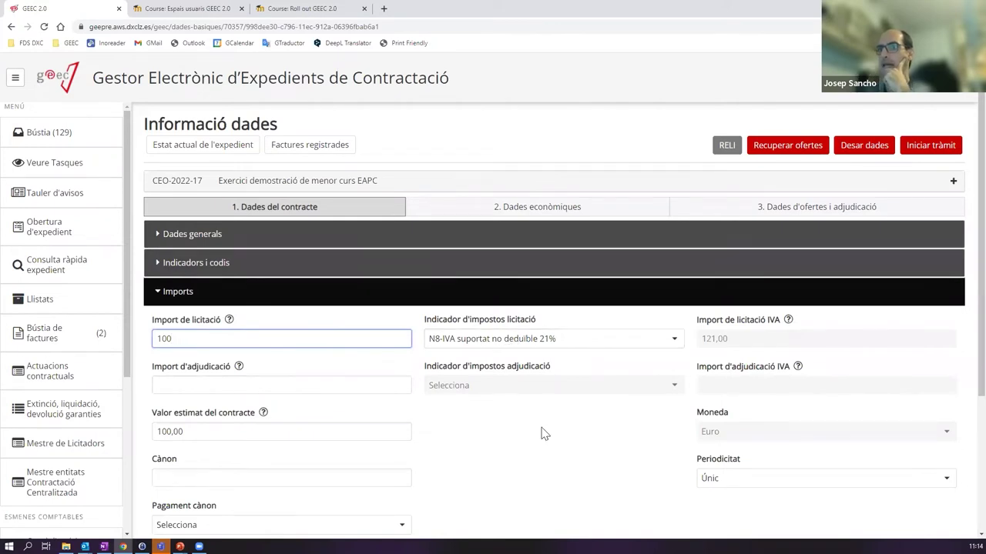
pyautogui.click(583, 434)
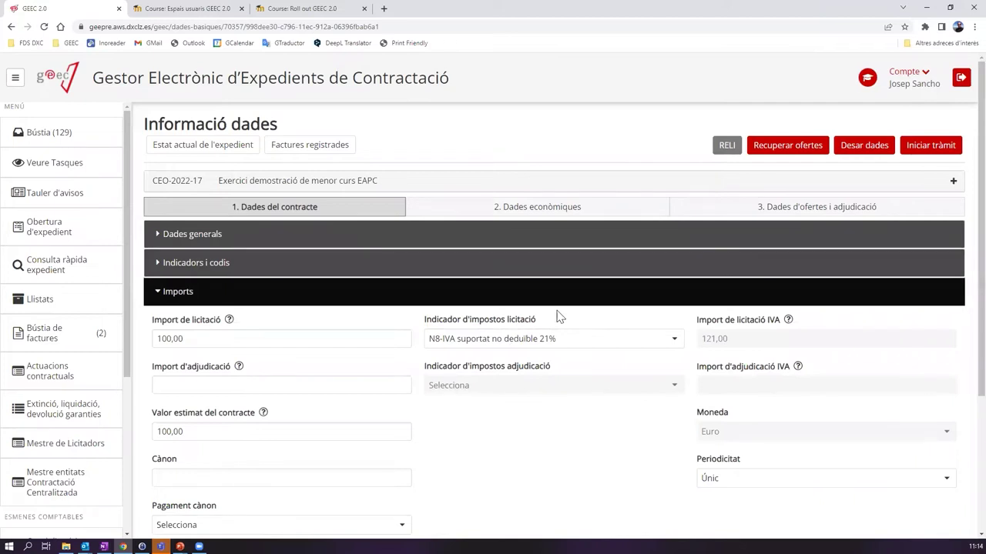
pyautogui.click(166, 299)
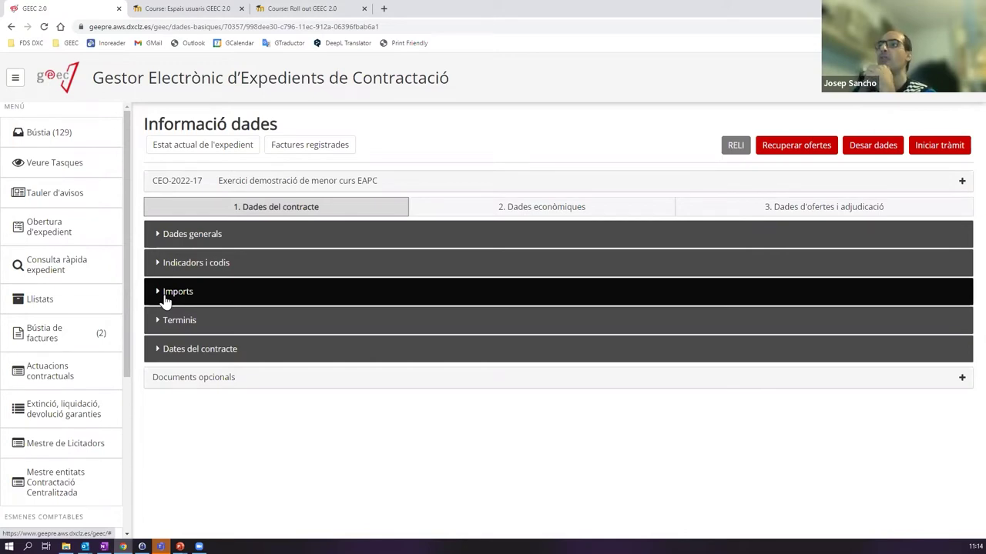
pyautogui.click(212, 240)
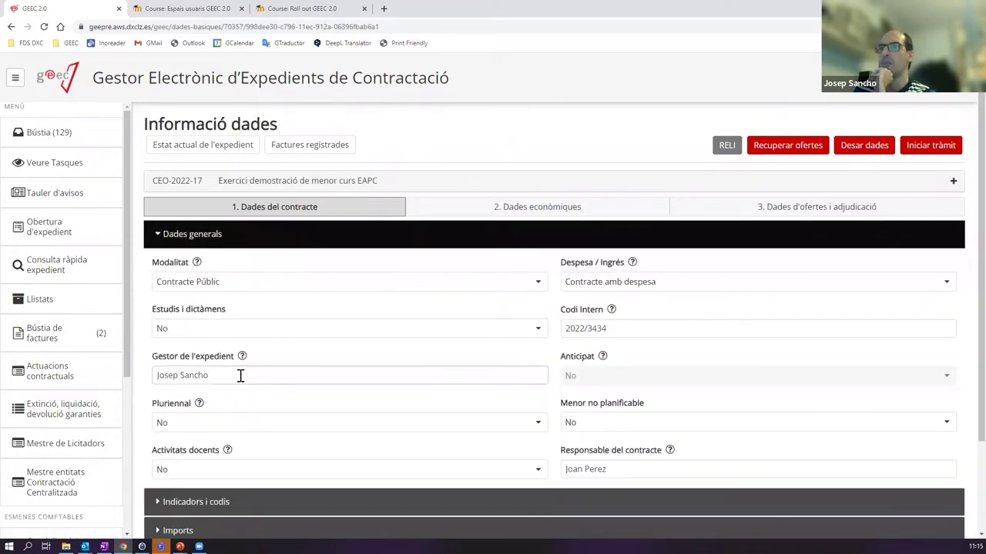
# - Add budget line D/227001400/4260/0042 for 2023, centre gestor EC01, tender amount 50
pyautogui.click(539, 207)
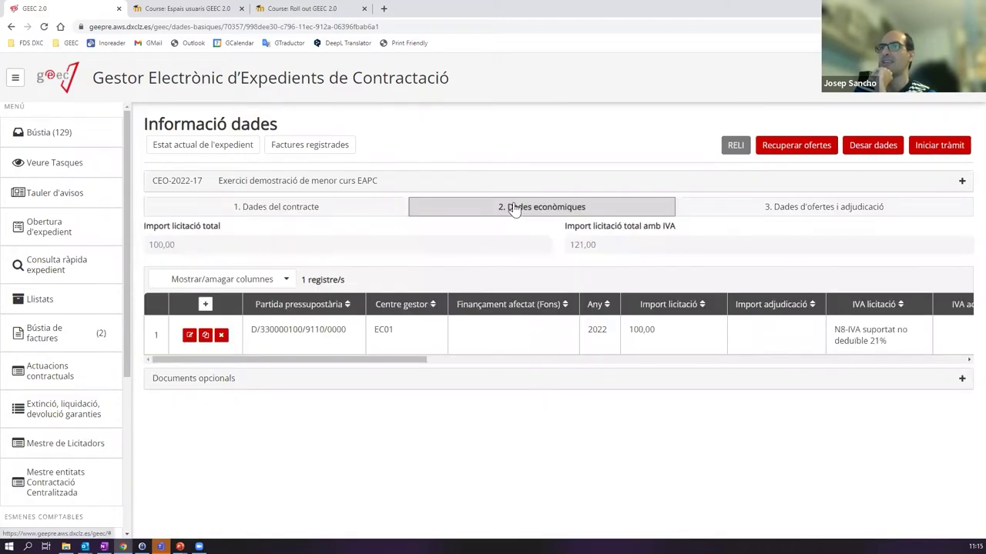
pyautogui.click(204, 305)
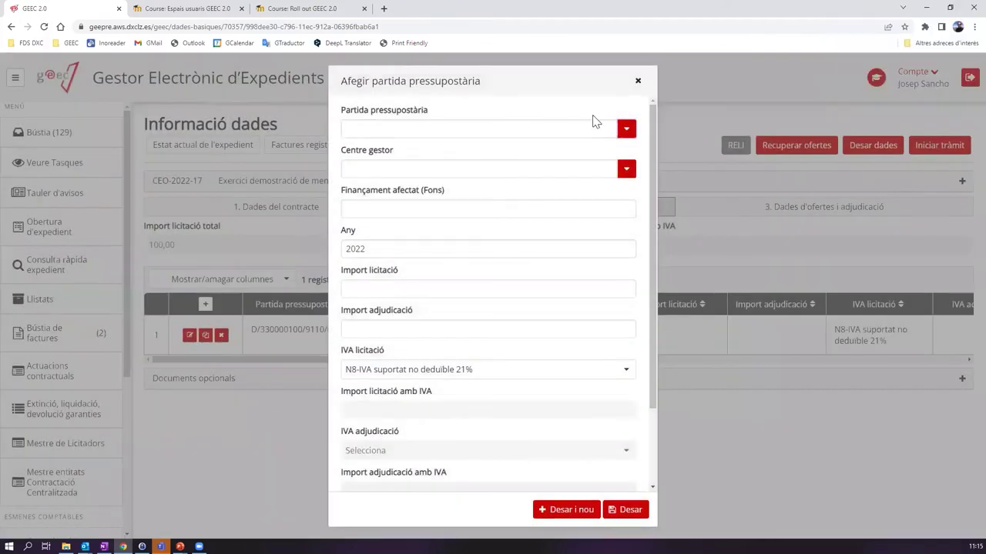
pyautogui.click(392, 250)
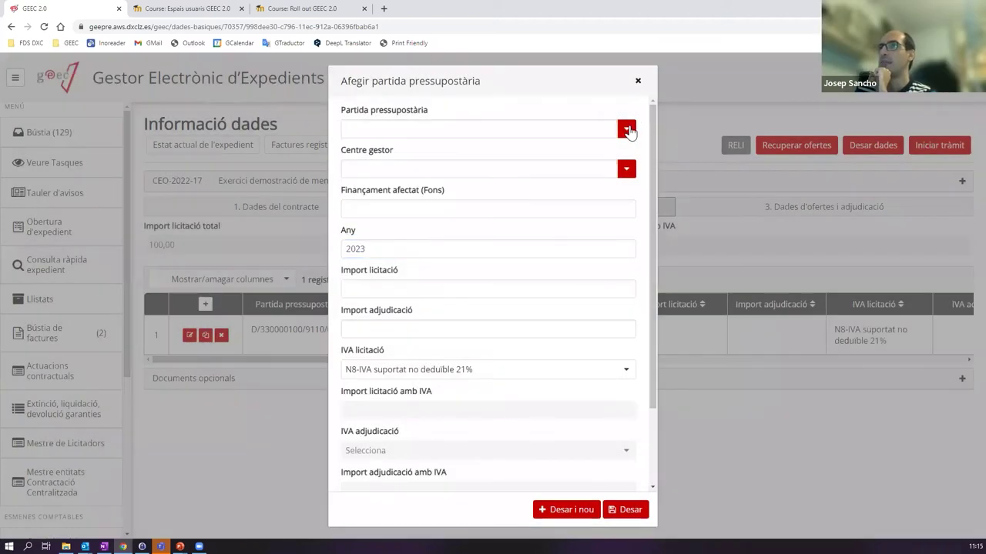
pyautogui.click(626, 129)
pyautogui.click(431, 199)
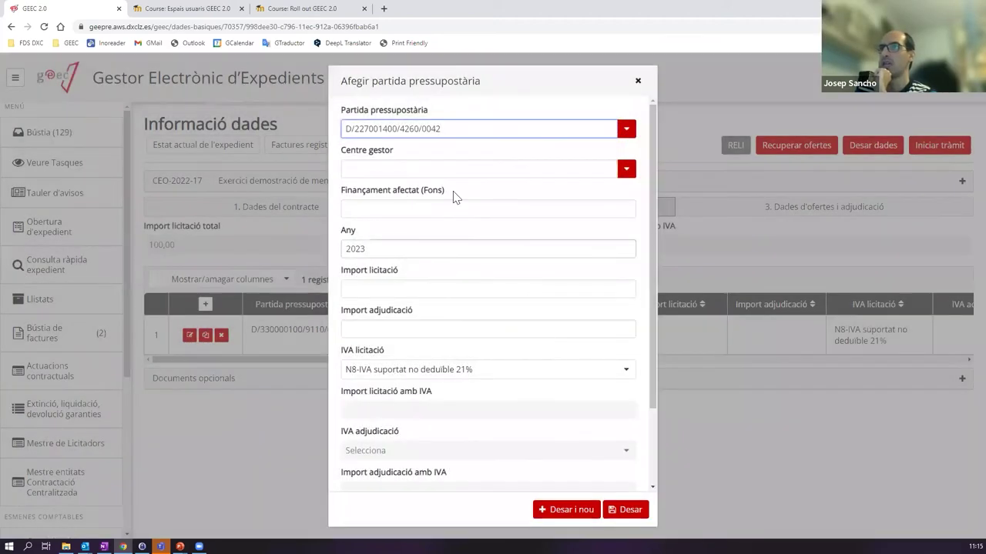
pyautogui.click(626, 169)
pyautogui.click(407, 189)
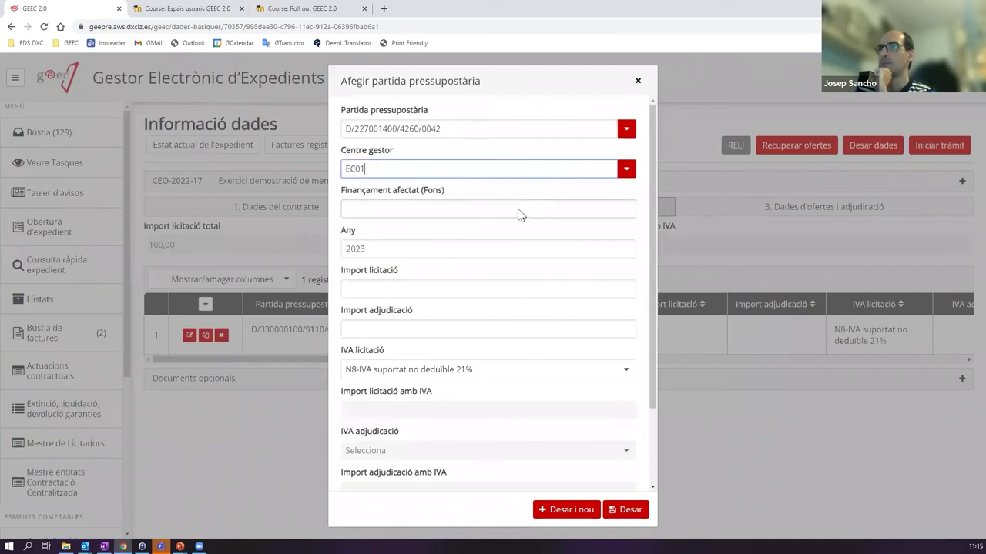
pyautogui.click(413, 291)
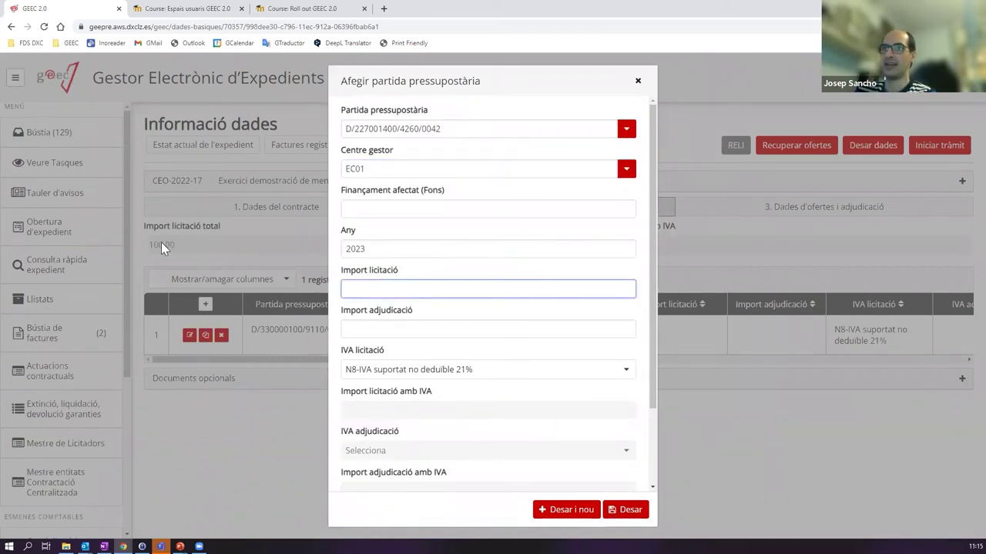
pyautogui.write('50')
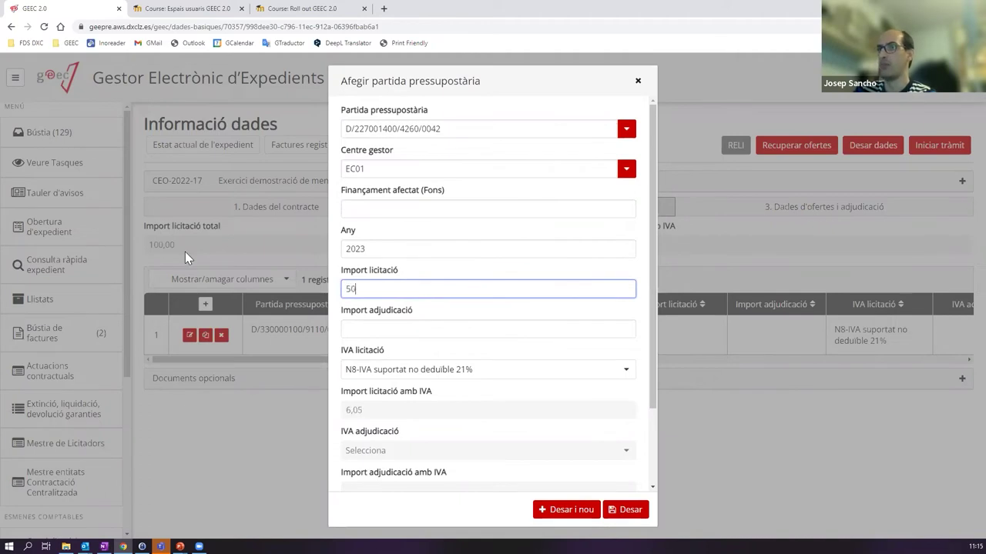
pyautogui.click(630, 509)
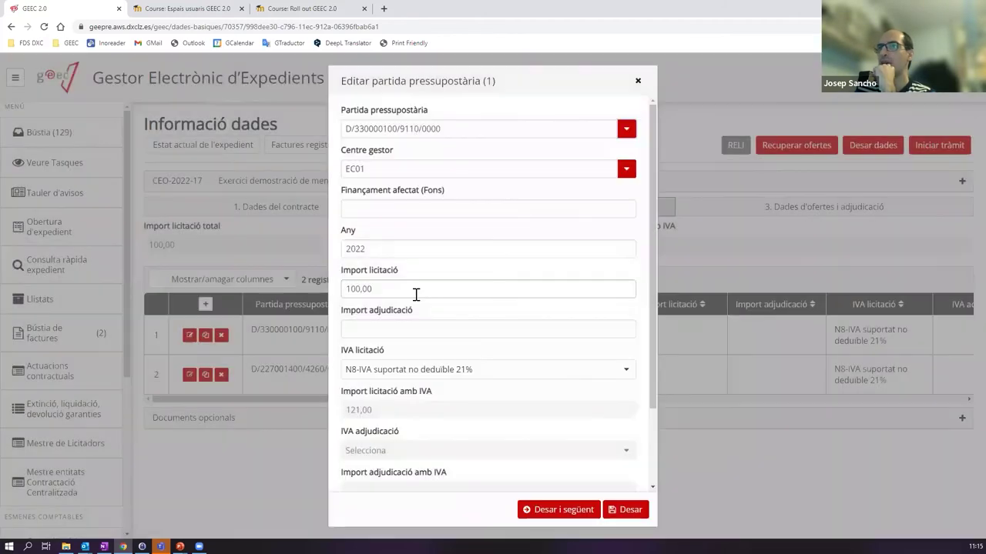
# - Change the first budget line to 50,00 and try saving, which reports only year 2022 is allowed
pyautogui.click(419, 288)
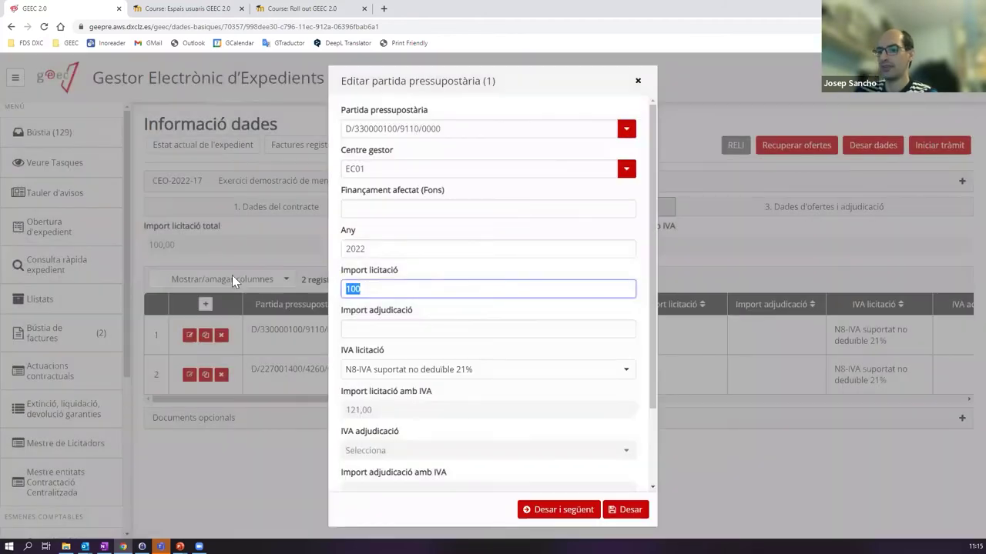
pyautogui.write('50')
pyautogui.click(628, 511)
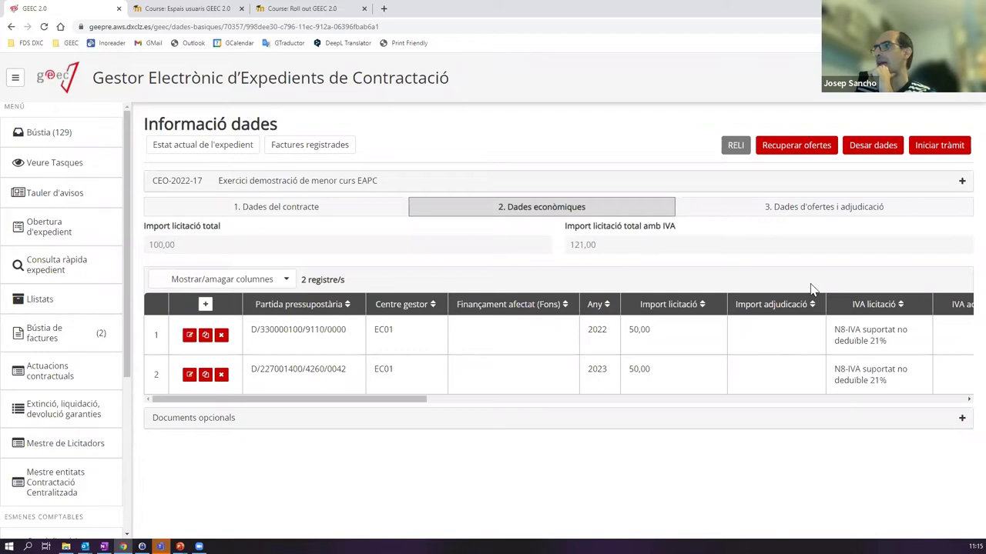
pyautogui.click(882, 151)
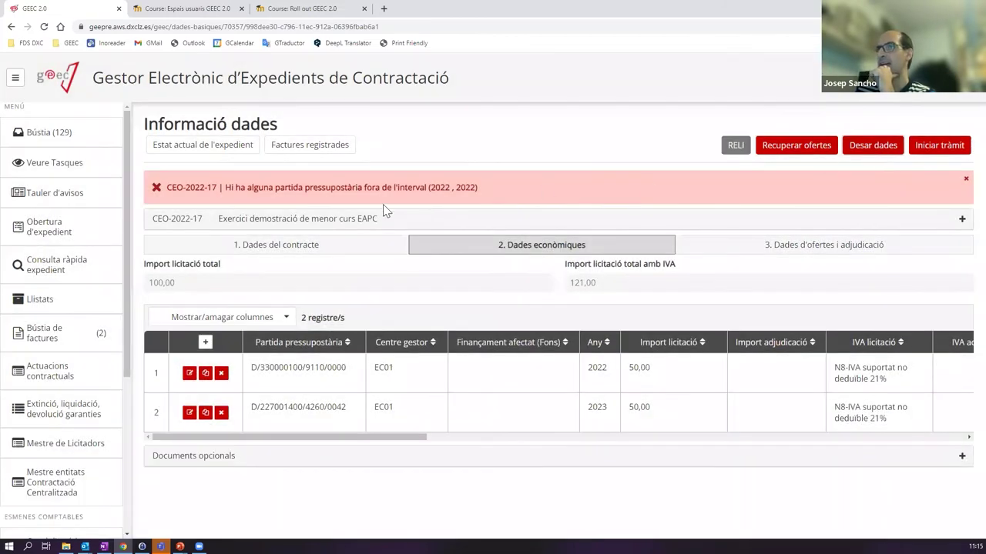
pyautogui.moveTo(430, 187); pyautogui.dragTo(477, 188)
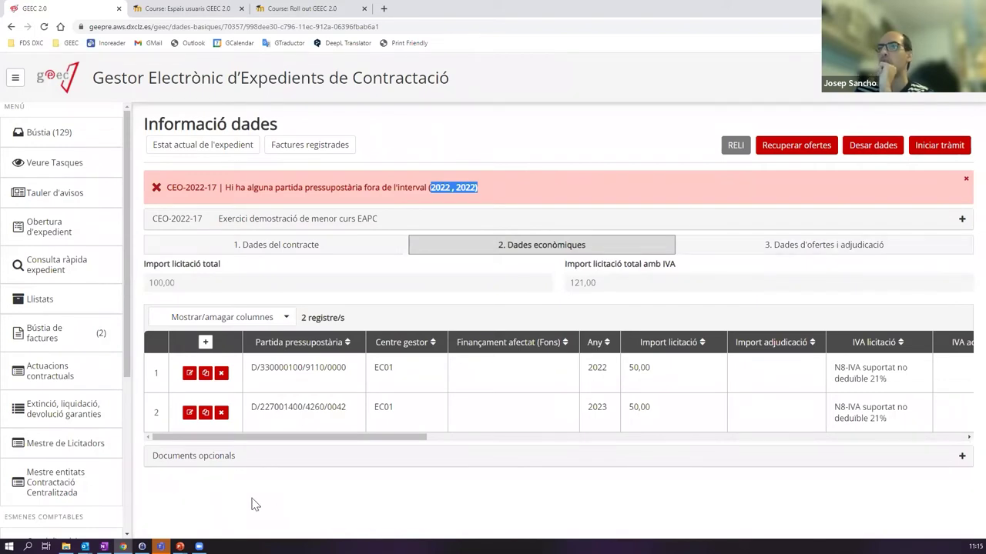
# - Delete the 2023 budget line, reset the 2022 line to 100 and save the economic data
pyautogui.click(221, 413)
pyautogui.click(189, 372)
pyautogui.moveTo(358, 288); pyautogui.dragTo(282, 291)
pyautogui.write('100')
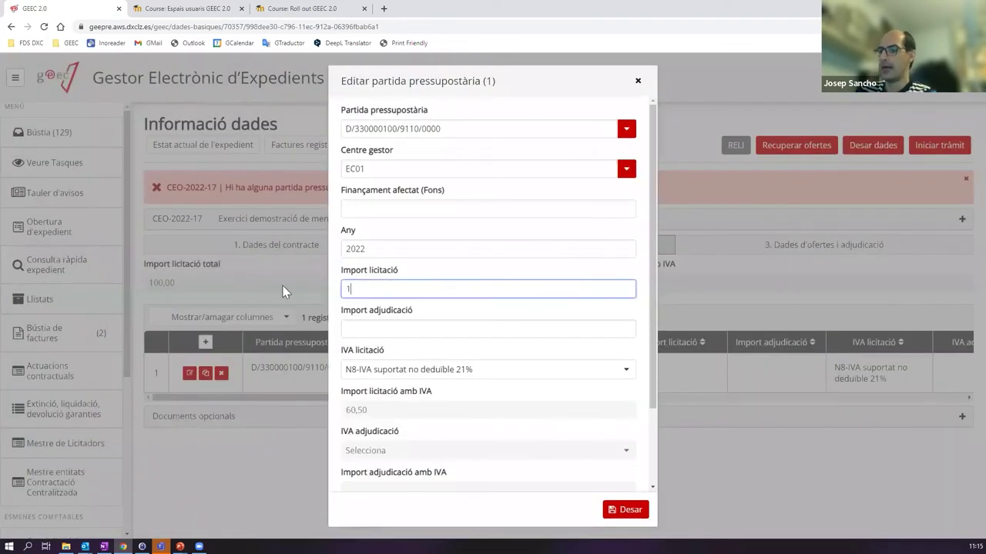
pyautogui.click(612, 509)
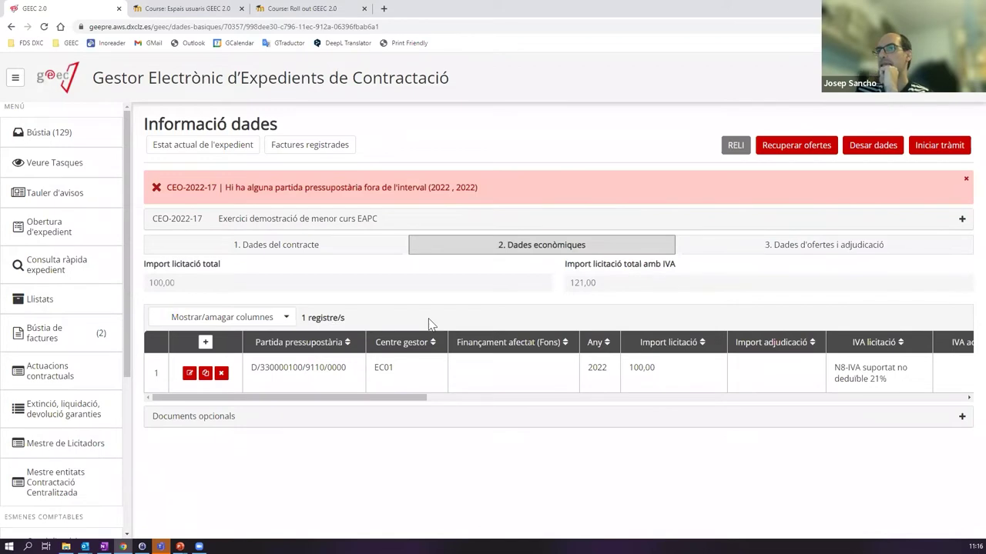
pyautogui.click(878, 146)
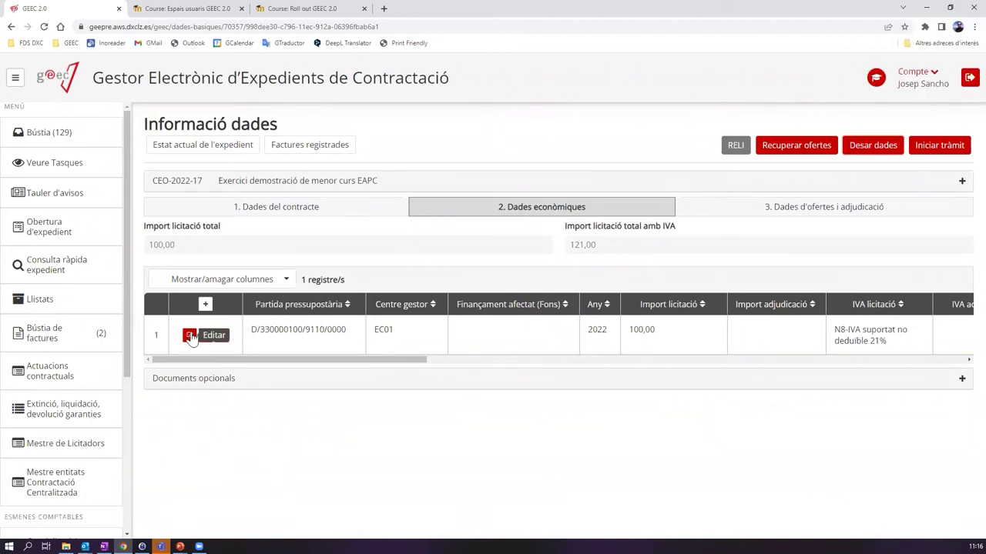
pyautogui.click(306, 213)
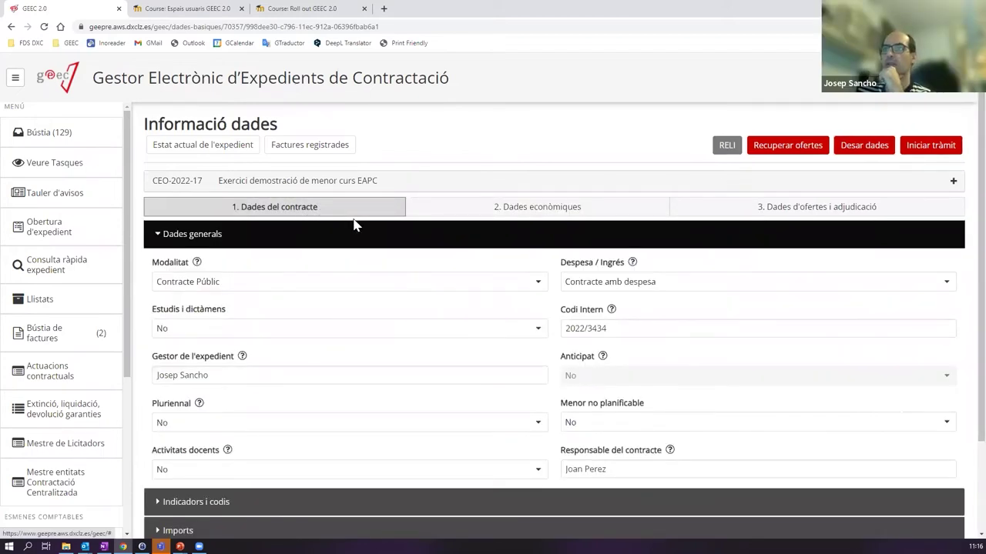
pyautogui.click(243, 244)
pyautogui.click(248, 299)
pyautogui.click(474, 341)
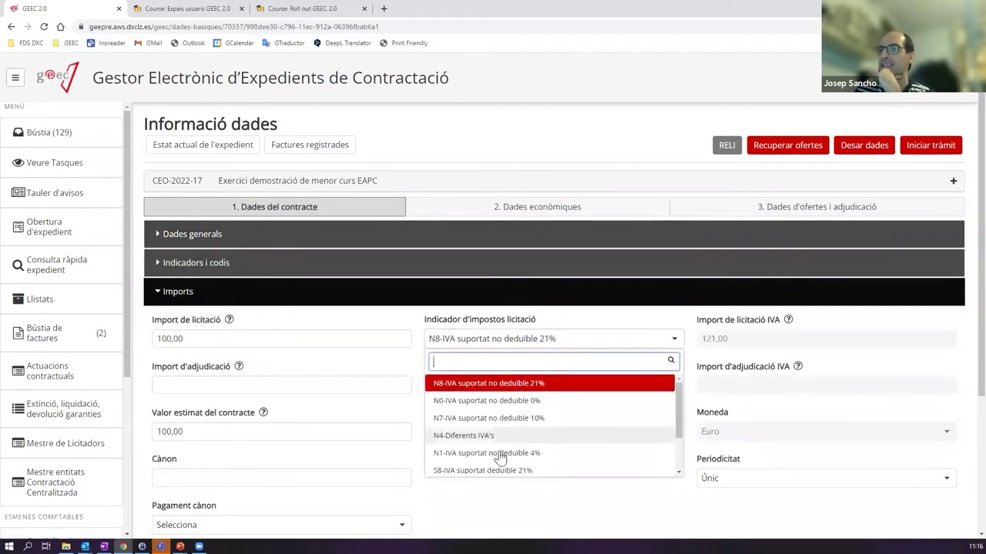
pyautogui.scroll(-2, 525, 459)
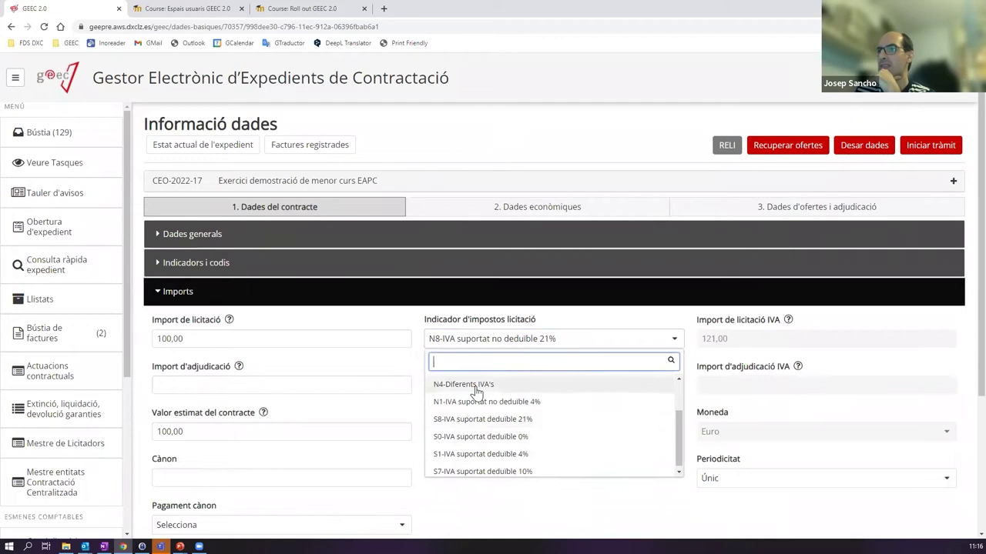
pyautogui.scroll(-1, 497, 438)
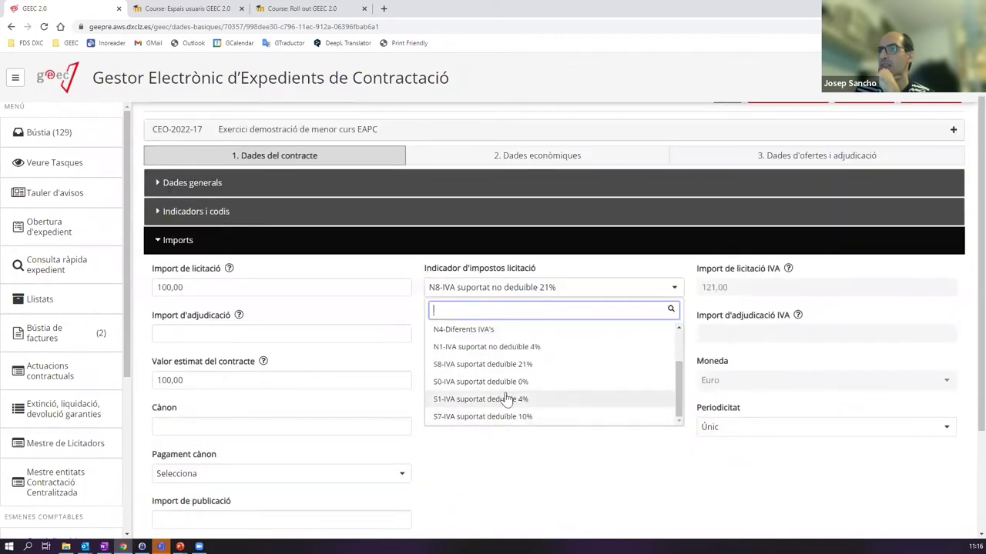
pyautogui.scroll(2, 514, 383)
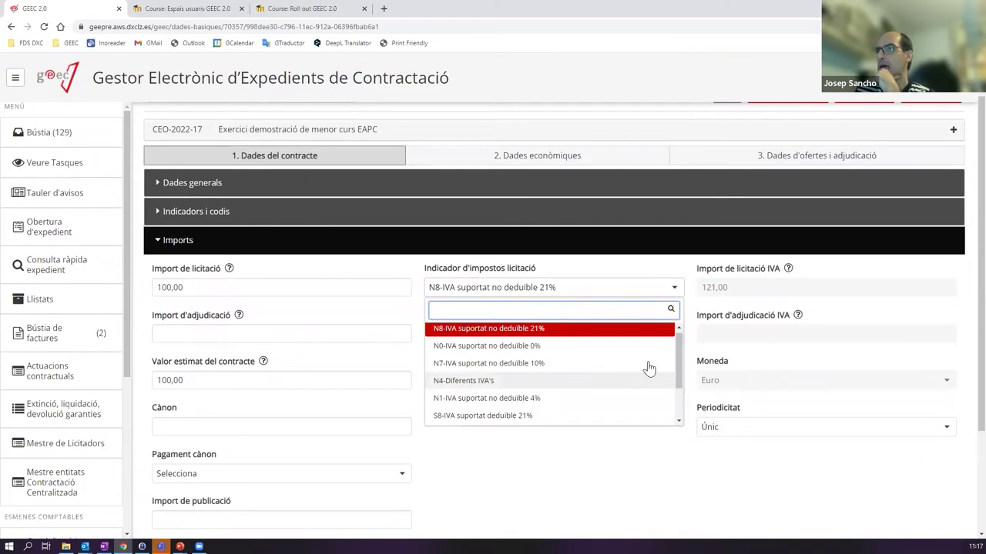
pyautogui.click(561, 381)
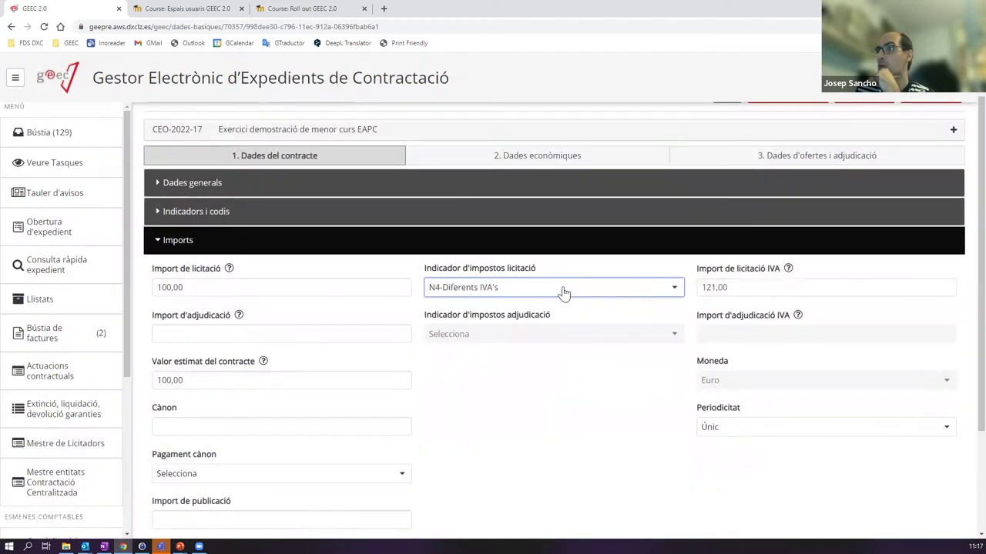
pyautogui.click(624, 287)
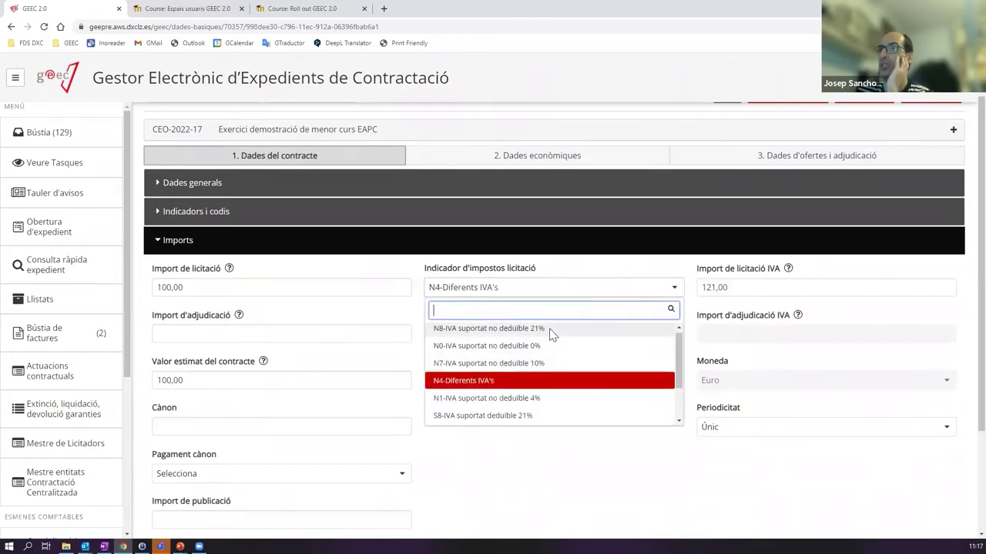
pyautogui.click(550, 331)
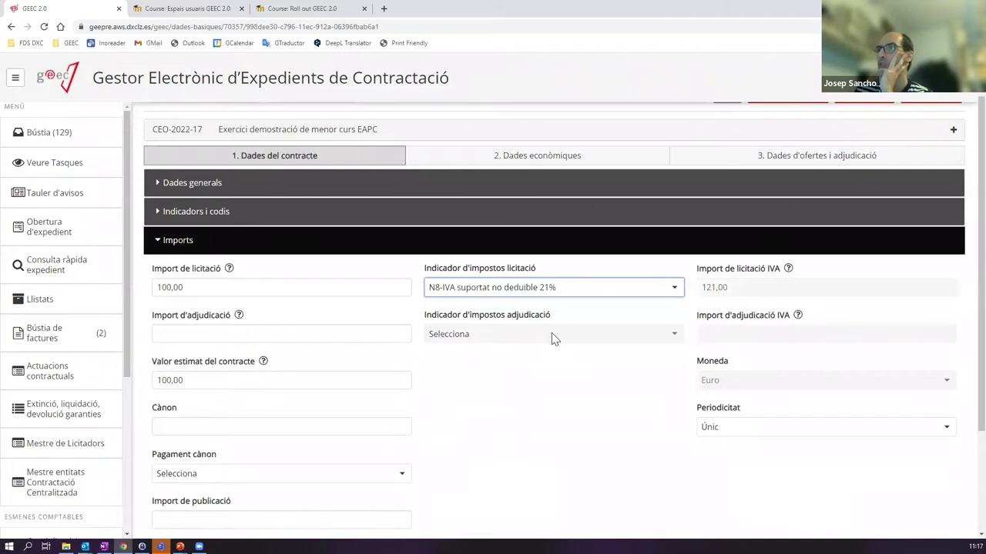
pyautogui.scroll(1, 550, 339)
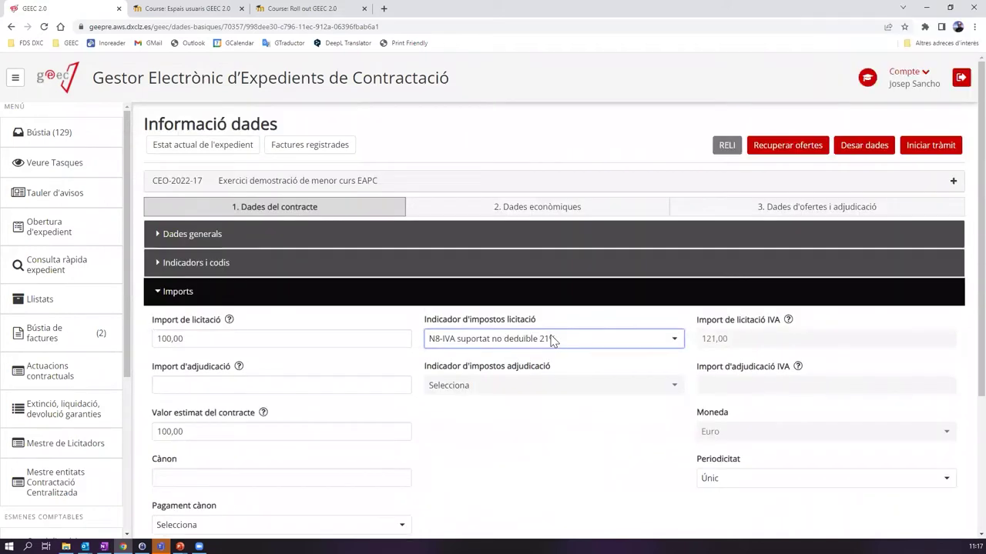
pyautogui.click(559, 214)
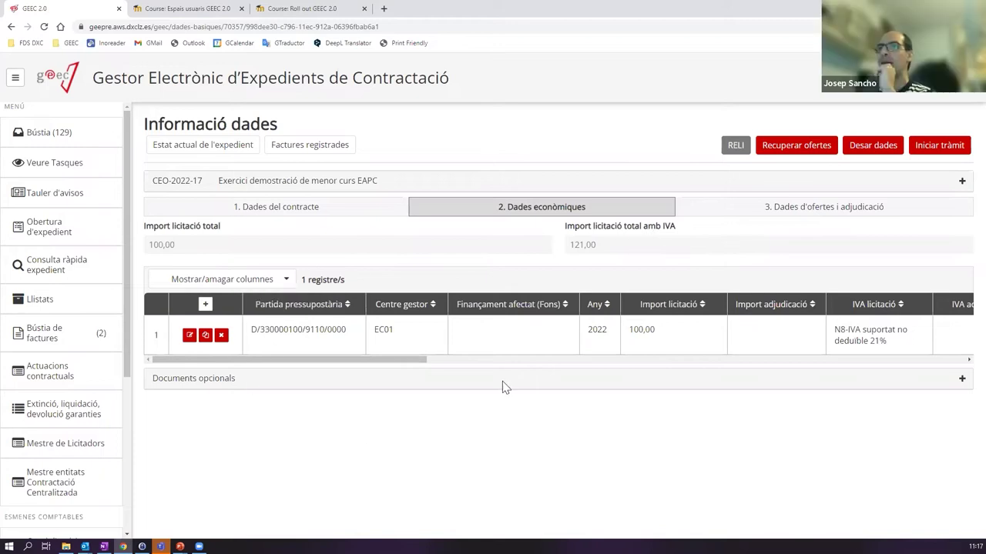
# - On the Dades d'ofertes i adjudicació tab, bring up a fresh Afegir oferta form
pyautogui.click(771, 209)
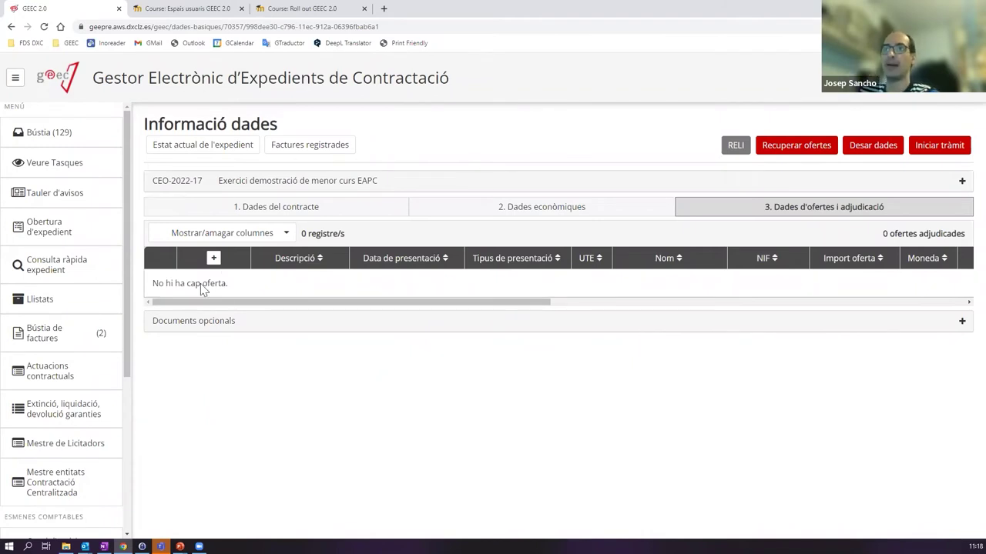
pyautogui.click(215, 258)
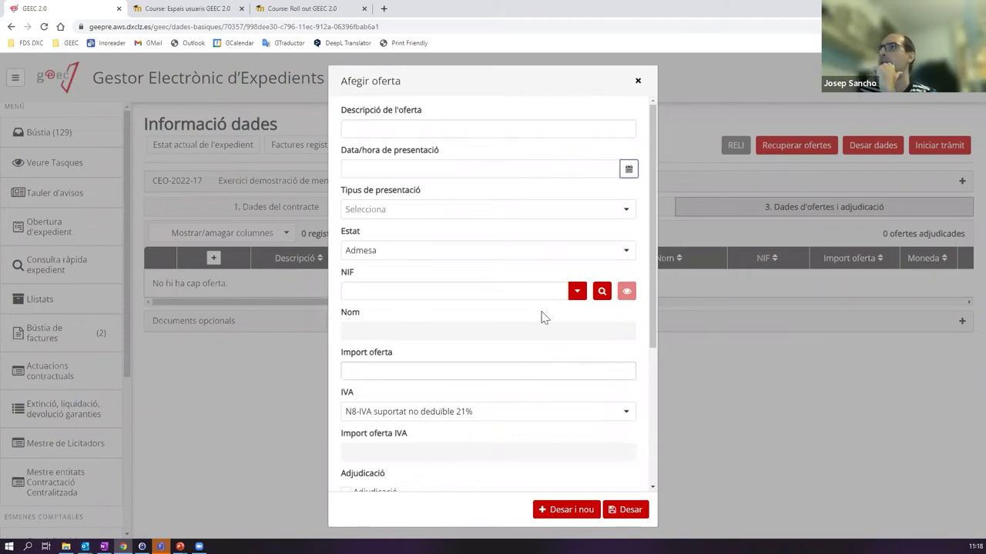
pyautogui.click(637, 80)
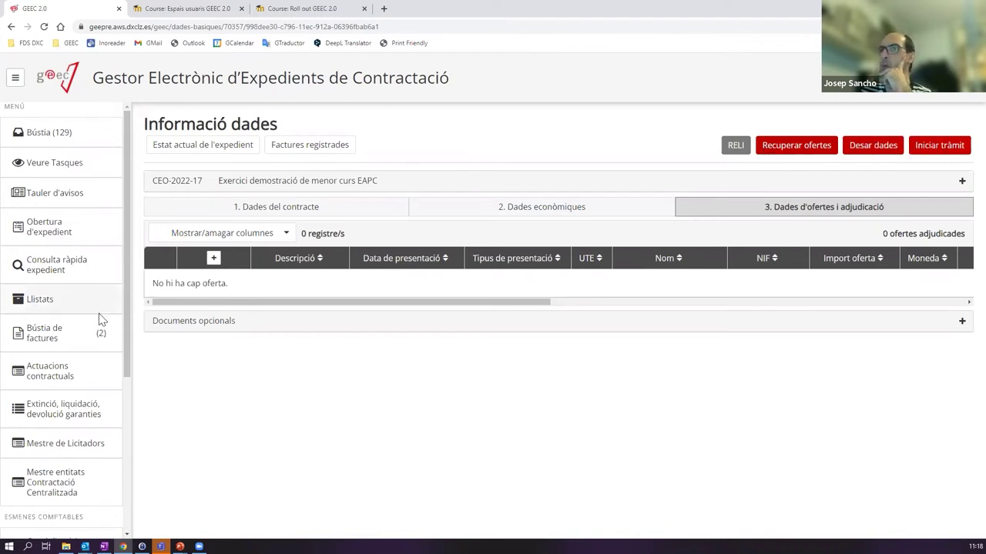
pyautogui.click(213, 258)
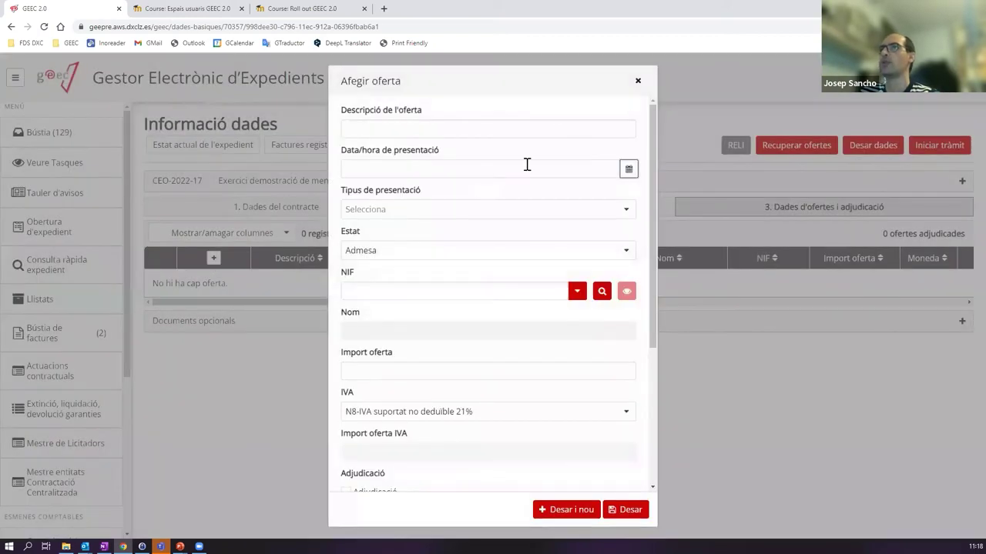
# - Enter the offer description, submission date 29/04/2022 and submission type Sobre digital
pyautogui.click(568, 128)
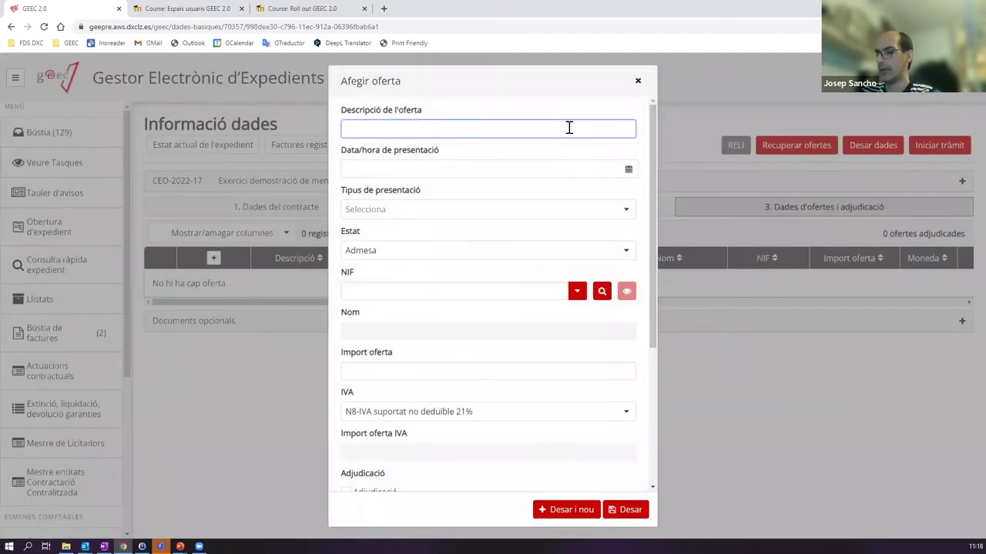
pyautogui.write('Of')
pyautogui.write('erta ')
pyautogui.write('2')
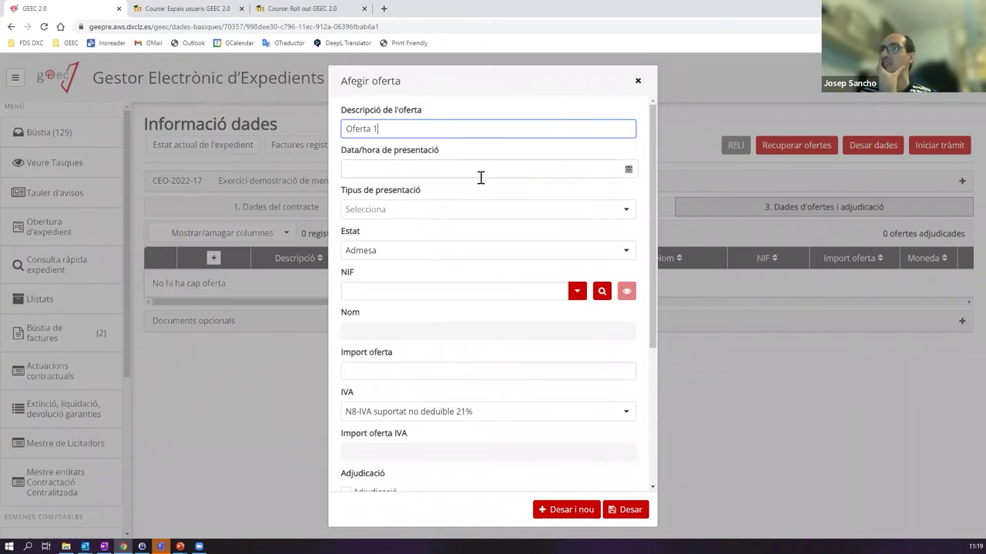
pyautogui.click(626, 173)
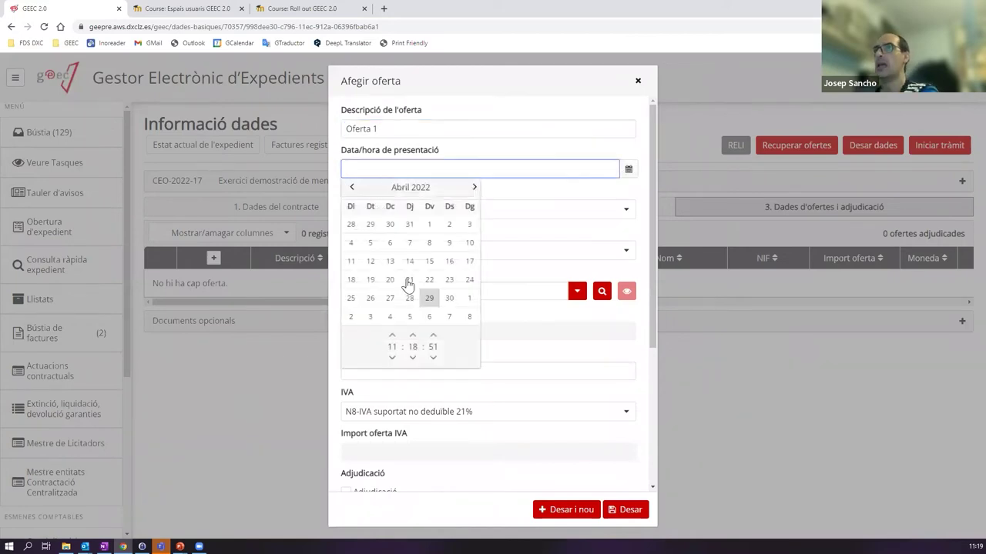
pyautogui.click(429, 299)
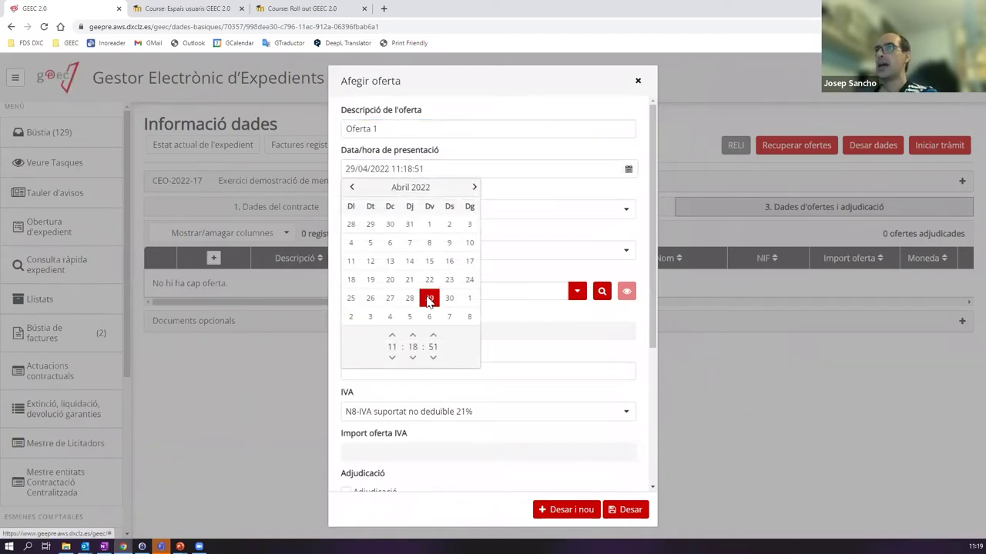
pyautogui.click(511, 193)
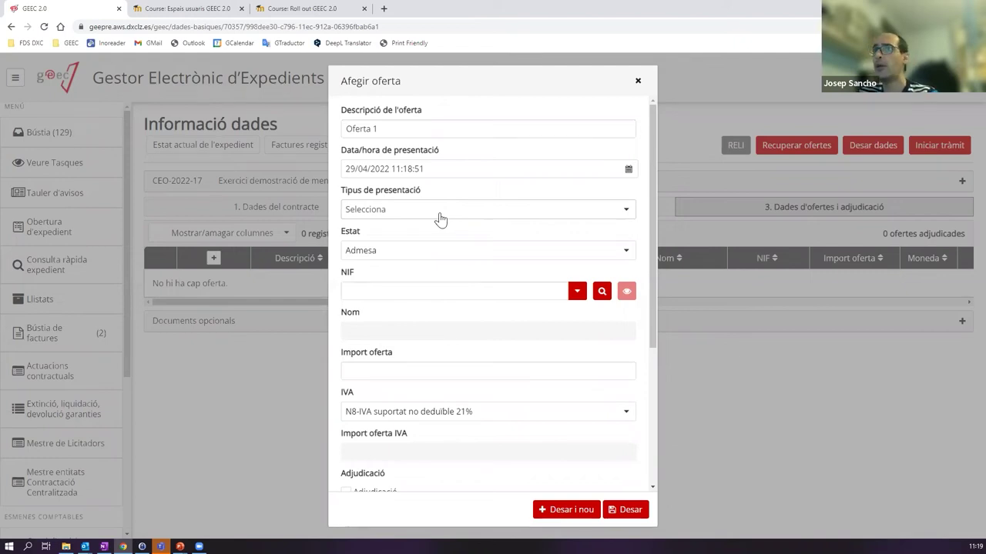
pyautogui.click(433, 213)
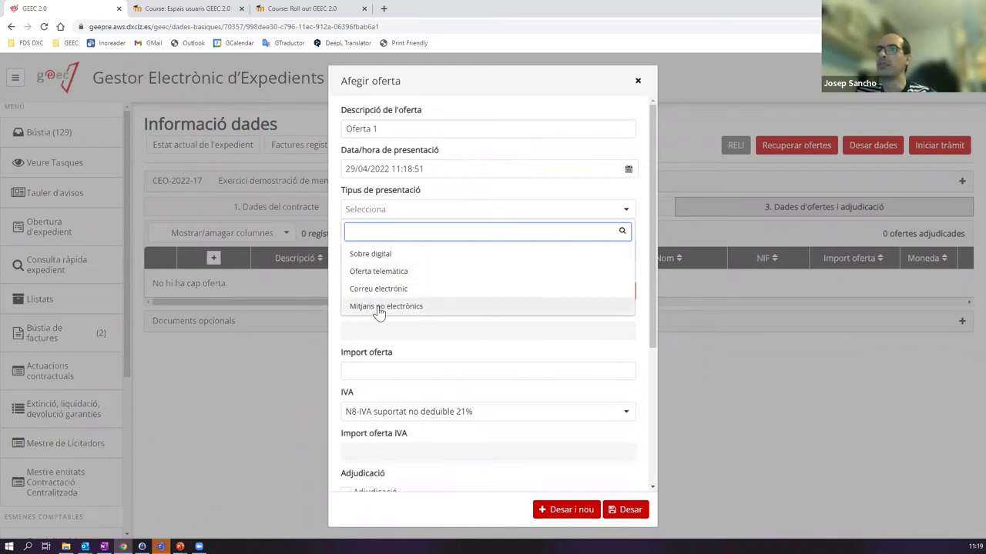
pyautogui.click(370, 255)
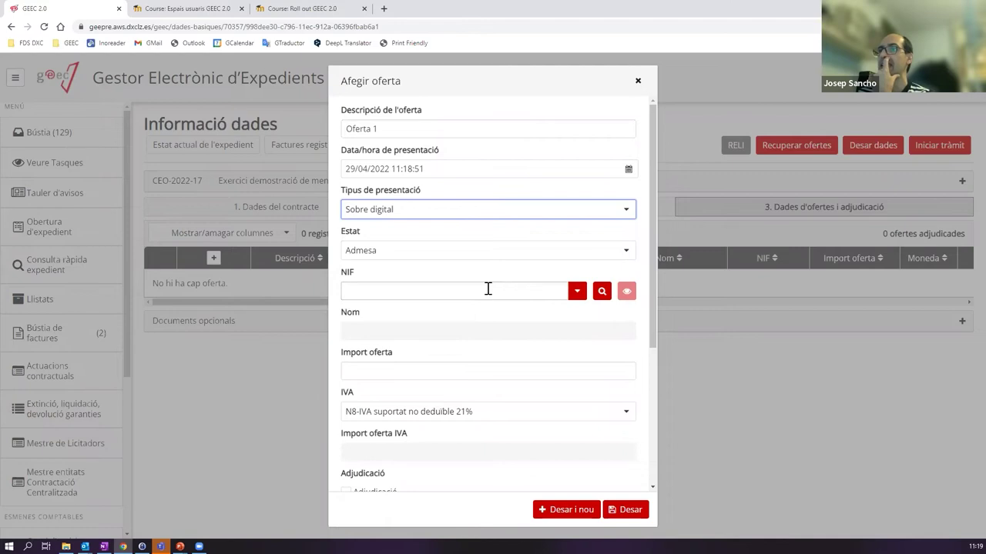
# - Search the NIF field for the bidder GANVAM
pyautogui.click(424, 292)
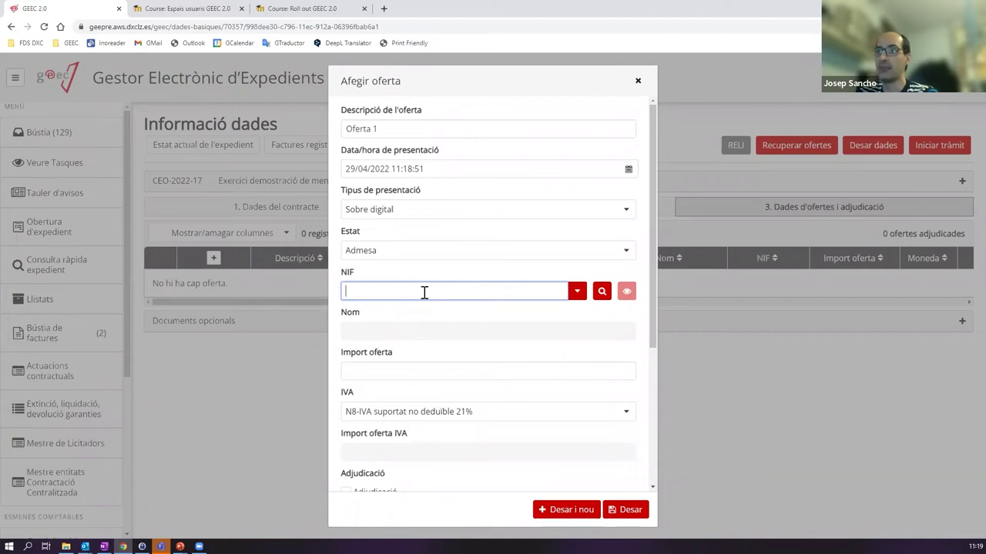
pyautogui.write('g')
pyautogui.press('BackSpace')
pyautogui.write('GANVAM')
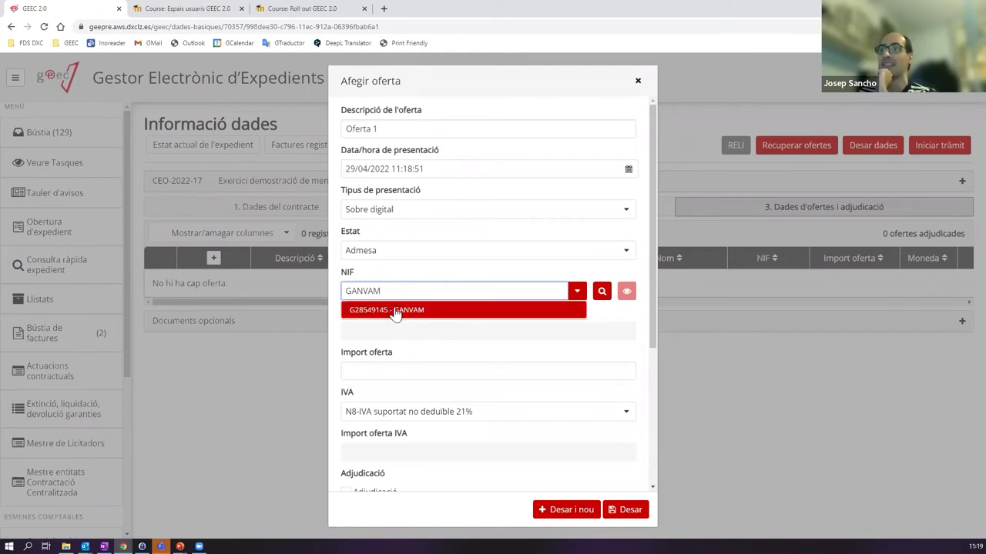
# - Pick GANVAM as bidder and dismiss the notice about its 12.080,00 awarded in 2022
pyautogui.click(394, 311)
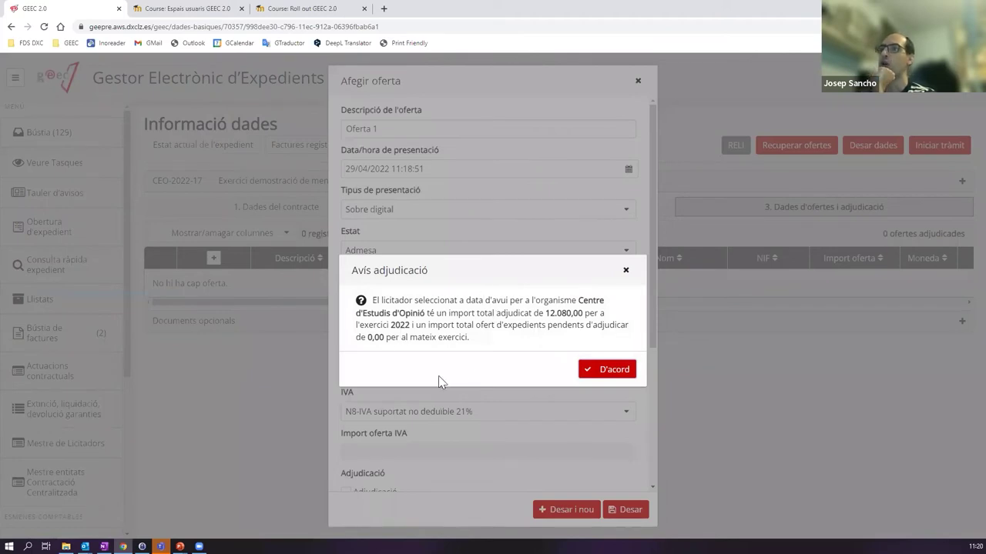
pyautogui.moveTo(452, 312); pyautogui.dragTo(594, 313)
pyautogui.moveTo(417, 324); pyautogui.dragTo(382, 325)
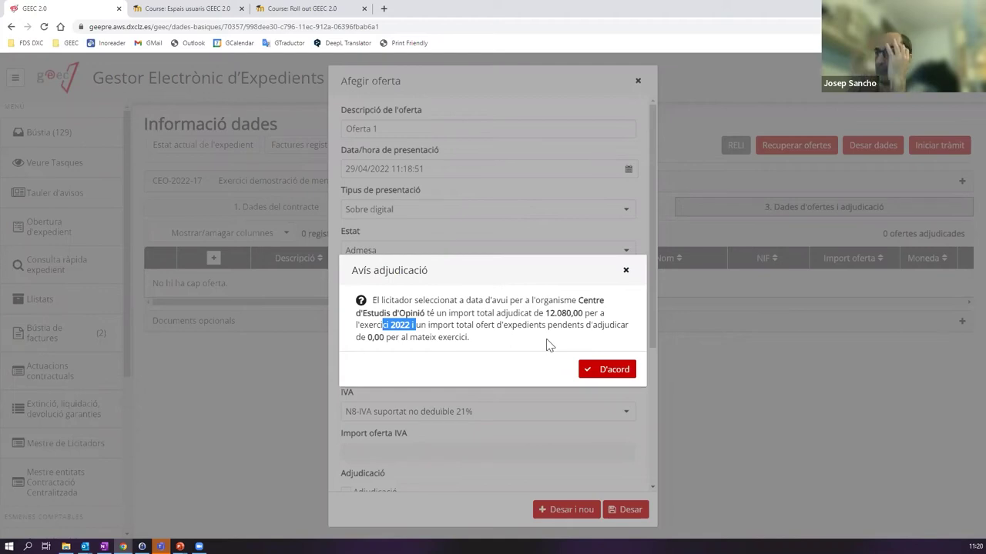
pyautogui.moveTo(544, 313); pyautogui.dragTo(584, 313)
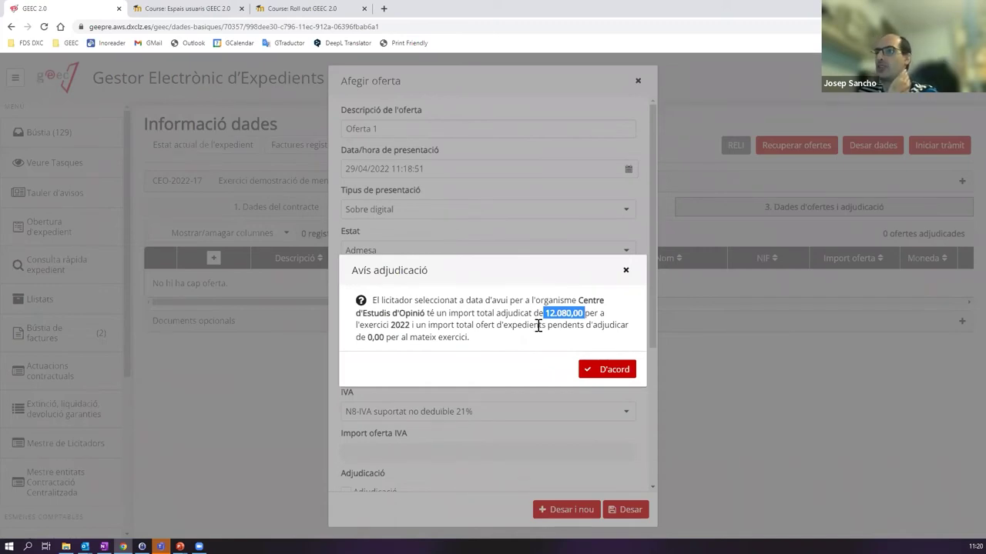
pyautogui.click(599, 371)
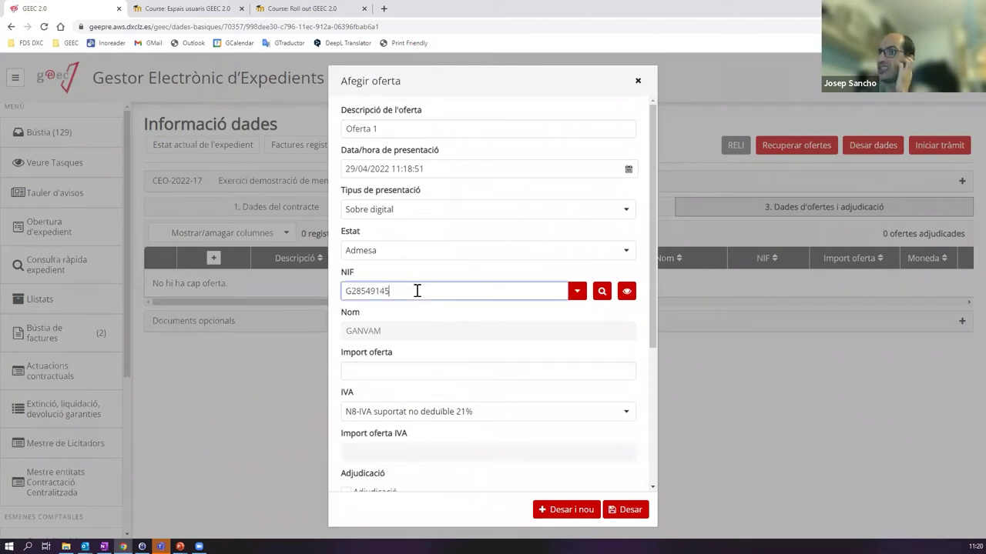
pyautogui.moveTo(417, 291); pyautogui.dragTo(335, 294)
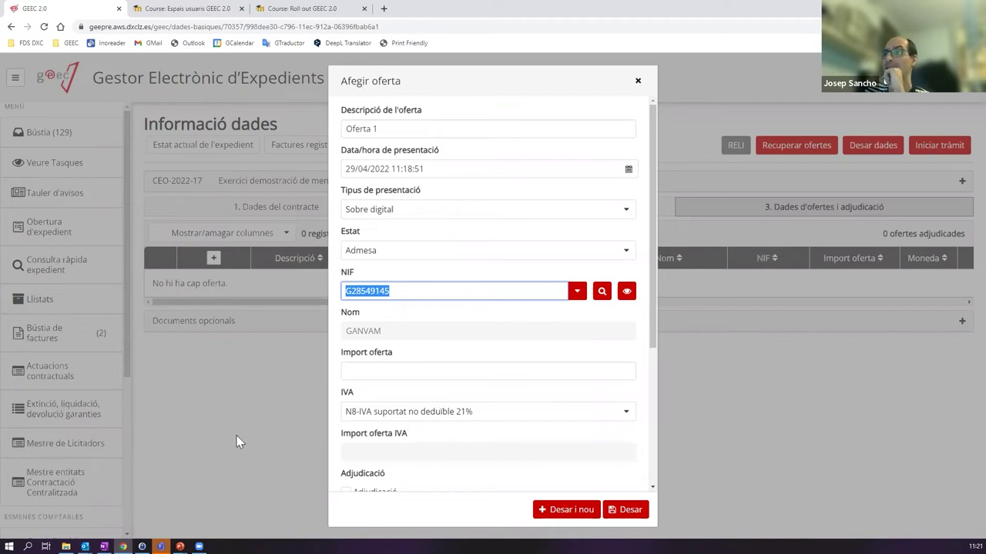
# - Browse the bidder register, trying a blank new bidder record, then close it unchanged
pyautogui.click(601, 292)
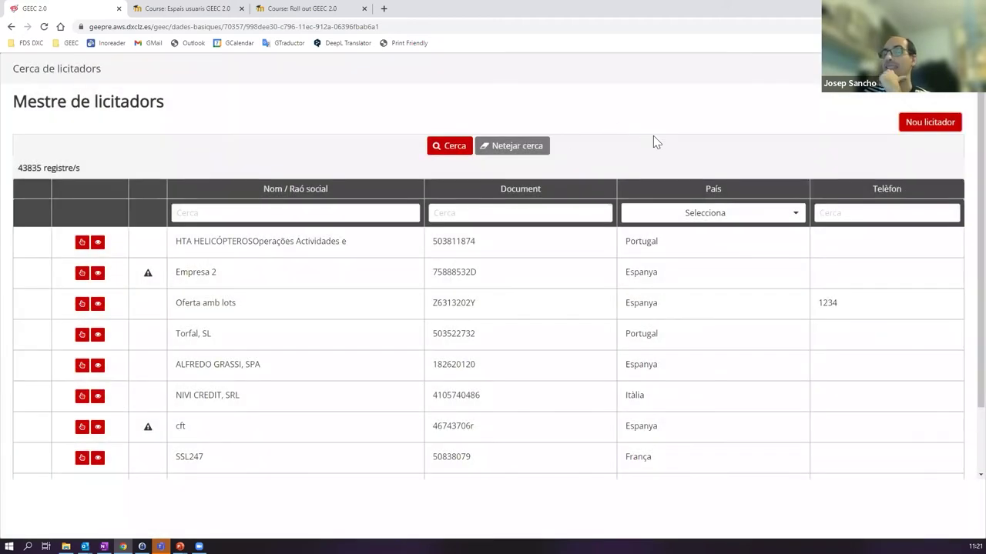
pyautogui.click(922, 126)
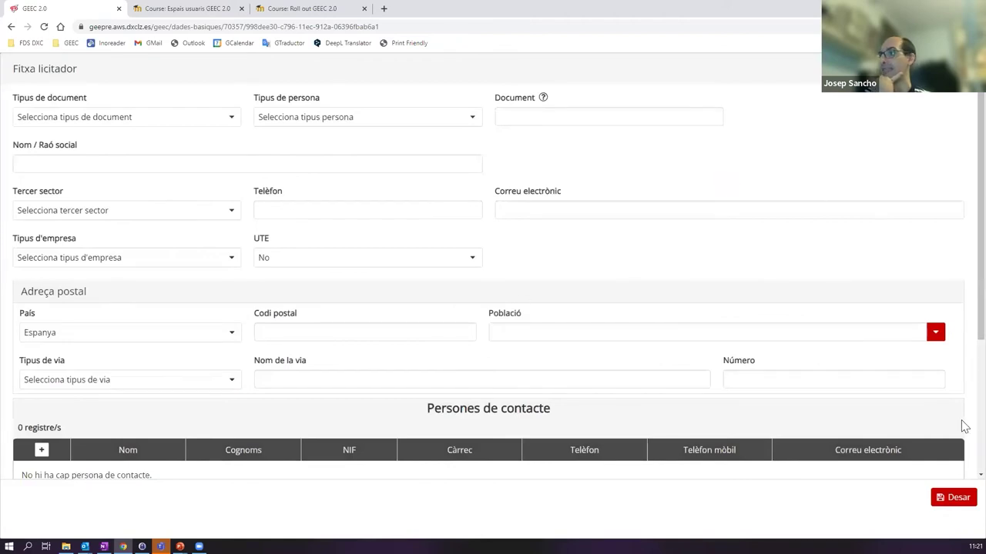
pyautogui.click(955, 499)
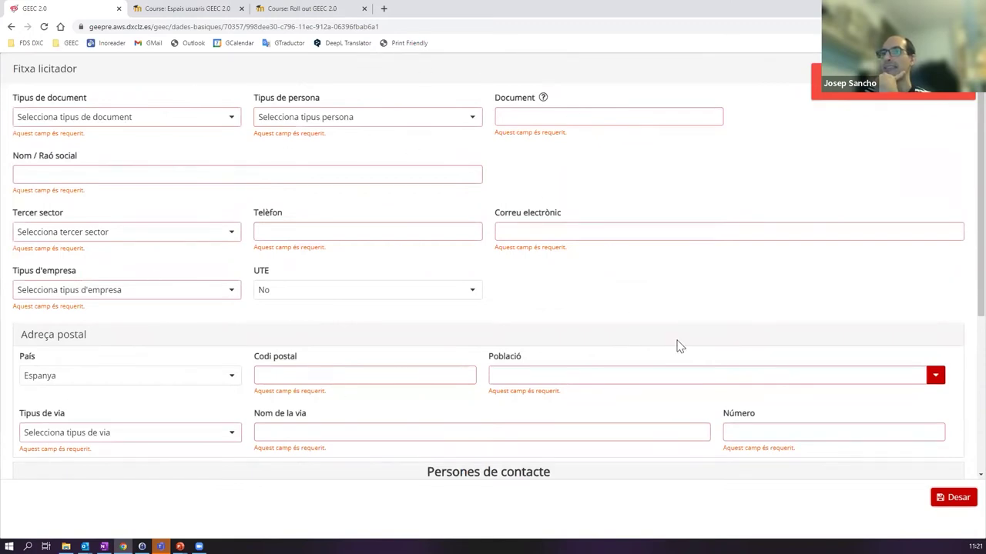
pyautogui.scroll(-4, 206, 205)
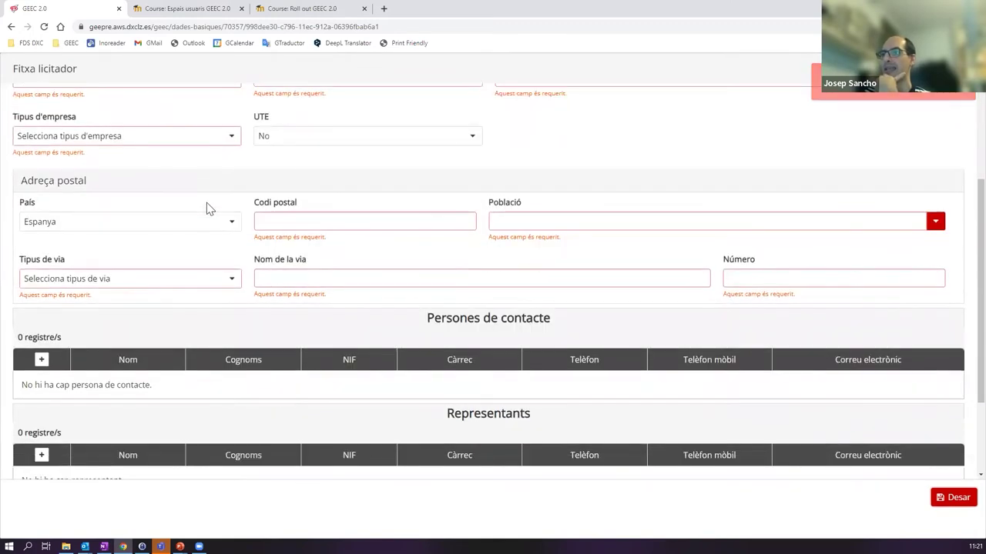
pyautogui.scroll(5, 314, 235)
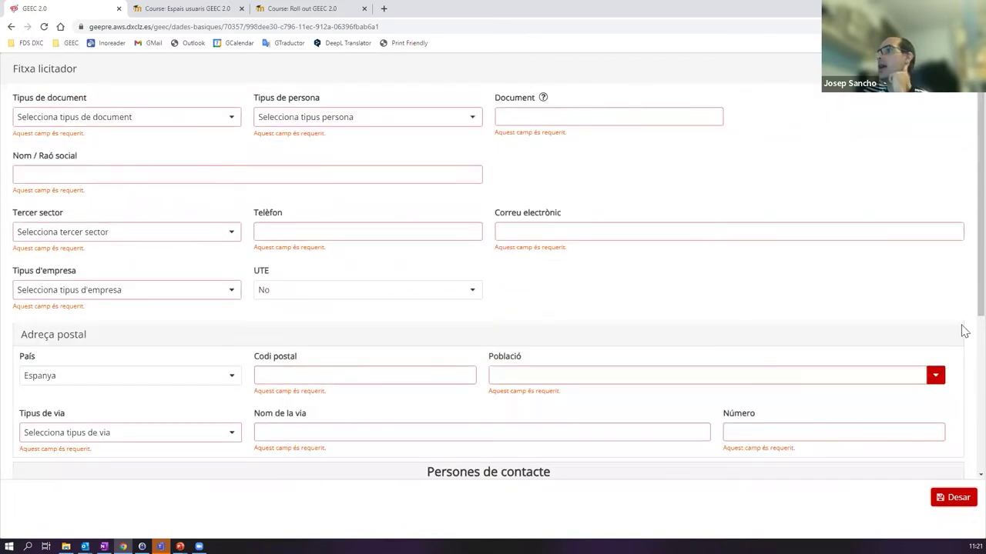
pyautogui.click(953, 497)
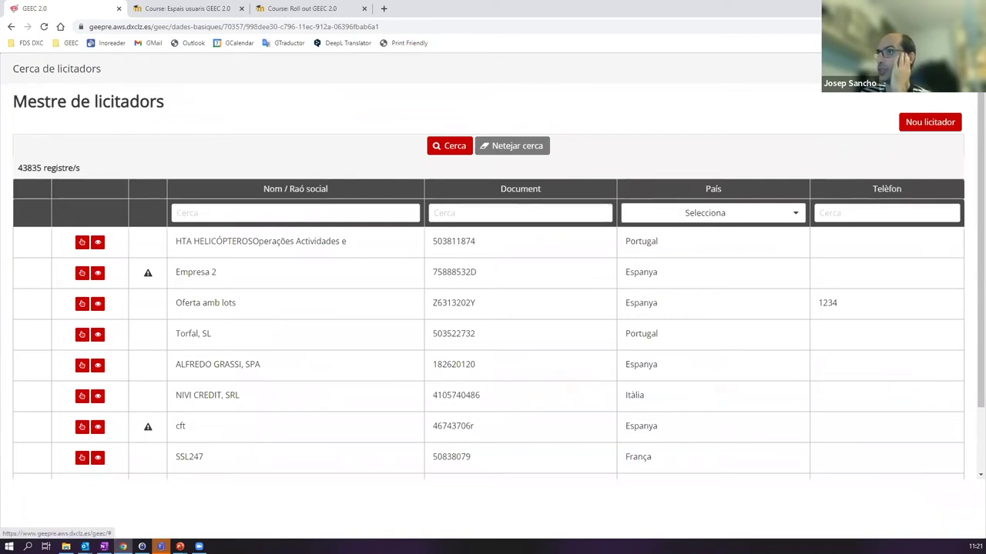
pyautogui.press('Escape')
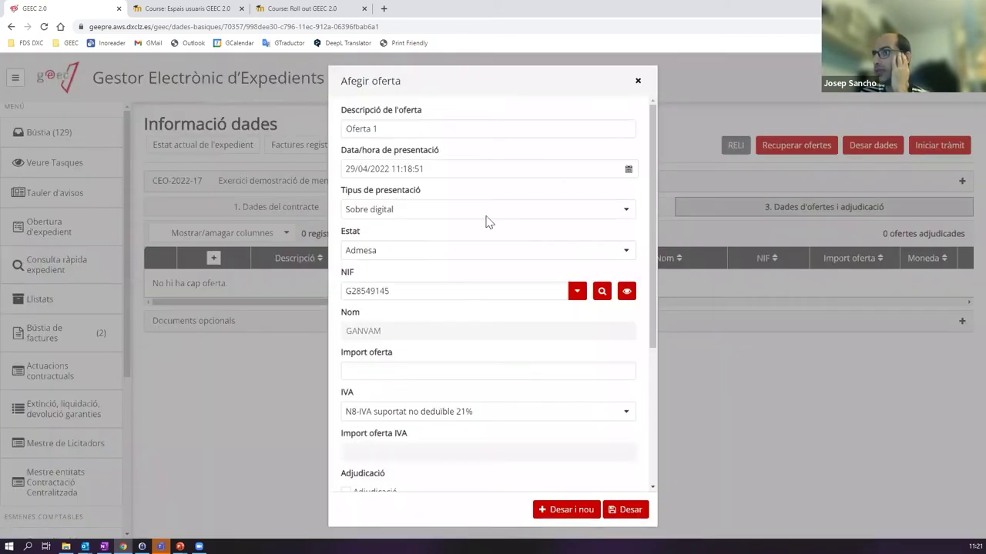
pyautogui.click(601, 292)
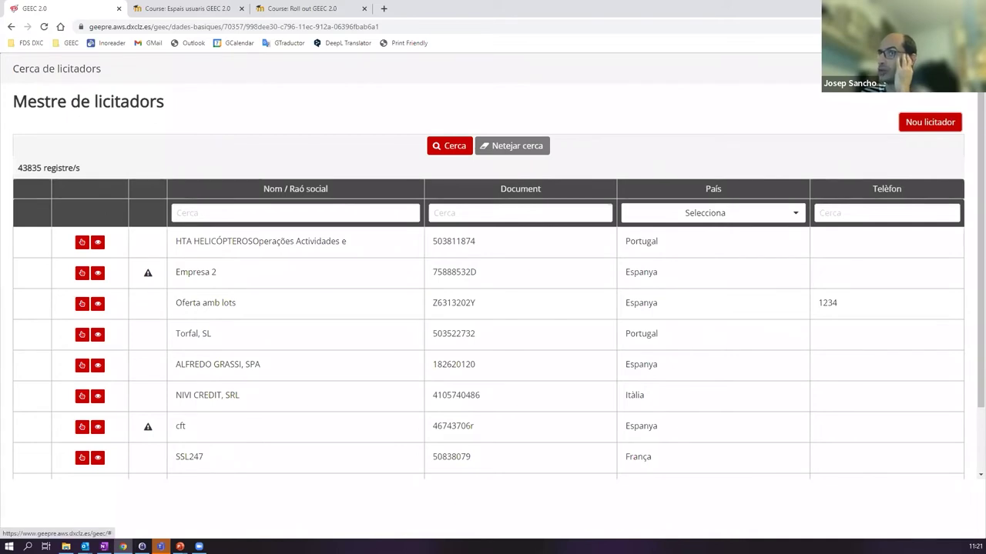
pyautogui.press('Escape')
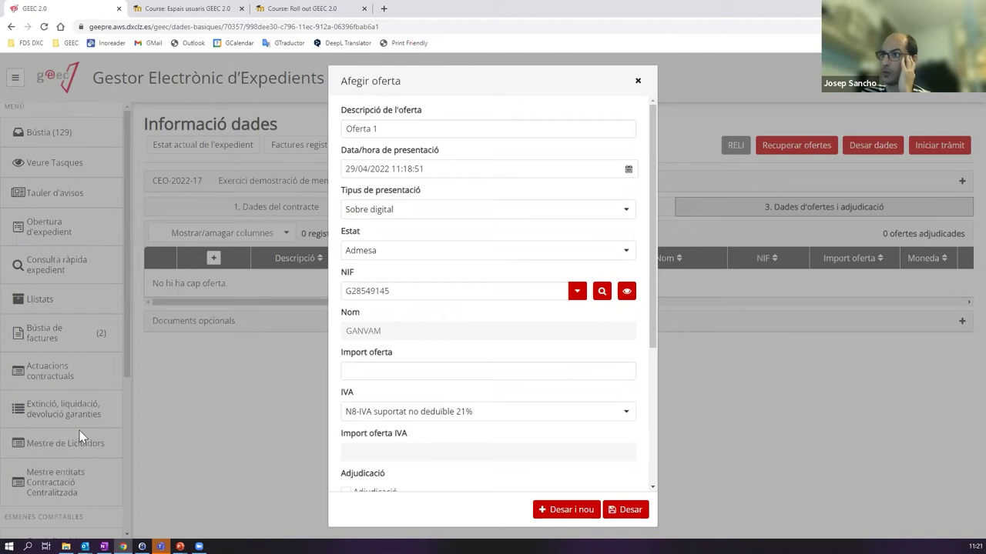
# - Enter 130 as Oferta 1's offer amount and save it
pyautogui.click(362, 370)
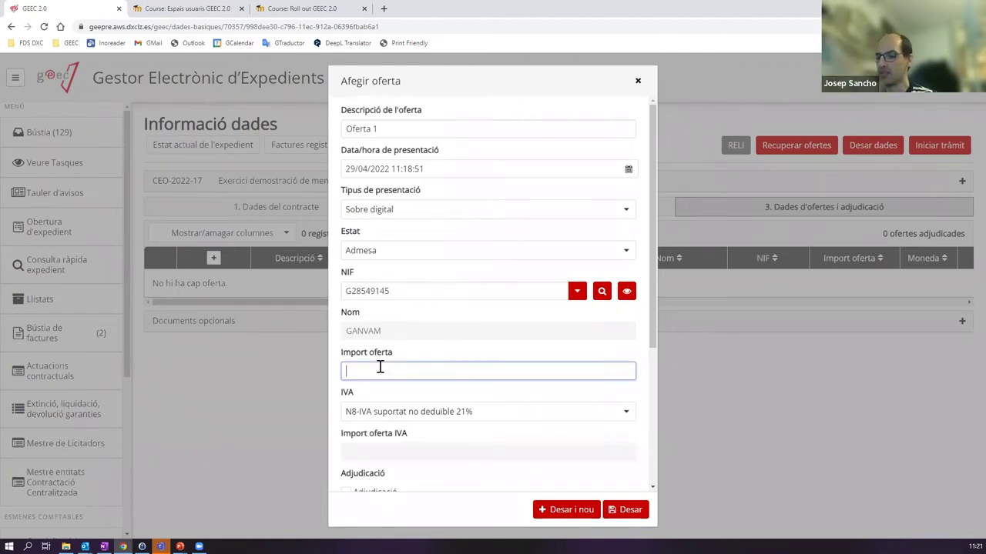
pyautogui.write('100')
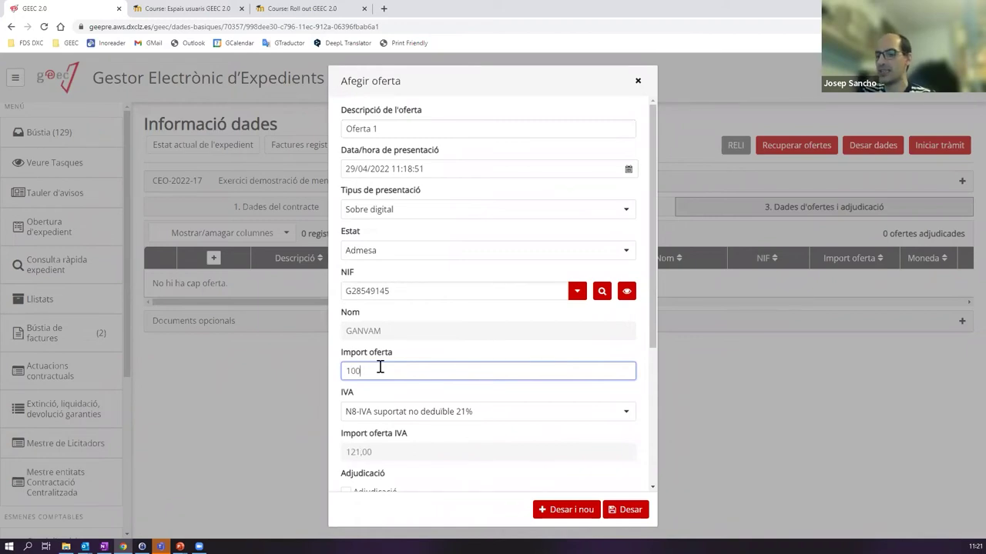
pyautogui.press('BackSpace')
pyautogui.write('30')
pyautogui.click(620, 510)
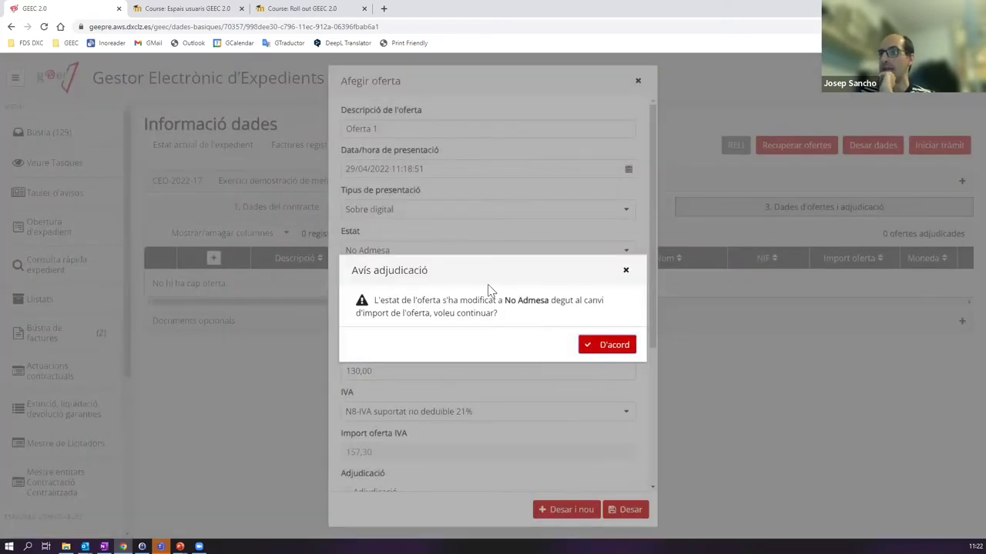
# - Accept the No Admesa warning to store Oferta 1 at 130,00, then reopen it for editing
pyautogui.click(607, 345)
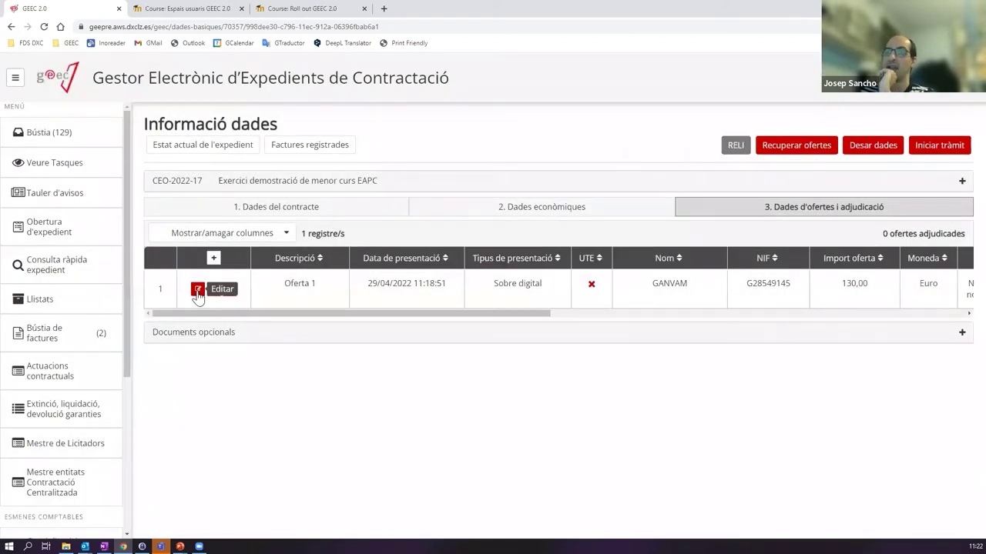
pyautogui.click(198, 290)
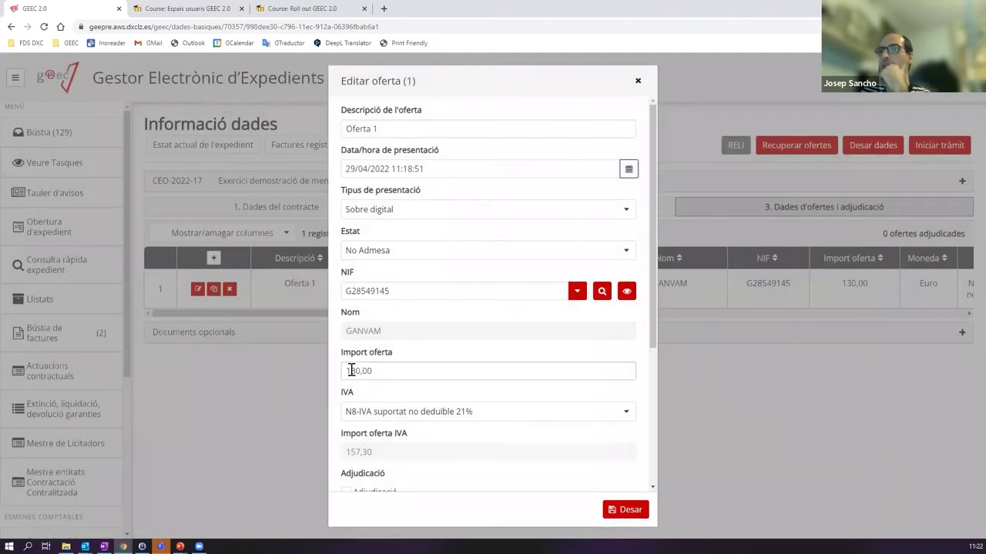
# - Set Oferta 1's status back to Admesa with offer amount 100 and save it
pyautogui.click(627, 256)
pyautogui.click(383, 294)
pyautogui.doubleClick(384, 375)
pyautogui.write('100')
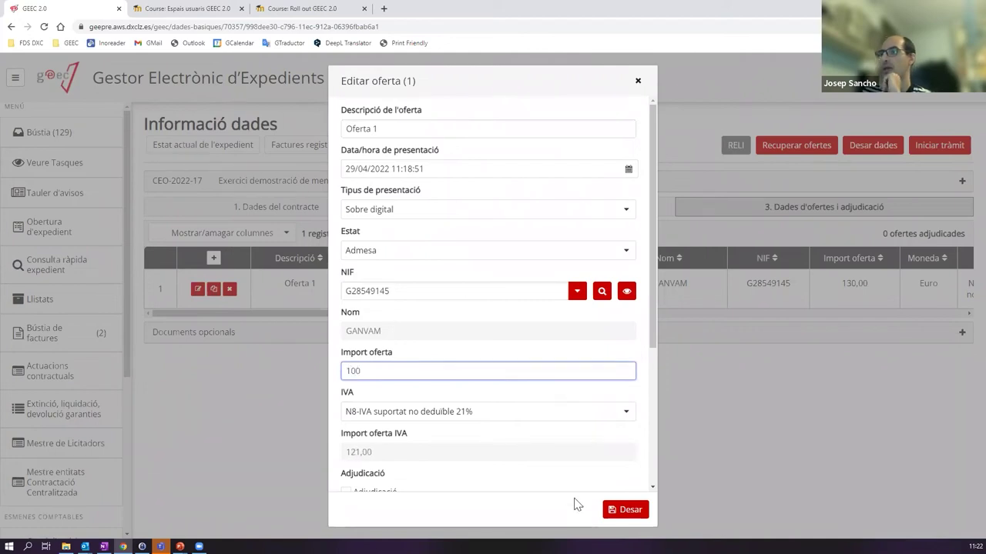
pyautogui.click(633, 511)
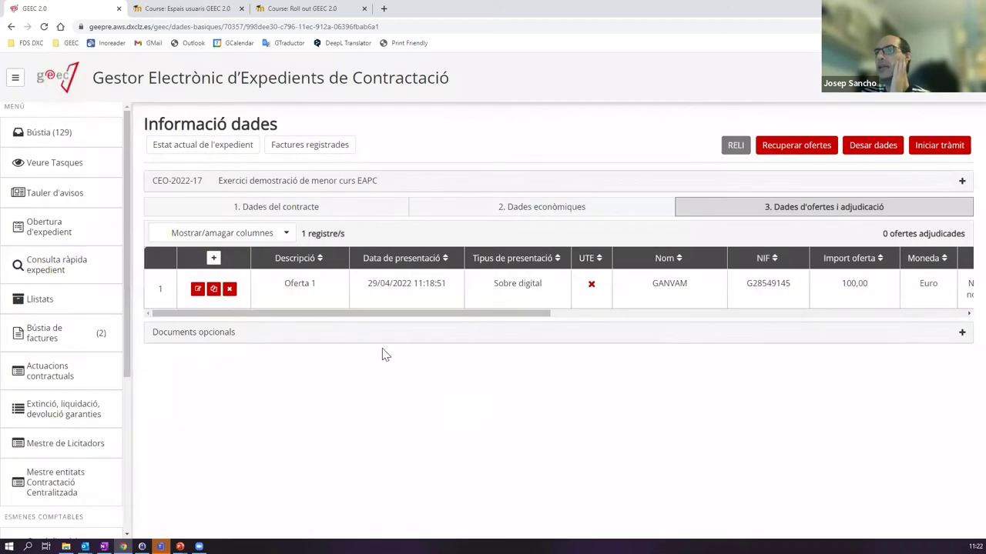
# - Reopen Oferta 1 and save it again to confirm the 100,00 Admesa offer
pyautogui.click(197, 289)
pyautogui.scroll(-1, 451, 420)
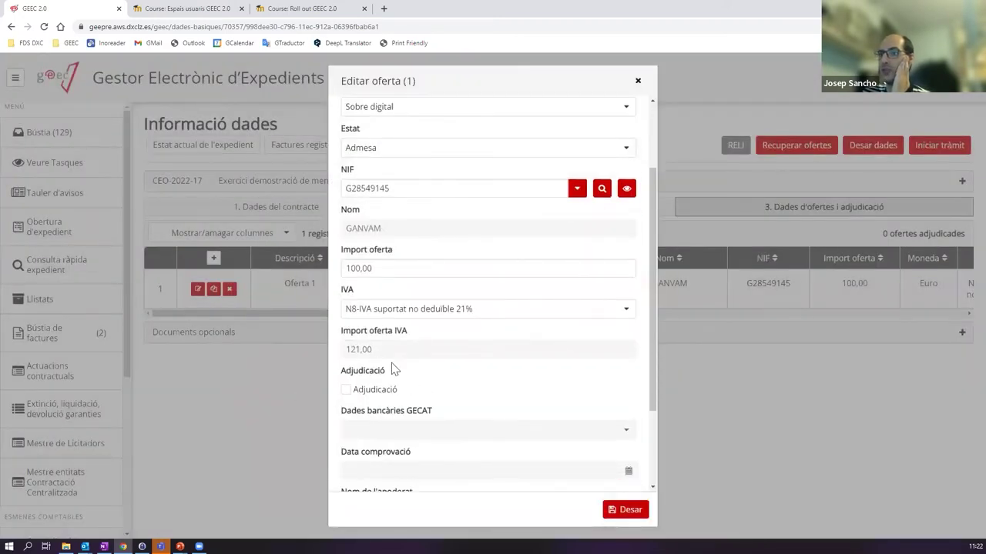
pyautogui.scroll(-2, 394, 392)
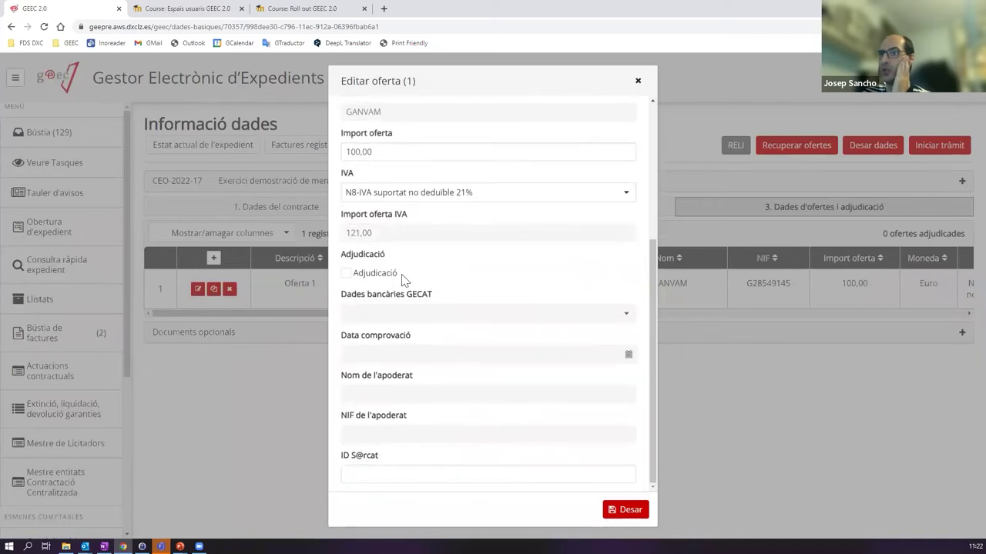
pyautogui.click(631, 513)
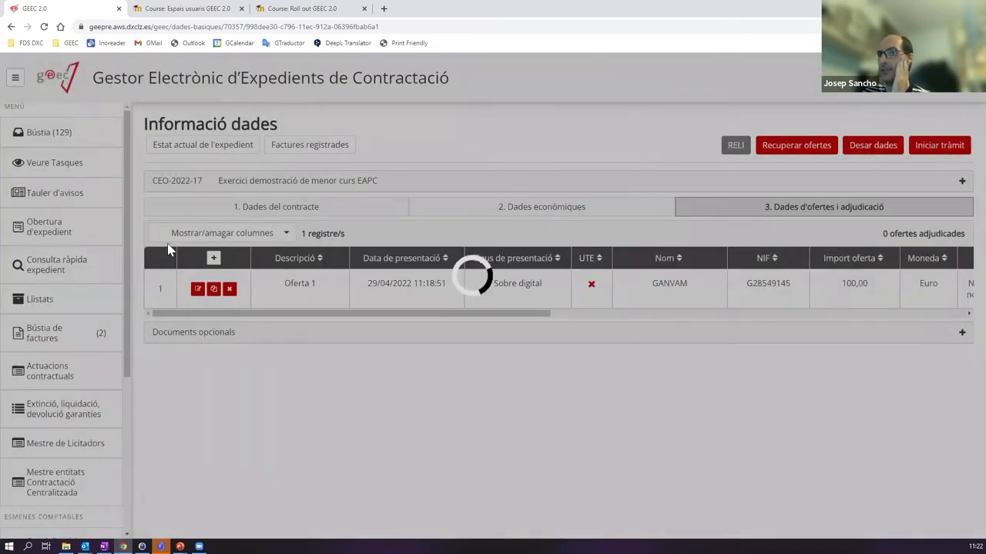
# - Add a new offer row and type its description for Oferta 2
pyautogui.click(214, 258)
pyautogui.click(451, 130)
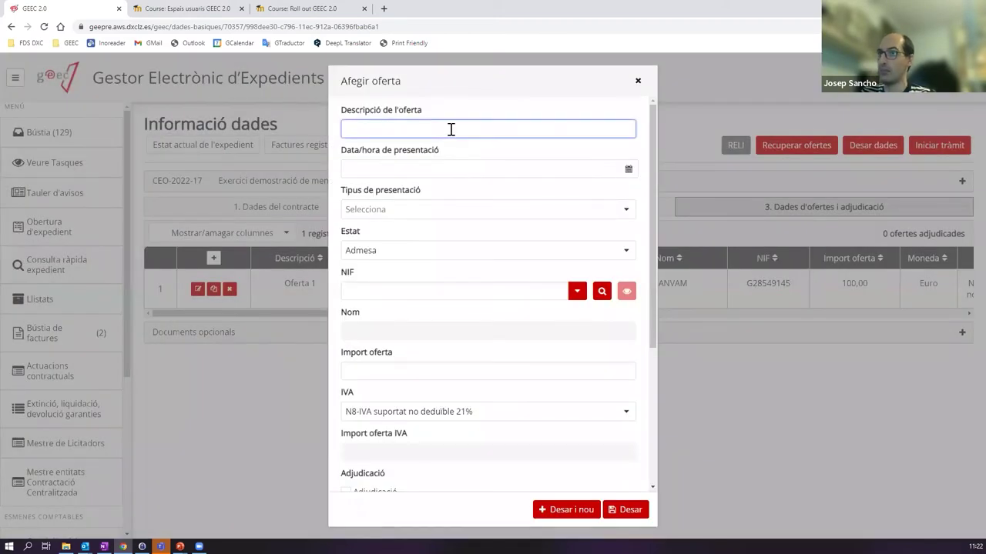
pyautogui.write('o')
pyautogui.press('BackSpace')
pyautogui.write('o')
pyautogui.press('BackSpace')
pyautogui.write('Ogfe')
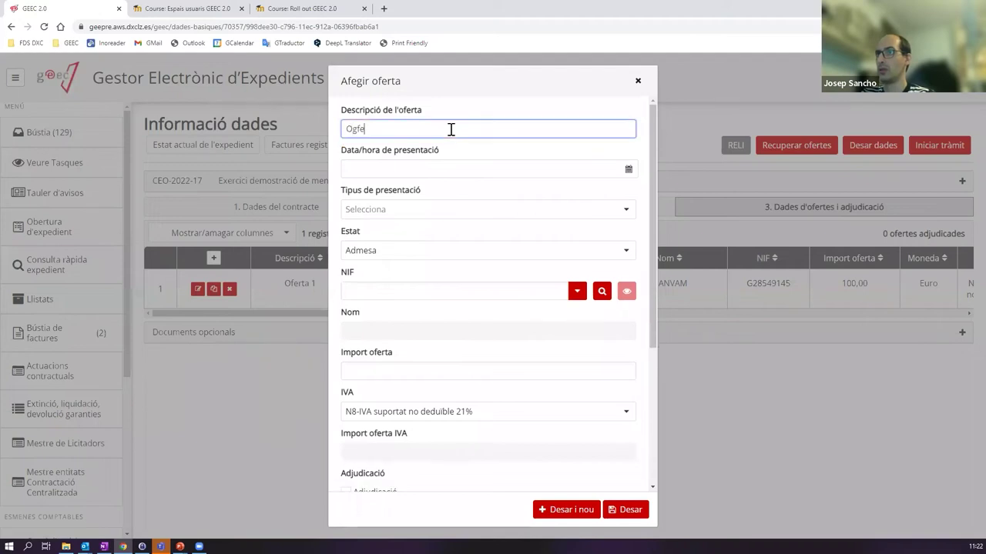
pyautogui.press('BackSpace')
pyautogui.press('BackSpace')
pyautogui.press('BackSpace')
pyautogui.write('fe')
# - Set the offer's presentation date to 29 April 2022 and presentation type to Sobre digital
pyautogui.click(447, 165)
pyautogui.click(430, 298)
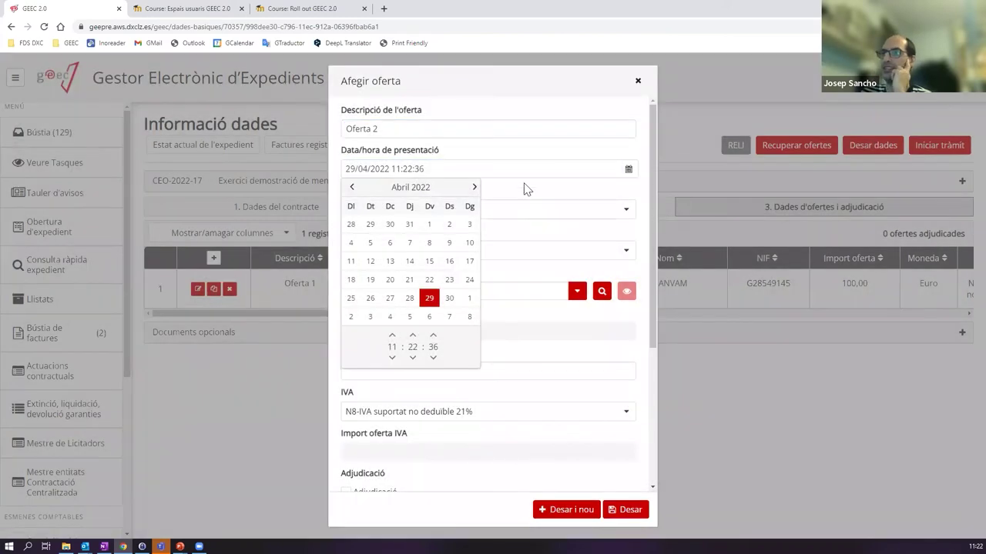
pyautogui.click(526, 189)
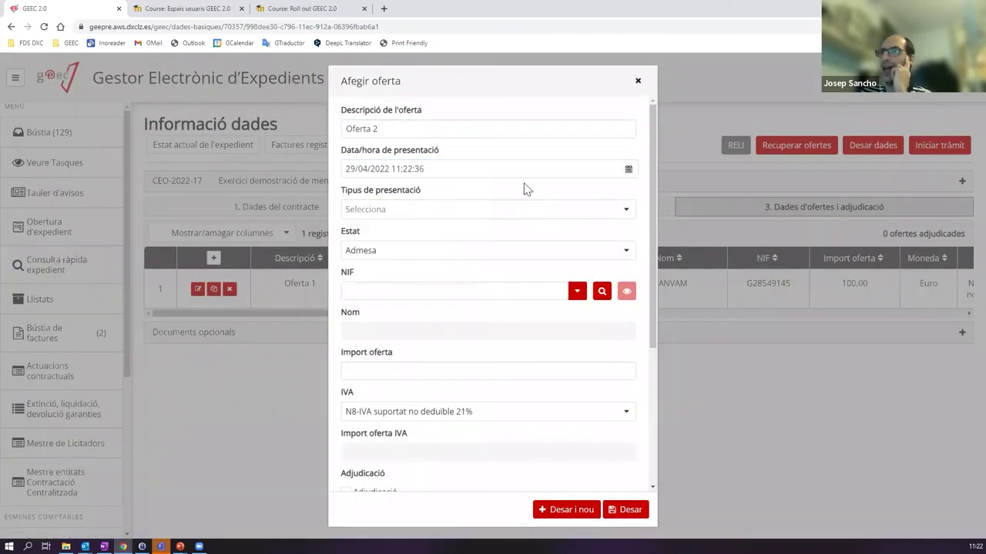
pyautogui.click(469, 212)
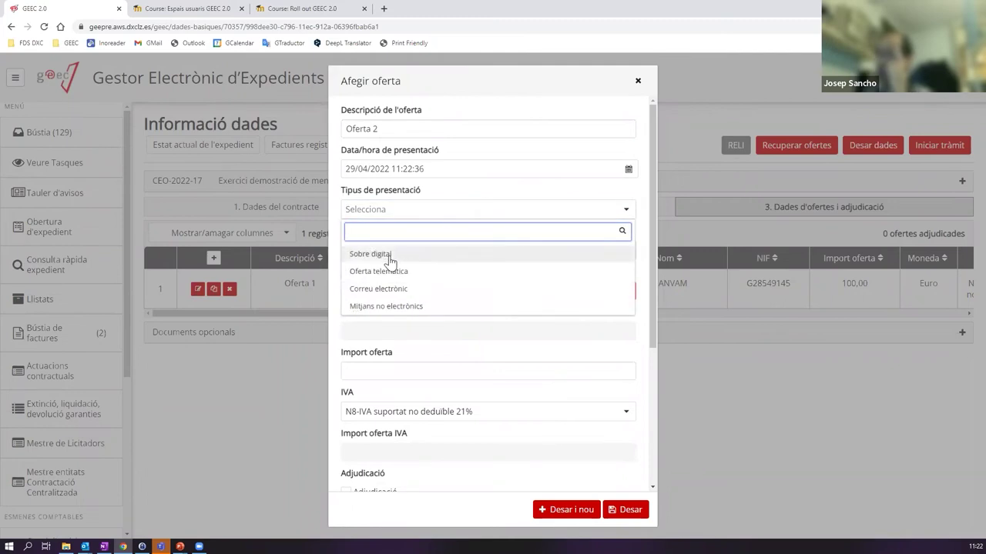
pyautogui.click(396, 254)
# - Choose BACULA EDITORS, SL as the bidder via the NIF autocomplete and dismiss the award warning
pyautogui.click(462, 285)
pyautogui.write('ba')
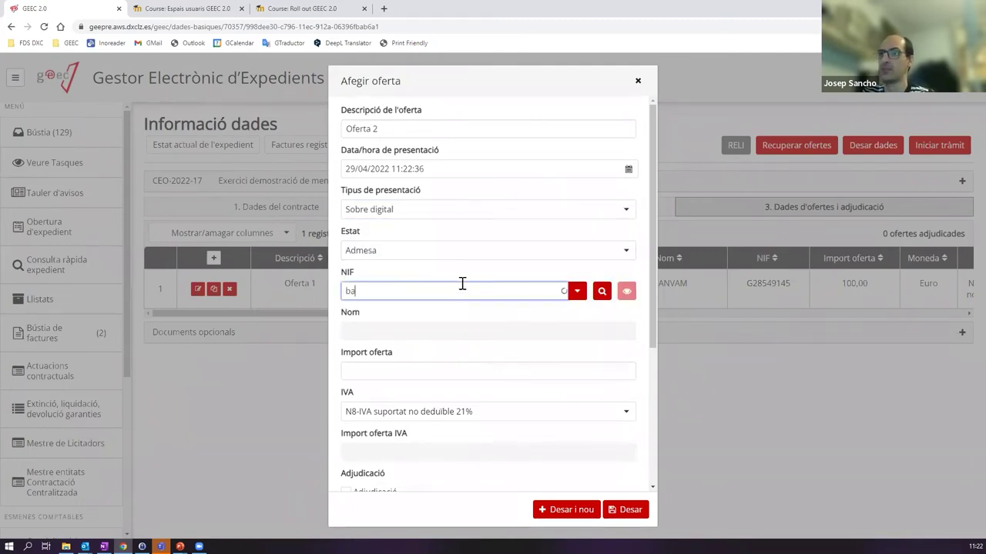
pyautogui.write('cul')
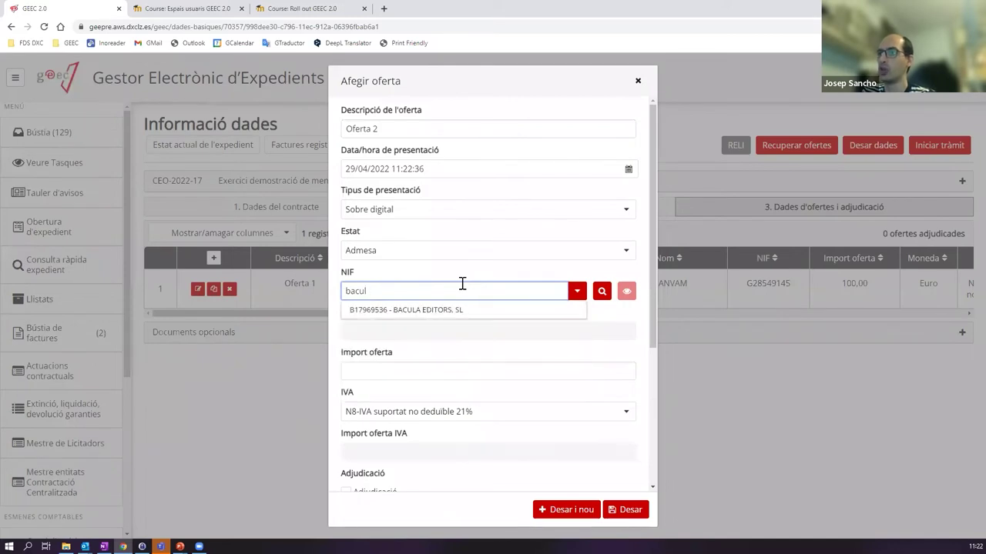
pyautogui.press('Down')
pyautogui.press('Return')
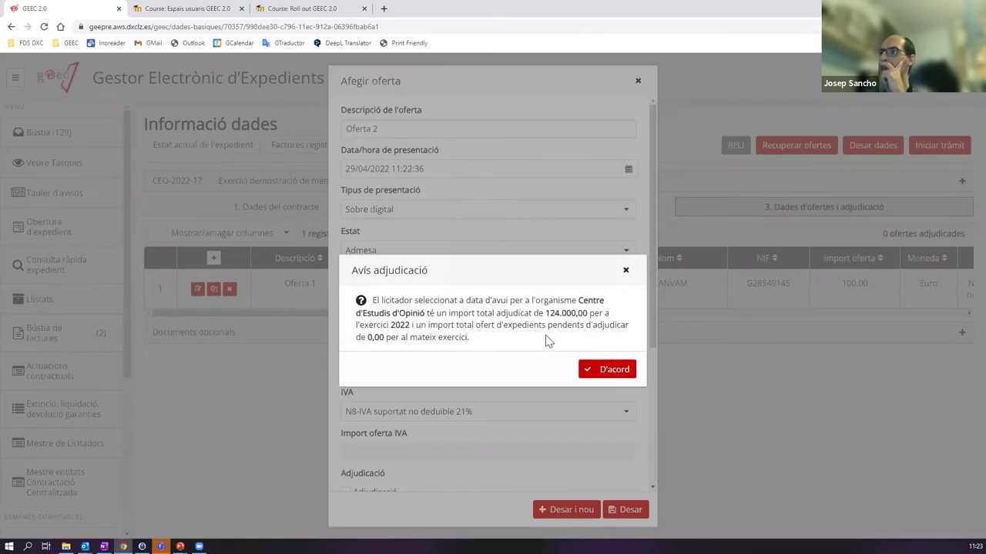
pyautogui.moveTo(521, 311); pyautogui.dragTo(590, 314)
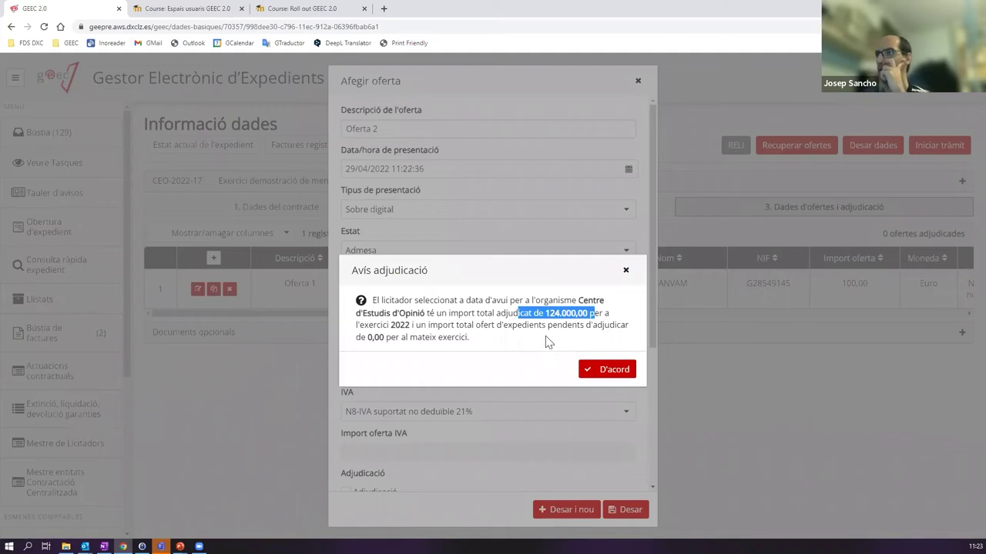
pyautogui.click(606, 369)
# - Enter the offer amount 90, mark it as the awarded offer, and save
pyautogui.click(398, 370)
pyautogui.write('90')
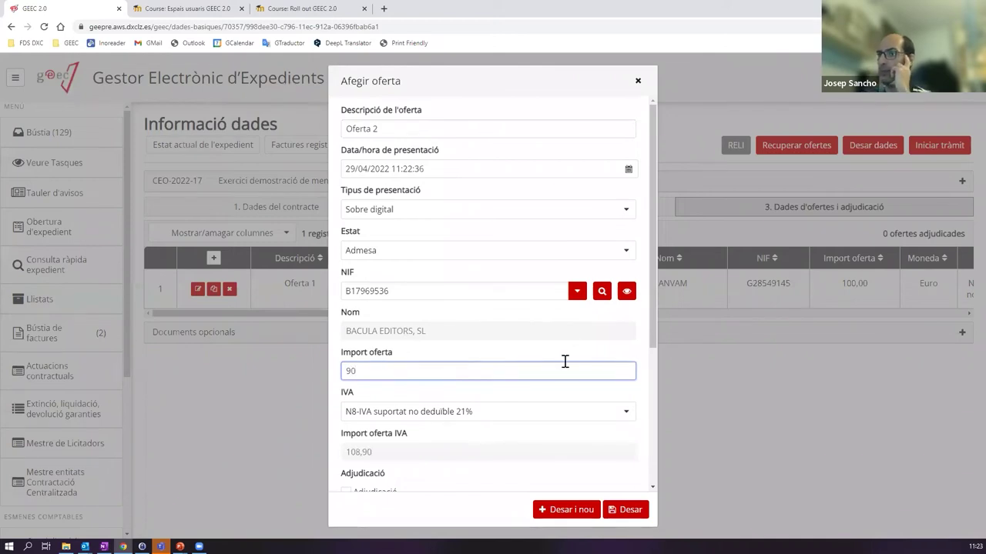
pyautogui.scroll(-3, 563, 341)
pyautogui.scroll(-1, 562, 341)
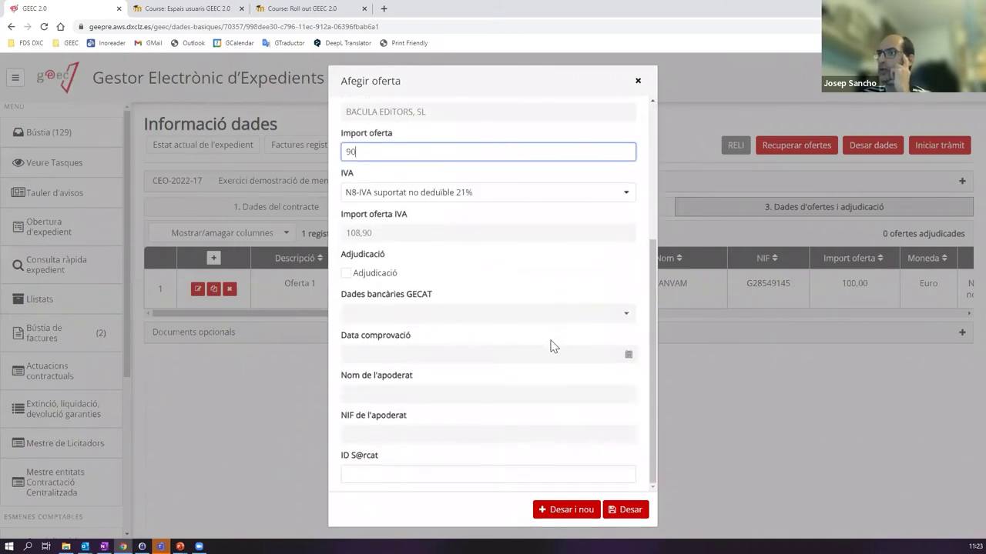
pyautogui.click(346, 273)
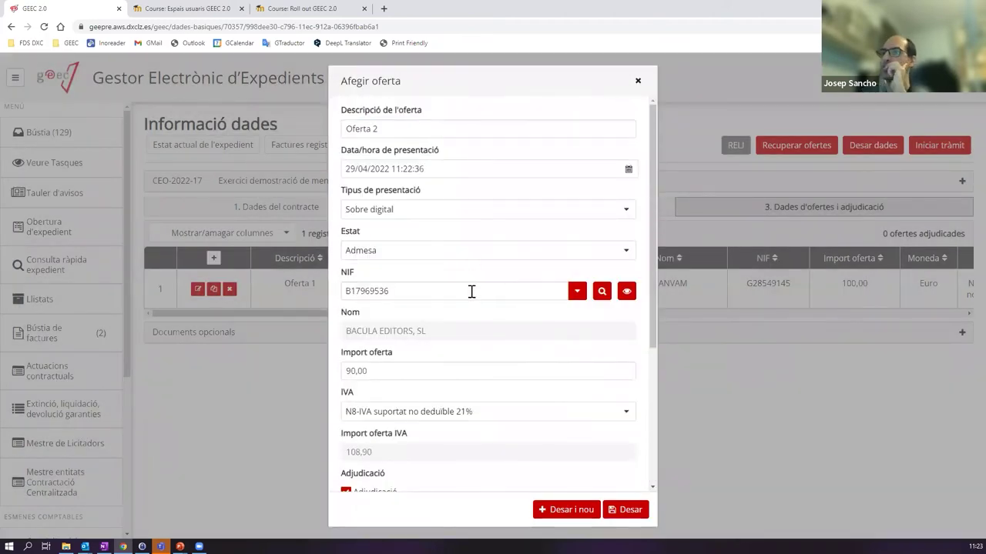
pyautogui.scroll(-3, 350, 383)
pyautogui.click(628, 511)
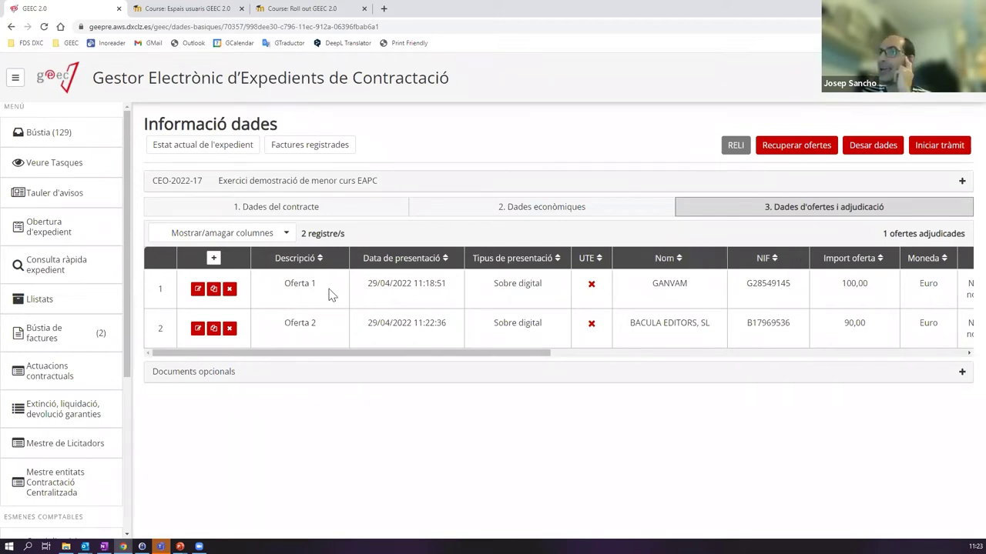
# - Review the contract data, economic data and offers sections of the case
pyautogui.click(278, 208)
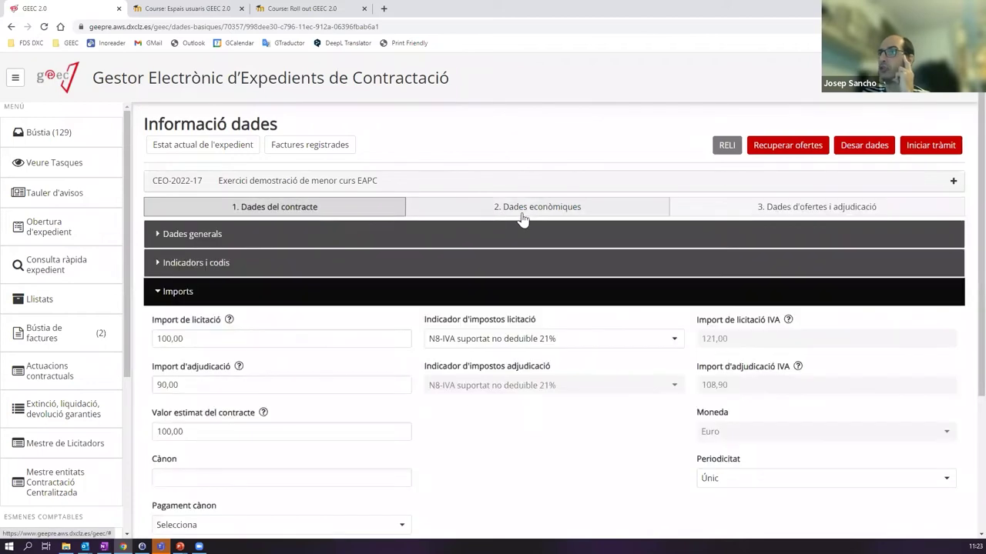
pyautogui.click(527, 214)
pyautogui.click(738, 211)
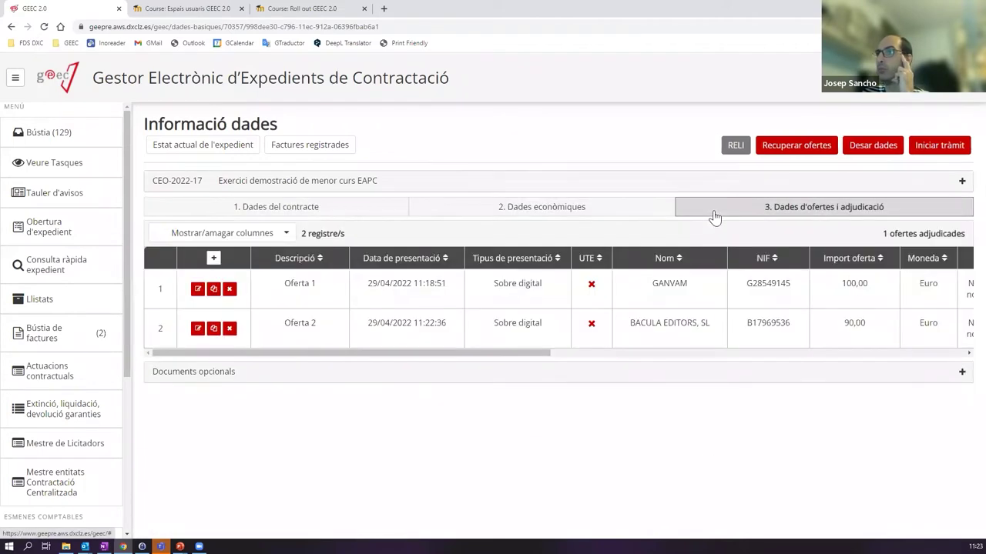
pyautogui.click(279, 213)
pyautogui.click(471, 210)
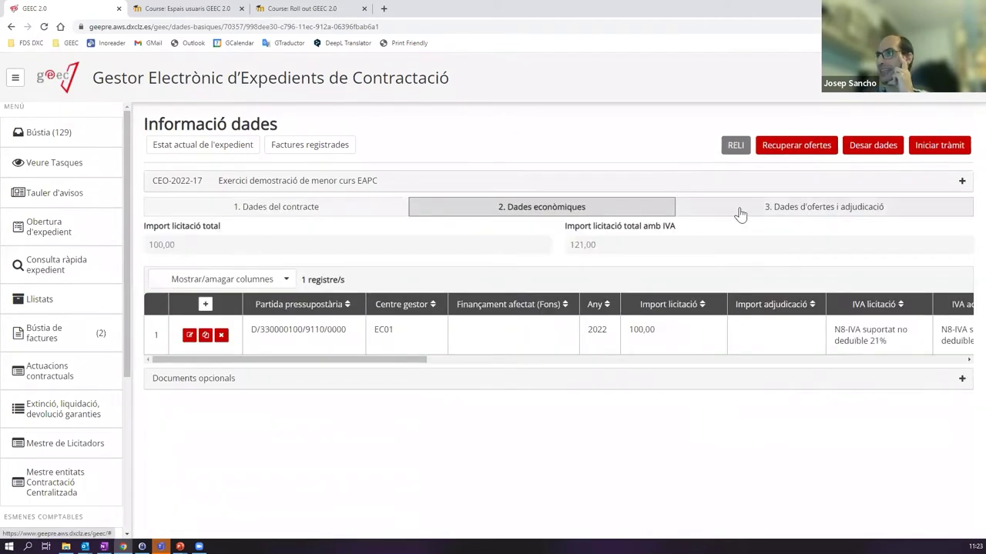
pyautogui.click(739, 213)
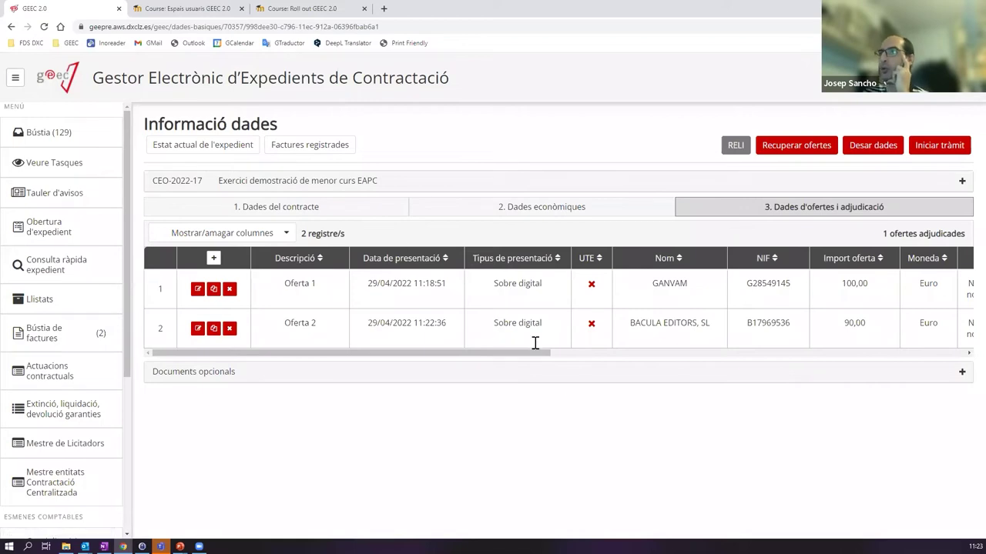
# - Attempt Iniciar tràmit and inspect the error banner and the offers' award columns
pyautogui.click(943, 148)
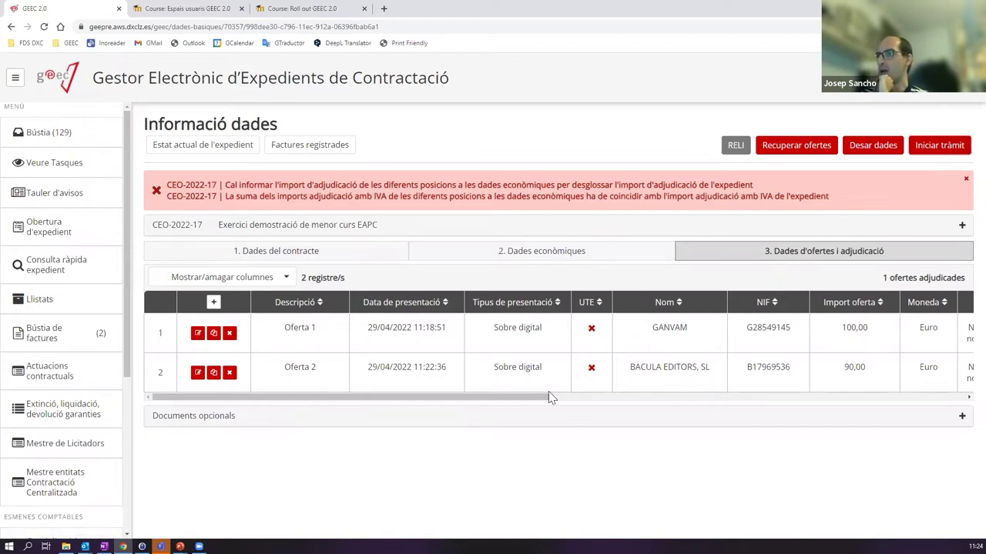
pyautogui.moveTo(549, 396); pyautogui.dragTo(905, 401)
pyautogui.click(904, 397)
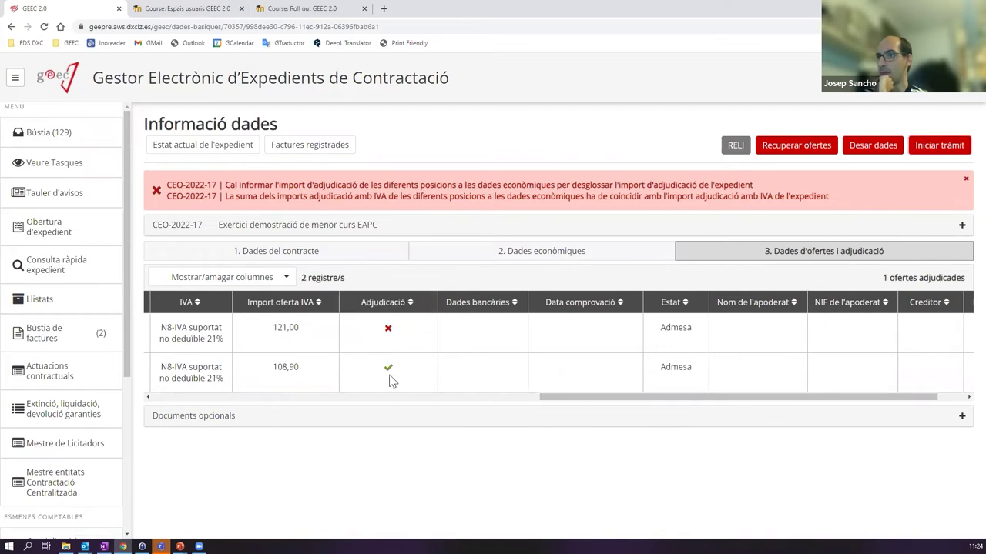
pyautogui.moveTo(633, 399); pyautogui.dragTo(254, 396)
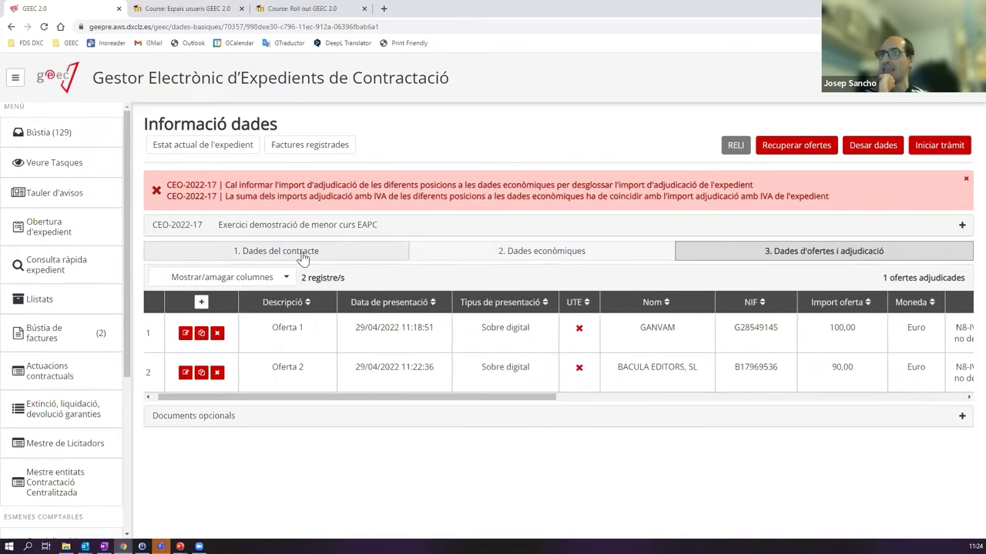
# - Check the contract's Import d'adjudicació of 90,00, then show the Dades econòmiques tab
pyautogui.click(291, 252)
pyautogui.scroll(-1, 231, 362)
pyautogui.click(164, 379)
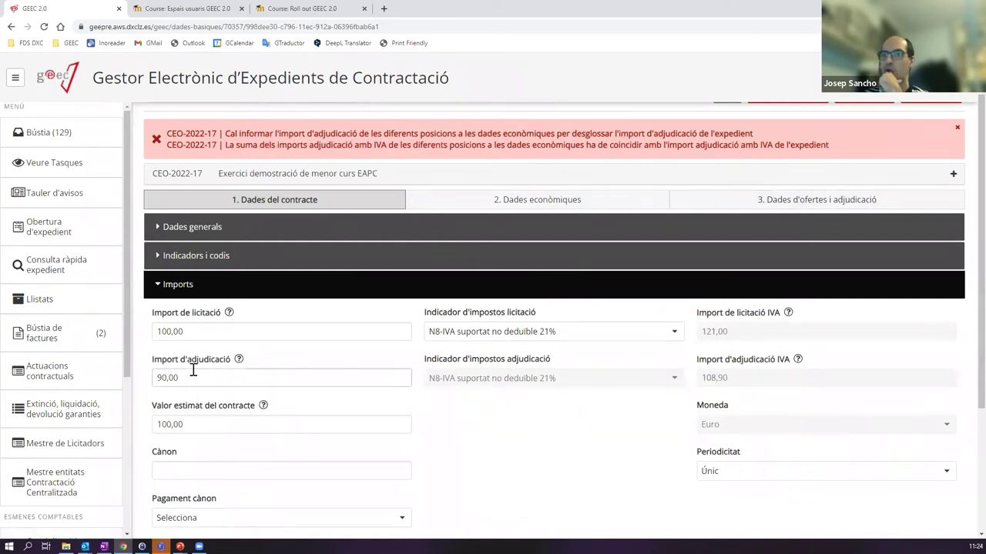
pyautogui.click(231, 293)
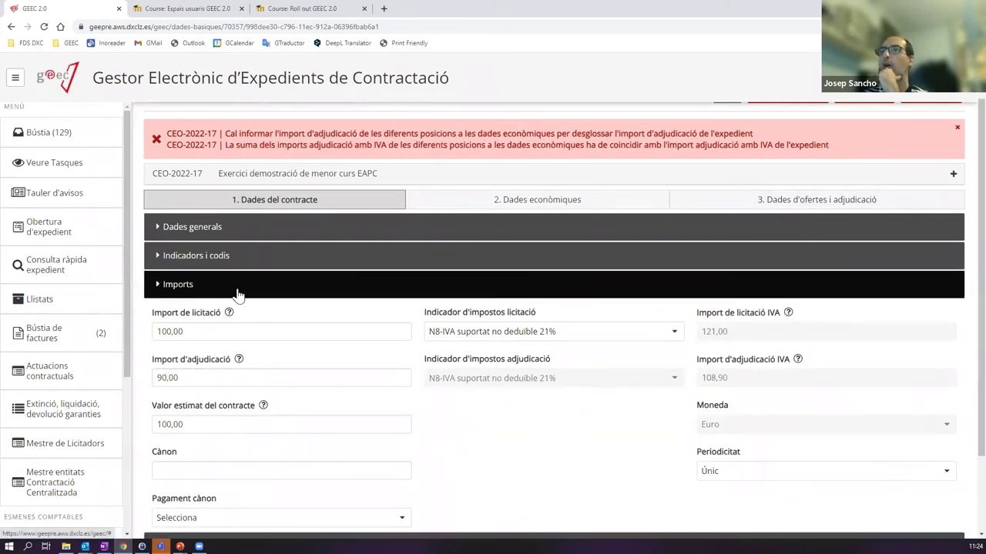
pyautogui.click(521, 255)
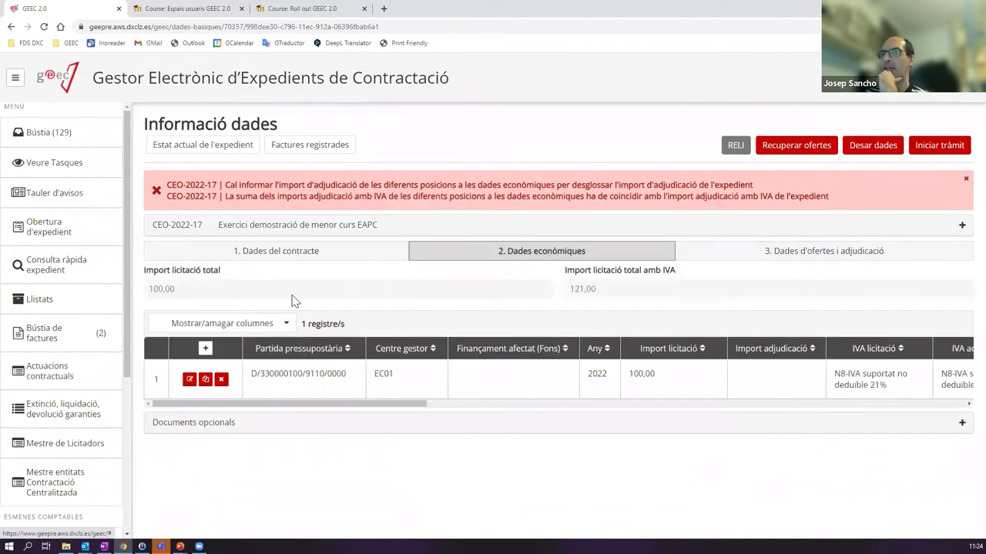
# - Enter 90 as the budget line's Import adjudicació and save the line
pyautogui.click(189, 380)
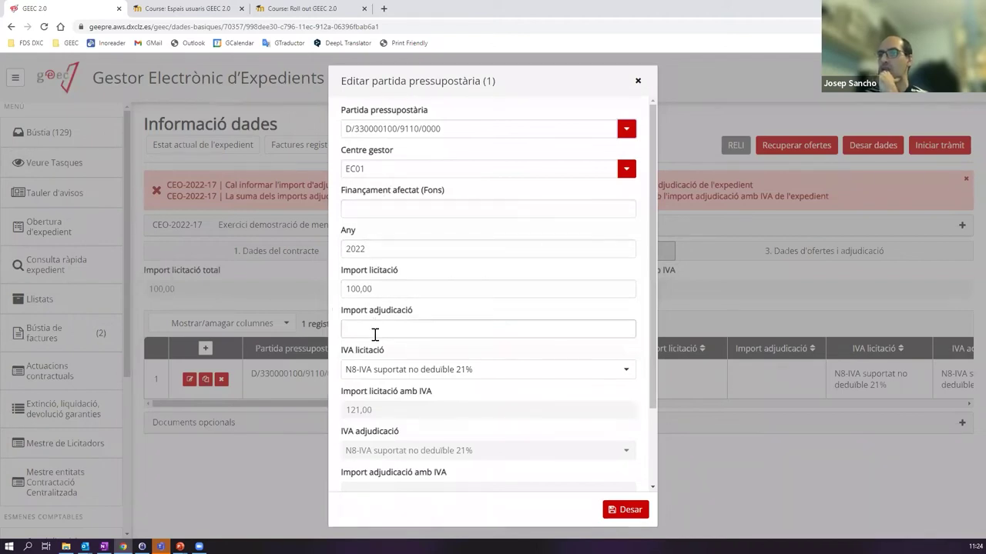
pyautogui.click(415, 331)
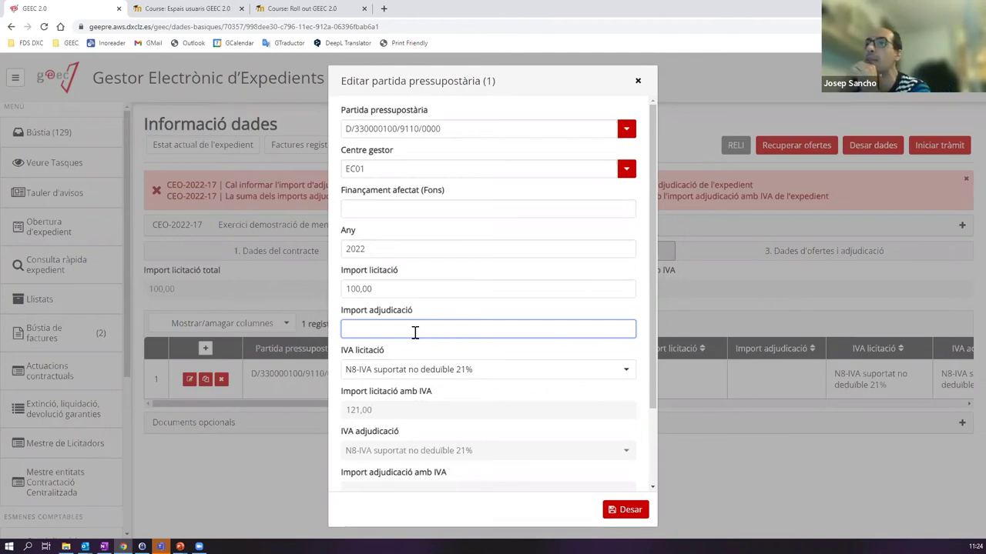
pyautogui.write('90')
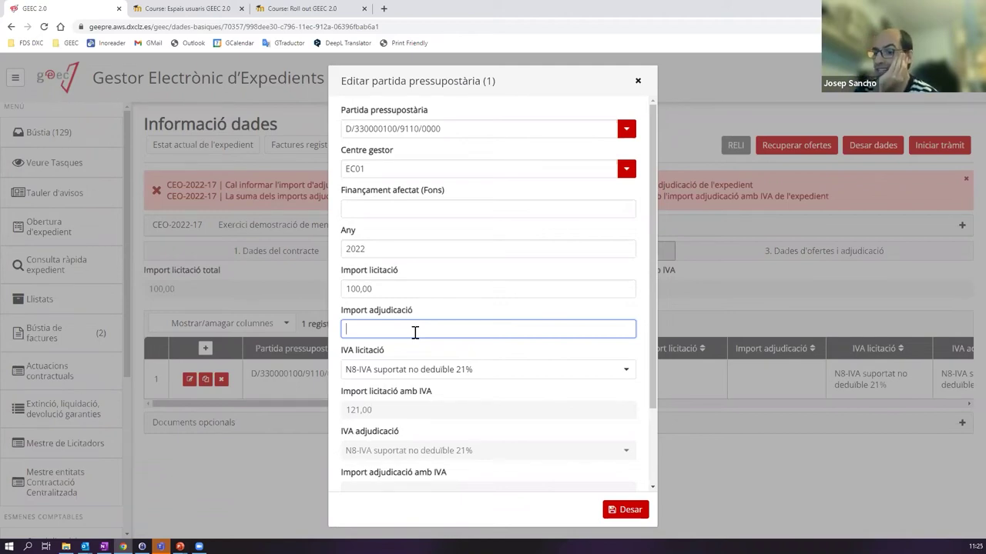
pyautogui.click(627, 512)
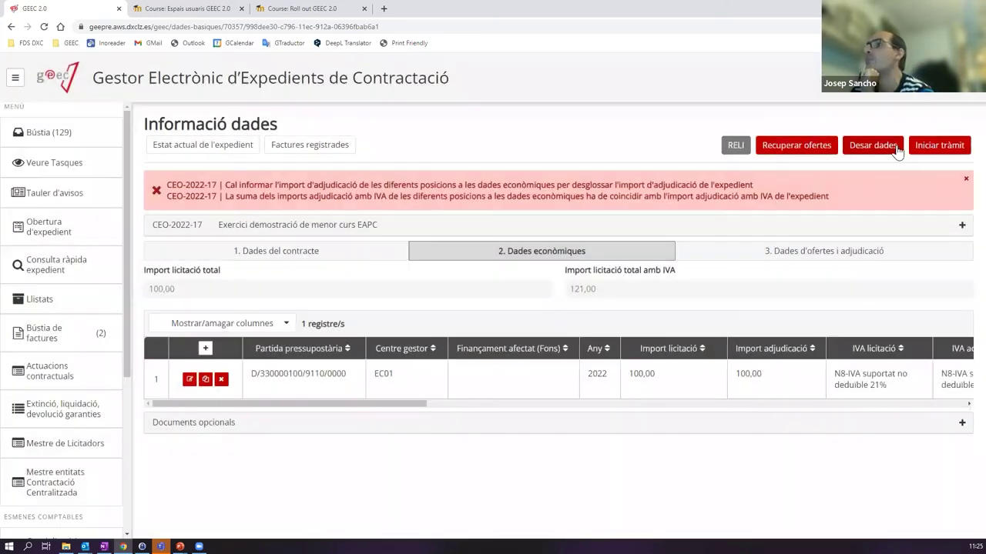
# - Save the case data and review the amount mismatch error messages
pyautogui.click(930, 146)
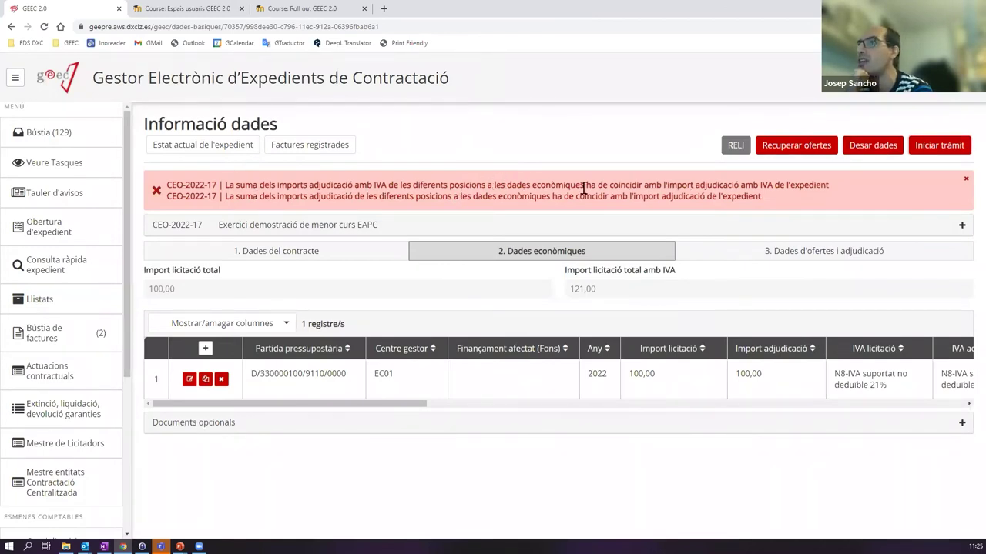
pyautogui.moveTo(681, 185); pyautogui.dragTo(841, 185)
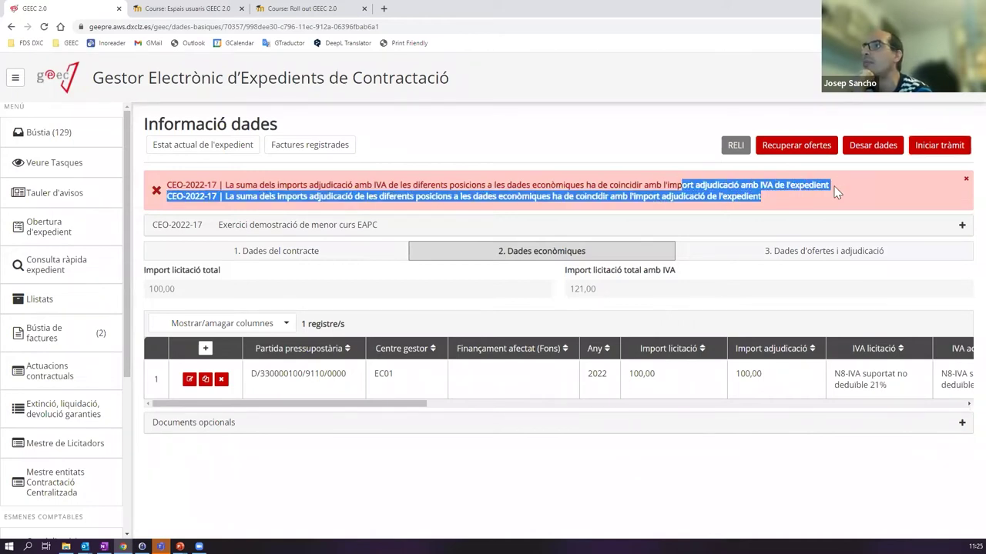
pyautogui.click(843, 192)
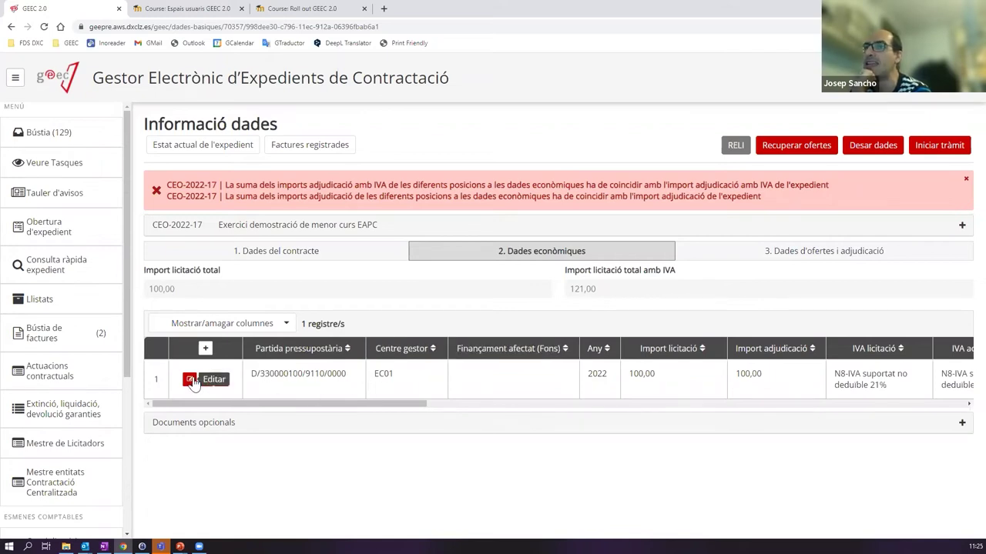
# - Replace the budget line's adjudicated 100 with 90, then save the line and case data
pyautogui.click(221, 379)
pyautogui.moveTo(411, 330); pyautogui.dragTo(232, 320)
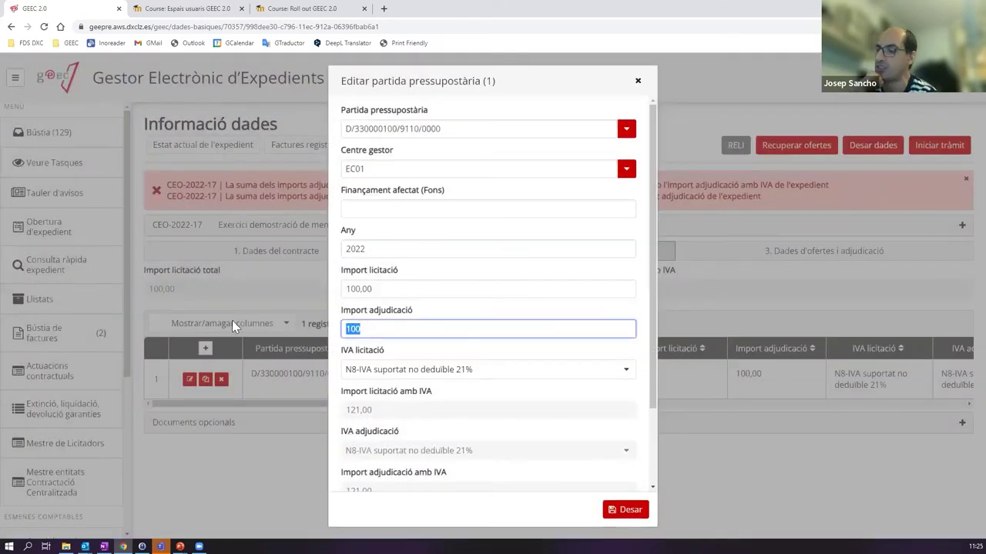
pyautogui.write('90')
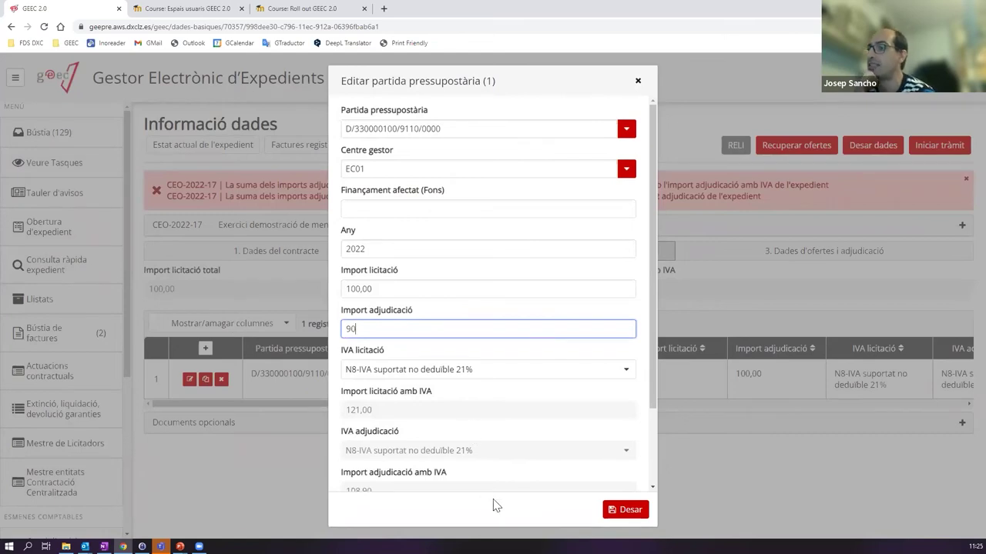
pyautogui.click(622, 511)
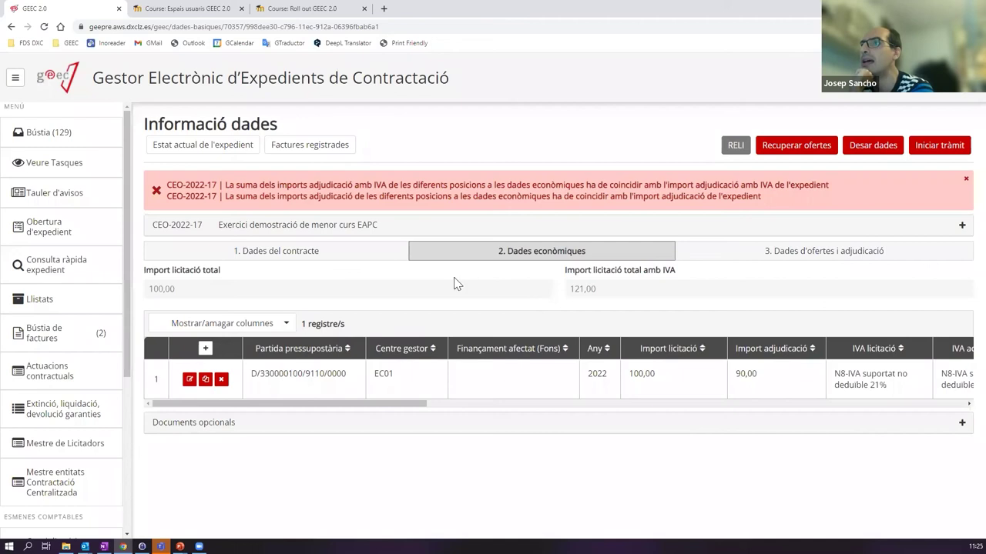
pyautogui.click(887, 151)
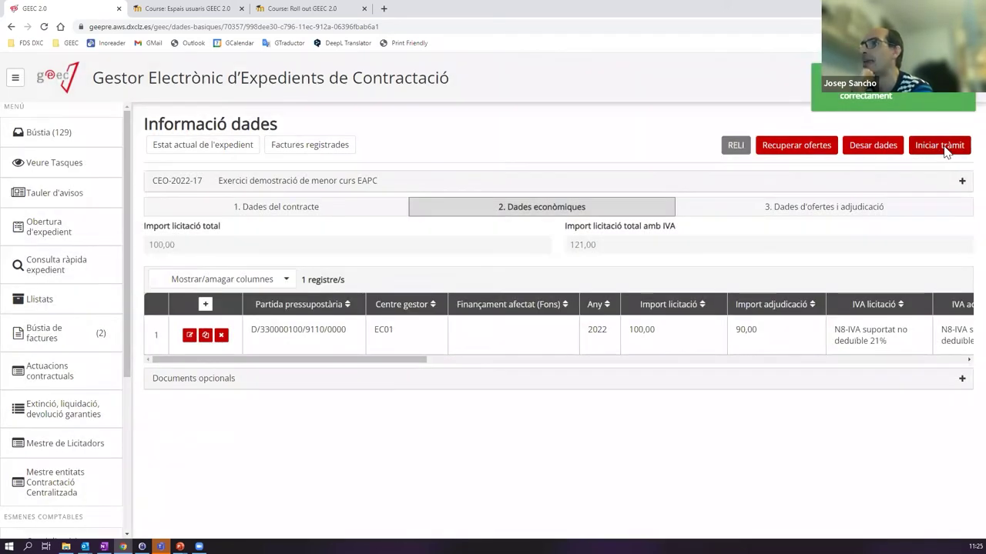
# - Start processing CEO-2022-17 and open its Arbre de tramitació with Informe Justificatiu pending
pyautogui.click(943, 147)
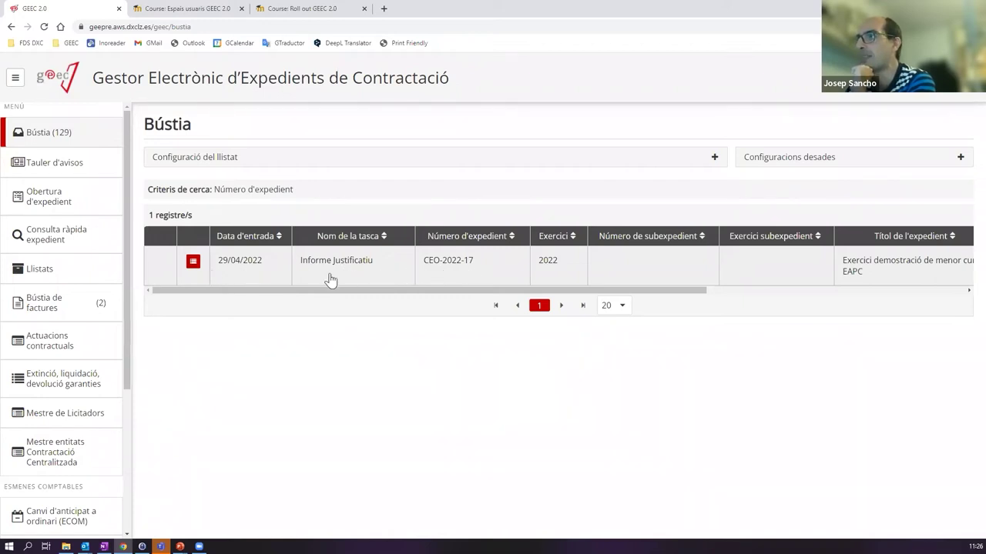
pyautogui.click(193, 263)
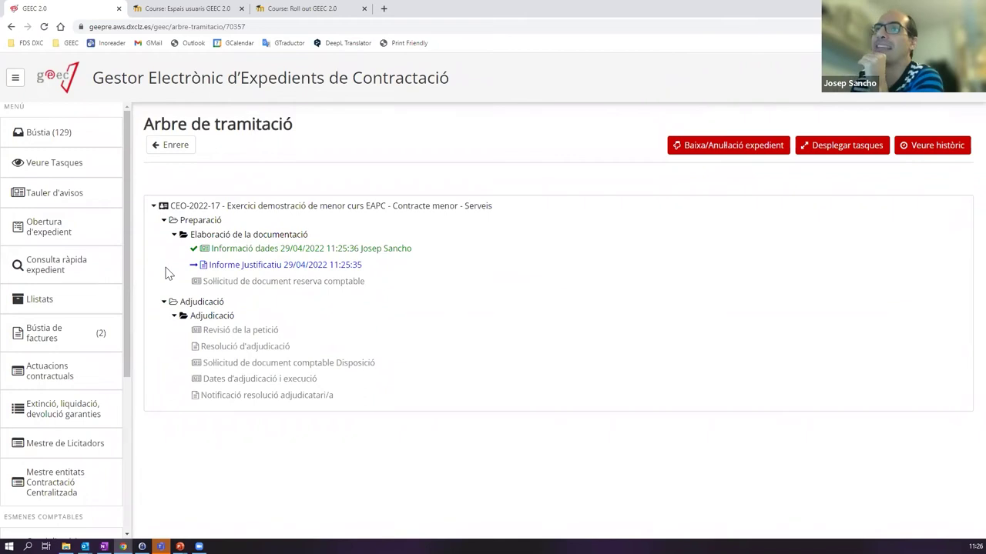
pyautogui.click(49, 137)
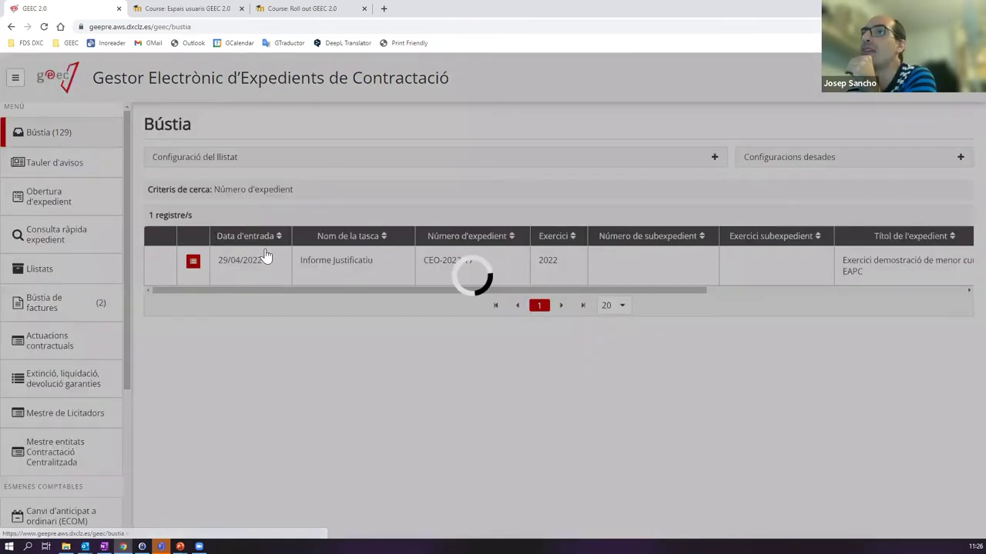
pyautogui.click(193, 263)
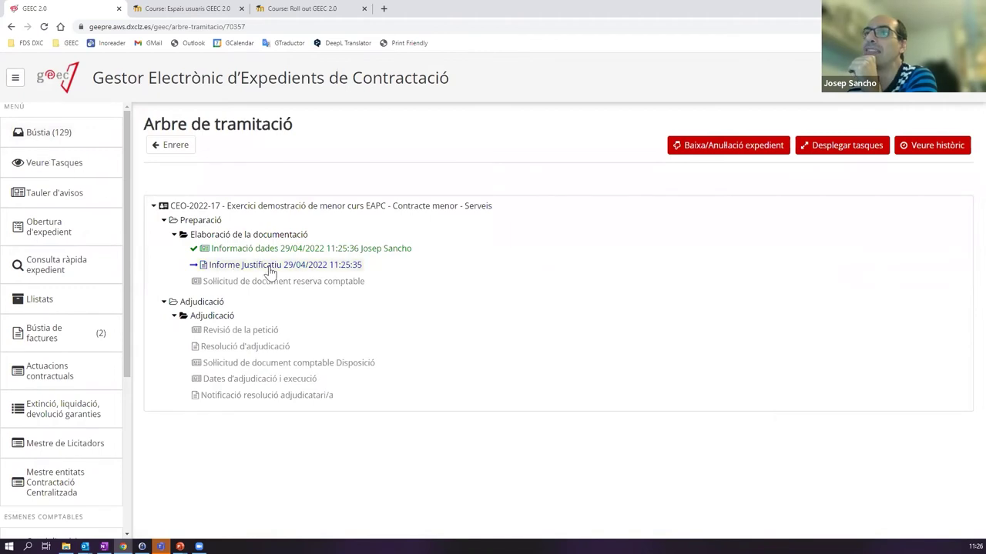
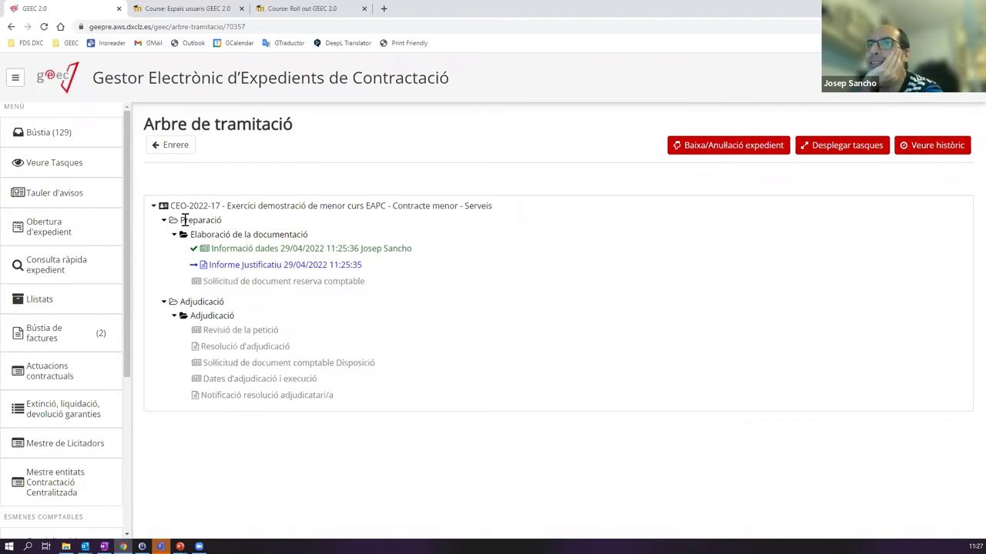
# - Highlight the Preparació phase and its Elaboració de la documentació stage in the procedure tree
pyautogui.moveTo(182, 219); pyautogui.dragTo(226, 220)
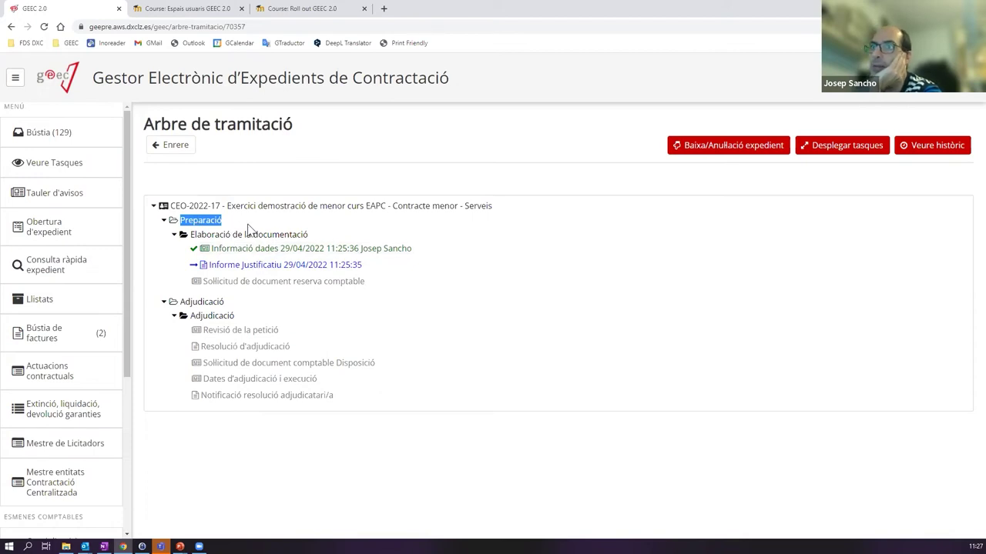
pyautogui.moveTo(192, 236); pyautogui.dragTo(335, 234)
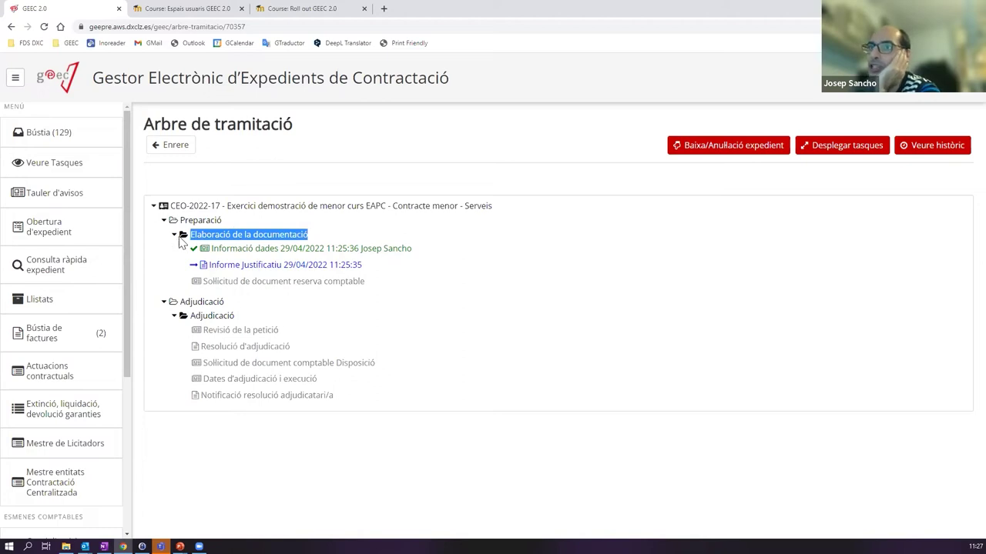
pyautogui.click(346, 231)
pyautogui.moveTo(192, 234); pyautogui.dragTo(367, 240)
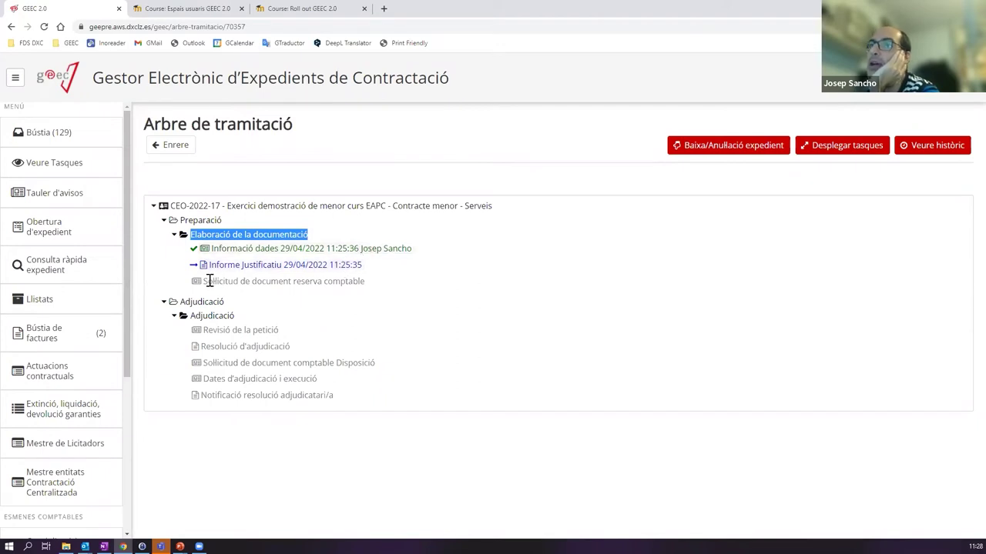
pyautogui.click(235, 287)
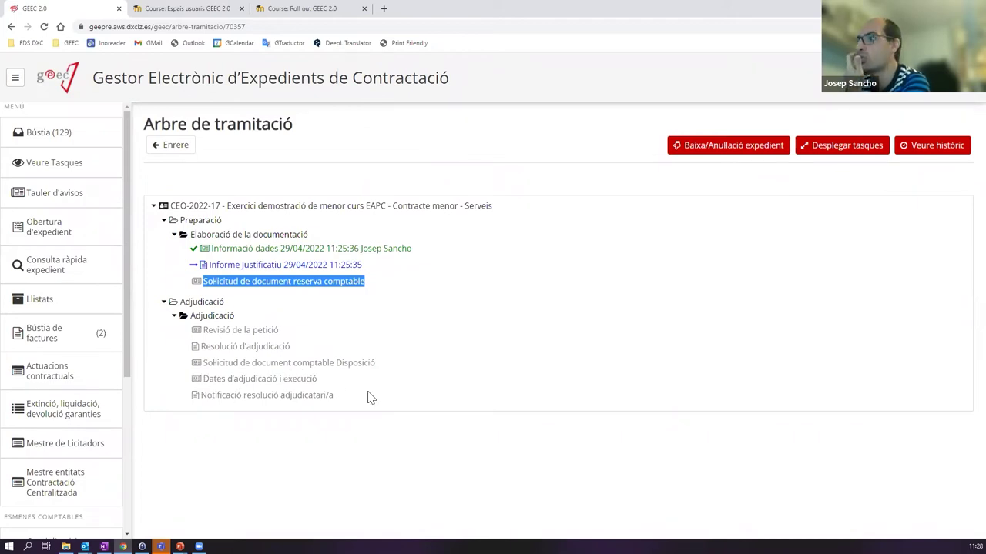
# - Highlight the Adjudicació phase and Revisió de la petició task, then go to the Bústia
pyautogui.click(184, 301)
pyautogui.moveTo(258, 316)
pyautogui.mouseDown()
pyautogui.moveTo(197, 304)
pyautogui.moveTo(249, 321)
pyautogui.mouseUp()
pyautogui.click(296, 322)
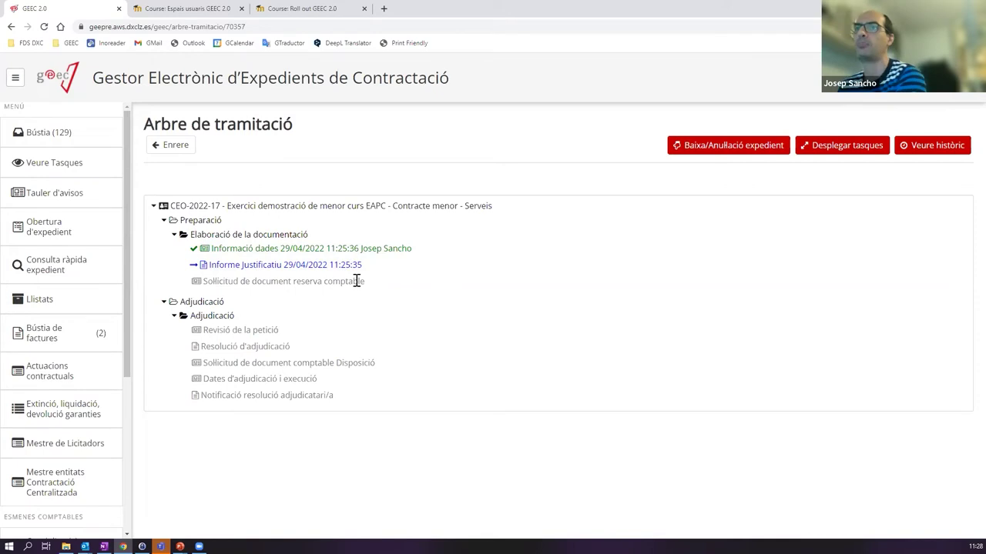
pyautogui.moveTo(204, 330); pyautogui.dragTo(331, 335)
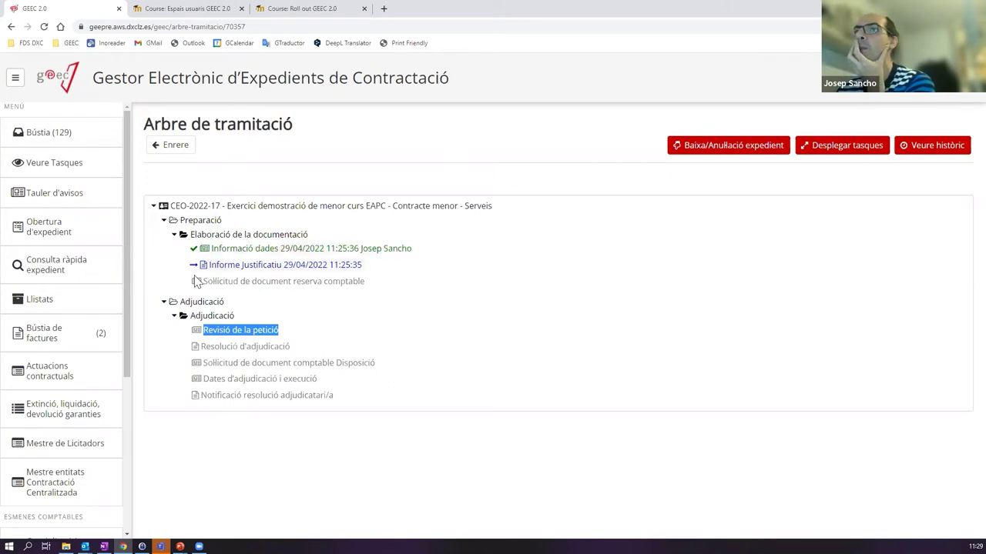
pyautogui.click(73, 134)
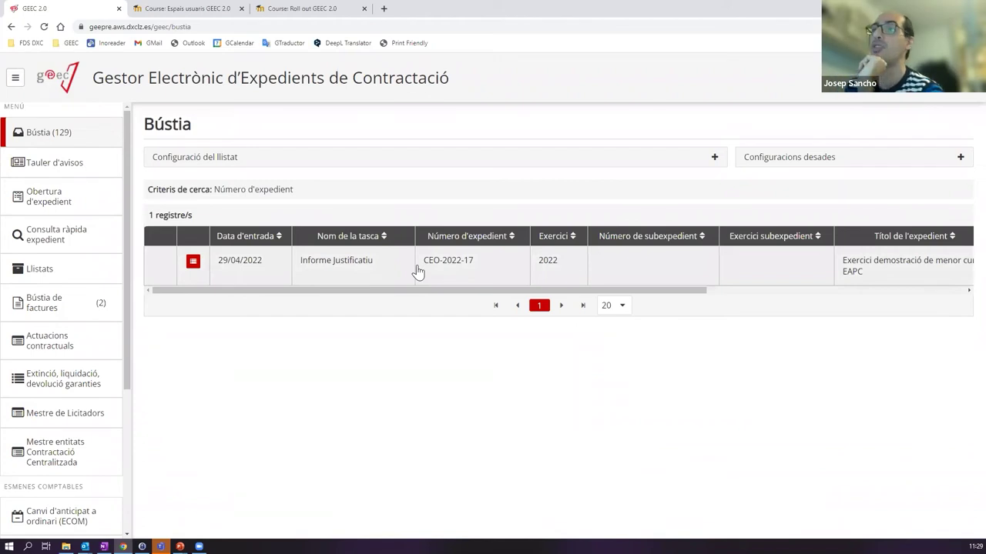
# - Open the Informe Justificatiu task for CEO-2022-17 and put the cursor in Descripció
pyautogui.click(372, 265)
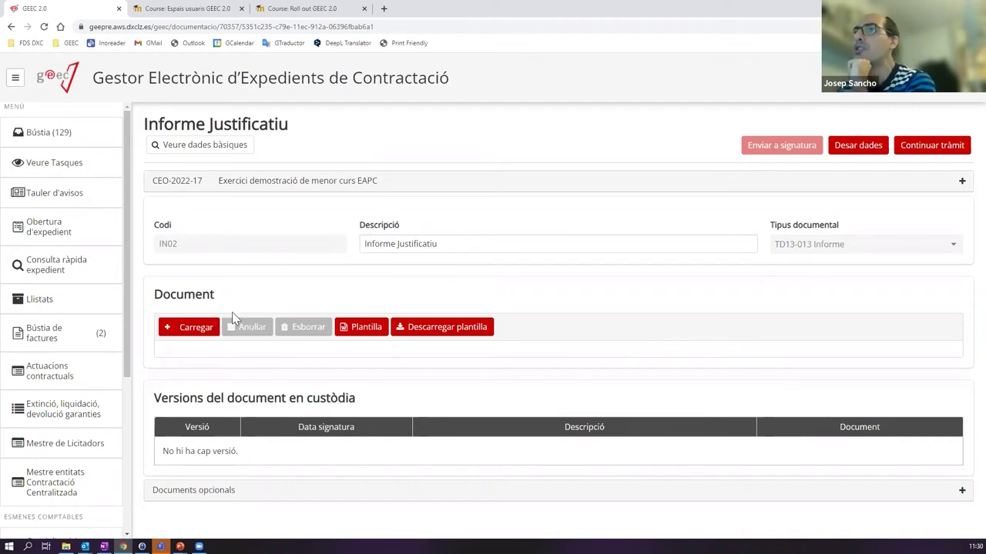
pyautogui.tripleClick(200, 128)
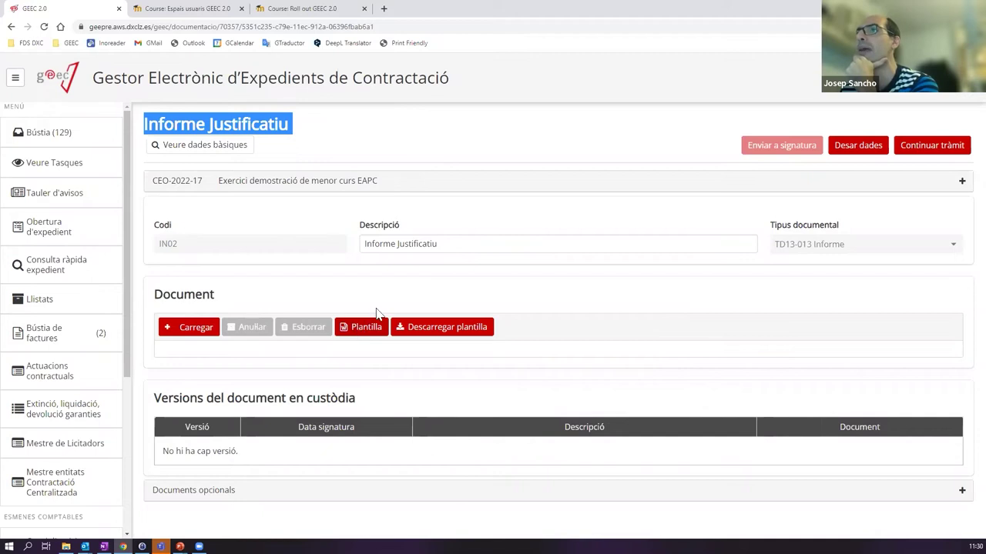
pyautogui.click(485, 242)
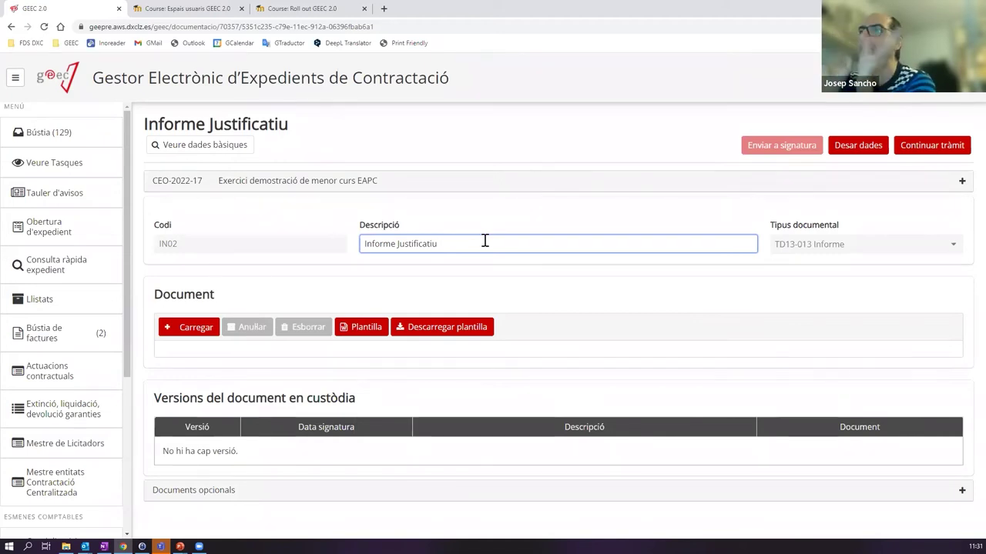
# - Save the description 'Informe de la necessitat de contractar' and open the generated template in Word
pyautogui.press('BackSpace')
pyautogui.press('BackSpace')
pyautogui.press('BackSpace')
pyautogui.press('BackSpace')
pyautogui.press('BackSpace')
pyautogui.press('BackSpace')
pyautogui.press('BackSpace')
pyautogui.press('BackSpace')
pyautogui.press('BackSpace')
pyautogui.press('BackSpace')
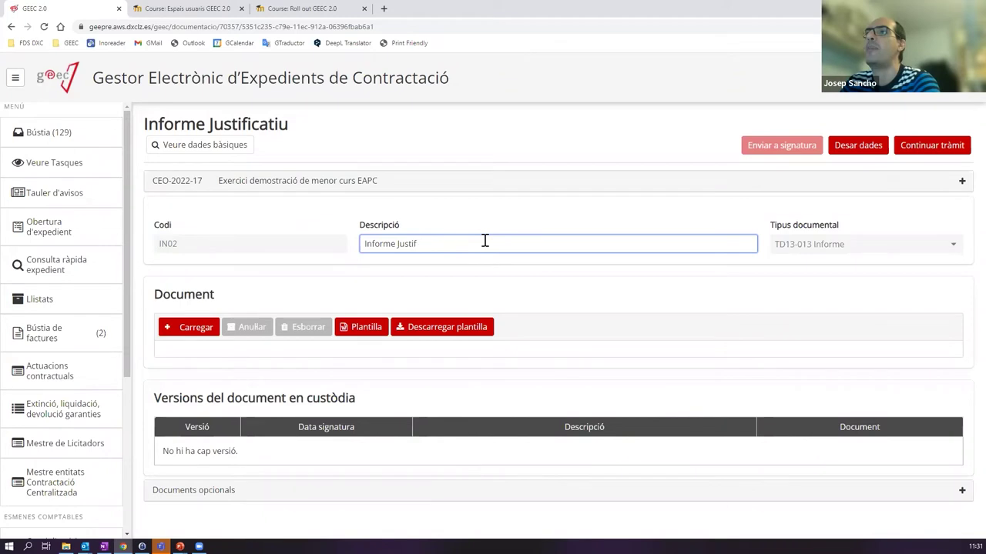
pyautogui.press('BackSpace')
pyautogui.press('BackSpace')
pyautogui.write("de l'a")
pyautogui.press('BackSpace')
pyautogui.press('BackSpace')
pyautogui.write('a necessitat')
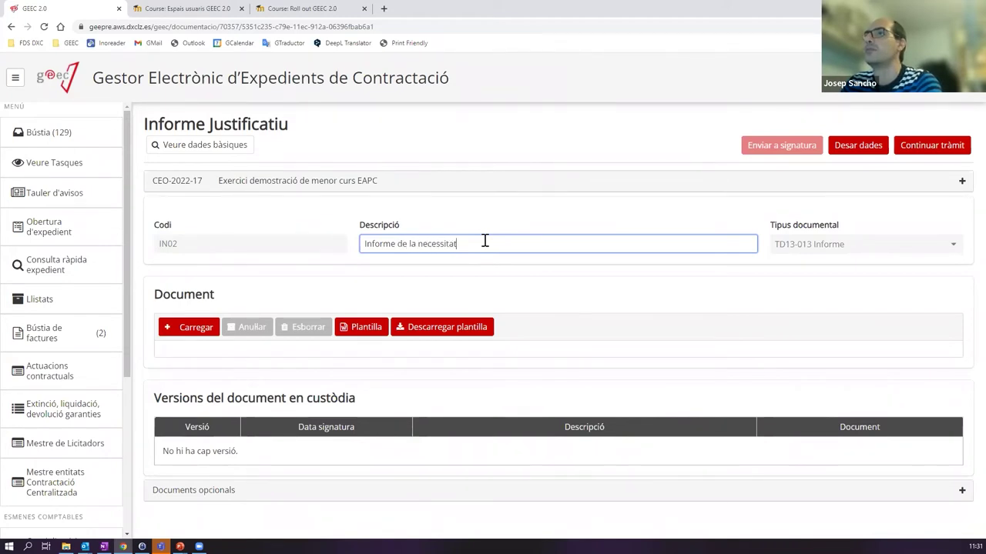
pyautogui.write(' de contractar')
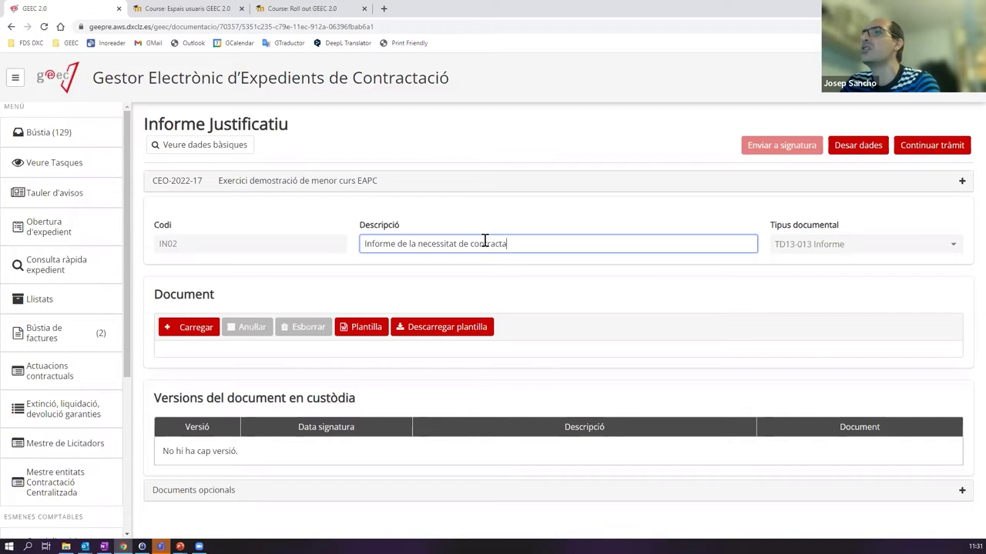
pyautogui.click(876, 148)
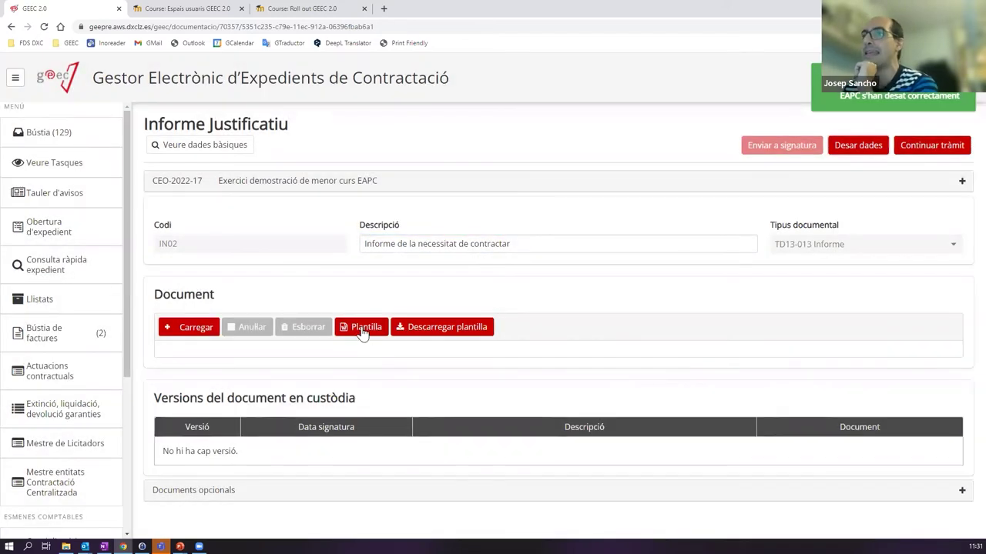
pyautogui.click(360, 334)
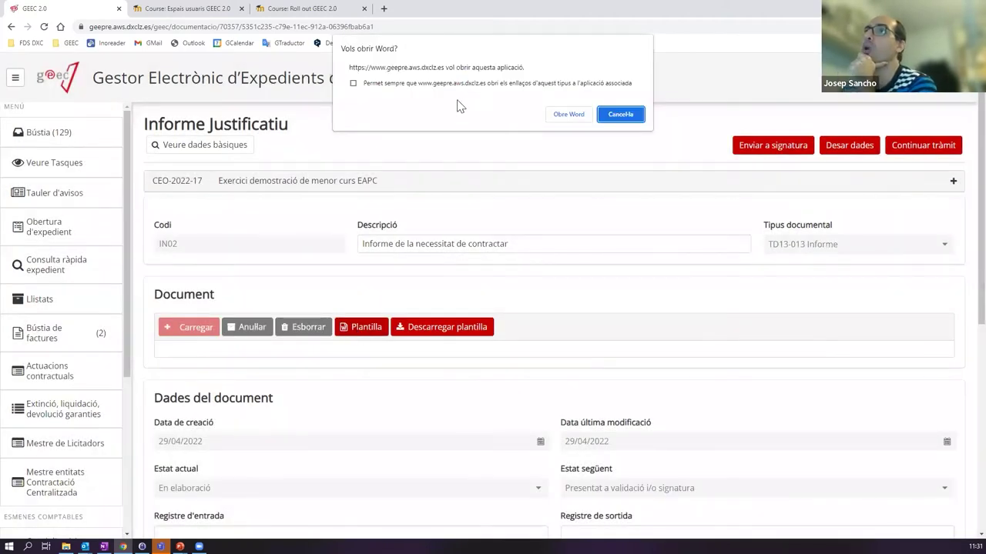
pyautogui.click(560, 118)
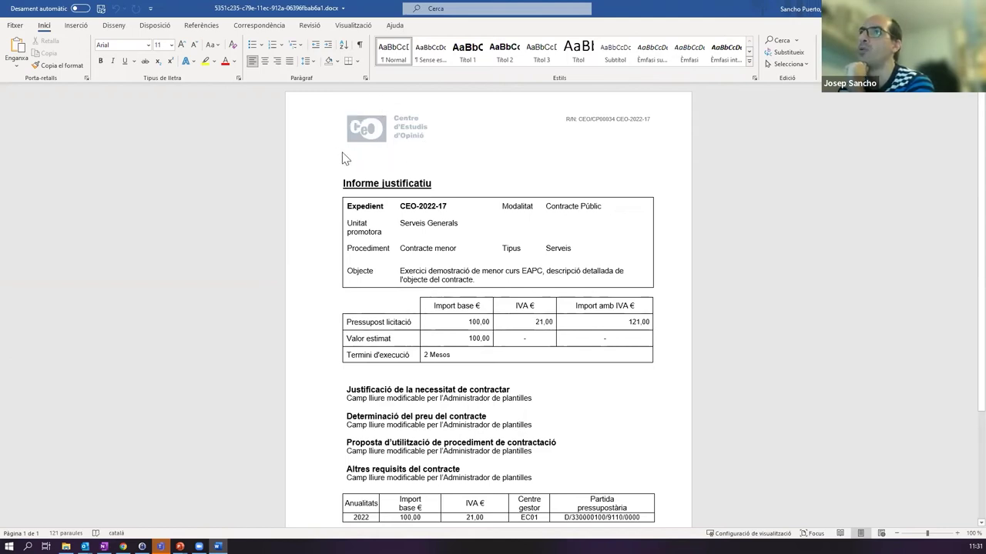
pyautogui.scroll(-4, 416, 147)
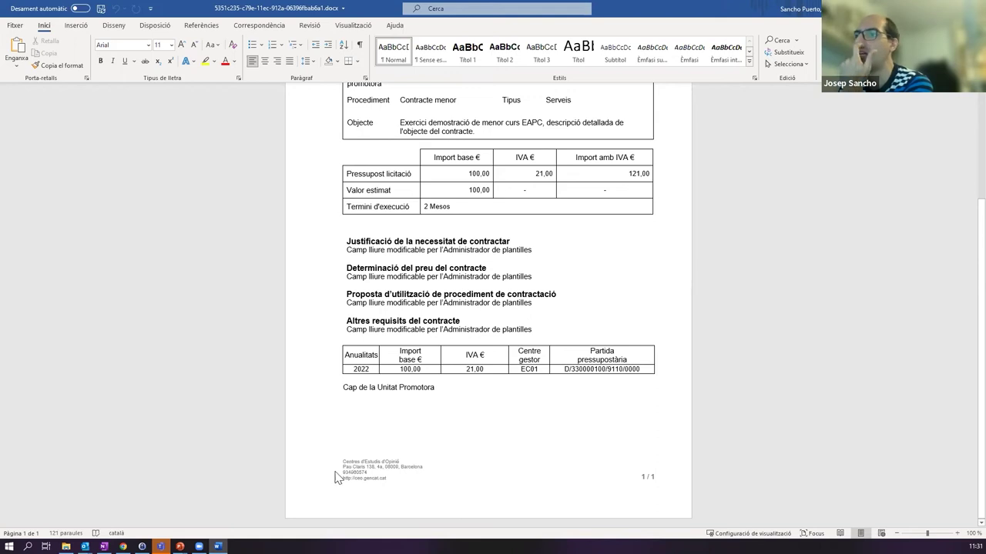
pyautogui.scroll(3, 462, 446)
pyautogui.scroll(2, 464, 436)
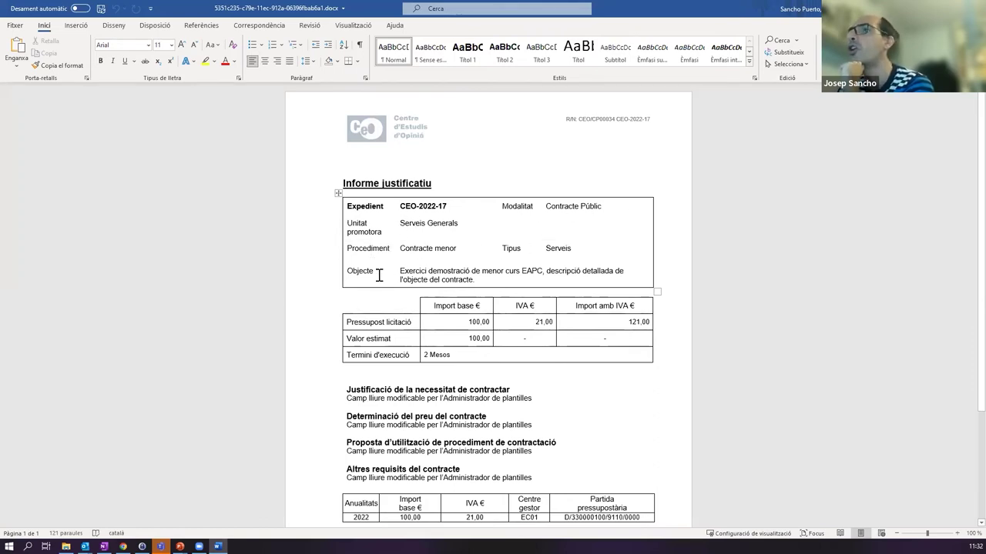
pyautogui.moveTo(400, 271); pyautogui.dragTo(563, 282)
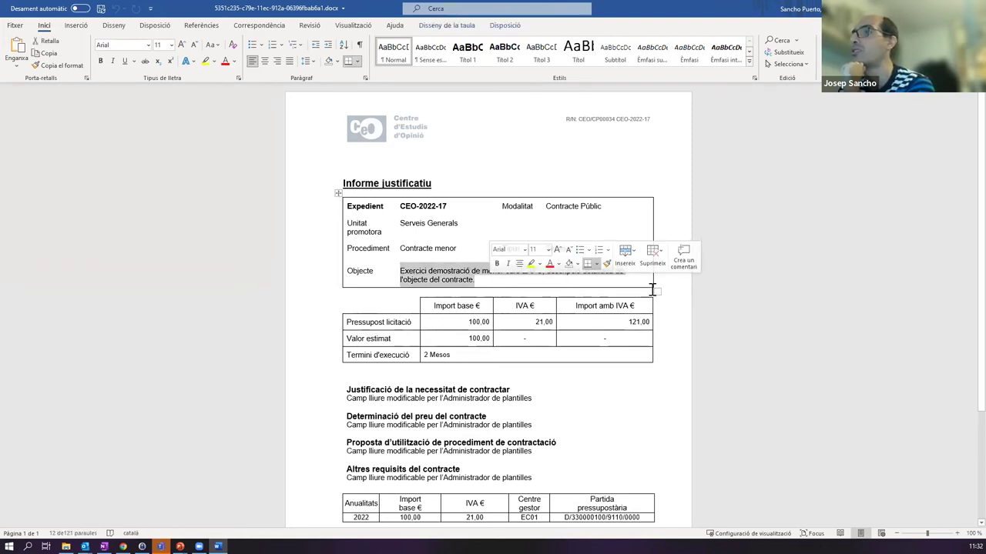
pyautogui.click(502, 283)
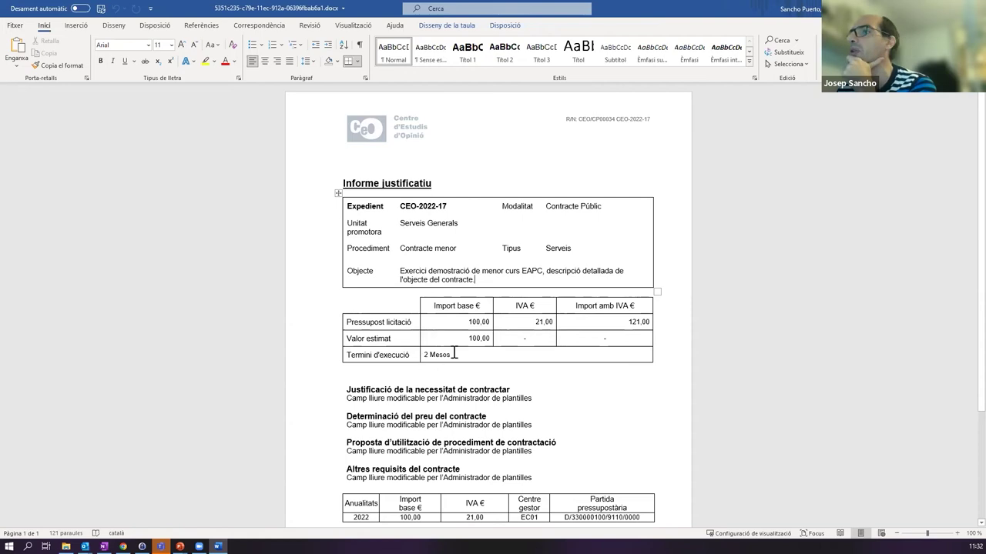
pyautogui.scroll(-4, 451, 341)
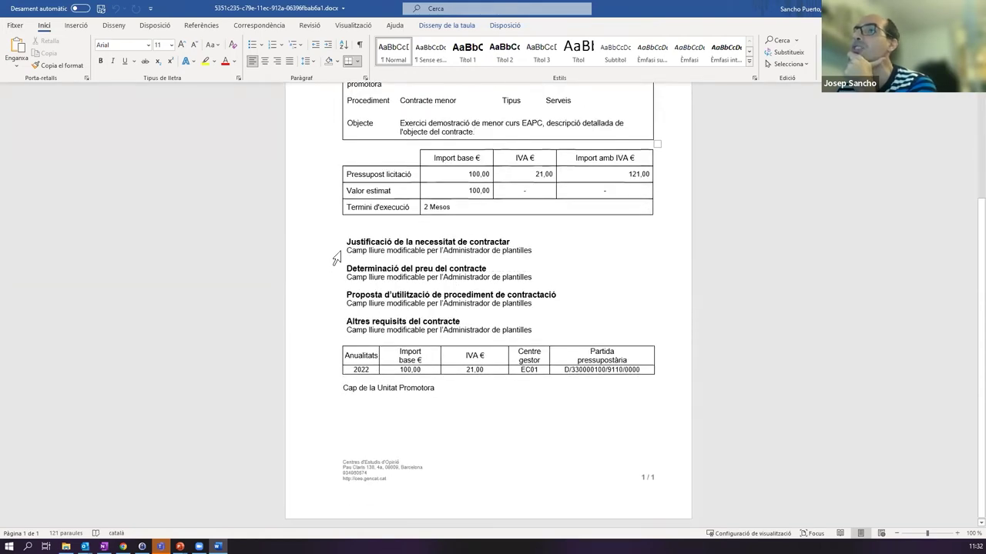
pyautogui.click(337, 258)
pyautogui.click(382, 250)
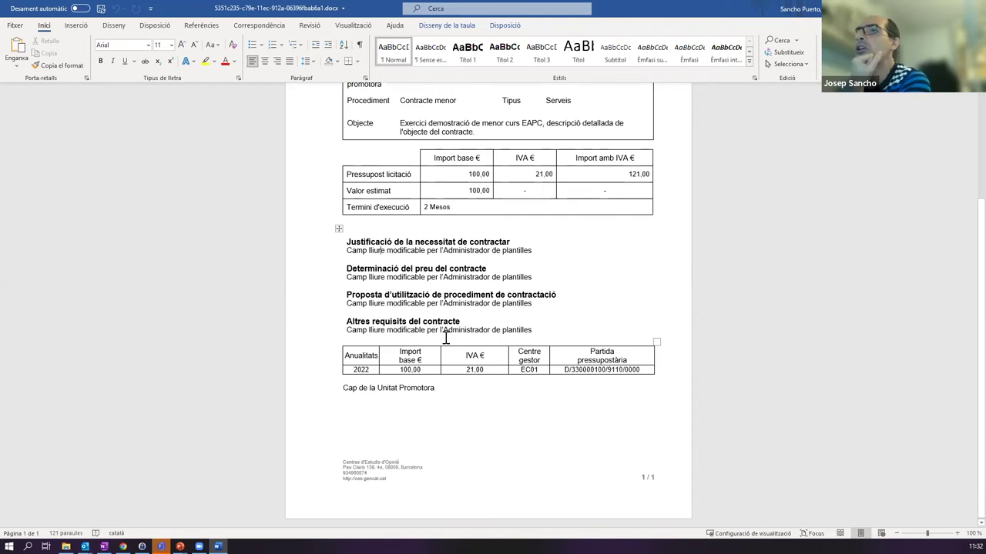
pyautogui.moveTo(527, 330); pyautogui.dragTo(330, 319)
pyautogui.click(388, 332)
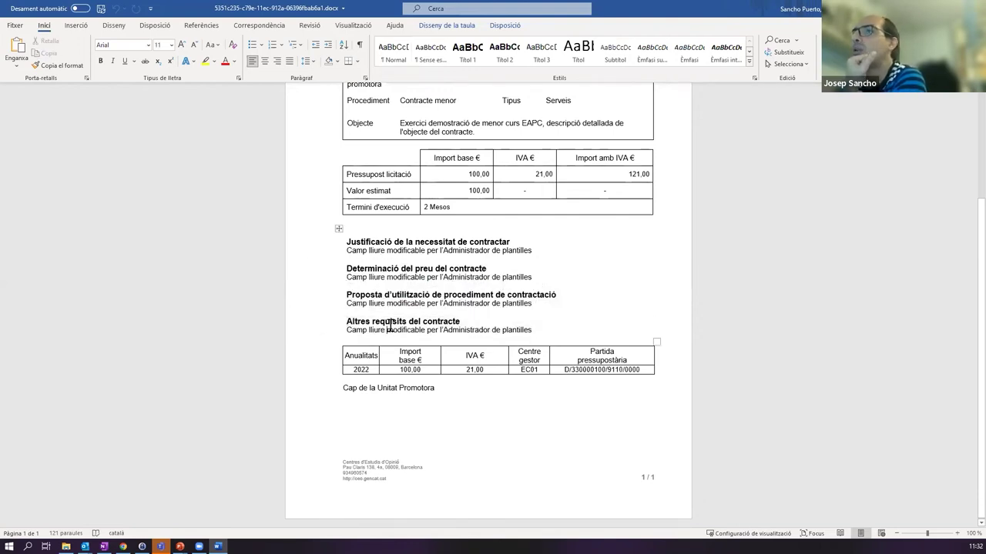
pyautogui.moveTo(317, 318); pyautogui.dragTo(319, 295)
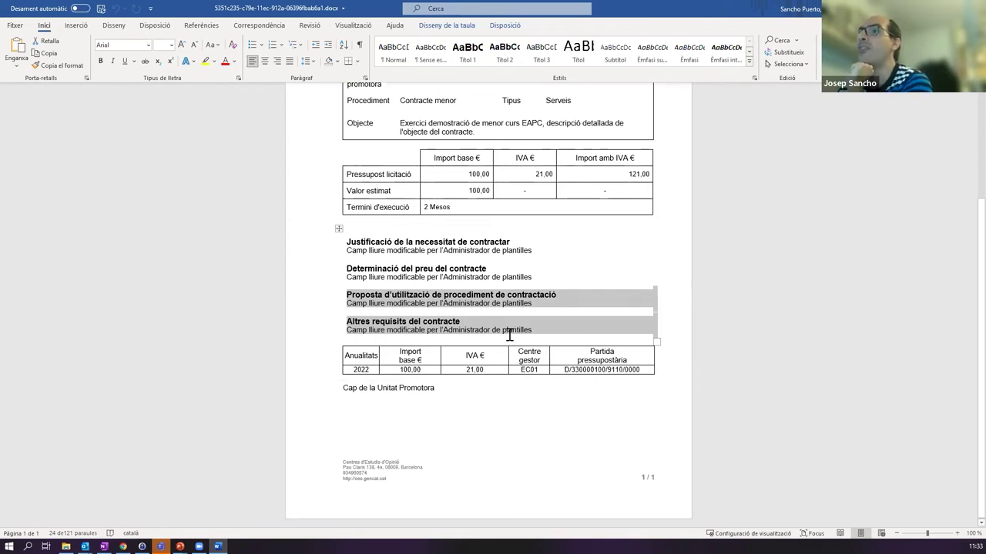
# - Replace the 'Cap de la Unitat Promotora' signatory line with a title starting 'Pres'
pyautogui.scroll(3, 527, 388)
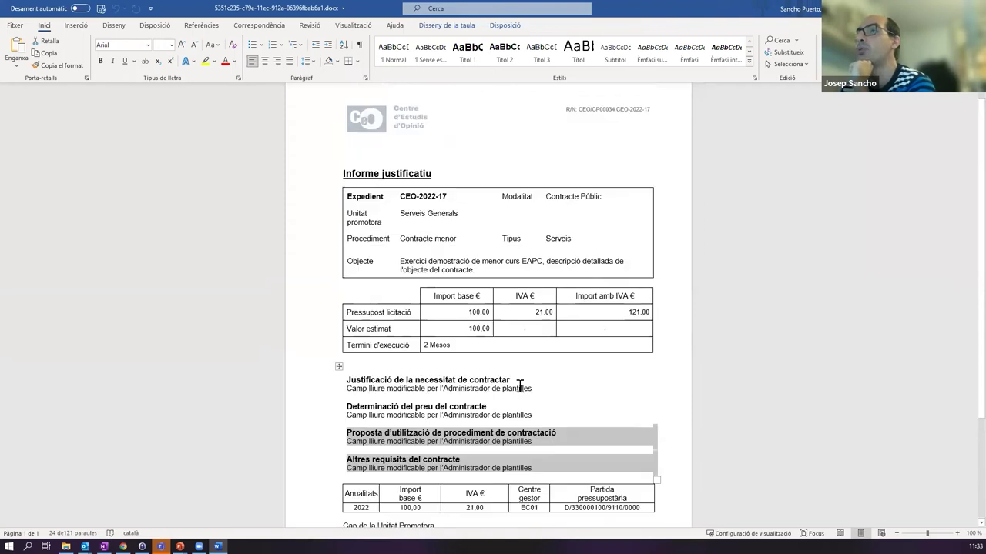
pyautogui.scroll(1, 520, 388)
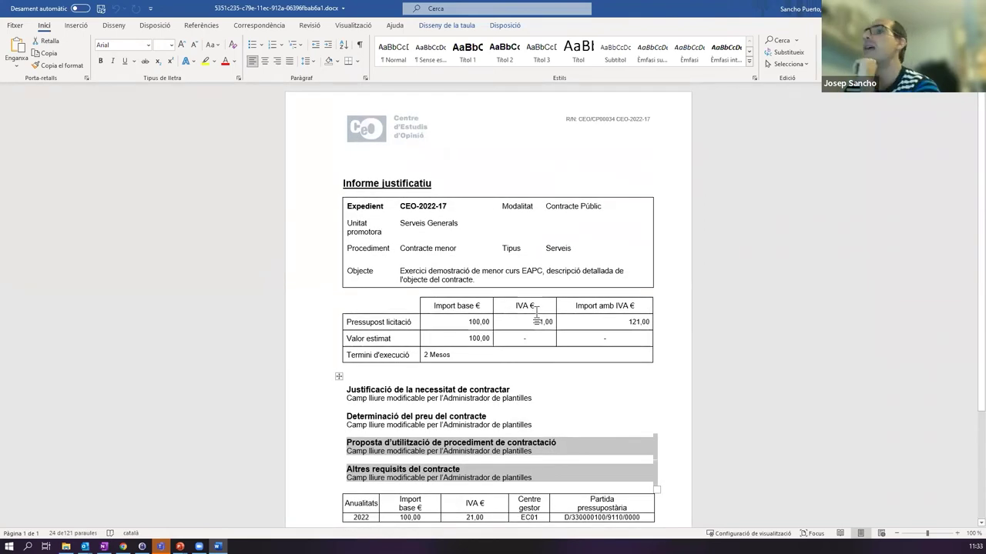
pyautogui.scroll(-3, 582, 324)
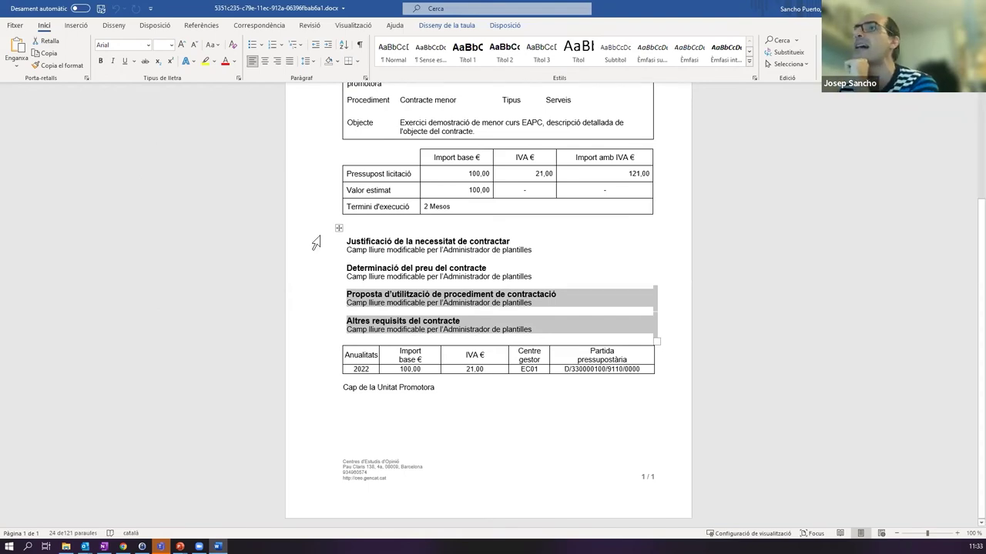
pyautogui.scroll(2, 316, 250)
pyautogui.scroll(3, 316, 250)
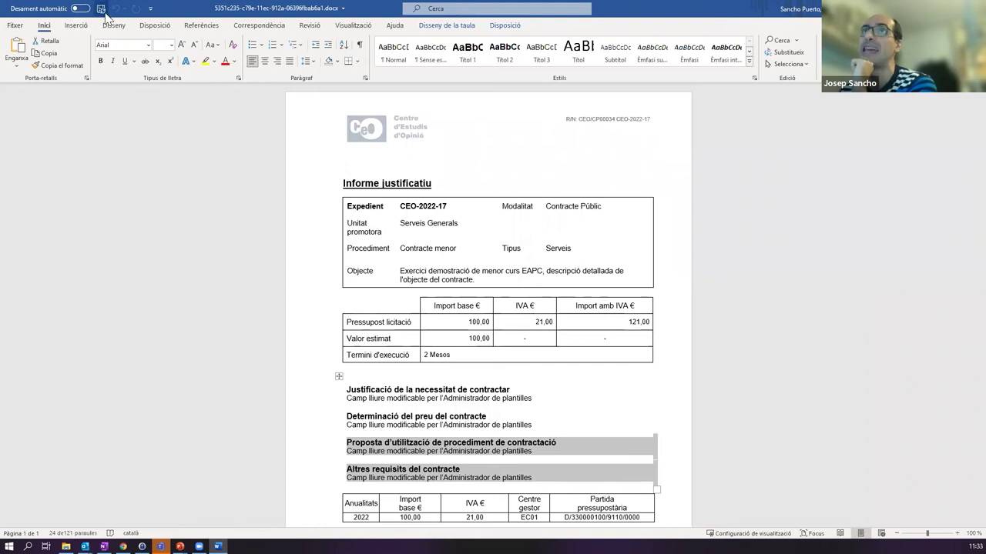
pyautogui.scroll(-5, 362, 381)
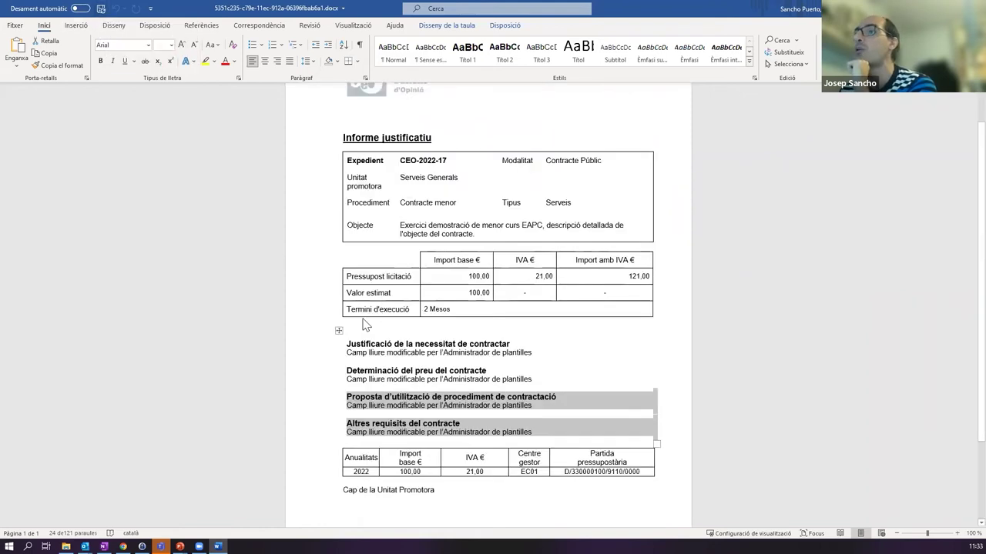
pyautogui.click(455, 387)
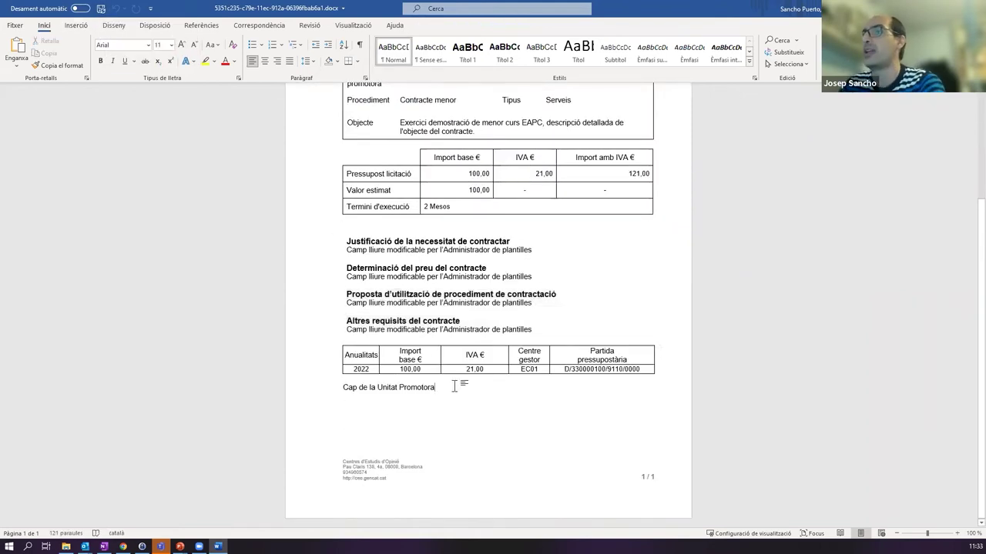
pyautogui.press('BackSpace')
pyautogui.press('BackSpace')
pyautogui.press('BackSpace')
pyautogui.press('BackSpace')
pyautogui.press('BackSpace')
pyautogui.press('BackSpace')
pyautogui.press('BackSpace')
pyautogui.press('BackSpace')
pyautogui.press('BackSpace')
pyautogui.press('BackSpace')
pyautogui.press('BackSpace')
pyautogui.press('BackSpace')
pyautogui.press('BackSpace')
pyautogui.press('BackSpace')
pyautogui.press('BackSpace')
pyautogui.press('BackSpace')
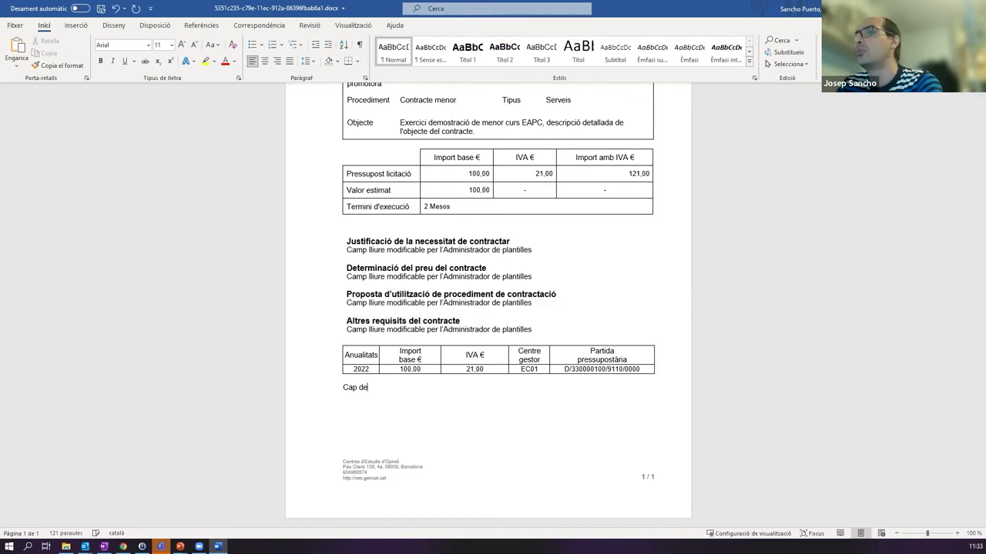
pyautogui.write('President')
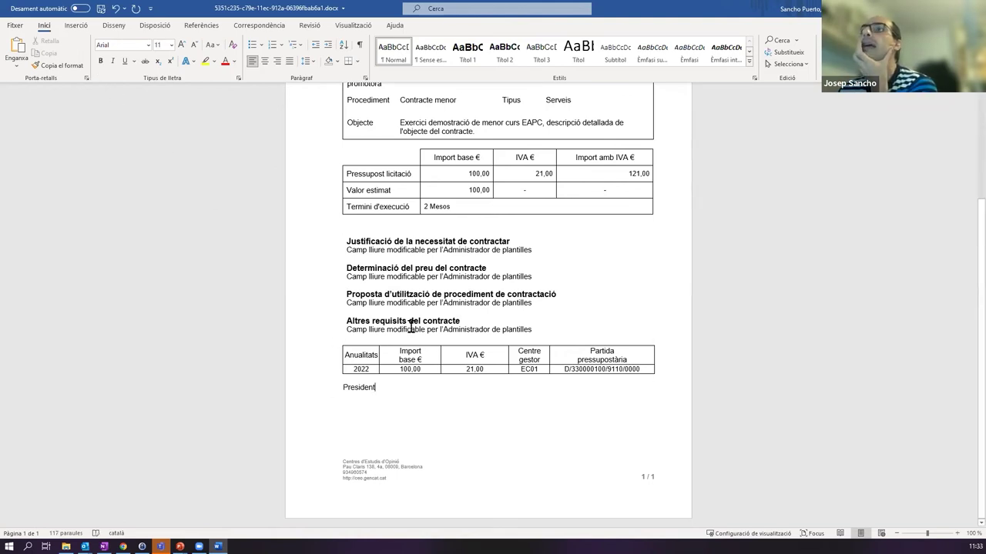
# - Overwrite the justification placeholder with 'jautificació xxxxxxxxxxxxxxxxxxxx'
pyautogui.scroll(1, 390, 333)
pyautogui.scroll(1, 390, 333)
pyautogui.moveTo(346, 299); pyautogui.dragTo(533, 299)
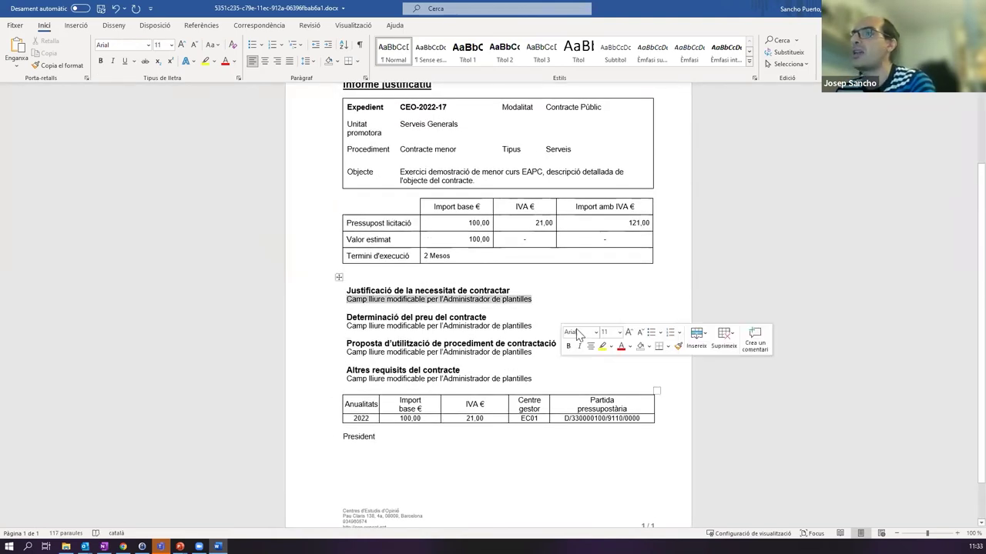
pyautogui.write('jau')
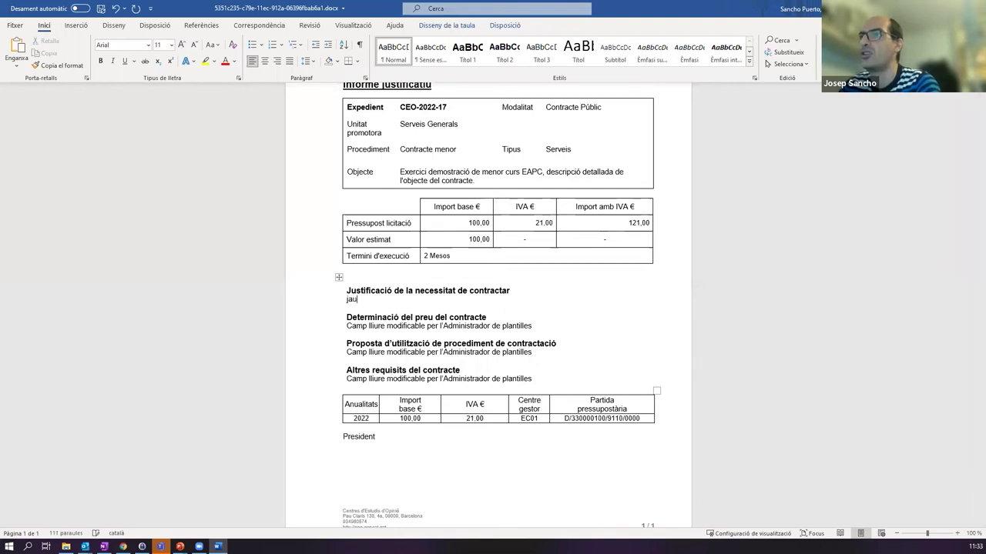
pyautogui.write('tificació de la necde')
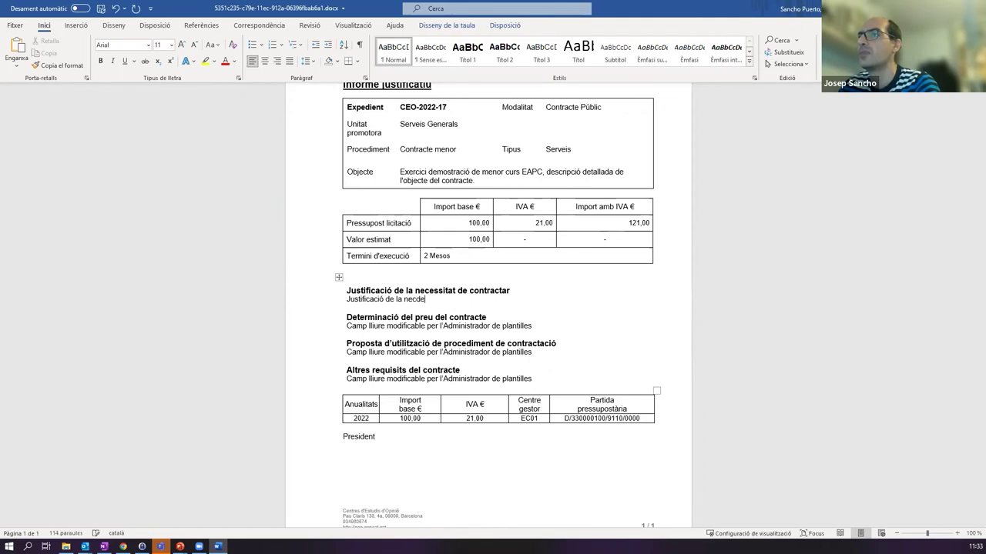
pyautogui.write('xxxxxxxxxxxxxxxxxxxxxxxxx')
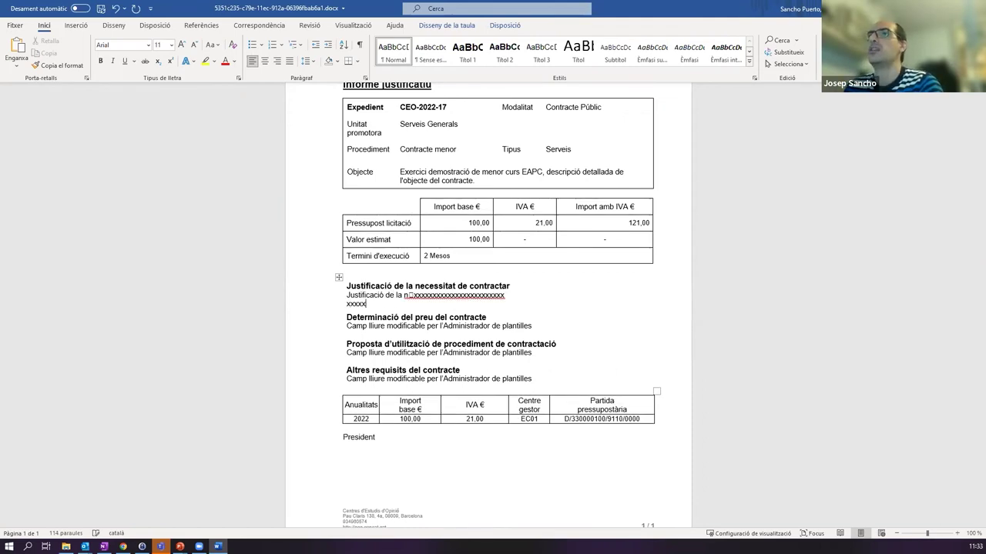
# - Save the Word report and close it
pyautogui.click(101, 11)
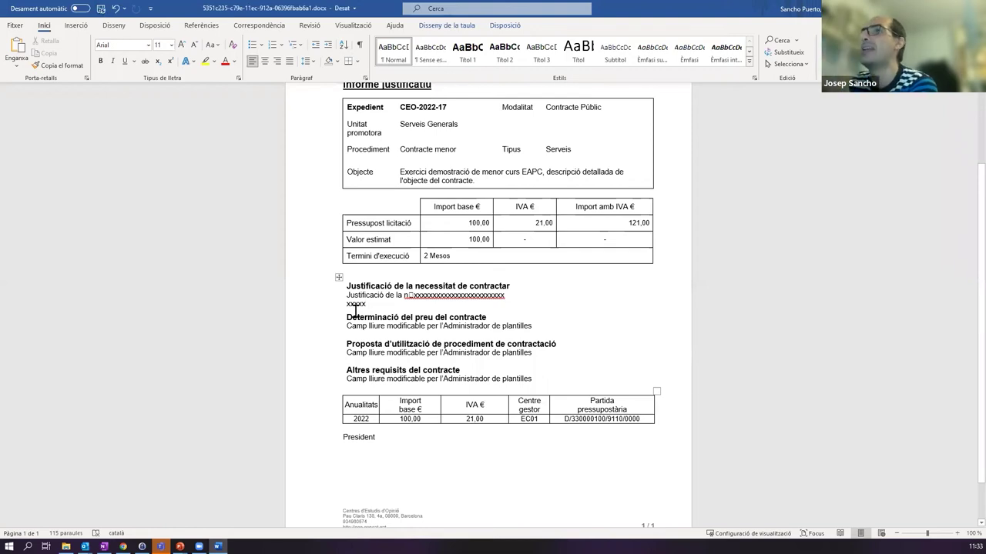
pyautogui.scroll(3, 406, 337)
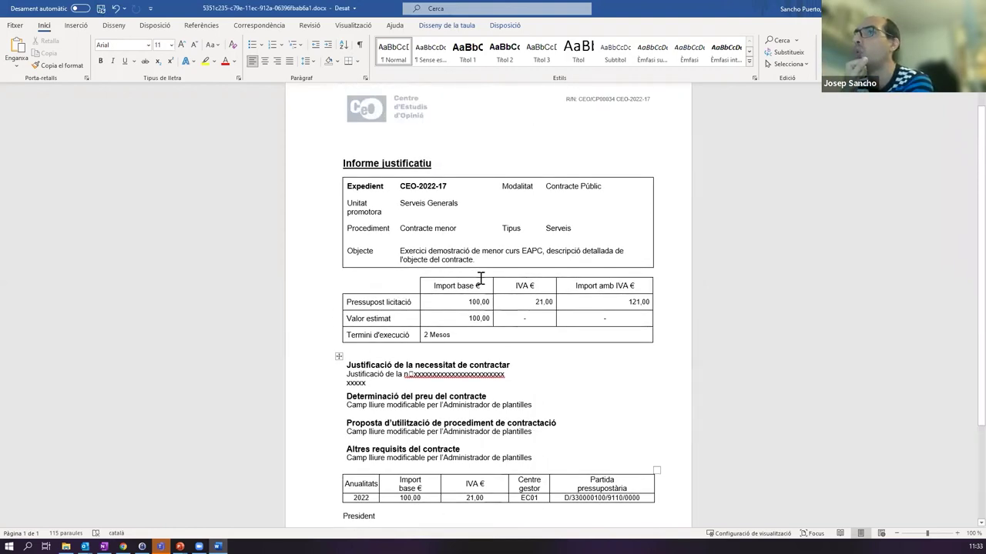
pyautogui.scroll(-4, 470, 332)
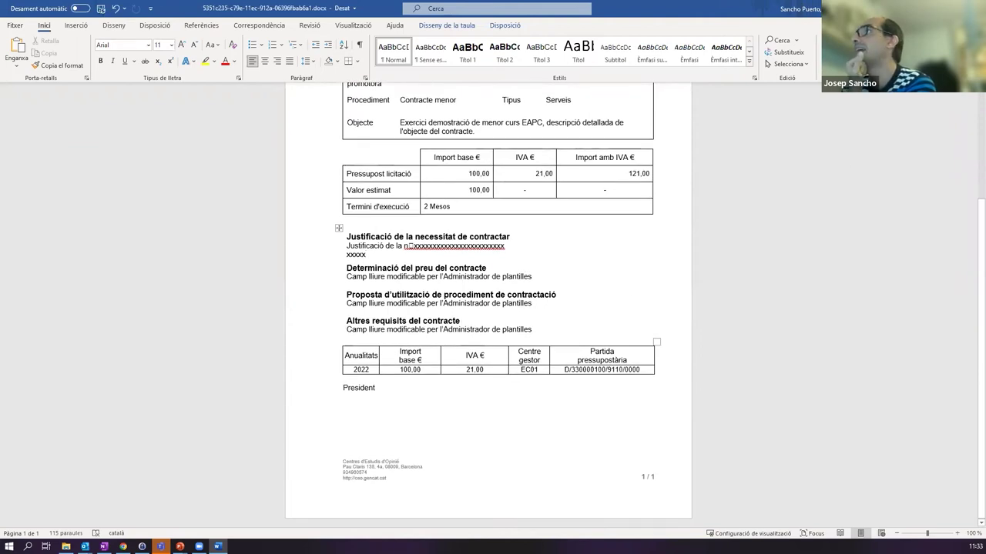
pyautogui.hotkey('alt', 'F4')
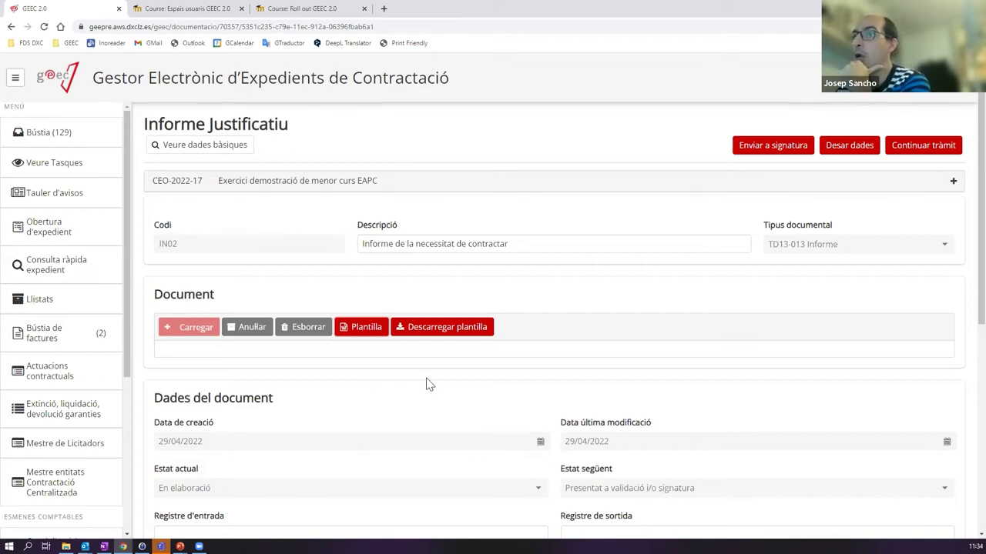
# - Scroll through the Informe Justificatiu page to review its state and versions
pyautogui.scroll(-5, 411, 367)
pyautogui.scroll(5, 411, 367)
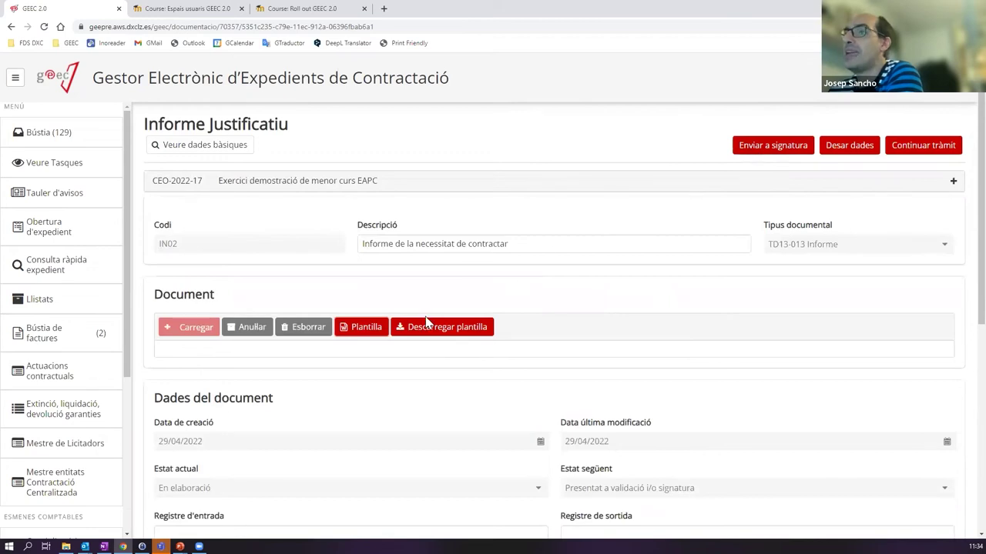
pyautogui.scroll(-3, 512, 377)
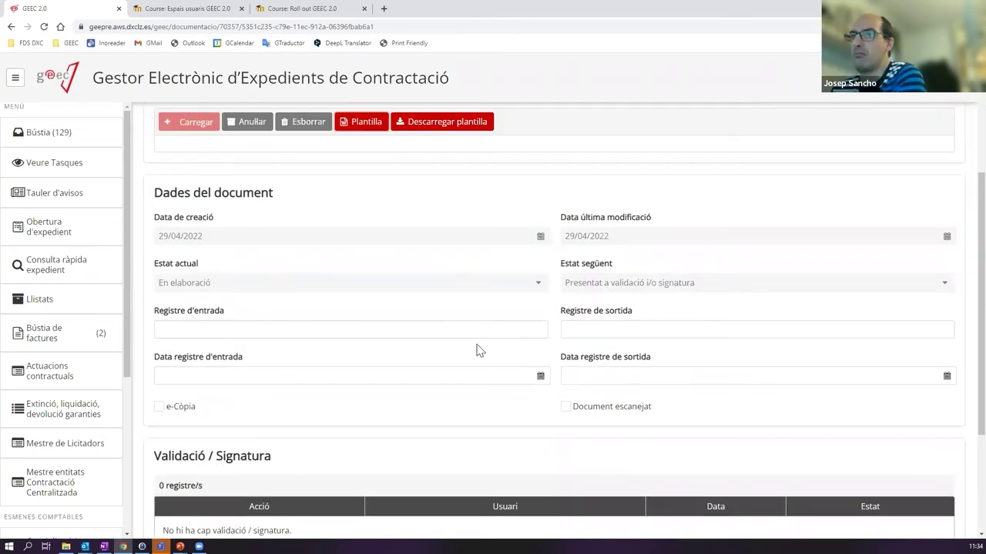
pyautogui.scroll(3, 478, 350)
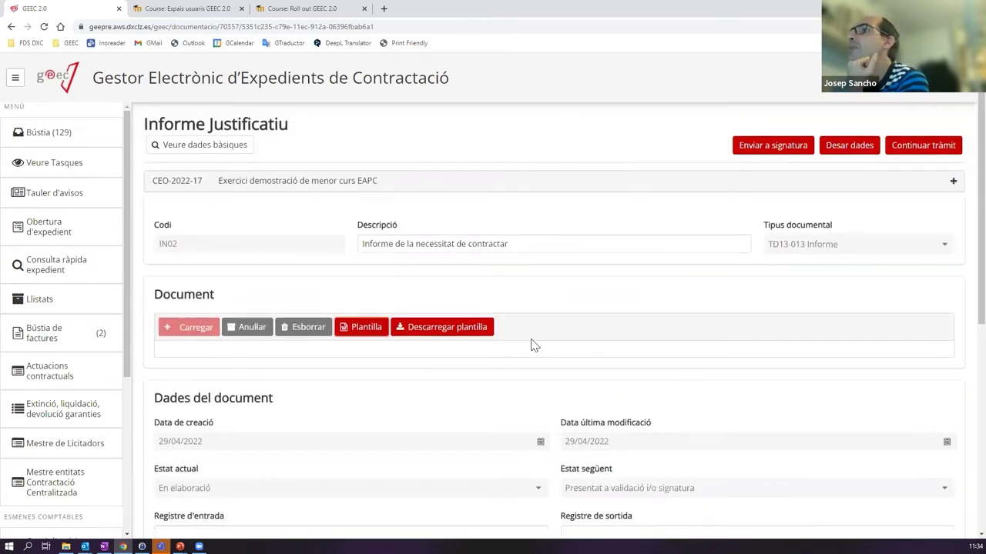
# - Open the Enviar a signatura form and leave the request non-urgent
pyautogui.click(774, 146)
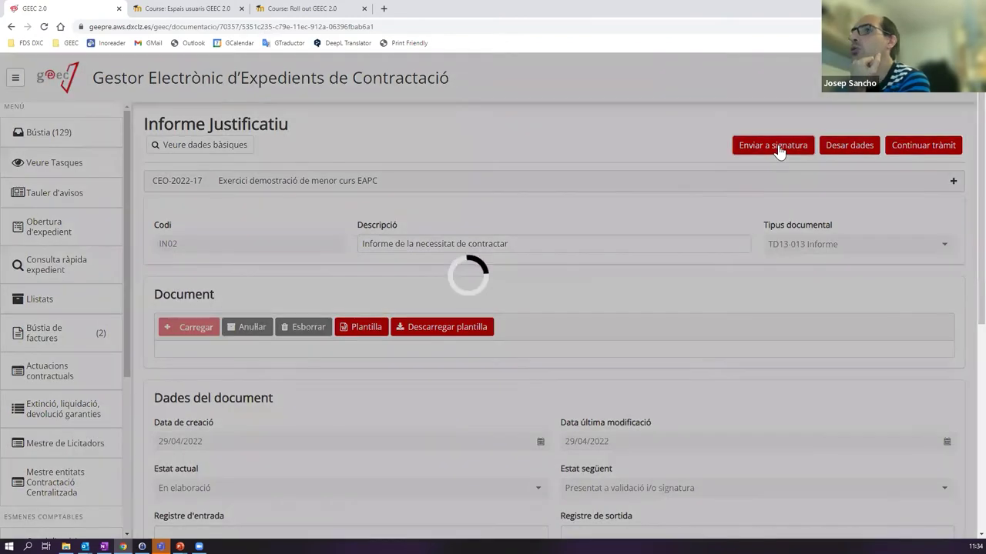
pyautogui.scroll(-1, 429, 207)
pyautogui.scroll(-2, 429, 208)
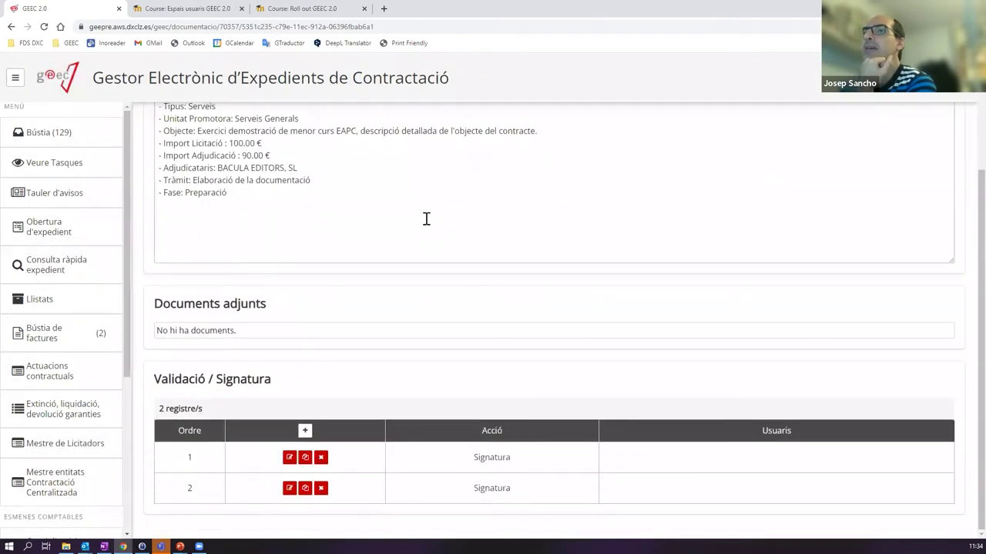
pyautogui.scroll(2, 424, 228)
pyautogui.click(149, 182)
pyautogui.click(149, 180)
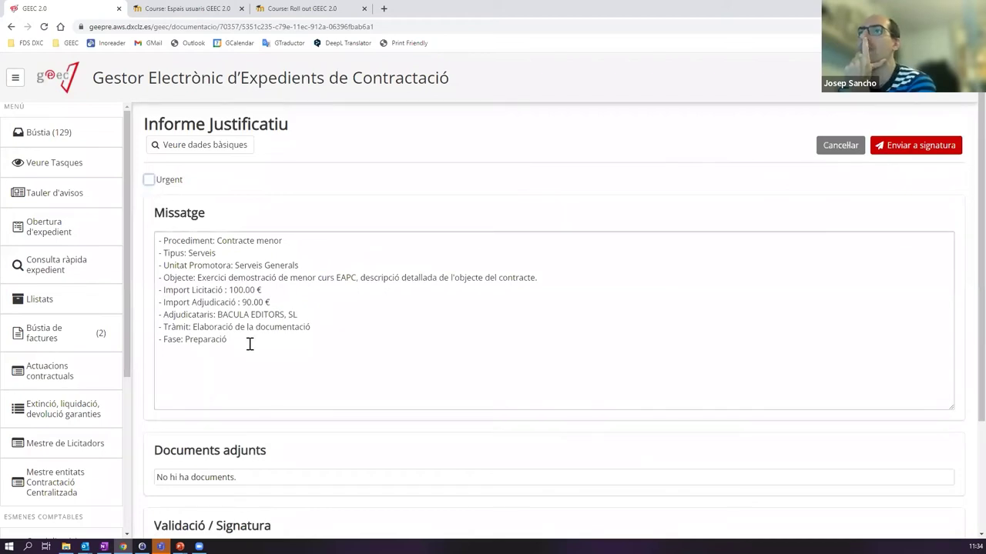
# - Append 'Si us plau, signi el document.' to the end of the message
pyautogui.moveTo(231, 340); pyautogui.dragTo(146, 228)
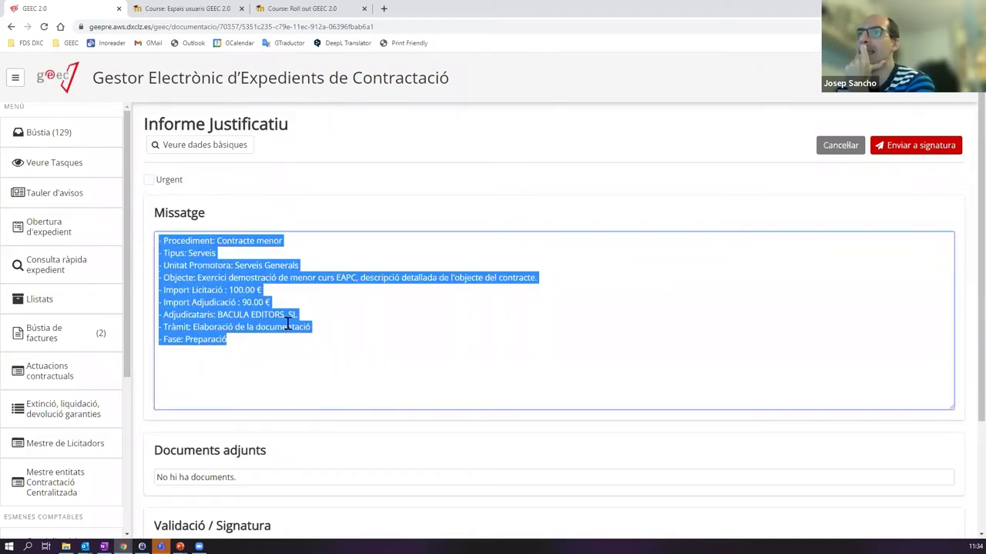
pyautogui.click(237, 358)
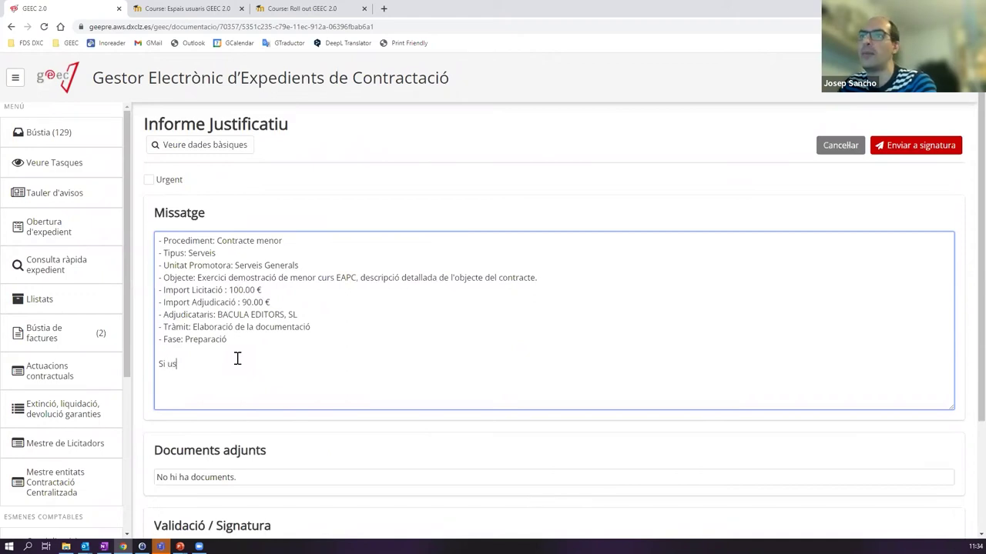
pyautogui.write('signi el document.')
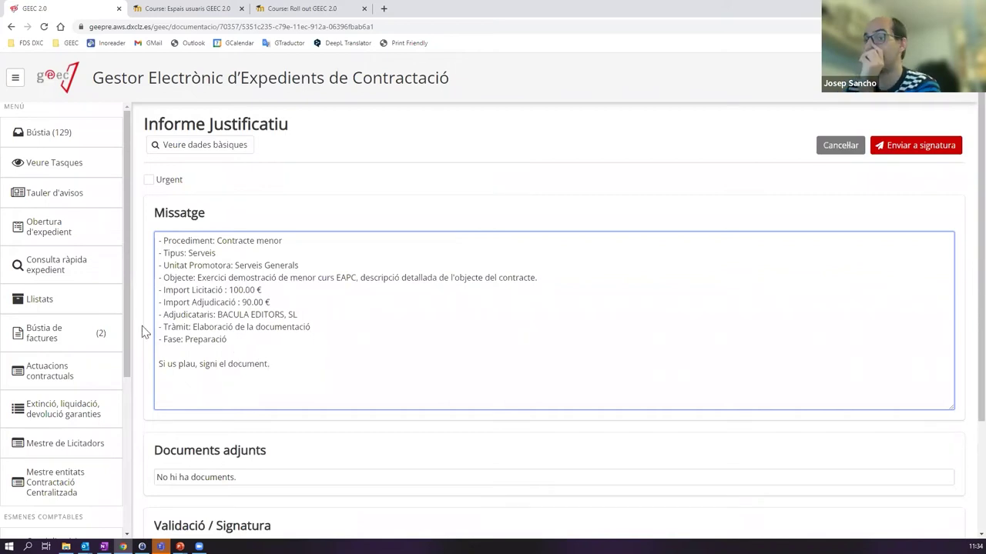
pyautogui.scroll(-1, 179, 365)
pyautogui.scroll(-2, 179, 365)
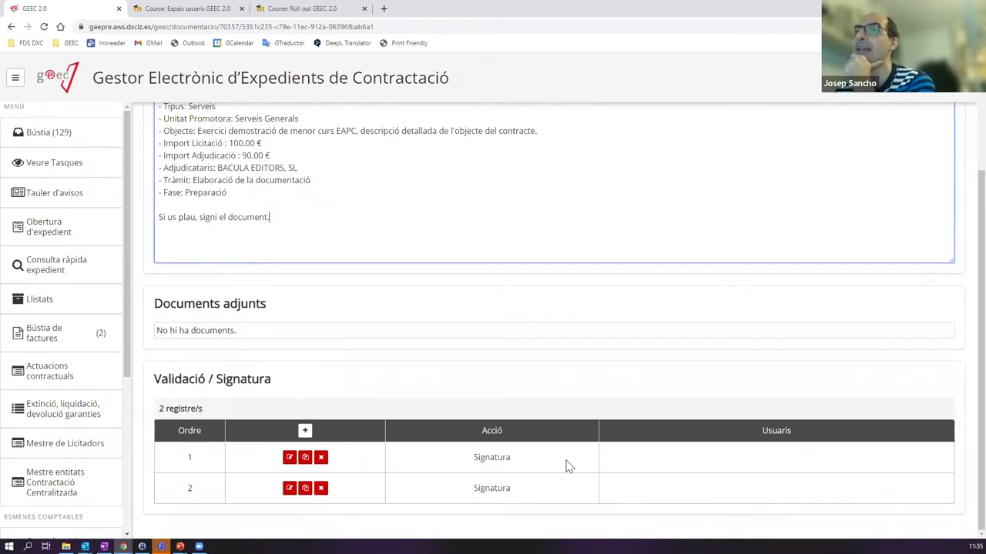
pyautogui.scroll(3, 502, 429)
pyautogui.scroll(-3, 463, 358)
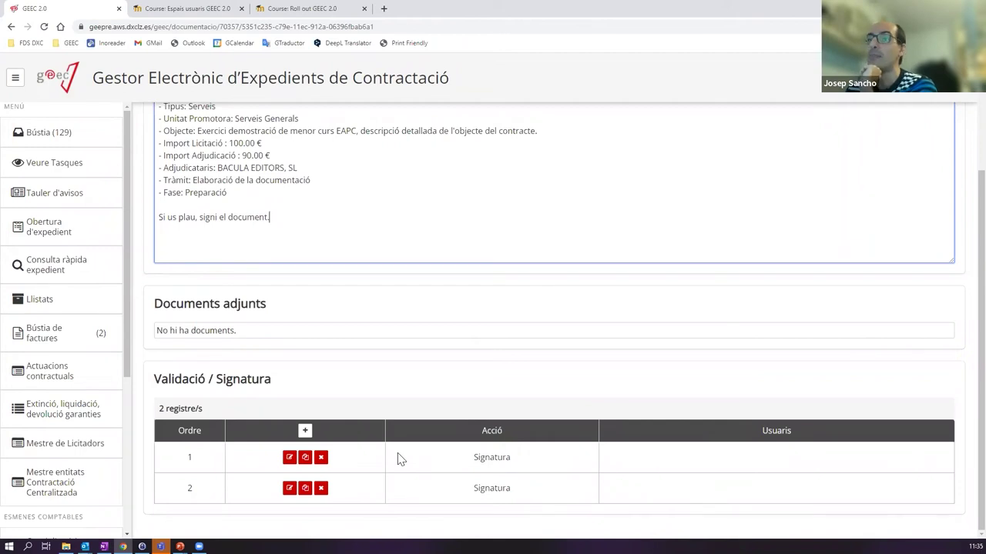
# - Remove both default signature steps and add a Signatura step for the first signer
pyautogui.click(321, 458)
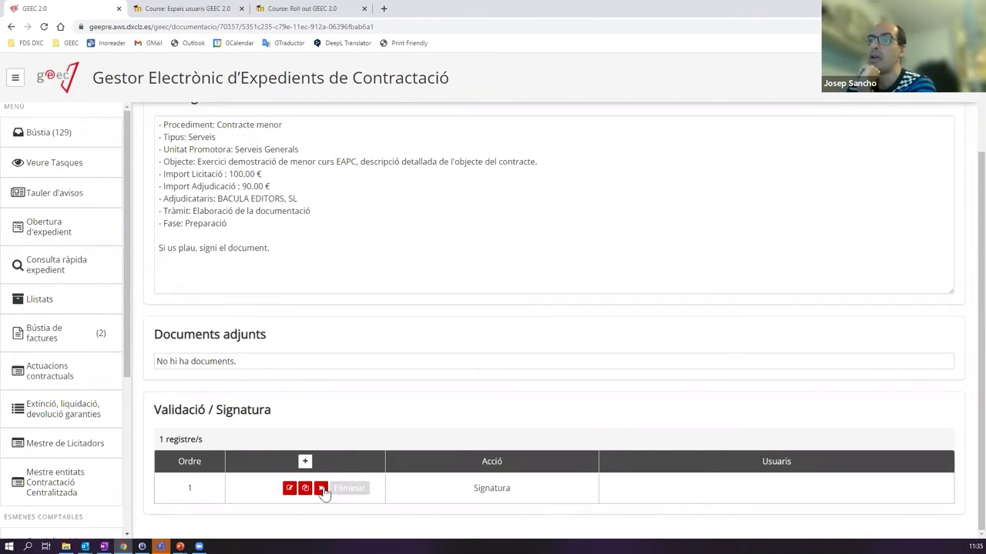
pyautogui.click(322, 488)
pyautogui.click(305, 462)
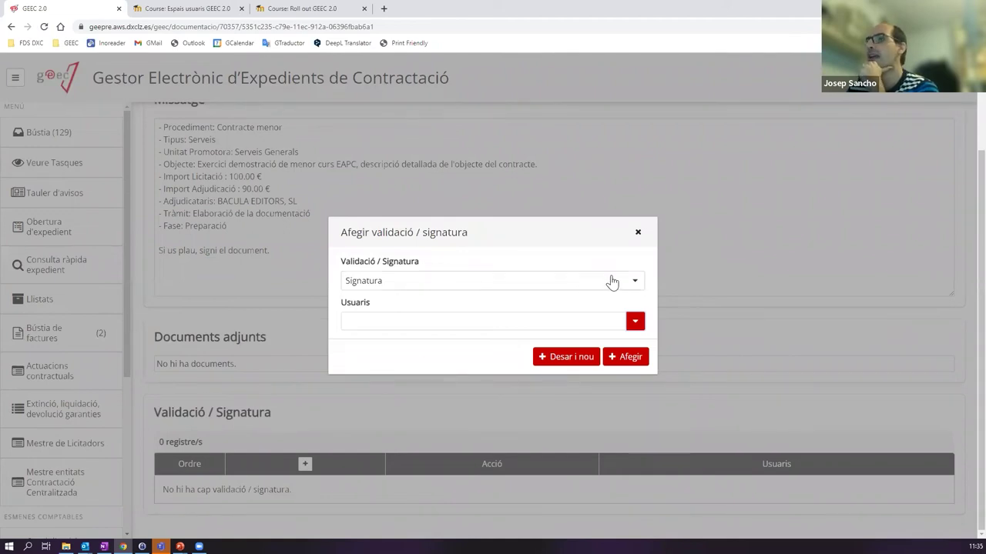
pyautogui.click(634, 321)
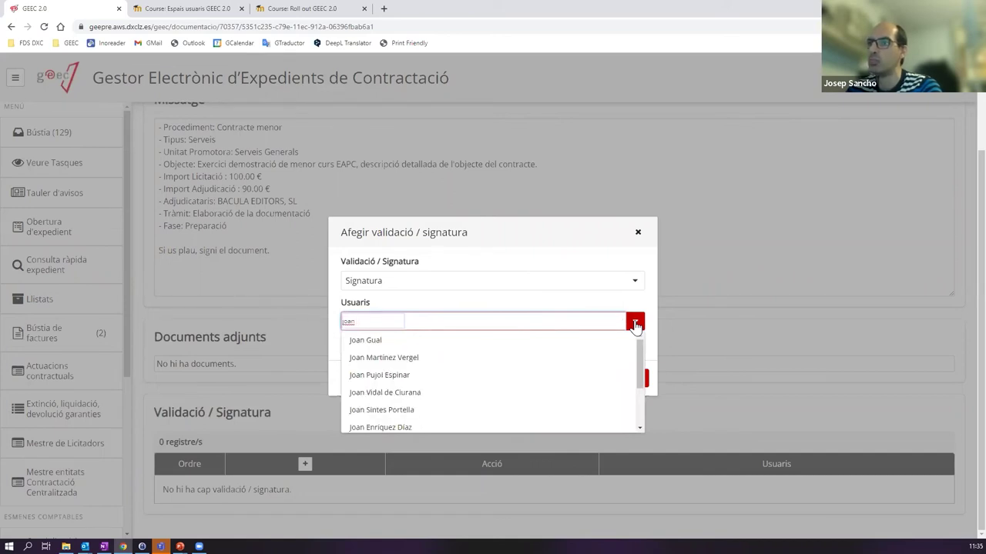
pyautogui.click(383, 375)
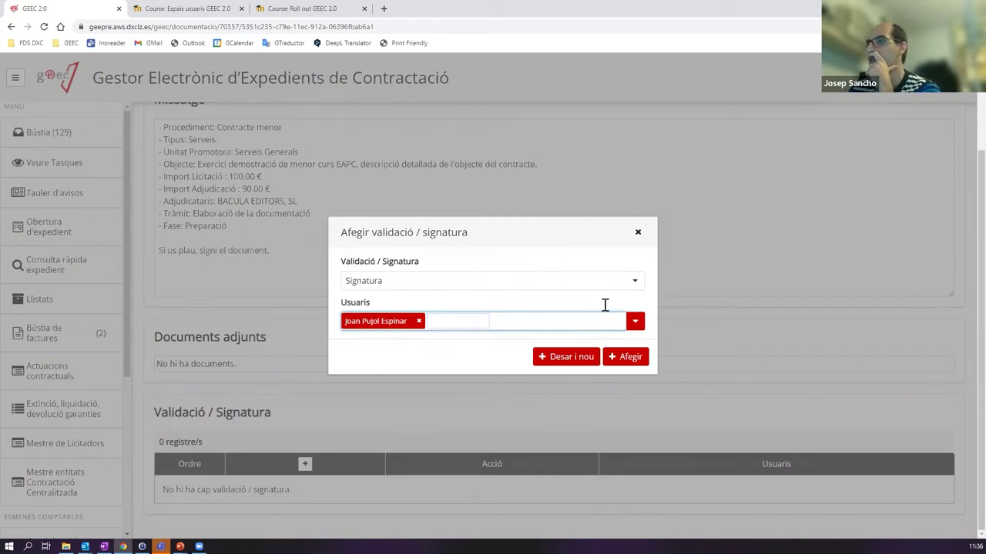
pyautogui.click(630, 357)
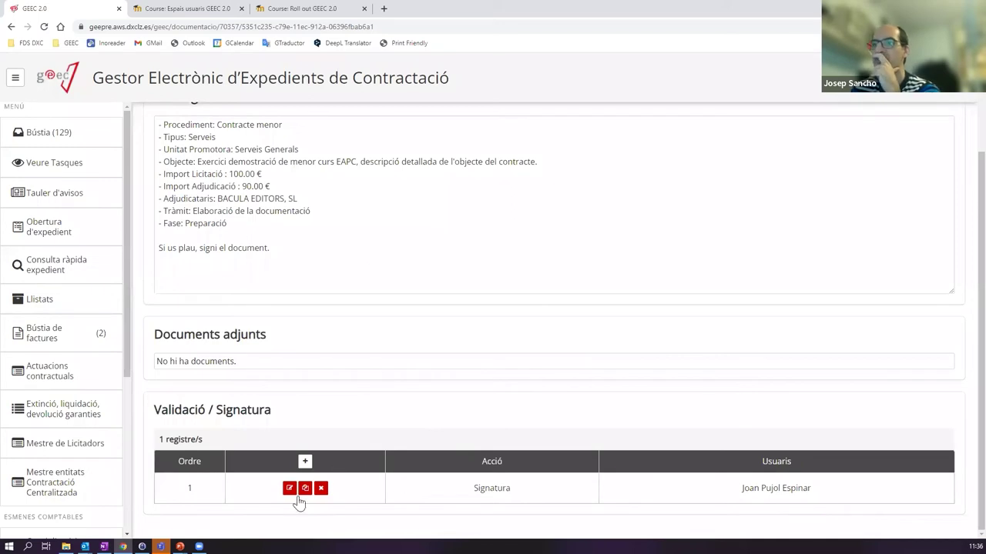
# - Add a second Signatura step for the second signer
pyautogui.click(304, 462)
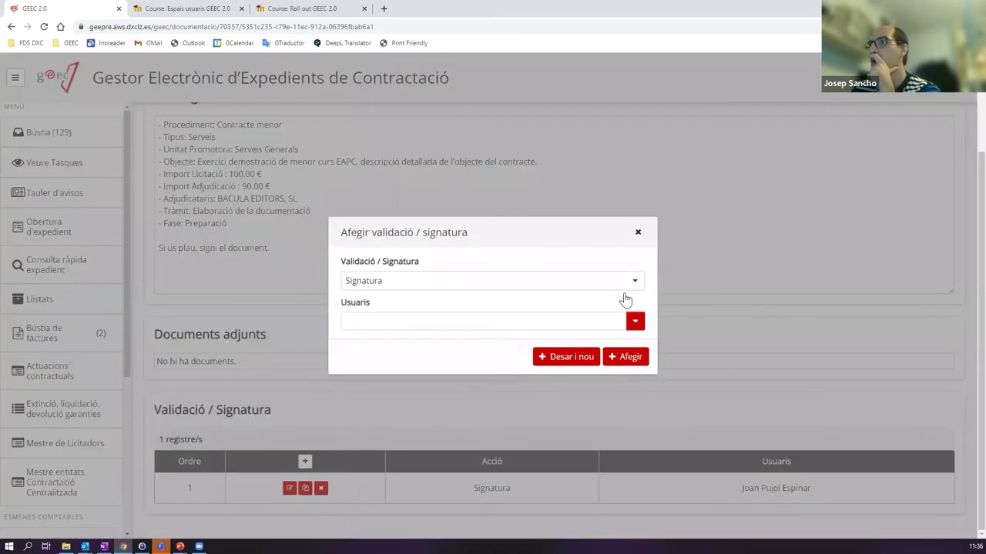
pyautogui.click(634, 322)
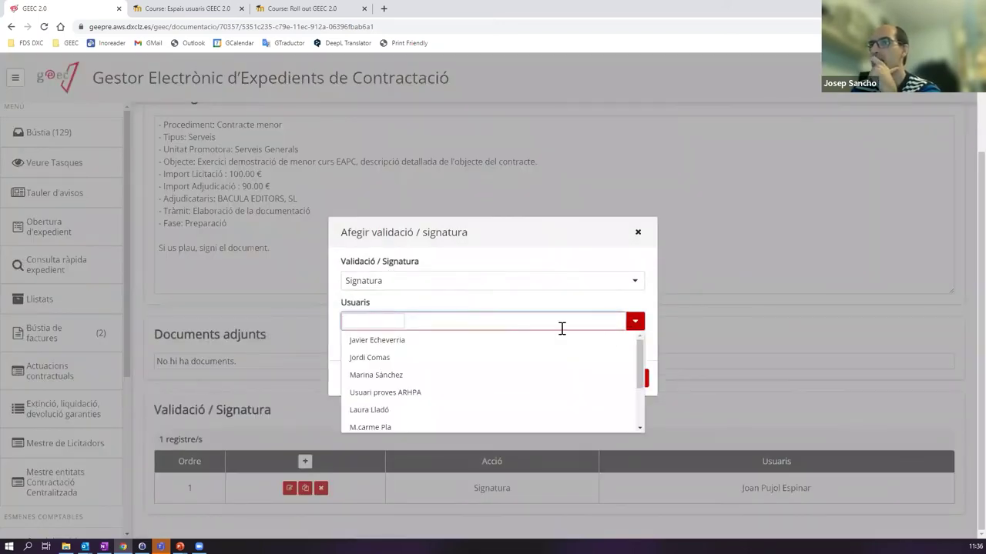
pyautogui.scroll(-3, 453, 400)
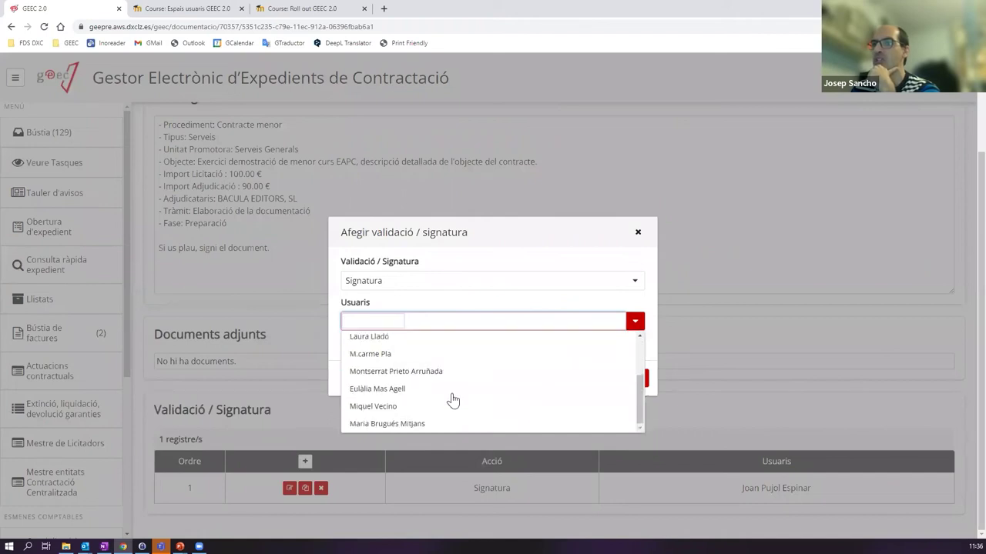
pyautogui.click(401, 390)
pyautogui.click(629, 357)
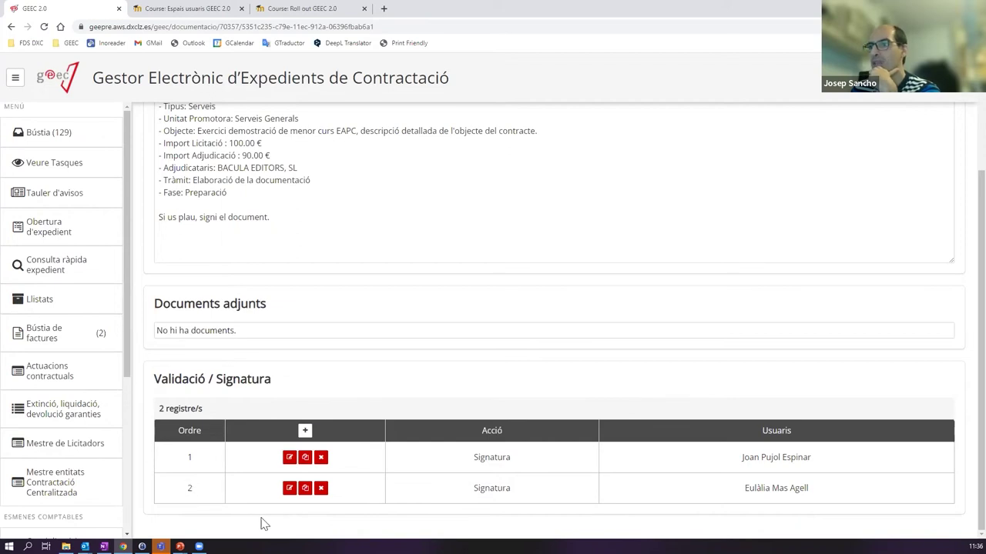
pyautogui.scroll(2, 731, 478)
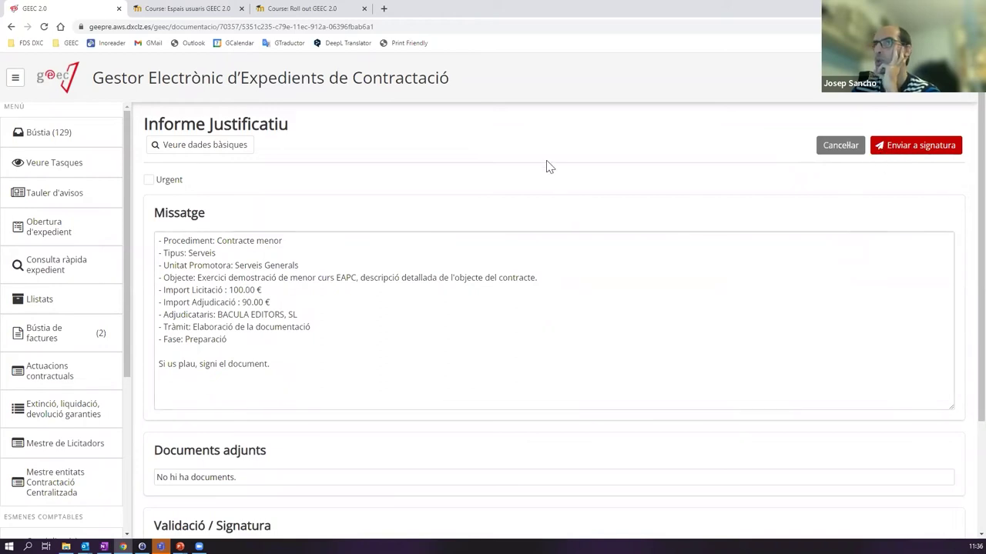
# - Cancel the signature request and review the Versions table showing version 1 in custody
pyautogui.click(842, 153)
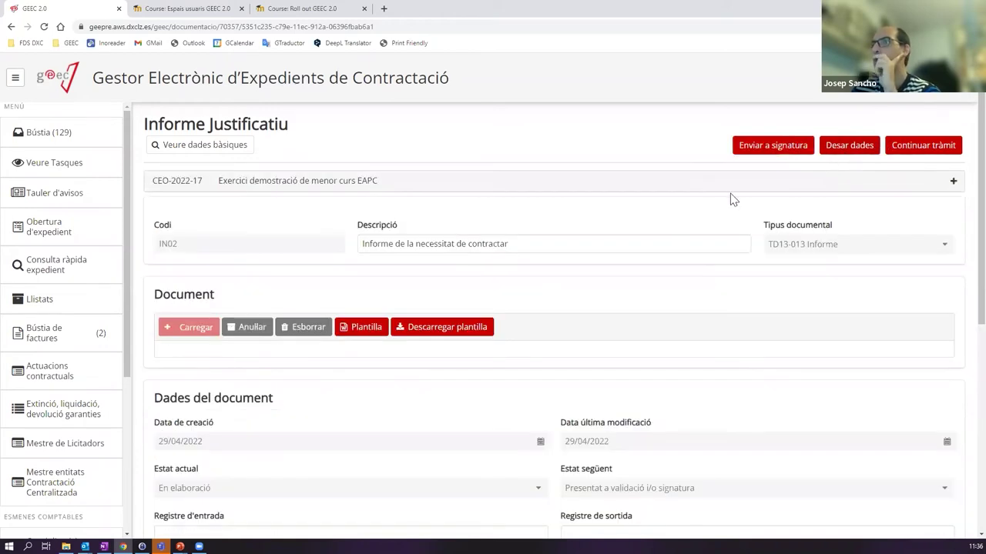
pyautogui.scroll(-3, 732, 199)
pyautogui.scroll(3, 719, 192)
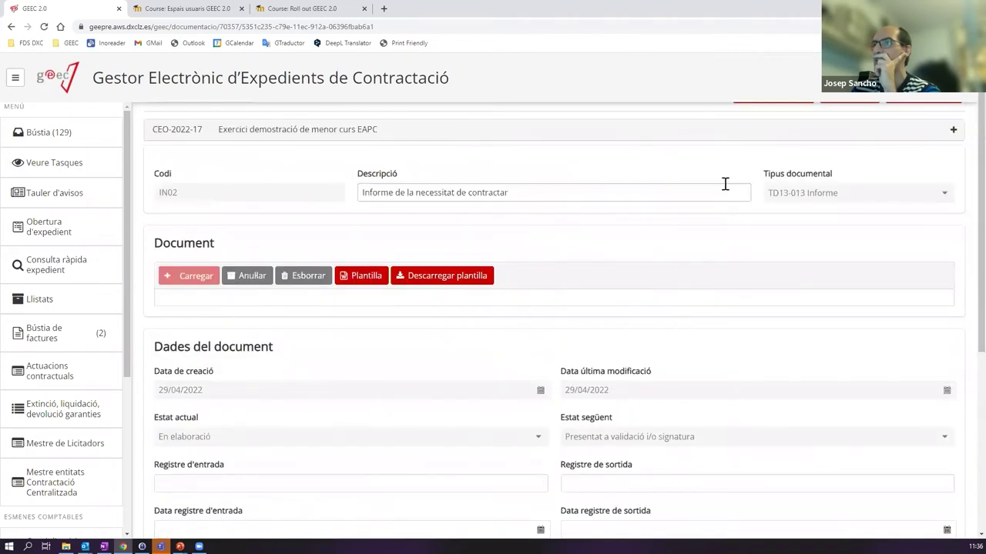
pyautogui.scroll(1, 724, 182)
pyautogui.scroll(-4, 724, 185)
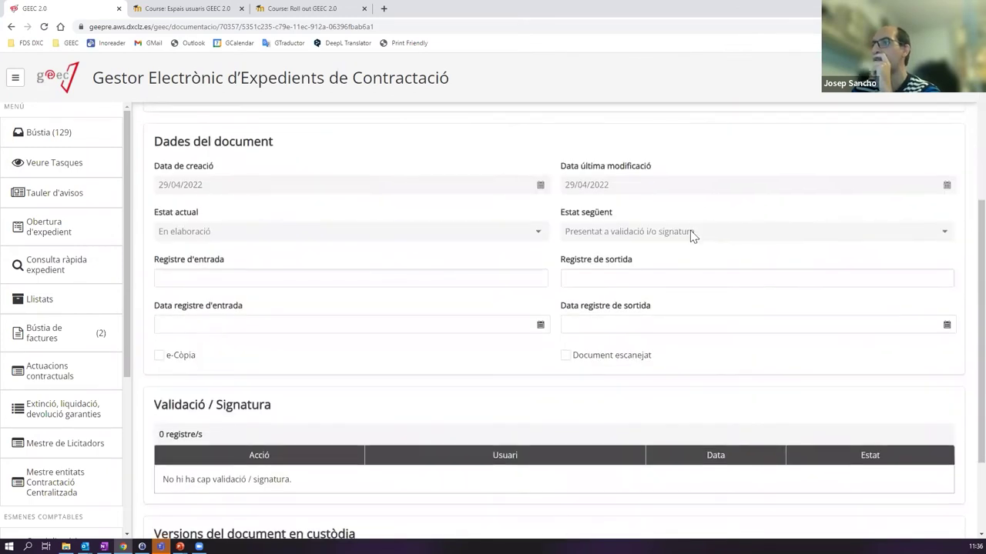
pyautogui.scroll(-1, 256, 399)
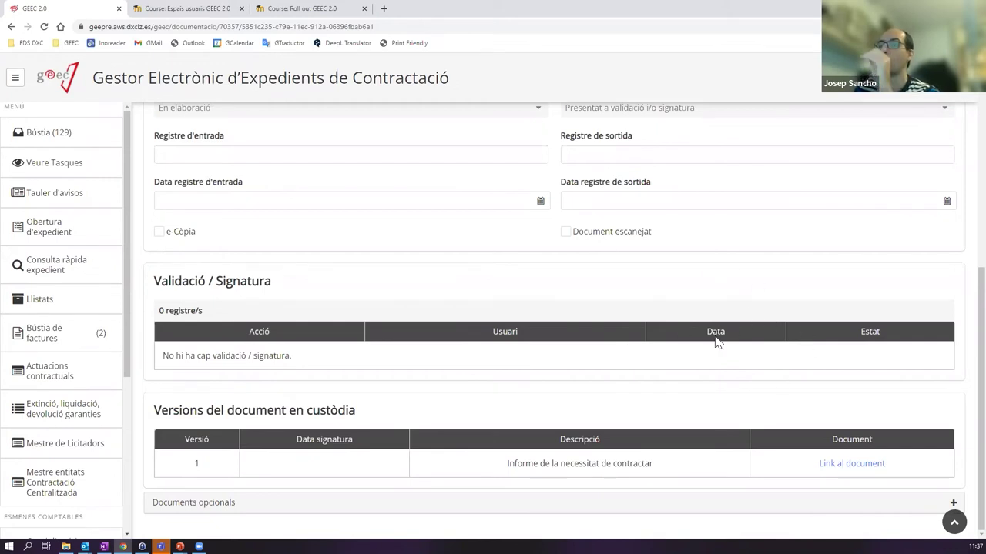
# - Annul version 1 of the Informe Justificatiu with Anular in the Document section
pyautogui.scroll(5, 716, 342)
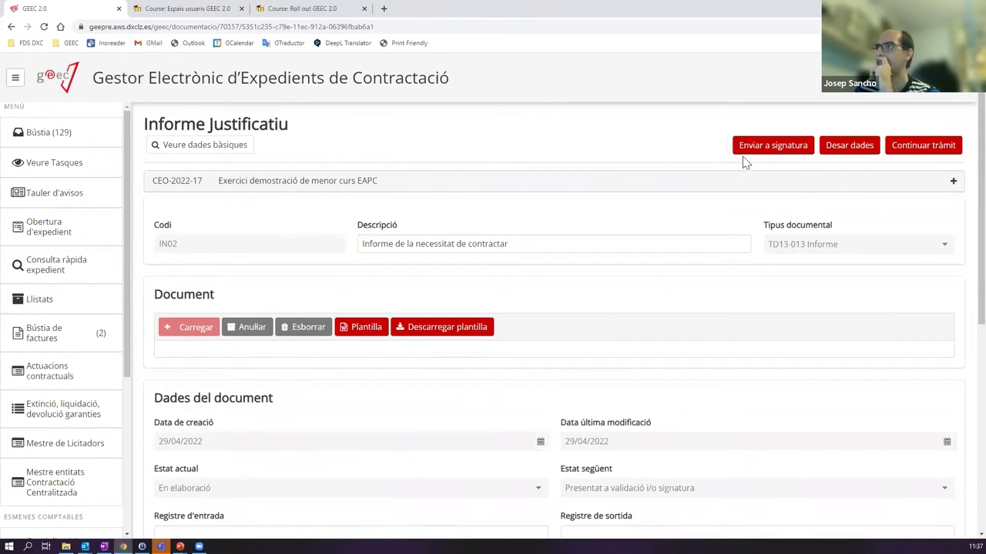
pyautogui.scroll(-3, 758, 247)
pyautogui.scroll(1, 755, 253)
pyautogui.scroll(-3, 751, 270)
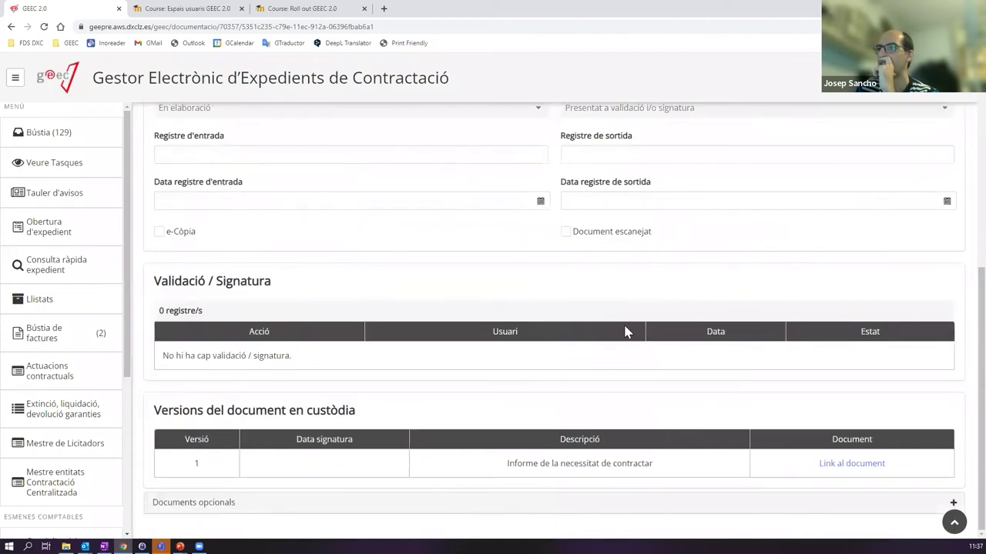
pyautogui.scroll(1, 763, 344)
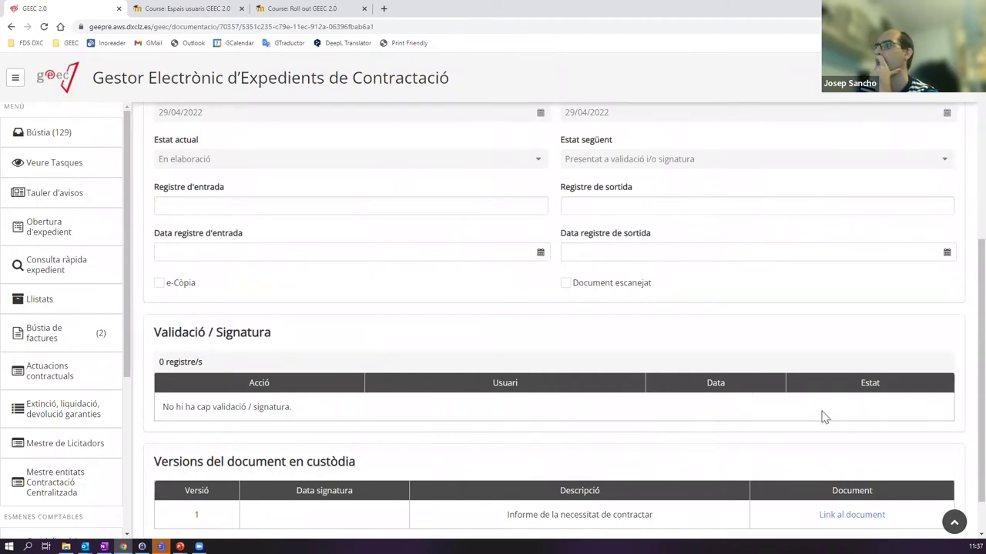
pyautogui.scroll(4, 763, 339)
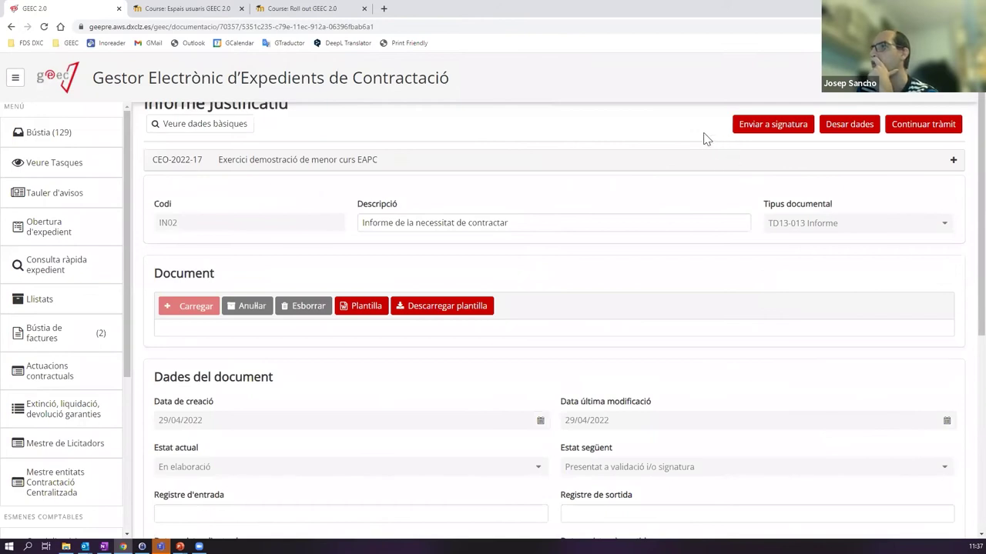
pyautogui.scroll(-4, 775, 363)
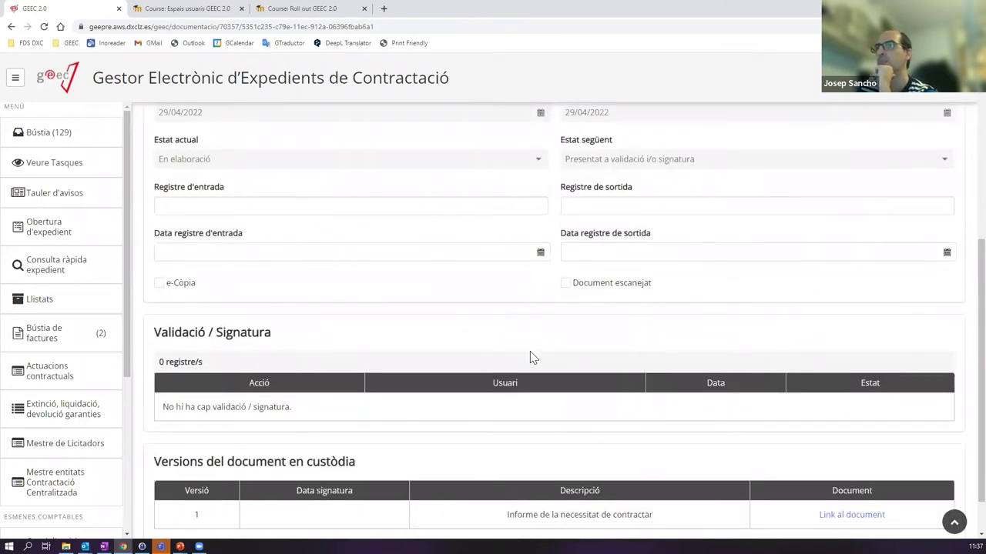
pyautogui.scroll(3, 530, 351)
pyautogui.scroll(1, 529, 351)
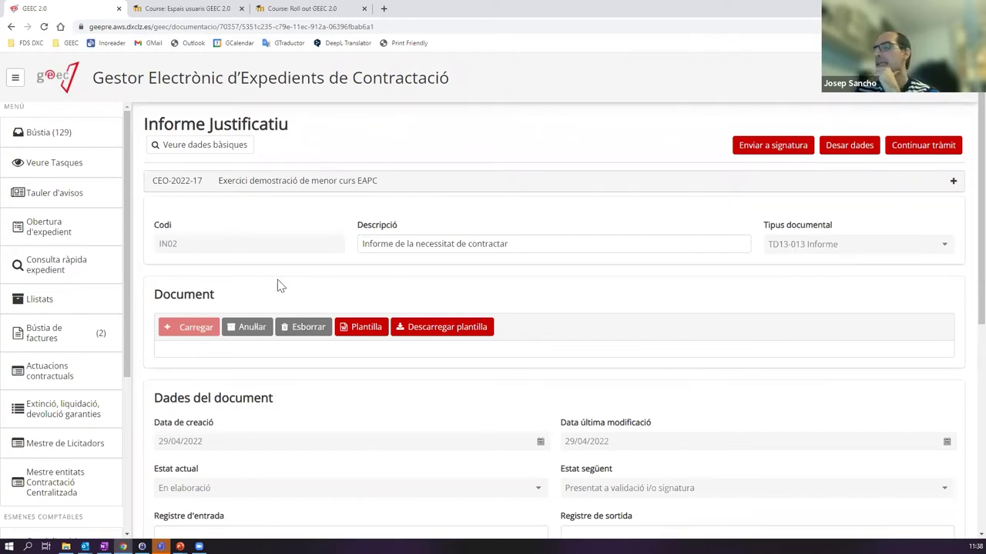
pyautogui.click(247, 329)
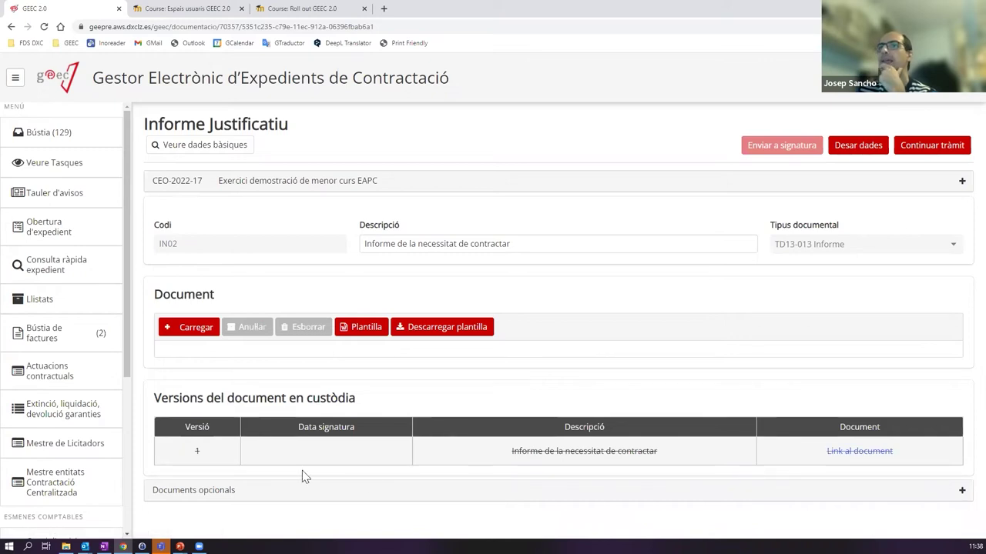
# - From the inbox, open CEO-2022-17's processing tree and download the voided v.1 report as IN02.docx
pyautogui.click(80, 136)
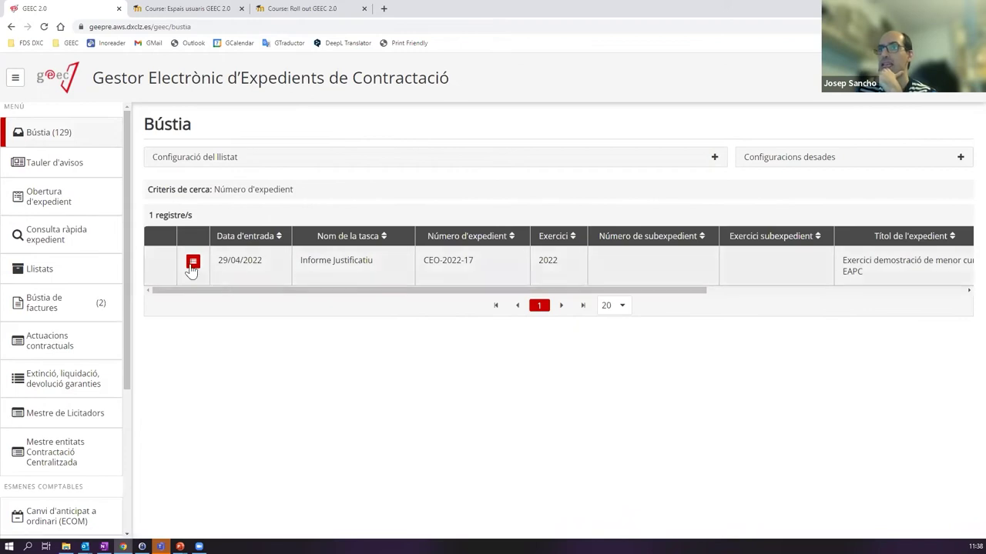
pyautogui.click(193, 262)
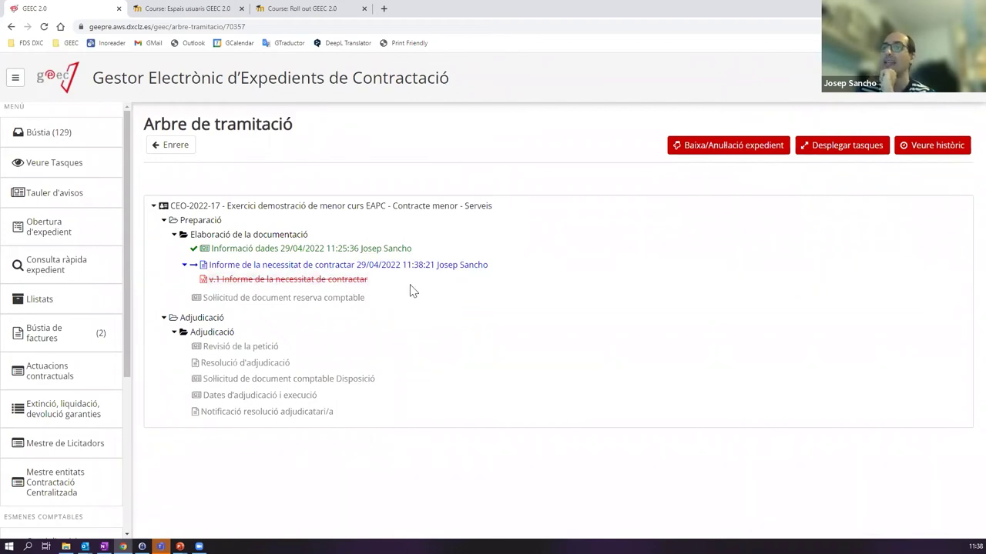
pyautogui.click(285, 282)
pyautogui.doubleClick(286, 283)
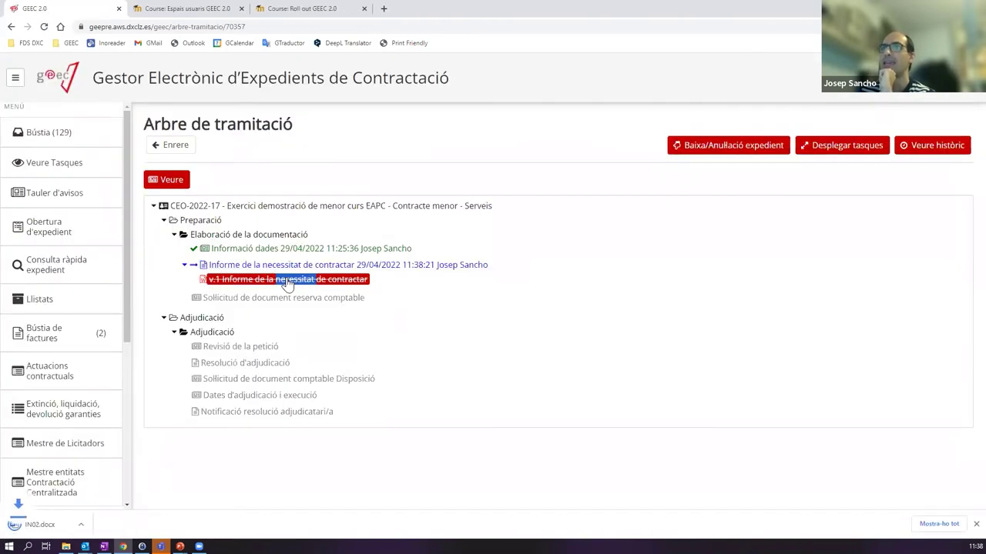
# - Review IN02.docx in Word, close it, and select the Informe de la necessitat de contractar task
pyautogui.click(69, 526)
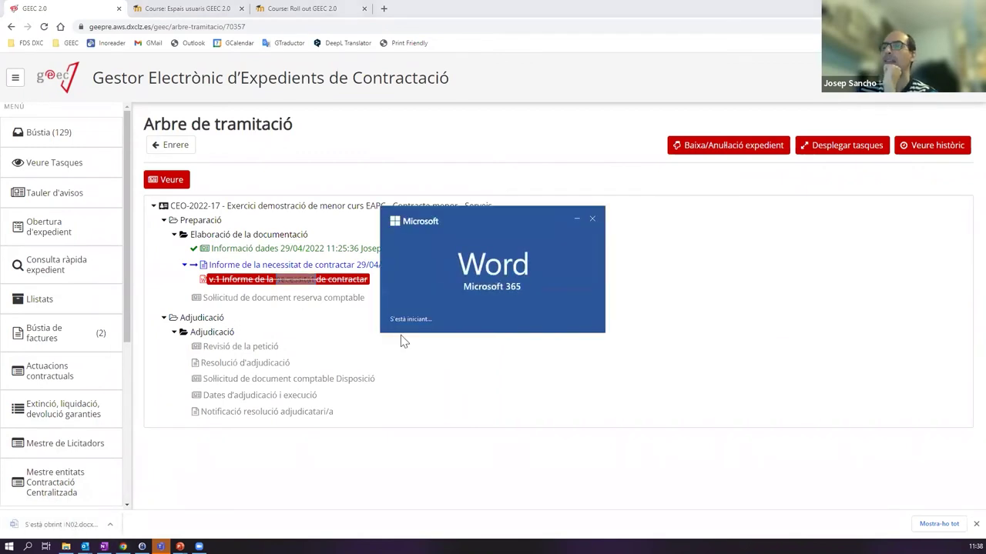
pyautogui.scroll(-5, 506, 286)
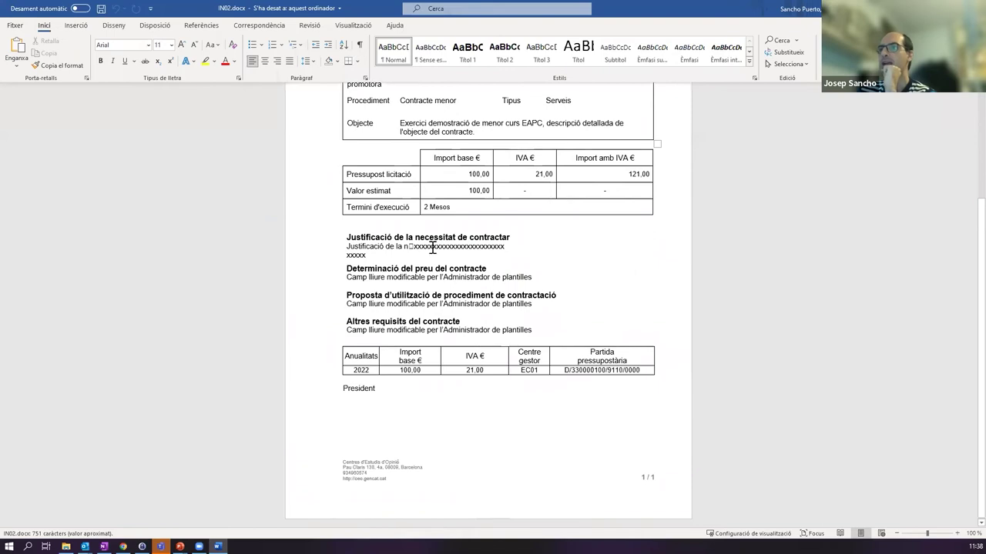
pyautogui.scroll(5, 473, 220)
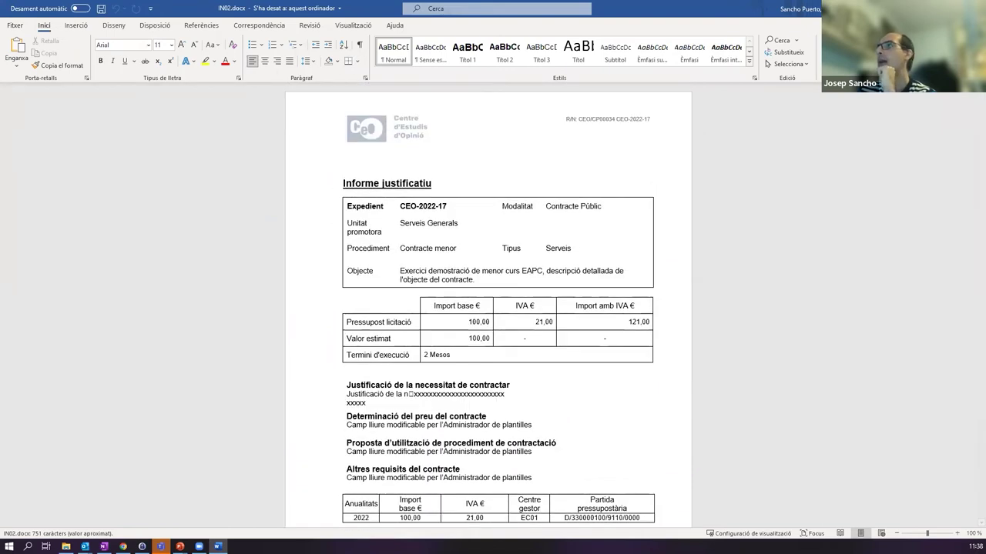
pyautogui.hotkey('alt', 'F4')
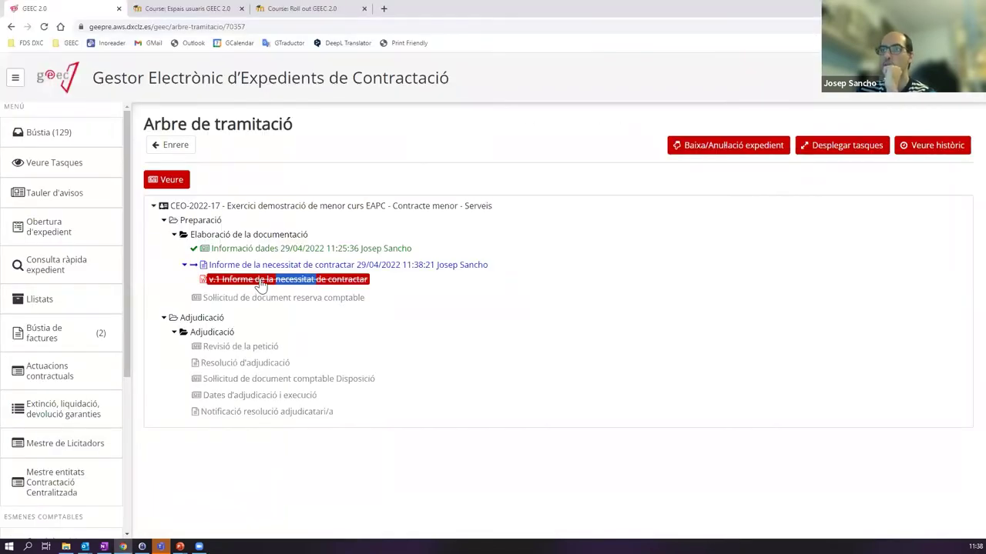
pyautogui.click(233, 265)
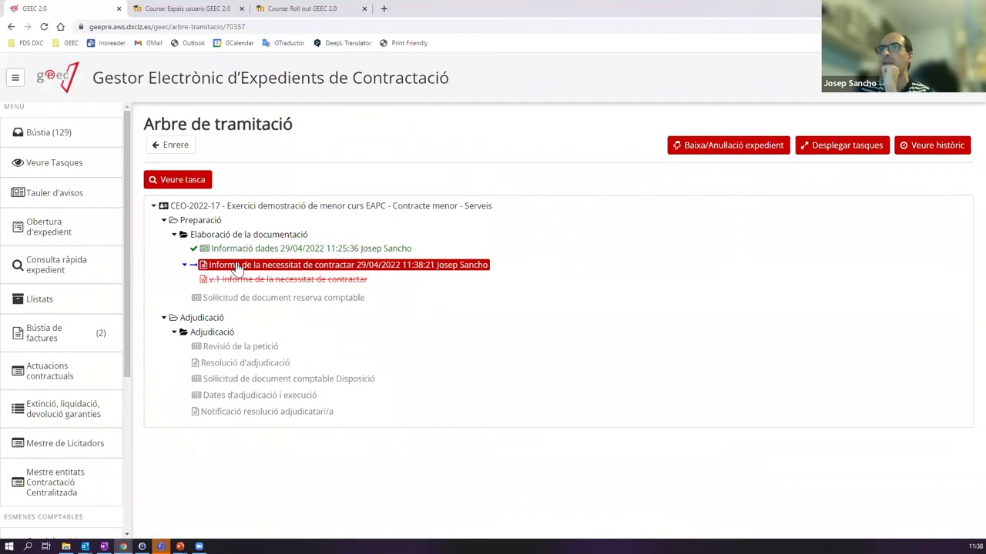
# - Open the Informe justificatiu task from the inbox and upload Document opcional.docx as the report
pyautogui.click(95, 143)
pyautogui.click(357, 260)
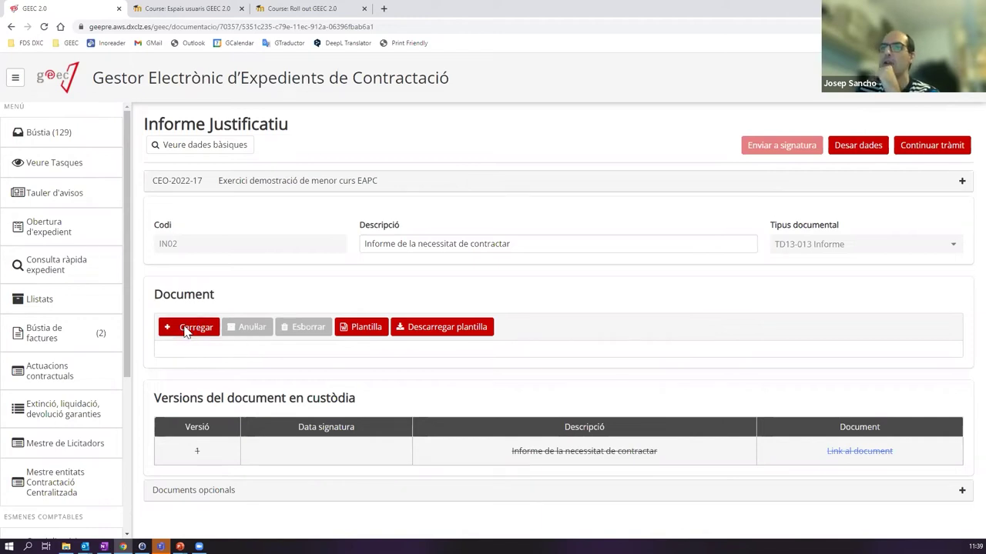
pyautogui.click(185, 333)
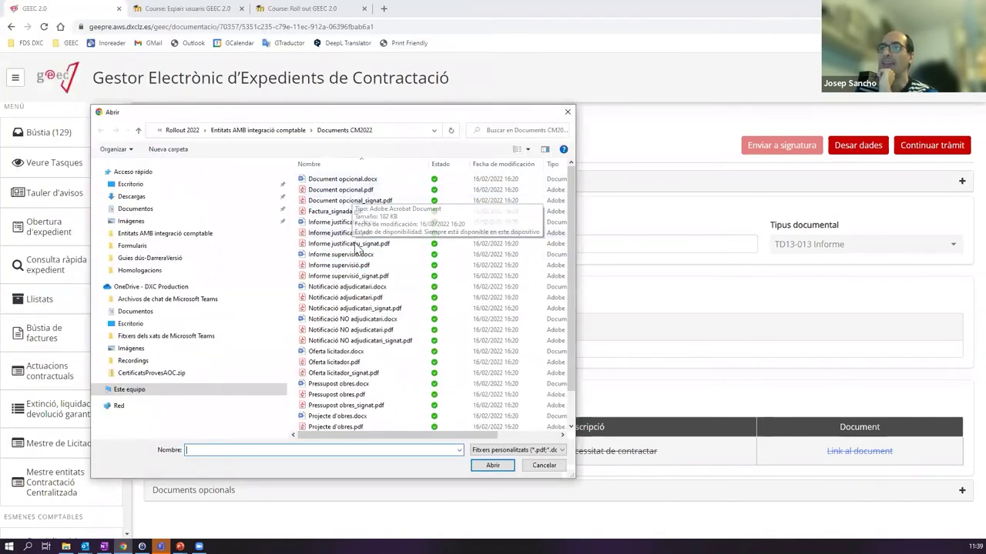
pyautogui.doubleClick(342, 180)
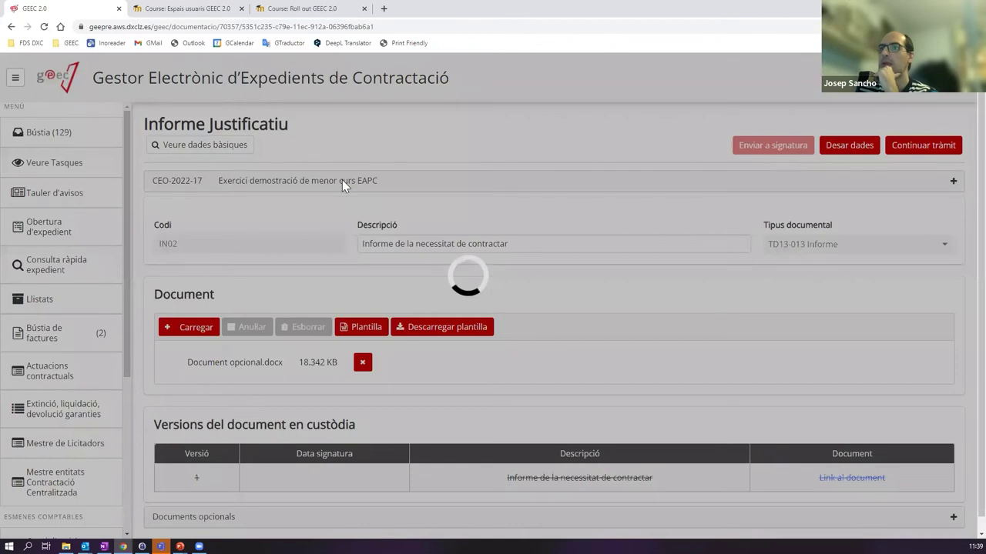
pyautogui.scroll(-2, 524, 267)
pyautogui.scroll(-4, 522, 266)
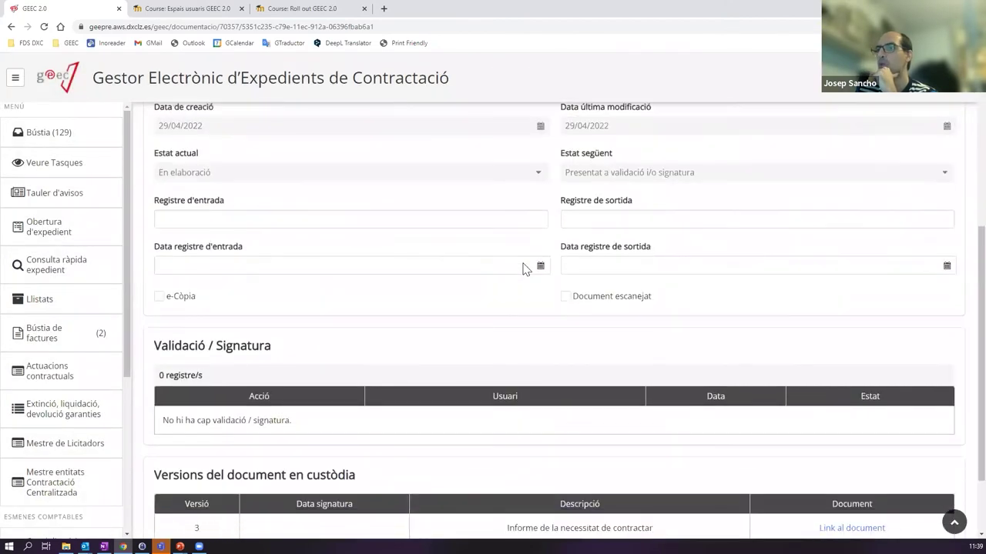
pyautogui.scroll(4, 544, 301)
pyautogui.scroll(2, 544, 301)
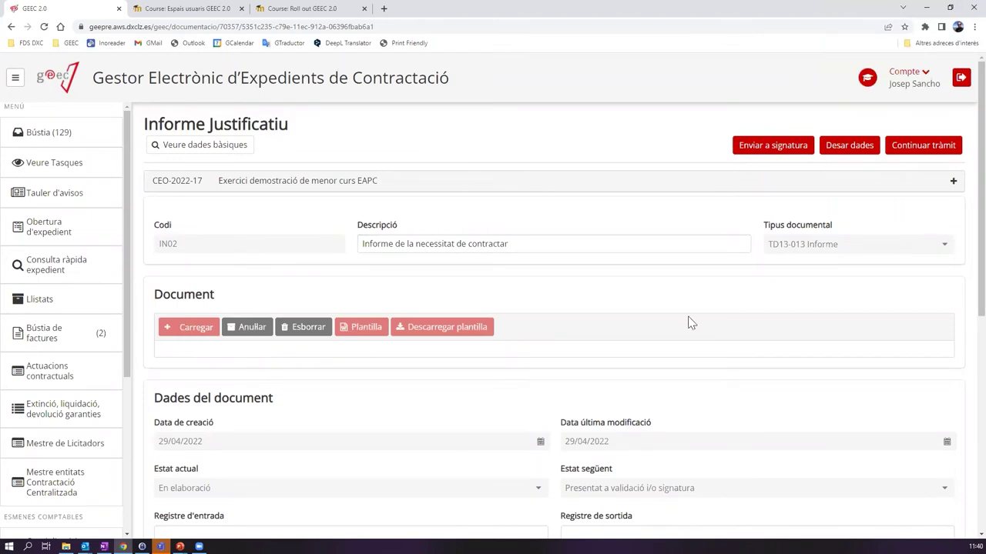
# - Delete the uploaded report document, cancelling the first prompt and confirming the second
pyautogui.scroll(-3, 620, 336)
pyautogui.scroll(-1, 606, 330)
pyautogui.scroll(5, 606, 330)
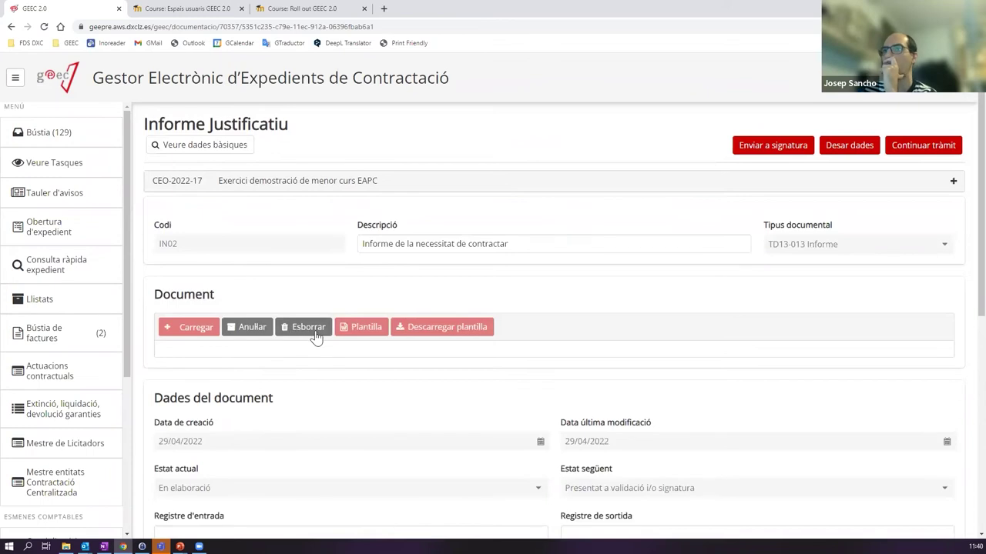
pyautogui.click(308, 327)
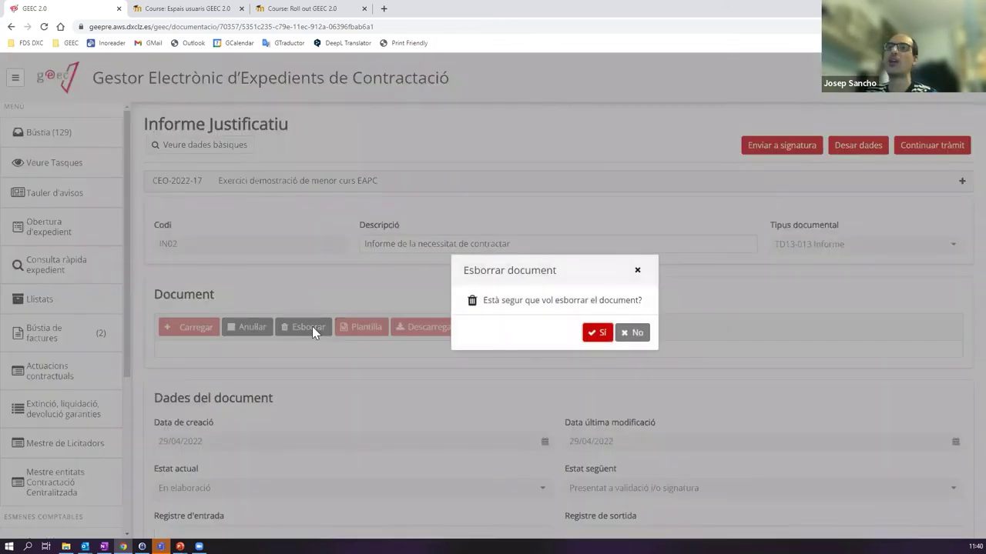
pyautogui.click(638, 270)
pyautogui.scroll(-5, 336, 315)
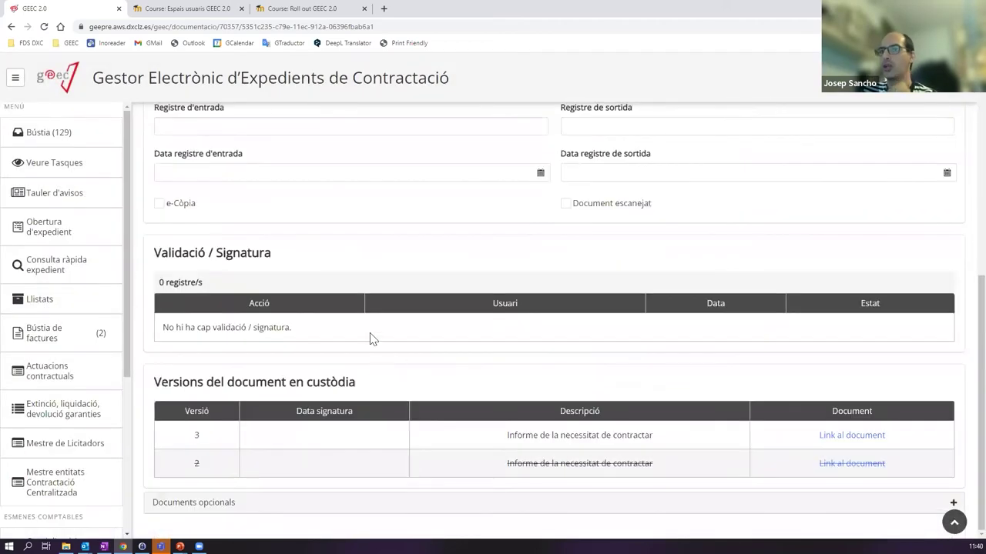
pyautogui.scroll(5, 354, 308)
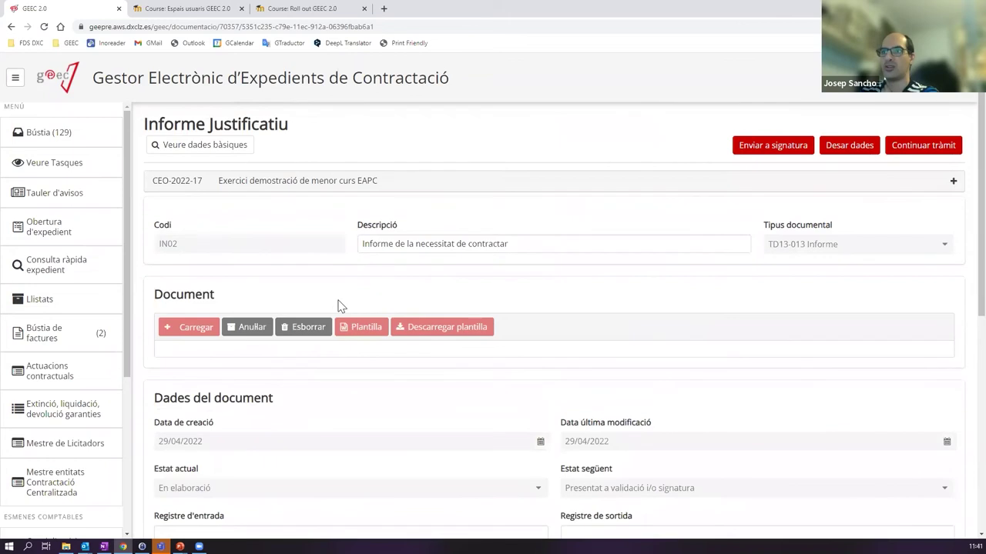
pyautogui.click(308, 331)
pyautogui.click(590, 335)
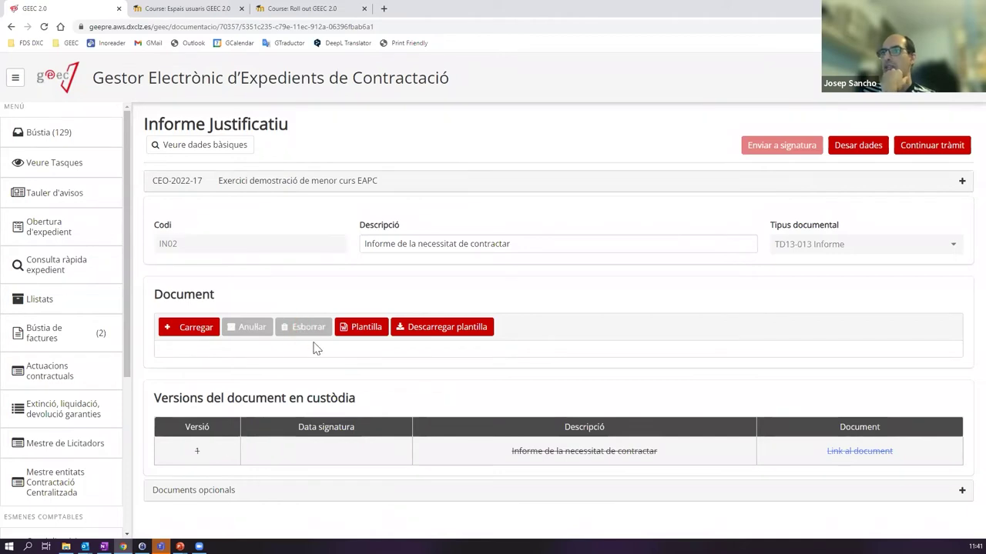
# - Upload Informe justificatiu_signat.pdf as the report document
pyautogui.click(197, 330)
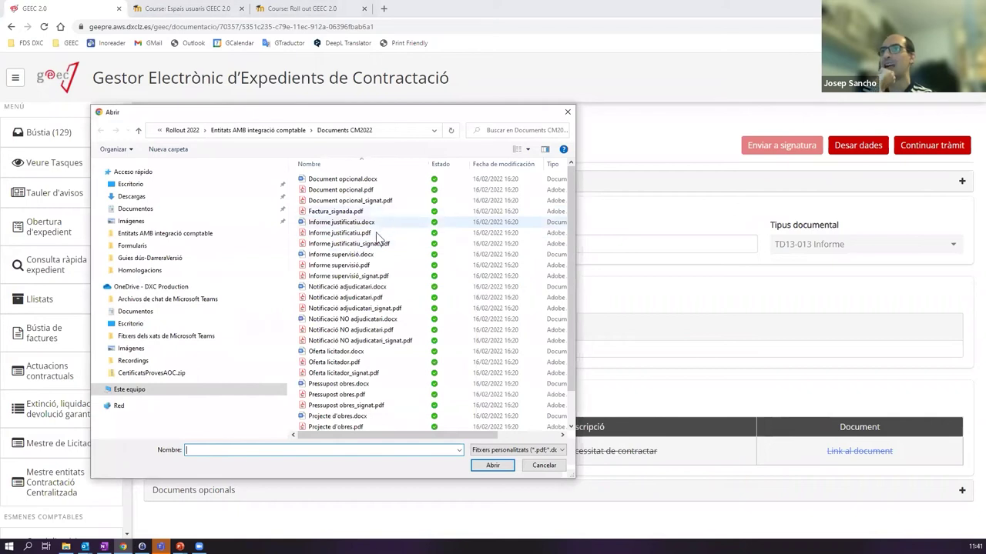
pyautogui.click(383, 243)
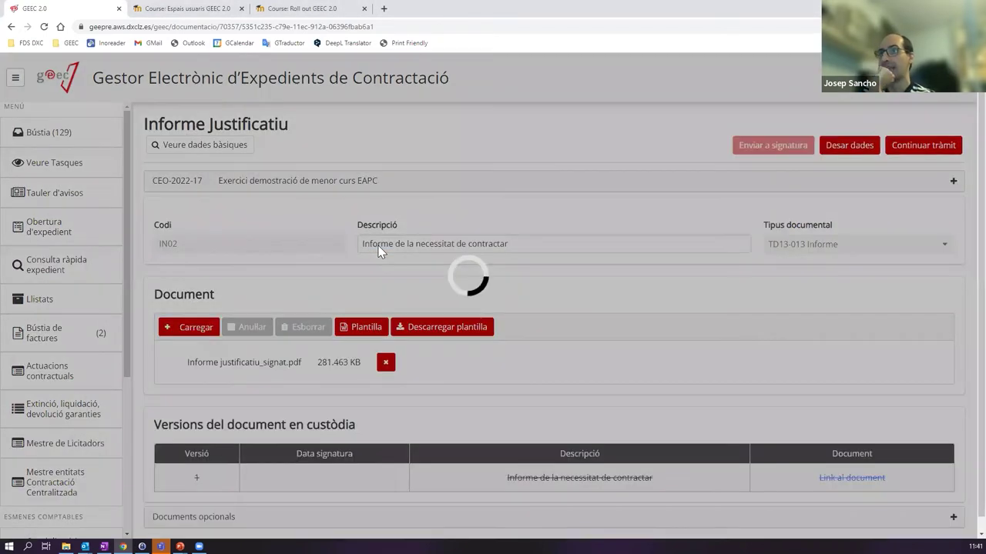
pyautogui.scroll(-4, 628, 255)
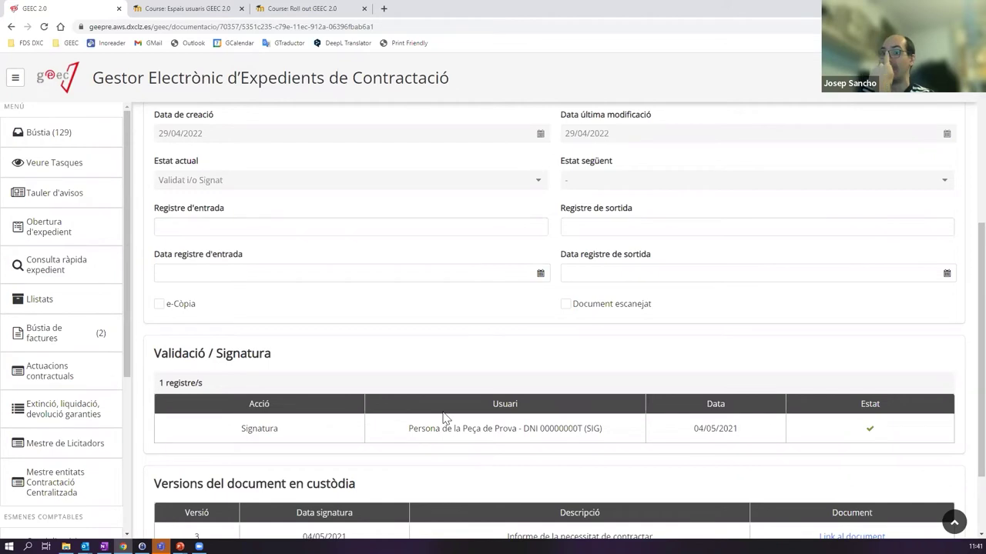
# - Check the Validació / Signatura record for signed version 3 dated 04/05/2021
pyautogui.moveTo(242, 432); pyautogui.dragTo(801, 435)
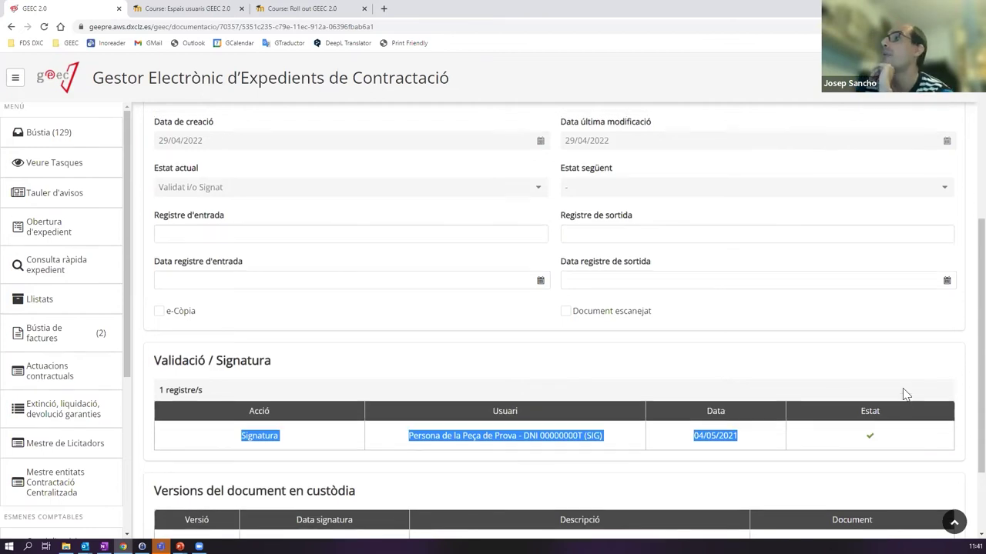
pyautogui.scroll(4, 878, 100)
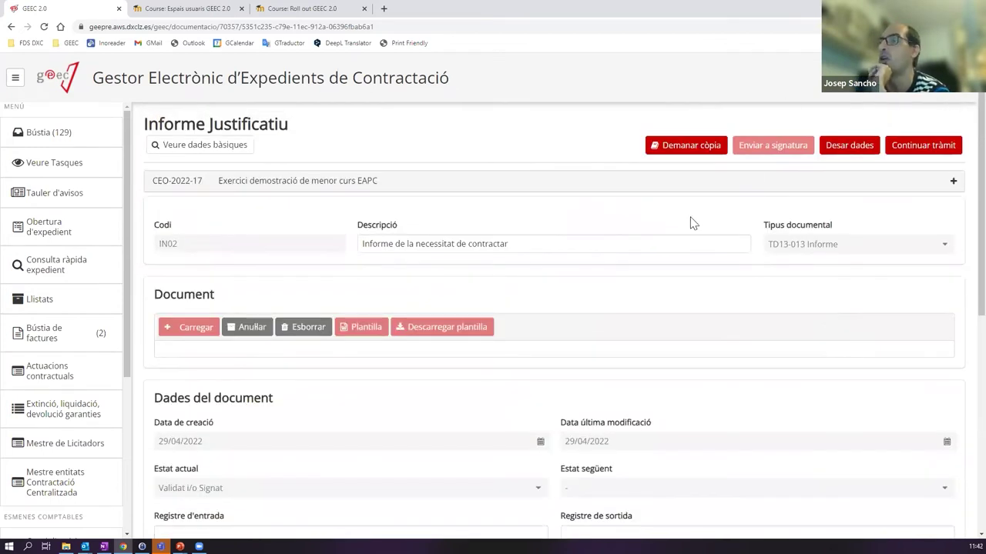
pyautogui.scroll(-3, 724, 200)
pyautogui.scroll(-3, 662, 250)
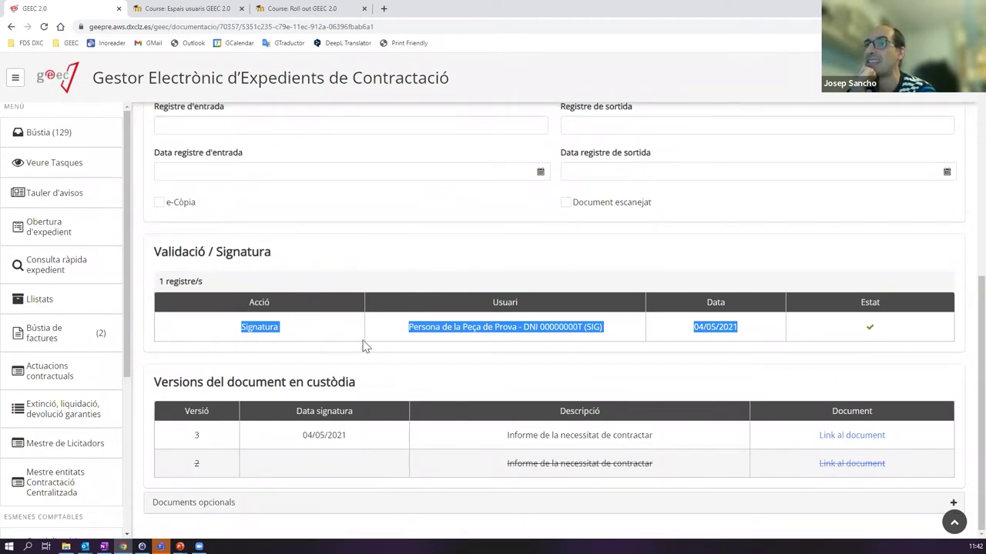
pyautogui.scroll(5, 466, 337)
pyautogui.scroll(-5, 562, 301)
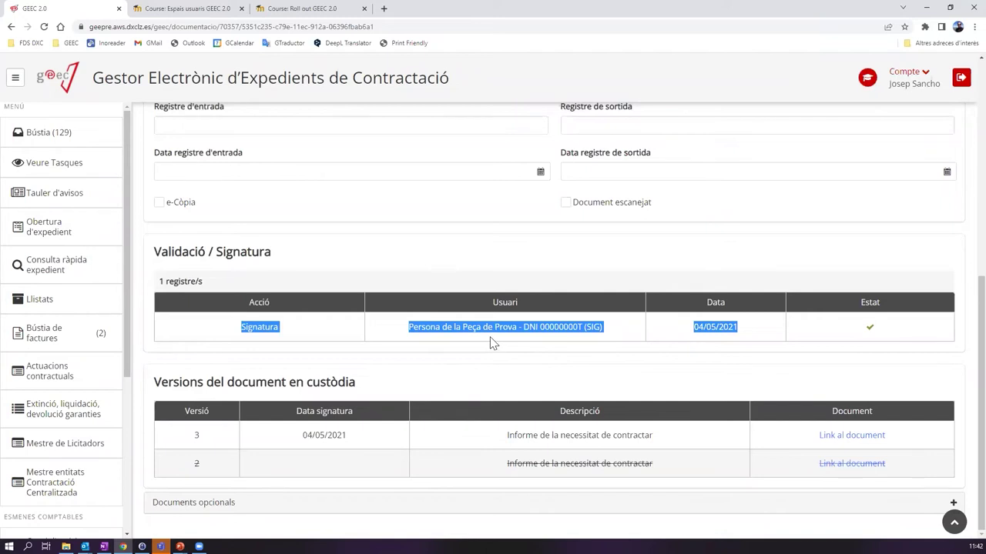
pyautogui.scroll(5, 493, 343)
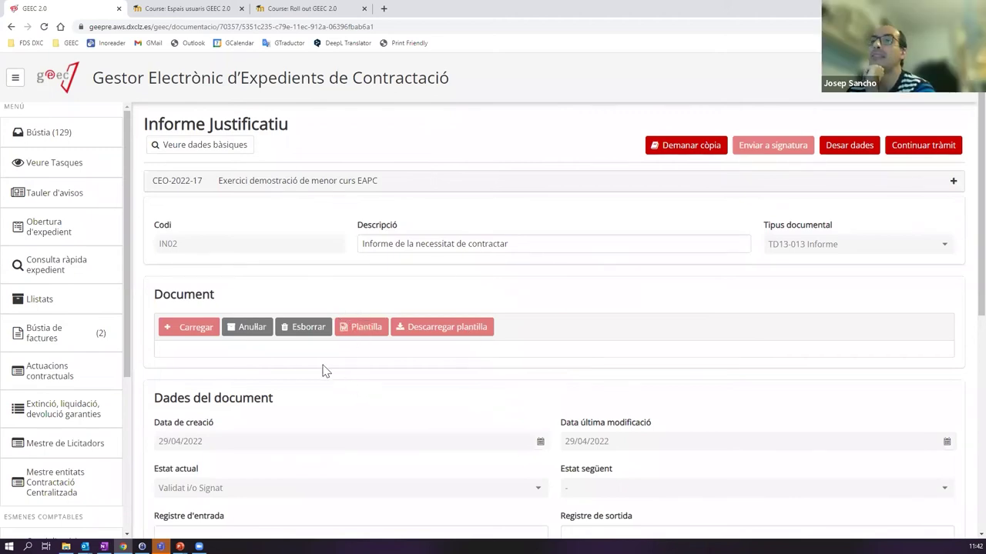
# - Confirm deletion of the signed report, then launch the Plantilla template in Word via Obre Word
pyautogui.click(302, 328)
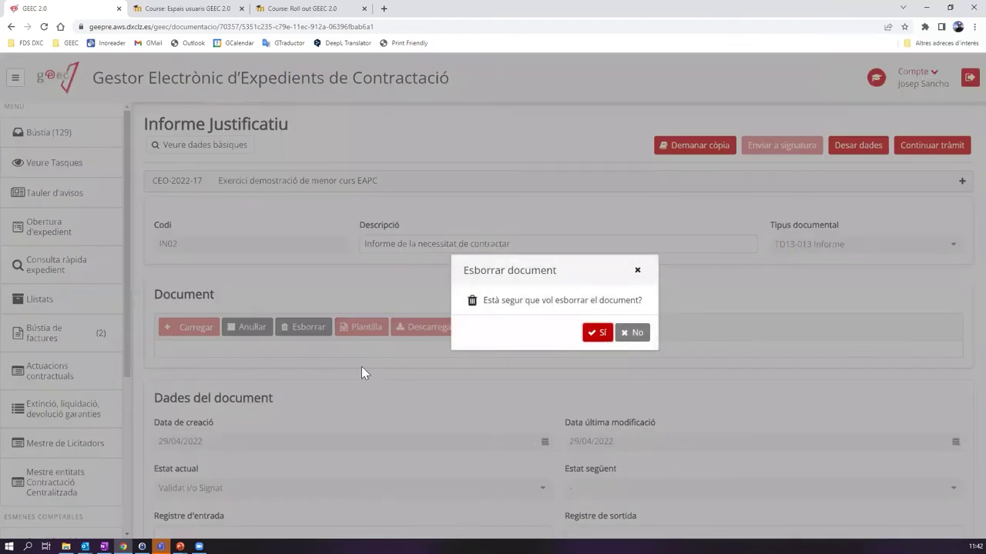
pyautogui.click(600, 333)
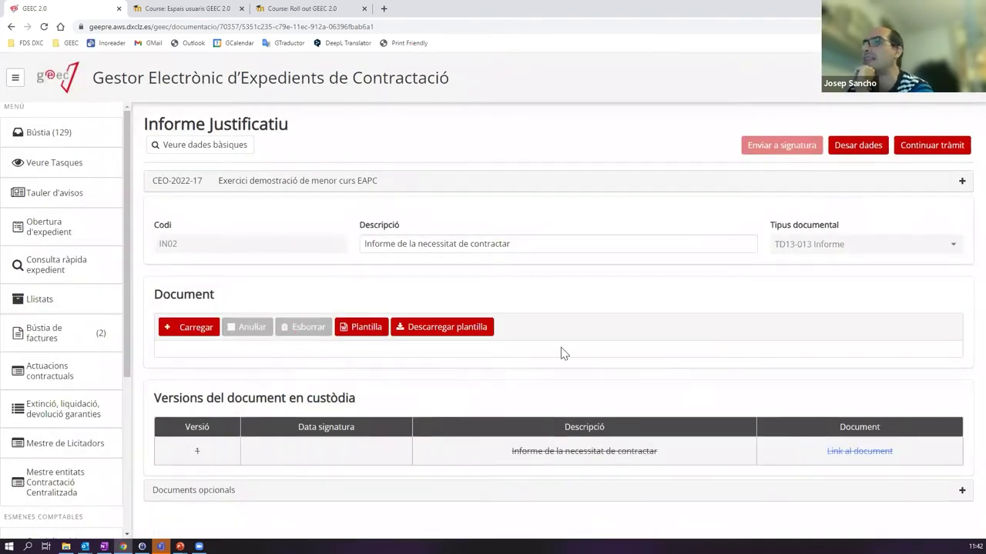
pyautogui.click(359, 330)
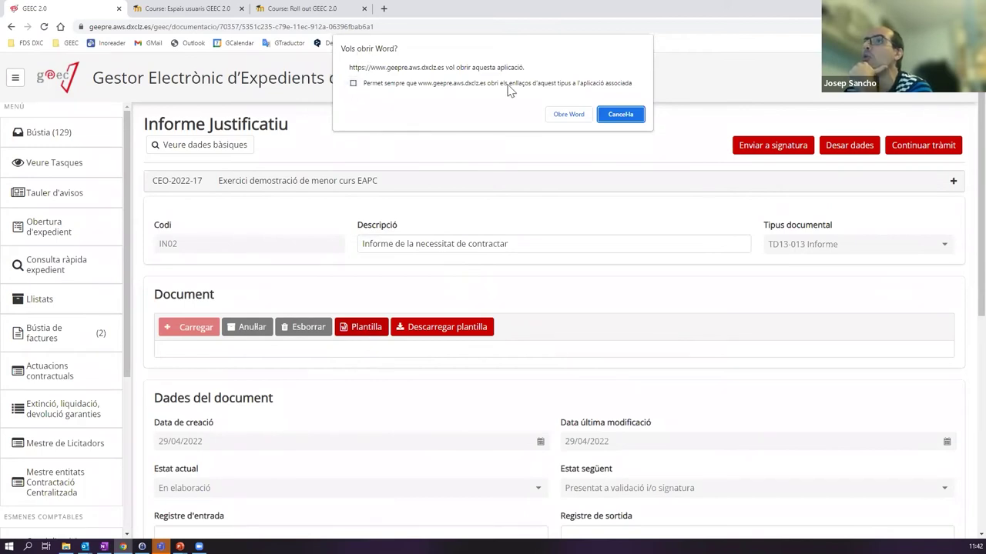
pyautogui.click(562, 117)
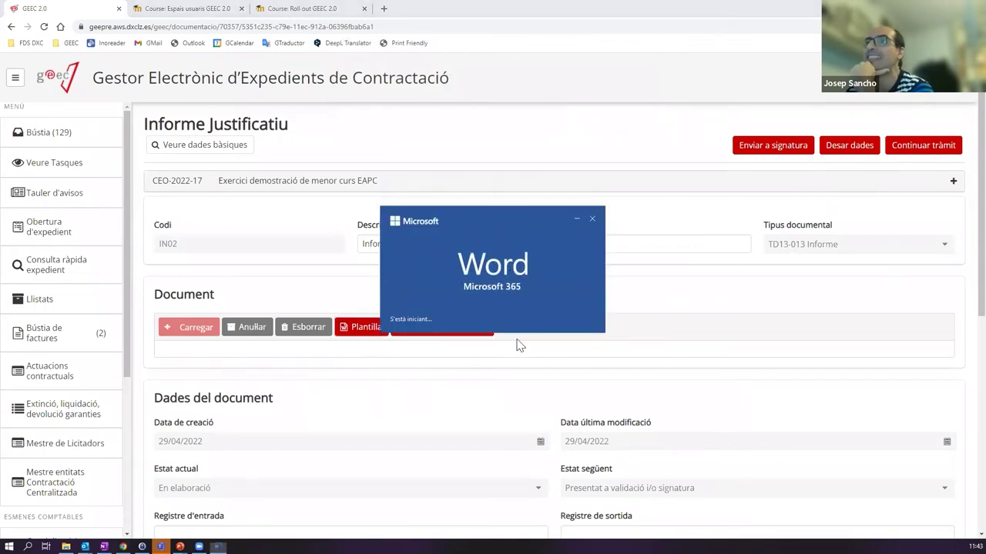
# - Change the first template heading to 'Justificació de xxxxx', close Word, and download IN02 (1).docx
pyautogui.scroll(-5, 534, 257)
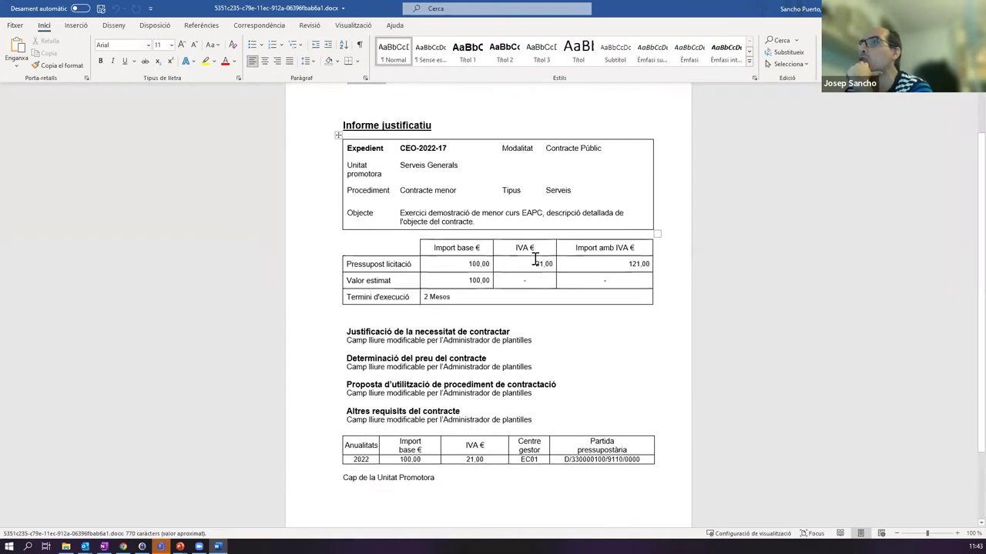
pyautogui.scroll(5, 514, 207)
pyautogui.scroll(-4, 540, 267)
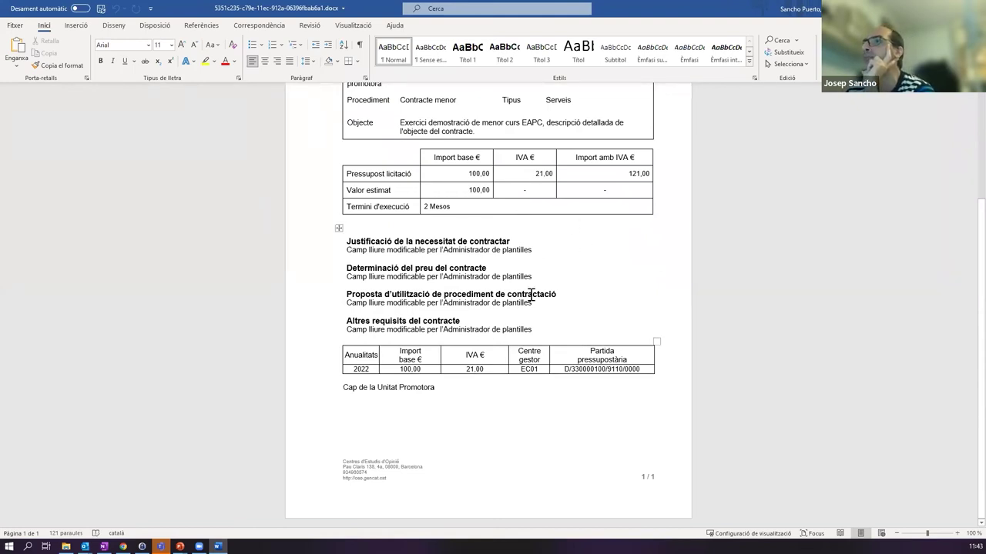
pyautogui.scroll(4, 532, 294)
pyautogui.scroll(-4, 537, 368)
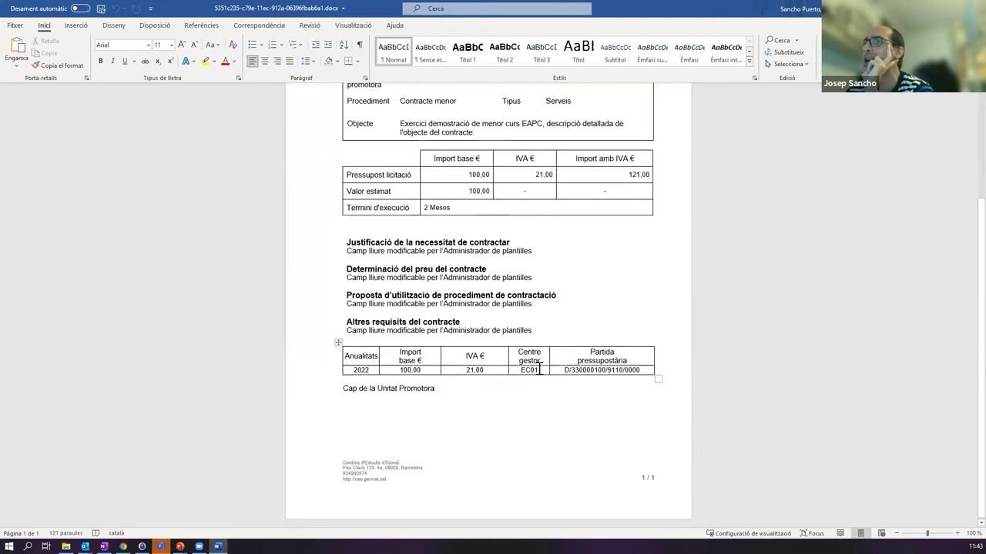
pyautogui.scroll(3, 515, 304)
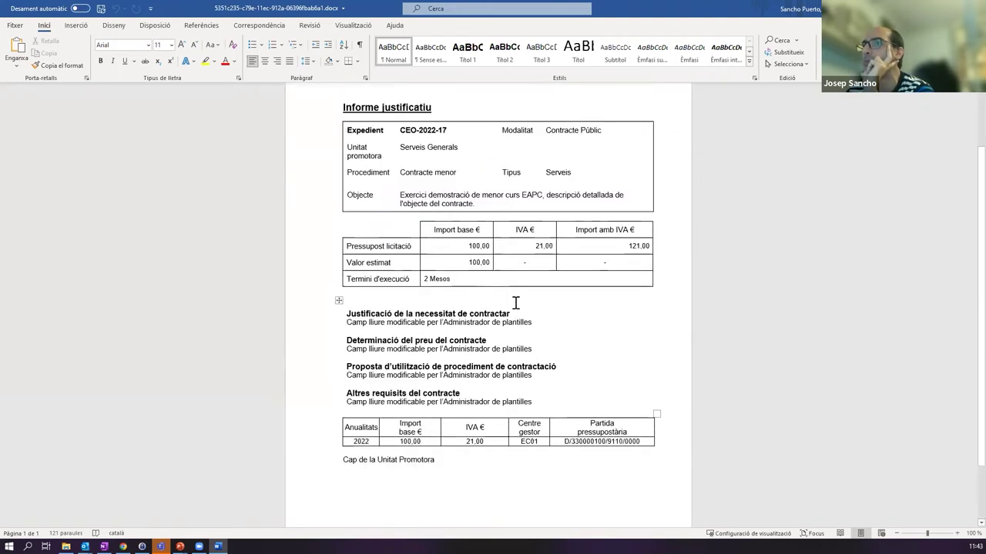
pyautogui.moveTo(531, 349); pyautogui.dragTo(406, 339)
pyautogui.write('xxxxx')
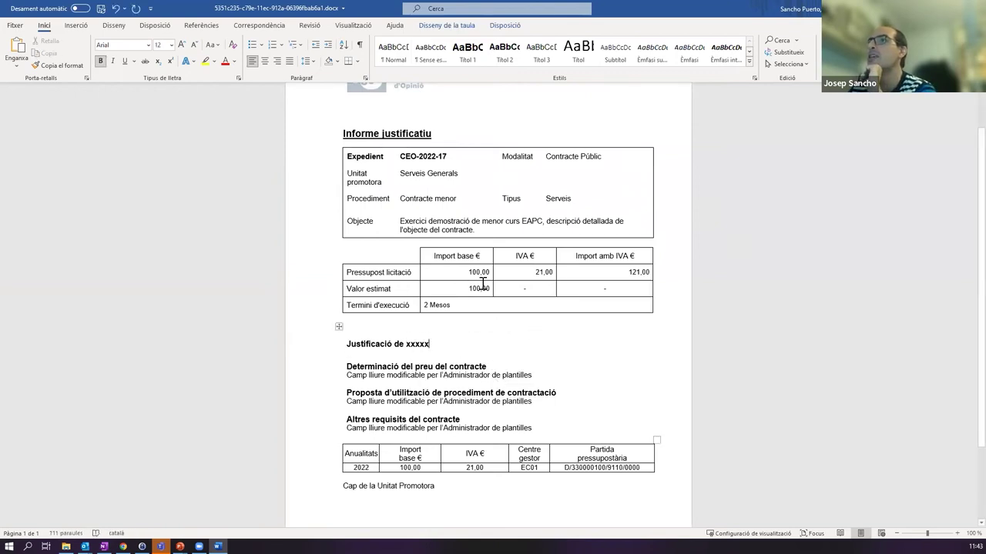
pyautogui.scroll(2, 482, 285)
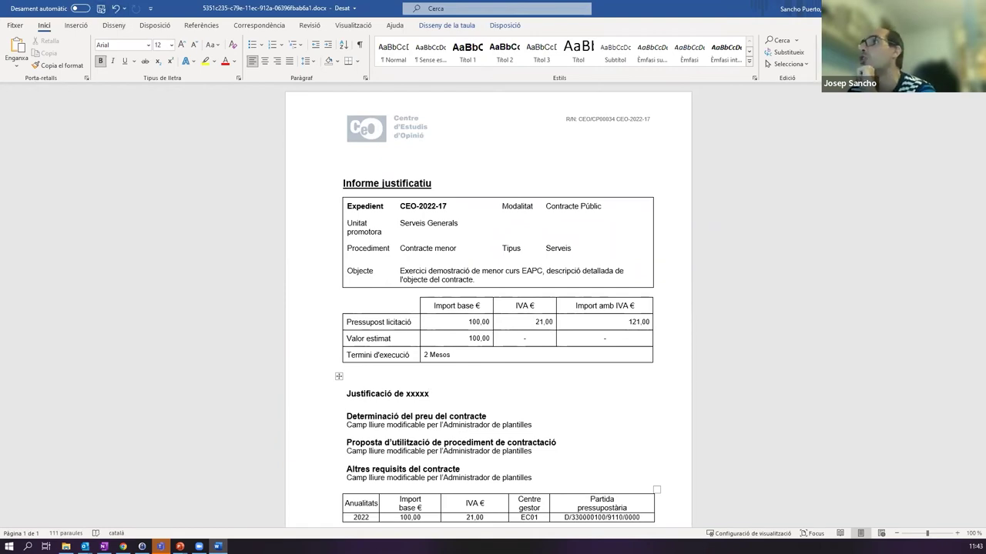
pyautogui.click(968, 8)
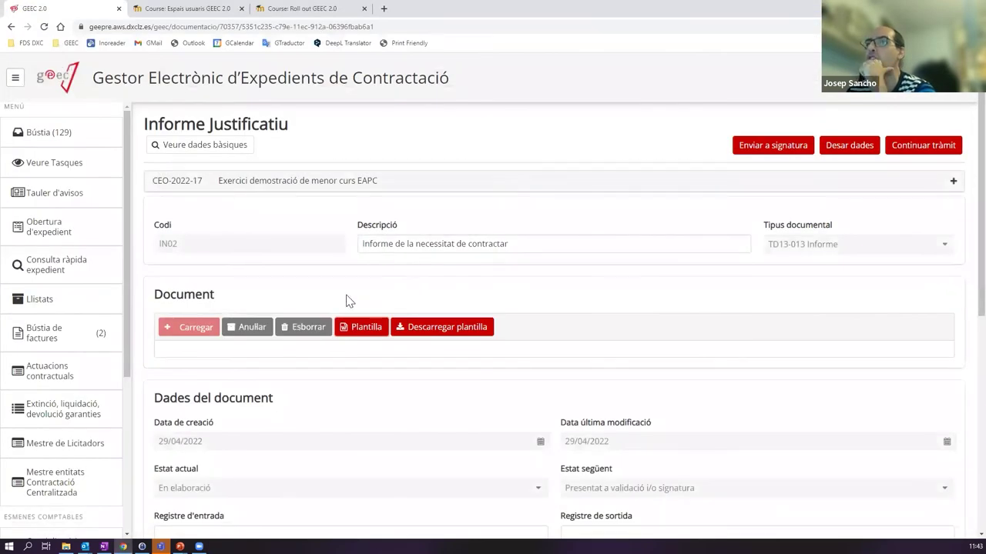
pyautogui.click(449, 328)
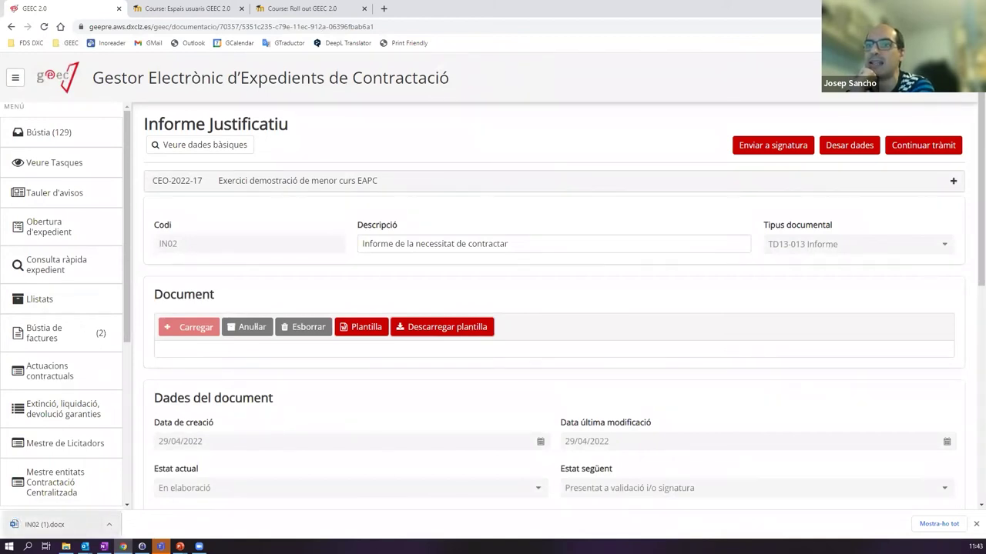
# - In IN02 (1).docx, replace 'Cap de la Unitat Promotora' with 'President', save, and close Word
pyautogui.click(50, 529)
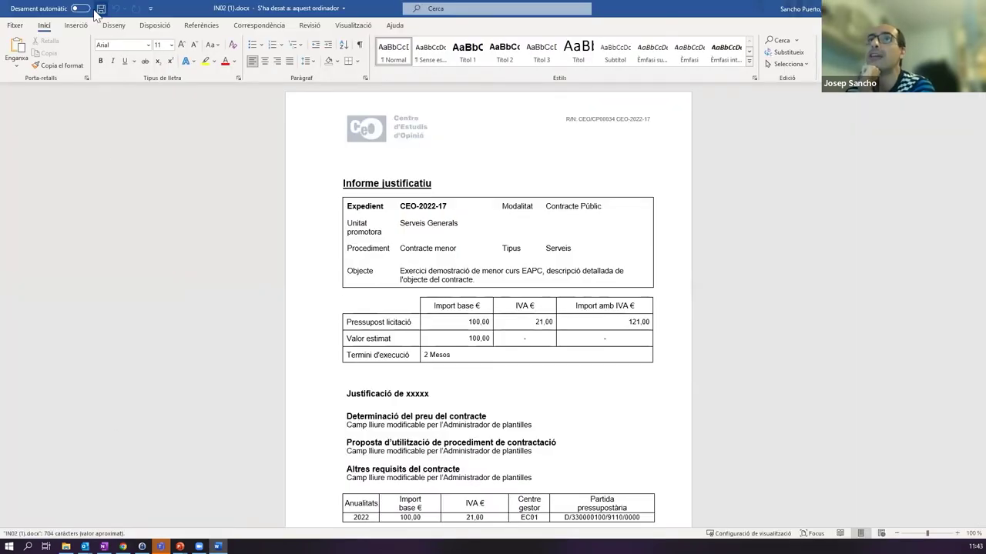
pyautogui.scroll(-4, 370, 370)
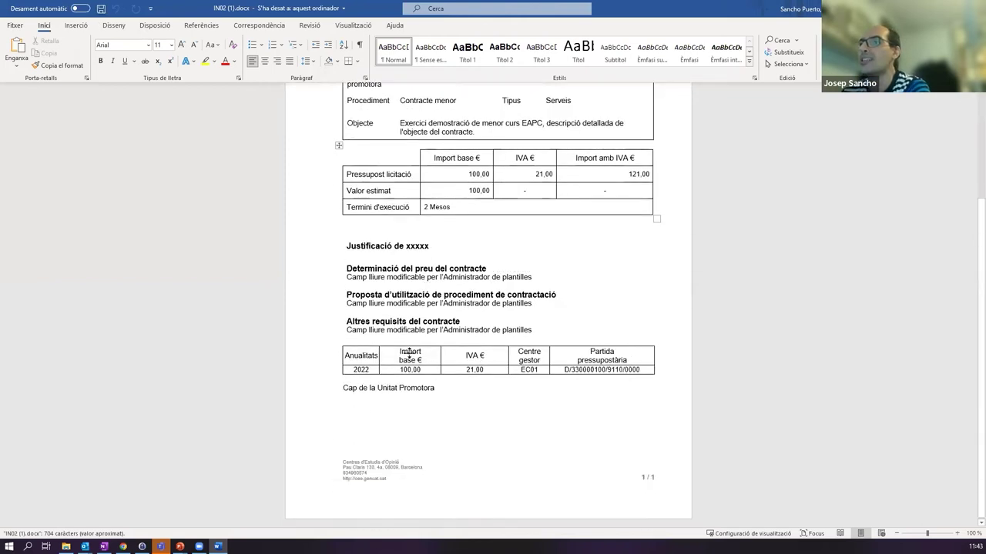
pyautogui.moveTo(343, 388); pyautogui.dragTo(448, 389)
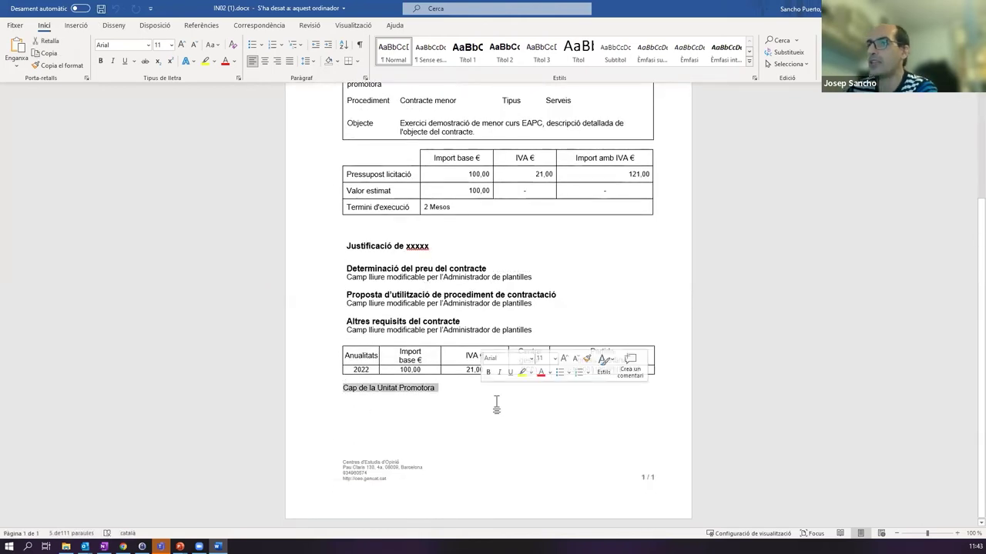
pyautogui.write('President')
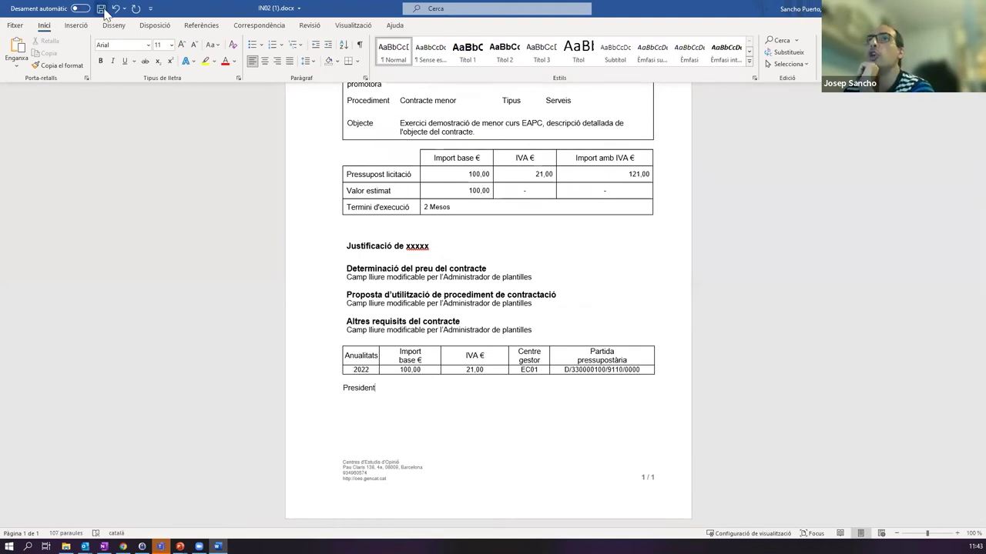
pyautogui.click(101, 8)
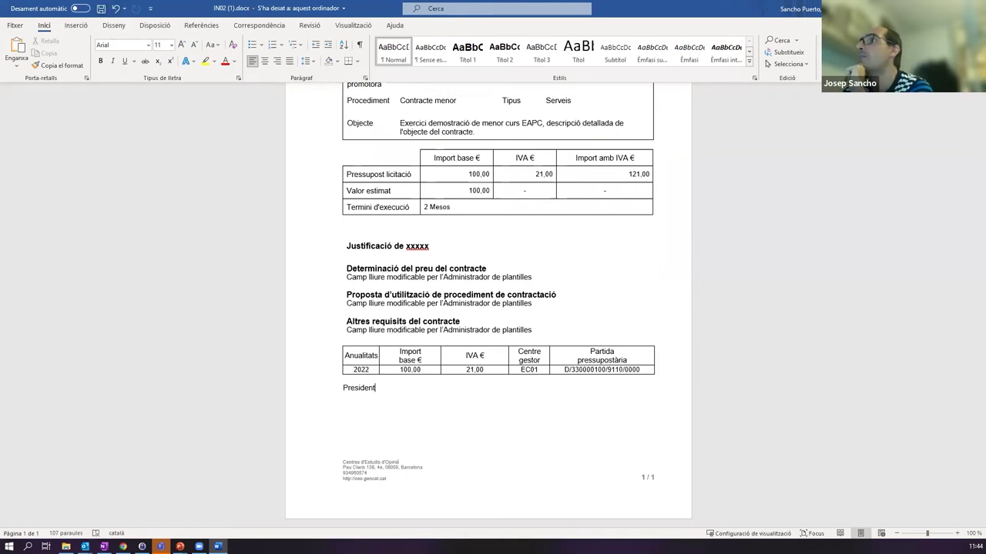
pyautogui.hotkey('alt', 'F4')
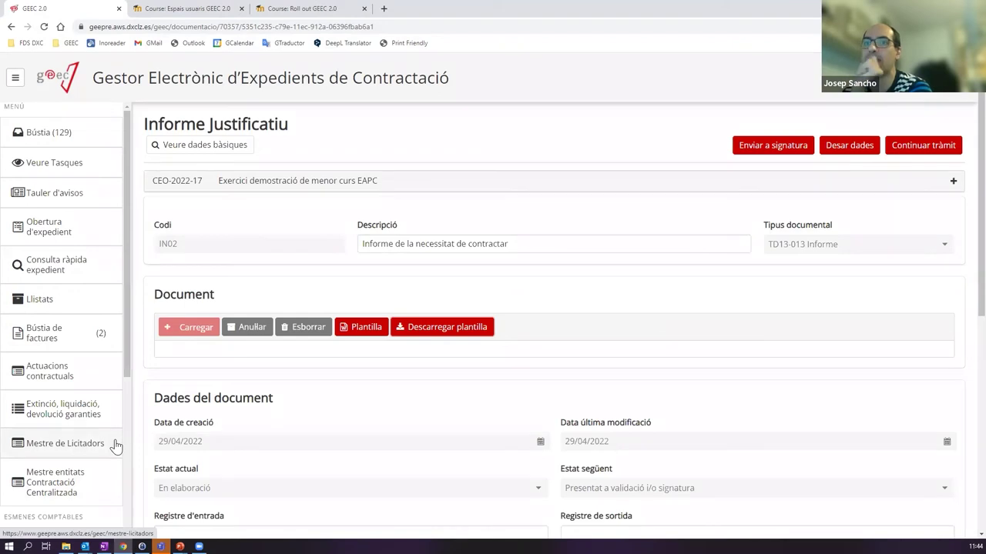
pyautogui.click(308, 327)
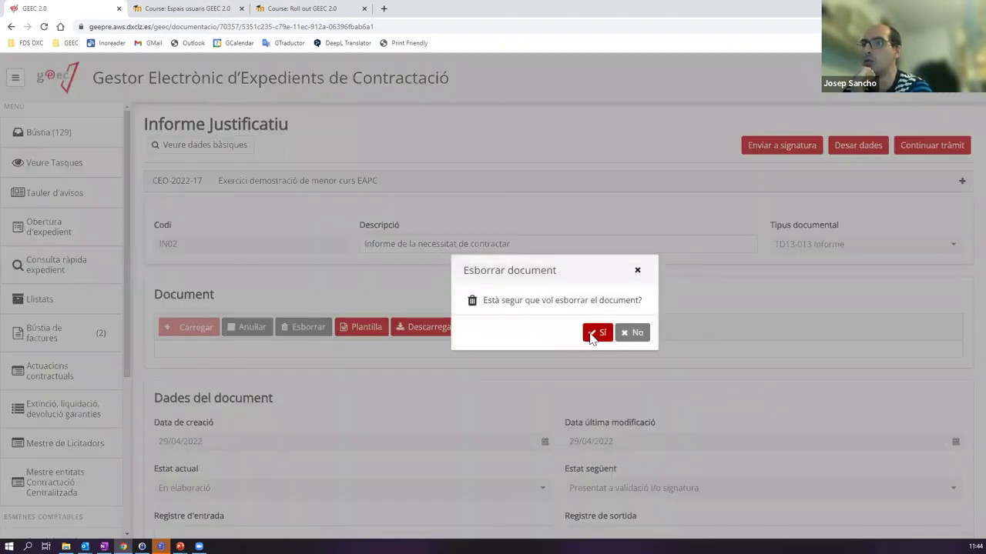
pyautogui.click(597, 333)
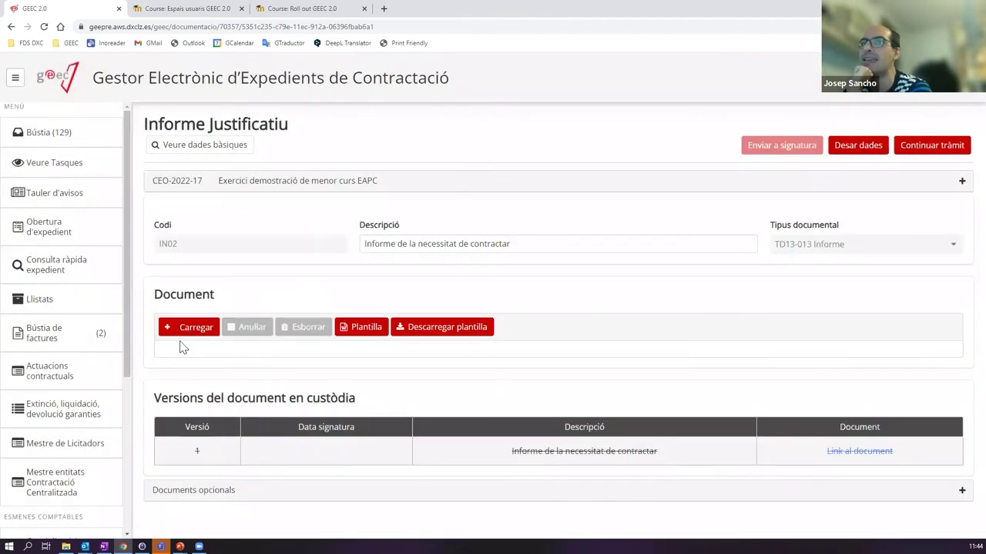
pyautogui.click(191, 326)
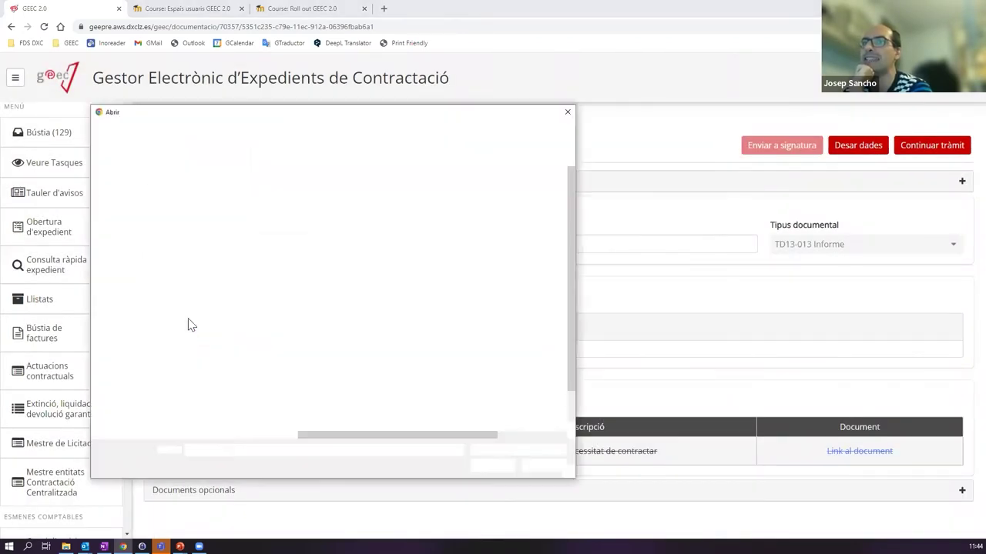
pyautogui.click(131, 196)
pyautogui.click(336, 196)
pyautogui.doubleClick(327, 197)
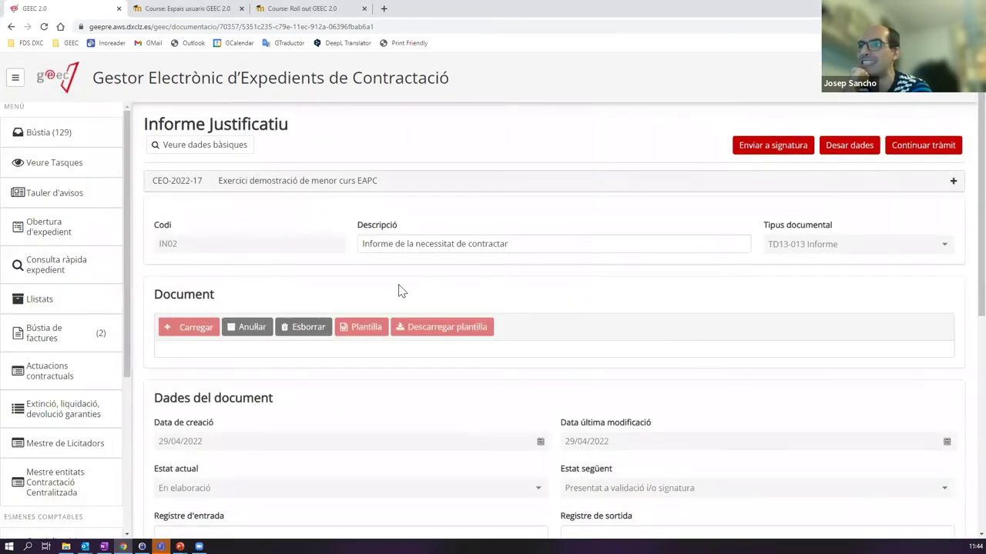
pyautogui.scroll(-5, 361, 304)
pyautogui.scroll(5, 370, 304)
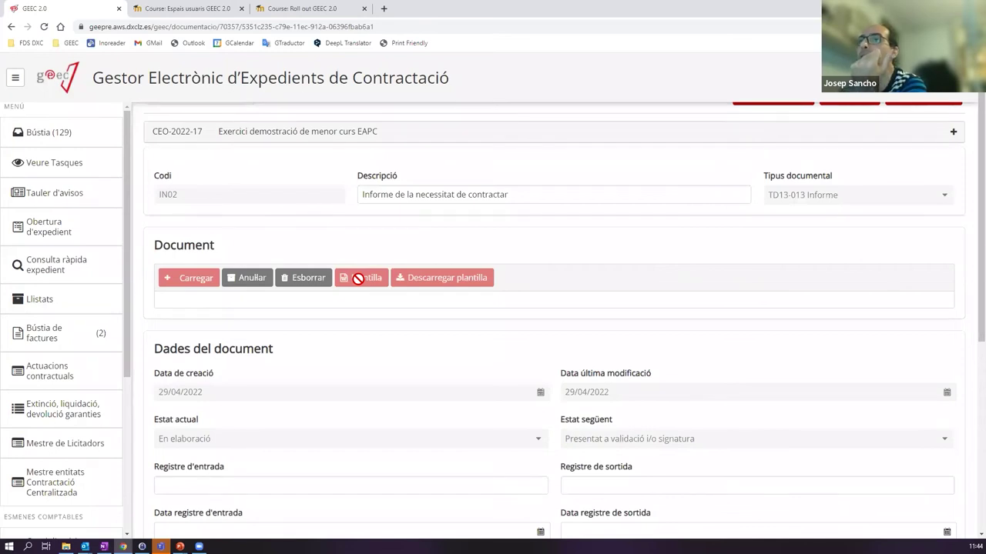
pyautogui.scroll(1, 365, 250)
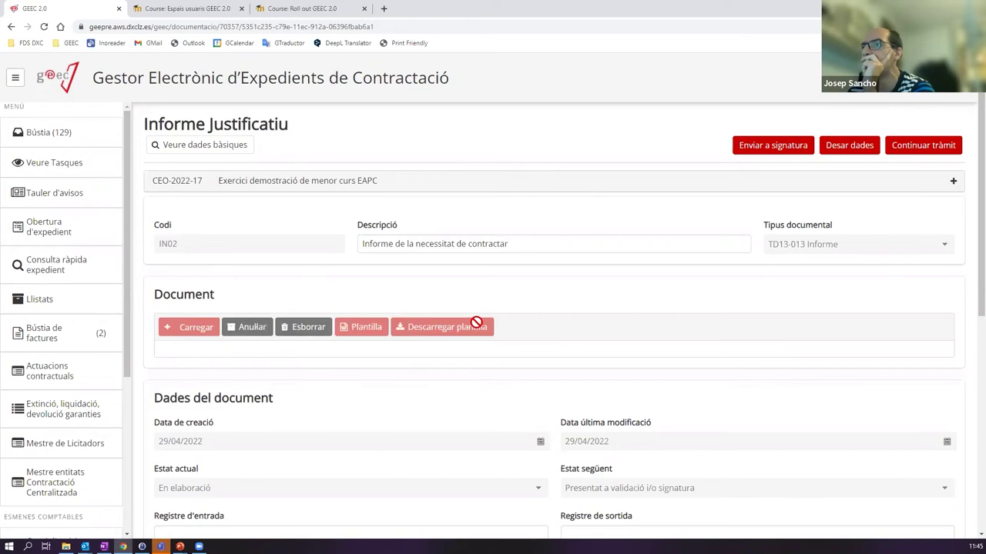
pyautogui.scroll(-5, 473, 323)
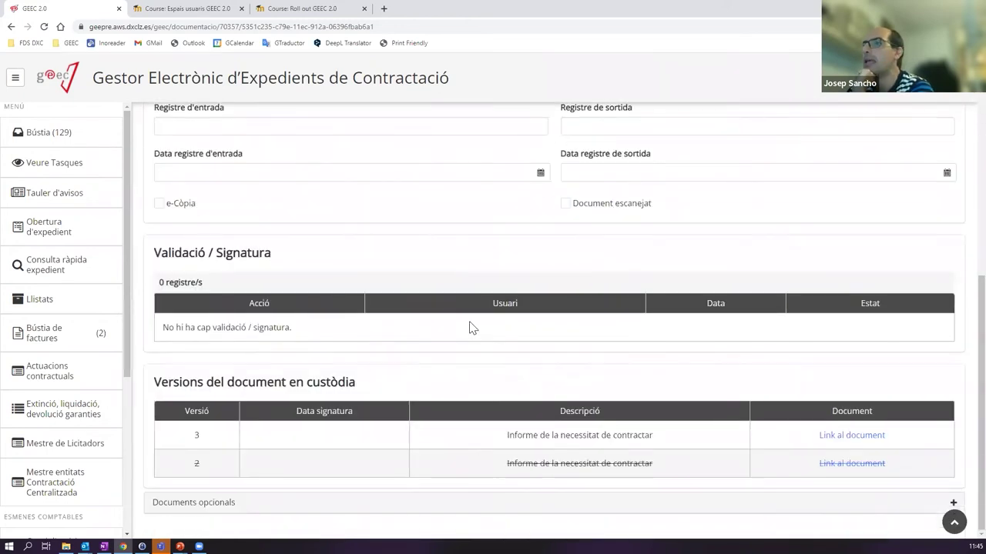
pyautogui.scroll(2, 431, 298)
pyautogui.scroll(2, 305, 242)
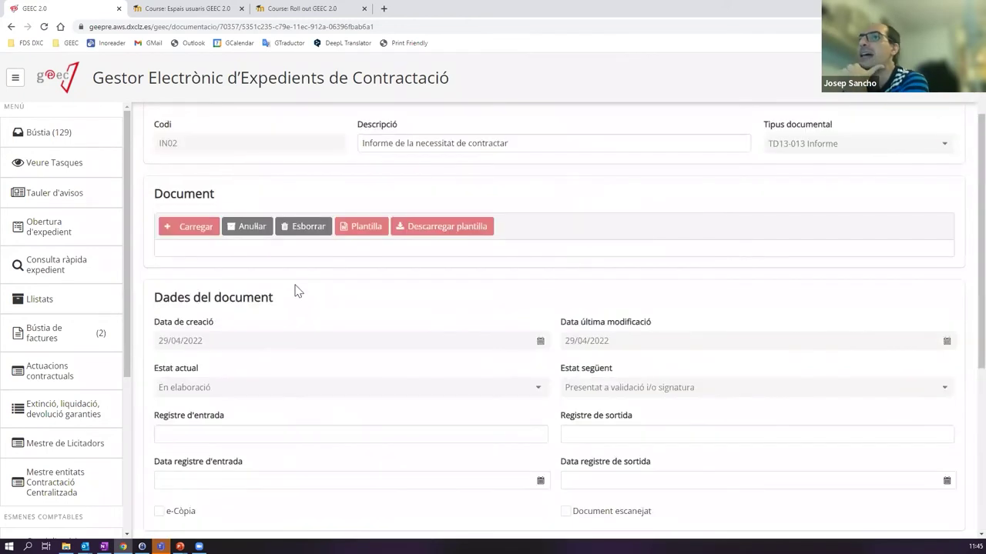
pyautogui.scroll(-1, 231, 315)
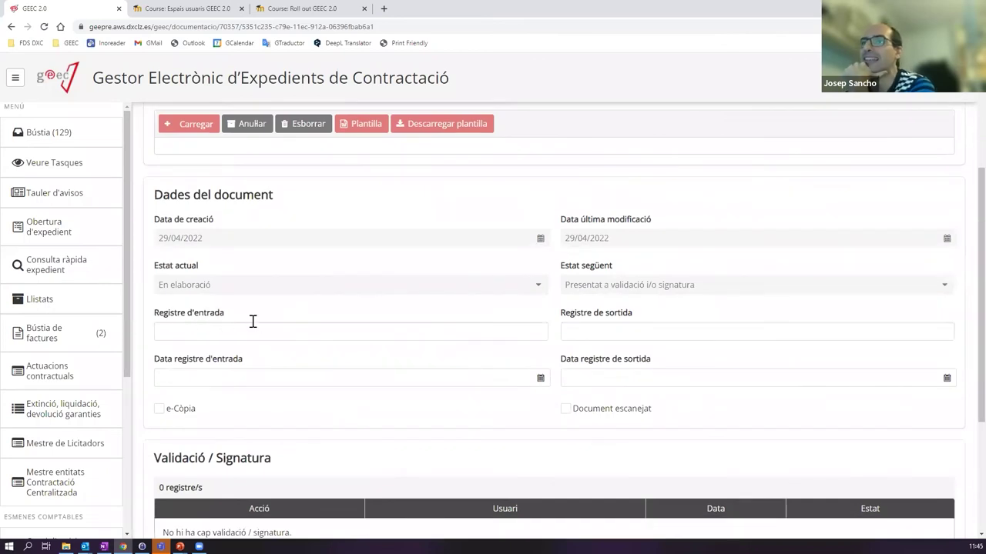
pyautogui.click(205, 331)
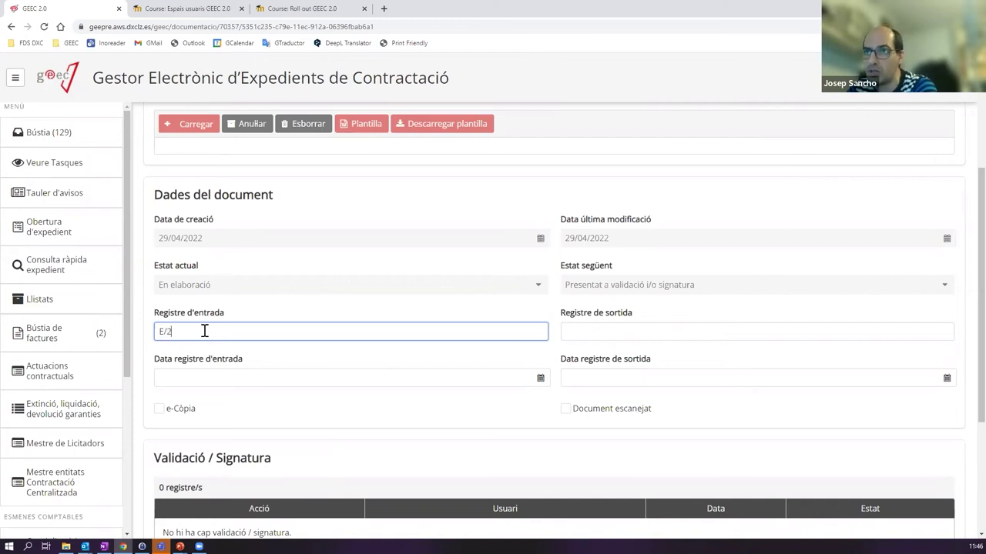
pyautogui.write('22/432')
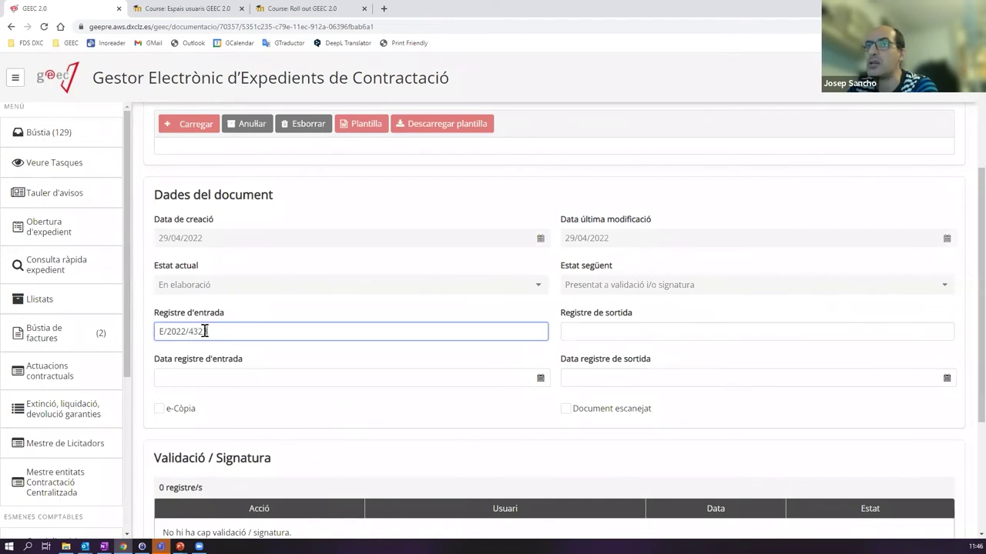
pyautogui.write('3')
pyautogui.click(224, 385)
pyautogui.click(243, 507)
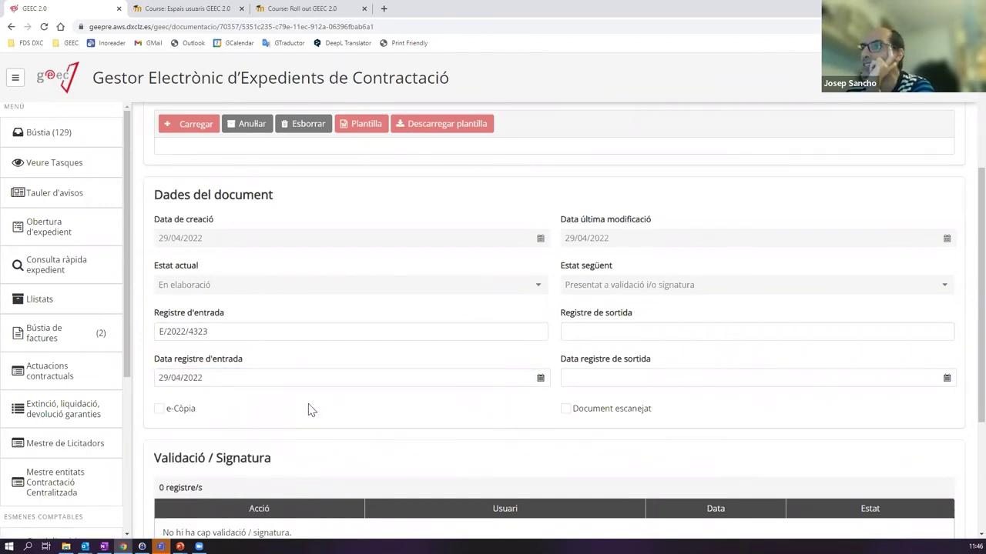
pyautogui.click(565, 409)
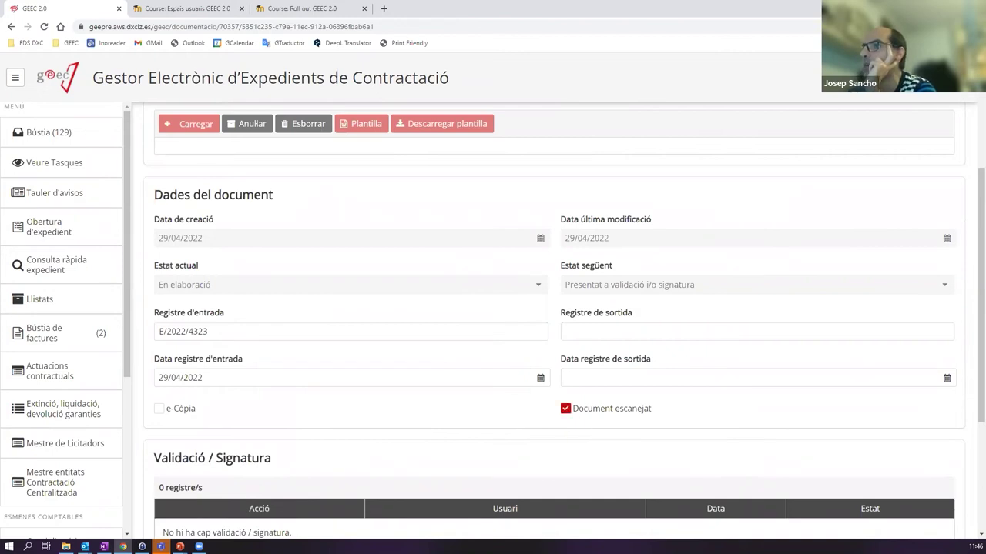
pyautogui.click(566, 409)
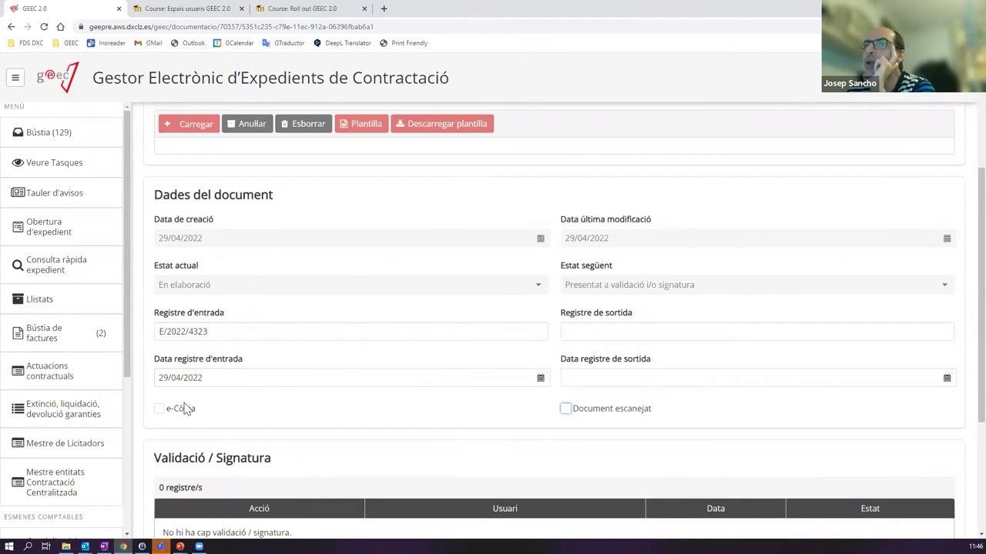
pyautogui.click(159, 410)
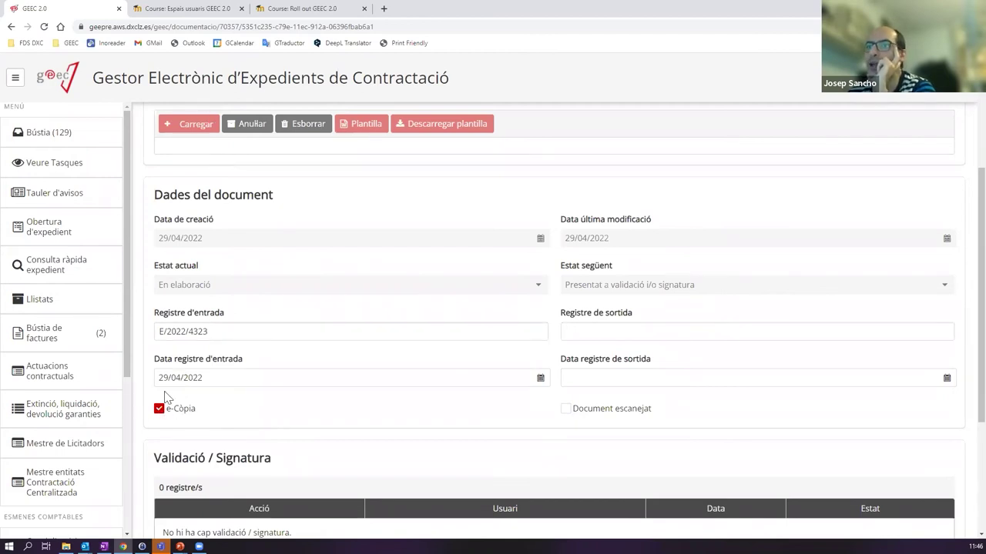
pyautogui.click(575, 417)
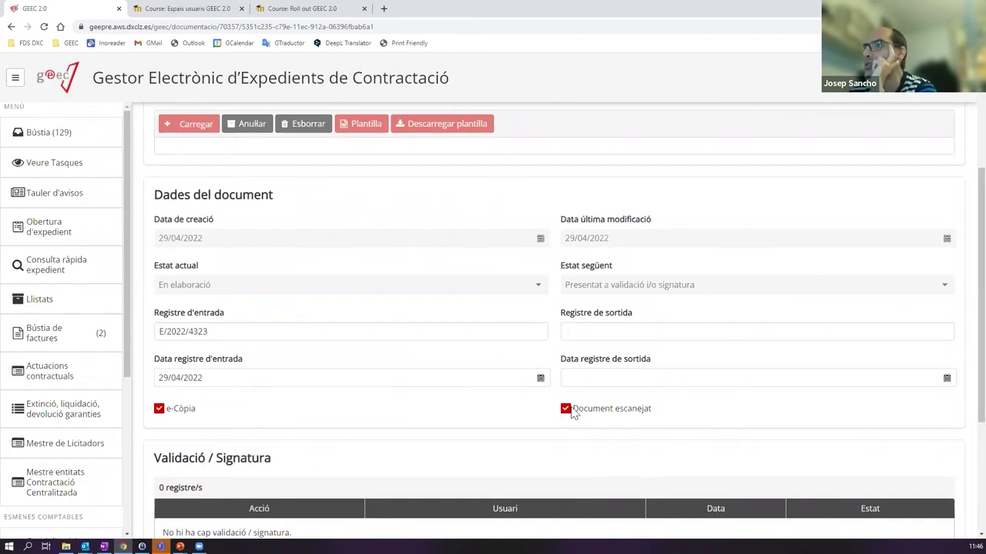
pyautogui.click(159, 409)
pyautogui.click(565, 409)
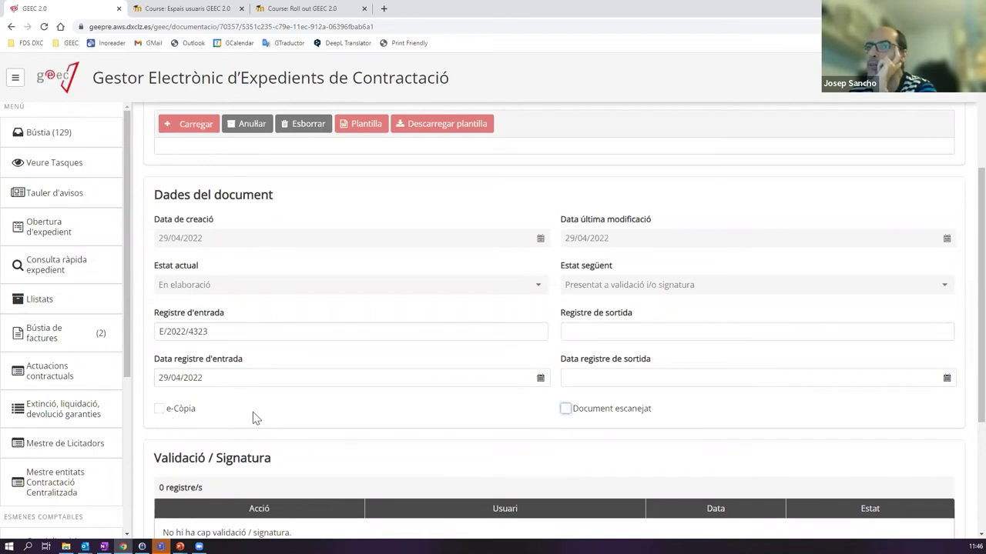
pyautogui.click(160, 408)
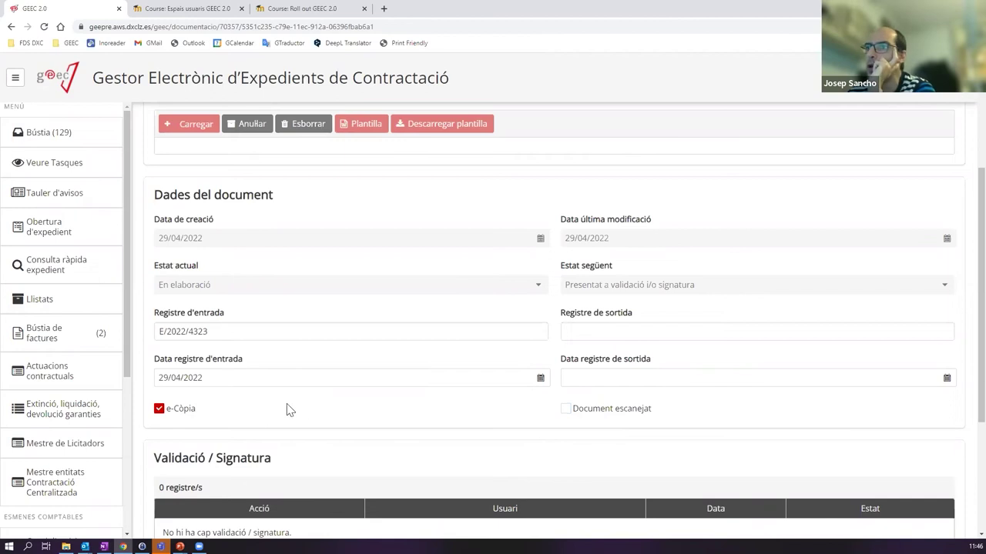
pyautogui.click(566, 410)
pyautogui.click(613, 338)
pyautogui.moveTo(262, 332); pyautogui.dragTo(125, 330)
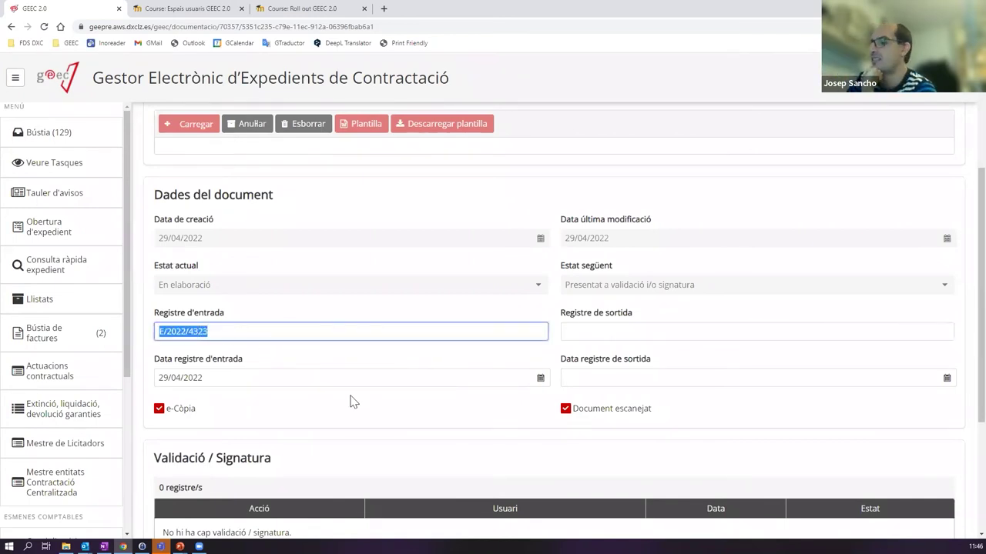
pyautogui.press('Delete')
pyautogui.moveTo(227, 377); pyautogui.dragTo(55, 360)
pyautogui.press('Delete')
pyautogui.click(624, 330)
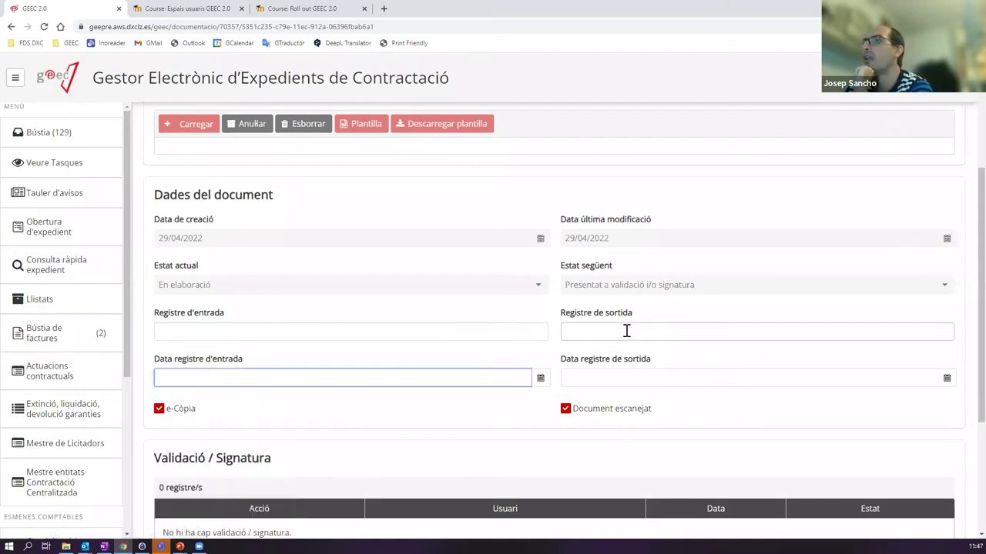
pyautogui.click(632, 373)
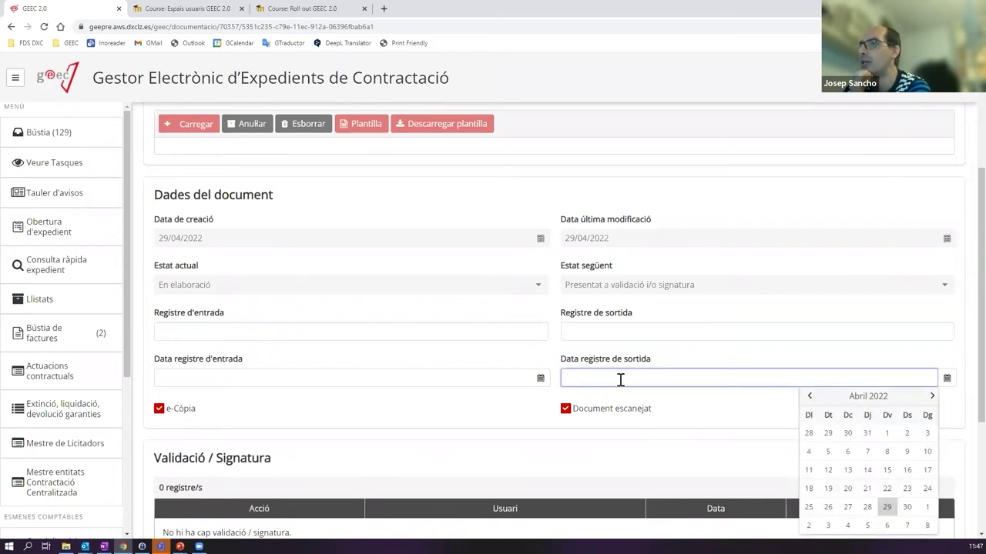
pyautogui.click(600, 398)
pyautogui.click(159, 409)
pyautogui.click(565, 409)
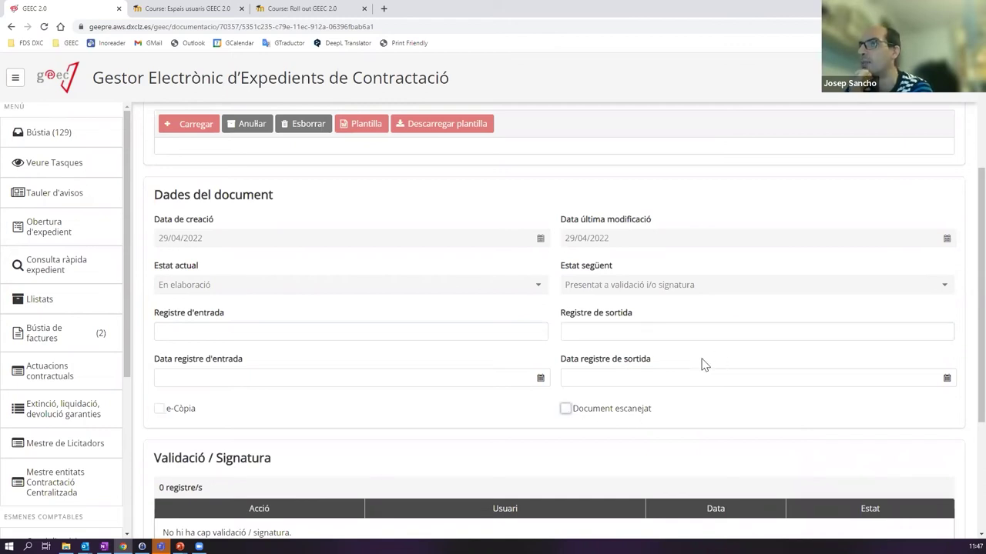
pyautogui.scroll(-3, 700, 363)
pyautogui.scroll(3, 700, 360)
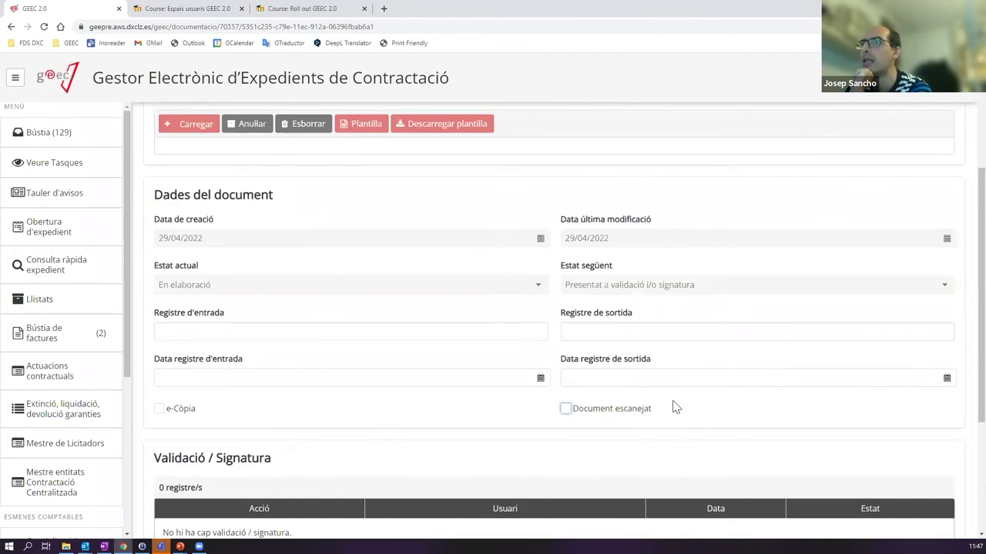
pyautogui.scroll(-1, 670, 407)
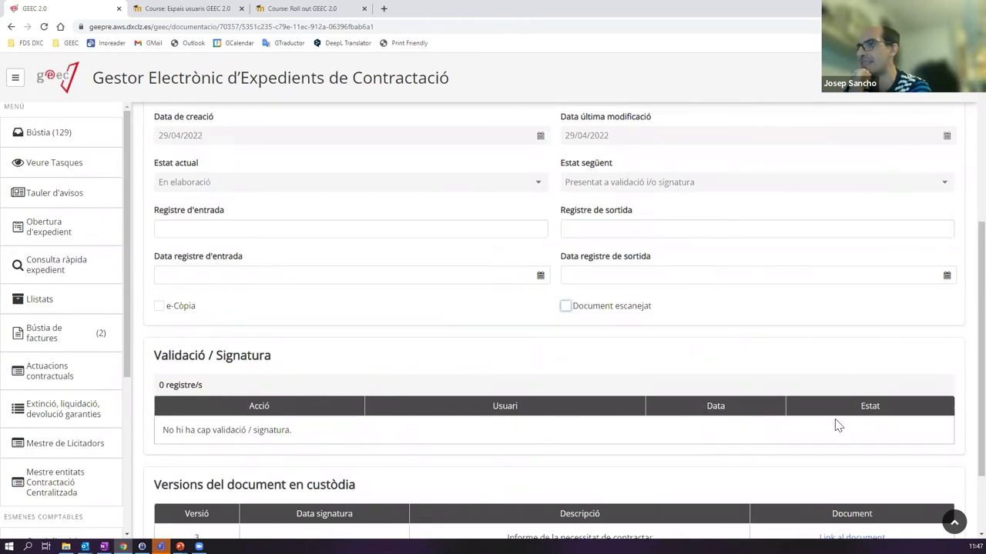
pyautogui.scroll(3, 837, 266)
pyautogui.scroll(-3, 775, 203)
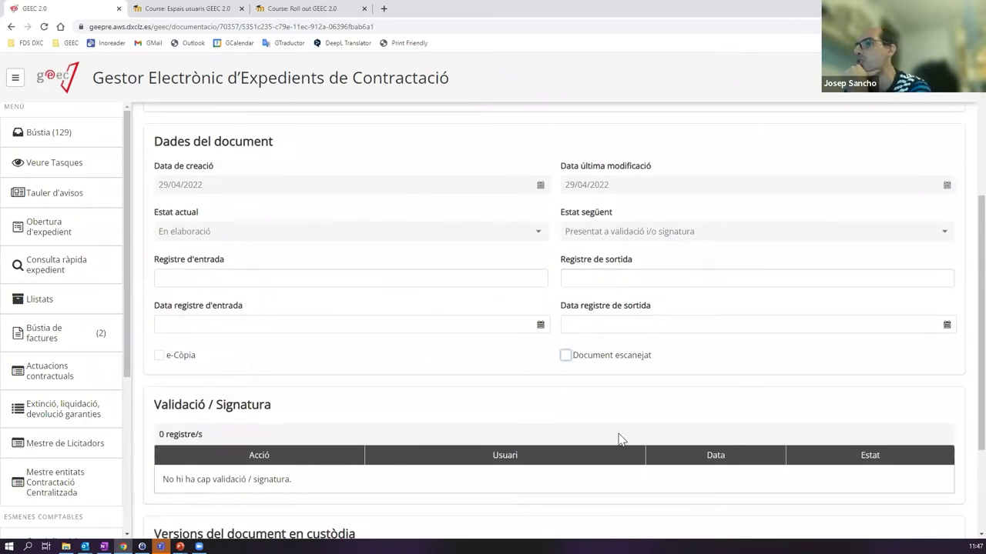
pyautogui.scroll(-2, 620, 380)
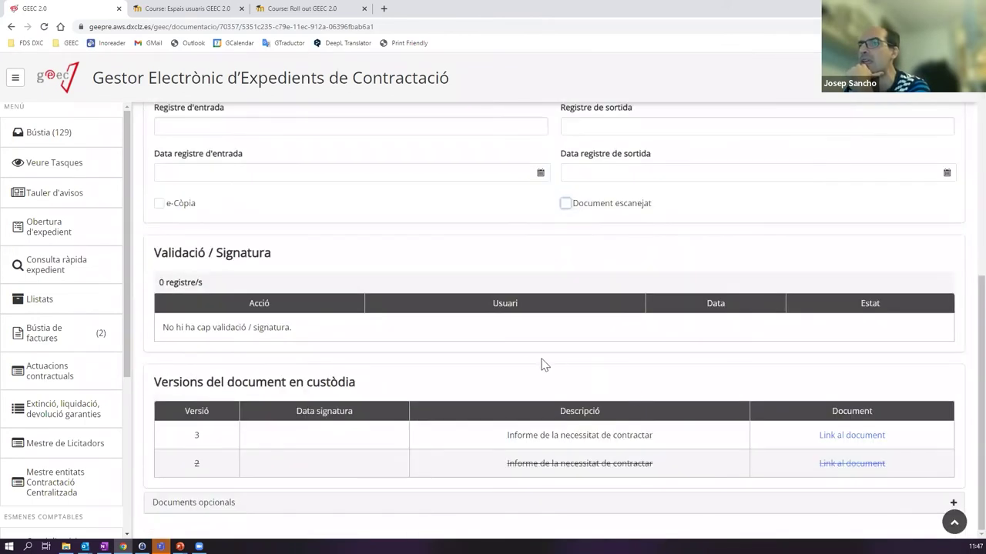
pyautogui.scroll(3, 615, 420)
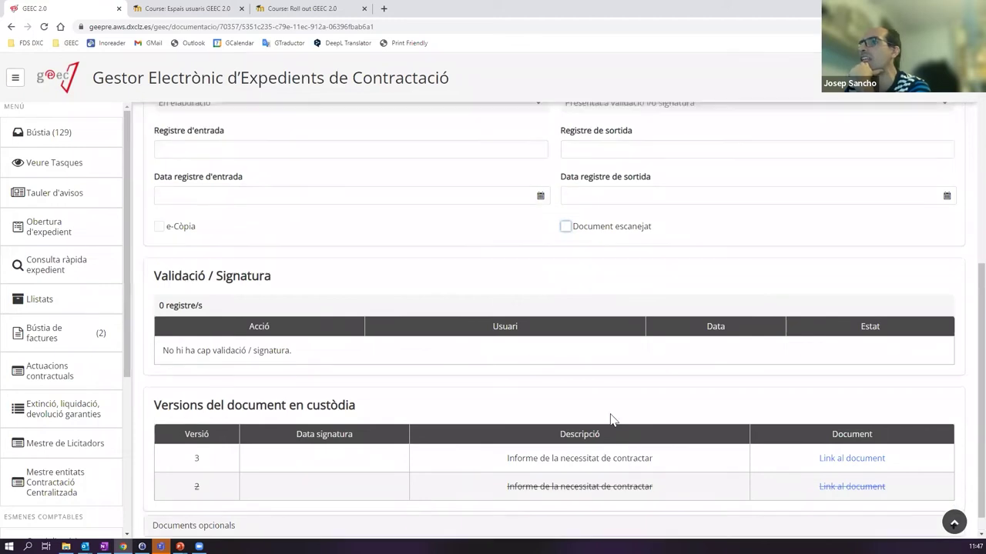
pyautogui.scroll(2, 632, 420)
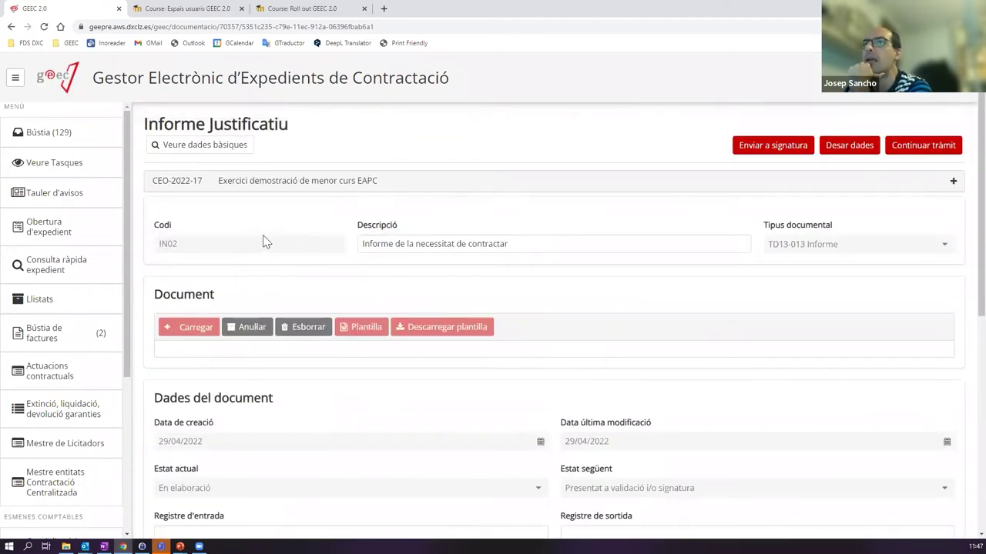
# - Delete the unsigned document and upload Informe justificatiu_signat.pdf from Documents CM2022
pyautogui.click(308, 330)
pyautogui.click(594, 333)
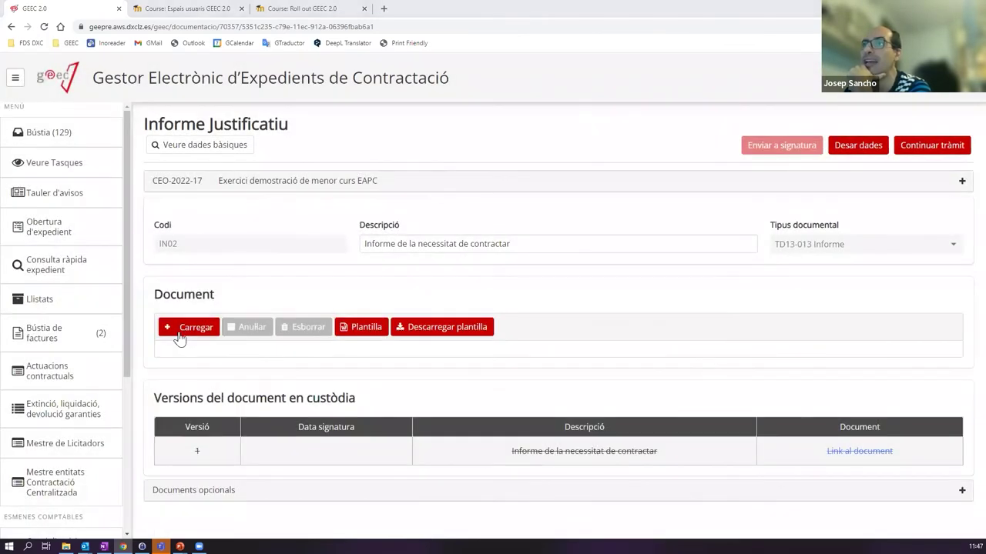
pyautogui.click(178, 337)
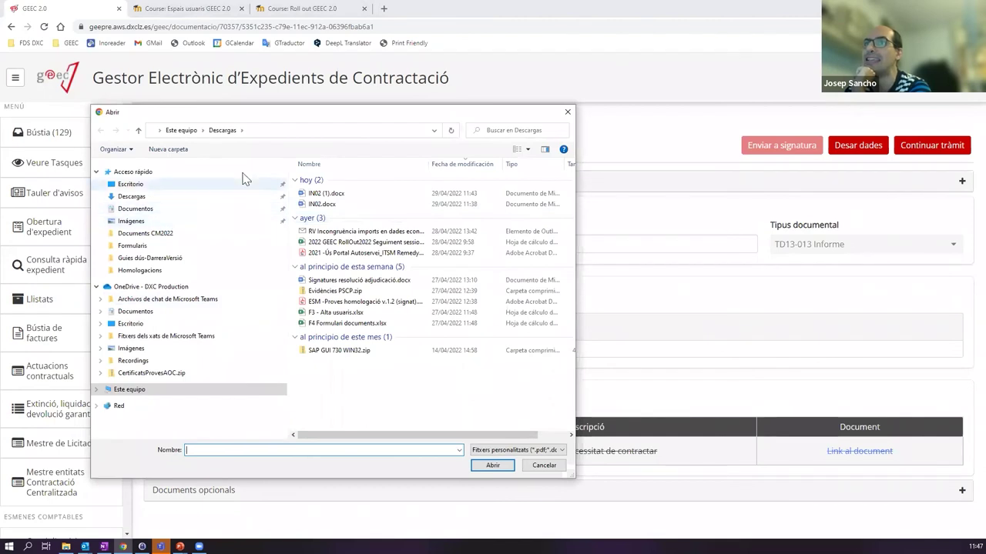
pyautogui.click(206, 235)
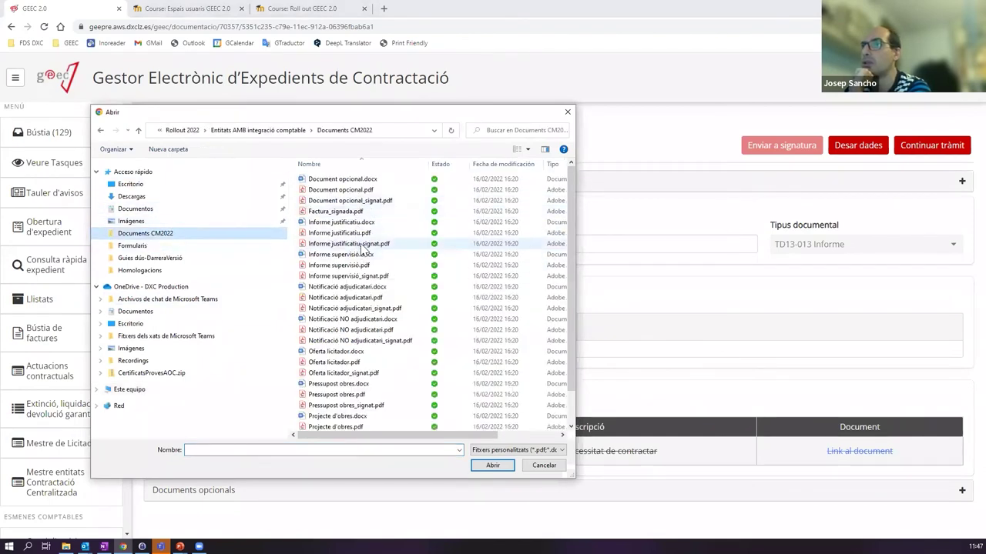
pyautogui.doubleClick(360, 244)
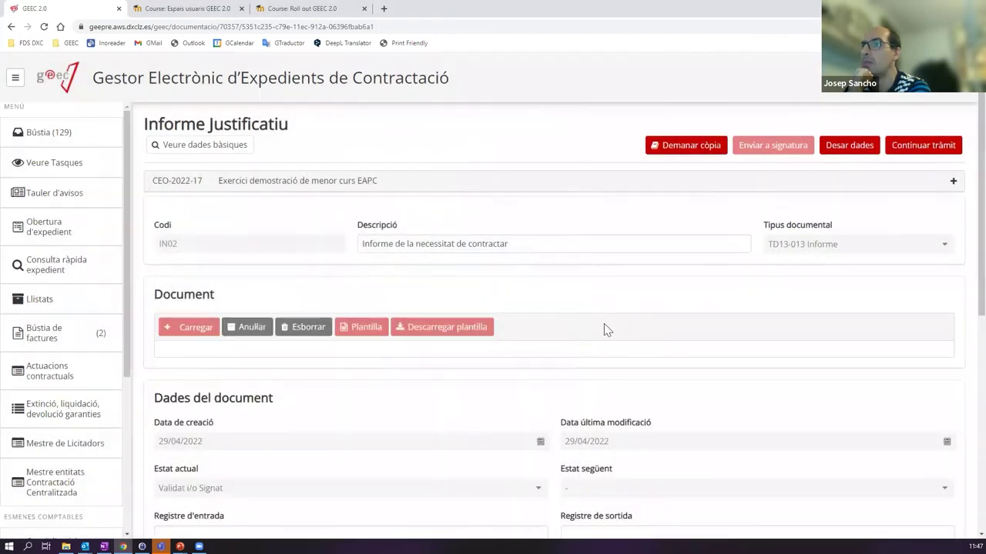
pyautogui.scroll(-5, 604, 323)
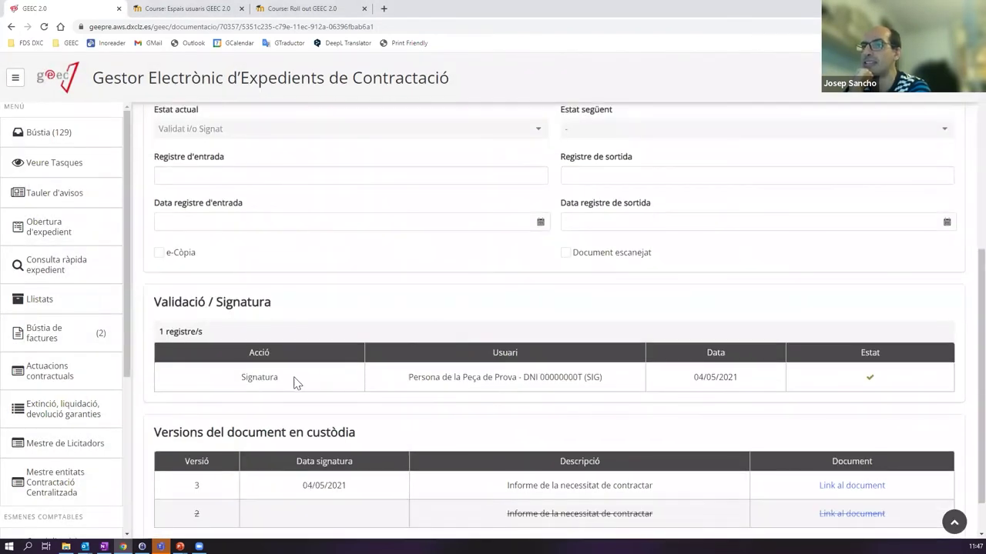
pyautogui.moveTo(408, 383); pyautogui.dragTo(617, 382)
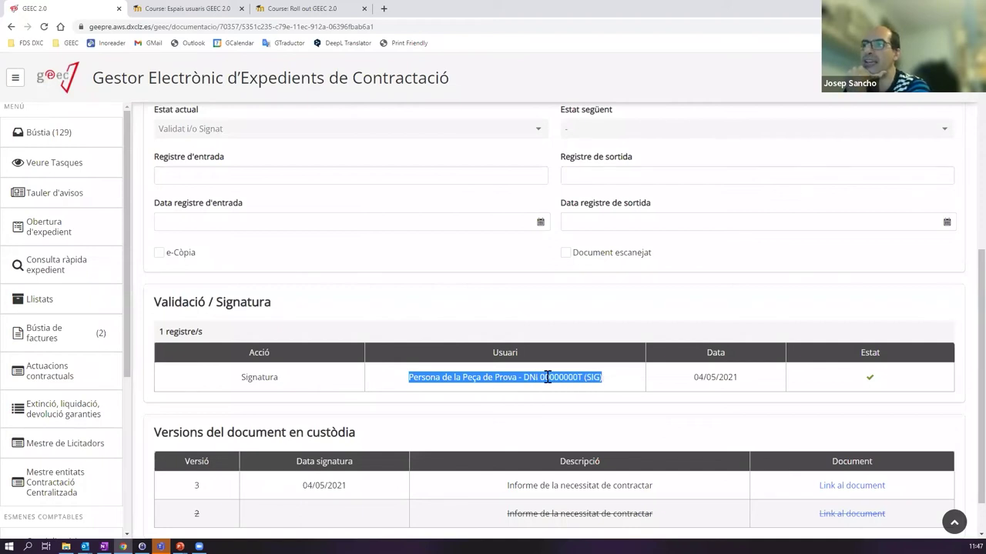
pyautogui.click(610, 381)
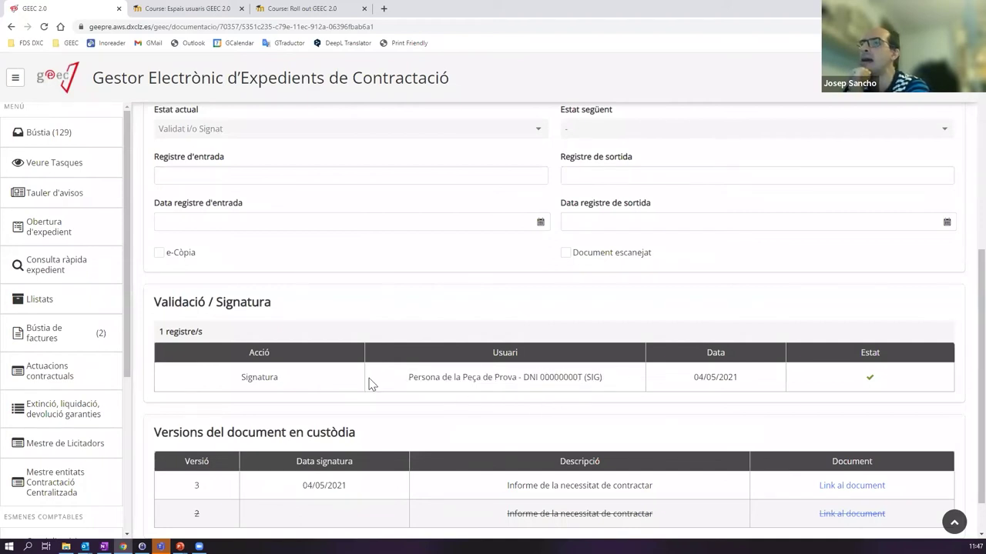
pyautogui.moveTo(408, 382); pyautogui.dragTo(536, 378)
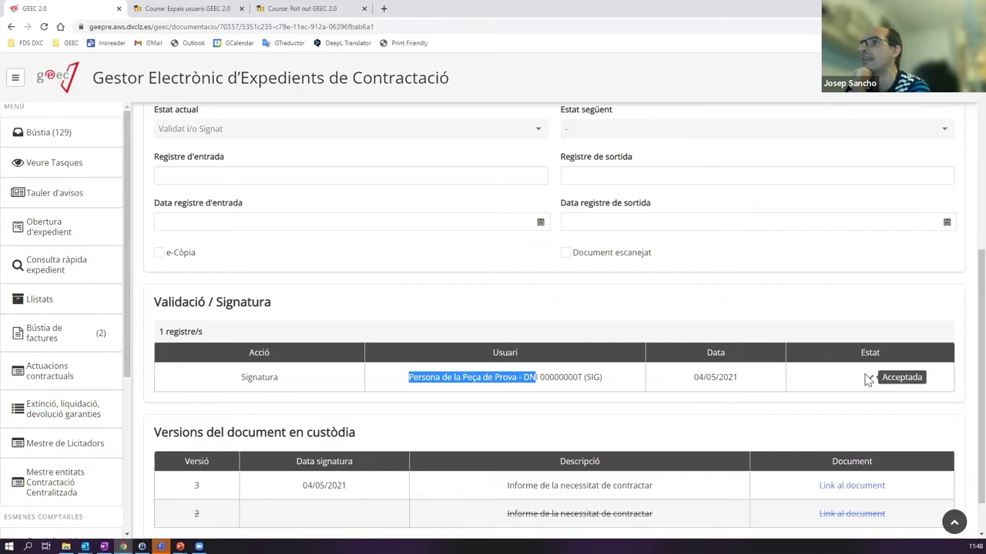
pyautogui.scroll(5, 866, 377)
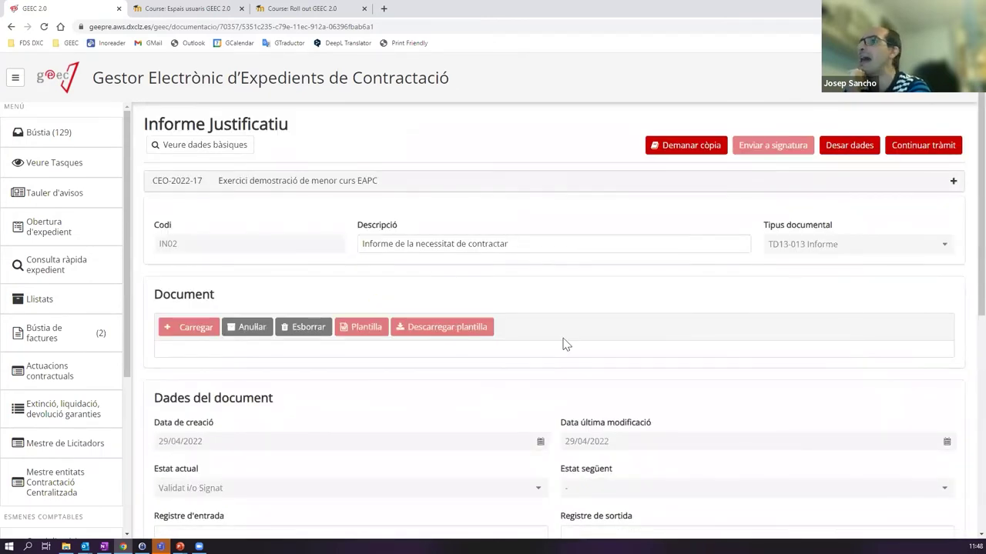
pyautogui.scroll(-4, 566, 364)
pyautogui.scroll(4, 479, 383)
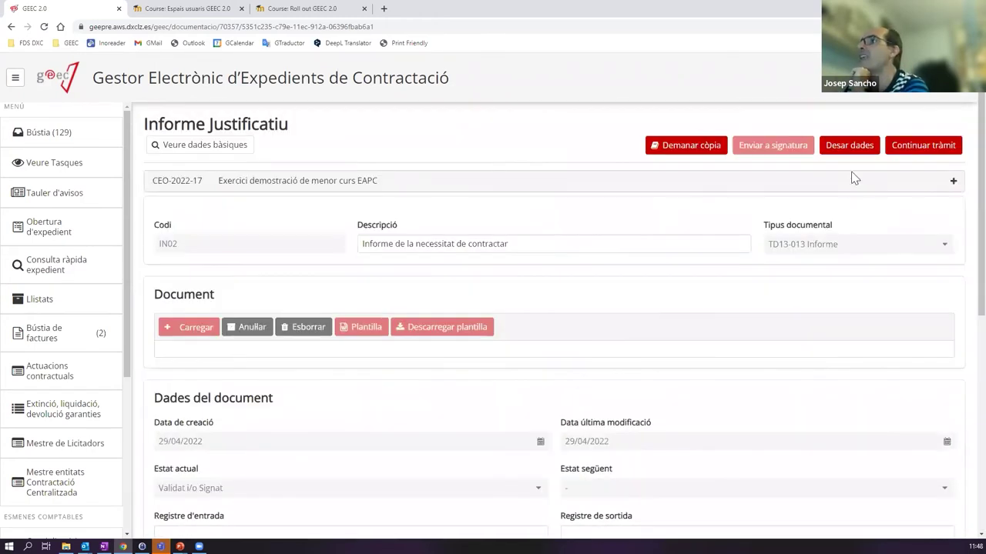
# - Continue the procedure, then open CEO-2022-17's processing tree and select the signed v.2 Informe
pyautogui.click(909, 152)
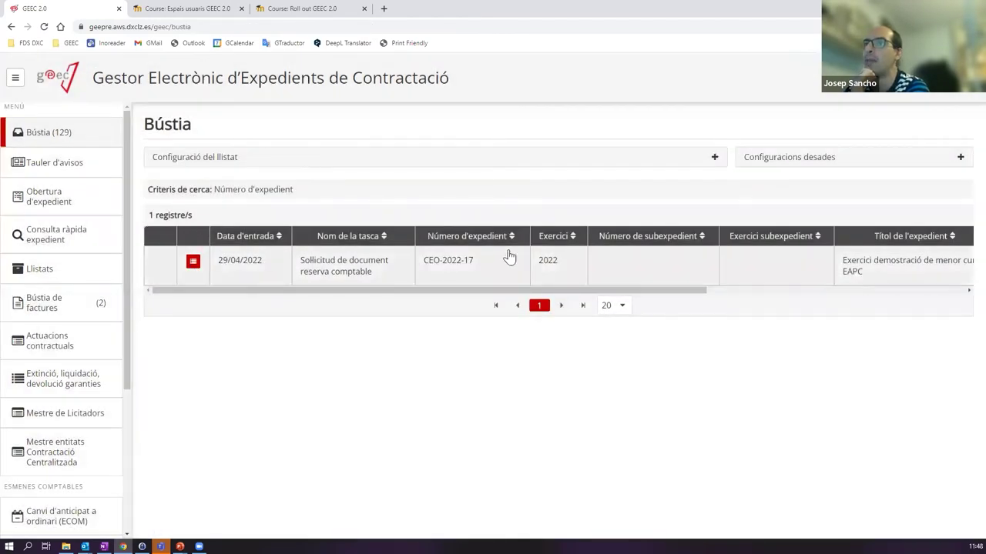
pyautogui.click(193, 262)
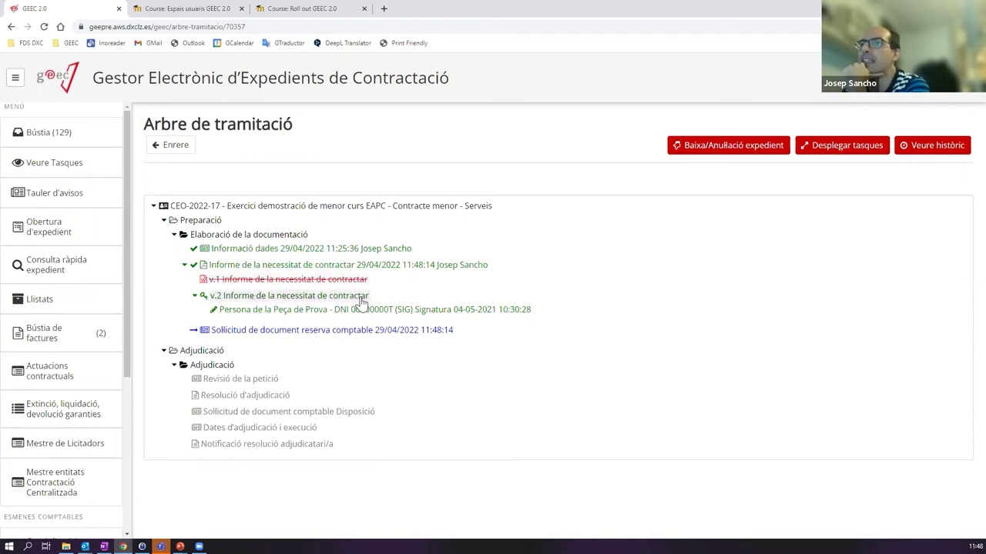
pyautogui.click(308, 300)
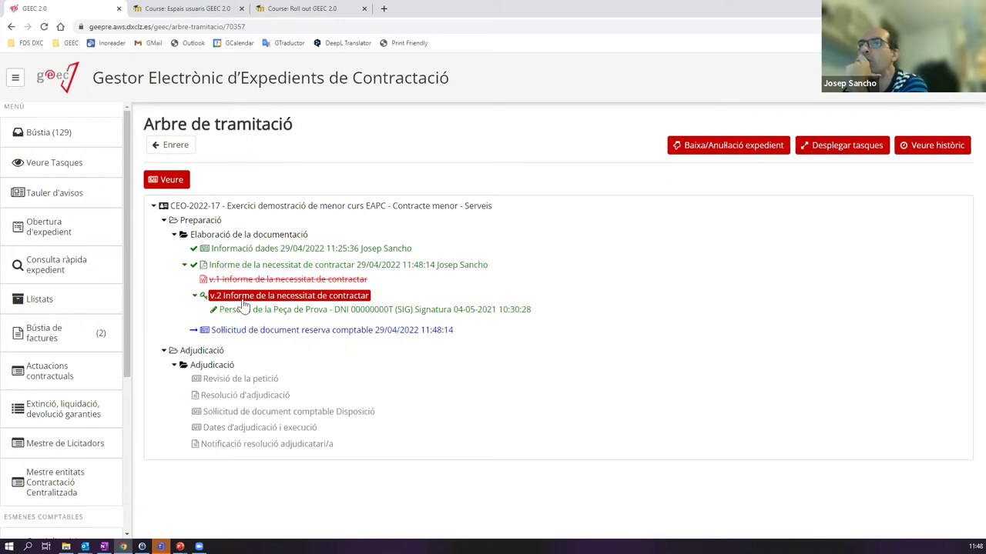
# - Open the signed v.2 Informe justificatiu PDF in Acrobat, inspect its title, then return to GEEC
pyautogui.click(235, 309)
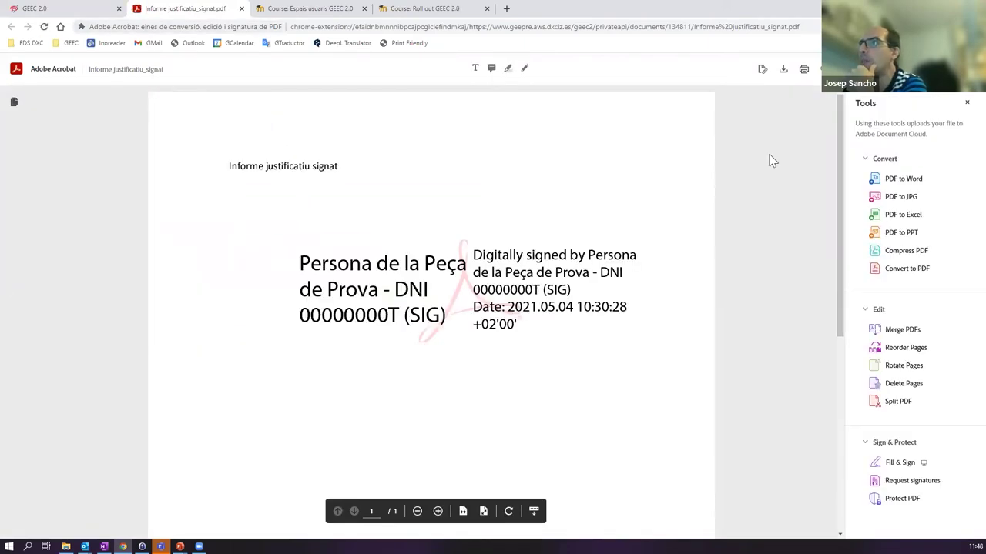
pyautogui.moveTo(840, 254); pyautogui.dragTo(837, 185)
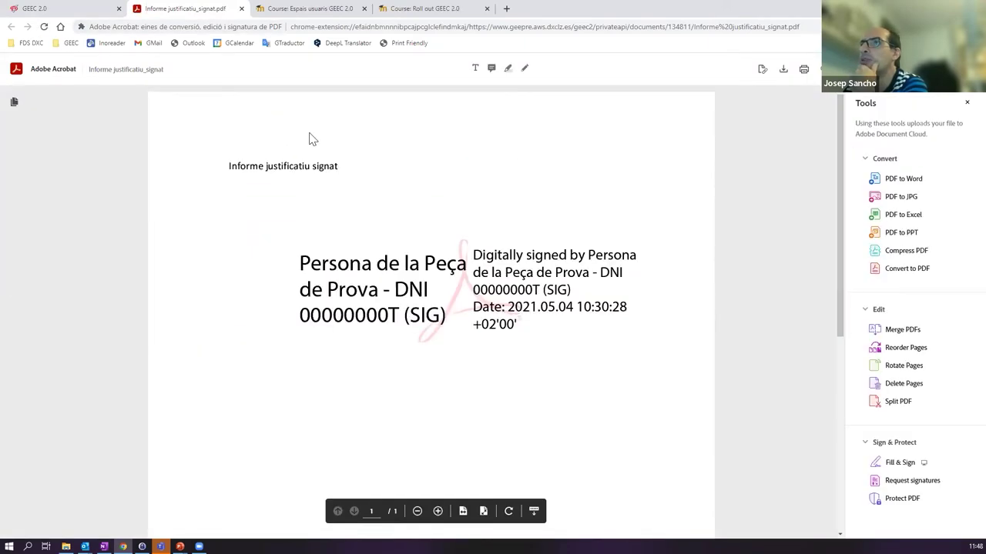
pyautogui.moveTo(228, 168); pyautogui.dragTo(302, 176)
pyautogui.moveTo(401, 166); pyautogui.dragTo(227, 171)
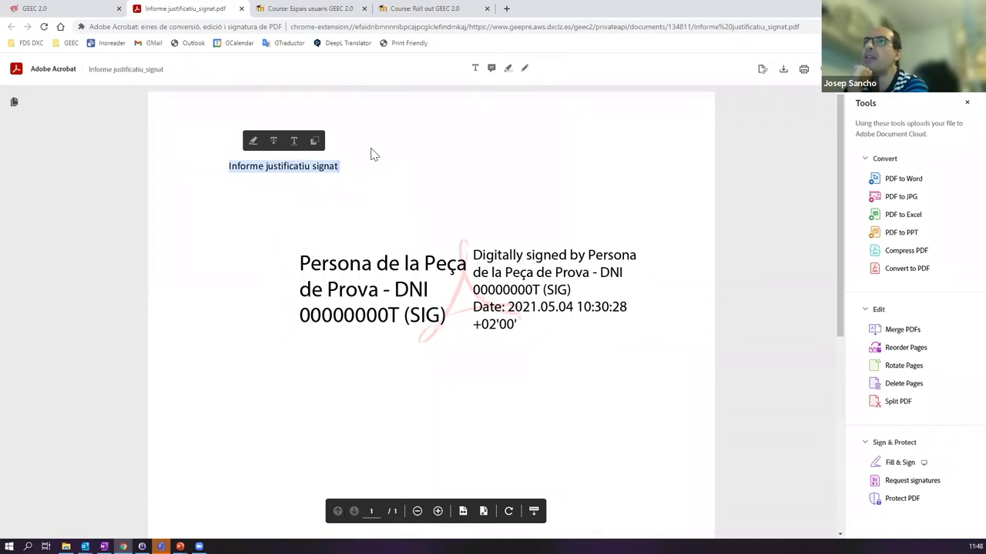
pyautogui.scroll(-1, 559, 242)
pyautogui.scroll(1, 555, 245)
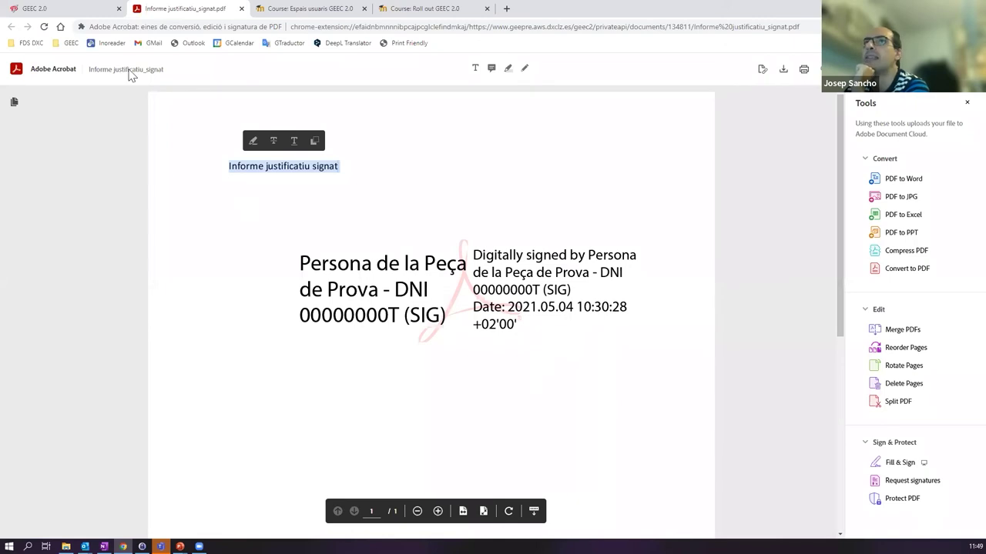
pyautogui.click(46, 9)
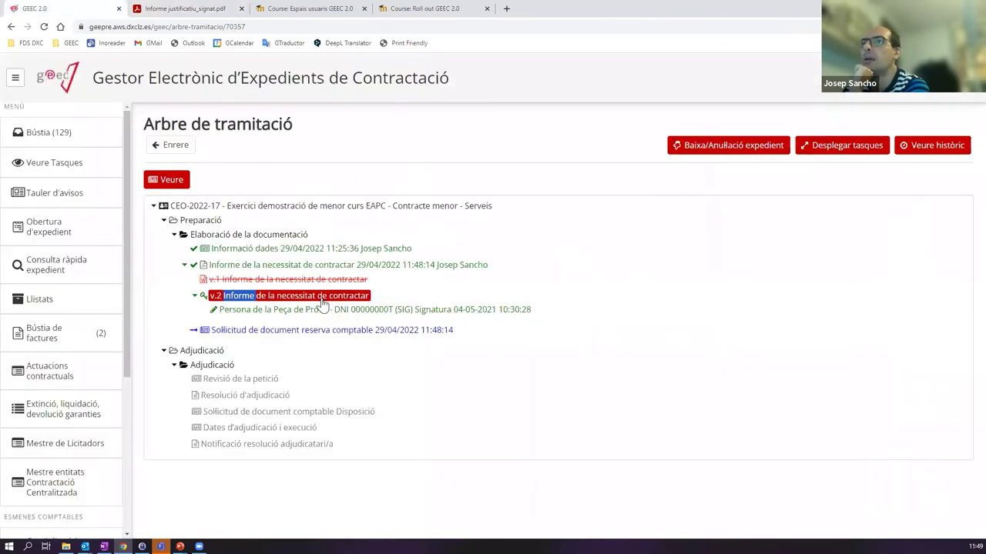
# - Sort the Bústia by task name and open the 'Sol·licitud de document reserva comptable' task for CEO-2022-17
pyautogui.click(85, 134)
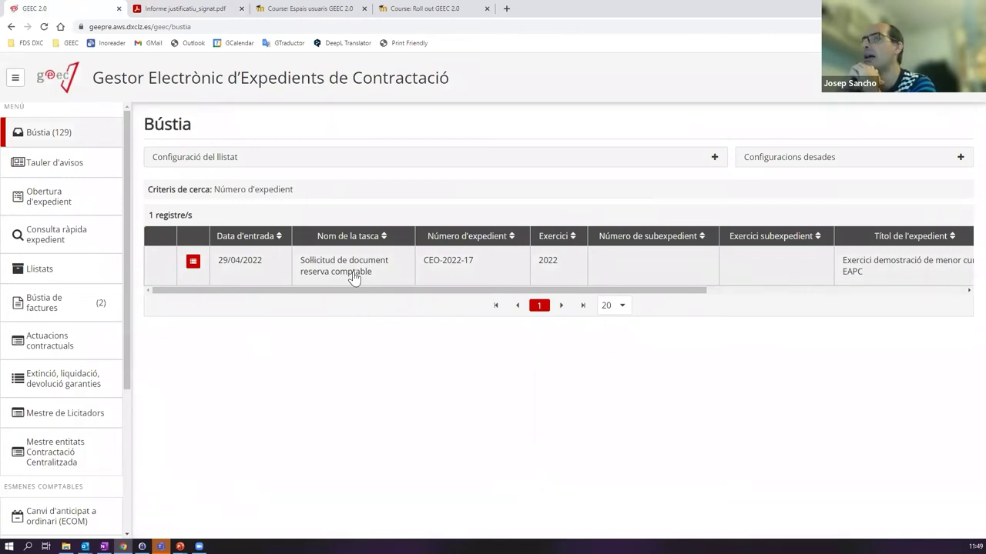
pyautogui.click(315, 235)
pyautogui.click(325, 270)
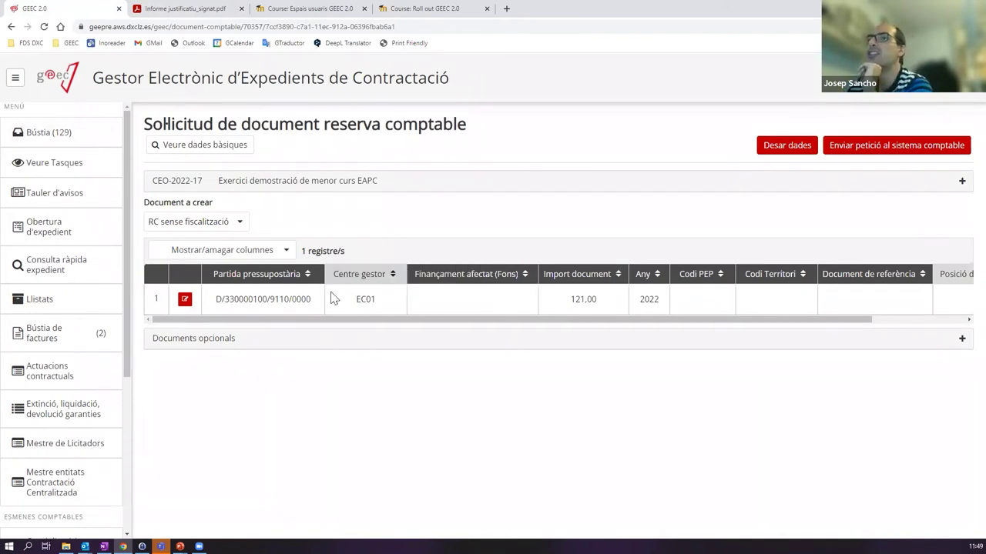
# - Keep RC sense fiscalització as the document to create and open budget line 1 for editing
pyautogui.moveTo(265, 321)
pyautogui.mouseDown()
pyautogui.moveTo(444, 322)
pyautogui.moveTo(278, 323)
pyautogui.mouseUp()
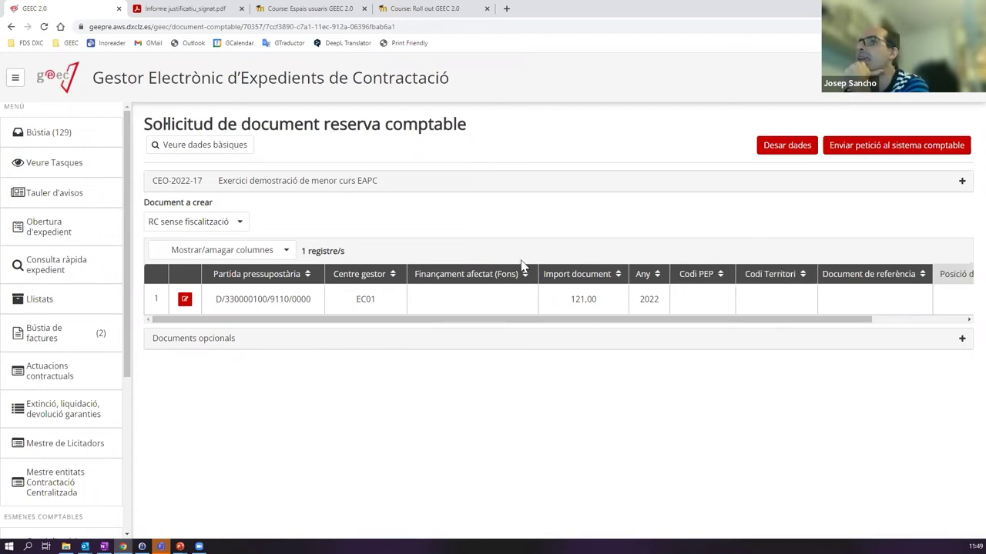
pyautogui.click(241, 222)
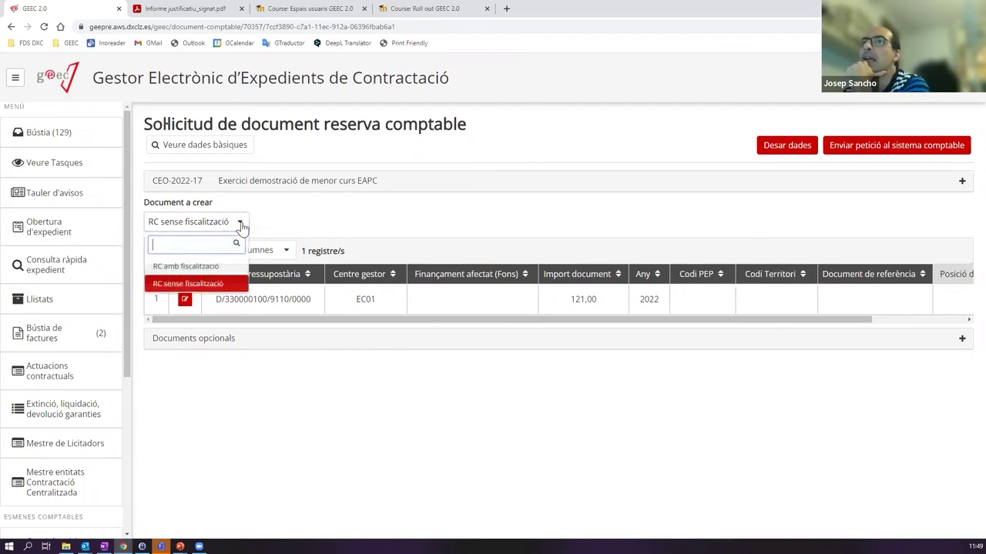
pyautogui.click(292, 215)
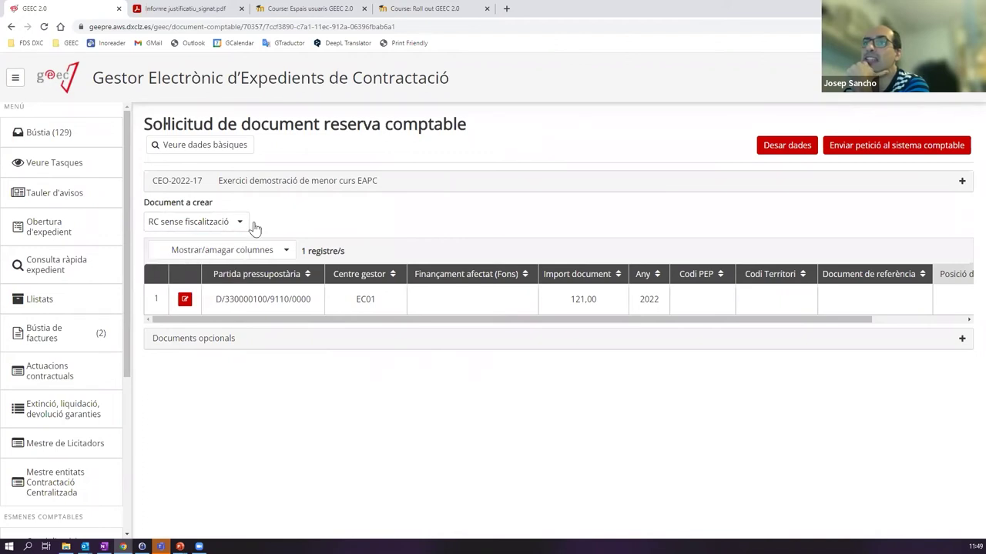
pyautogui.click(242, 223)
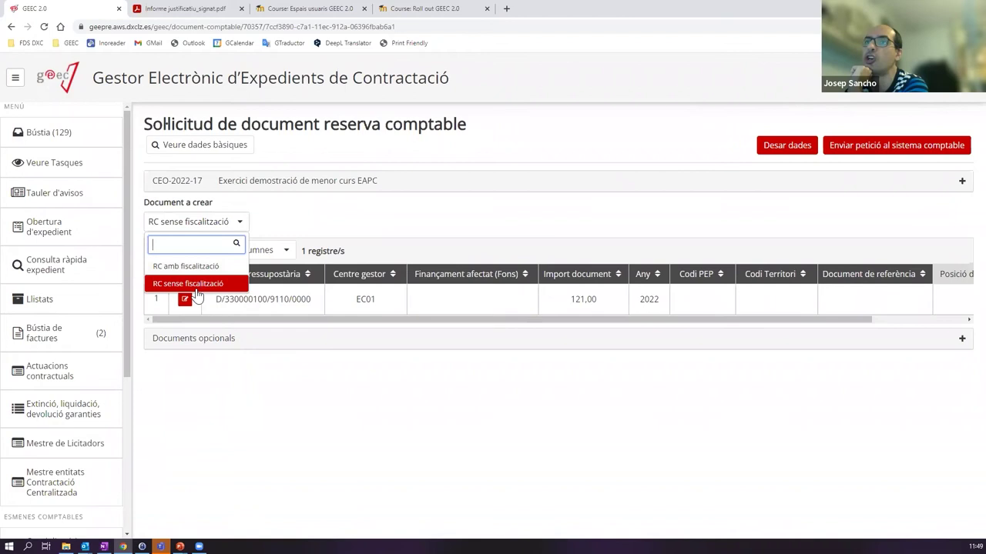
pyautogui.click(224, 285)
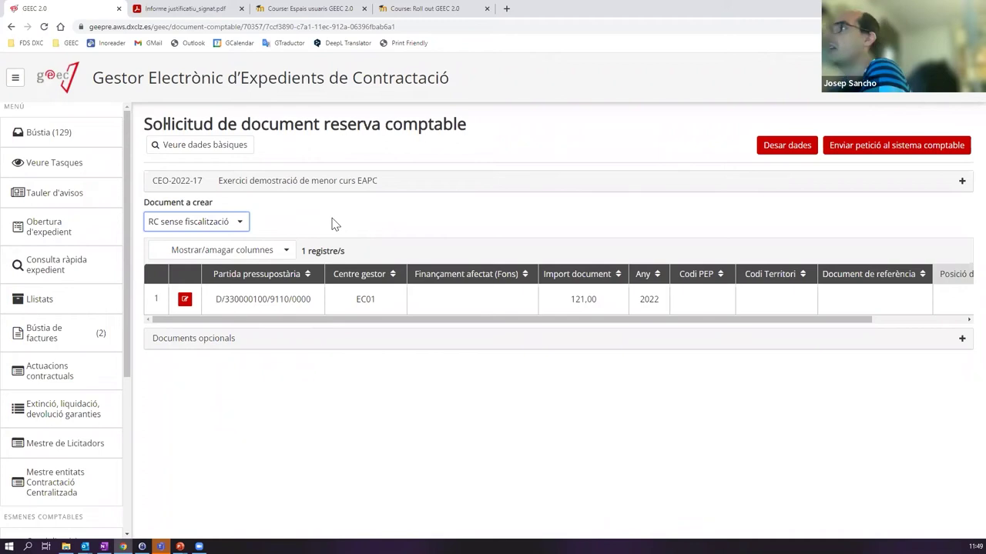
pyautogui.click(194, 227)
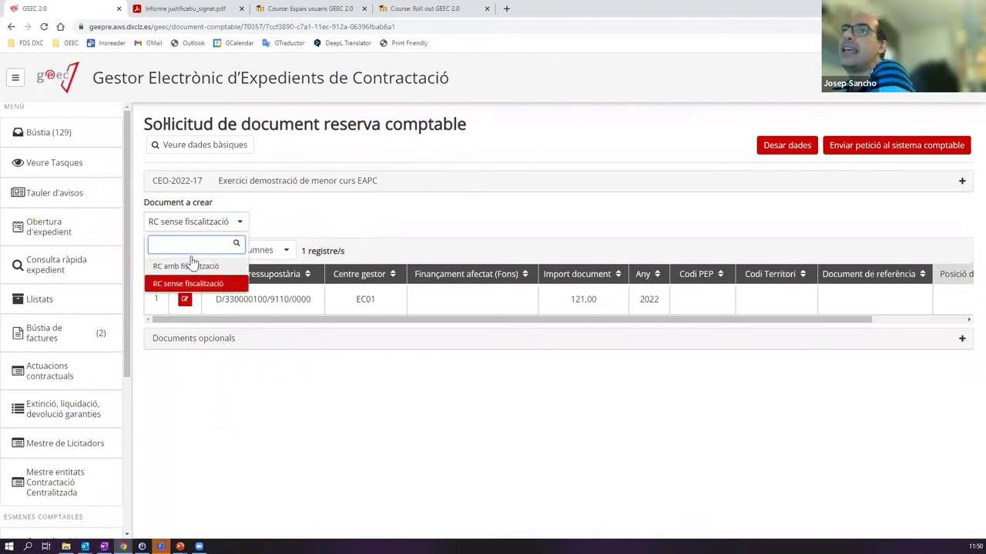
pyautogui.click(284, 218)
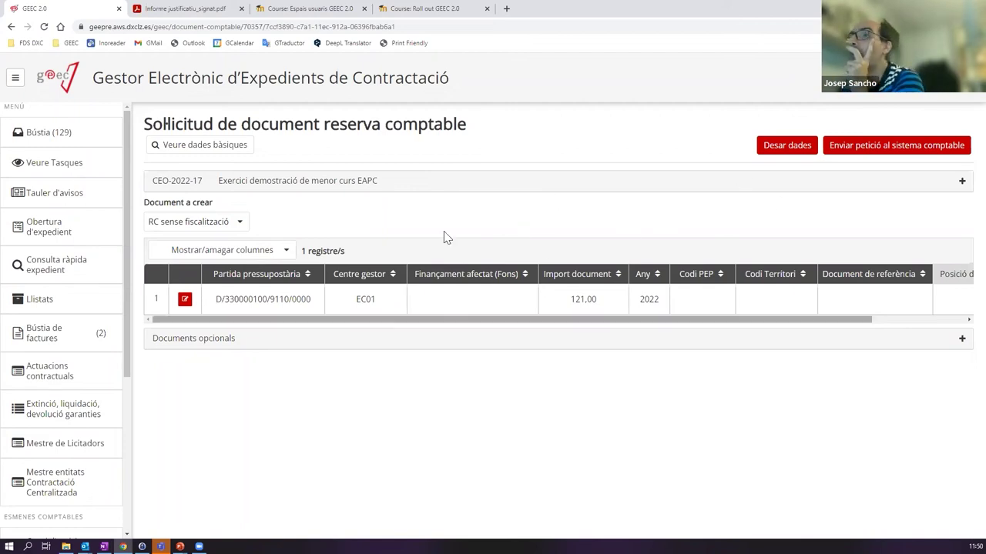
pyautogui.click(185, 299)
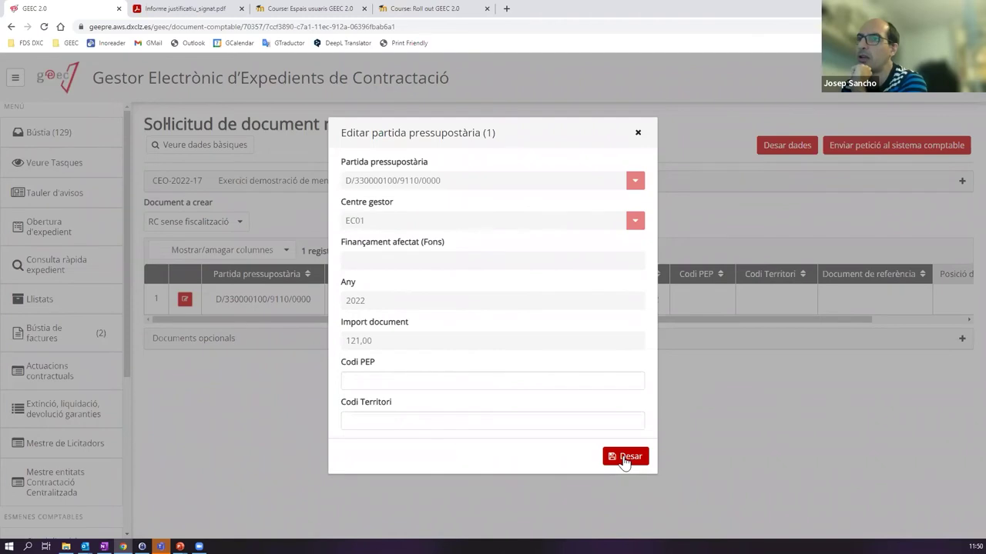
# - Leave budget line D/330000100/9110/0000 (EC01, 121,00) unchanged and send the request to the accounting system
pyautogui.click(638, 132)
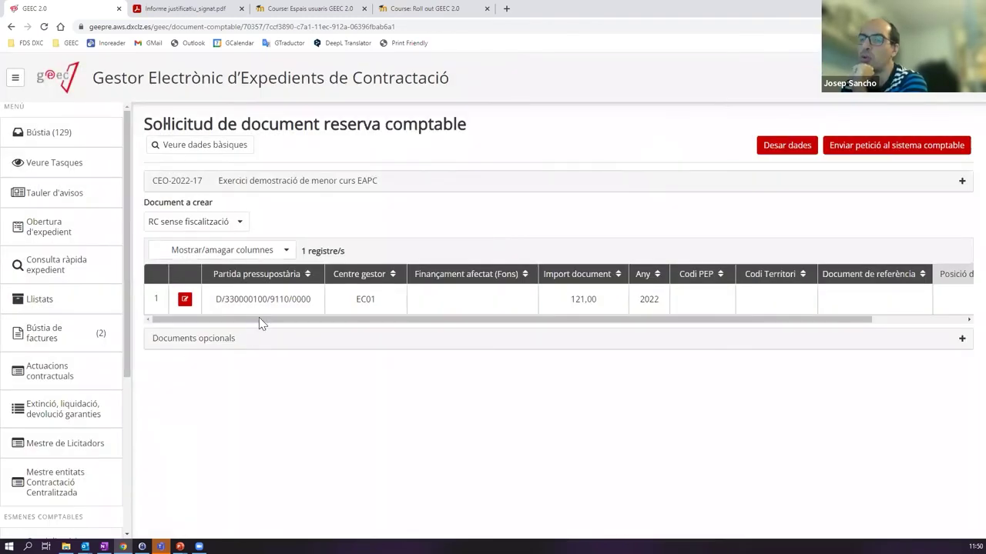
pyautogui.click(185, 299)
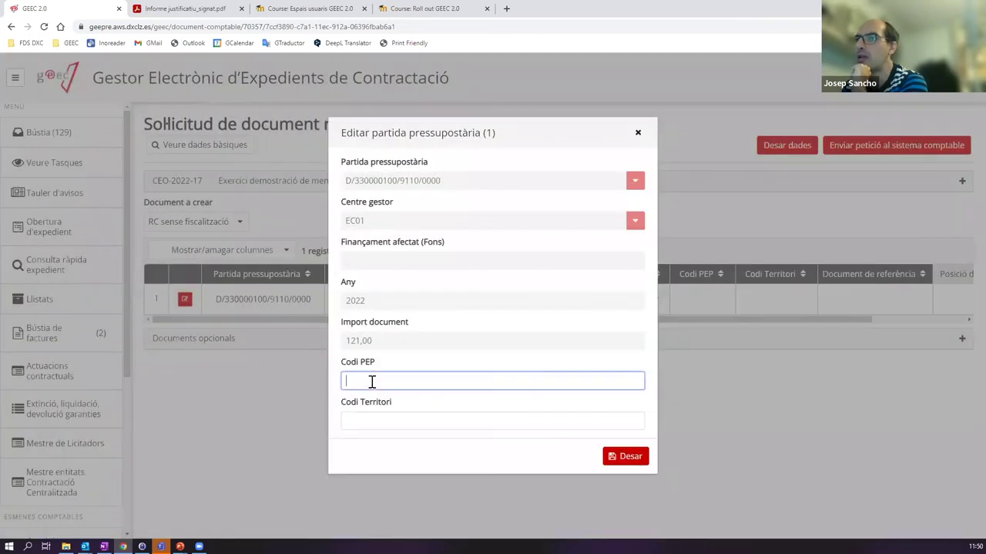
pyautogui.click(638, 133)
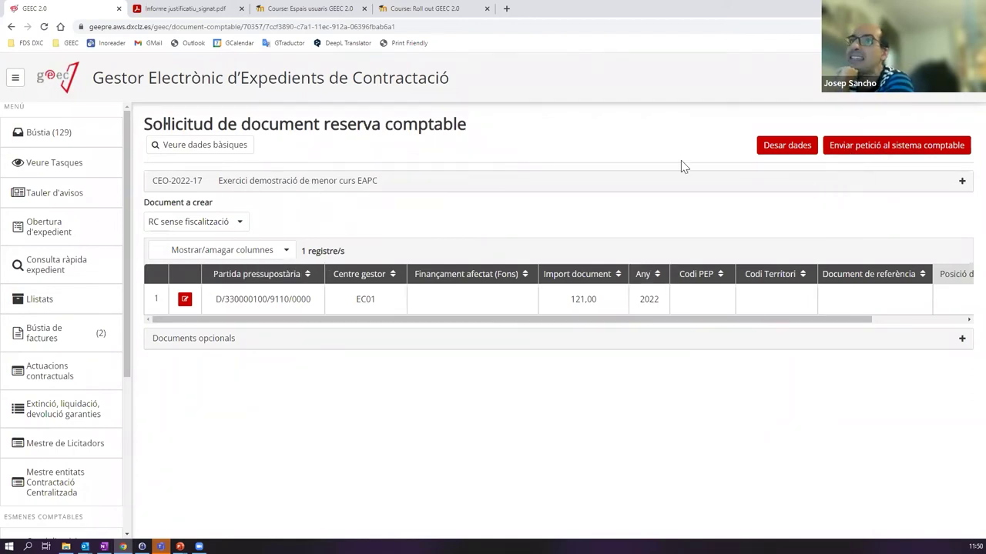
pyautogui.moveTo(251, 124); pyautogui.dragTo(616, 137)
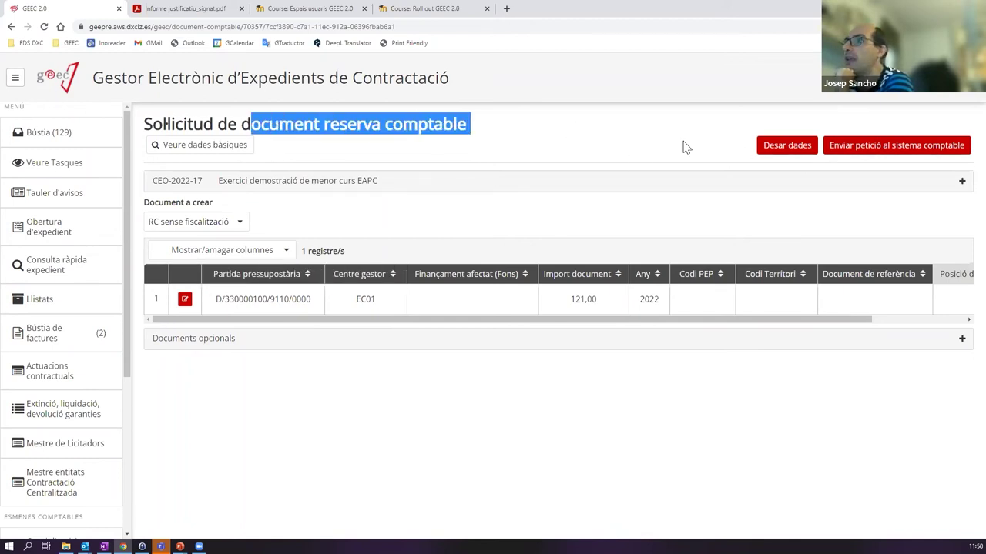
pyautogui.click(865, 153)
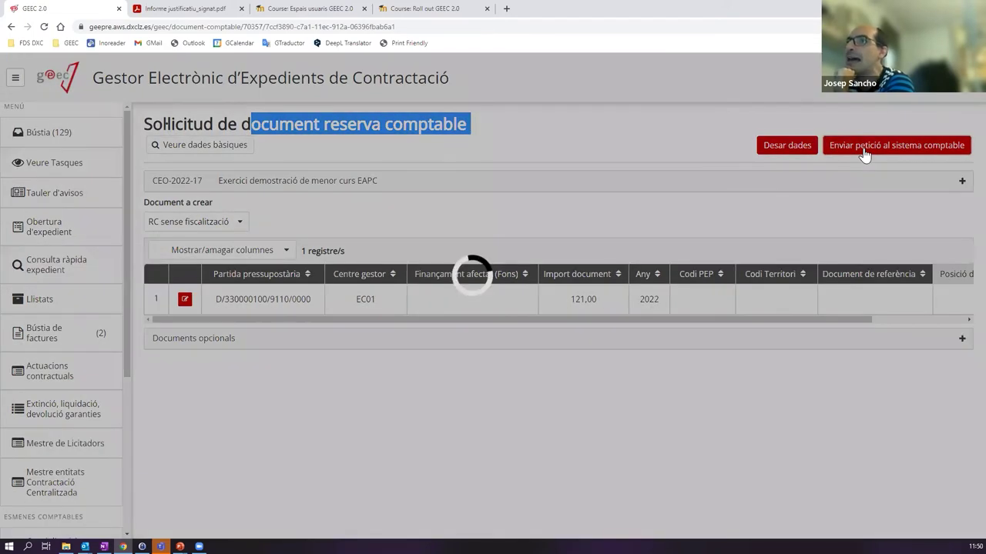
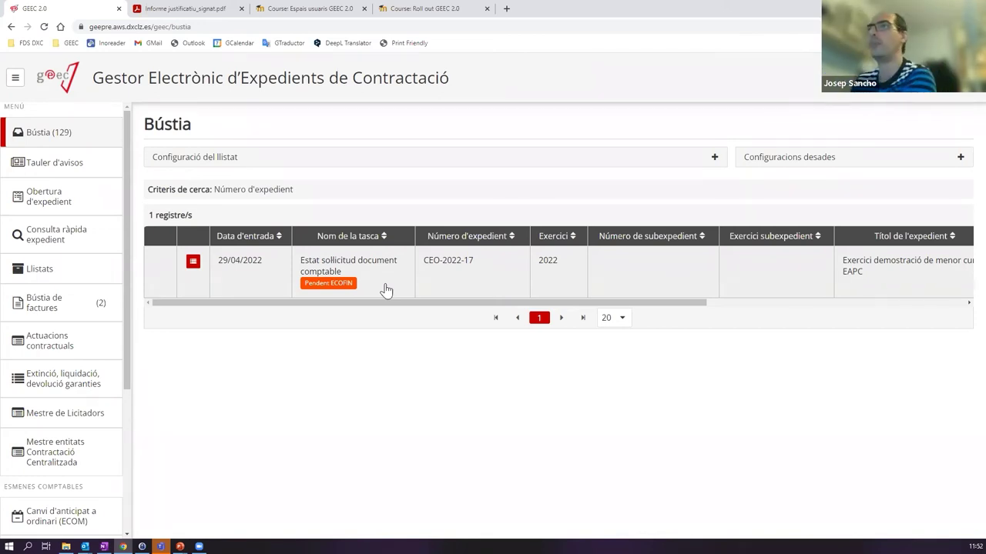
# - Open CEO-2022-17's 'Estat sol·licitud document comptable' task and forward it with Iniciar tràmit
pyautogui.click(366, 268)
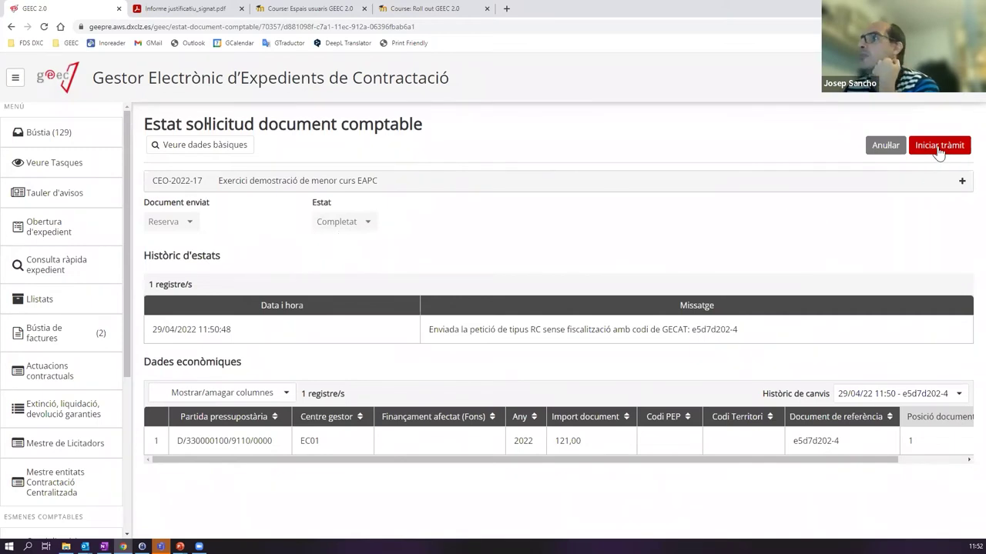
pyautogui.click(939, 148)
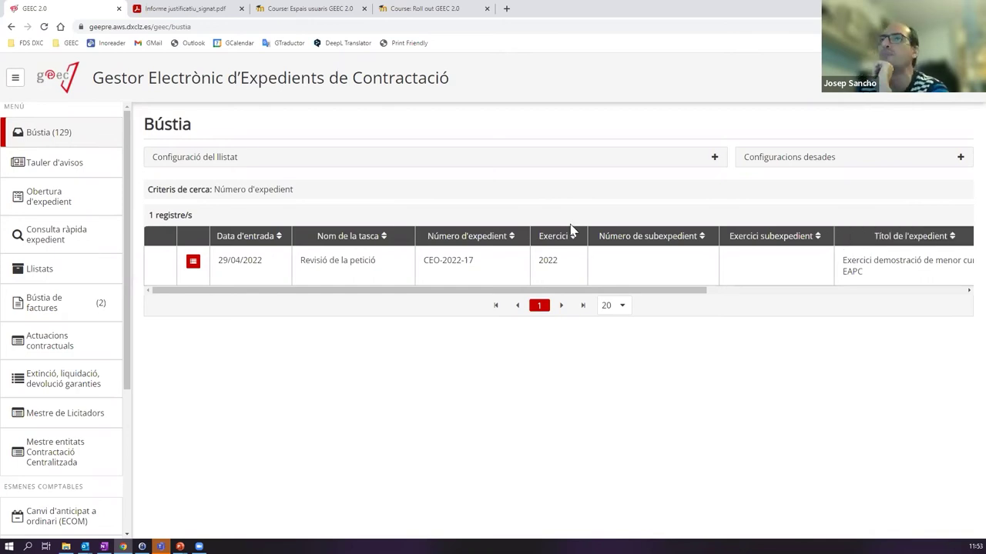
pyautogui.click(192, 266)
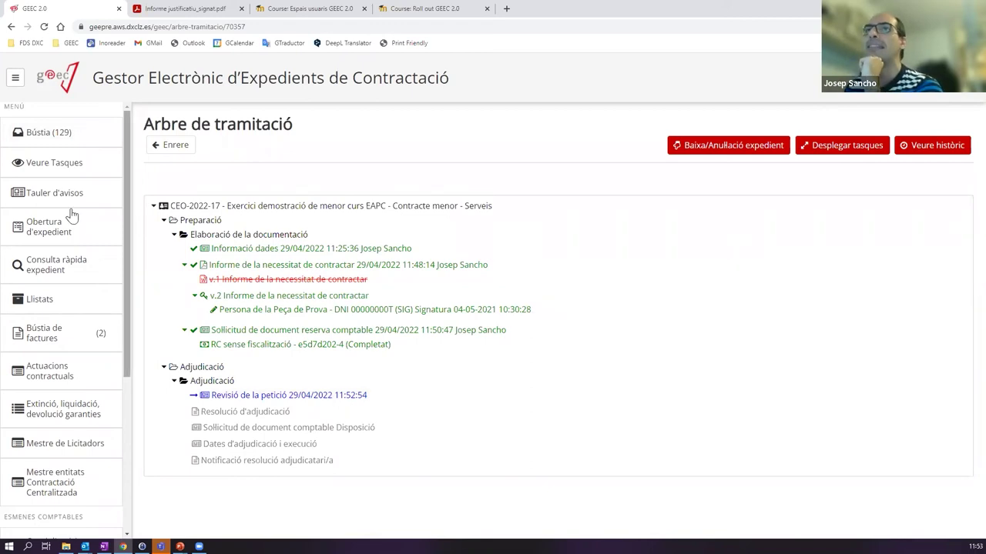
pyautogui.click(77, 141)
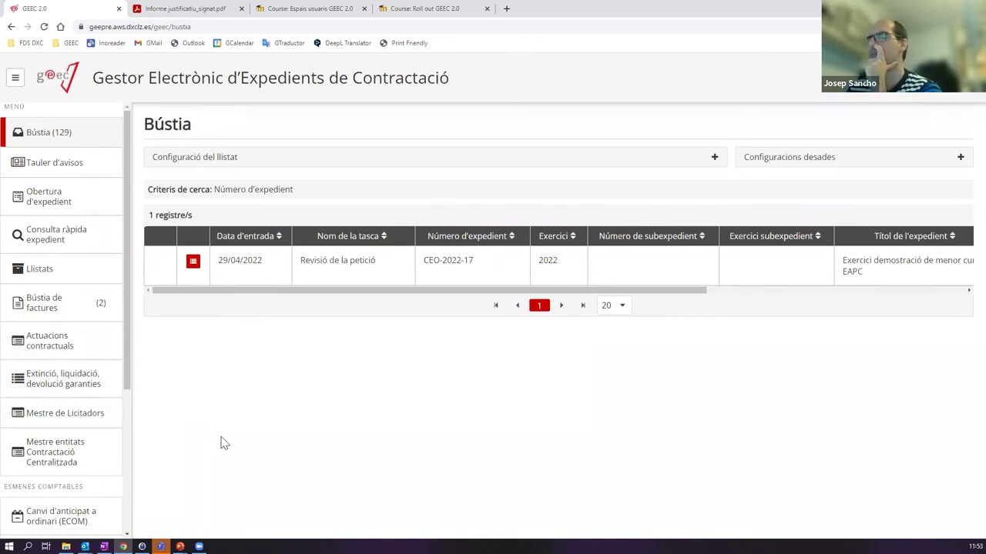
pyautogui.click(194, 263)
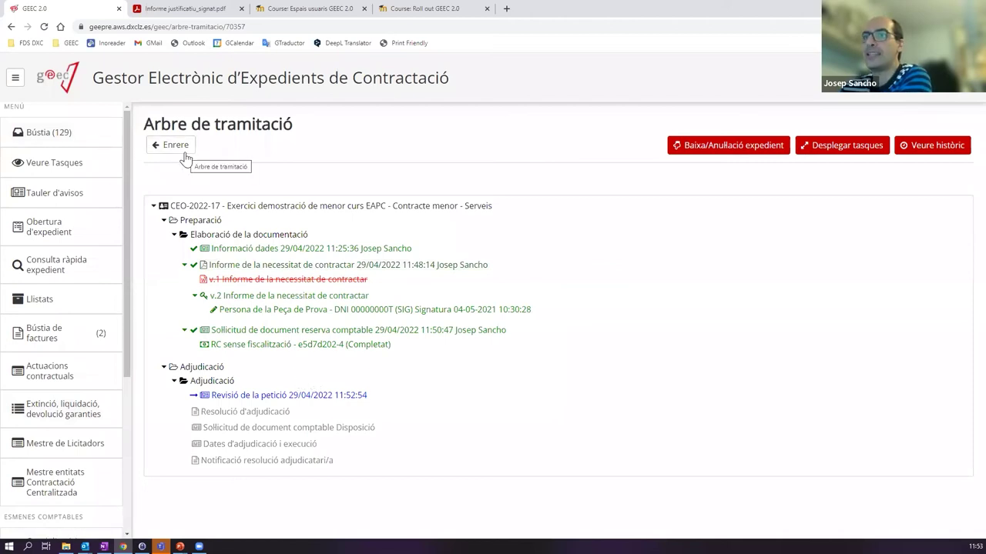
pyautogui.click(65, 140)
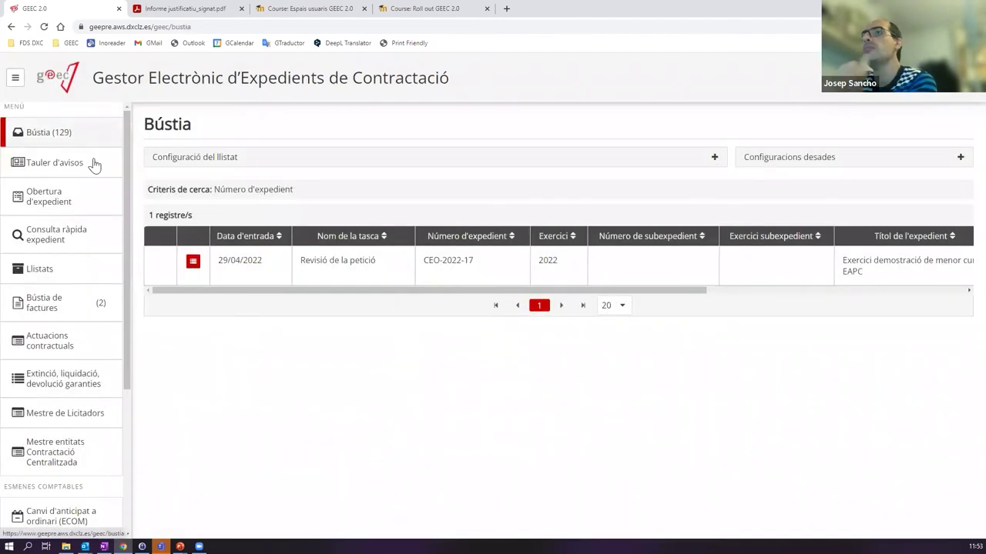
# - Open the Revisió de la petició task and expand Dades generals, Indicadors i codis and Imports
pyautogui.click(338, 279)
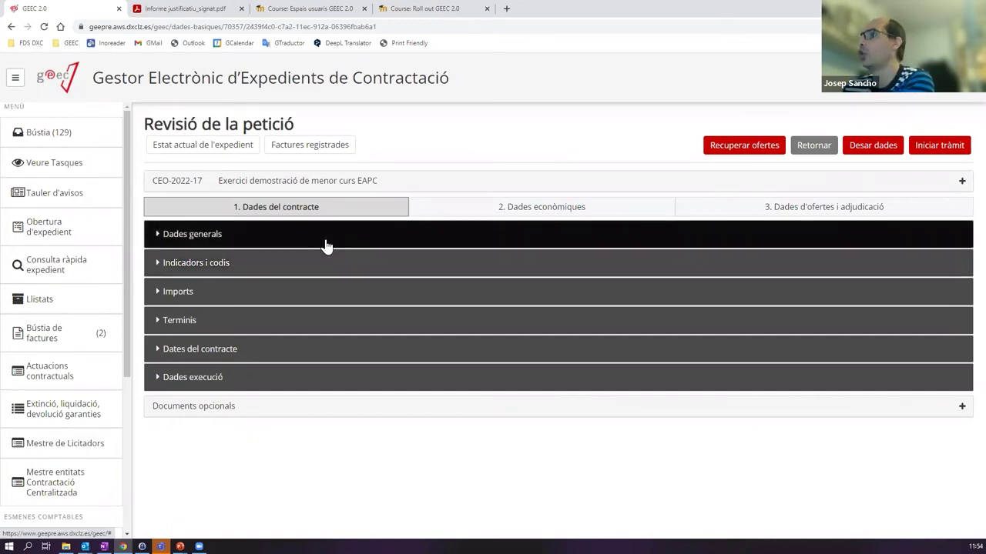
pyautogui.moveTo(144, 125); pyautogui.dragTo(475, 128)
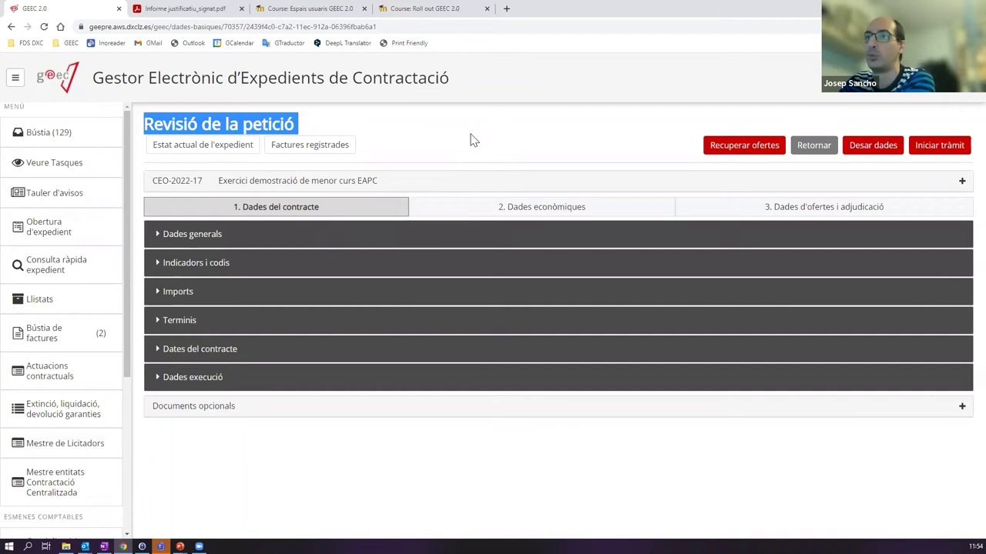
pyautogui.click(220, 234)
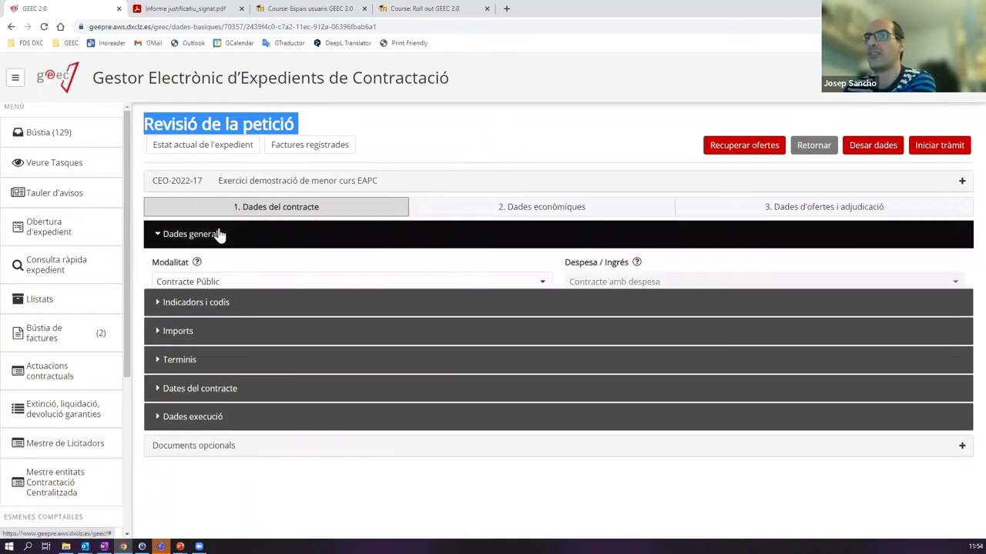
pyautogui.scroll(-3, 289, 354)
pyautogui.click(231, 358)
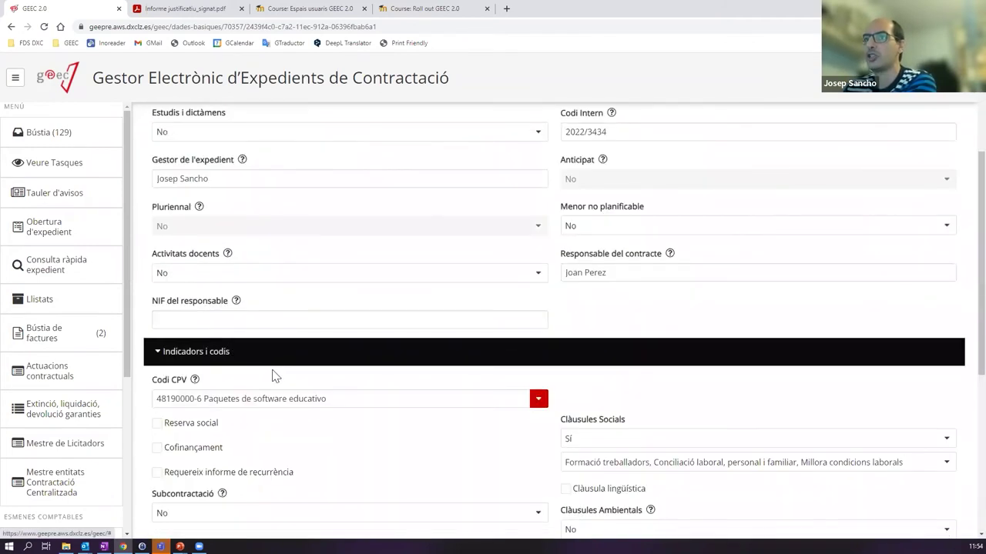
pyautogui.scroll(-4, 231, 440)
pyautogui.click(249, 429)
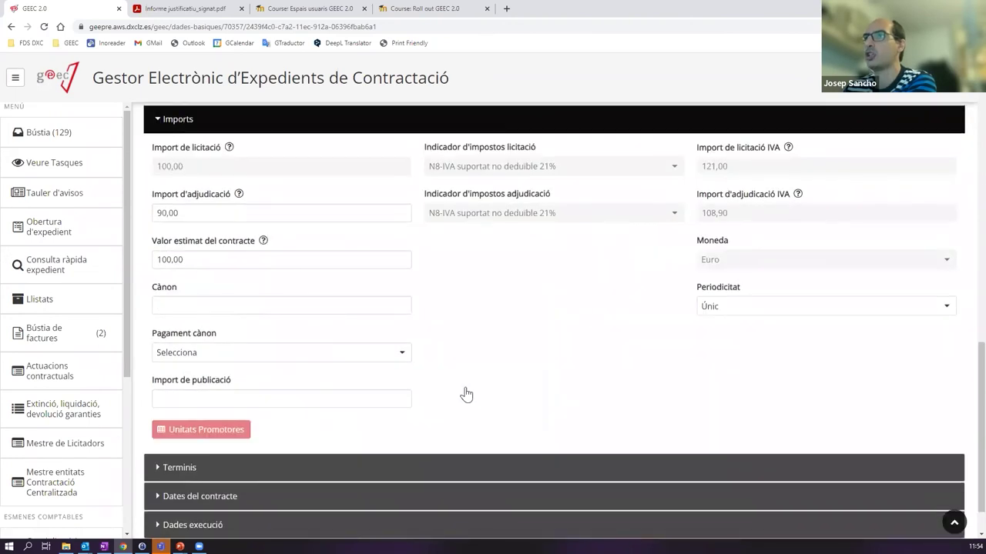
# - Collapse the sections, leaving only Imports open to show the 90,00 award amount (108,90 with VAT)
pyautogui.scroll(10, 346, 310)
pyautogui.click(201, 234)
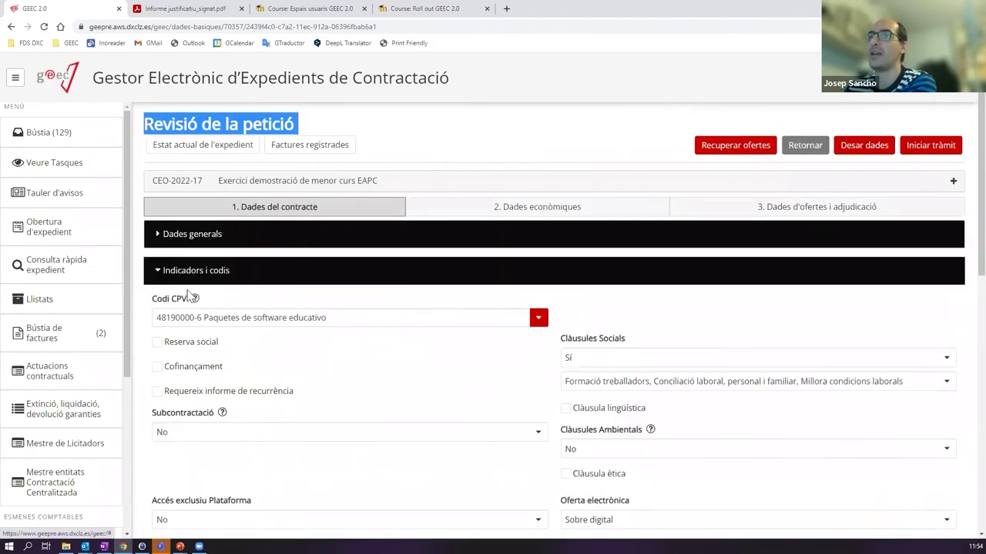
pyautogui.click(185, 270)
pyautogui.click(178, 293)
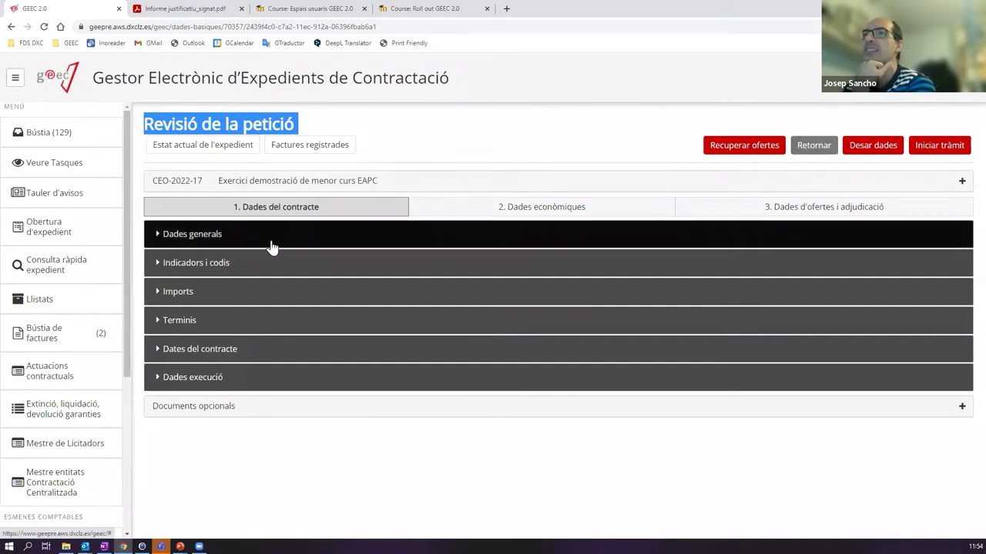
pyautogui.click(312, 236)
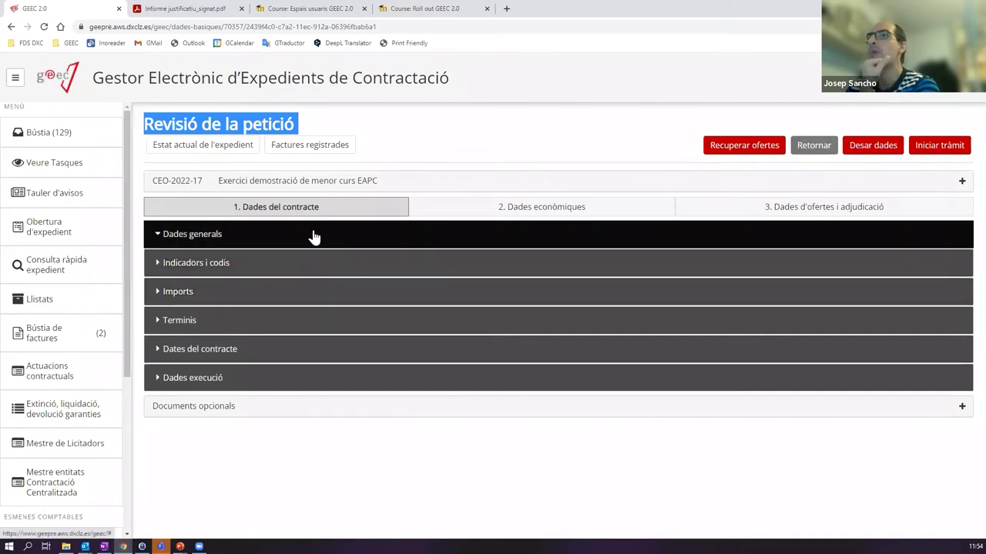
pyautogui.click(324, 239)
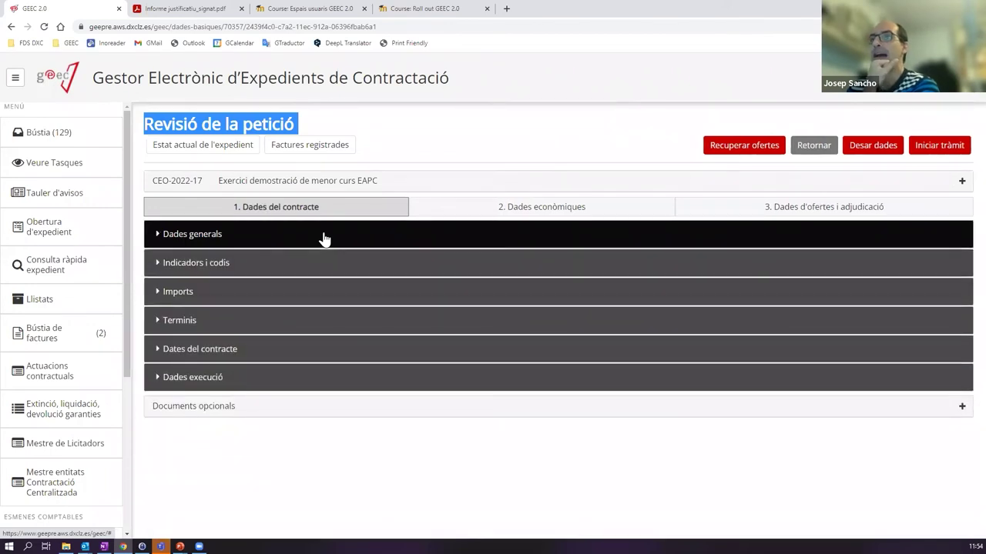
pyautogui.click(210, 290)
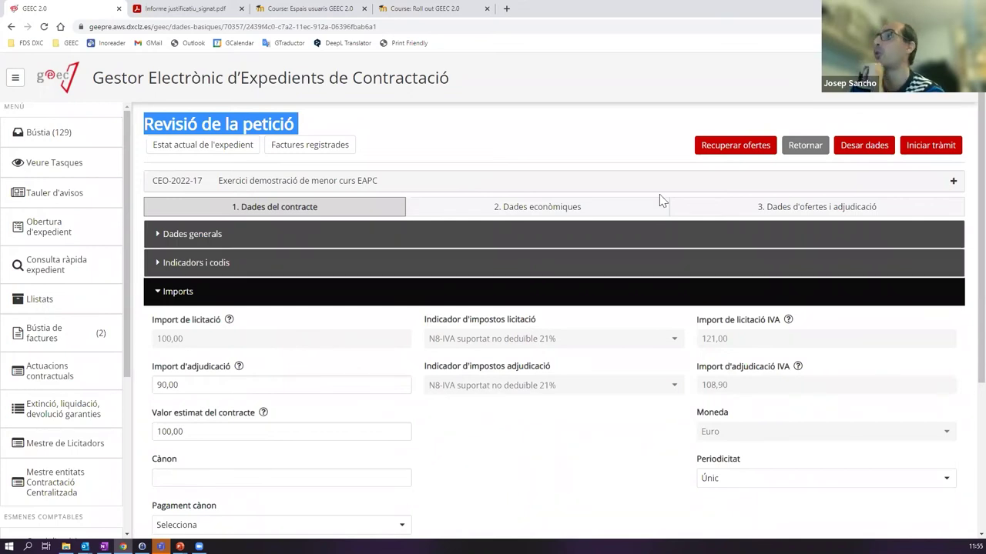
# - Return the task with reason 'Que el IVA no és correcte' and description 'L'IVA és de 4%'
pyautogui.click(805, 148)
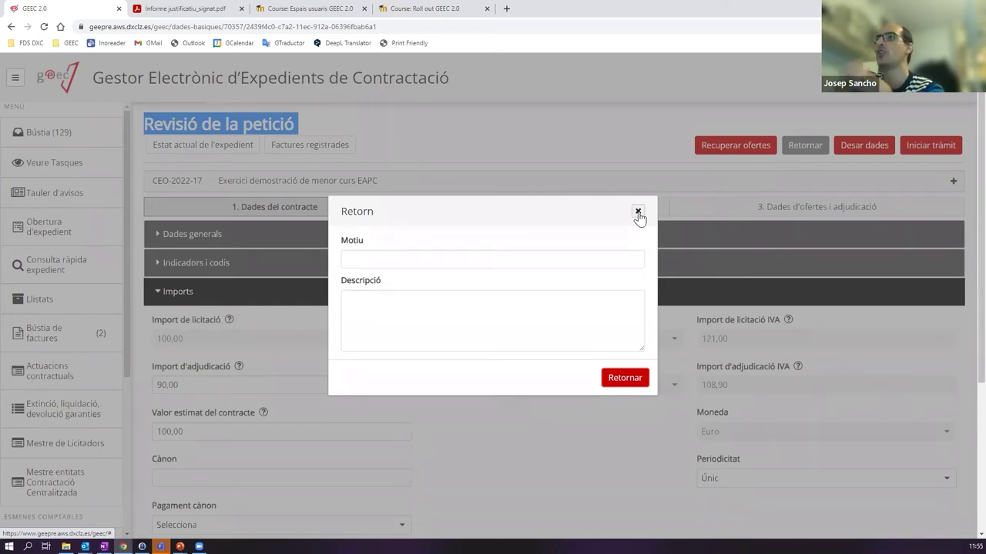
pyautogui.click(499, 259)
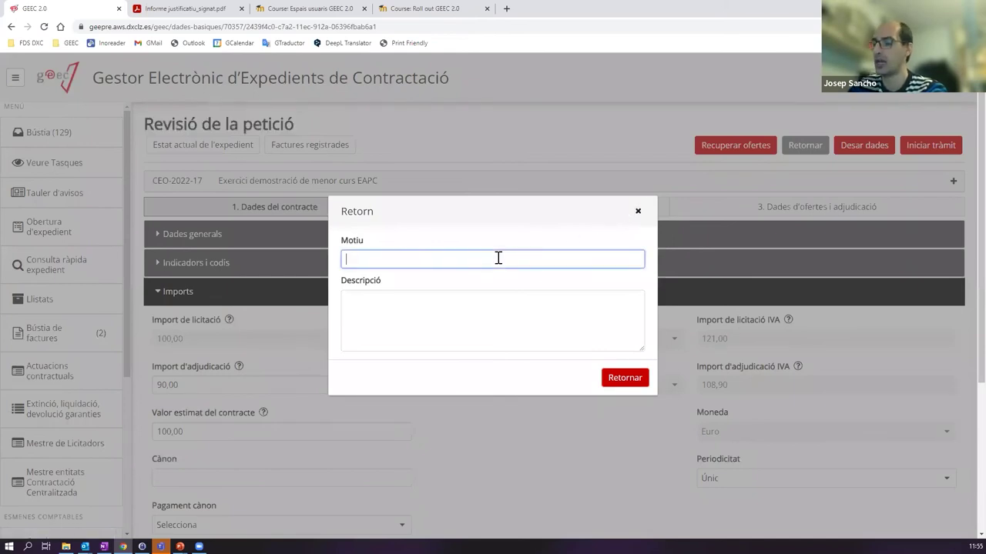
pyautogui.write('Que ')
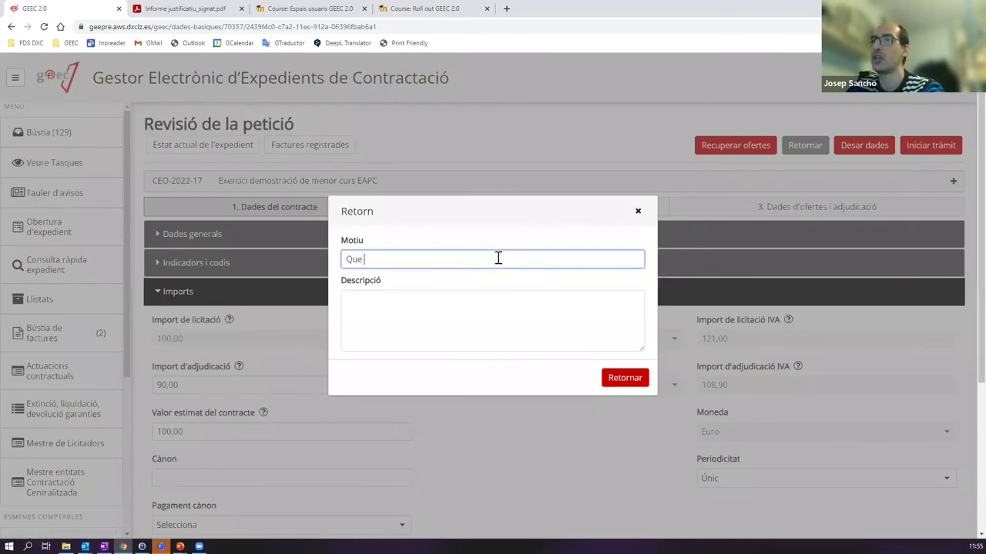
pyautogui.write('el IVA no ')
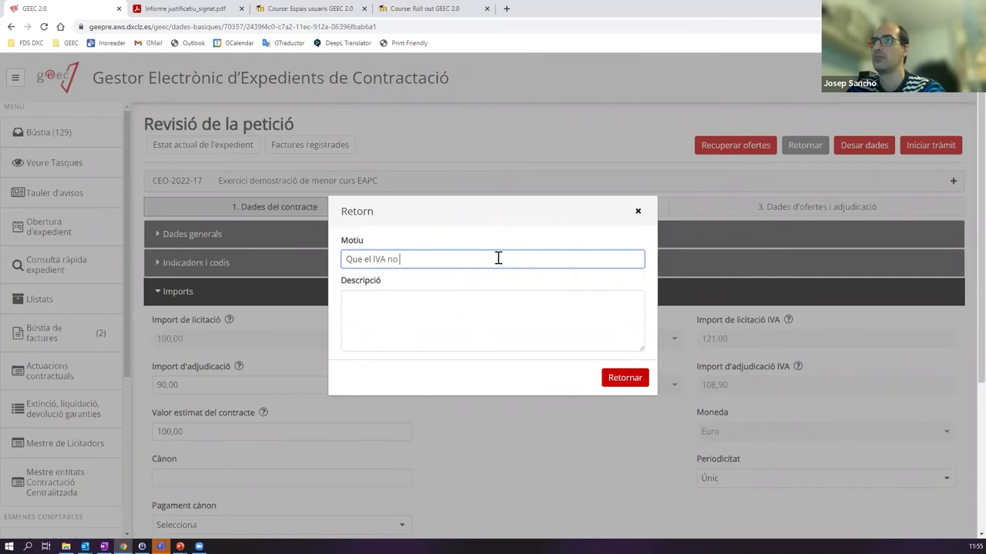
pyautogui.write('és correcte')
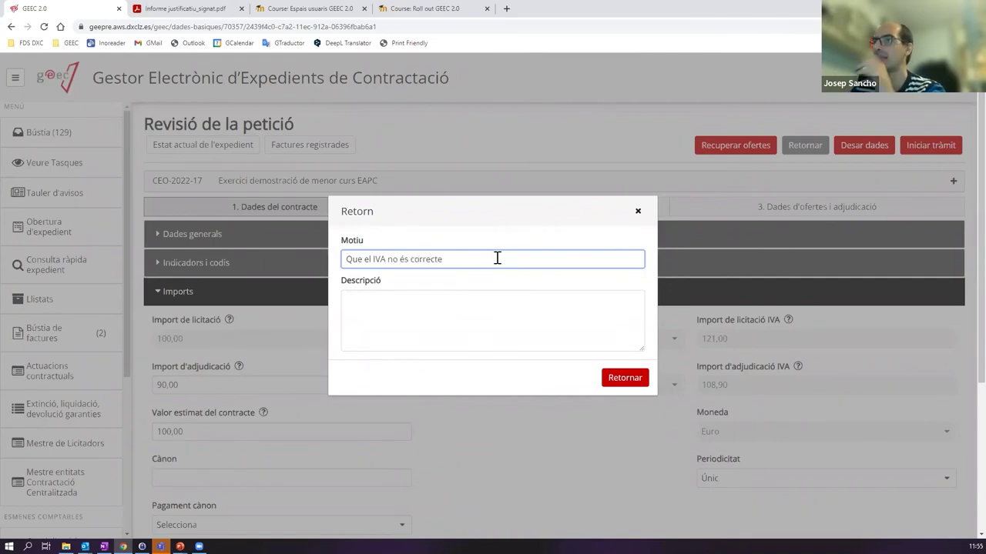
pyautogui.click(481, 316)
pyautogui.write("L'I")
pyautogui.press('BackSpace')
pyautogui.press('BackSpace')
pyautogui.write("'IVA és de")
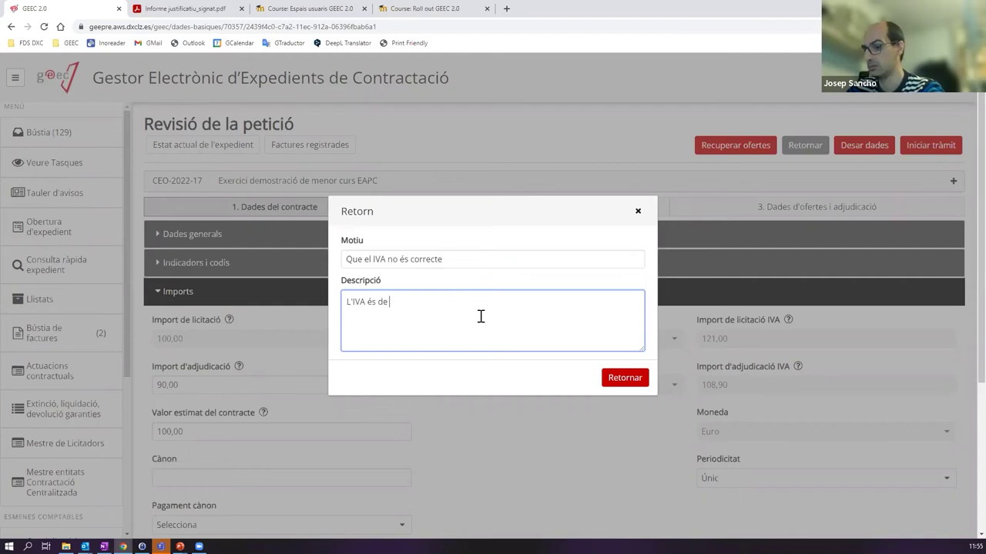
pyautogui.write(' 8')
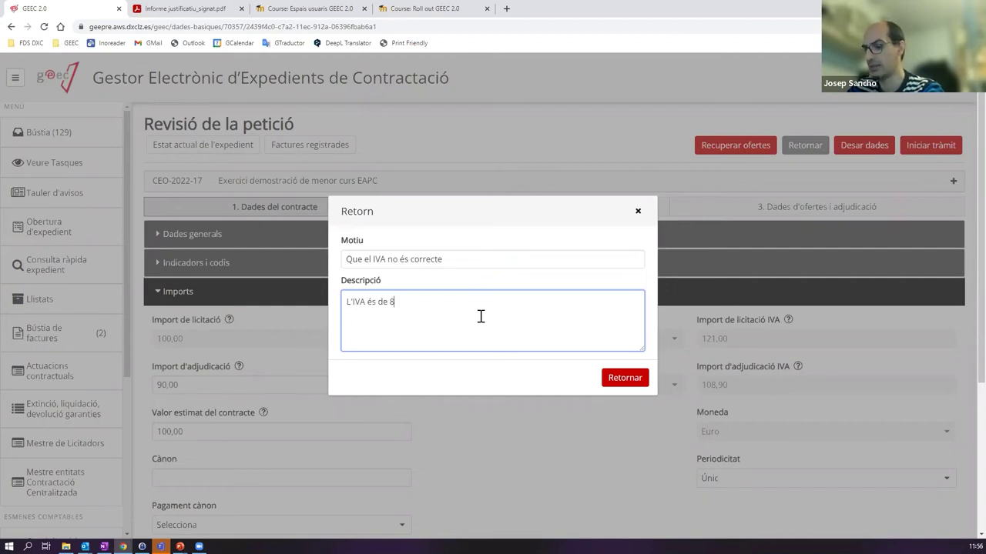
pyautogui.press('BackSpace')
pyautogui.write('4%')
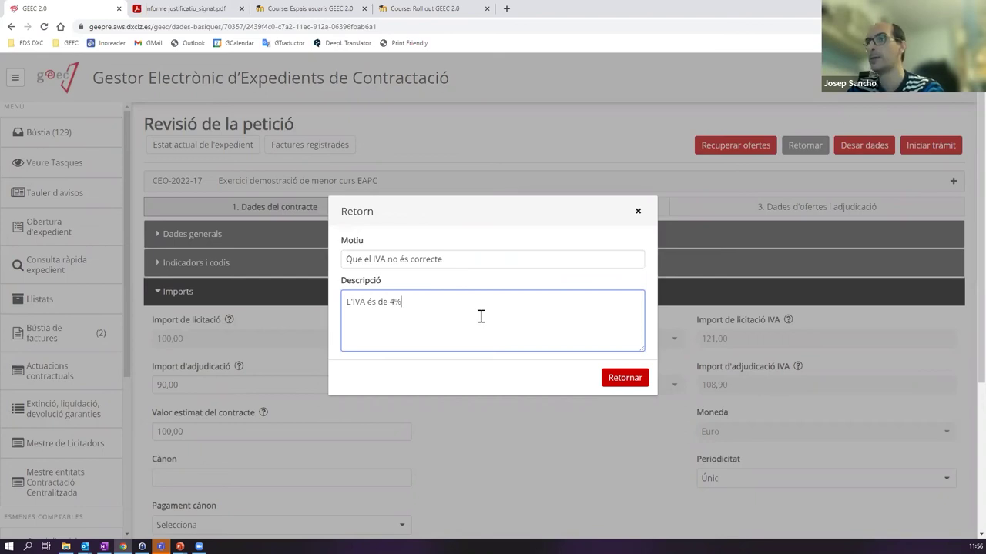
pyautogui.click(625, 378)
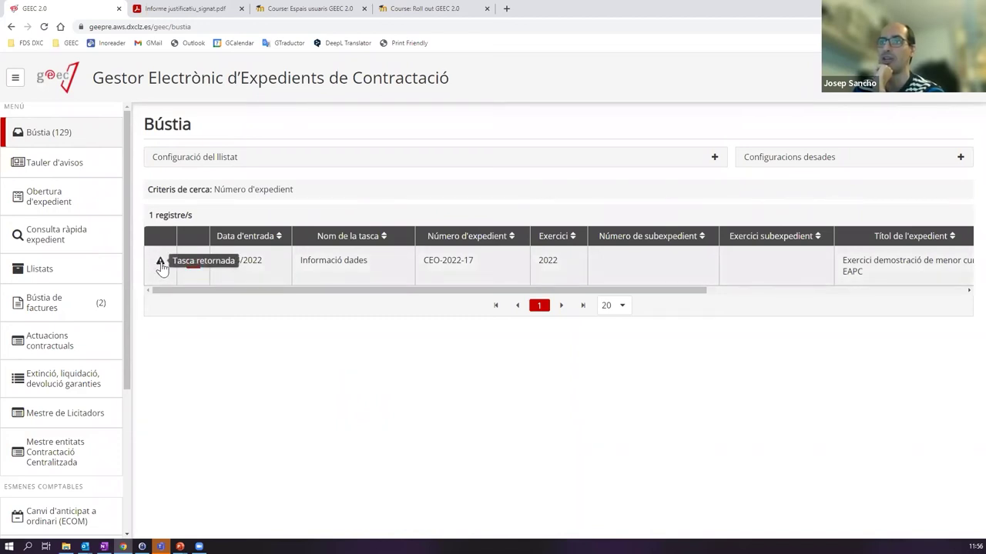
# - Read the return reason on the Informació dades task, then display CEO-2022-17's processing tree from the Bústia
pyautogui.click(380, 278)
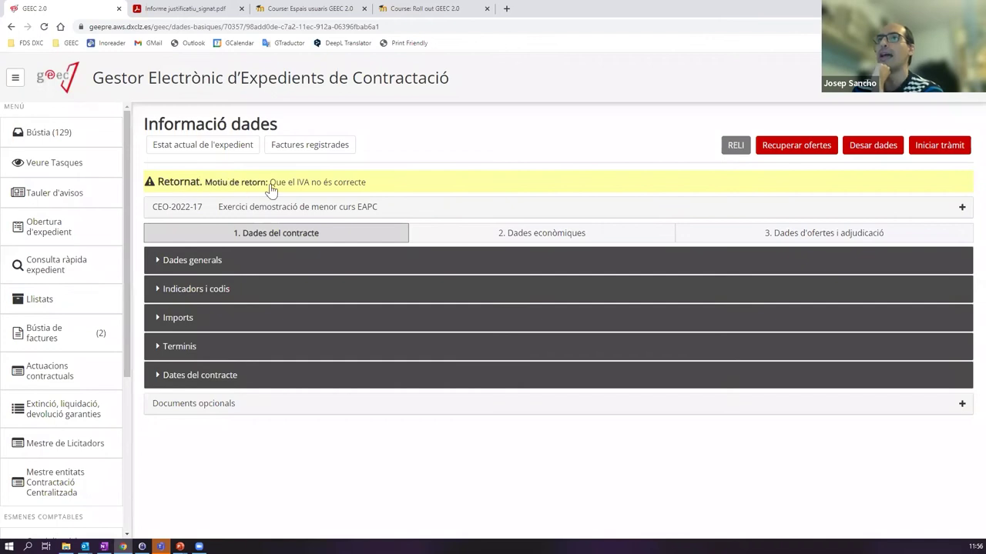
pyautogui.click(362, 185)
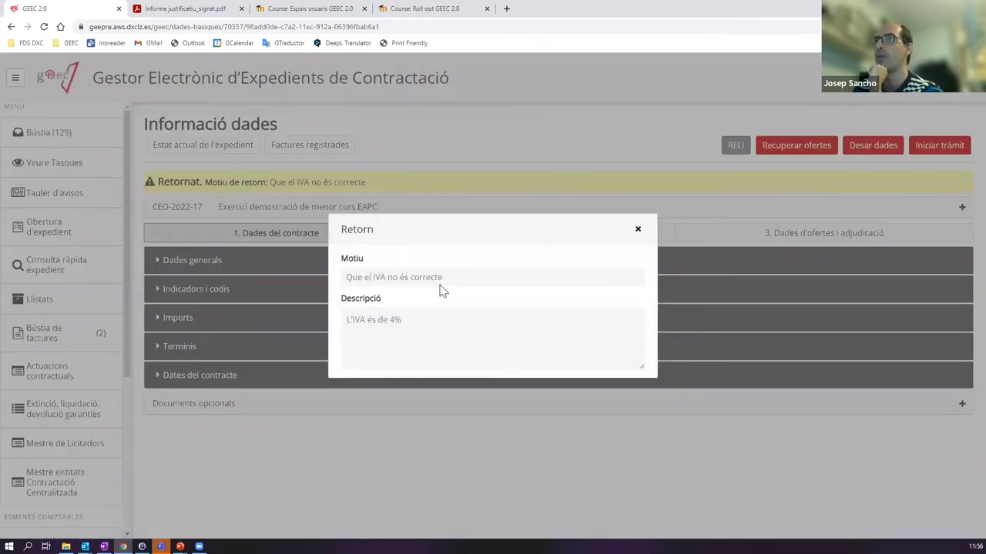
pyautogui.click(638, 229)
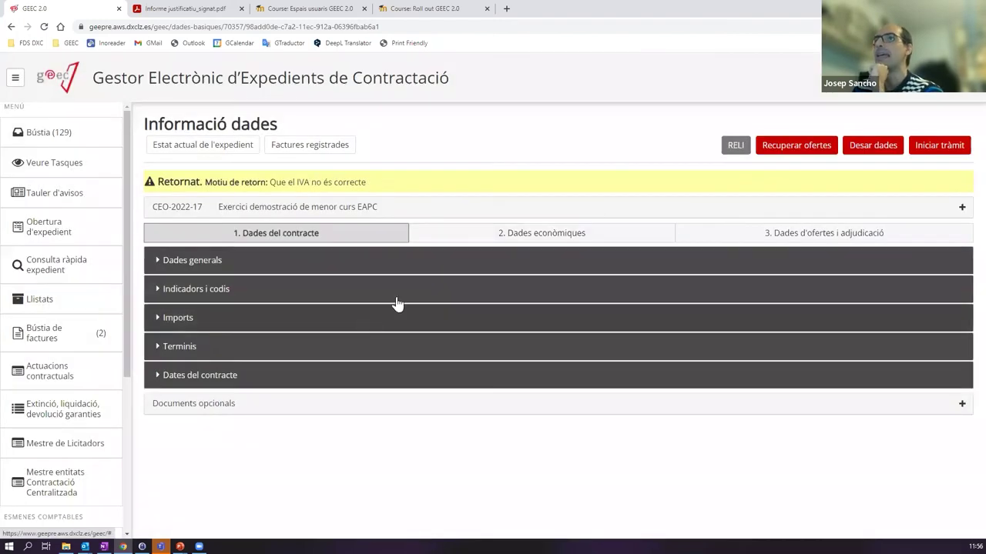
pyautogui.click(83, 145)
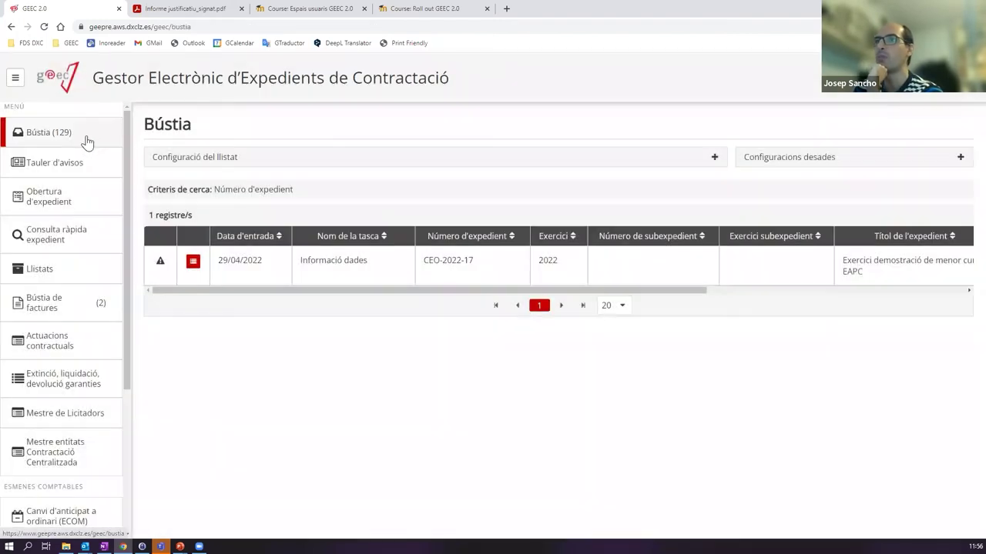
pyautogui.click(194, 263)
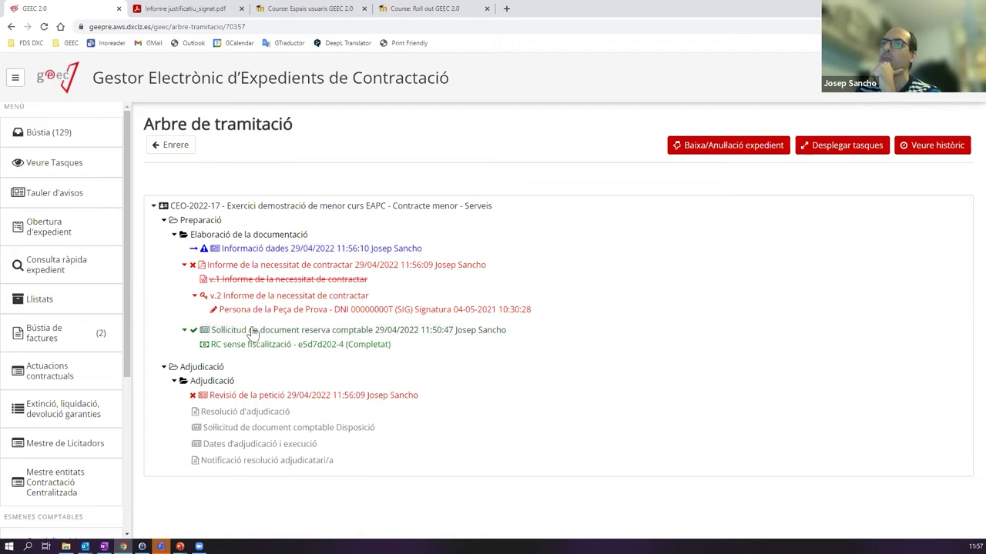
# - Select the Sol·licitud de document node in the tree, then open the returned Informació dades task
pyautogui.click(250, 333)
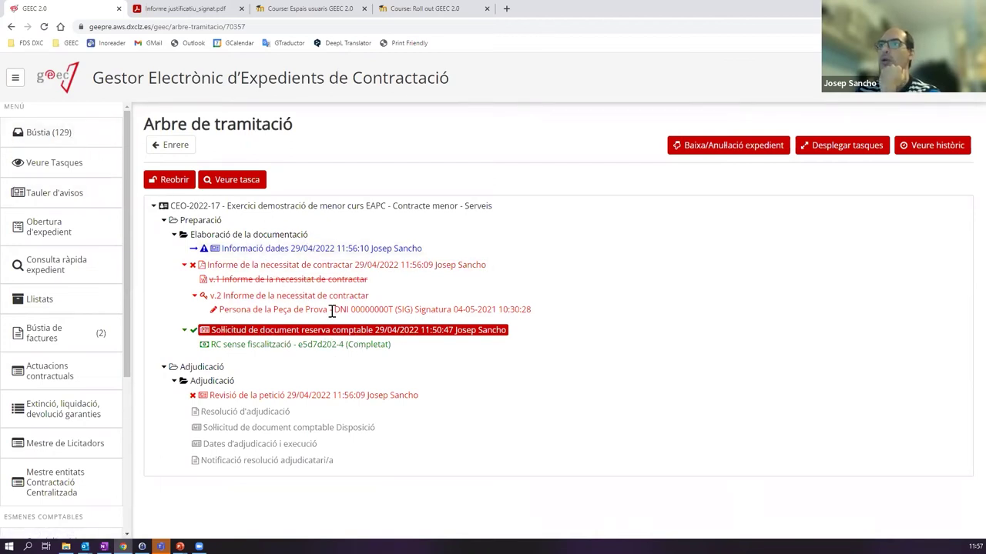
pyautogui.click(77, 139)
pyautogui.click(339, 263)
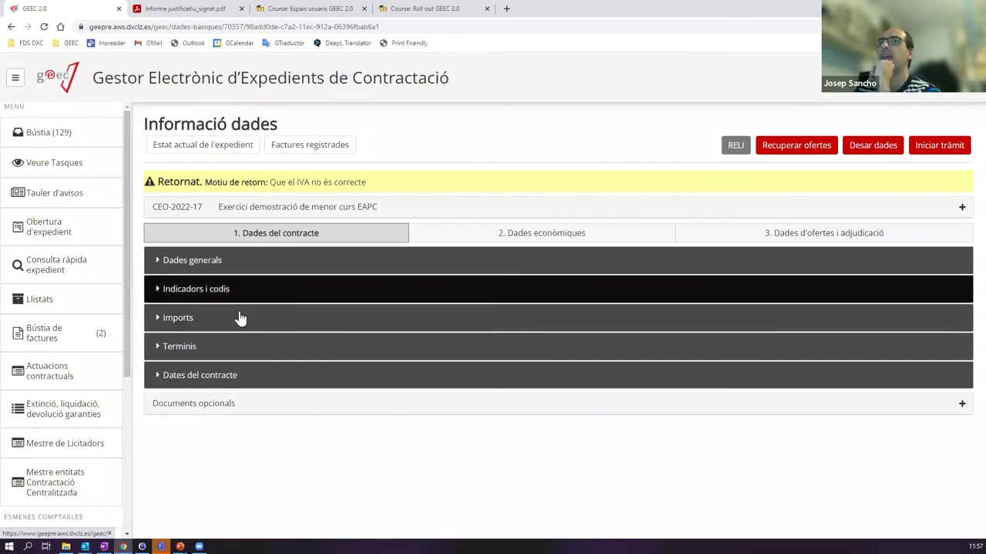
# - Expand the Terminis section and change Termini execució from 2 to 3 months
pyautogui.click(237, 322)
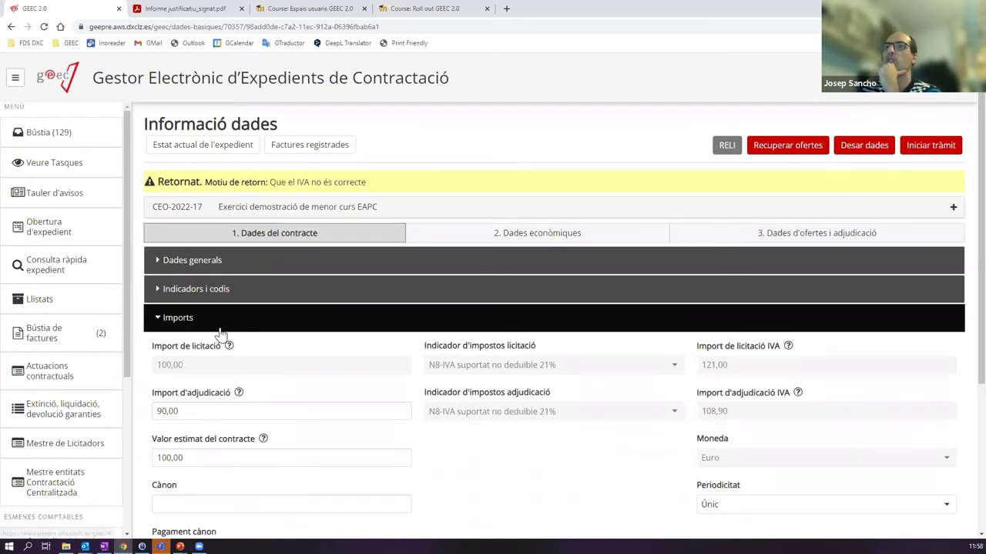
pyautogui.click(172, 321)
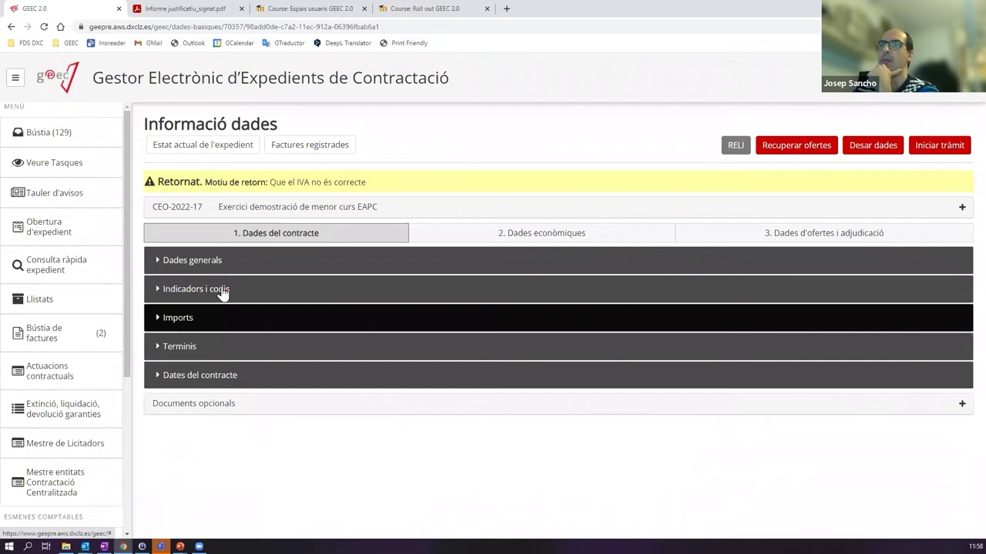
pyautogui.click(275, 266)
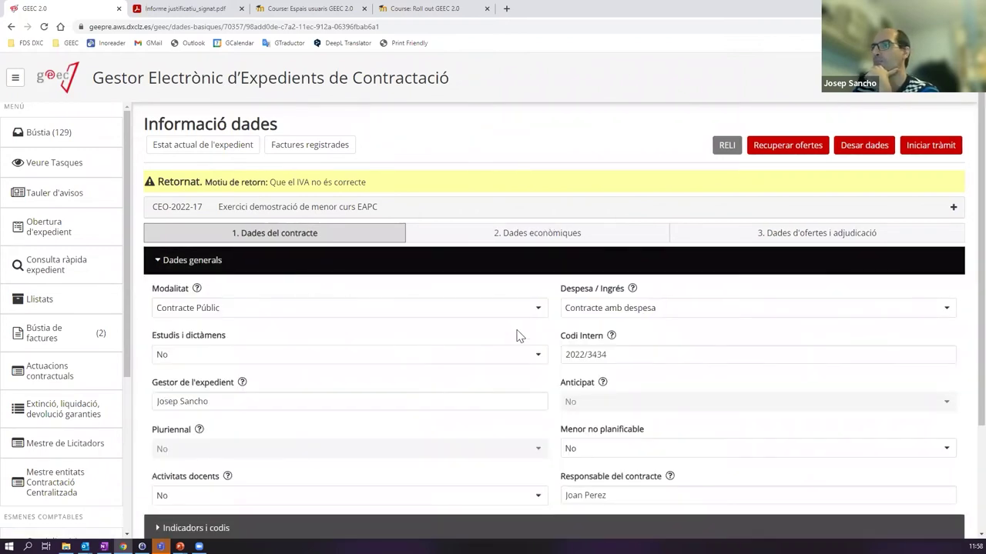
pyautogui.scroll(-3, 398, 359)
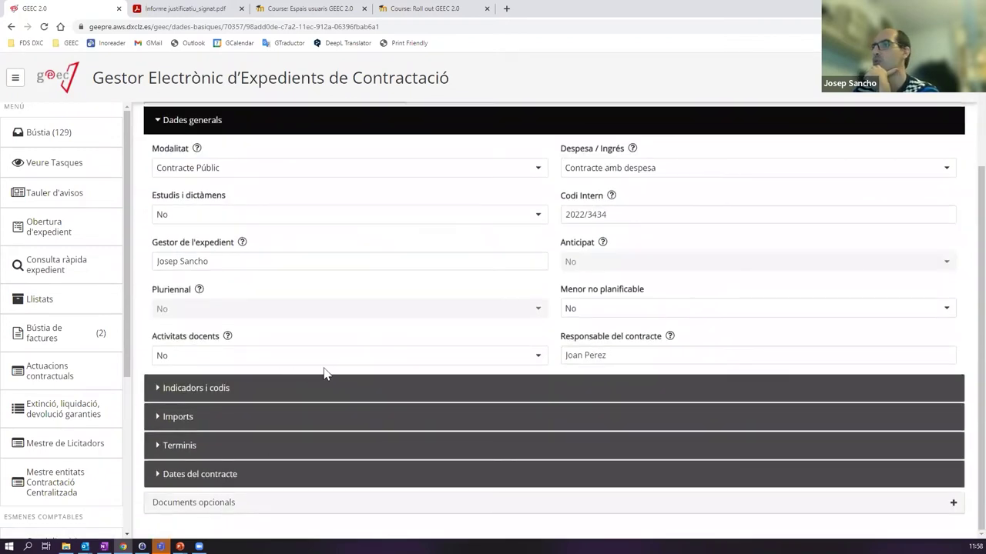
pyautogui.click(247, 447)
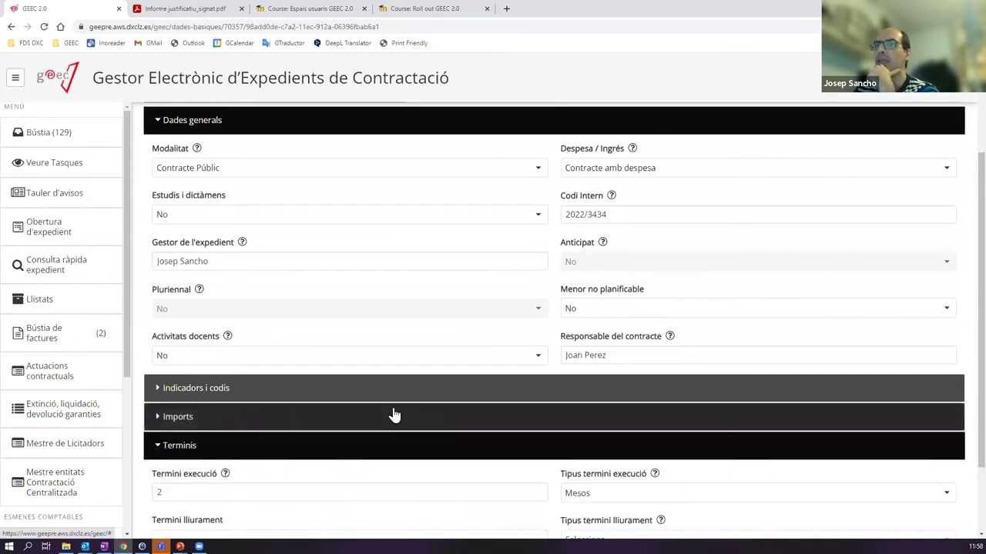
pyautogui.scroll(-2, 394, 415)
pyautogui.moveTo(462, 396); pyautogui.dragTo(117, 411)
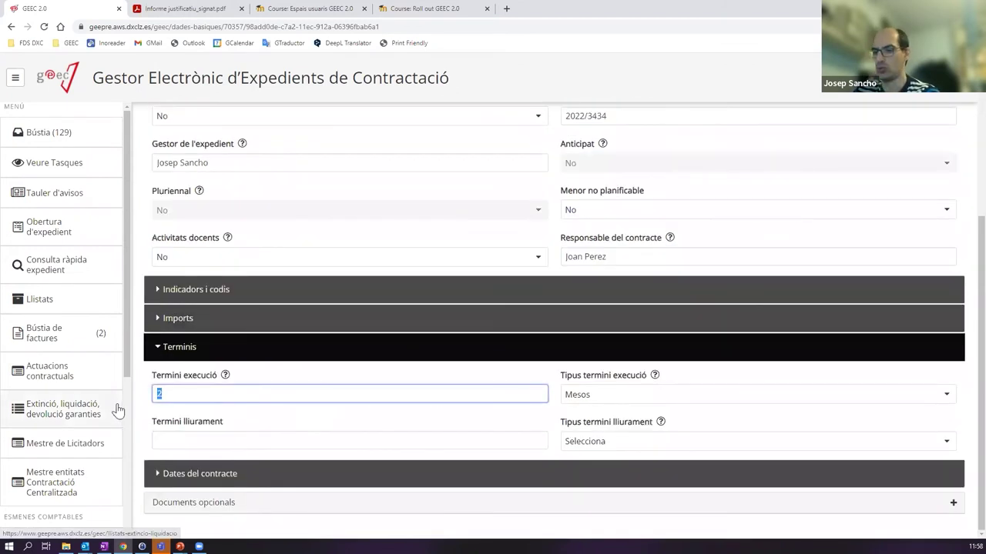
pyautogui.write('3')
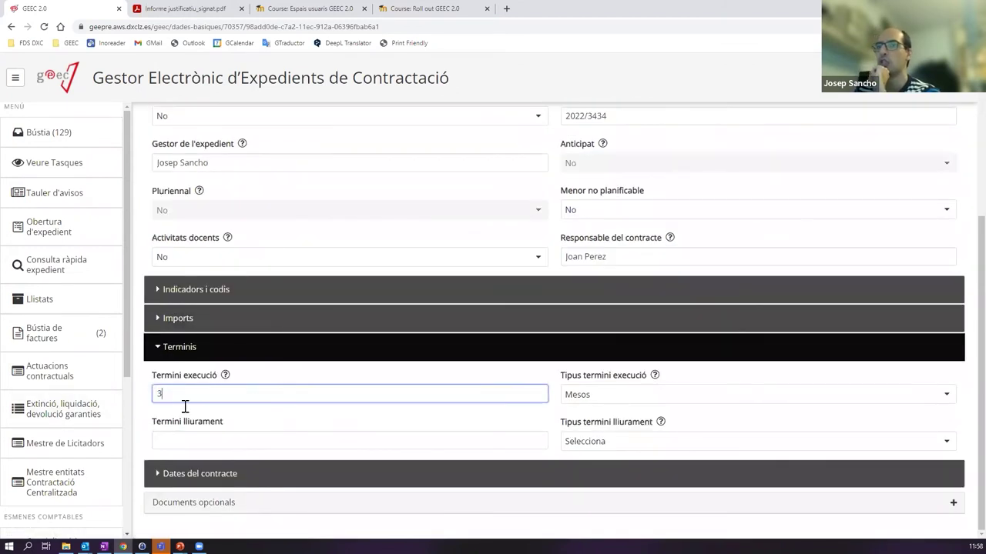
# - Save the contract data with Desar dades and forward the task with Iniciar tràmit
pyautogui.scroll(4, 381, 423)
pyautogui.scroll(-4, 385, 424)
pyautogui.scroll(1, 386, 422)
pyautogui.scroll(4, 383, 421)
pyautogui.scroll(-4, 380, 418)
pyautogui.scroll(3, 370, 408)
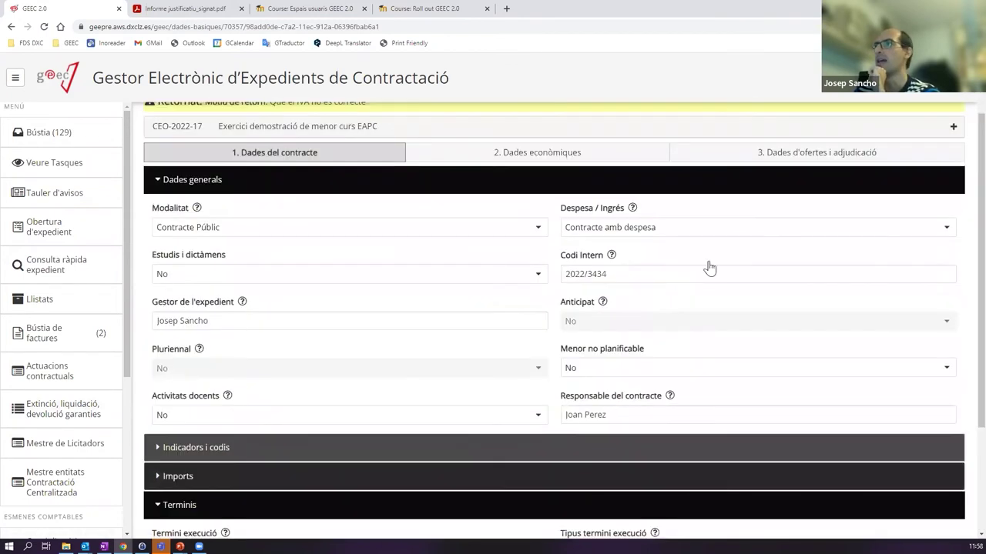
pyautogui.scroll(1, 770, 231)
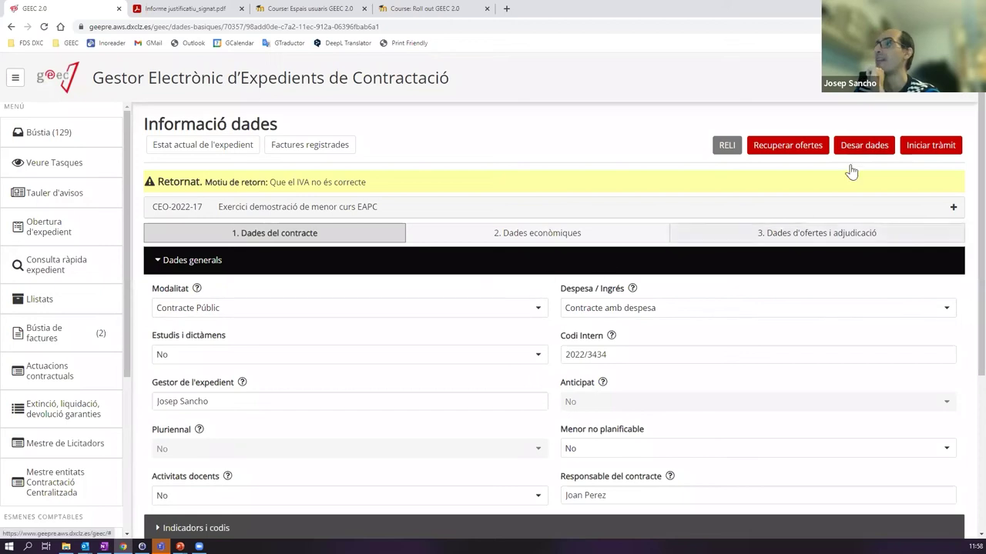
pyautogui.click(853, 152)
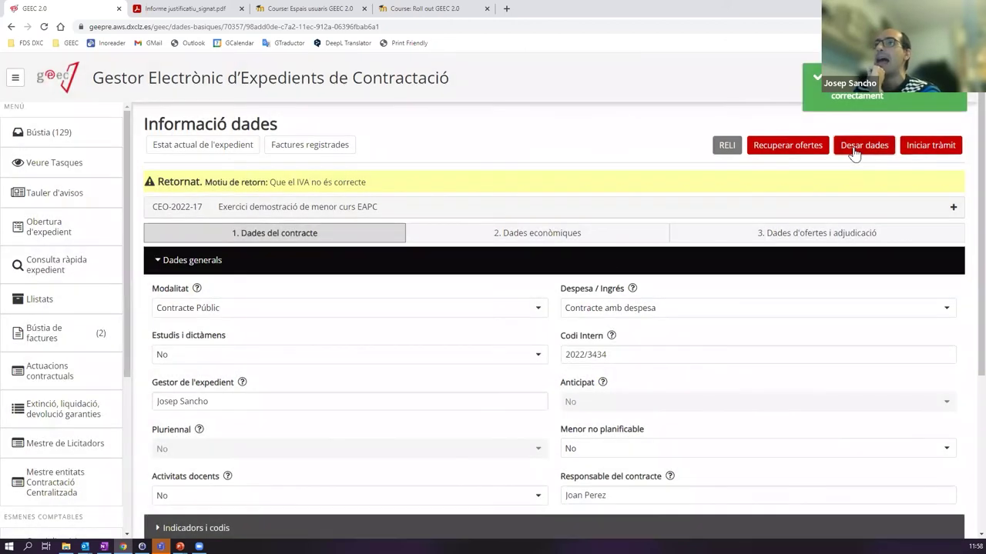
pyautogui.click(928, 146)
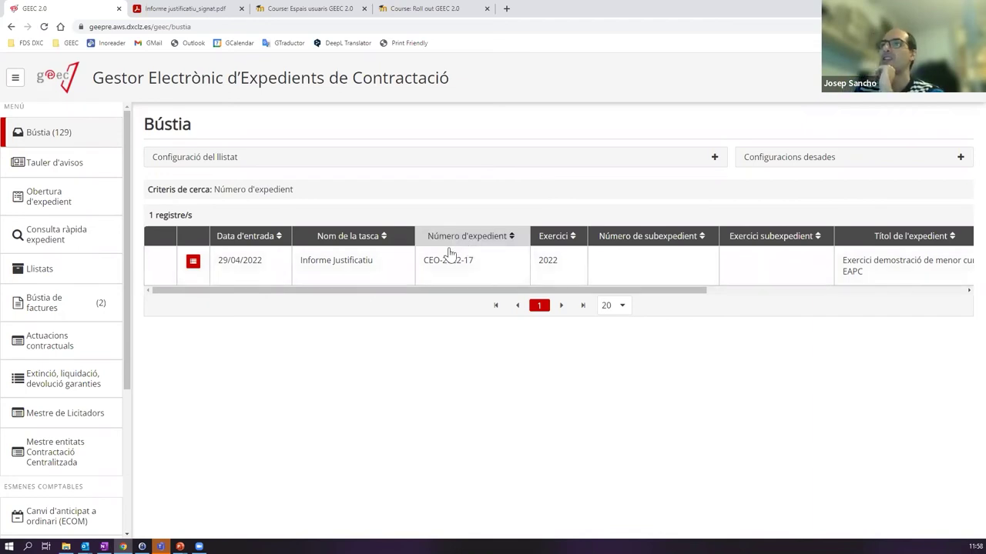
# - Open the Informe Justificatiu task, with IN02 already validated and signed, and continue the tràmit
pyautogui.click(342, 265)
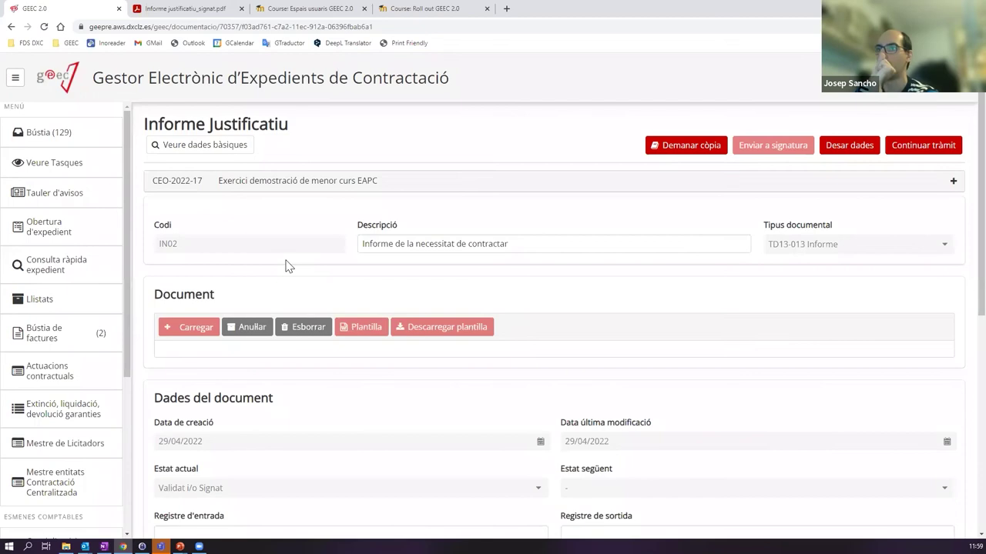
pyautogui.click(928, 147)
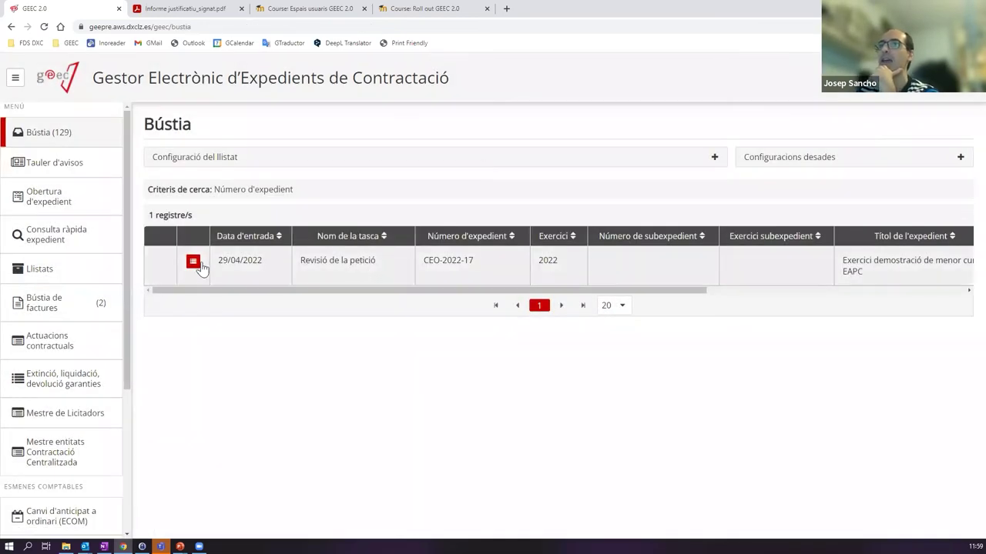
# - Check the Terminis execution term in Revisió de la petició, forward the task, and show the processing tree
pyautogui.click(321, 272)
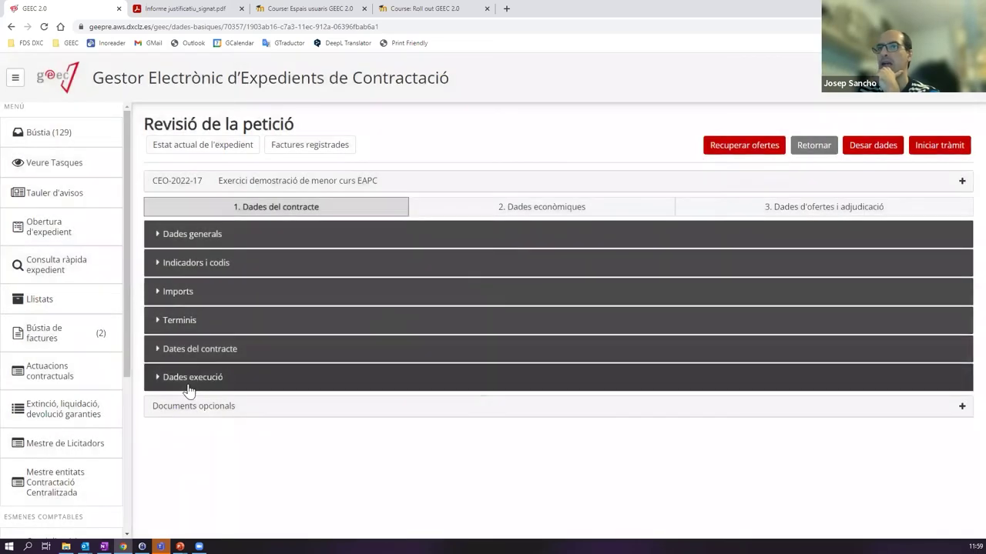
pyautogui.click(189, 385)
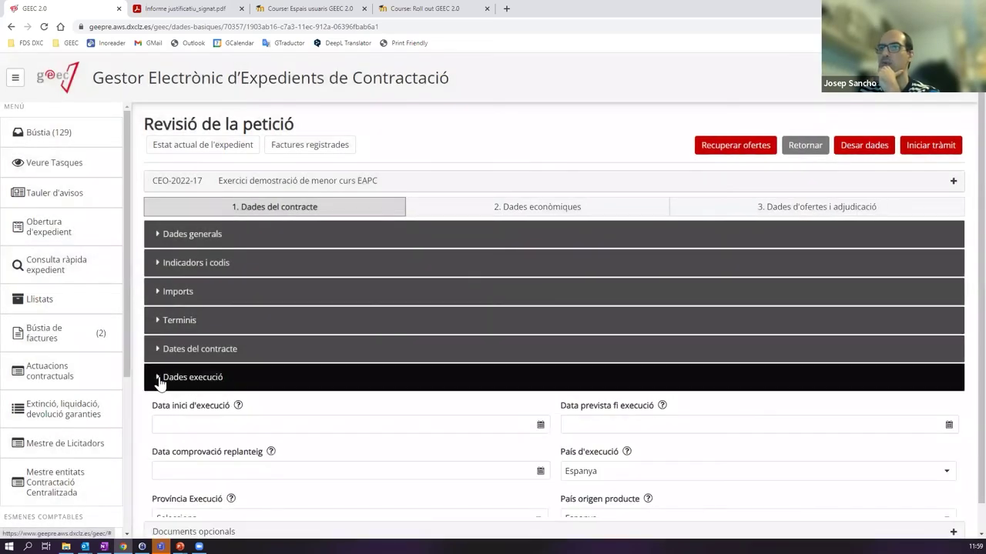
pyautogui.click(159, 380)
pyautogui.click(180, 356)
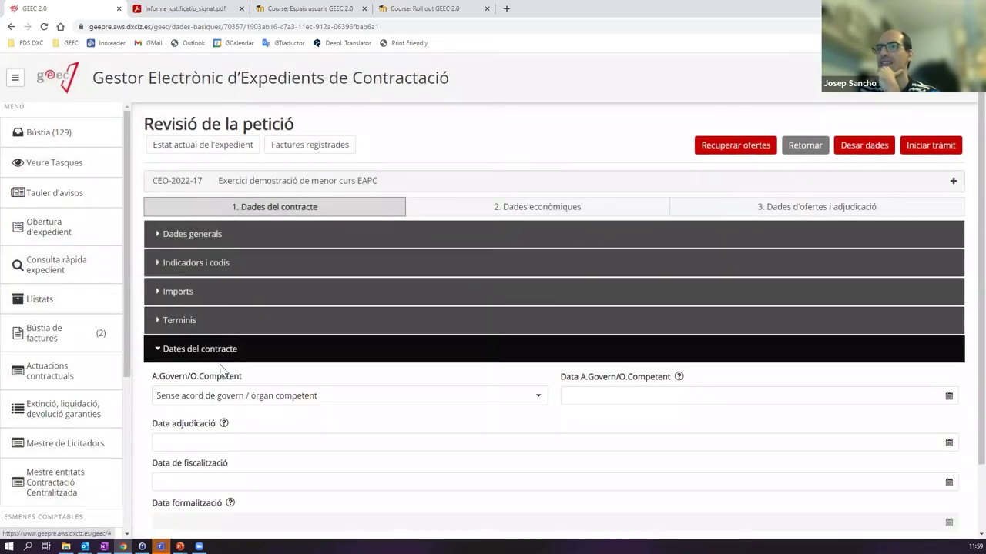
pyautogui.click(168, 327)
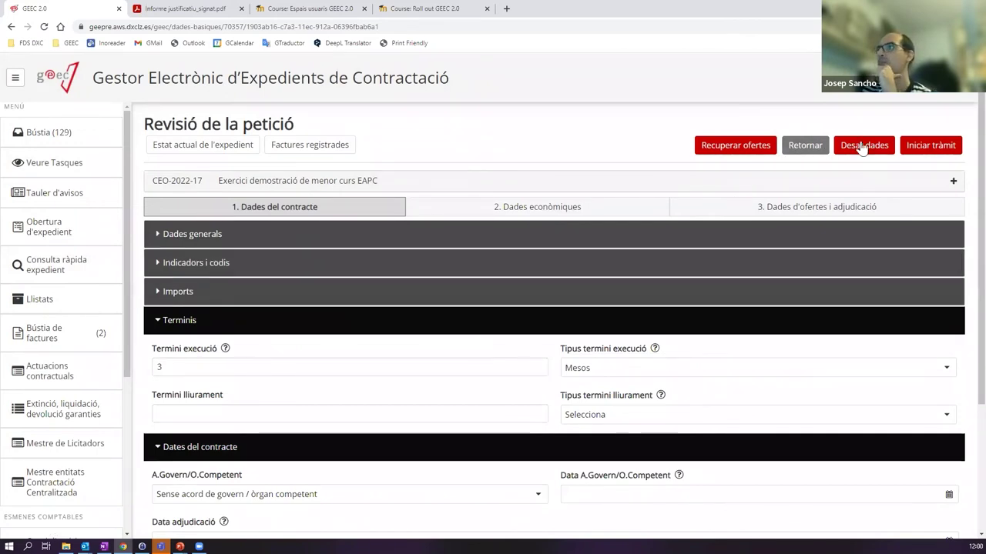
pyautogui.click(170, 320)
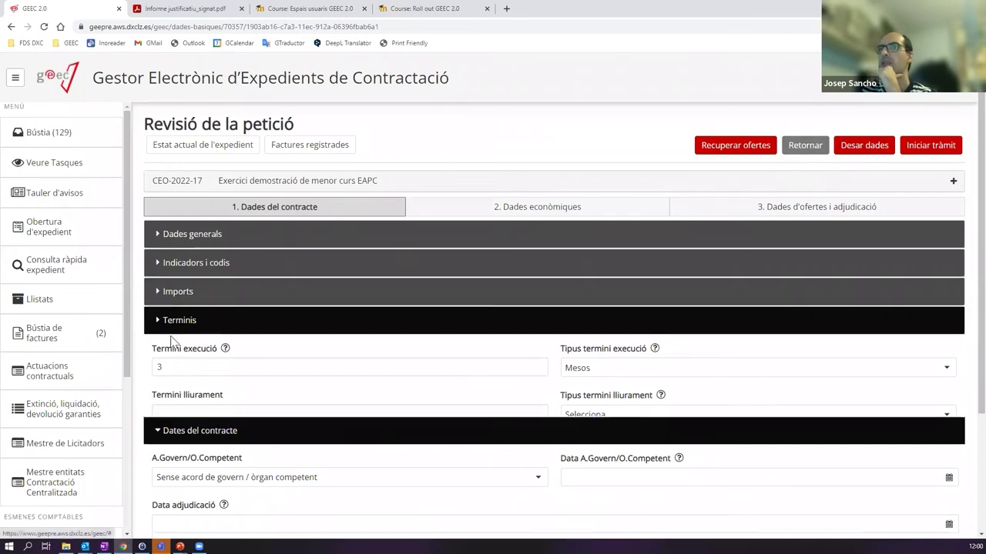
pyautogui.click(170, 353)
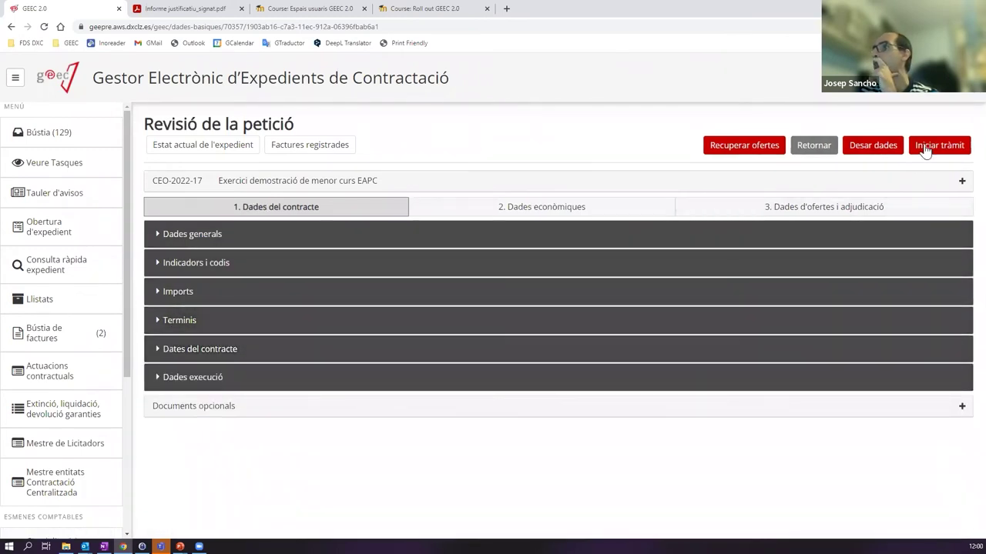
pyautogui.click(927, 146)
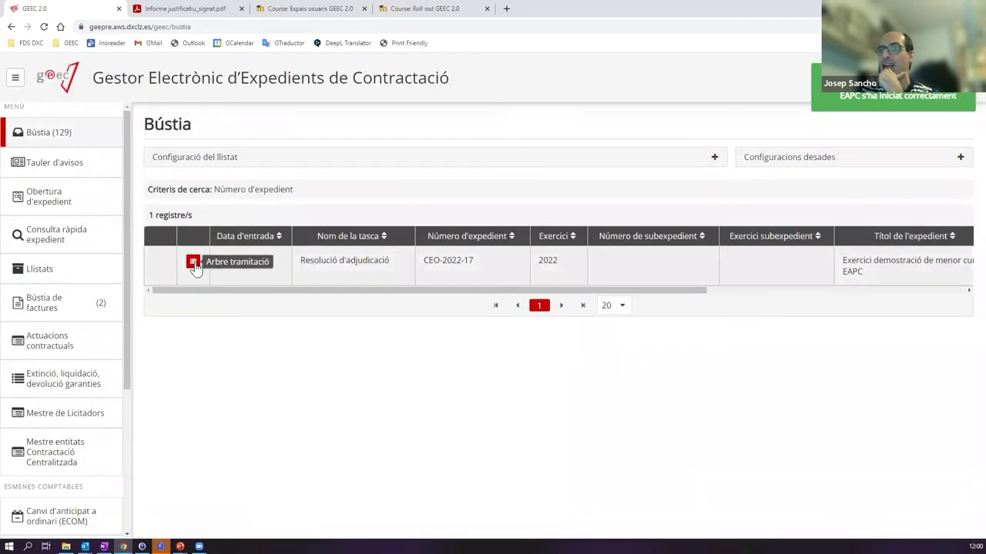
pyautogui.click(193, 262)
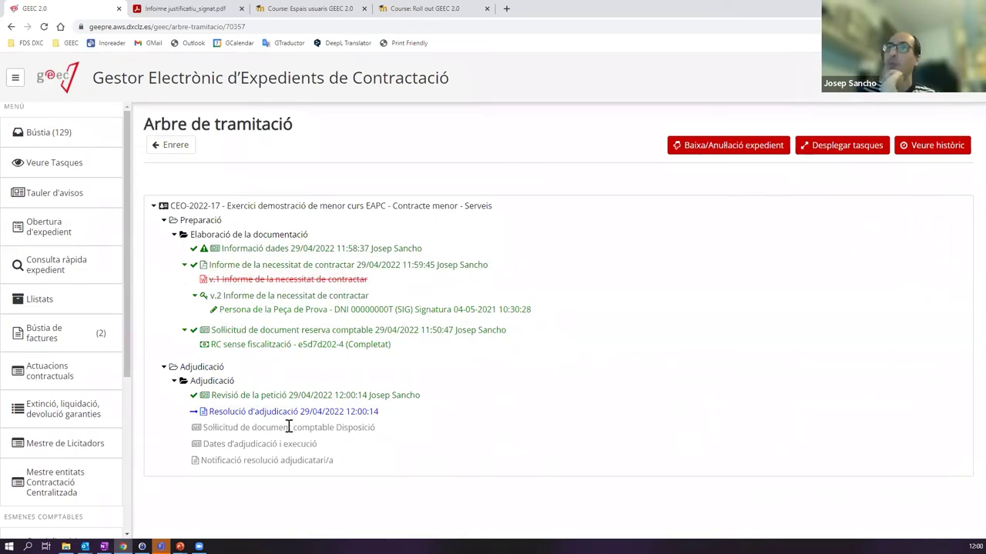
pyautogui.click(239, 248)
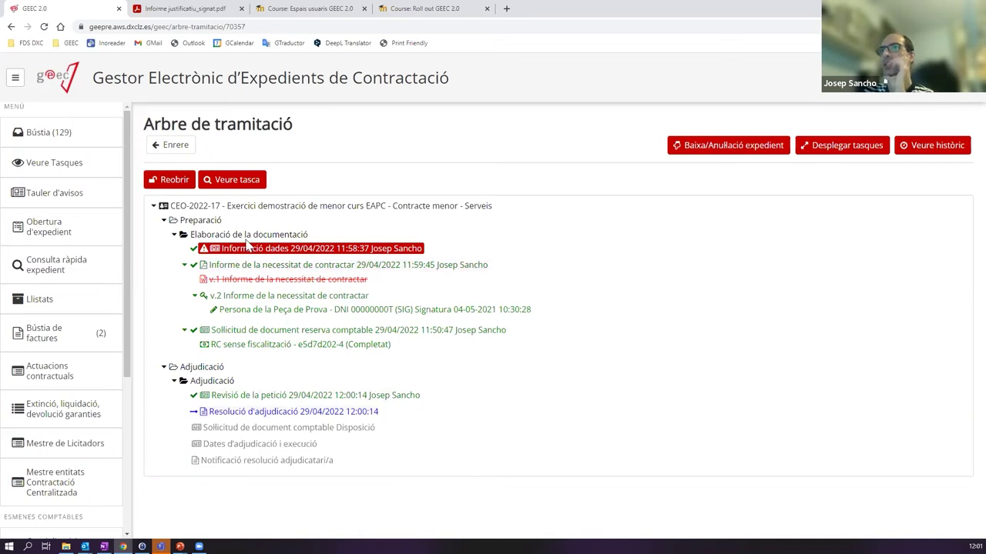
pyautogui.moveTo(192, 234); pyautogui.dragTo(339, 244)
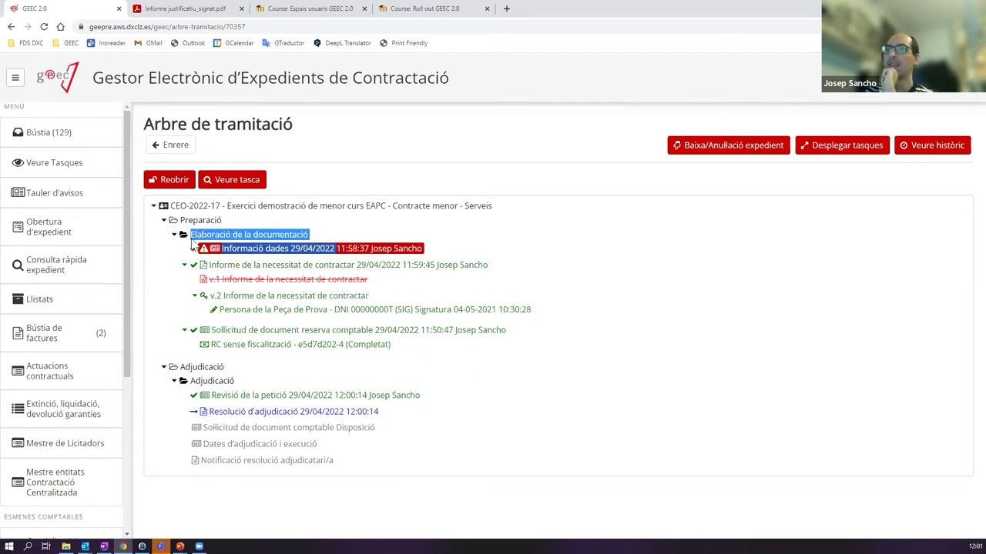
pyautogui.click(235, 234)
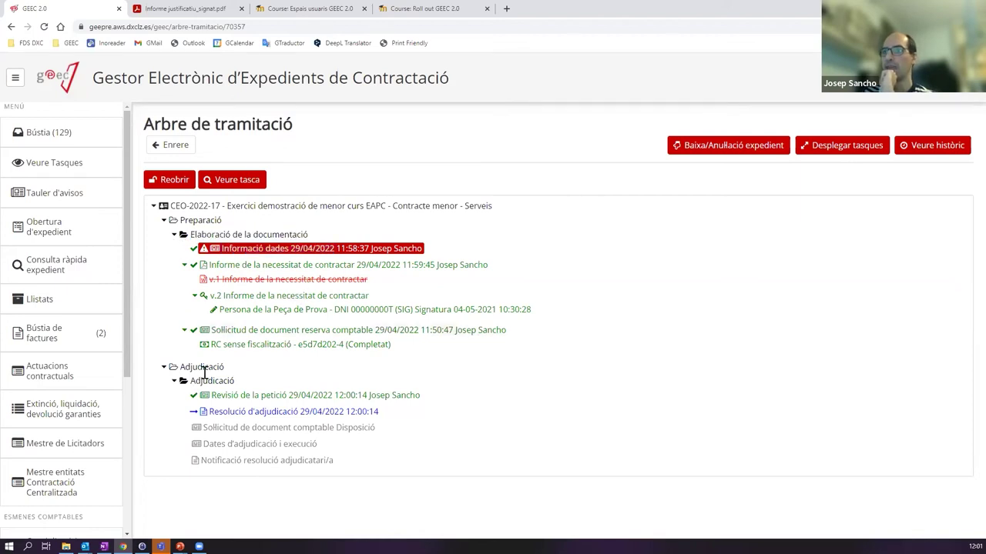
pyautogui.moveTo(193, 383); pyautogui.dragTo(255, 386)
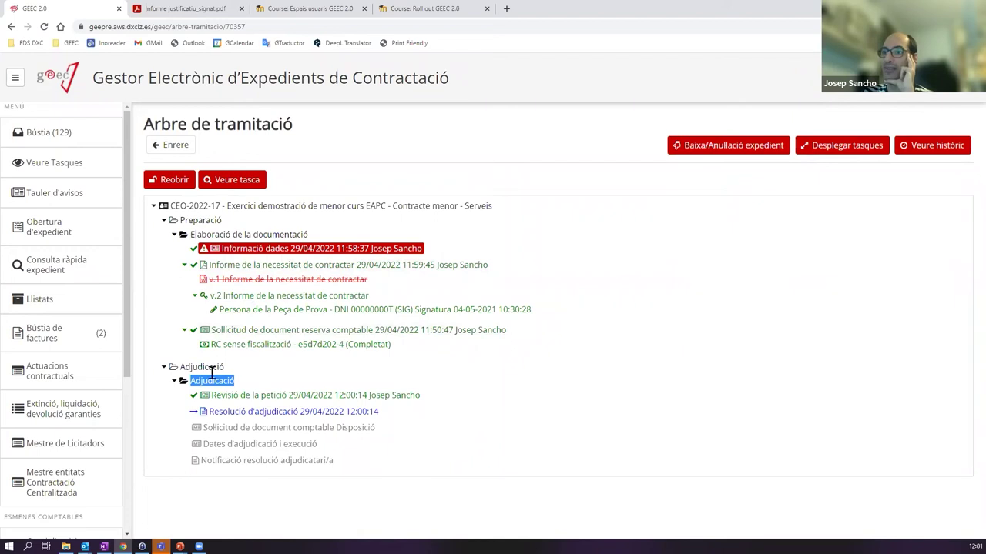
pyautogui.click(279, 368)
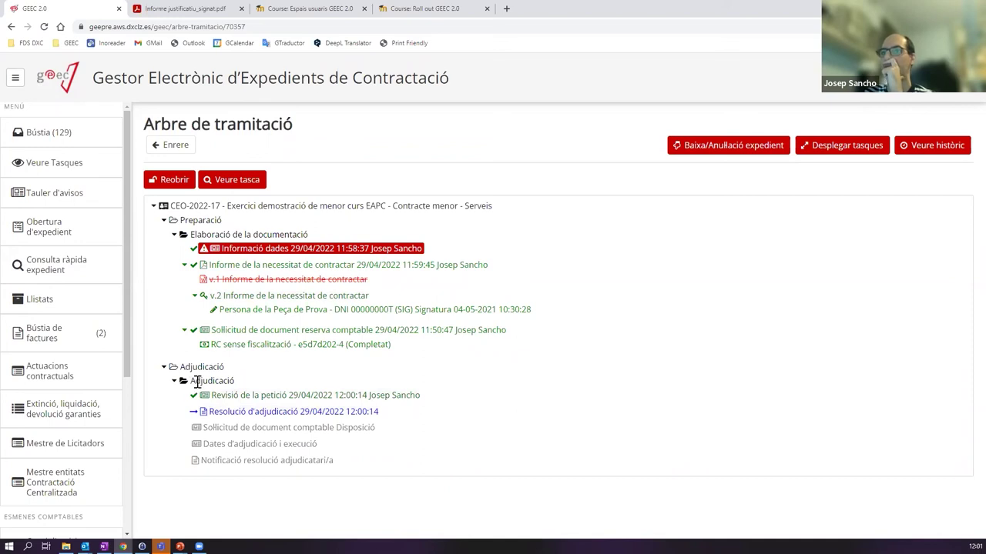
pyautogui.click(199, 381)
pyautogui.moveTo(402, 414); pyautogui.dragTo(178, 420)
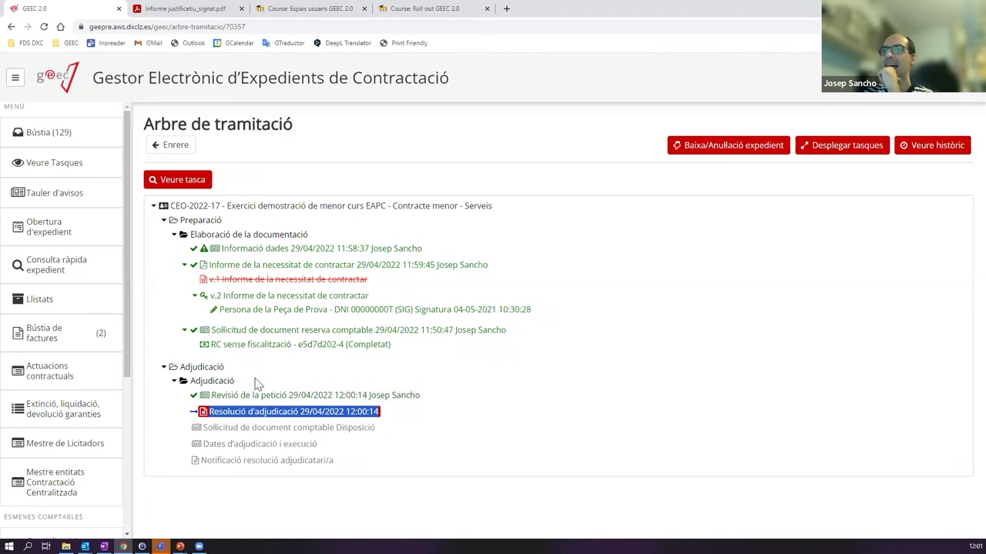
pyautogui.click(258, 384)
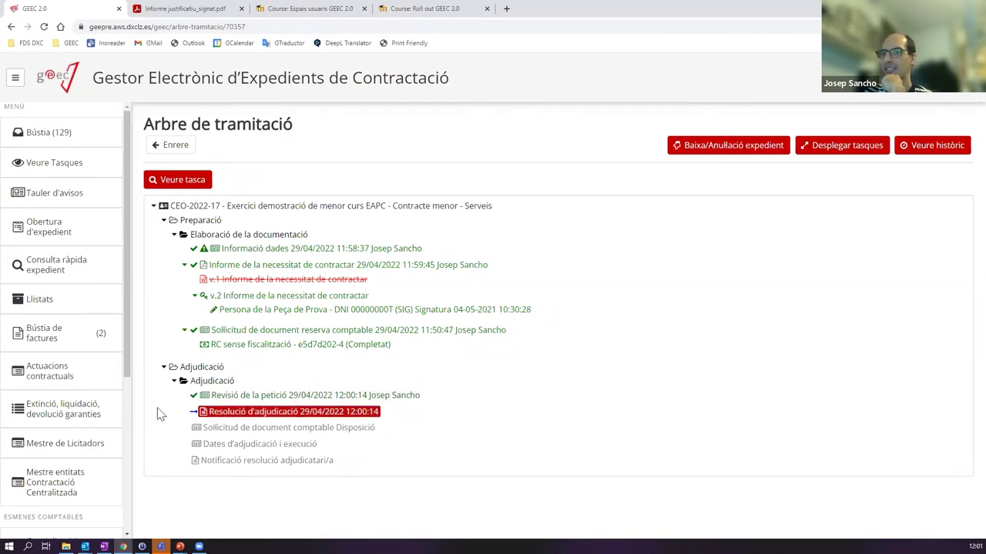
pyautogui.click(309, 281)
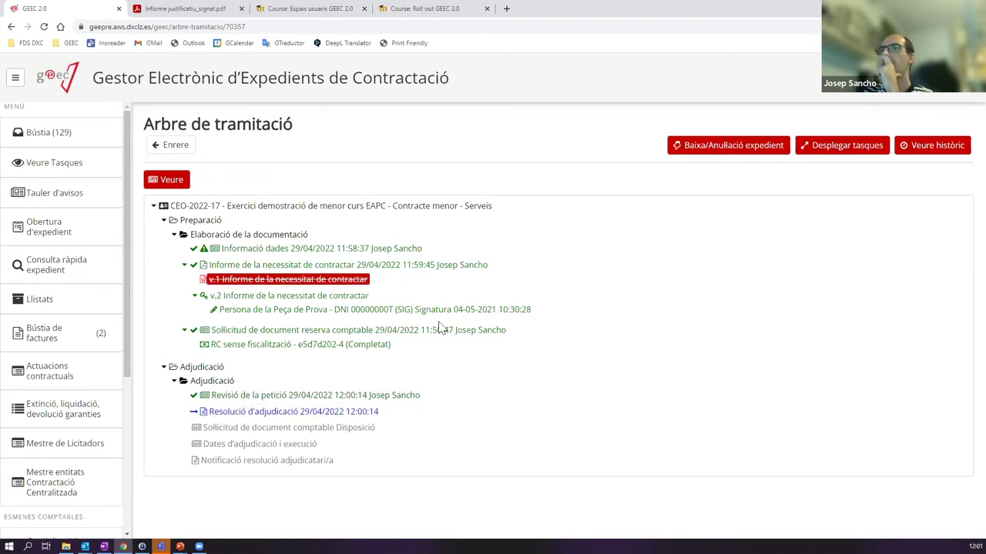
pyautogui.click(231, 249)
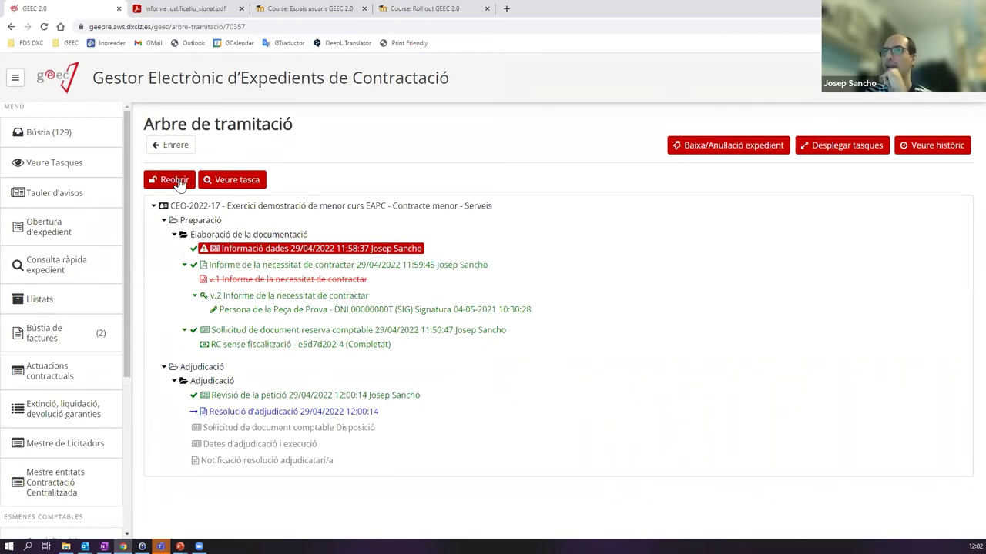
# - Reopen the Informació dades task, change Codi Intern to 2022/3435, and save the data
pyautogui.click(176, 180)
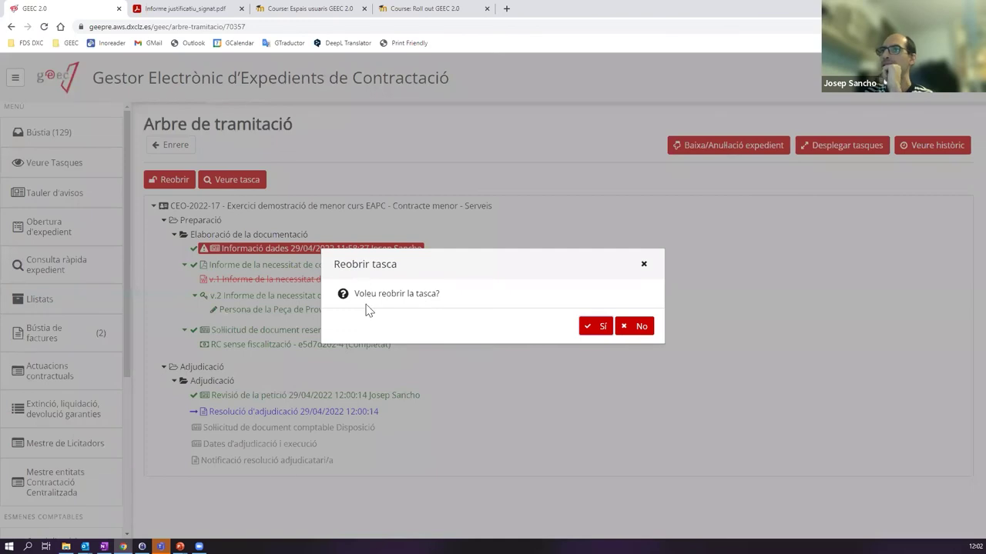
pyautogui.click(594, 326)
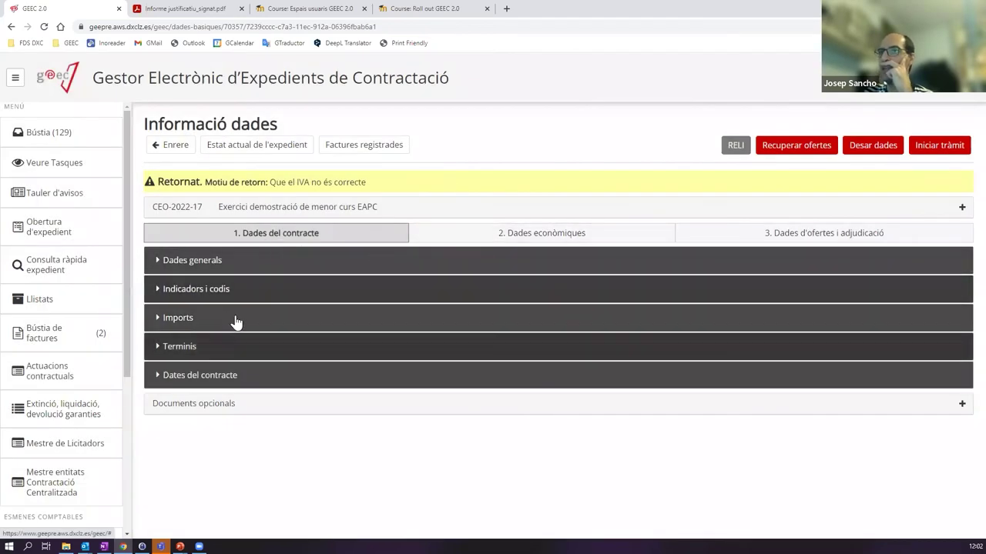
pyautogui.click(267, 270)
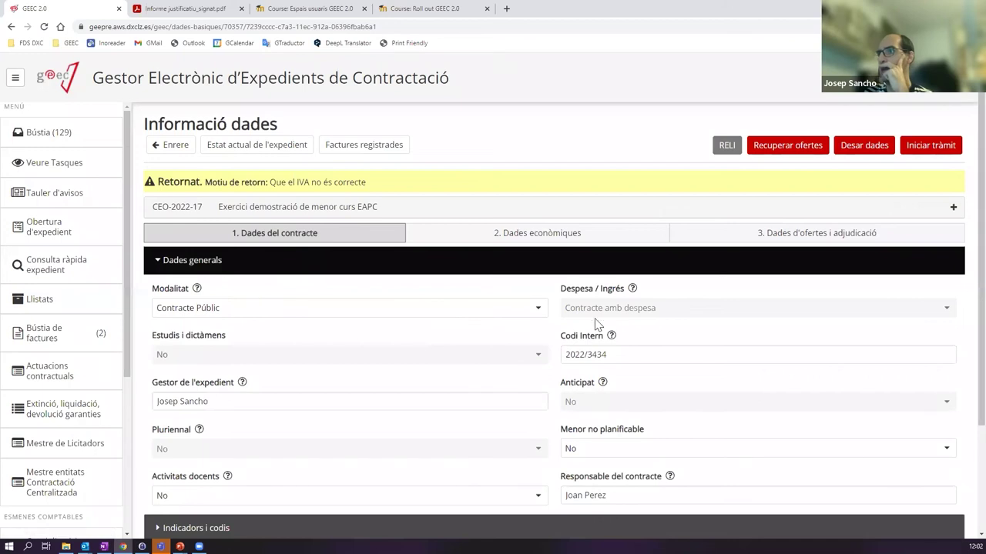
pyautogui.click(620, 354)
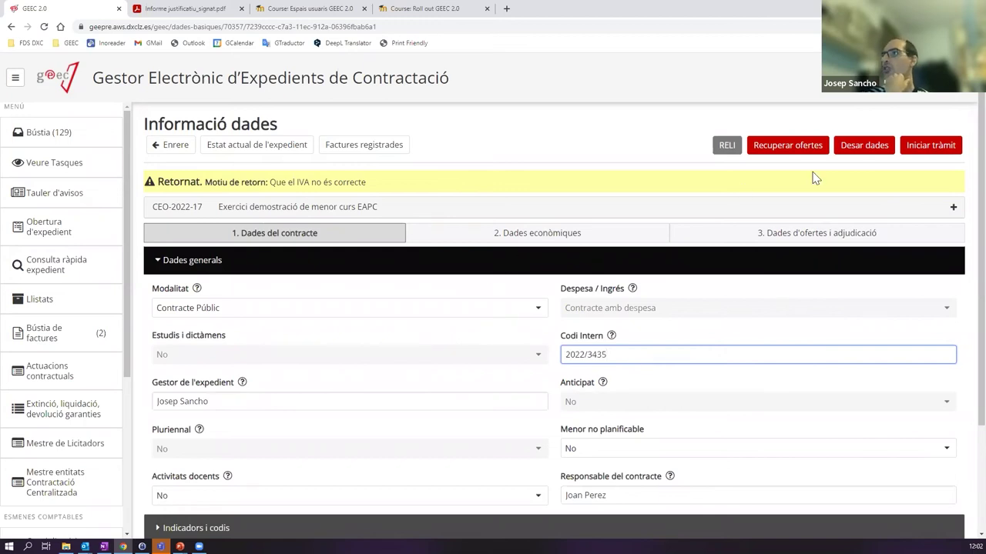
pyautogui.click(869, 150)
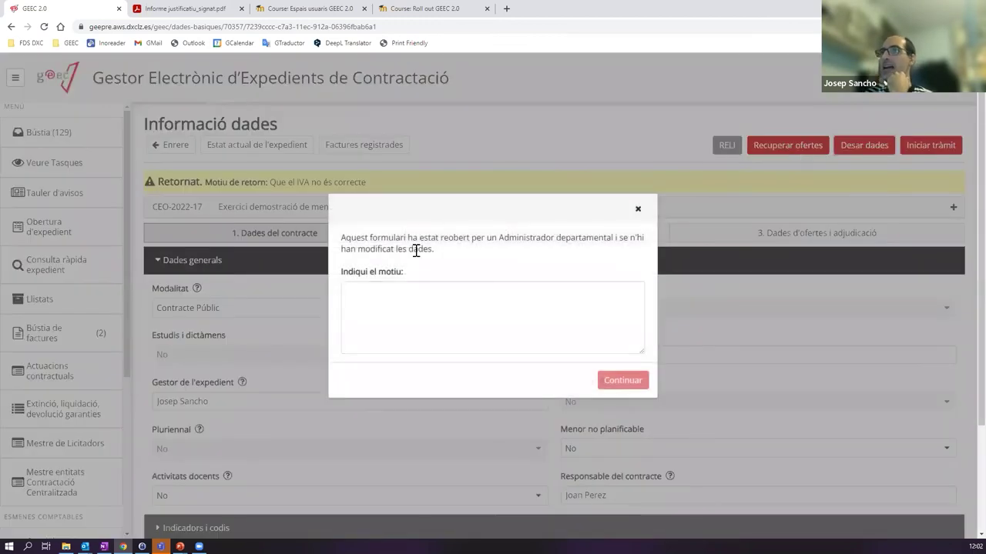
# - Enter the change reason 'El codi no era correcte' and continue to store Codi Intern 2022/3435
pyautogui.moveTo(484, 243); pyautogui.dragTo(616, 241)
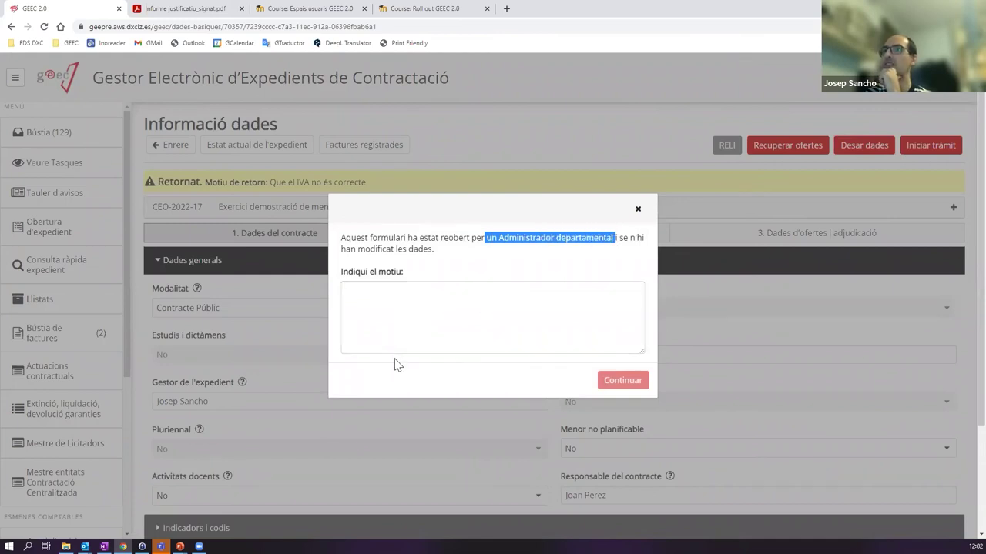
pyautogui.click(423, 302)
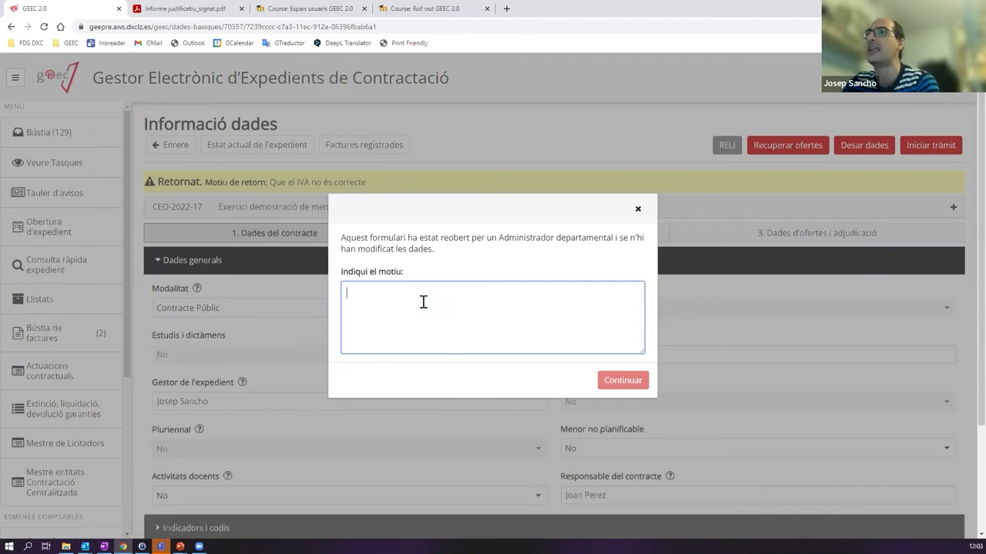
pyautogui.write('El codi no era correcte.')
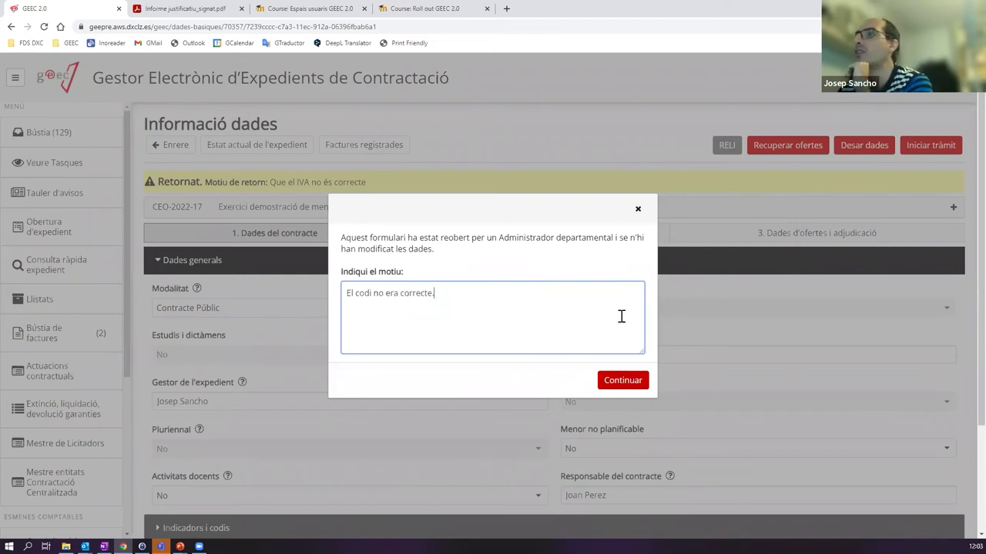
pyautogui.click(616, 381)
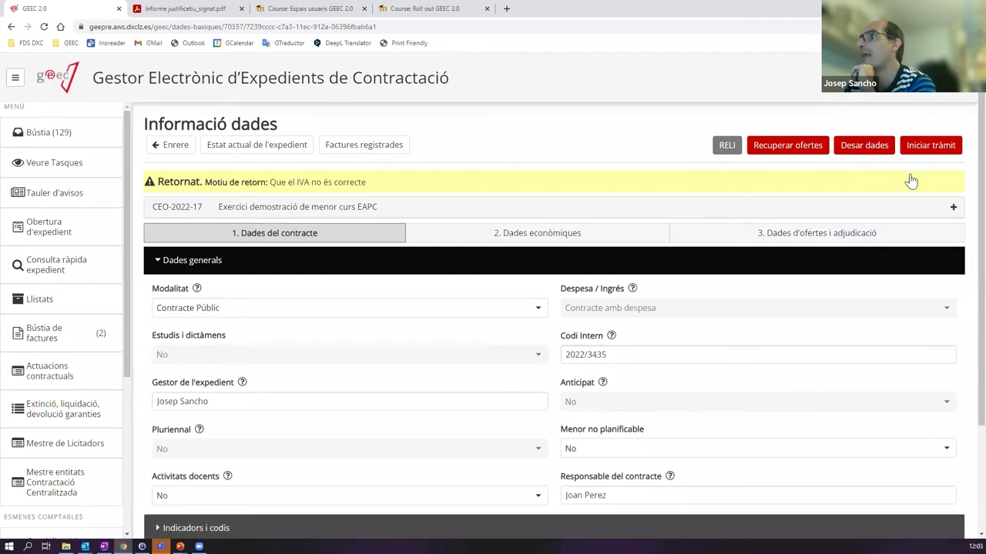
# - Forward the corrected data form, check CEO-2022-17's processing tree, and open its Resolució d'adjudicació task
pyautogui.click(921, 148)
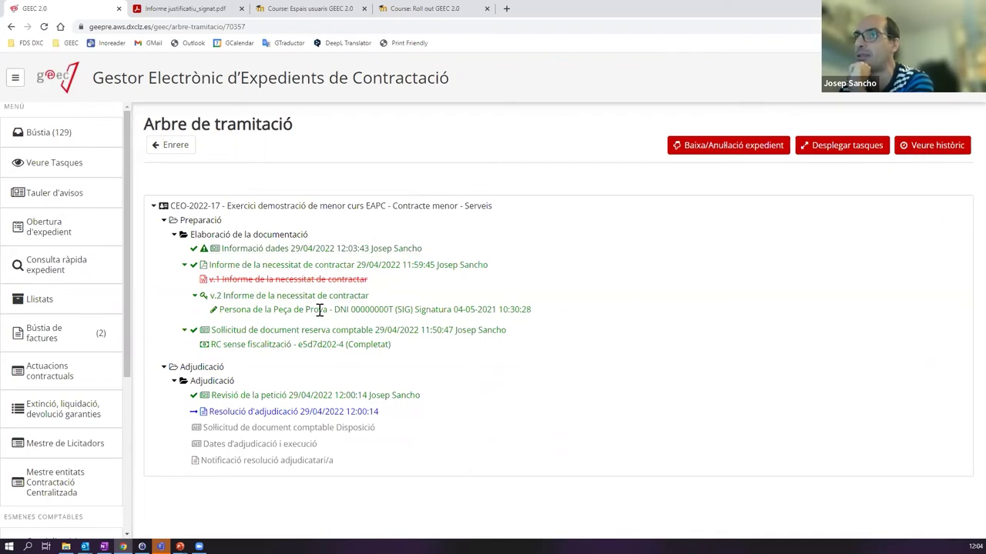
pyautogui.click(82, 133)
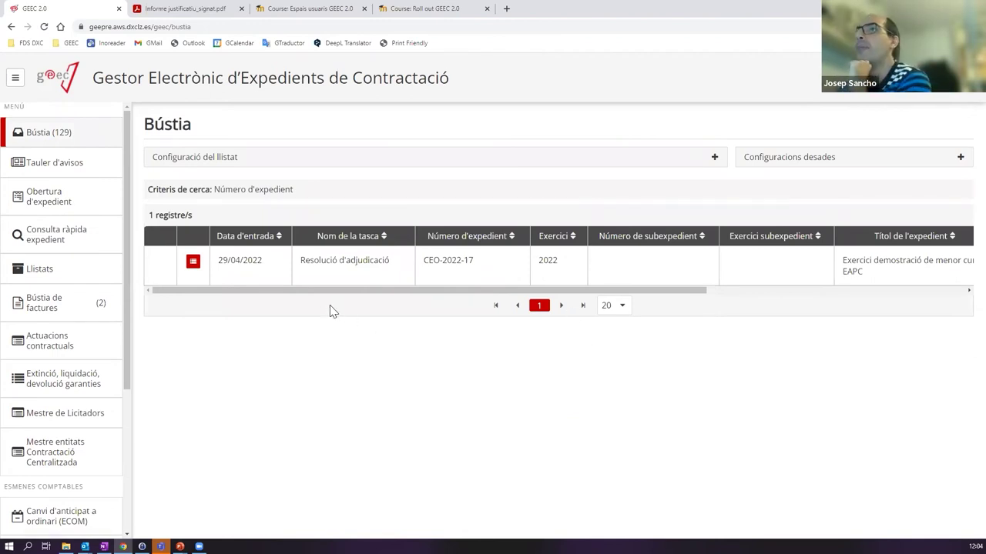
pyautogui.click(193, 262)
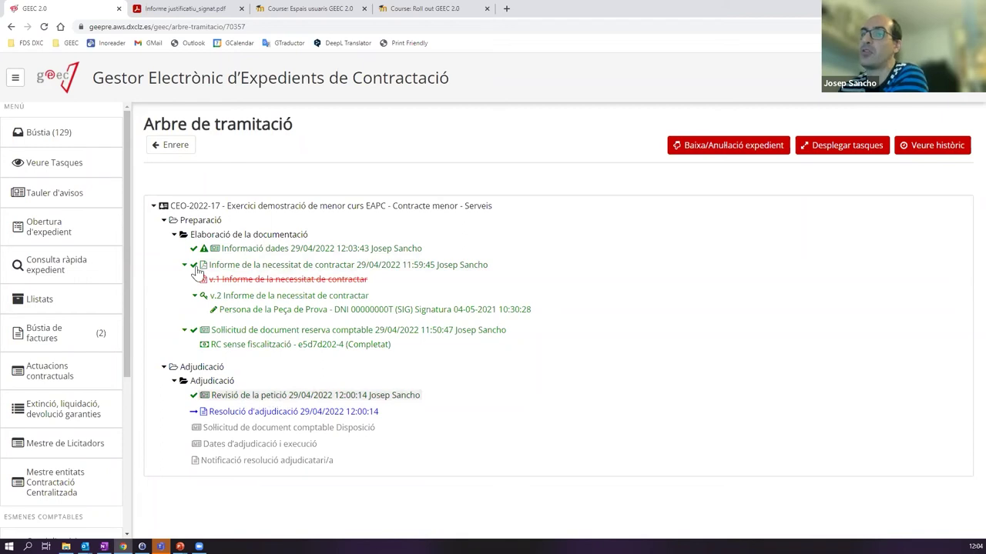
pyautogui.click(72, 142)
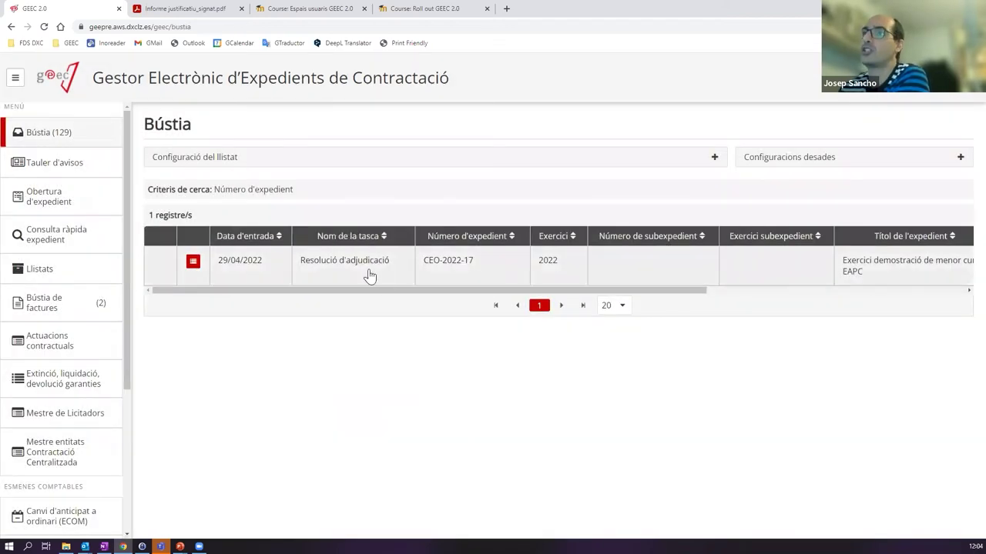
pyautogui.click(367, 266)
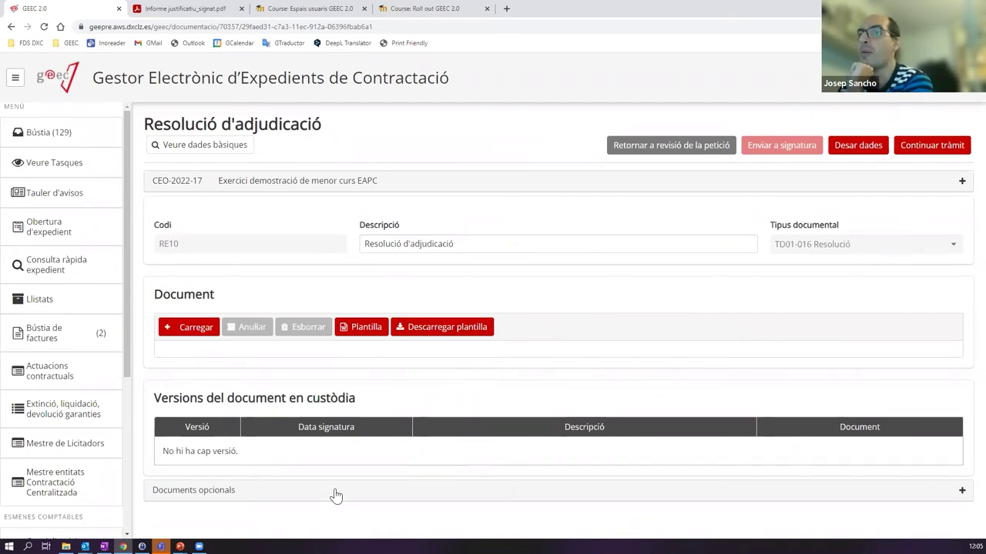
# - Expand the task's Documents opcionals section to review it, then return to the Bústia inbox
pyautogui.click(227, 498)
pyautogui.scroll(-1, 285, 491)
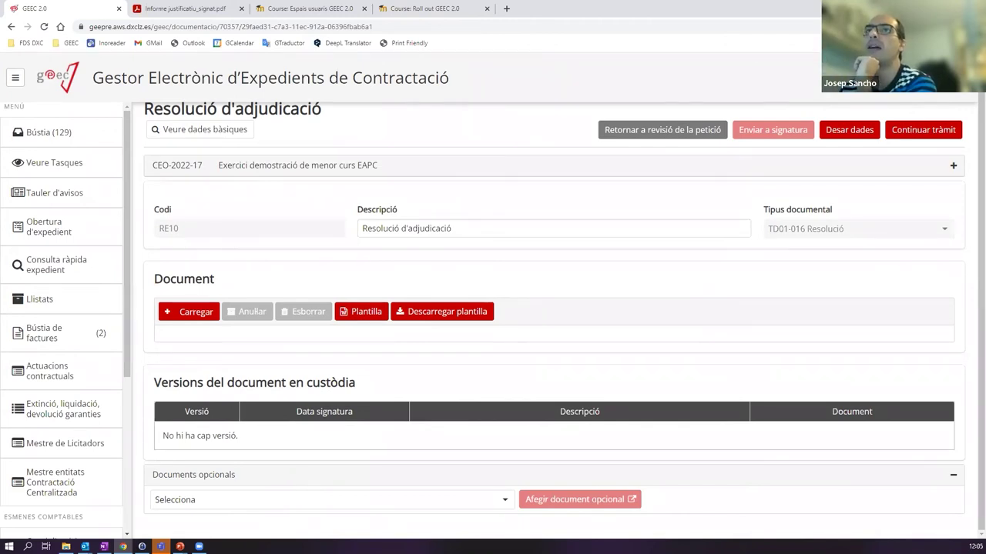
pyautogui.click(53, 132)
# - Inspect the pending notification task in CEO-2022-17's processing tree, then return to the inbox
pyautogui.click(191, 261)
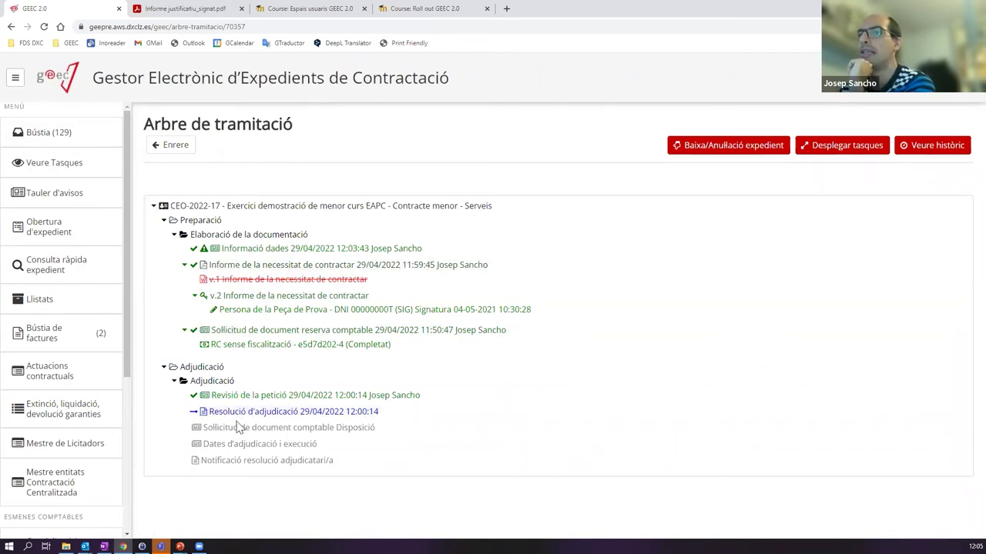
pyautogui.moveTo(206, 460); pyautogui.dragTo(332, 463)
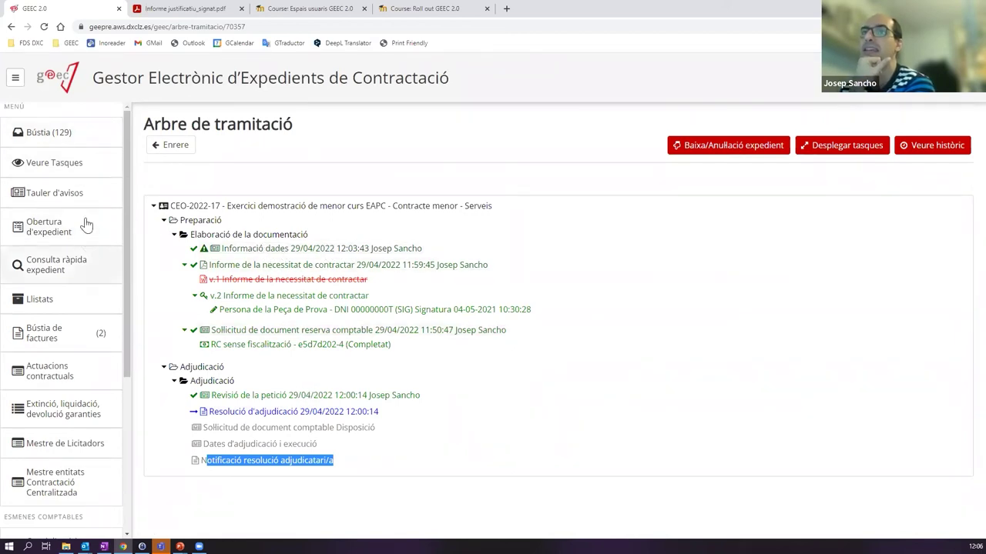
pyautogui.click(77, 133)
# - In the Resolució d'adjudicació task, pick AL99-Altres from the Documents opcionals type list
pyautogui.click(312, 264)
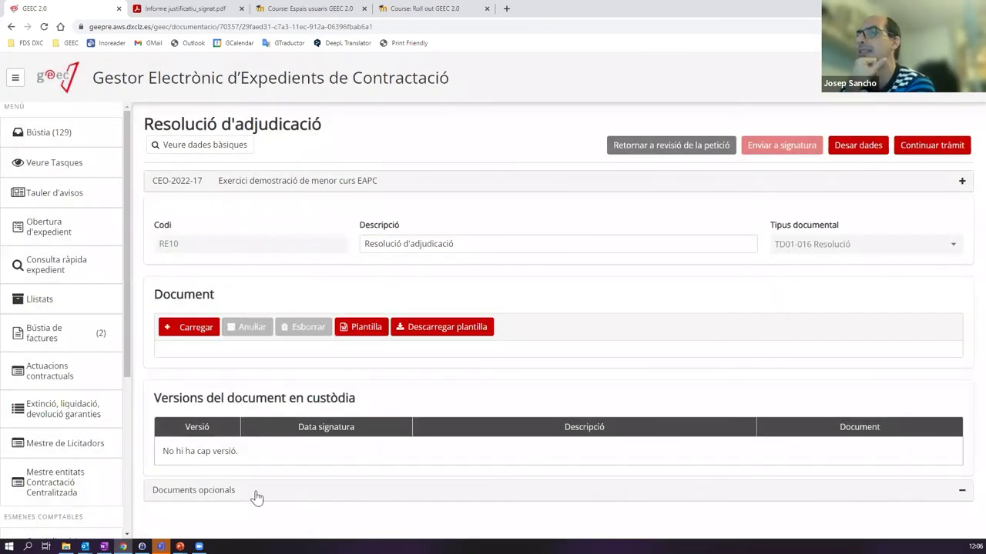
pyautogui.click(258, 492)
pyautogui.click(235, 505)
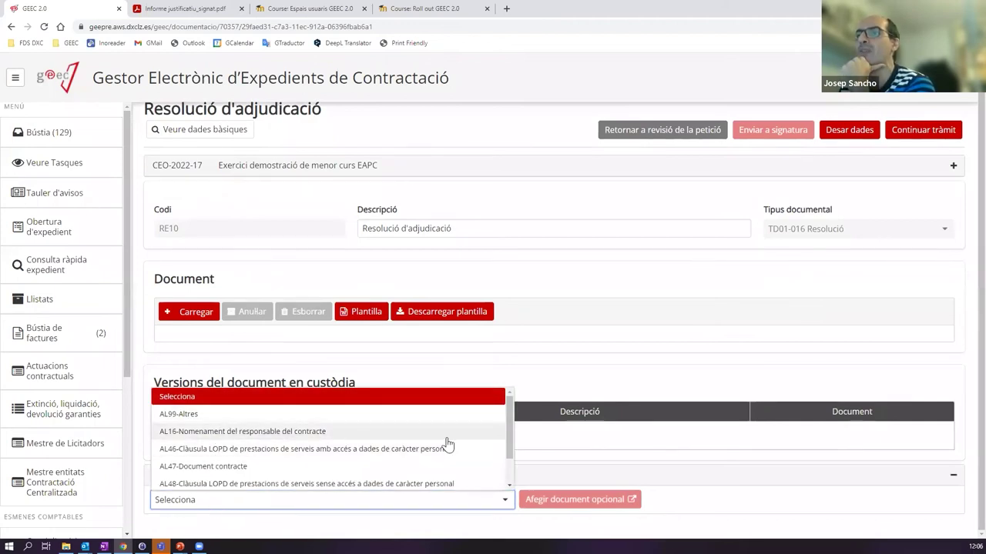
pyautogui.scroll(-1, 510, 434)
pyautogui.scroll(-2, 510, 433)
pyautogui.scroll(3, 510, 433)
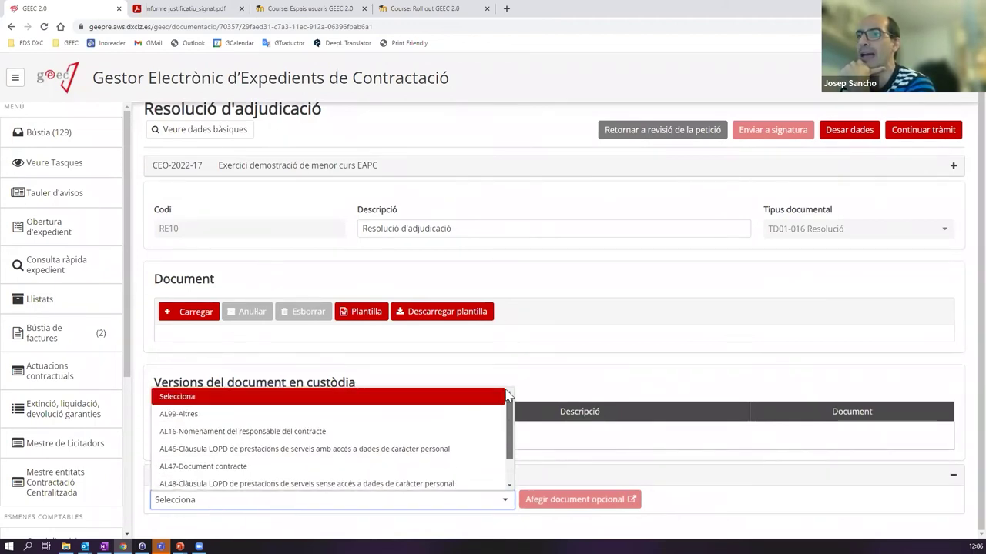
pyautogui.scroll(-2, 260, 464)
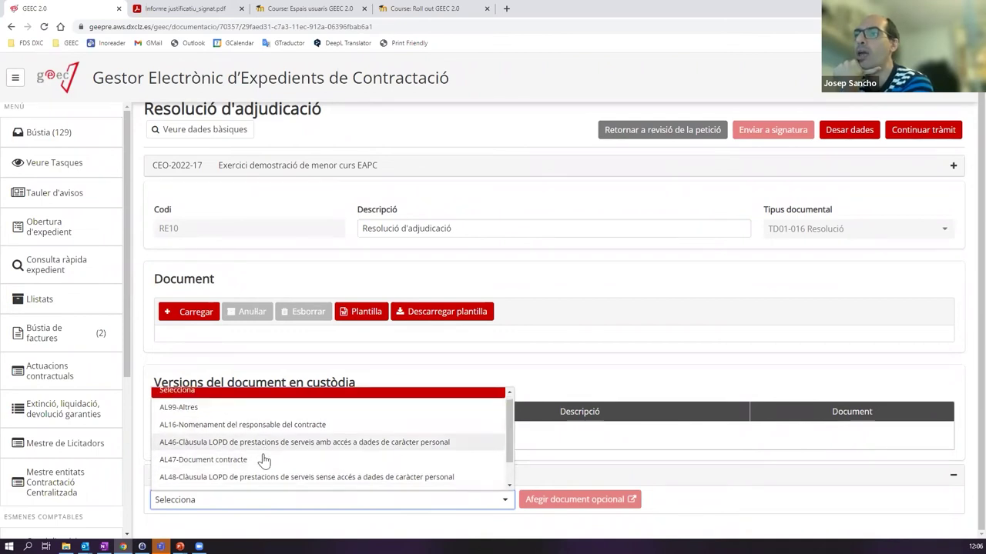
pyautogui.scroll(2, 193, 422)
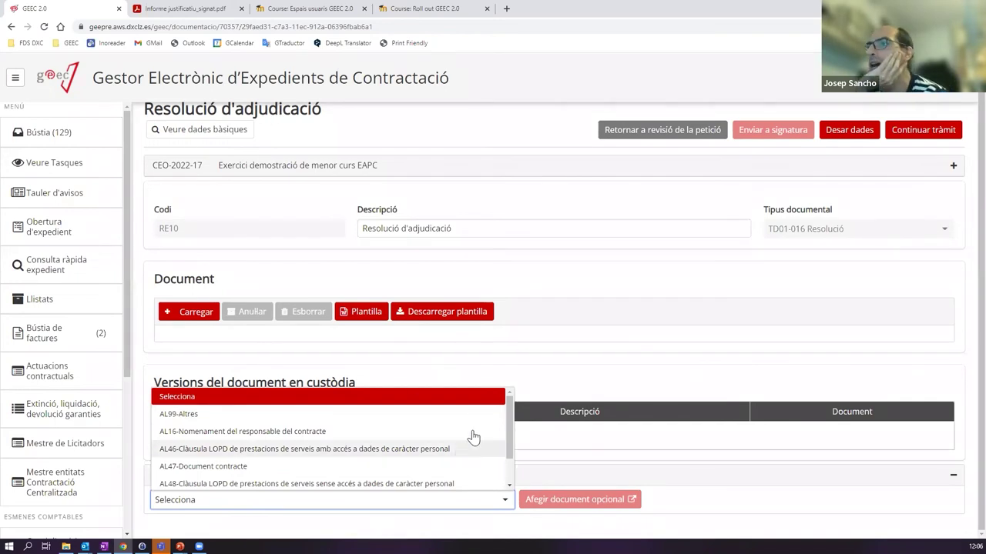
pyautogui.moveTo(509, 412); pyautogui.dragTo(509, 433)
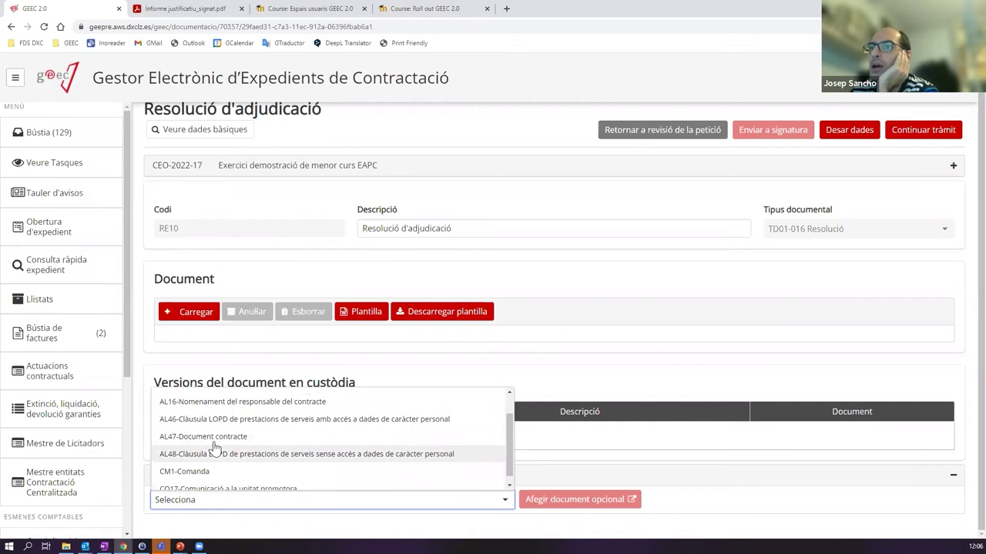
pyautogui.scroll(2, 208, 458)
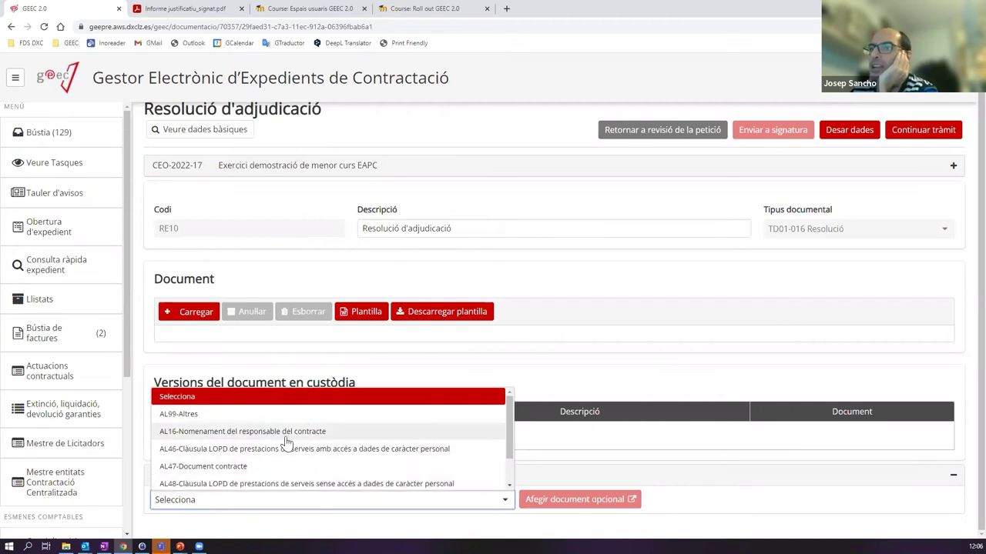
pyautogui.scroll(-2, 244, 456)
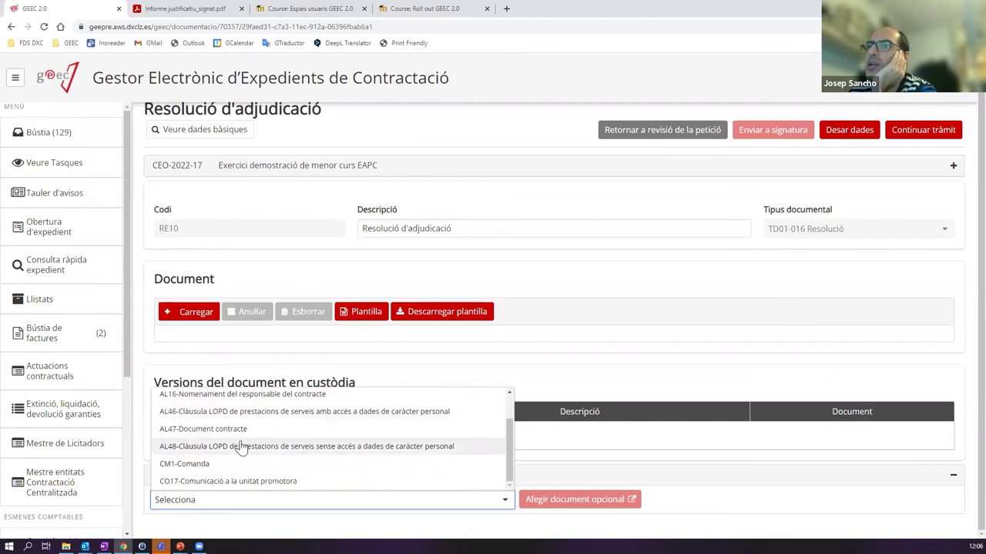
pyautogui.scroll(2, 249, 424)
pyautogui.scroll(-2, 243, 454)
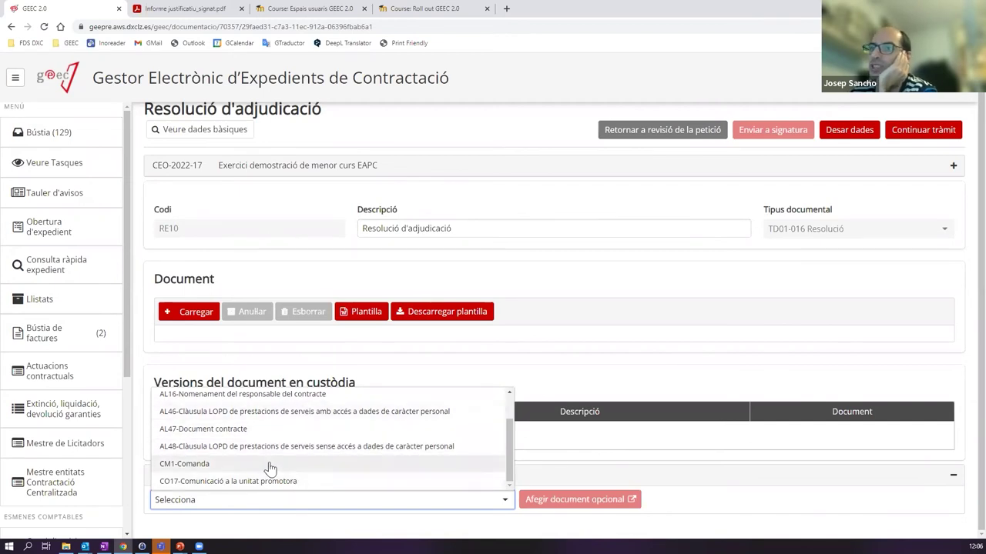
pyautogui.scroll(2, 266, 465)
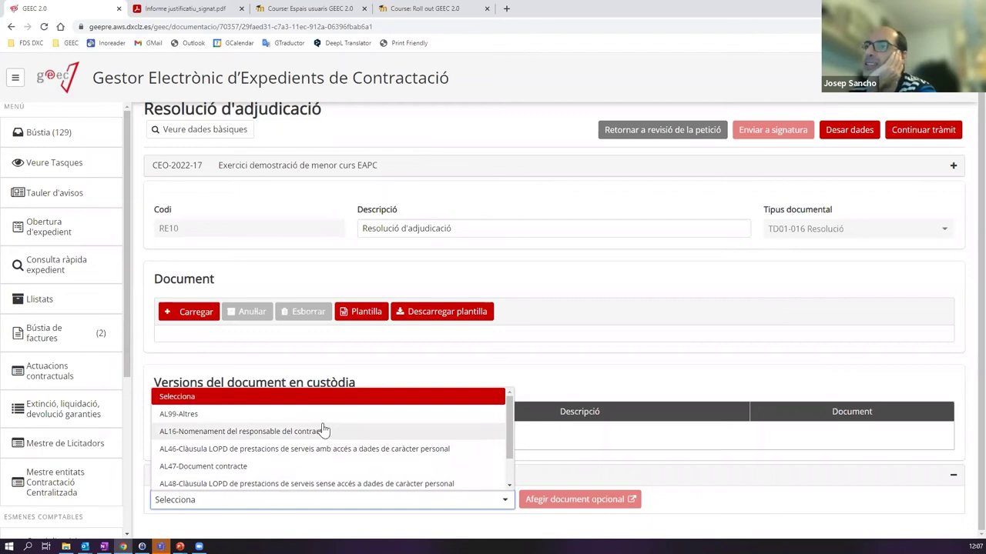
pyautogui.scroll(-1, 261, 460)
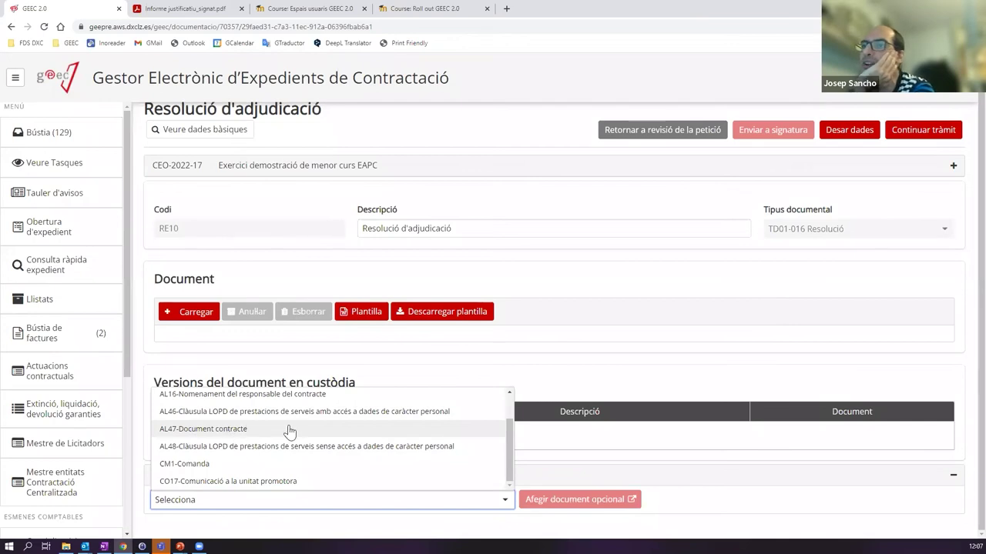
pyautogui.scroll(1, 339, 442)
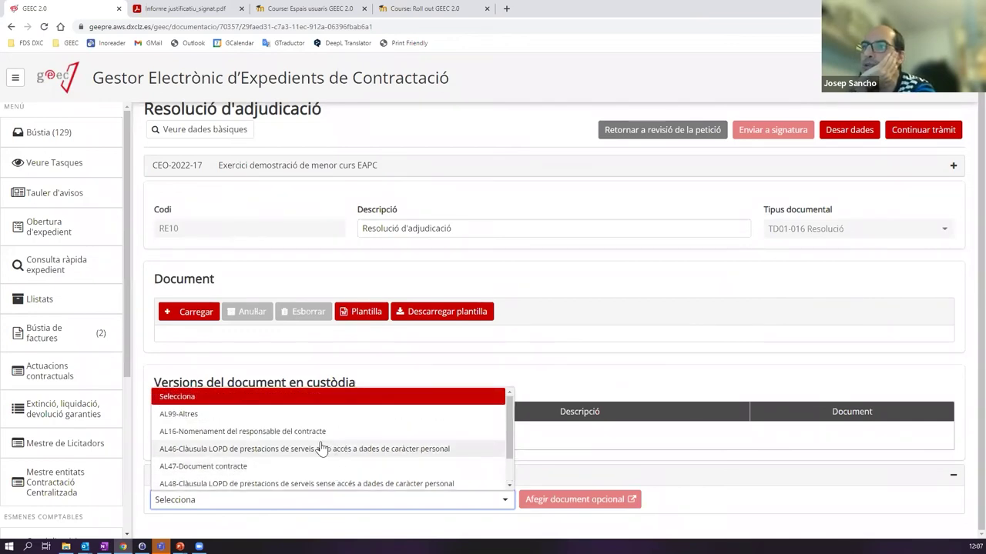
pyautogui.click(197, 416)
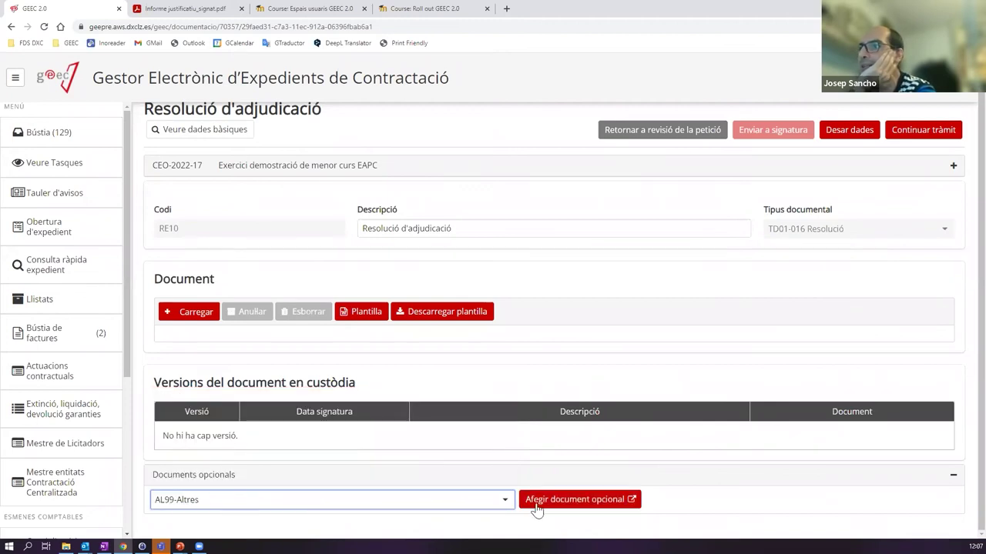
# - Add the AL99-Altres optional document and describe it as 'Oferta de la GANVAM'
pyautogui.click(582, 504)
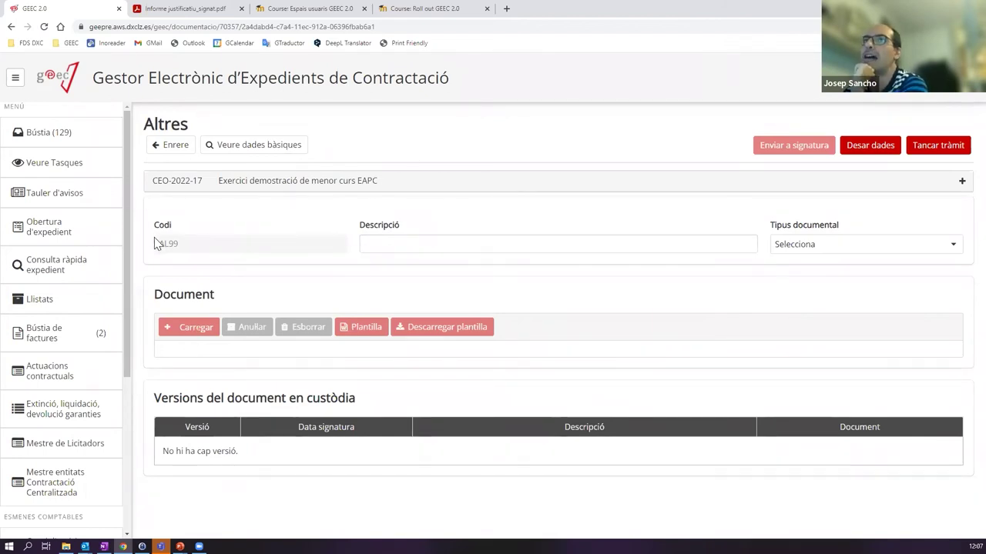
pyautogui.click(416, 243)
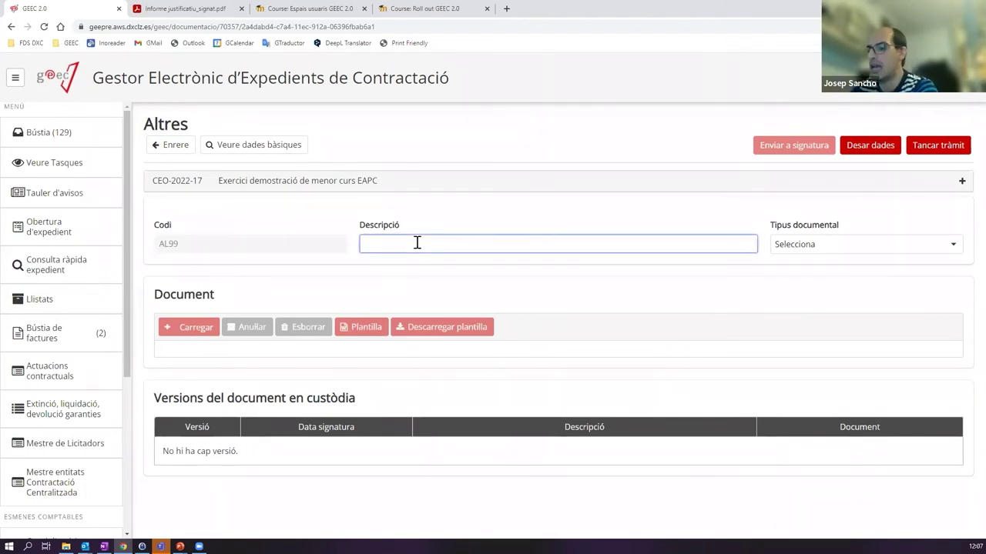
pyautogui.write('Oferta de la')
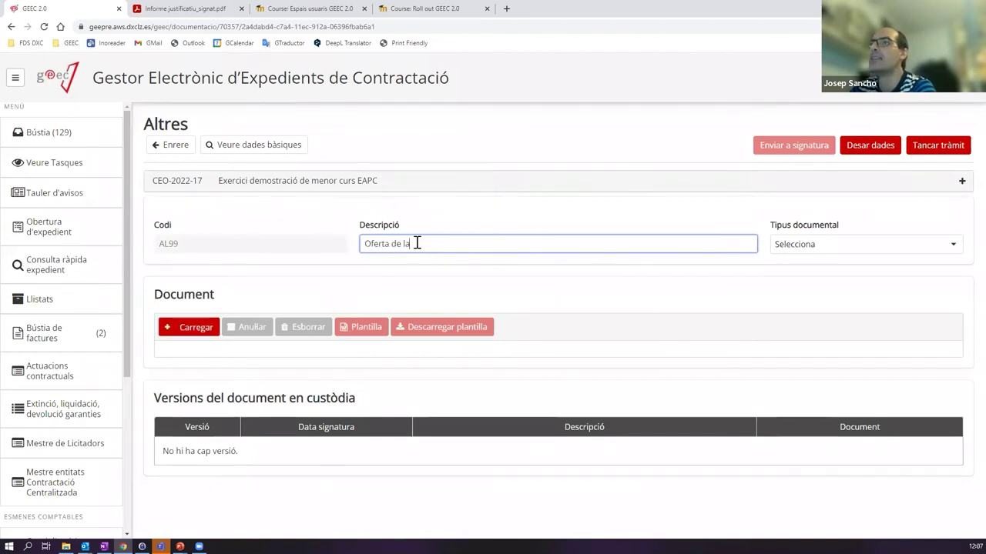
pyautogui.write(' CAN')
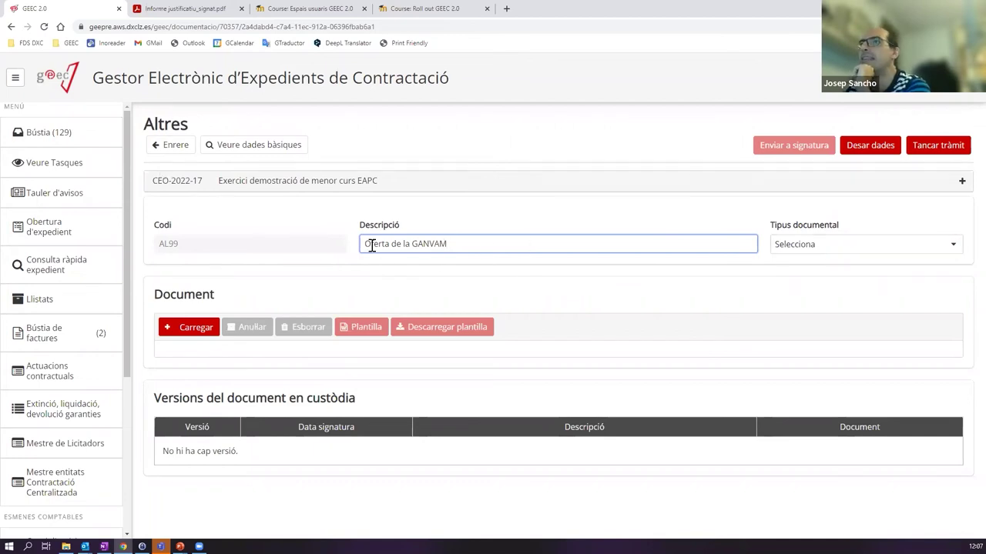
pyautogui.moveTo(366, 245); pyautogui.dragTo(496, 256)
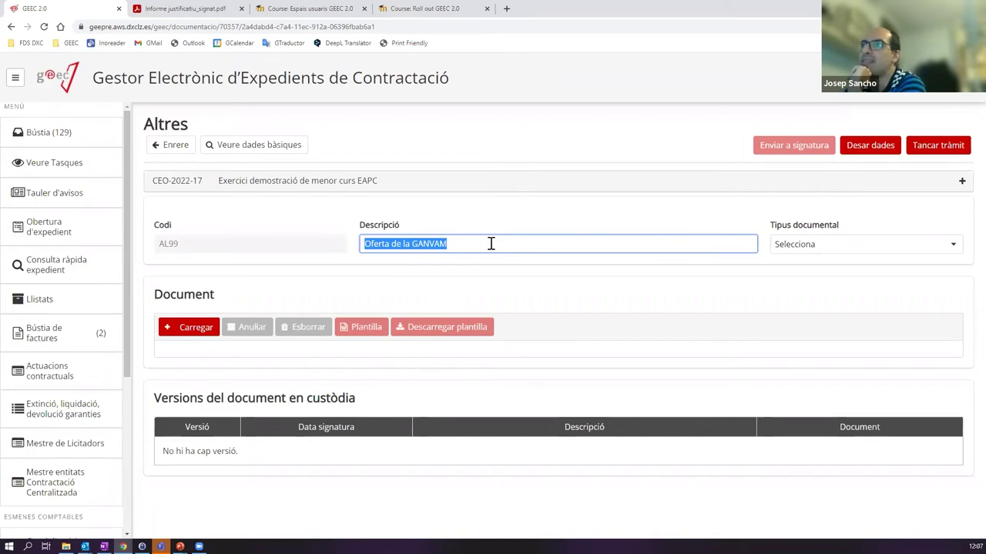
pyautogui.click(490, 243)
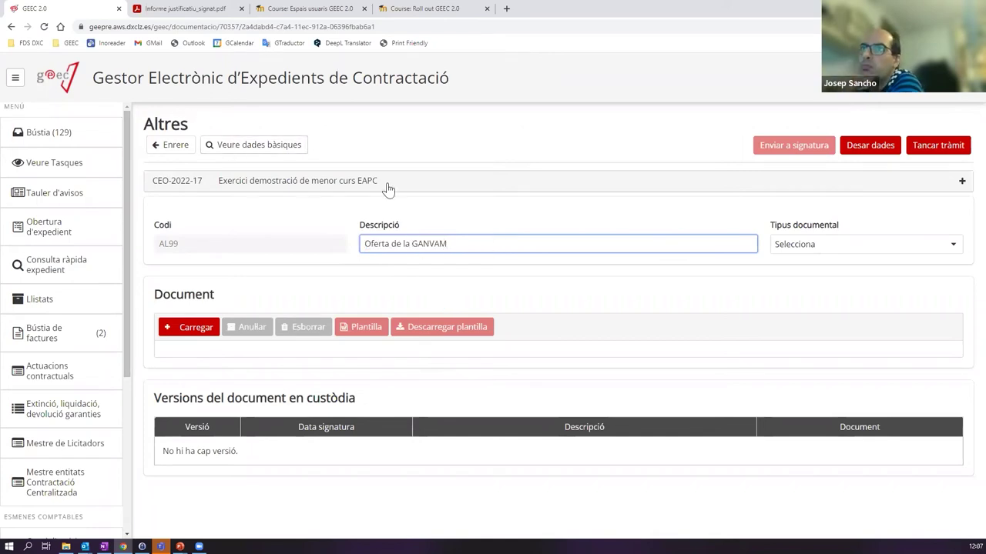
pyautogui.moveTo(460, 243); pyautogui.dragTo(345, 235)
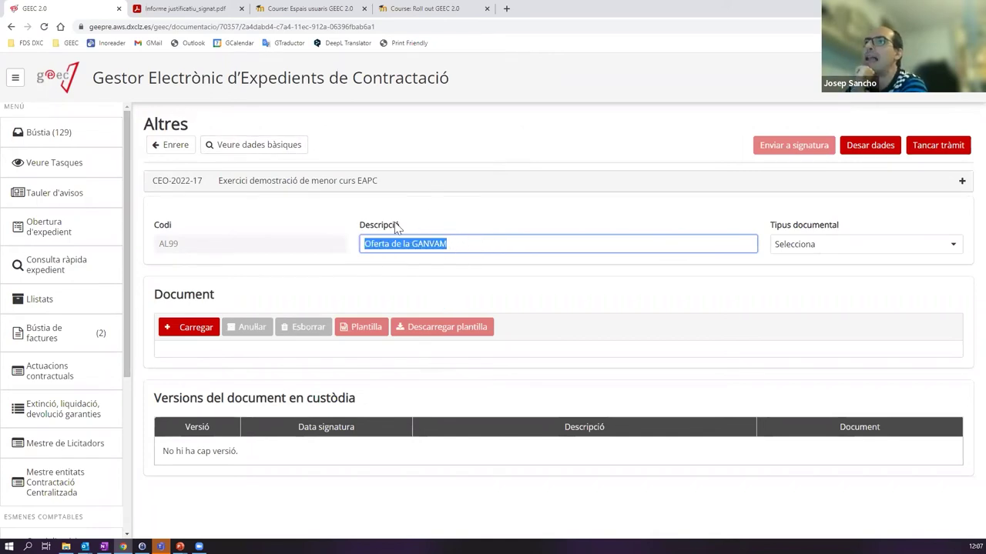
# - Set the document's Tipus documental to TD20-017 Pressupost
pyautogui.click(827, 246)
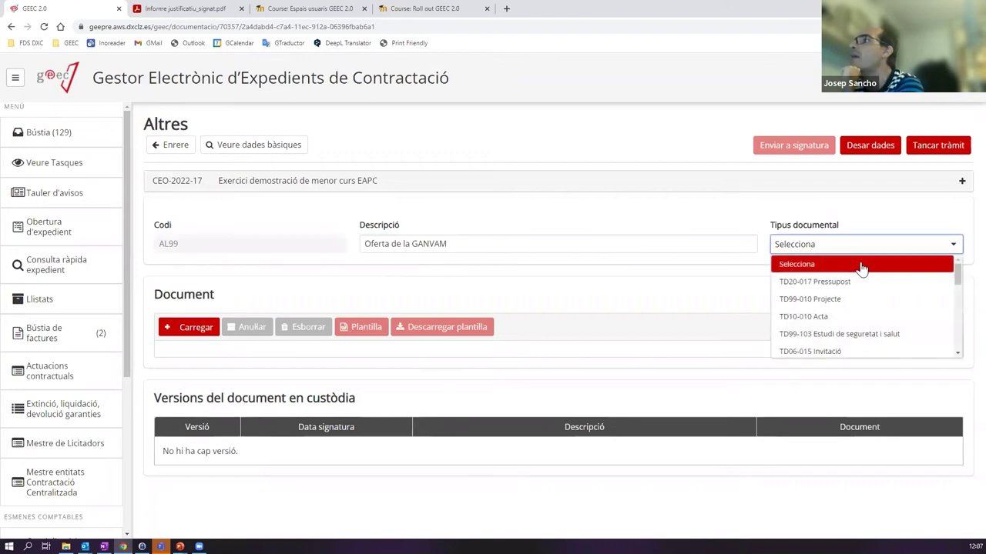
pyautogui.moveTo(959, 274); pyautogui.dragTo(958, 314)
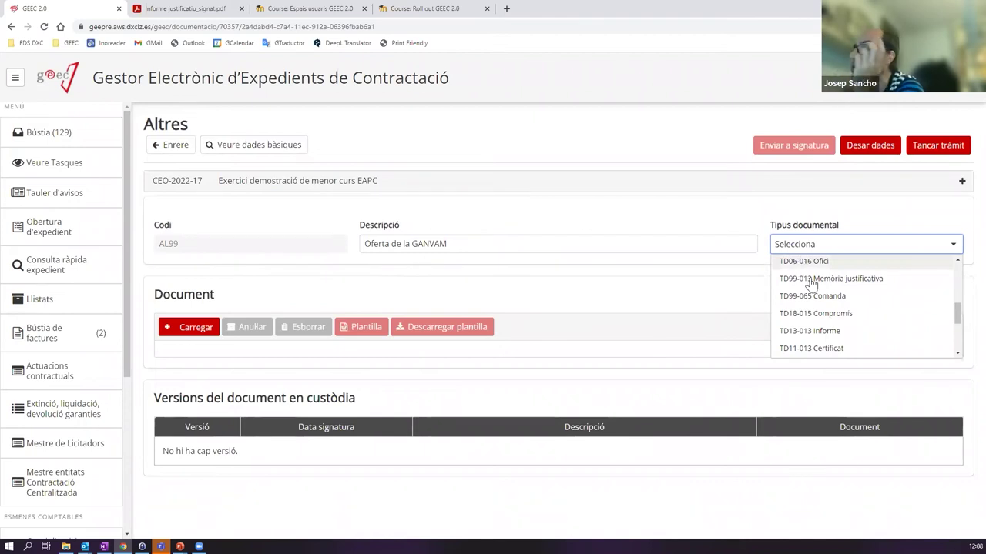
pyautogui.moveTo(958, 314); pyautogui.dragTo(958, 281)
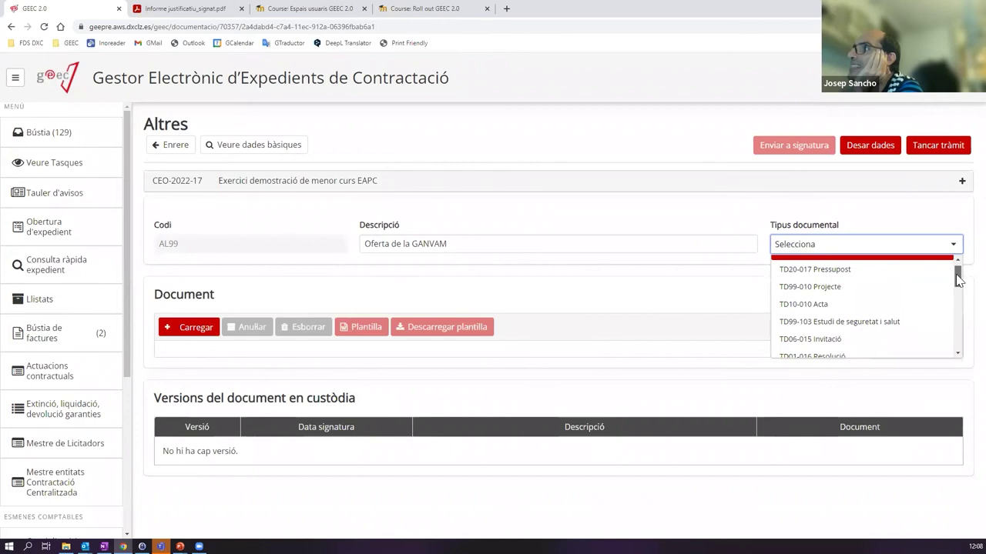
pyautogui.click(838, 271)
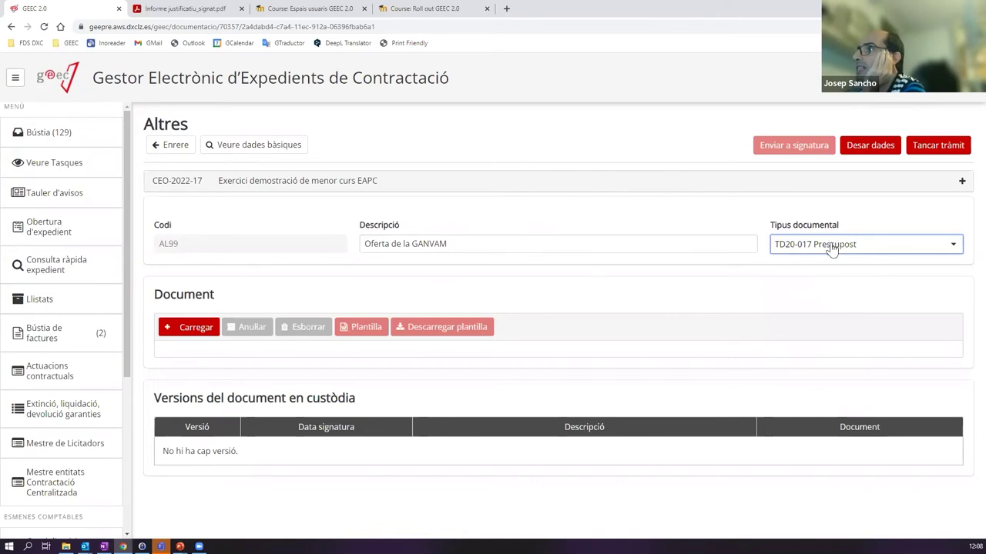
# - Save the document data and upload Document opcional_signat.pdf to it
pyautogui.click(858, 146)
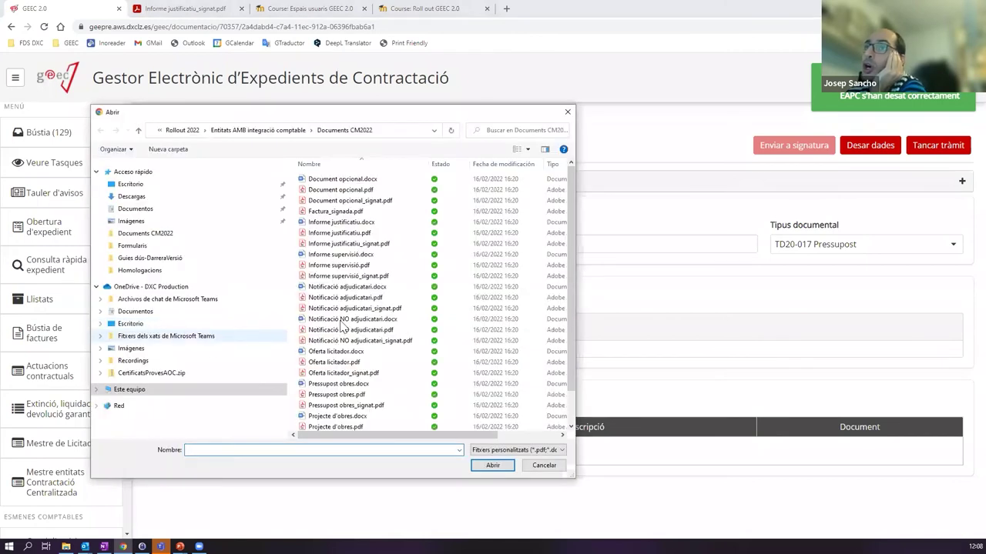
pyautogui.scroll(-1, 572, 202)
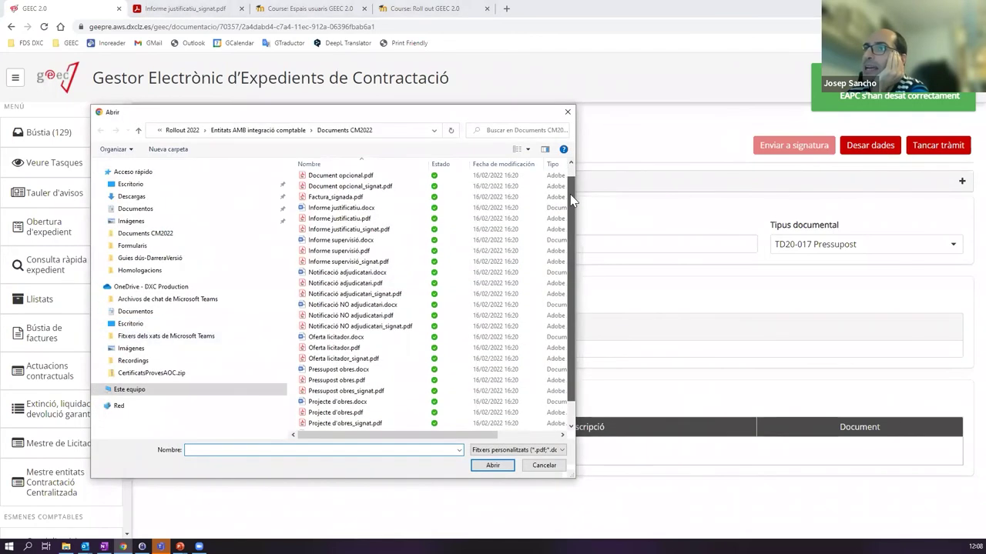
pyautogui.scroll(1, 567, 194)
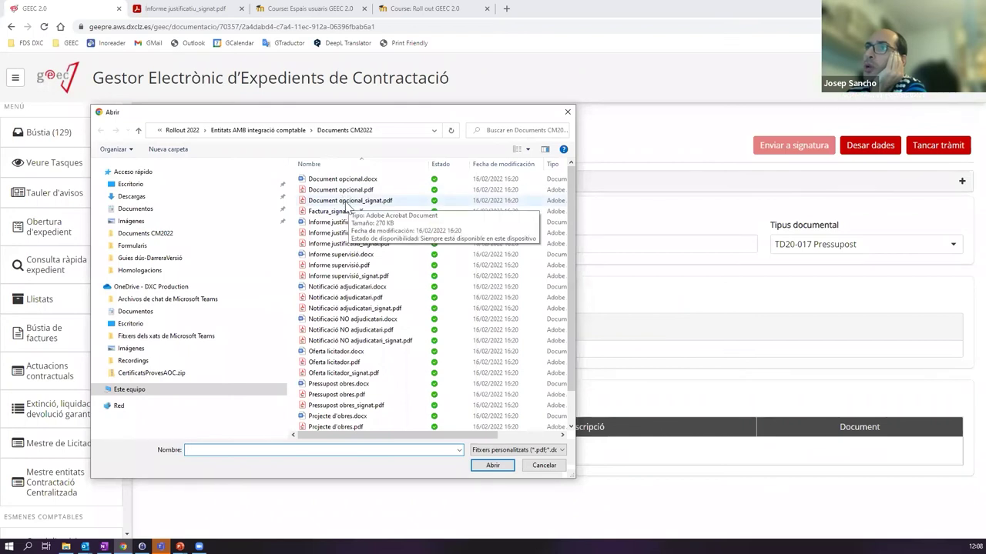
pyautogui.click(342, 201)
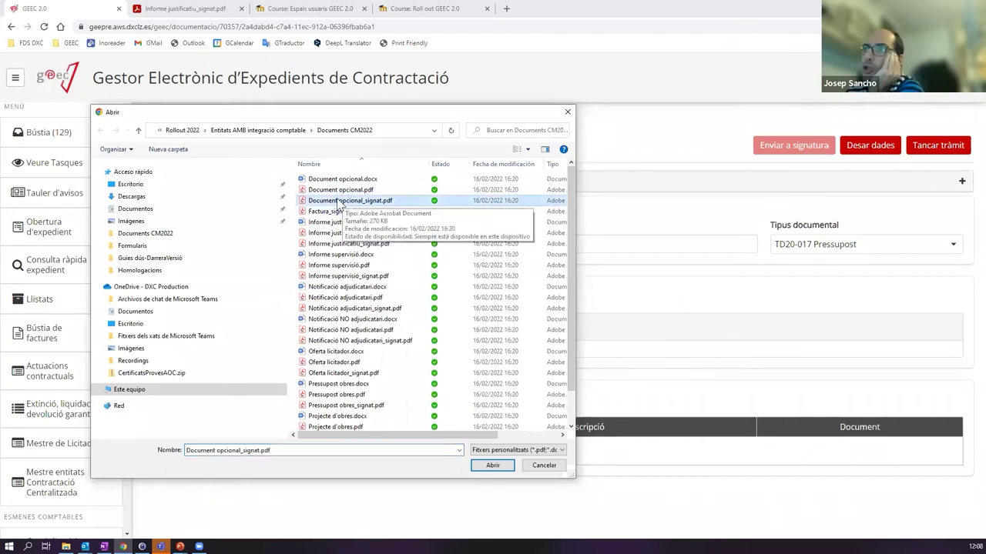
pyautogui.doubleClick(343, 200)
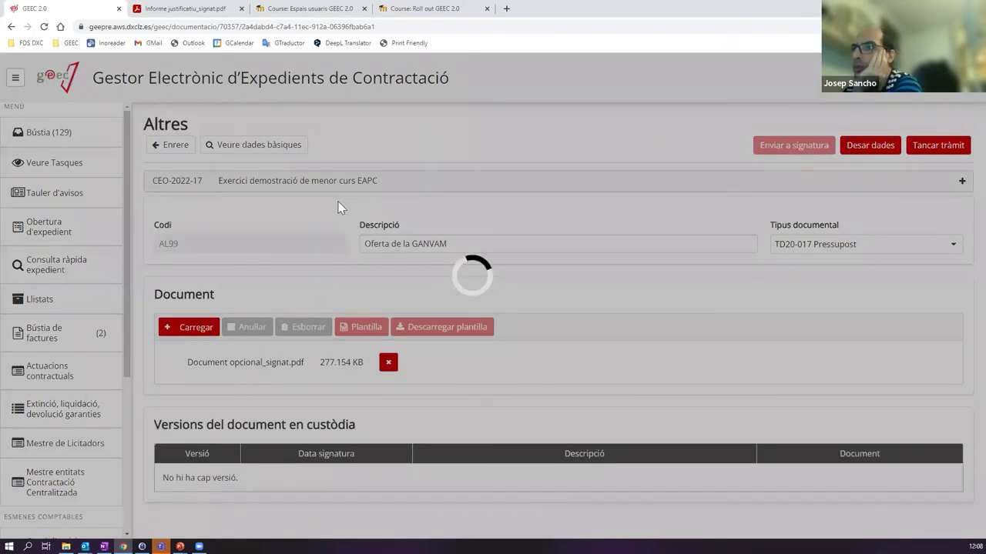
# - Close the Oferta de la GANVAM document, returning to the Resolució d'adjudicació form
pyautogui.scroll(-5, 418, 235)
pyautogui.scroll(-1, 418, 235)
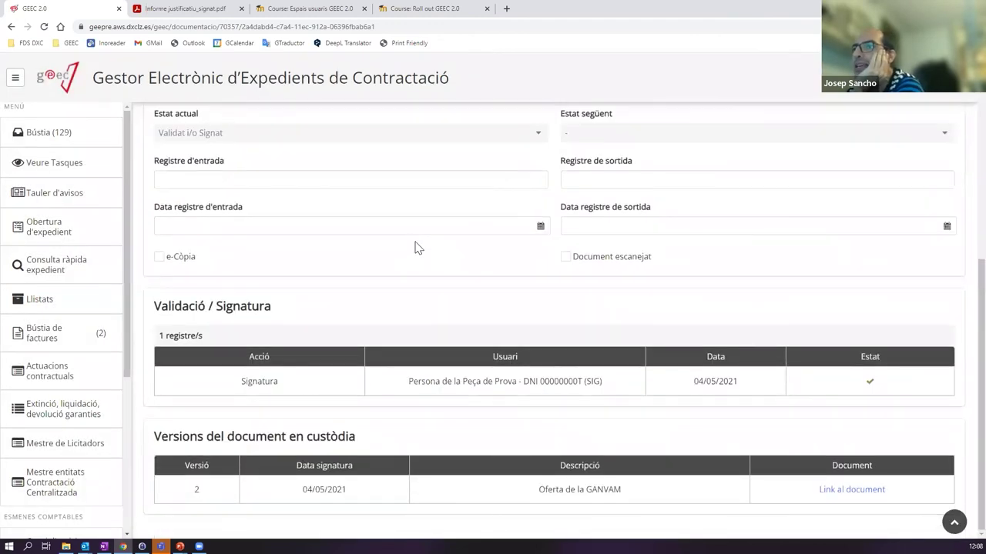
pyautogui.scroll(1, 424, 346)
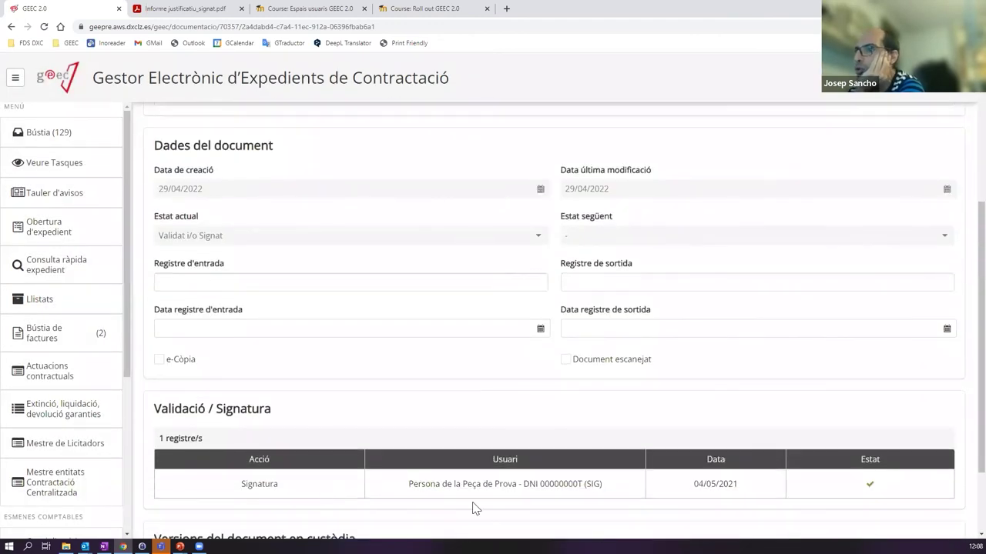
pyautogui.scroll(3, 669, 466)
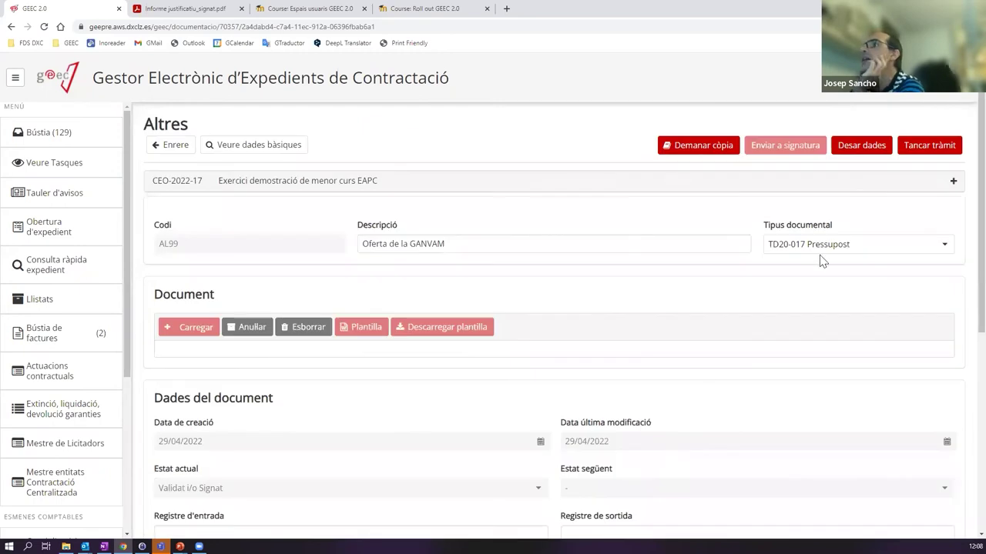
pyautogui.click(932, 147)
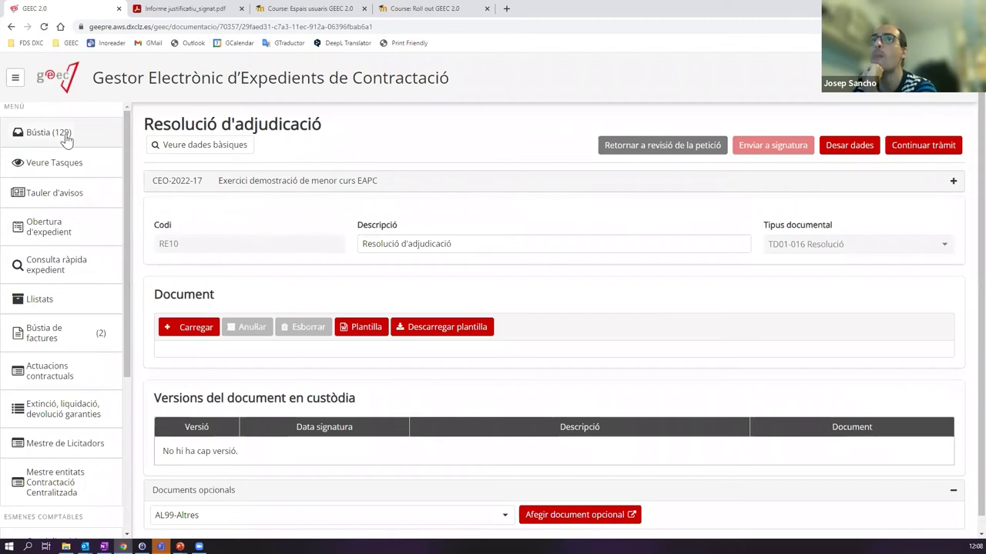
pyautogui.scroll(-1, 452, 267)
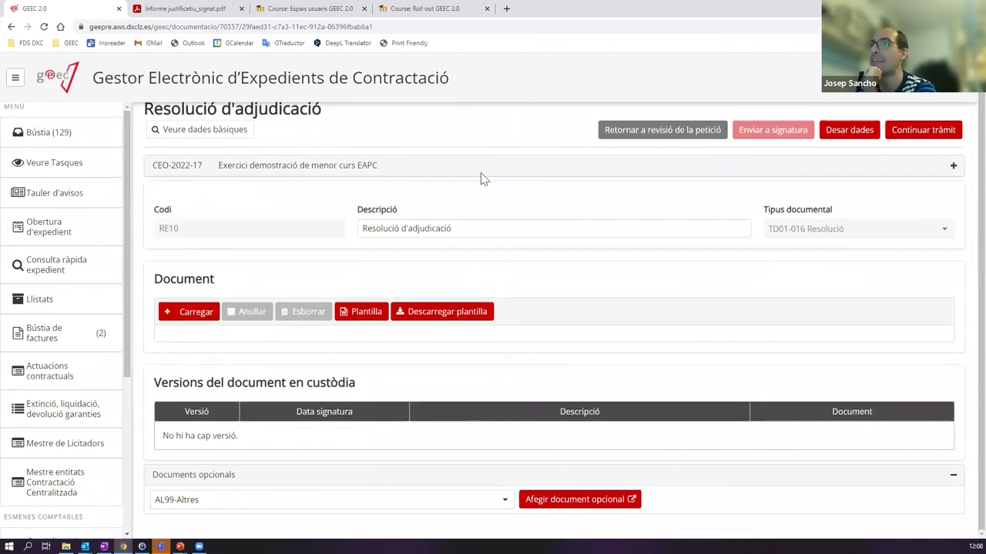
pyautogui.scroll(1, 658, 266)
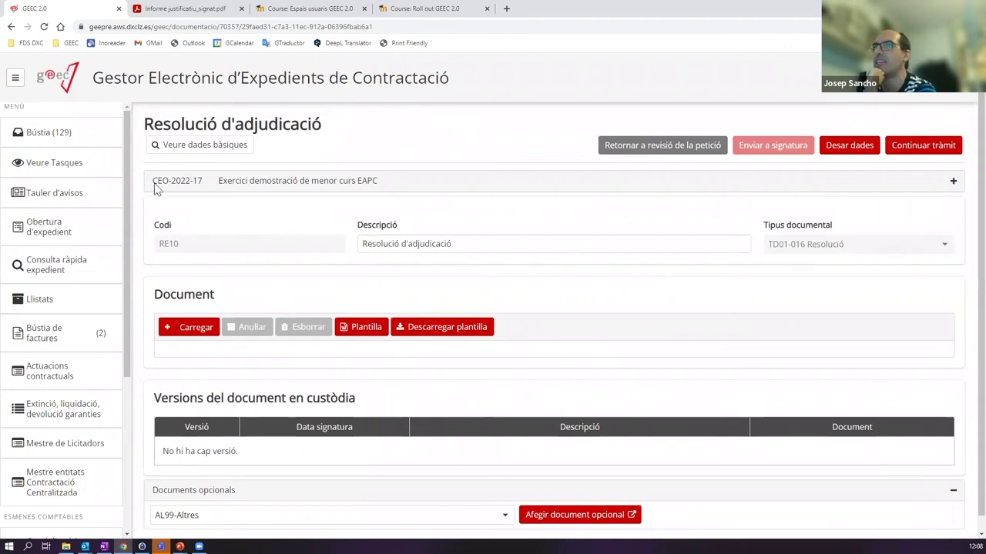
# - View the signed v.1 Oferta de la GANVAM in CEO-2022-17's processing tree, then return to Bústia
pyautogui.click(82, 139)
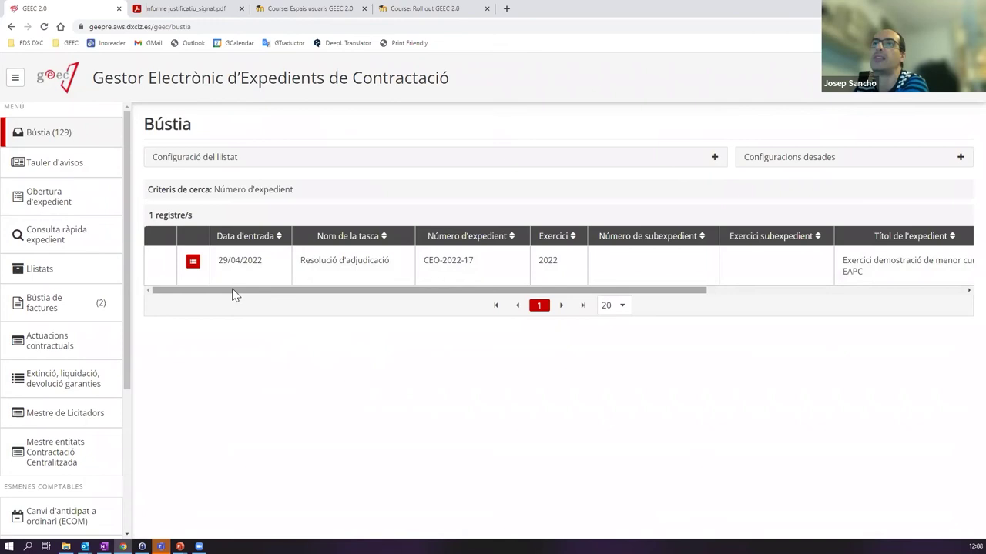
pyautogui.click(193, 264)
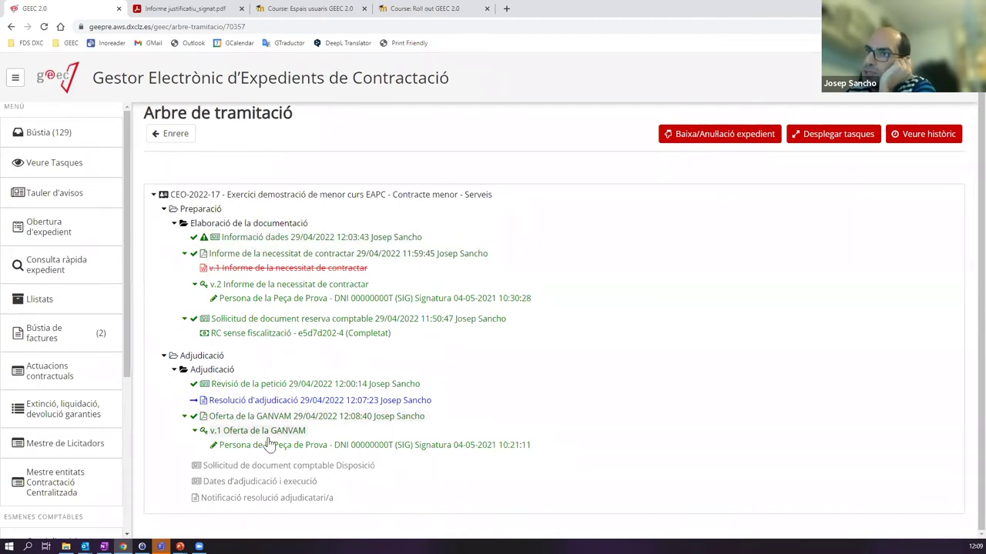
pyautogui.click(270, 431)
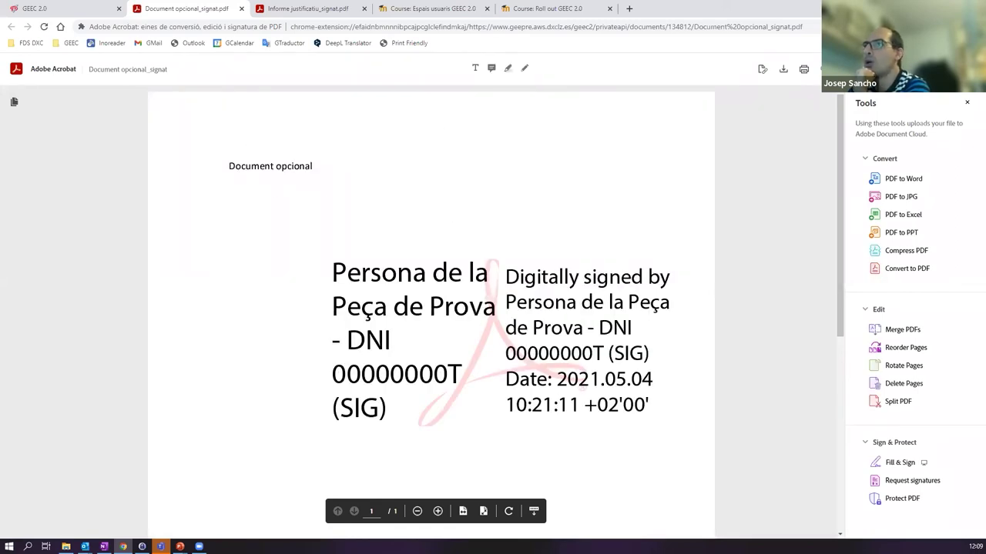
pyautogui.click(73, 9)
pyautogui.click(68, 135)
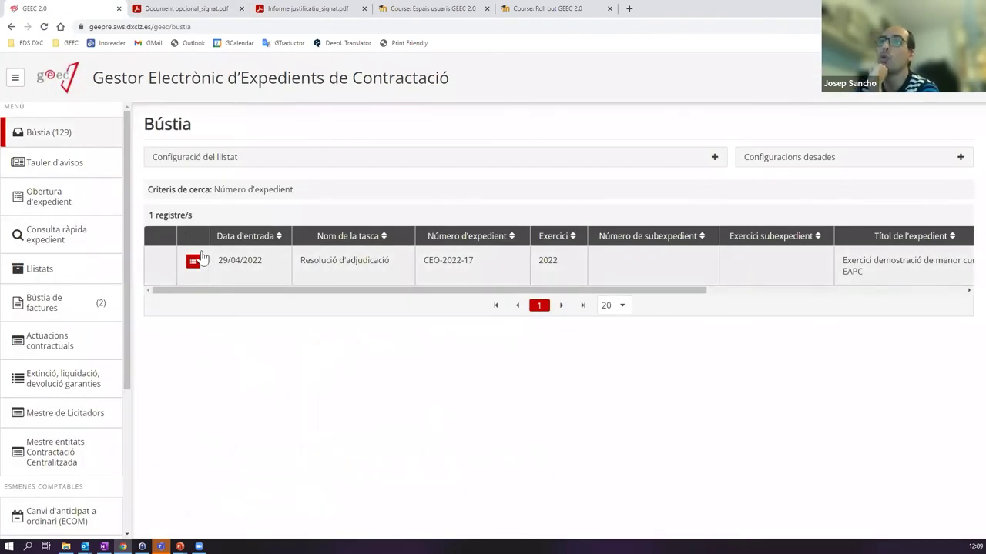
# - Reopen the Resolució d'adjudicació task and generate its document from the Plantilla template
pyautogui.click(316, 259)
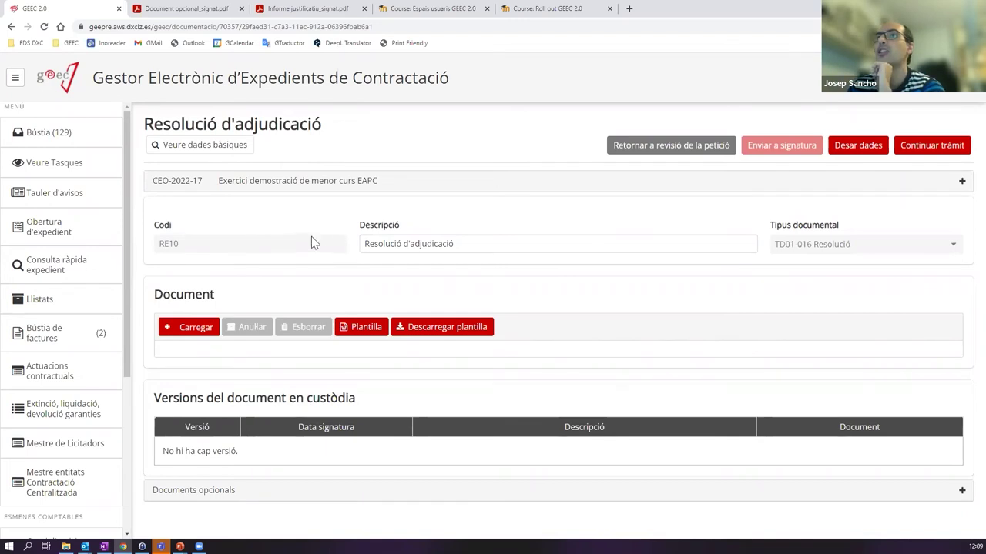
pyautogui.click(365, 329)
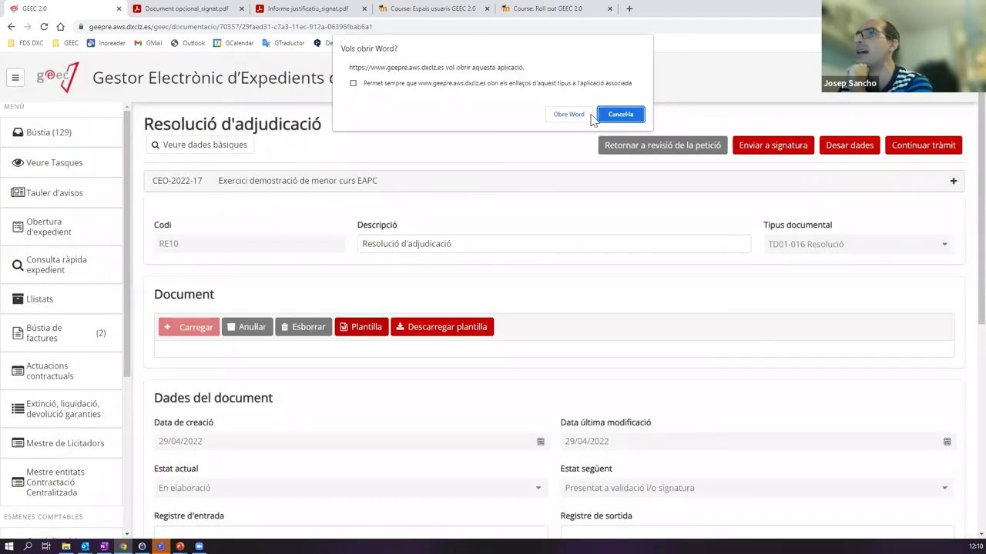
# - Review the Word resolution awarding BACULA EDITORS, SL 90,00 € down to page 2's Càrrec line
pyautogui.click(579, 116)
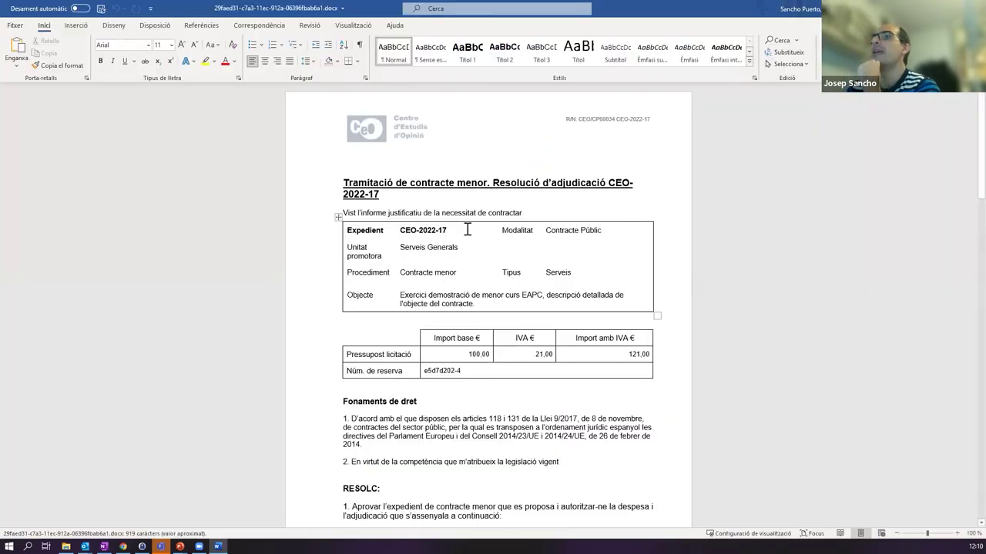
pyautogui.scroll(-15, 416, 222)
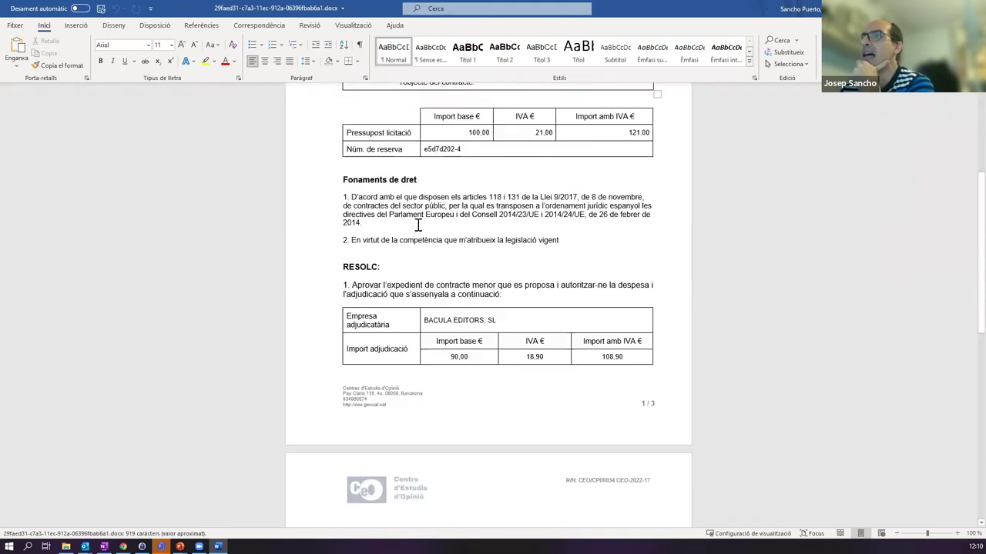
pyautogui.scroll(15, 418, 224)
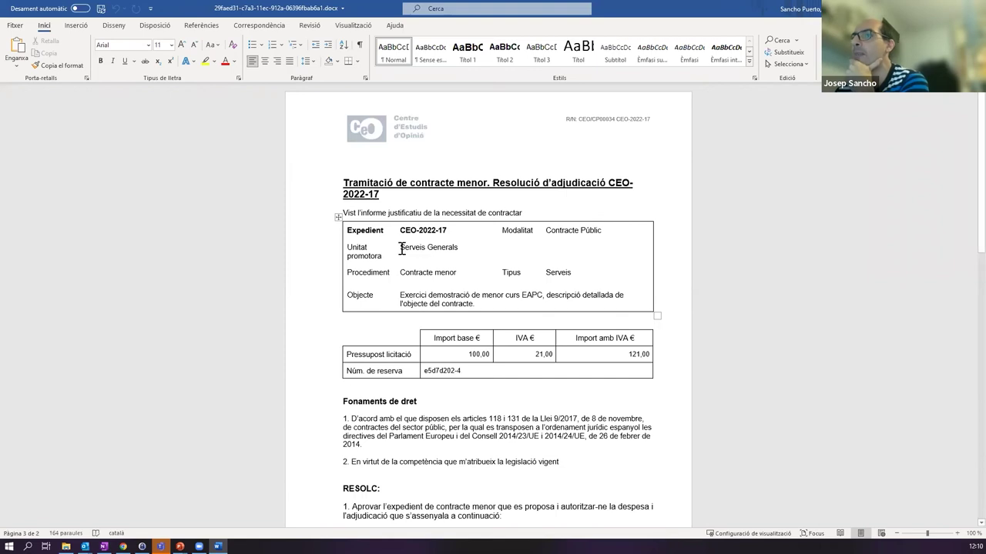
pyautogui.scroll(-3, 362, 374)
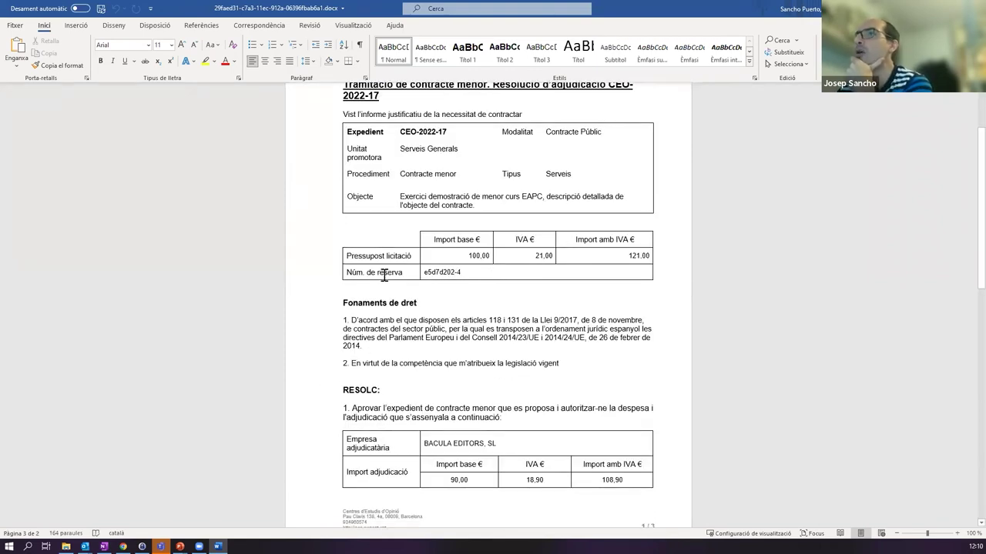
pyautogui.scroll(2, 385, 279)
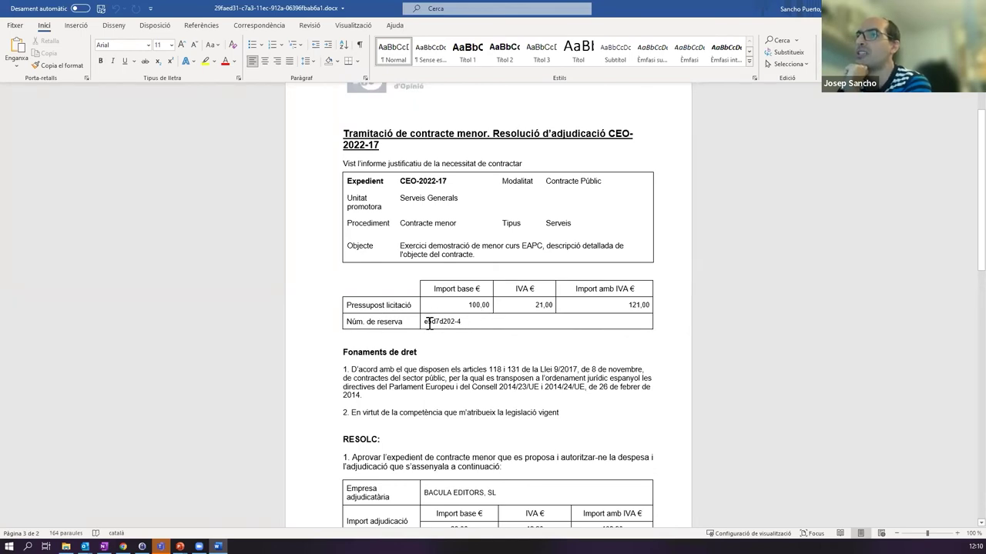
pyautogui.moveTo(424, 322); pyautogui.dragTo(462, 322)
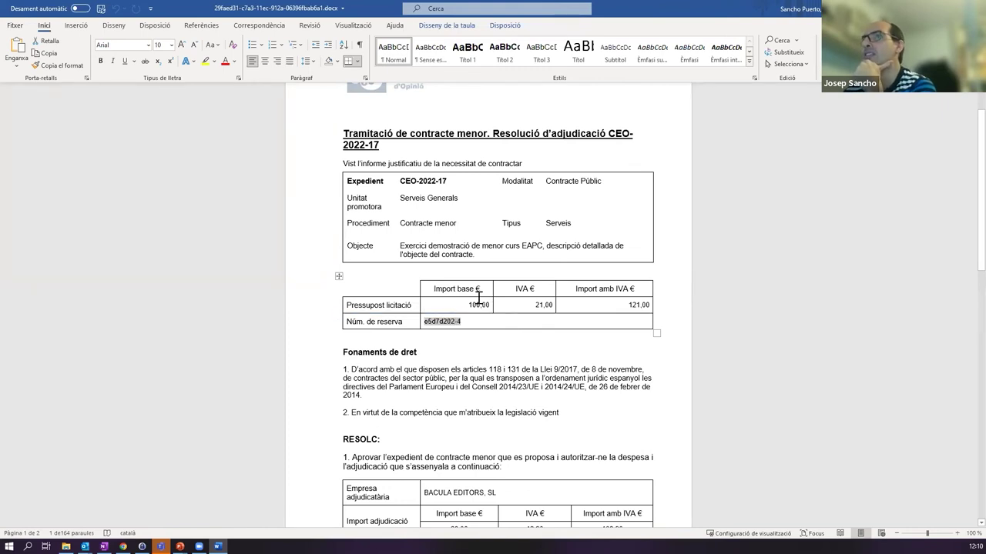
pyautogui.scroll(-3, 484, 304)
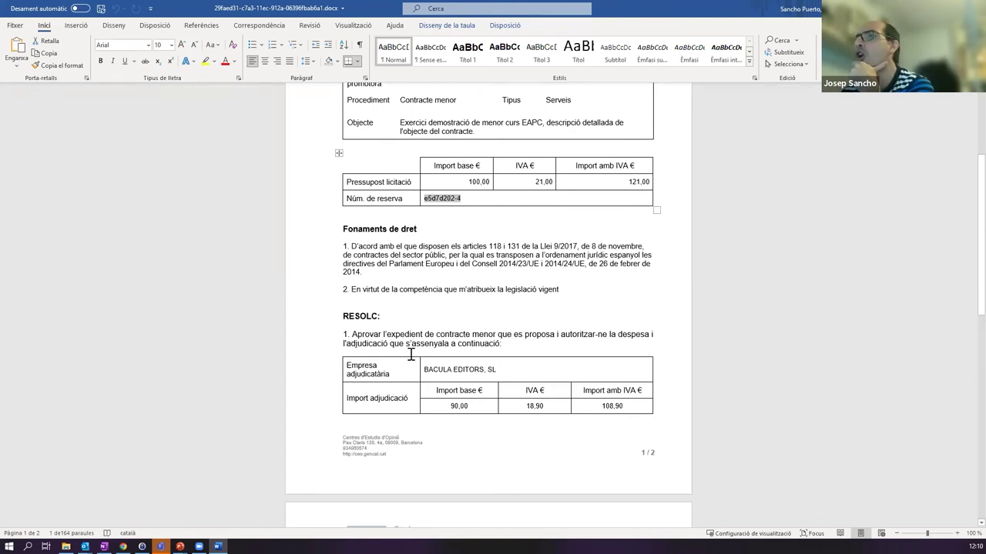
pyautogui.scroll(-4, 415, 359)
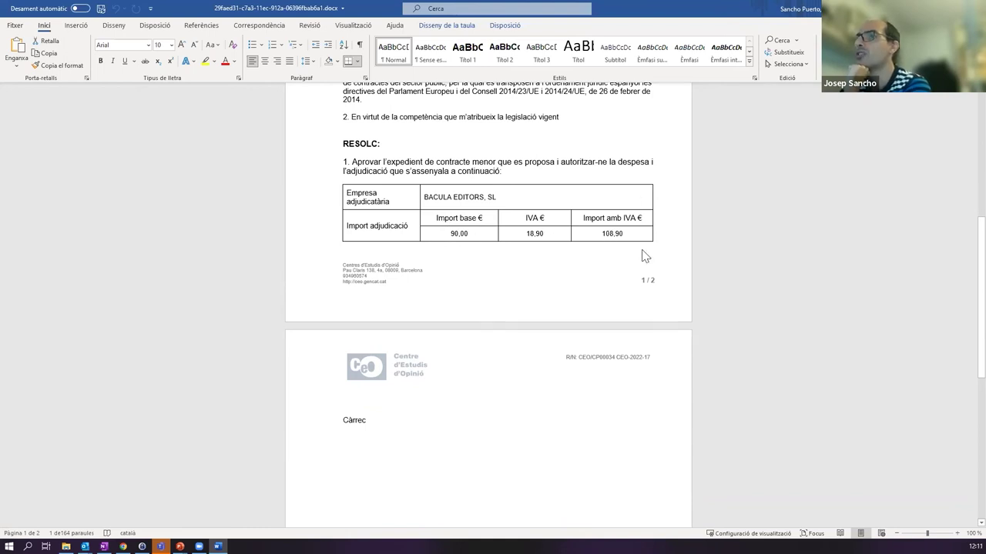
pyautogui.scroll(-3, 644, 252)
pyautogui.scroll(2, 413, 394)
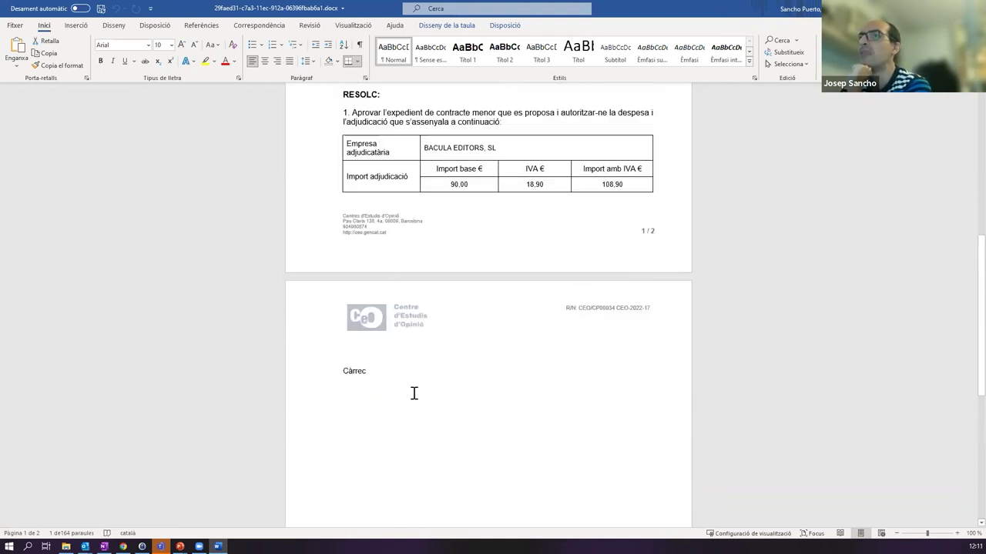
# - Change the page-2 signer post from 'Càrrec' to 'Cap de la Unitat de Contractació' and save
pyautogui.click(332, 374)
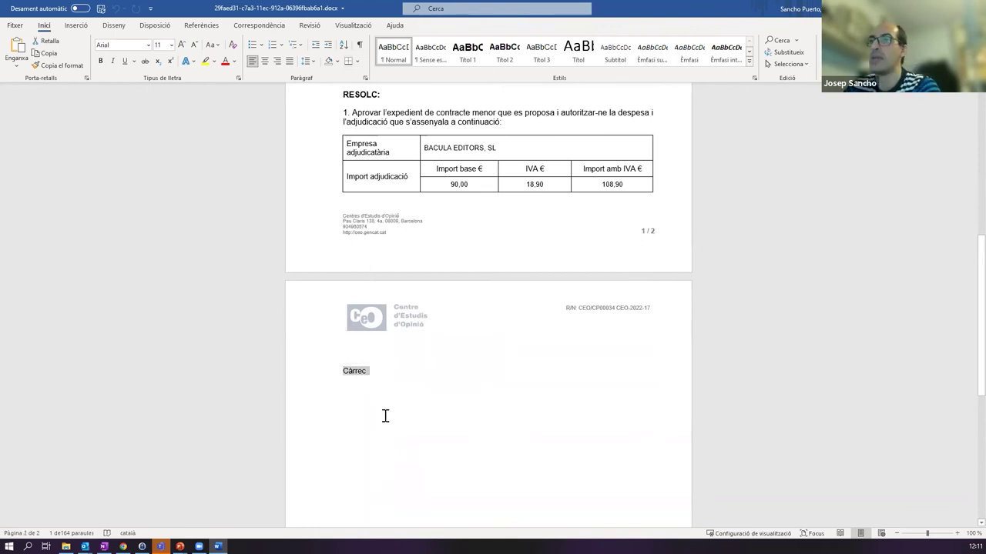
pyautogui.write('Cap de la Unitat de Contrac')
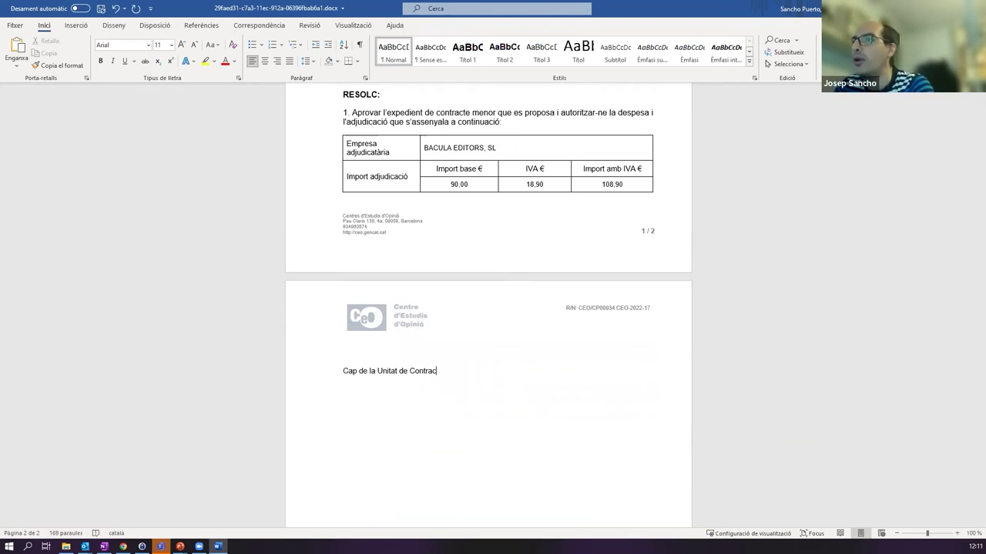
pyautogui.write('ó')
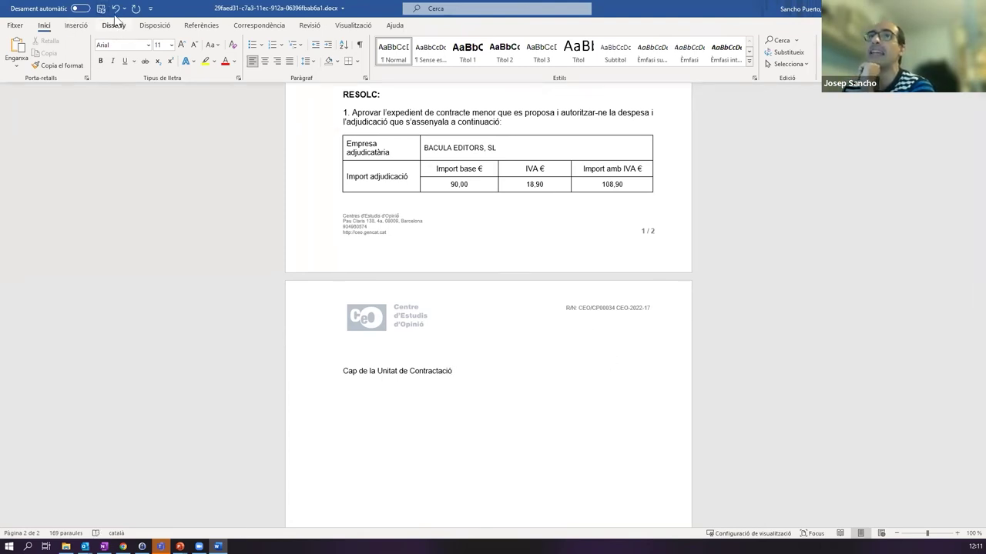
pyautogui.scroll(6, 405, 341)
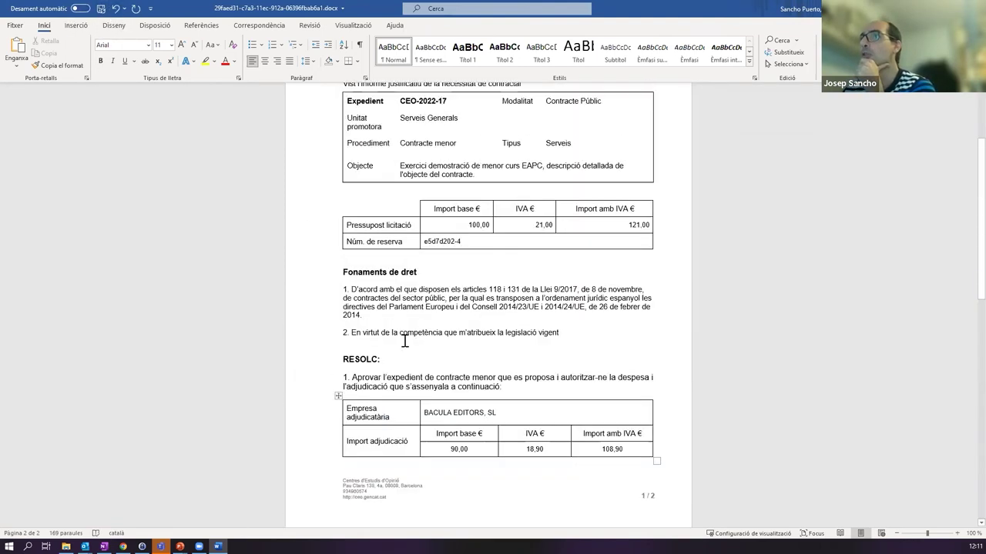
pyautogui.scroll(3, 404, 341)
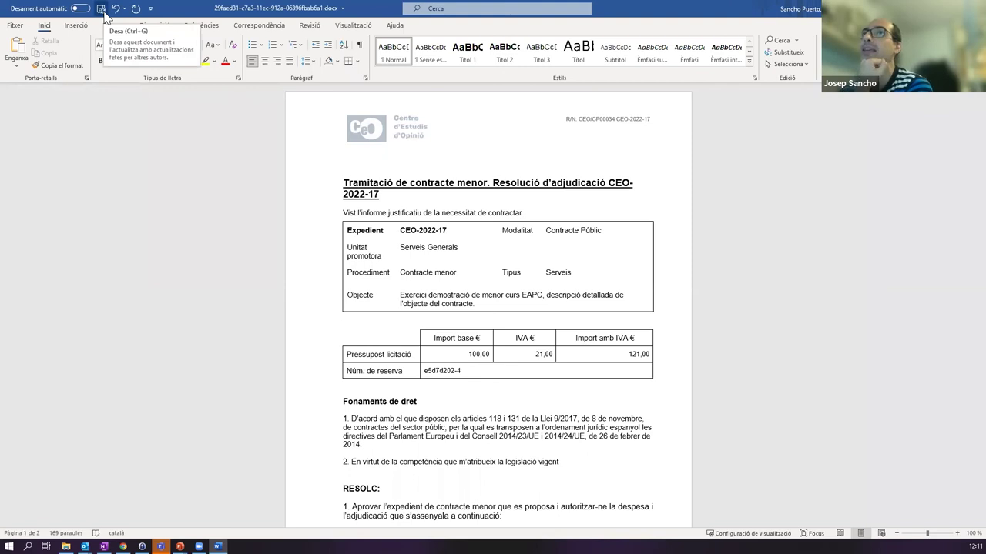
pyautogui.click(100, 8)
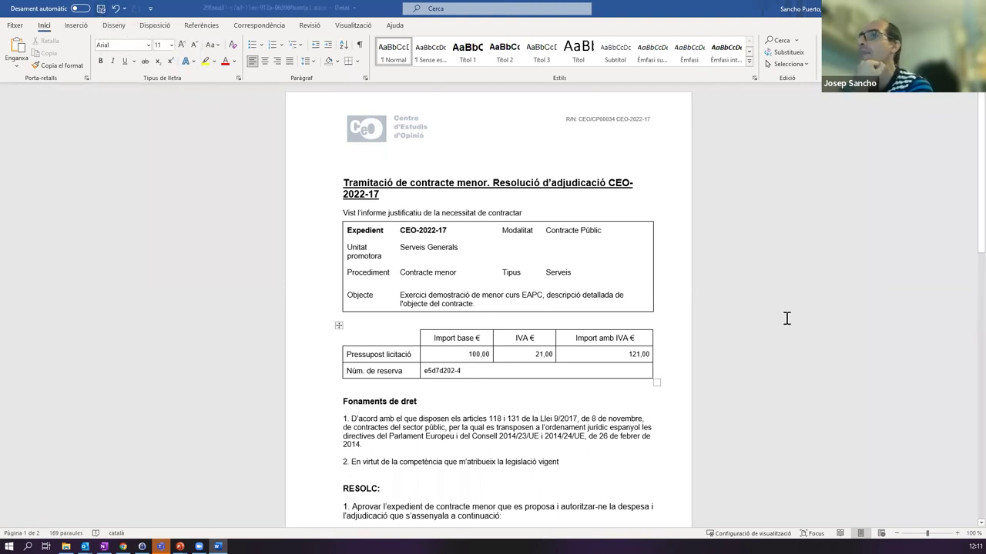
# - Close the resolution document in Word and continue the Resolució d'adjudicació task, reaching the unsigned-document warning
pyautogui.click(968, 7)
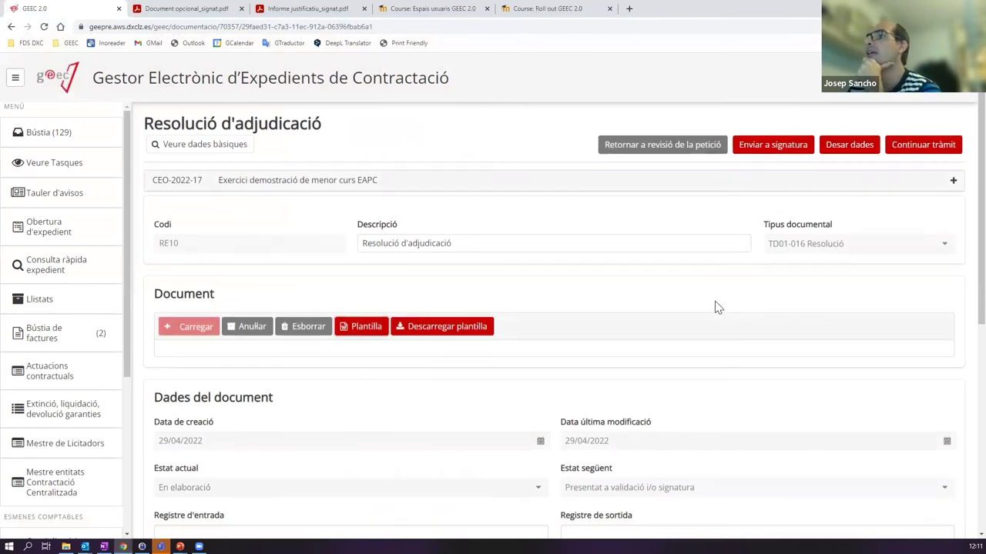
pyautogui.scroll(-2, 716, 306)
pyautogui.scroll(2, 716, 305)
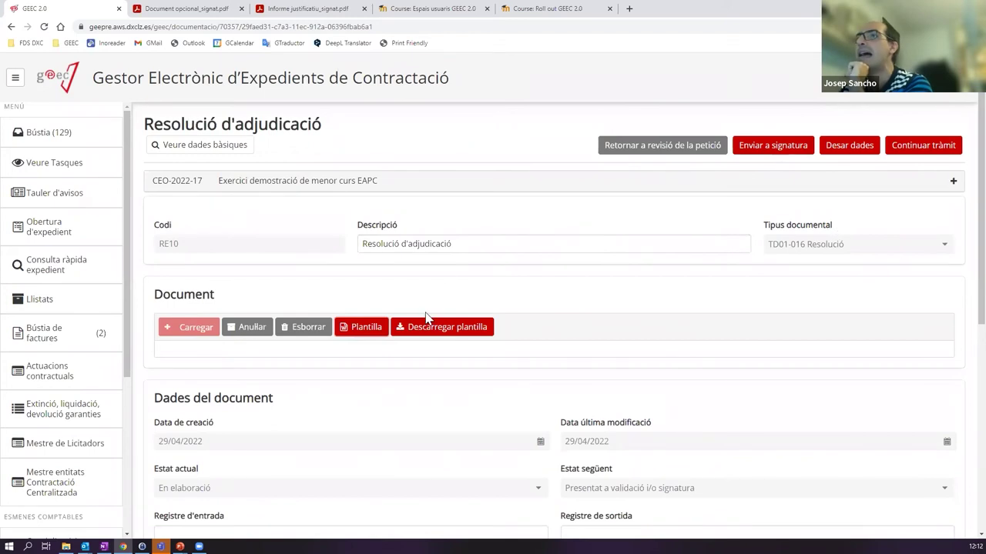
pyautogui.click(924, 146)
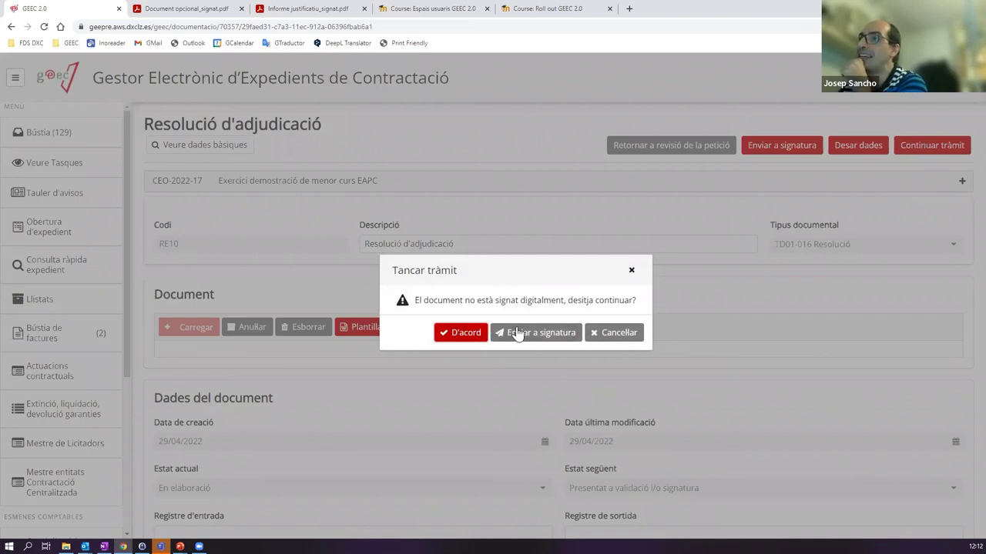
# - Accept the unsigned warning, add the signing user dated 28/04/2022, and close the resolution task
pyautogui.click(459, 334)
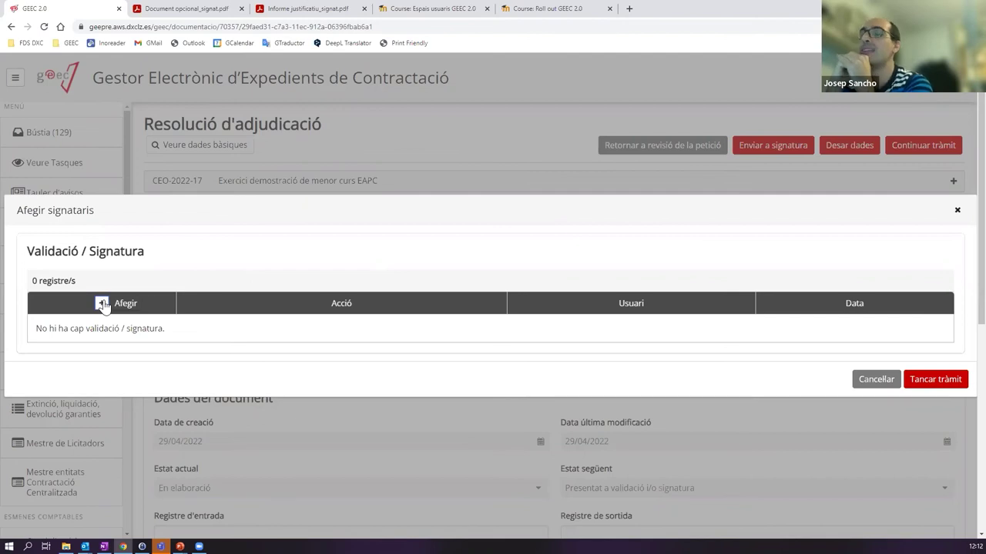
pyautogui.click(103, 304)
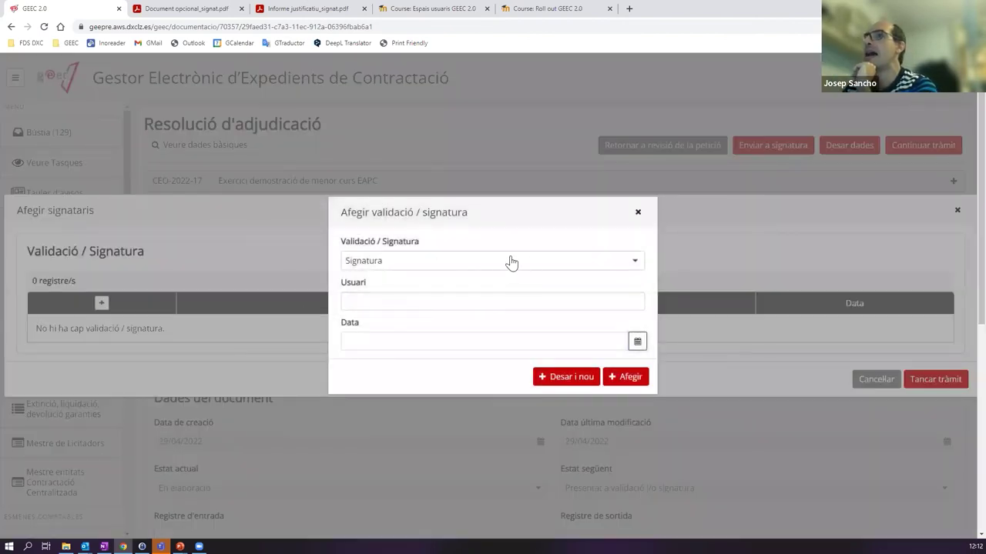
pyautogui.click(389, 301)
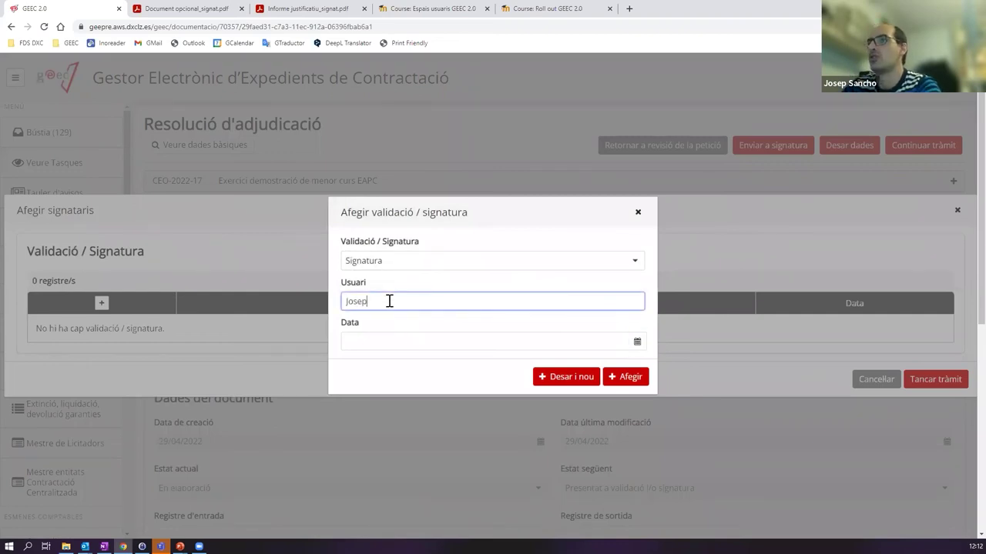
pyautogui.click(372, 345)
pyautogui.click(409, 261)
pyautogui.click(544, 341)
pyautogui.click(630, 377)
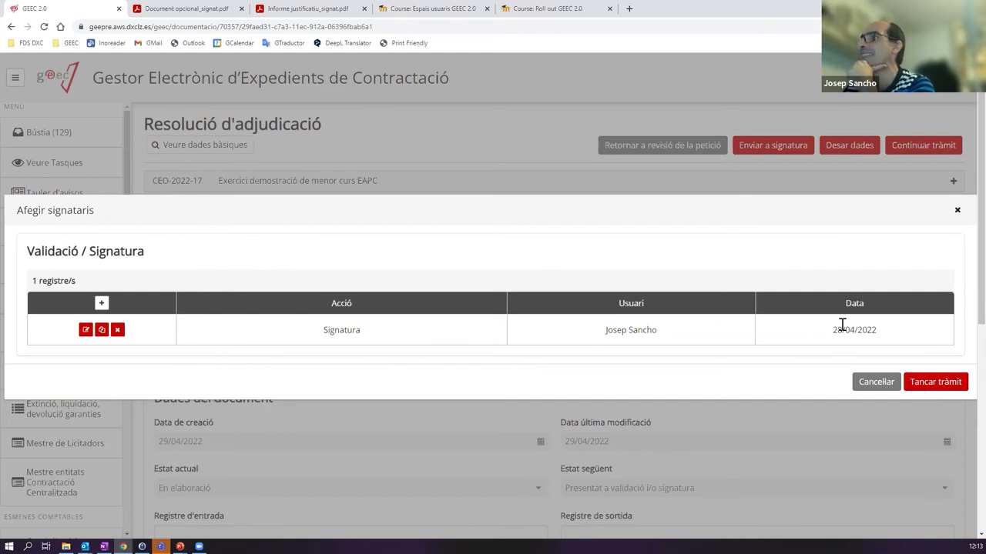
pyautogui.click(936, 383)
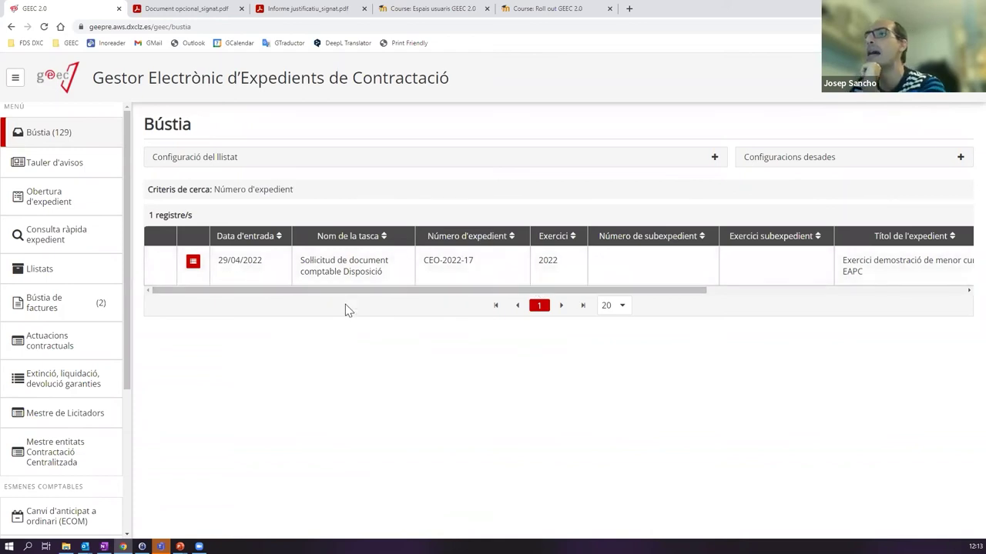
# - Open the Disposició accounting-document request and send the 108,90 DR request to the accounting system
pyautogui.click(348, 270)
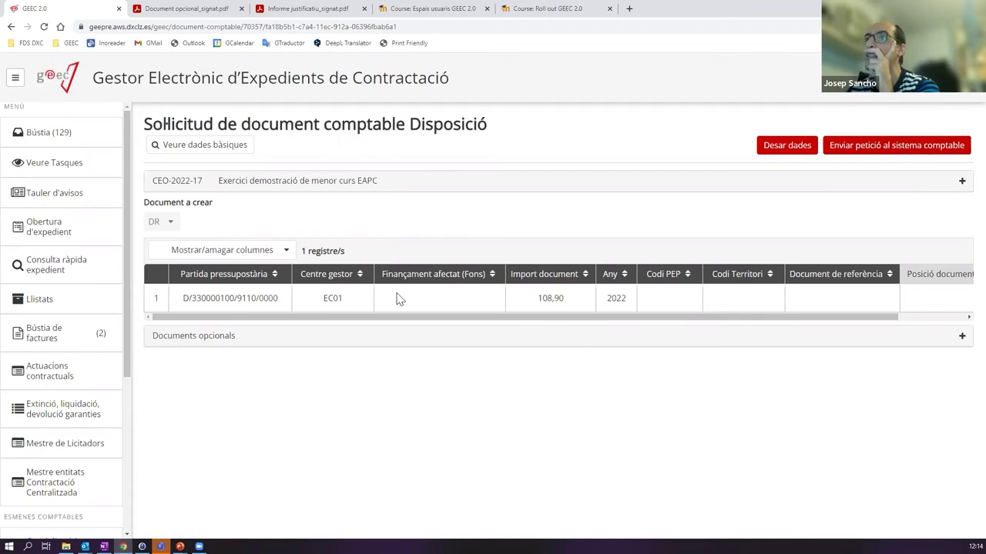
pyautogui.click(916, 156)
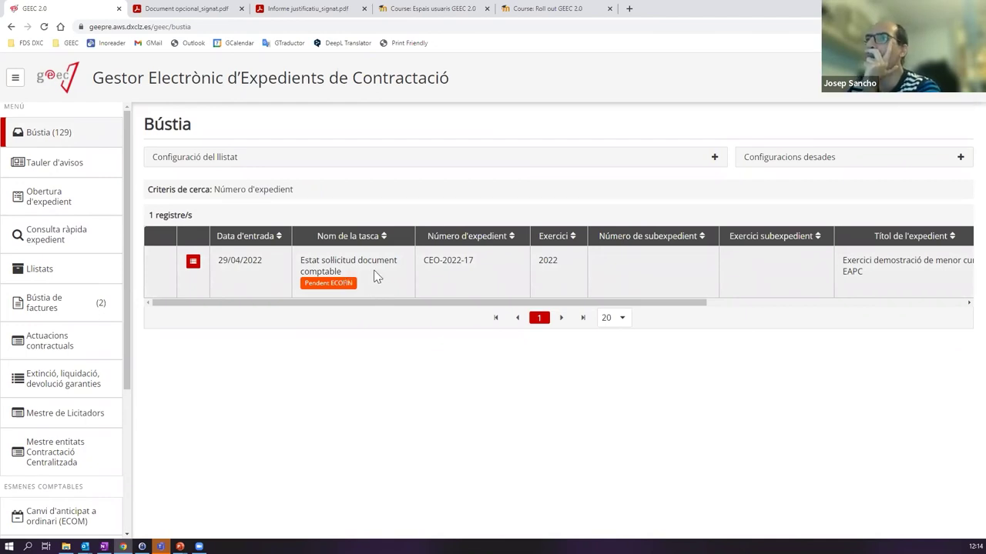
# - Start the Estat sol·licitud document comptable task, check the RC and DR references, and return to Bústia
pyautogui.click(375, 277)
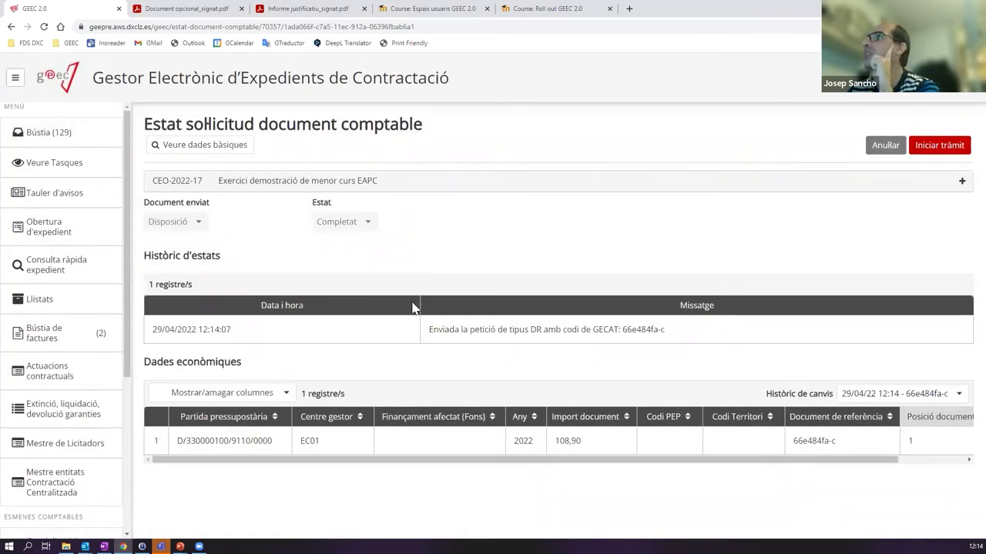
pyautogui.click(938, 146)
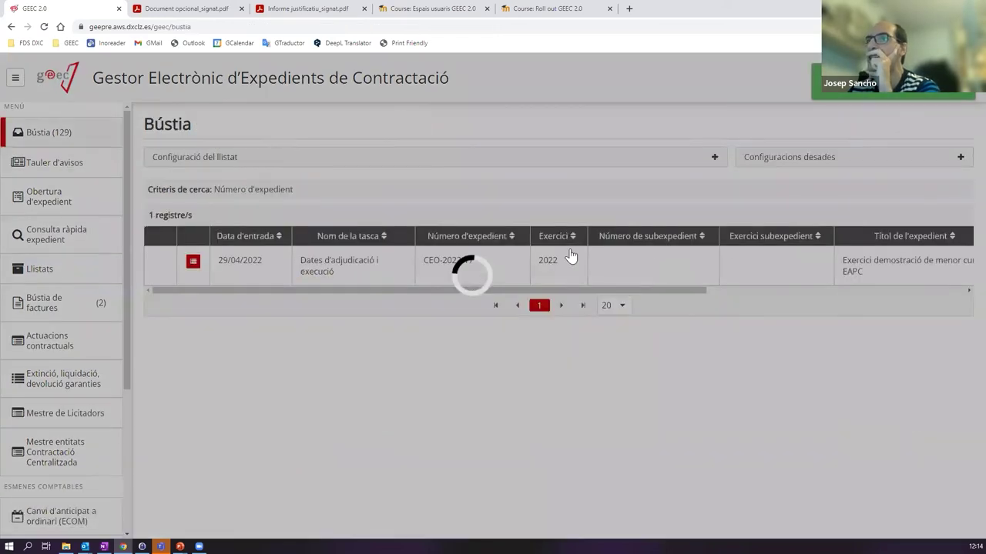
pyautogui.scroll(-1, 301, 274)
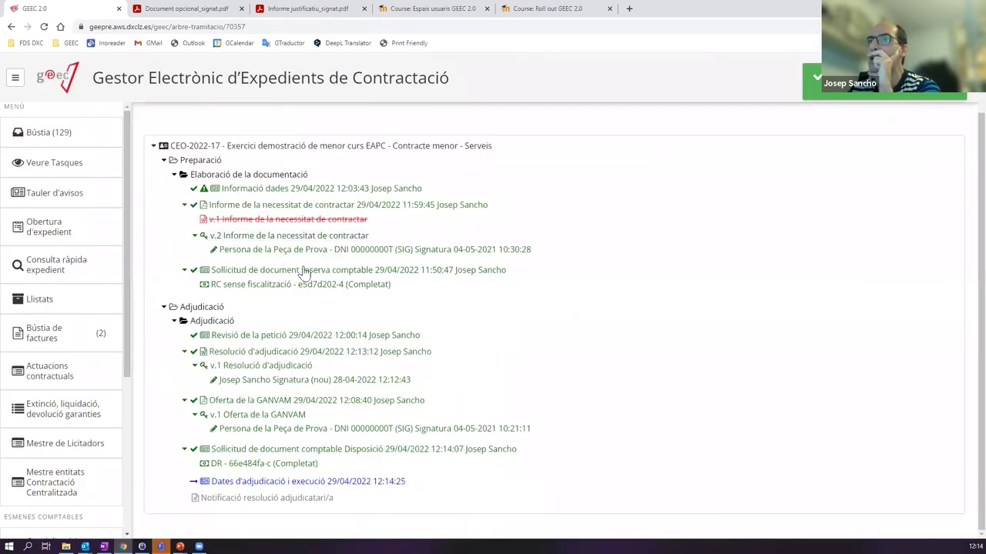
pyautogui.moveTo(216, 465)
pyautogui.mouseDown()
pyautogui.moveTo(381, 469)
pyautogui.moveTo(224, 464)
pyautogui.mouseUp()
pyautogui.click(249, 464)
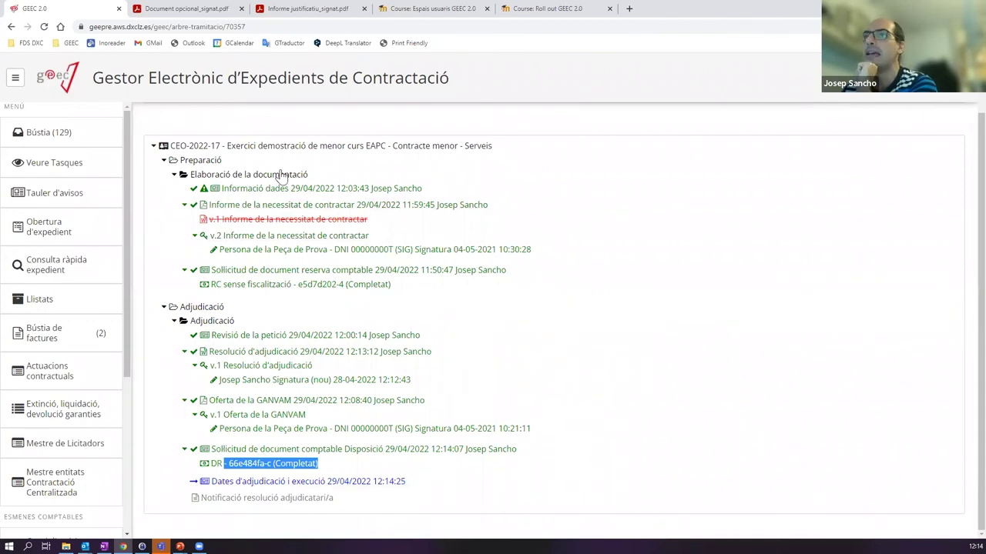
pyautogui.moveTo(222, 285); pyautogui.dragTo(381, 285)
pyautogui.moveTo(212, 462); pyautogui.dragTo(358, 479)
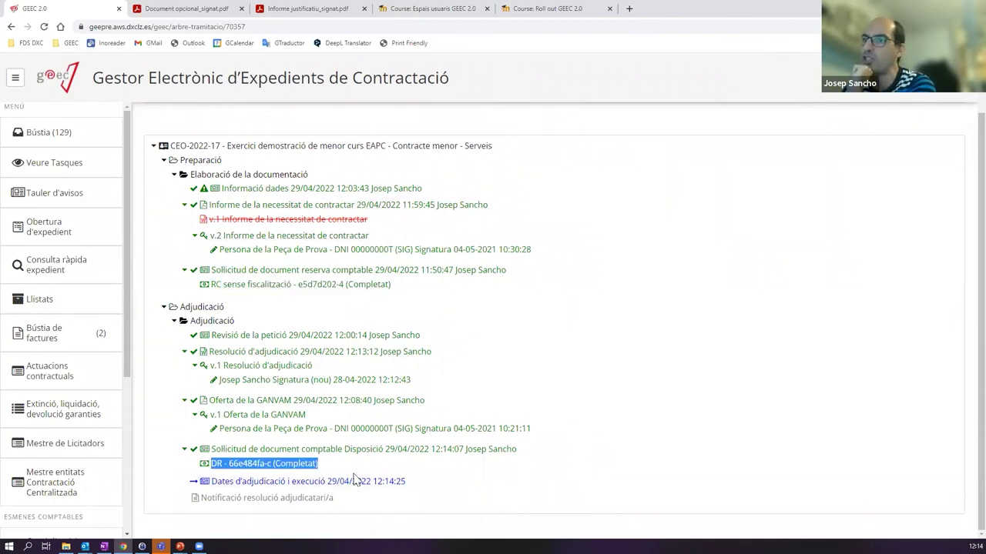
pyautogui.click(246, 465)
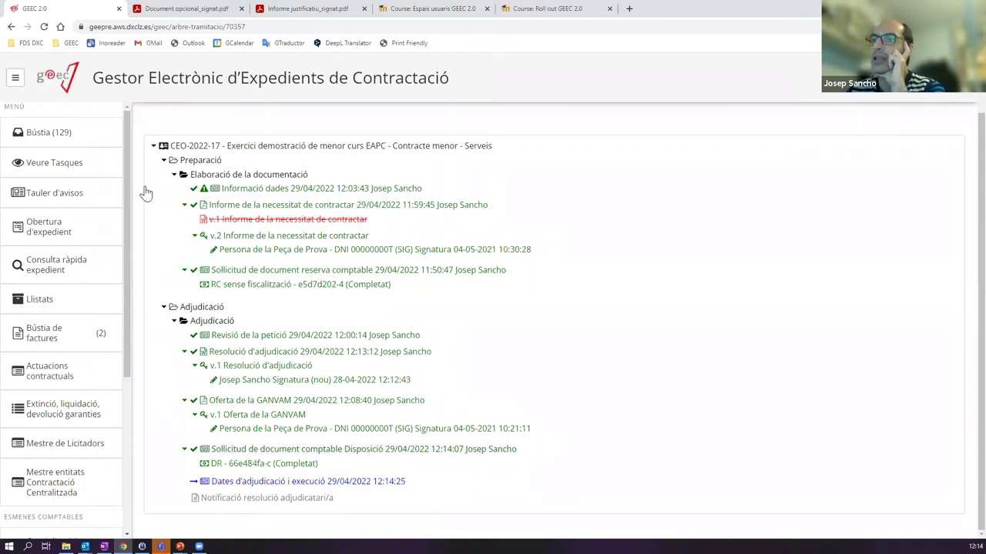
pyautogui.click(65, 136)
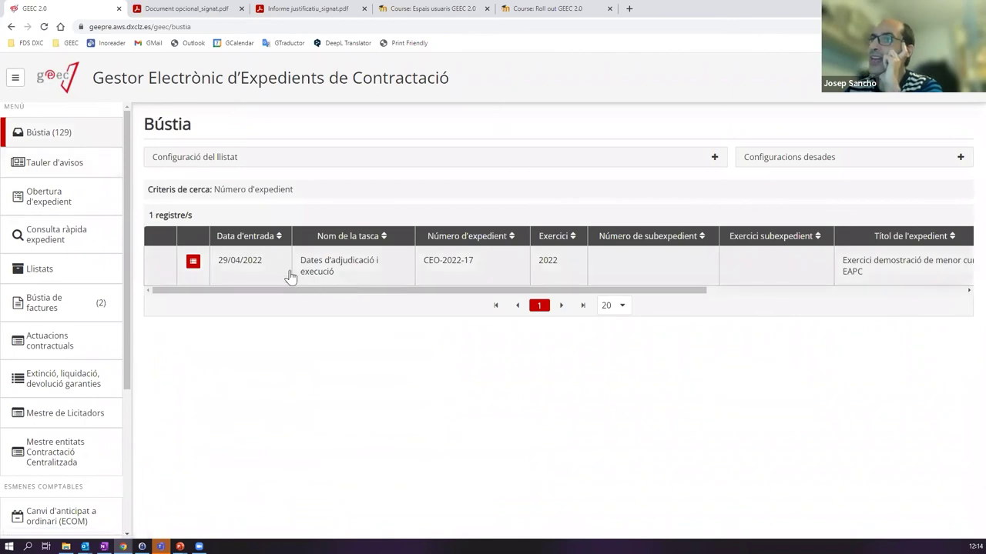
# - Open the Dates d'adjudicació i execució task and expand Dades del contracte, selecting the 28/04/2022 award date
pyautogui.click(347, 281)
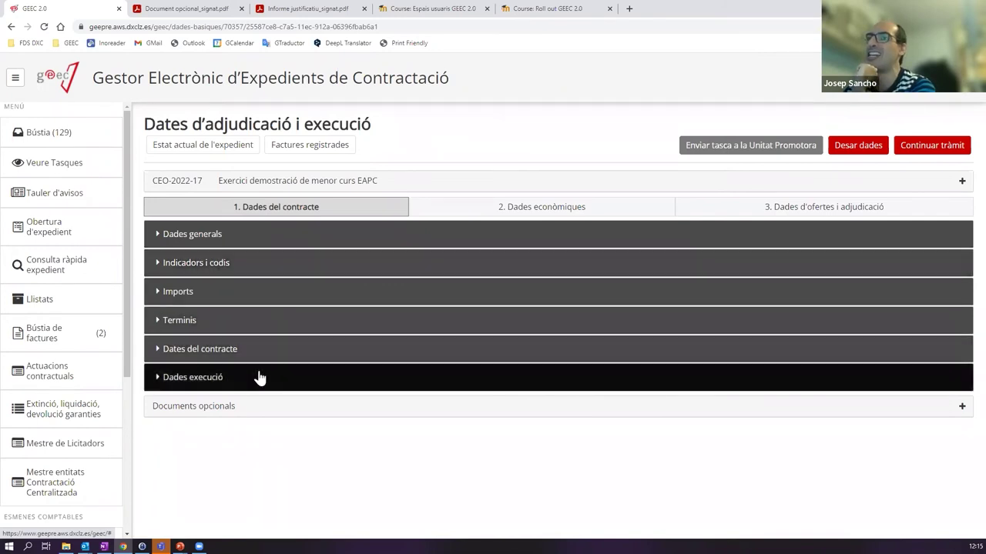
pyautogui.click(229, 379)
pyautogui.scroll(-1, 359, 370)
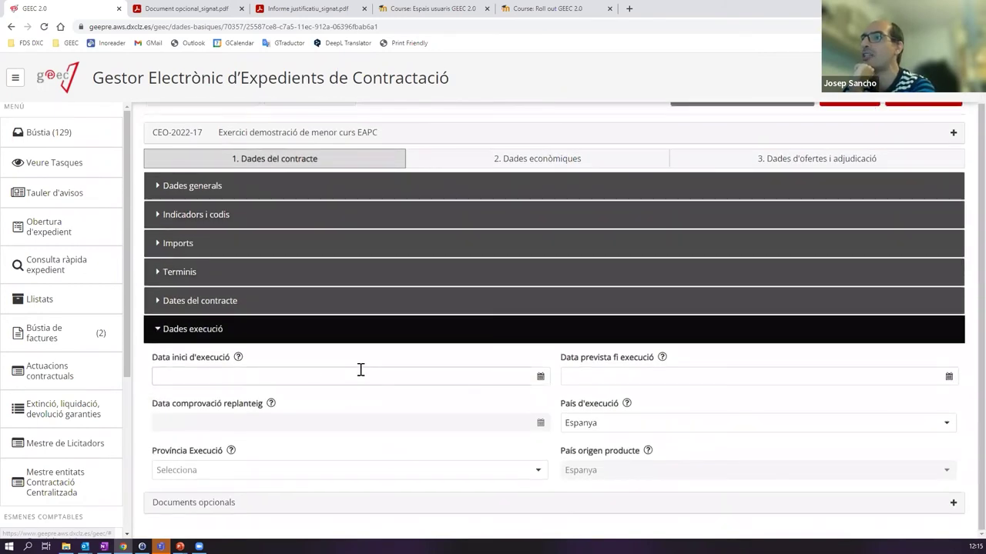
pyautogui.click(189, 328)
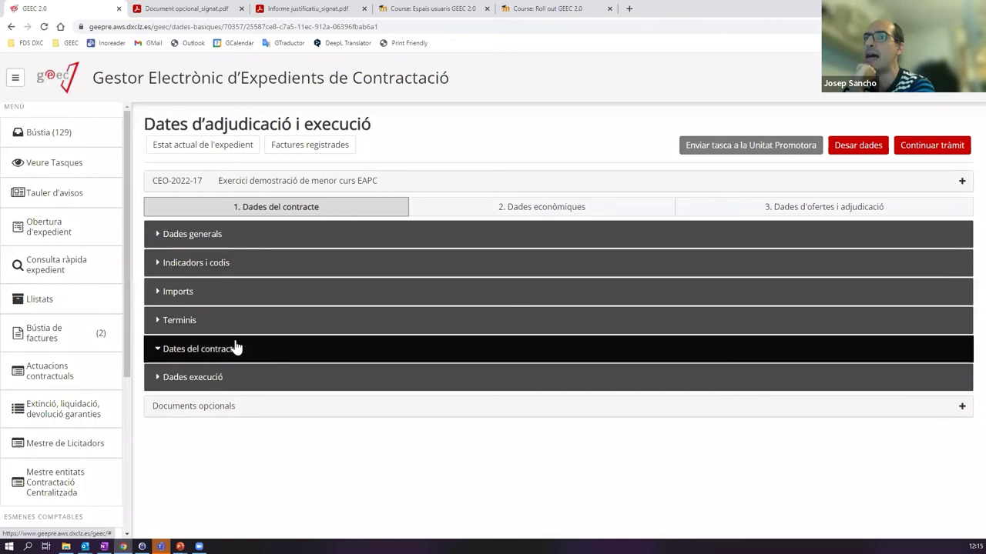
pyautogui.click(236, 348)
pyautogui.scroll(-1, 312, 354)
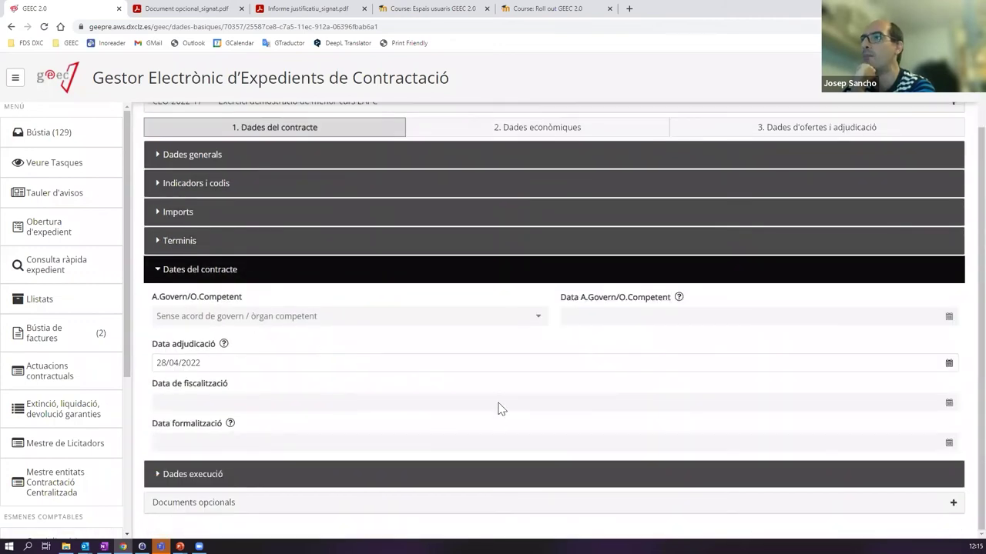
pyautogui.scroll(1, 505, 407)
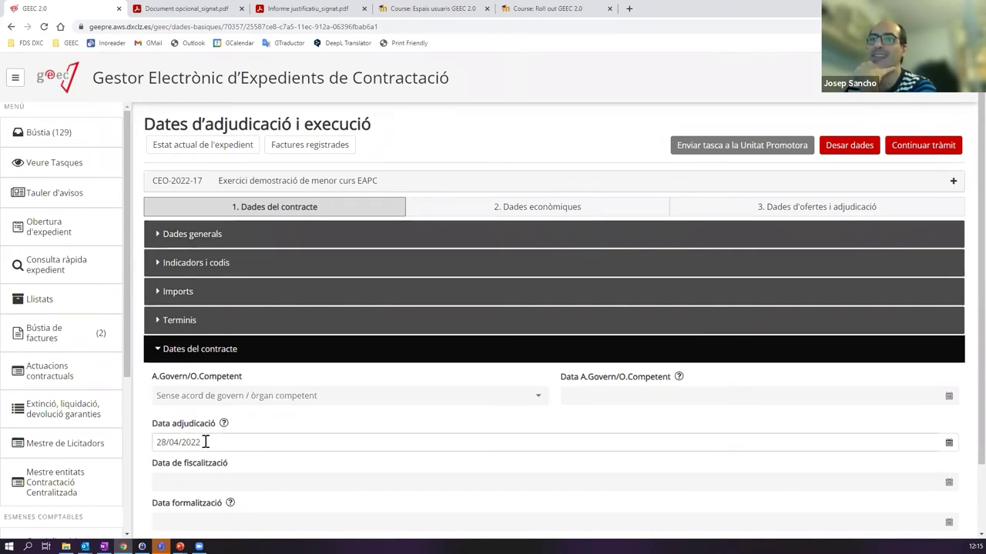
pyautogui.moveTo(221, 444); pyautogui.dragTo(151, 456)
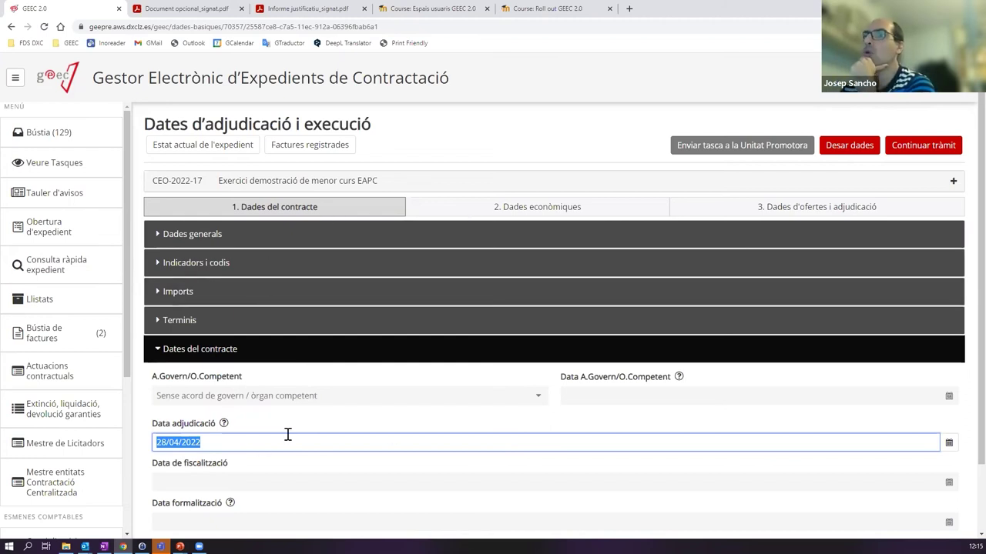
# - Clear Data adjudicació and pick 29 April 2022 from its calendar
pyautogui.click(233, 443)
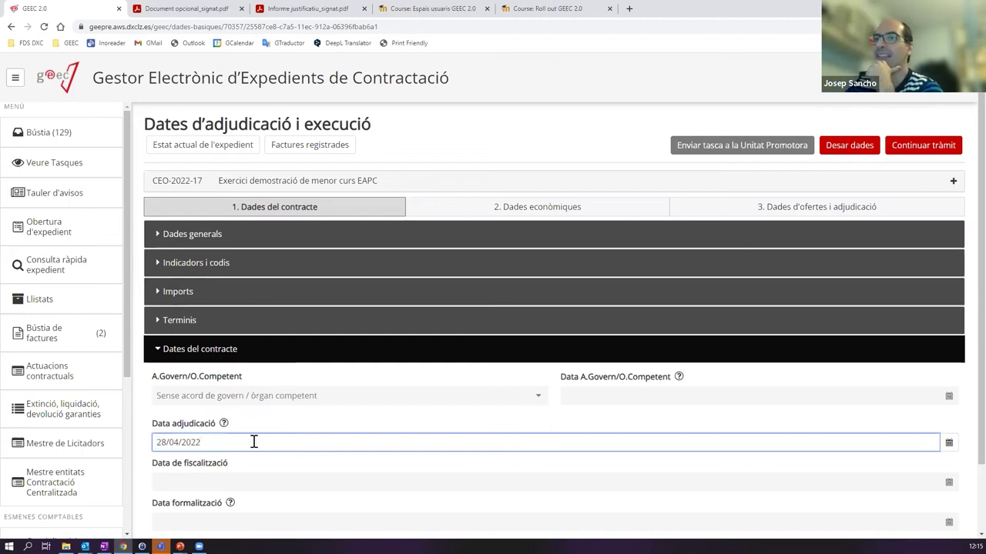
pyautogui.press('BackSpace')
pyautogui.press('BackSpace')
pyautogui.press('BackSpace')
pyautogui.press('BackSpace')
pyautogui.press('BackSpace')
pyautogui.press('BackSpace')
pyautogui.press('BackSpace')
pyautogui.press('BackSpace')
pyautogui.press('BackSpace')
pyautogui.press('BackSpace')
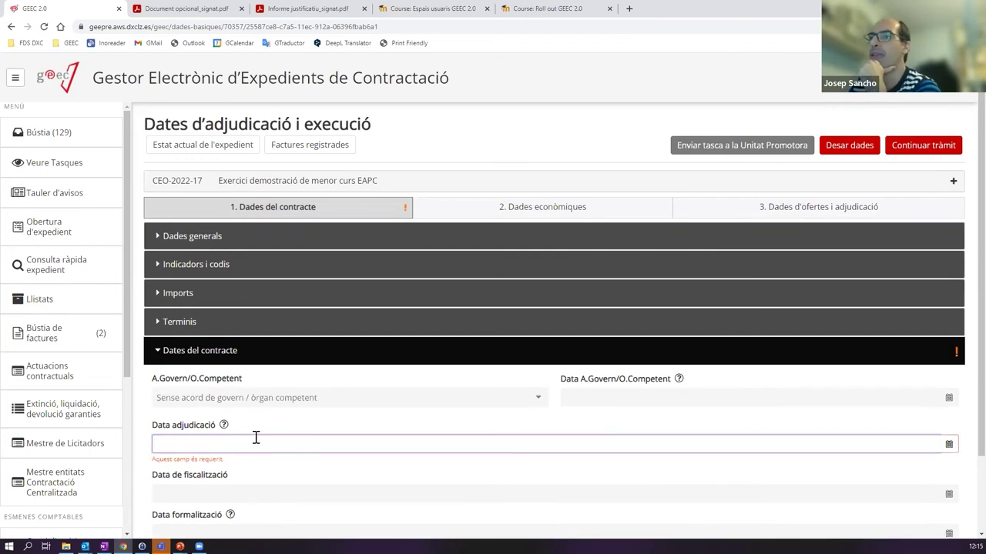
pyautogui.click(198, 443)
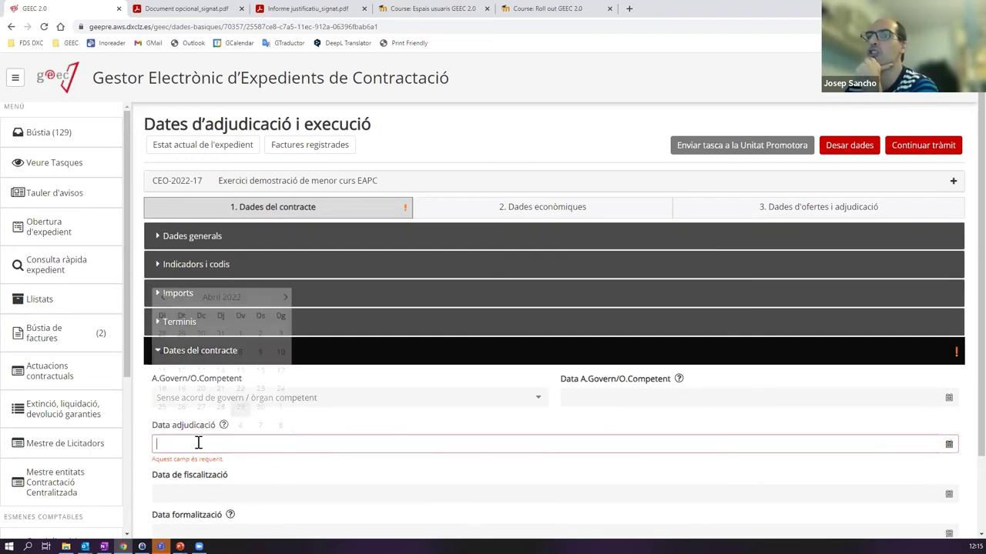
pyautogui.click(241, 408)
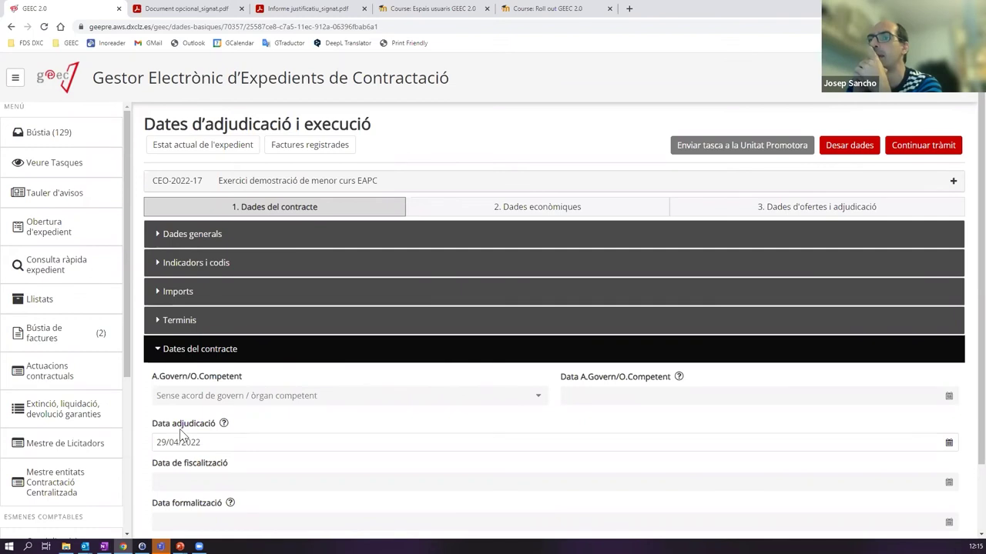
pyautogui.scroll(-1, 392, 439)
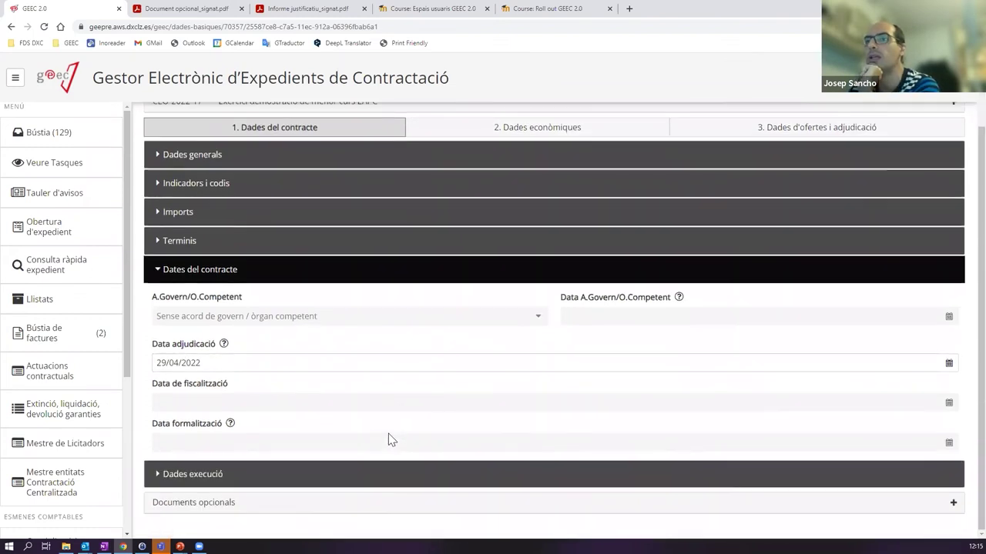
pyautogui.scroll(1, 606, 280)
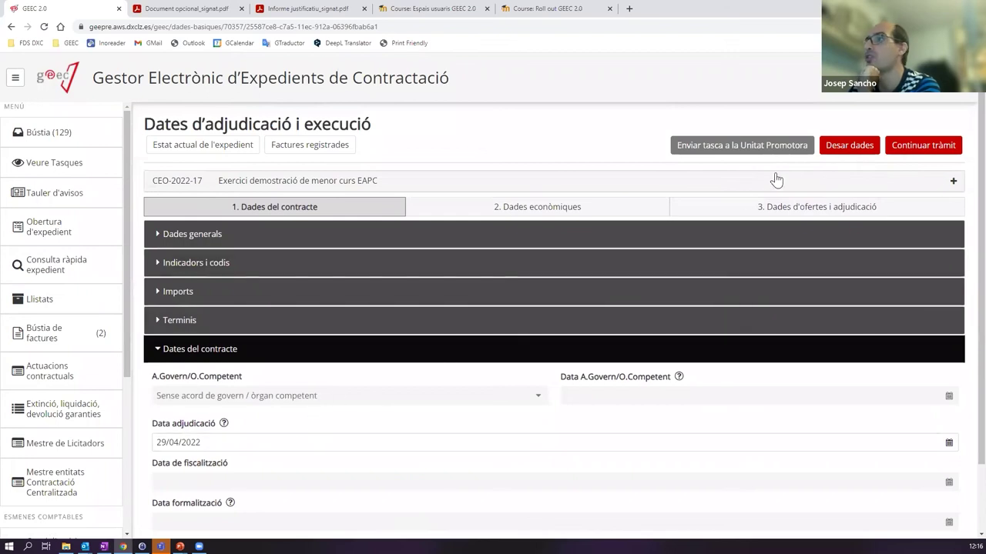
# - Save the form data with the new adjudication date
pyautogui.click(848, 147)
pyautogui.scroll(-1, 369, 385)
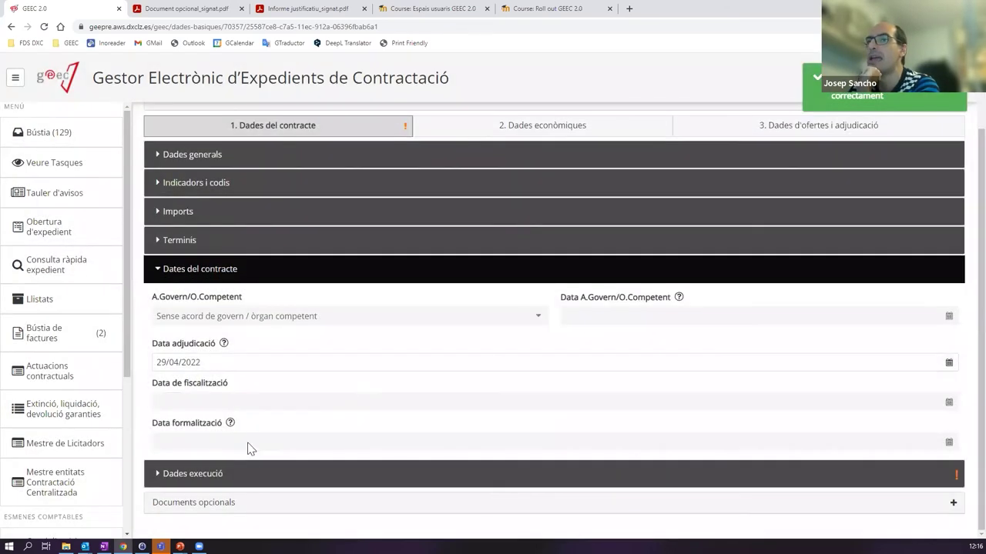
pyautogui.scroll(-1, 262, 462)
pyautogui.scroll(-1, 269, 460)
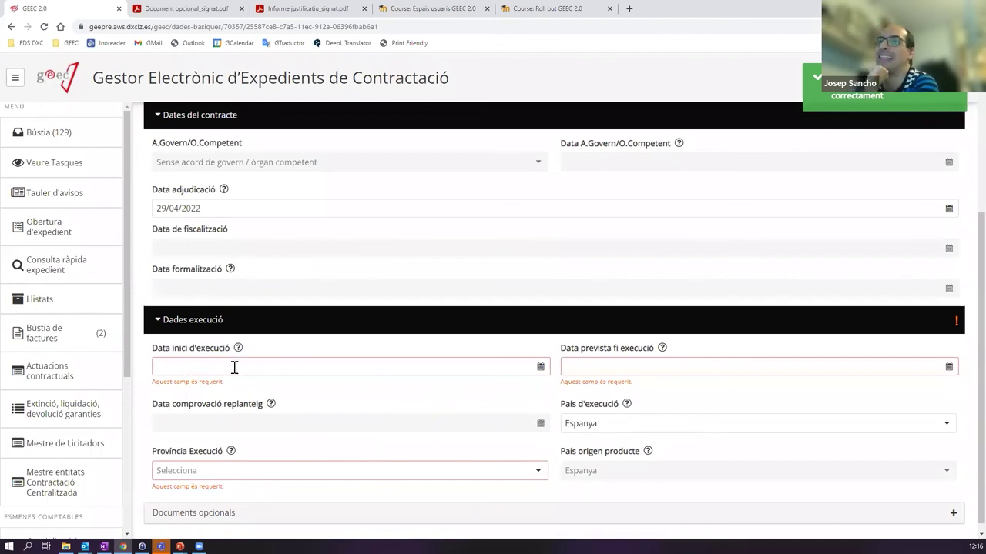
# - Set Data inici d'execució to 29/04/2022 and Data prevista fi execució to 29/07/2022
pyautogui.click(540, 366)
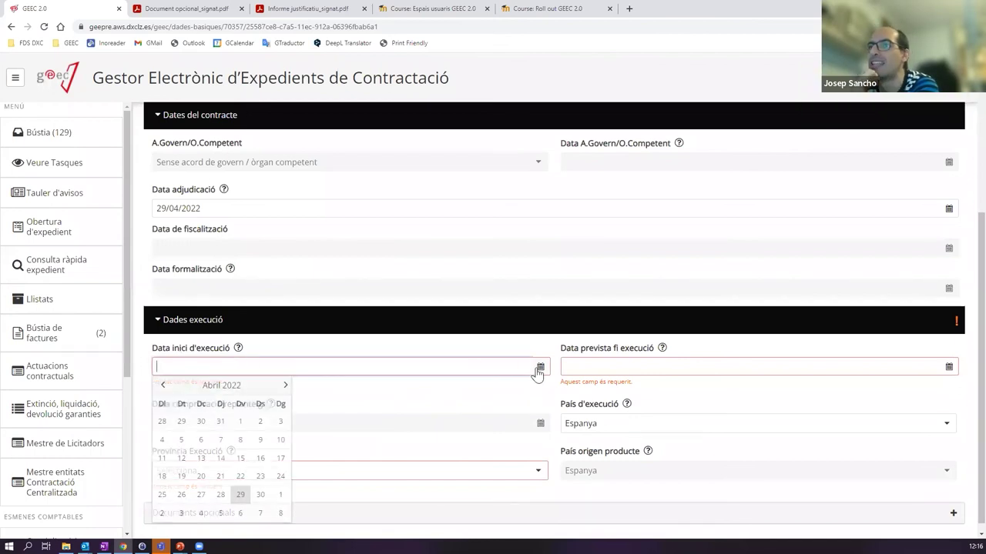
pyautogui.click(240, 494)
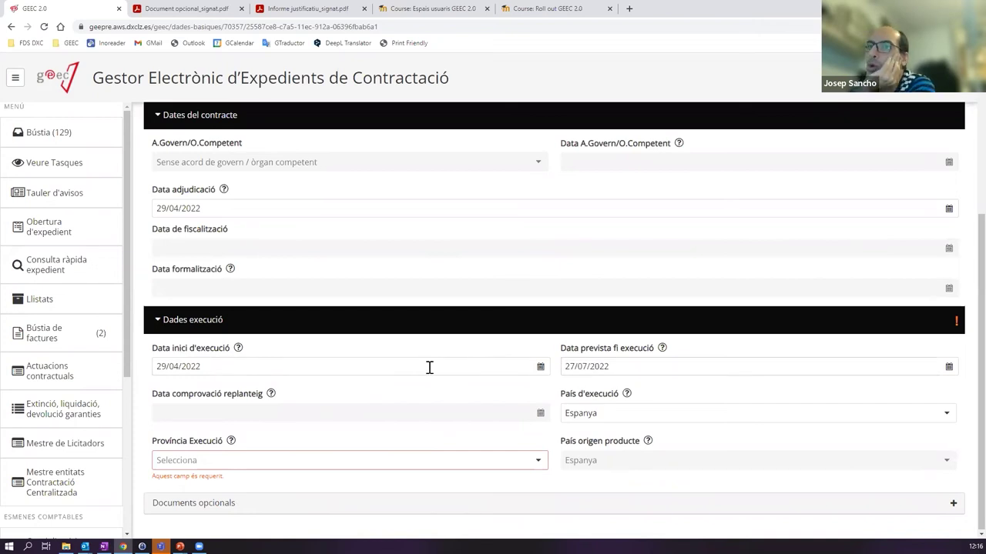
pyautogui.click(636, 365)
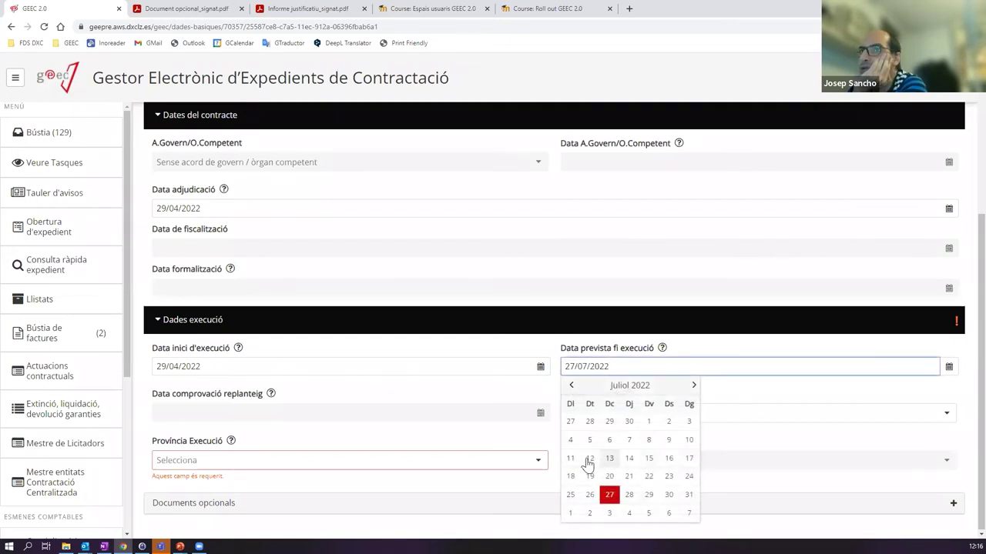
pyautogui.click(648, 495)
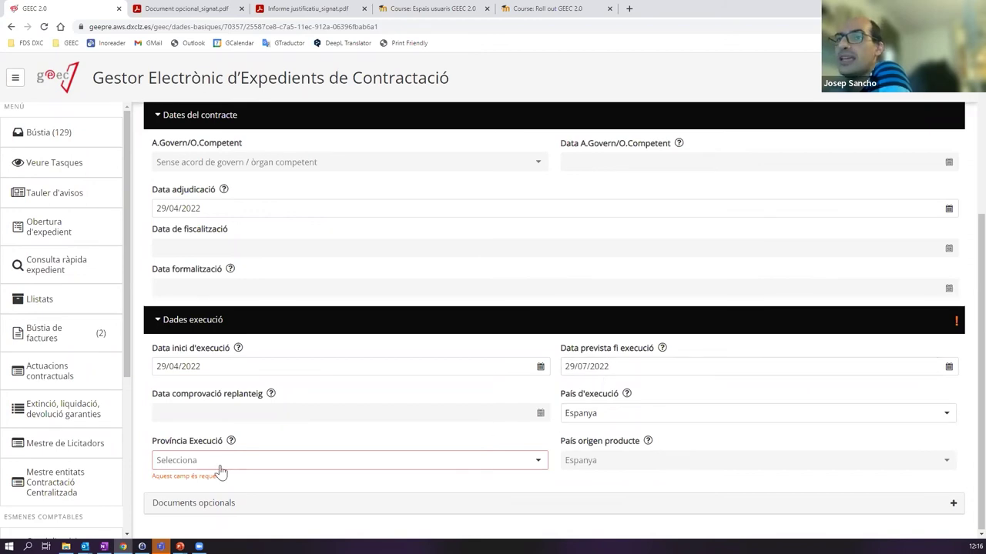
# - Choose Catalunya in the Província Execució dropdown
pyautogui.click(244, 469)
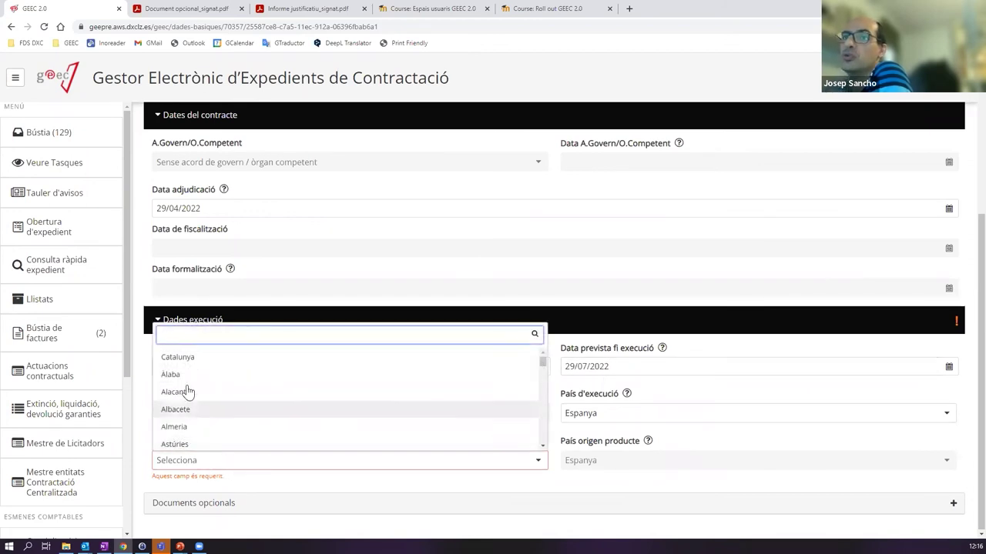
pyautogui.scroll(-1, 323, 395)
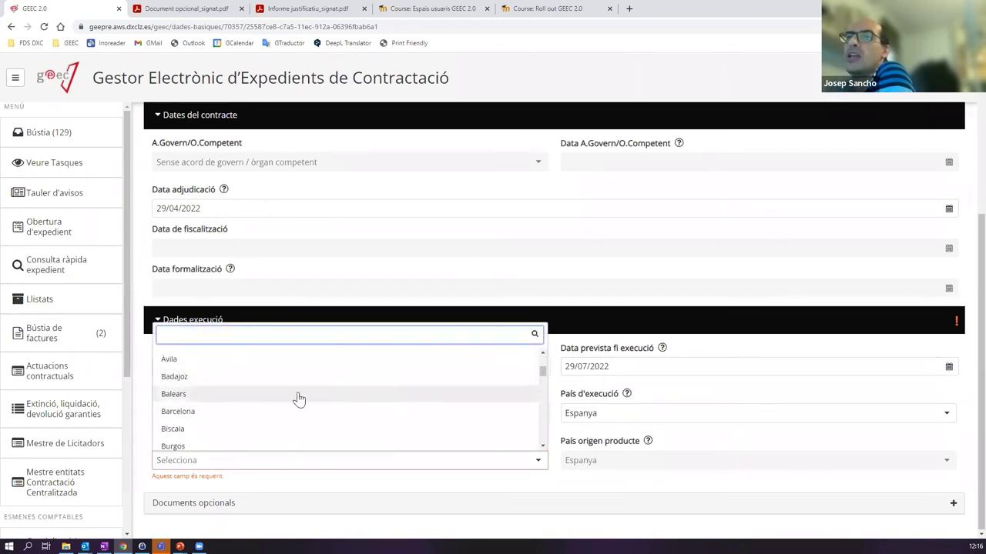
pyautogui.scroll(1, 195, 378)
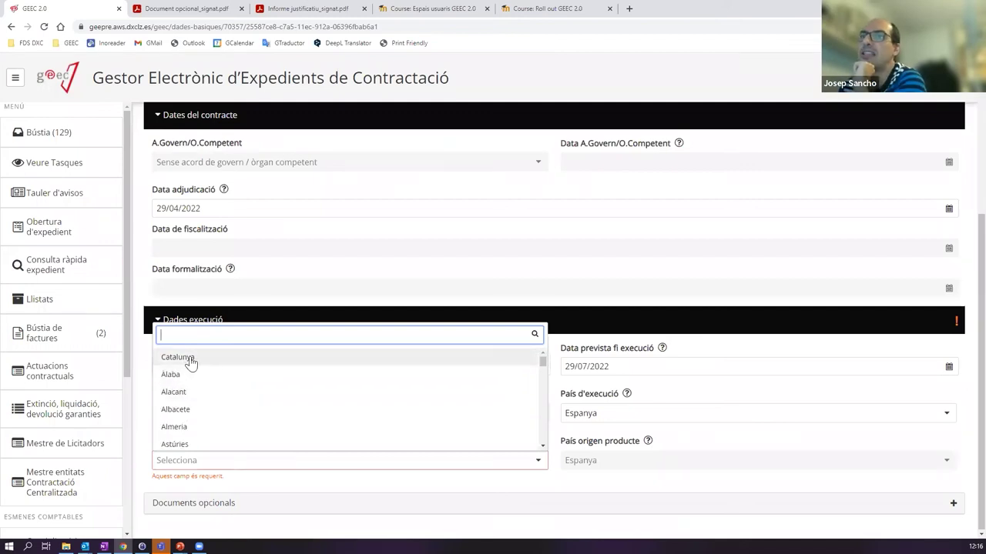
pyautogui.click(191, 362)
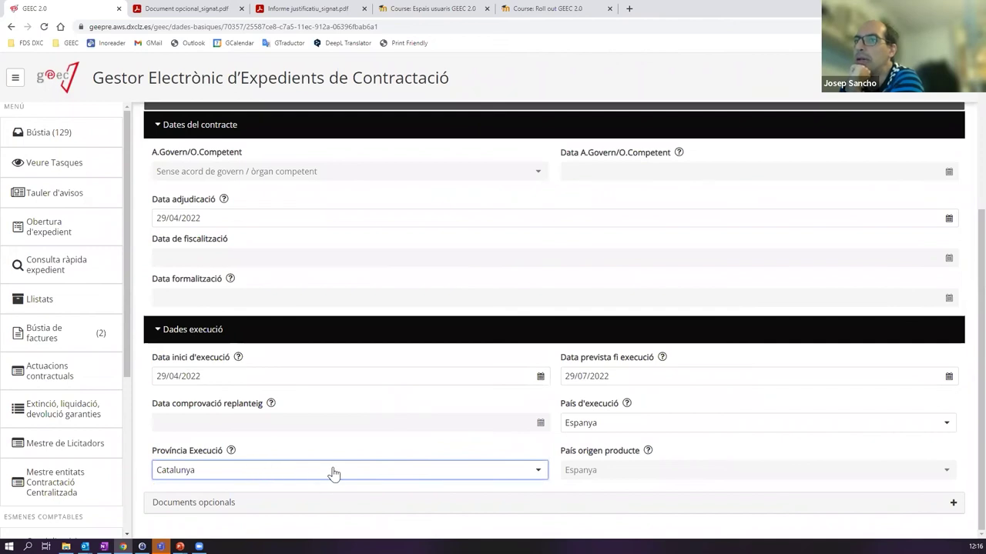
pyautogui.click(193, 471)
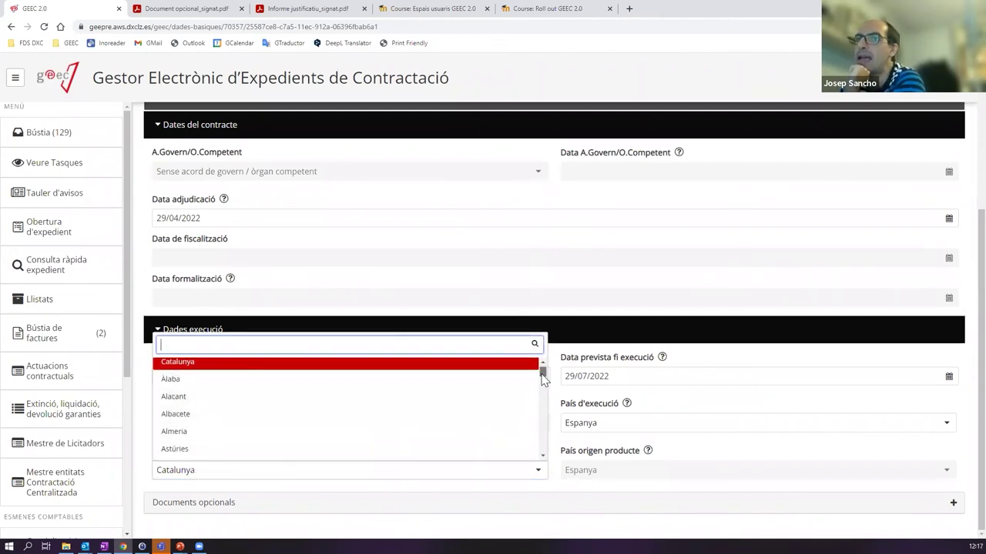
pyautogui.scroll(-2, 544, 375)
pyautogui.scroll(2, 543, 374)
pyautogui.moveTo(542, 373)
pyautogui.mouseDown()
pyautogui.moveTo(543, 401)
pyautogui.moveTo(542, 371)
pyautogui.mouseUp()
pyautogui.click(196, 374)
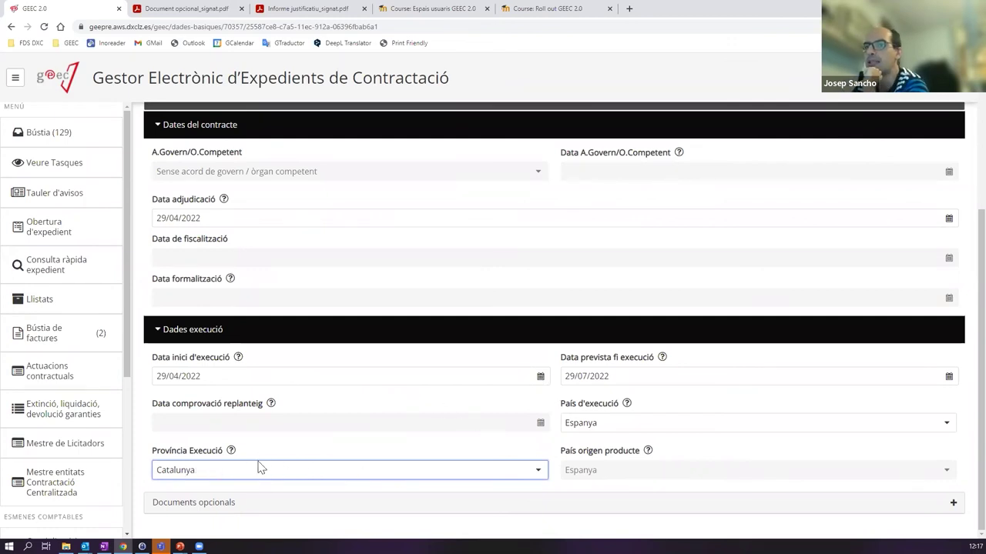
# - Browse the optional document types list without adding any document
pyautogui.click(216, 508)
pyautogui.click(222, 502)
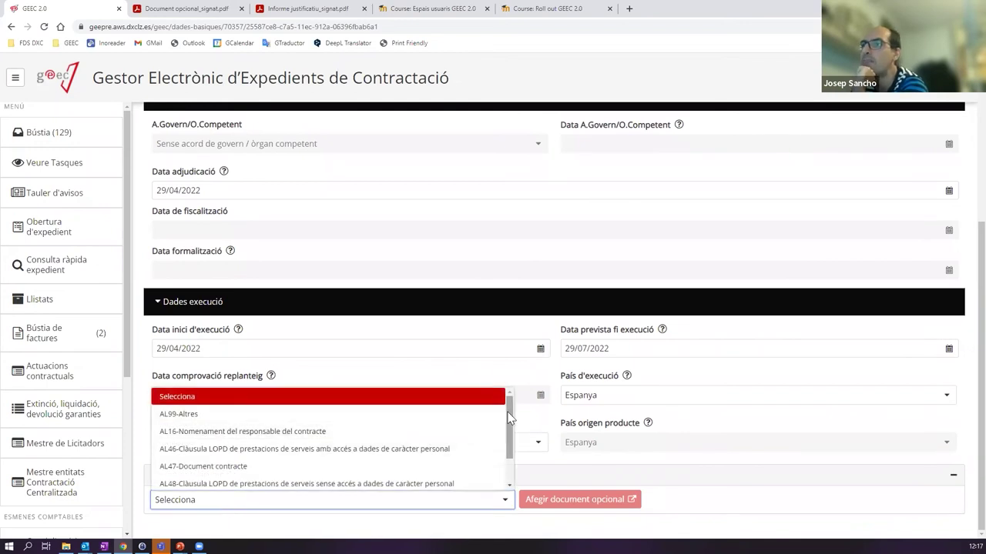
pyautogui.moveTo(510, 418); pyautogui.dragTo(507, 447)
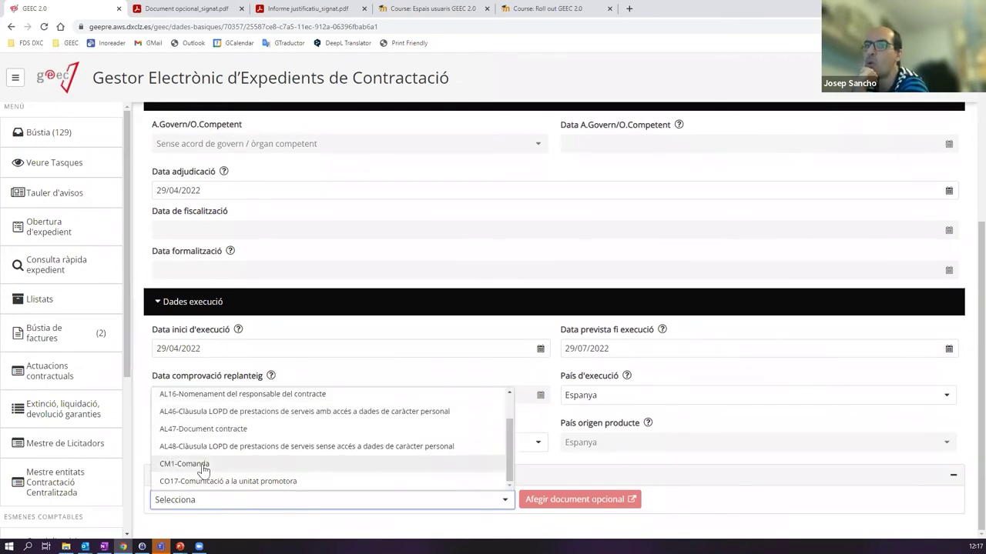
pyautogui.scroll(2, 185, 420)
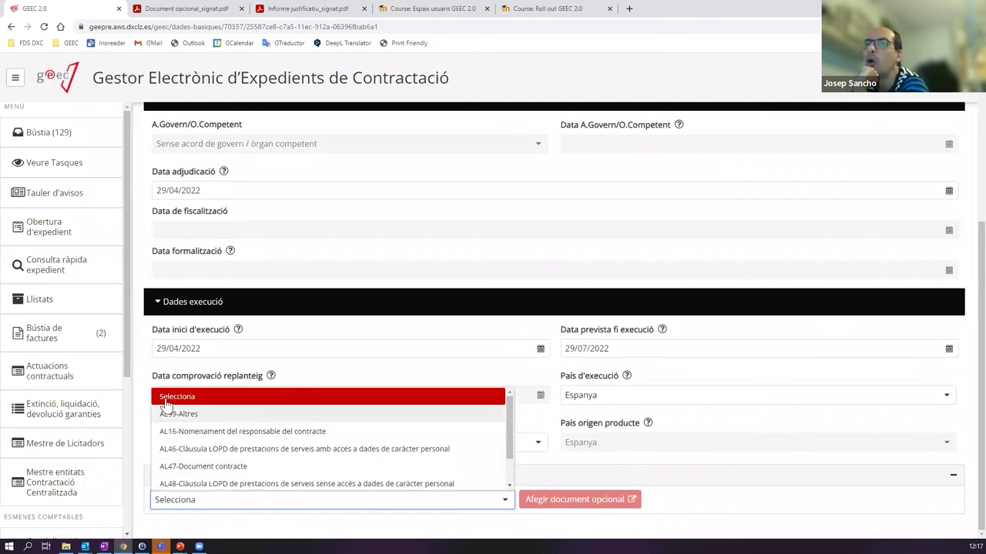
pyautogui.click(521, 384)
pyautogui.scroll(3, 462, 432)
pyautogui.scroll(-3, 462, 431)
pyautogui.scroll(3, 462, 432)
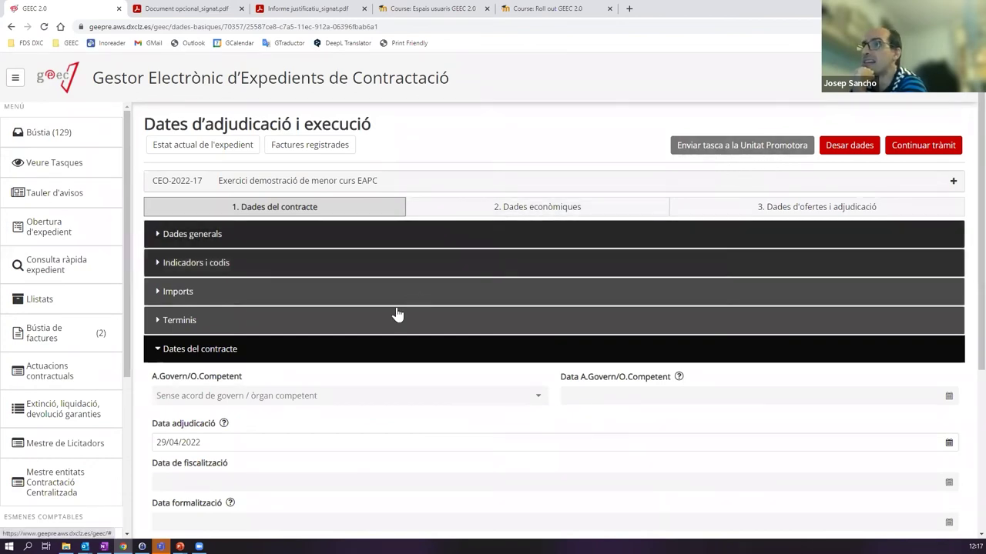
# - Review the contract dates and execution data sections, then forward the file with Continuar tràmit
pyautogui.click(238, 353)
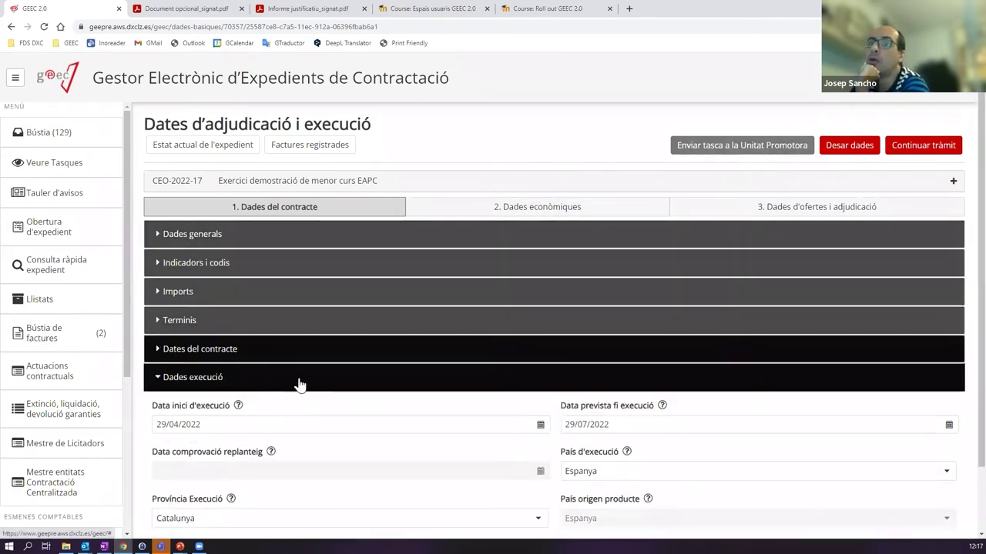
pyautogui.click(206, 382)
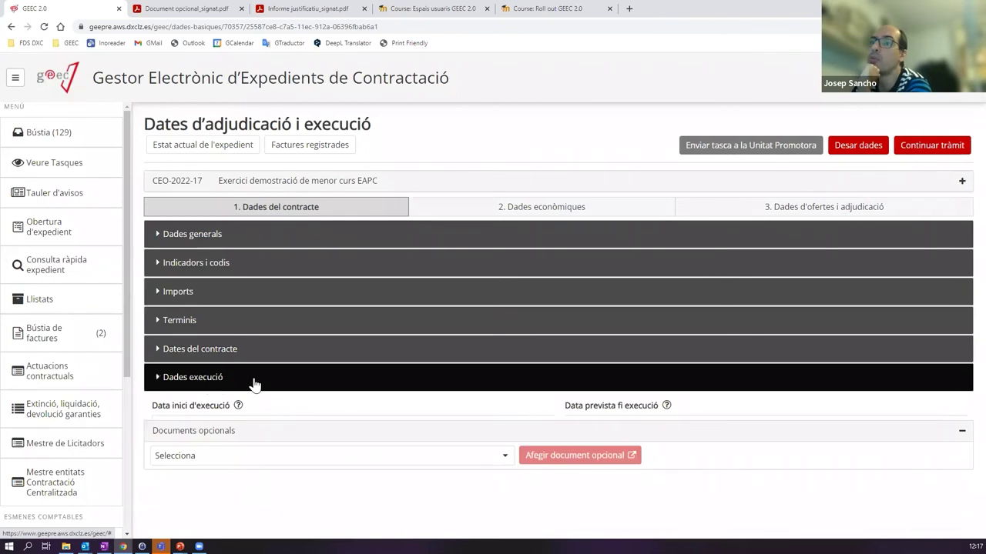
pyautogui.click(297, 390)
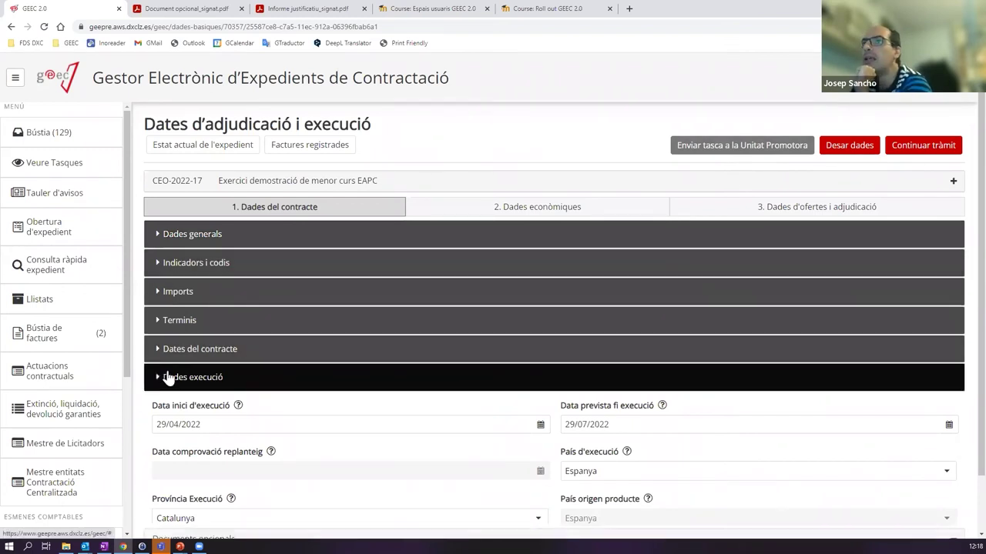
pyautogui.click(162, 376)
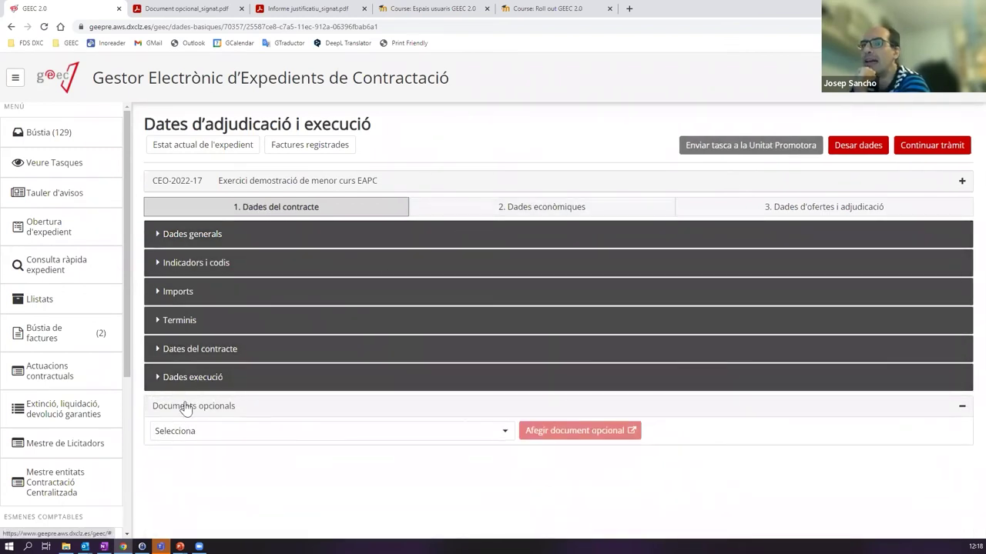
pyautogui.click(213, 382)
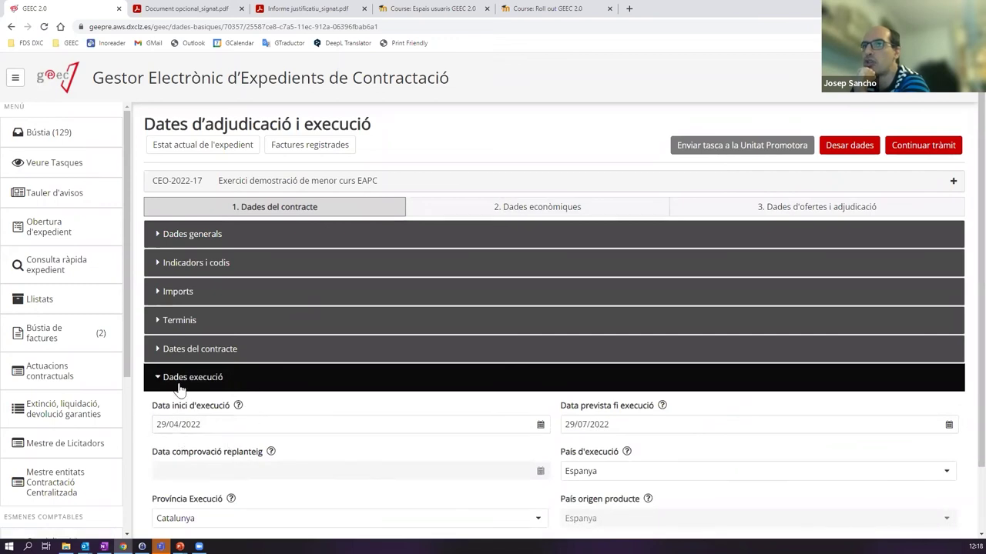
pyautogui.click(150, 385)
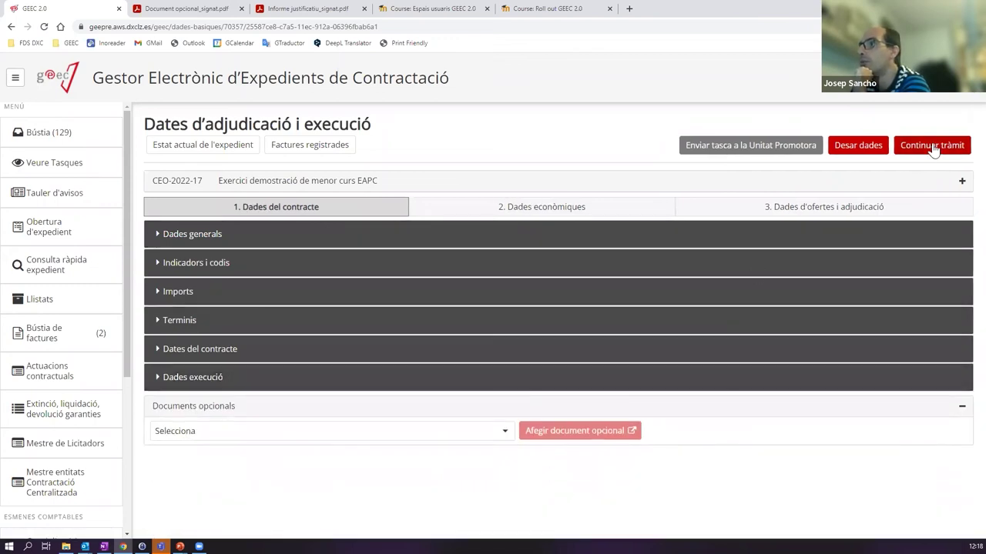
pyautogui.click(932, 147)
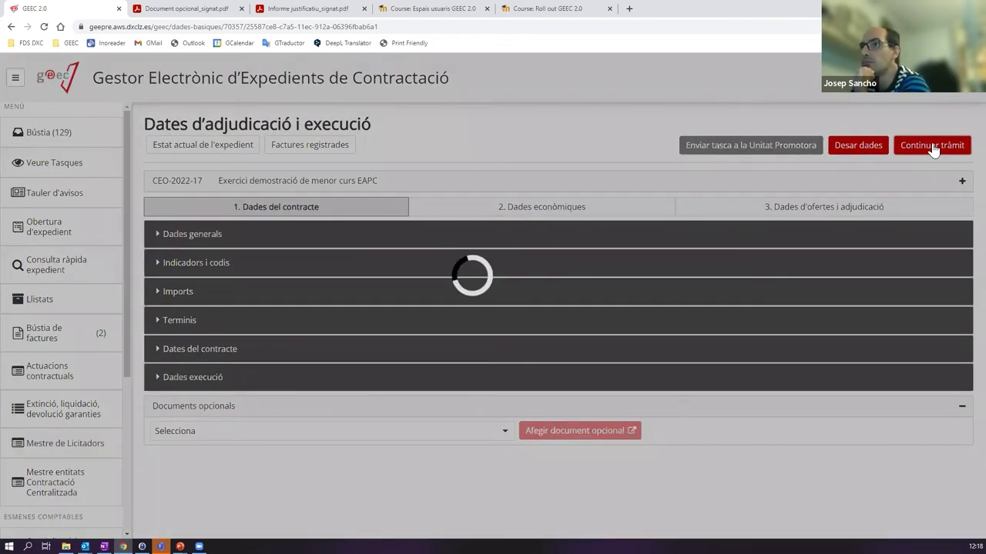
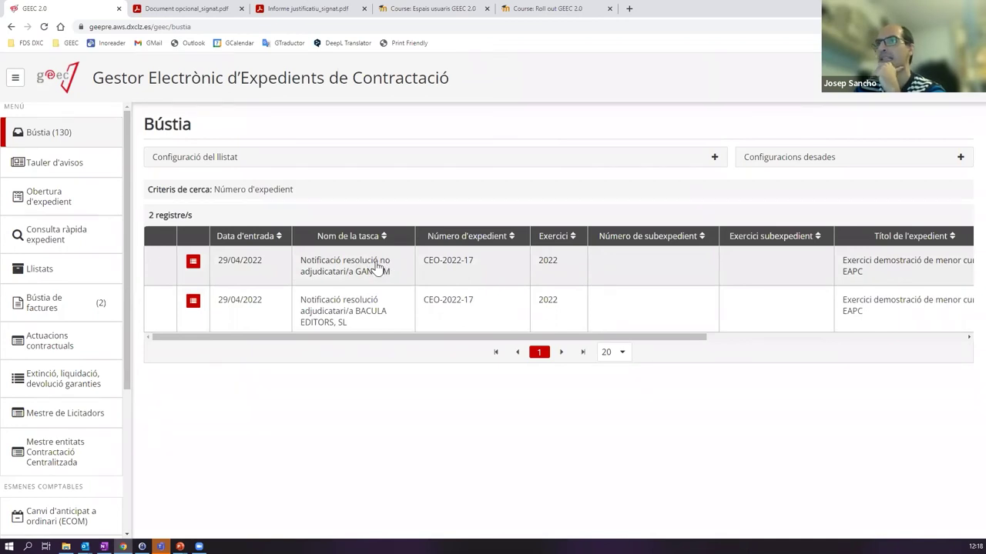
# - Open the 'Notificació resolució no adjudicatari/a GANVAM' task for CEO-2022-17 and generate its template document
pyautogui.click(373, 267)
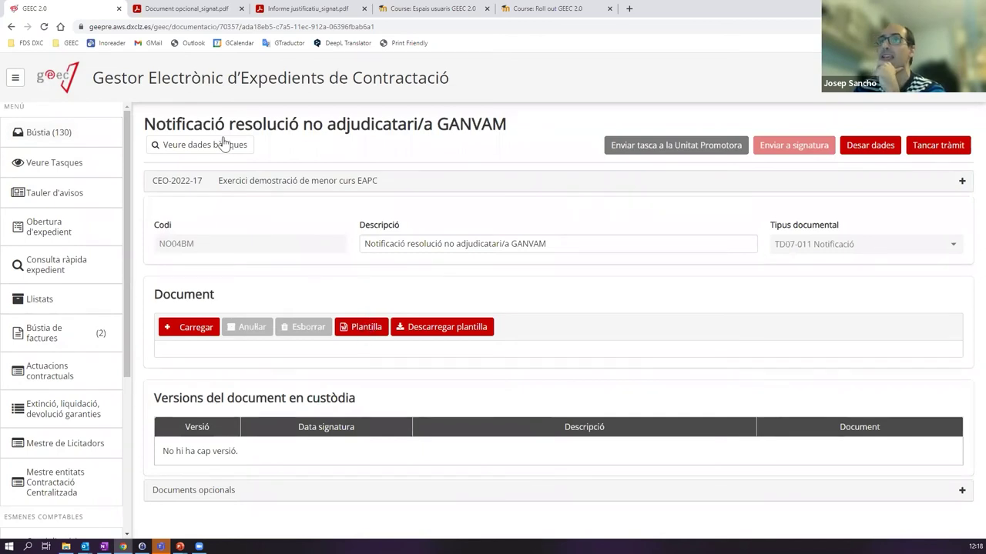
pyautogui.moveTo(145, 125); pyautogui.dragTo(487, 137)
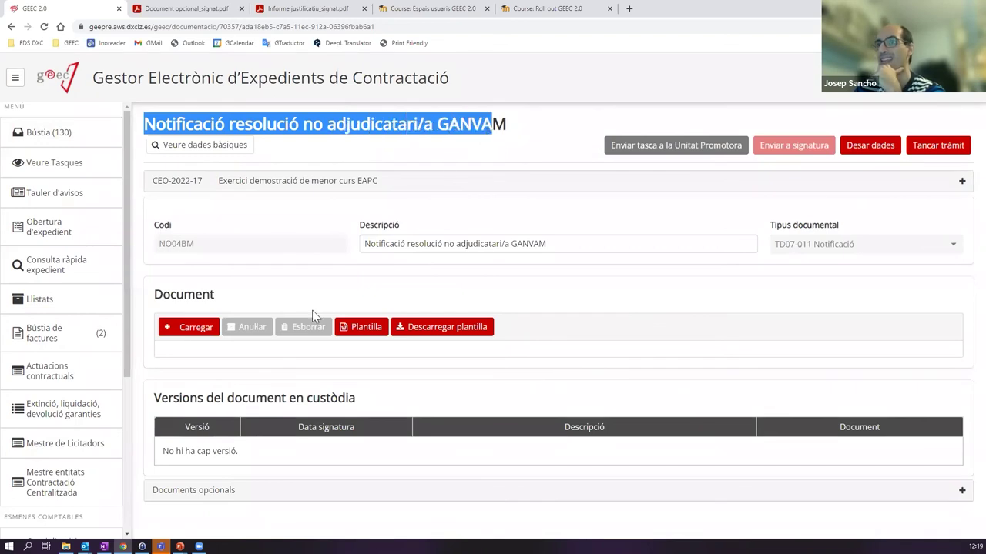
pyautogui.click(367, 330)
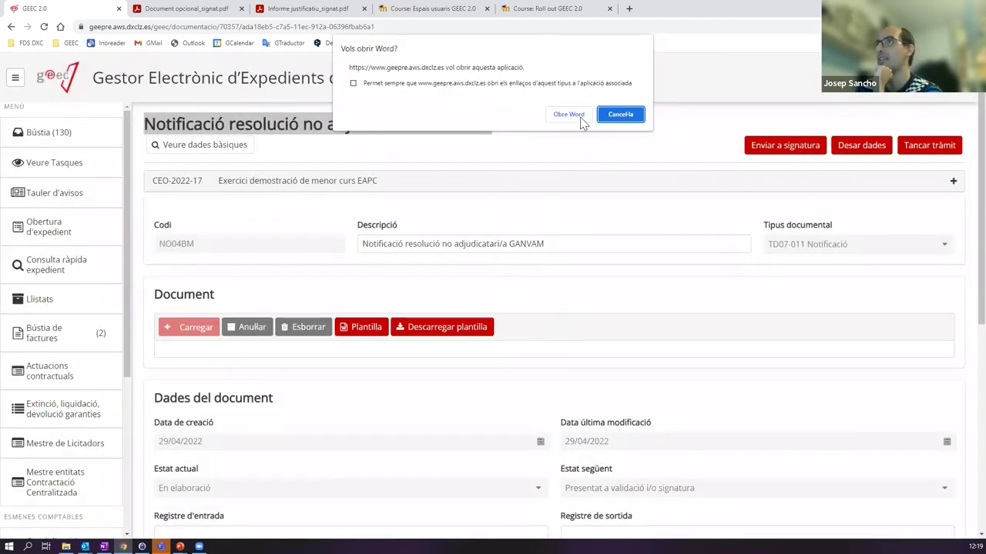
# - Open the generated notification in Word and move the GANVAM address block up one line
pyautogui.click(577, 116)
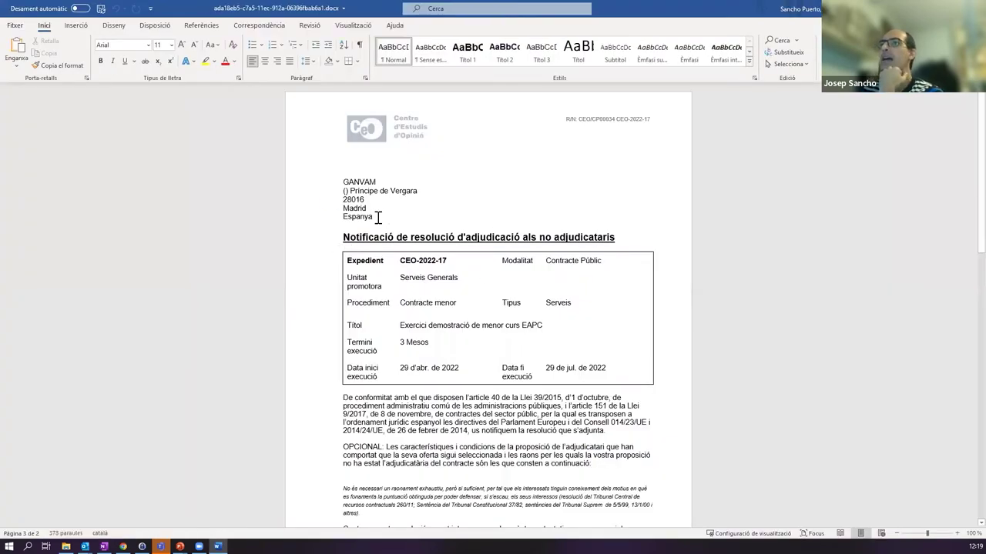
pyautogui.doubleClick(335, 185)
pyautogui.click(337, 189)
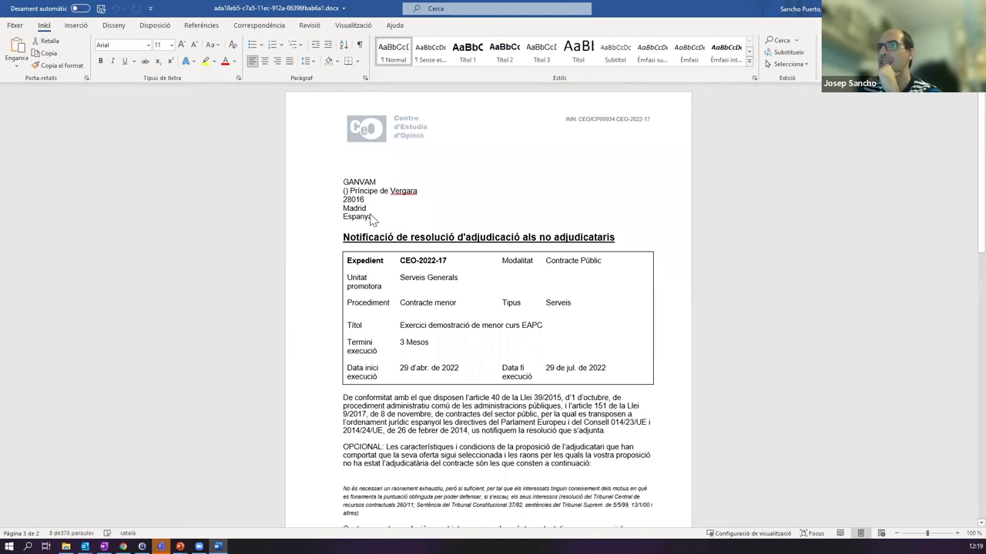
pyautogui.moveTo(327, 178); pyautogui.dragTo(505, 201)
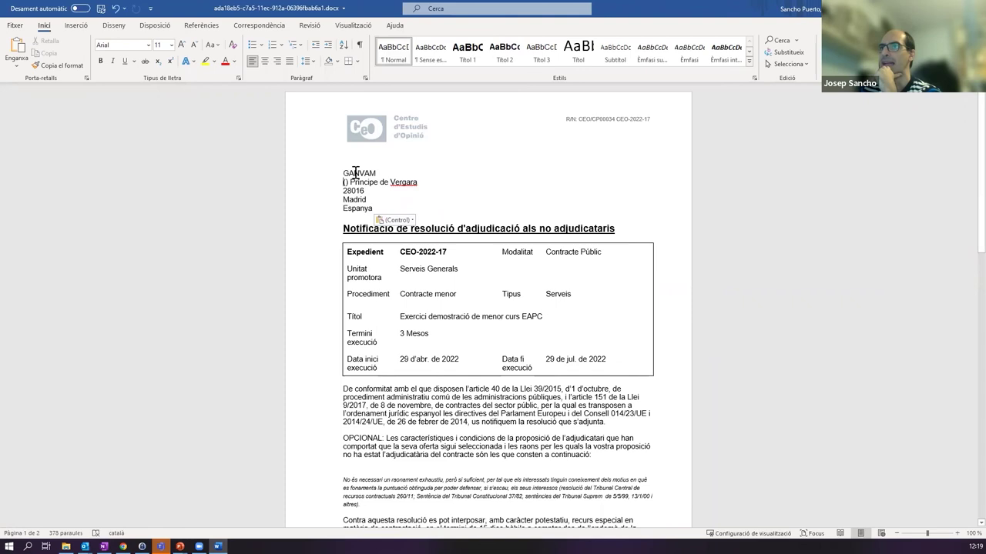
# - Review the OPCIONAL paragraph and the rest of the notification
pyautogui.scroll(-1, 431, 208)
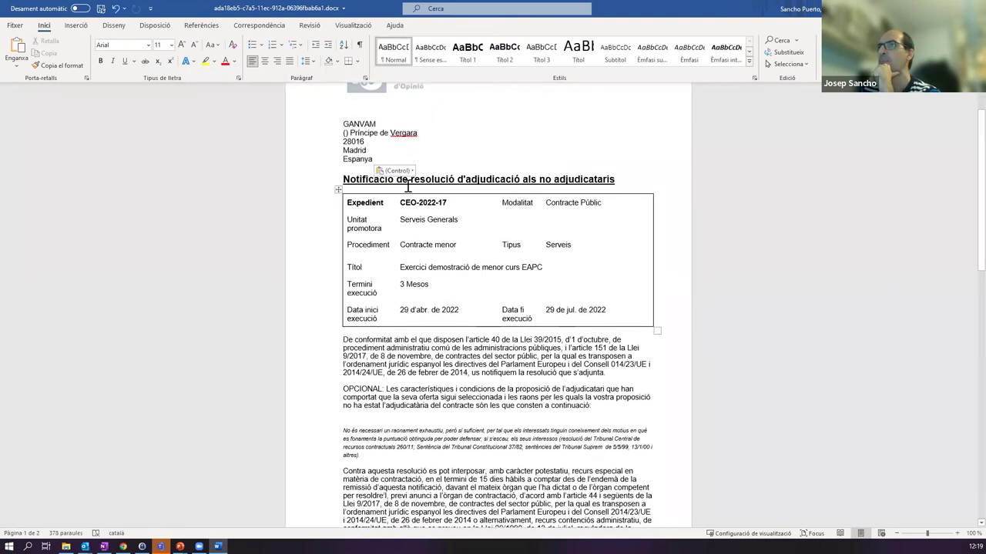
pyautogui.scroll(-2, 400, 249)
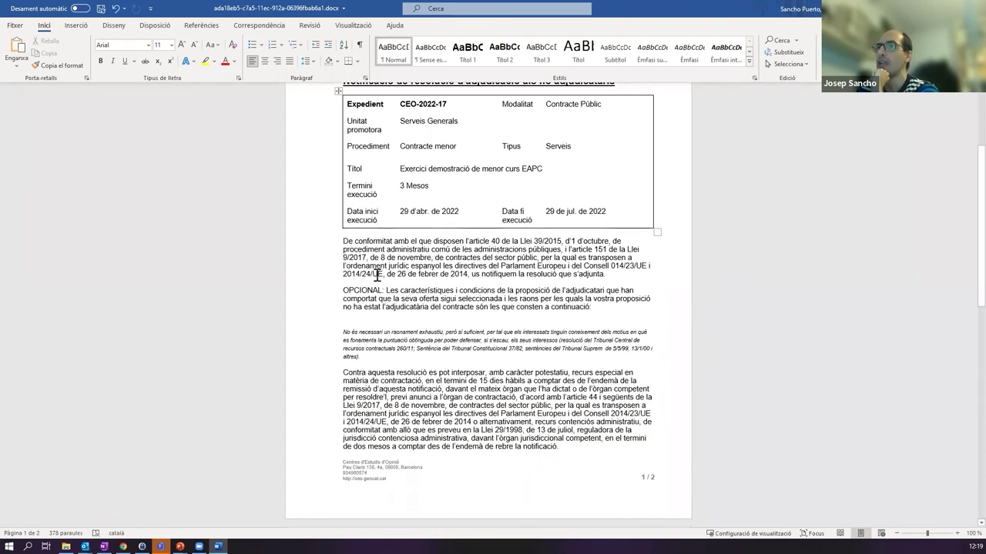
pyautogui.scroll(2, 380, 273)
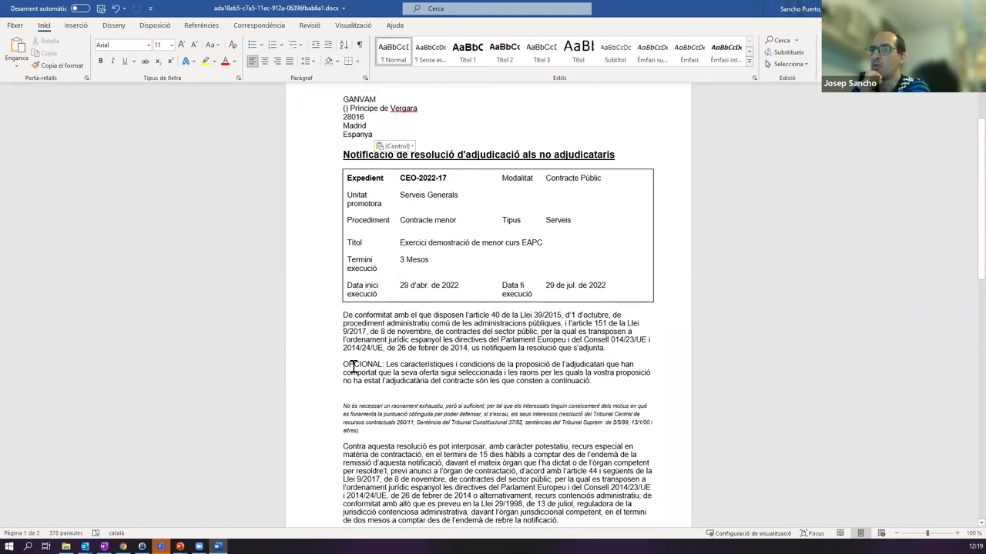
pyautogui.moveTo(342, 364); pyautogui.dragTo(390, 365)
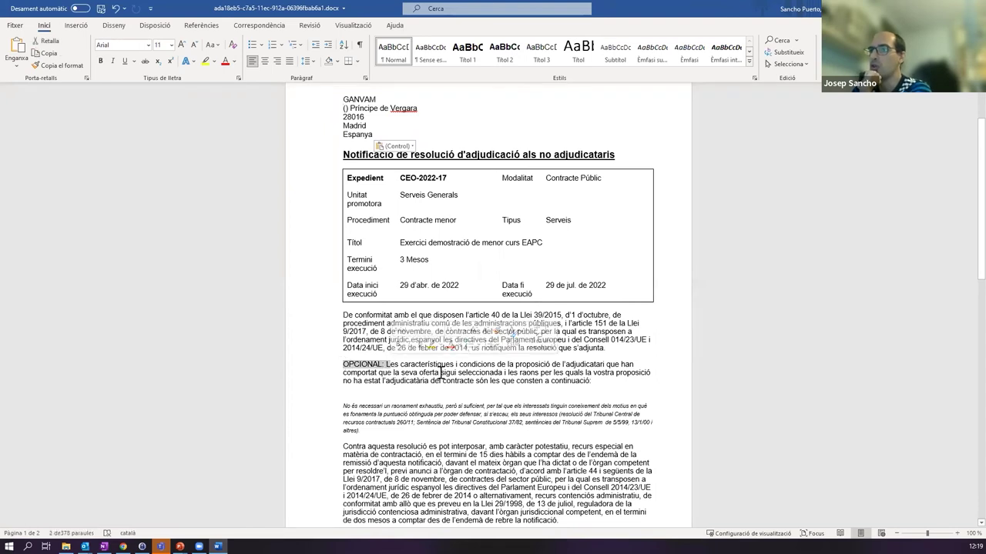
pyautogui.click(312, 374)
pyautogui.click(590, 389)
pyautogui.scroll(-3, 586, 388)
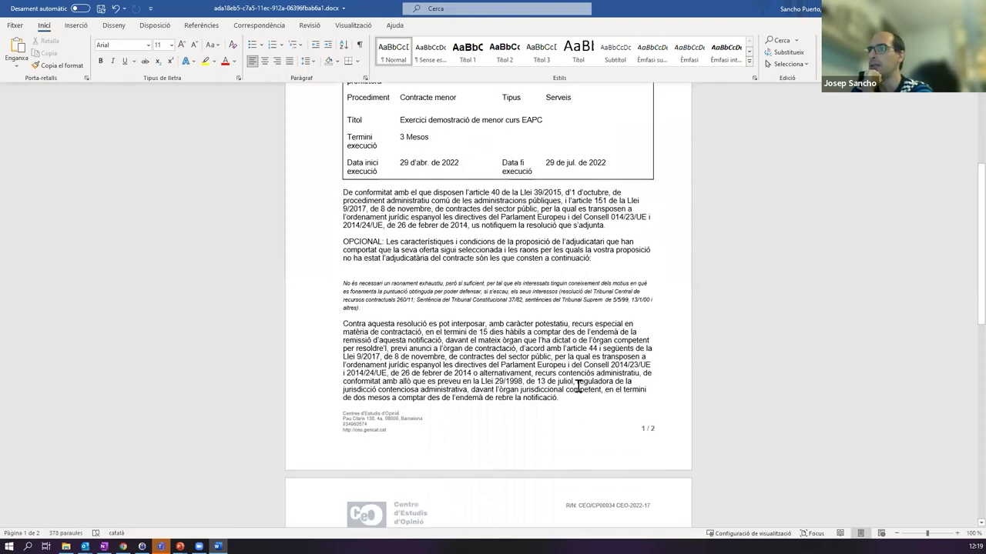
pyautogui.scroll(-1, 453, 295)
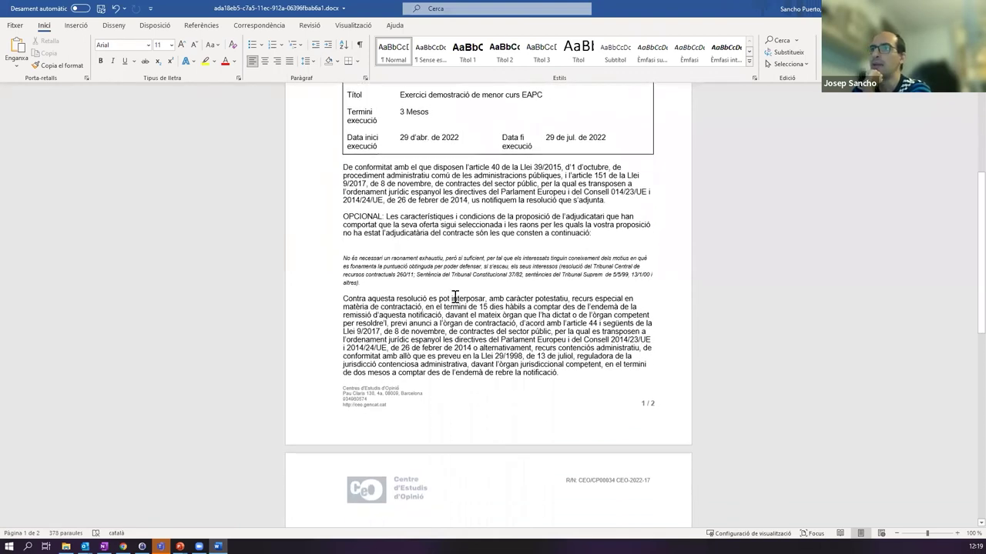
pyautogui.scroll(-1, 462, 294)
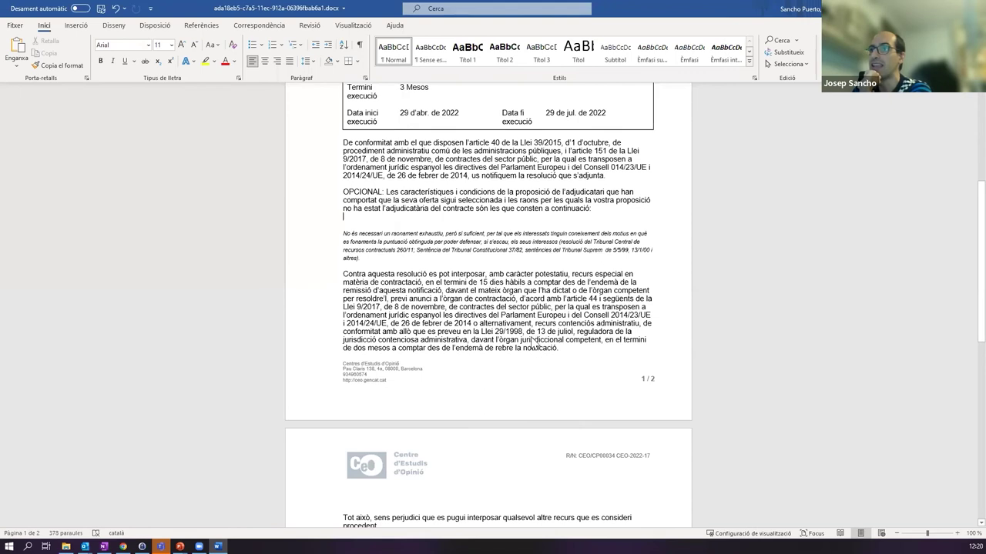
pyautogui.scroll(-3, 528, 306)
pyautogui.scroll(2, 518, 337)
pyautogui.scroll(6, 518, 336)
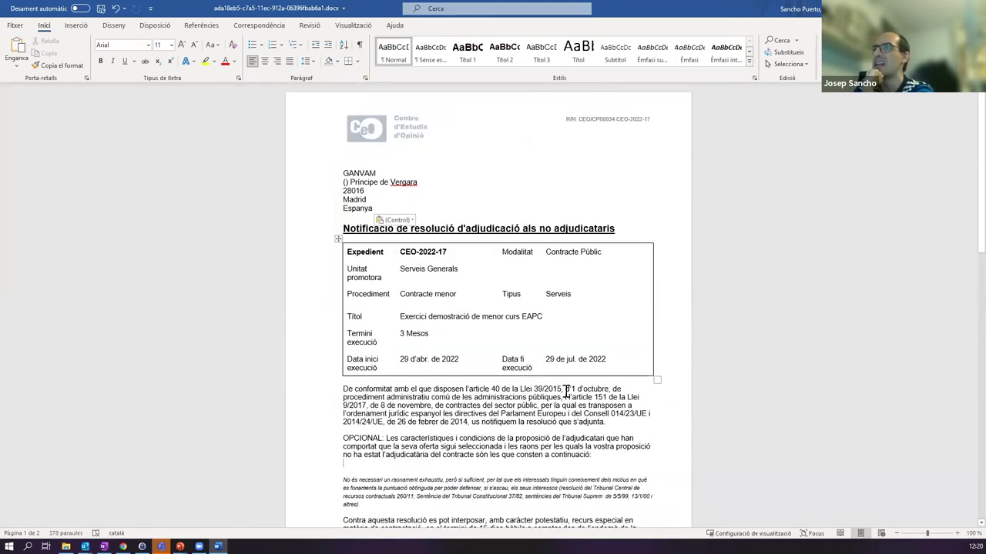
# - Replace the Càrrec placeholder under Signat with 'Cap de la Unitat de Contractació'
pyautogui.scroll(-7, 483, 368)
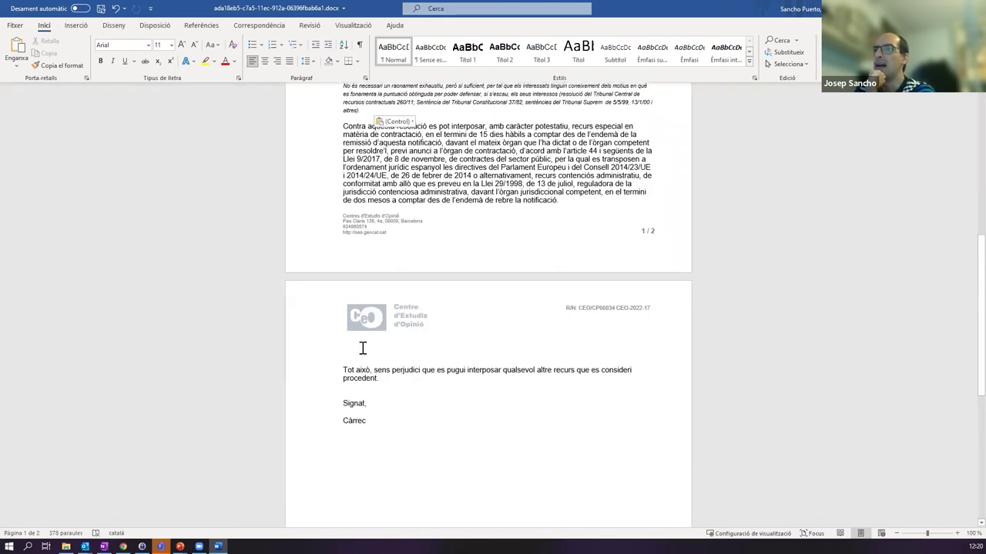
pyautogui.doubleClick(347, 421)
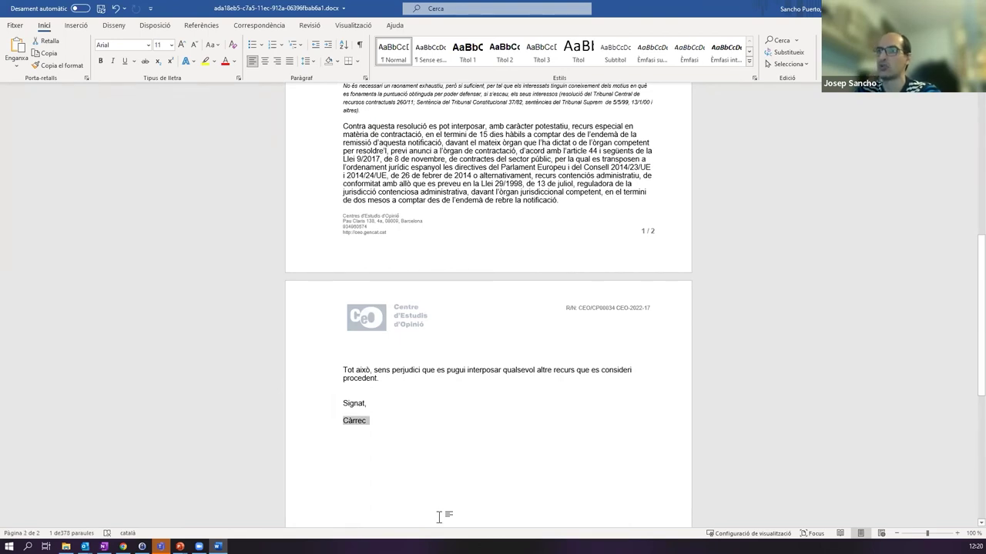
pyautogui.write('Cap de la Unitat de Contractació')
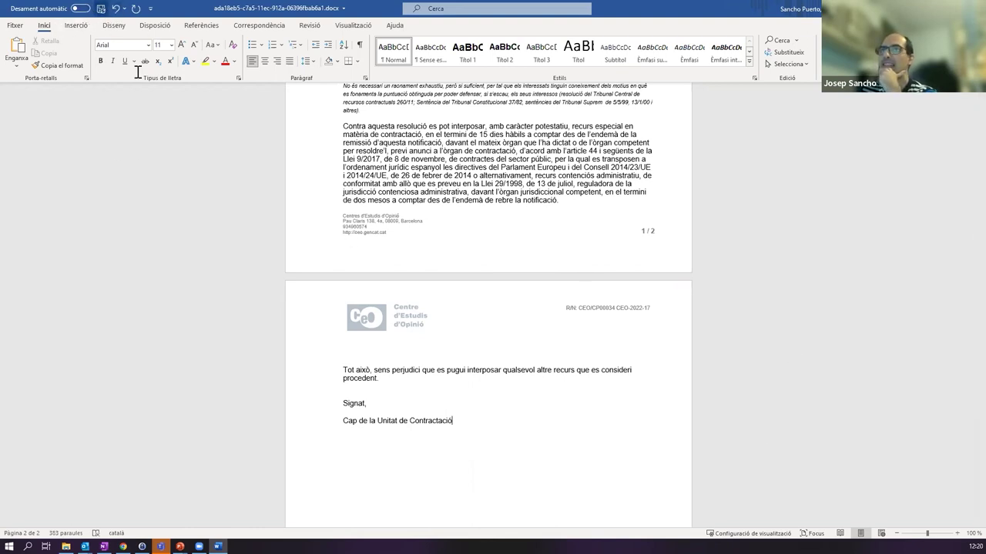
pyautogui.scroll(3, 500, 285)
pyautogui.scroll(5, 500, 285)
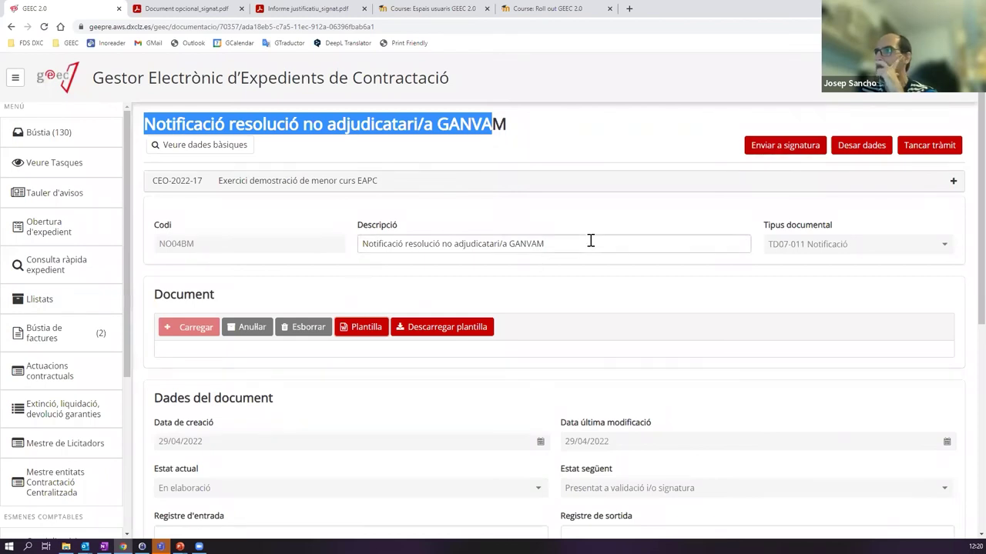
pyautogui.click(790, 152)
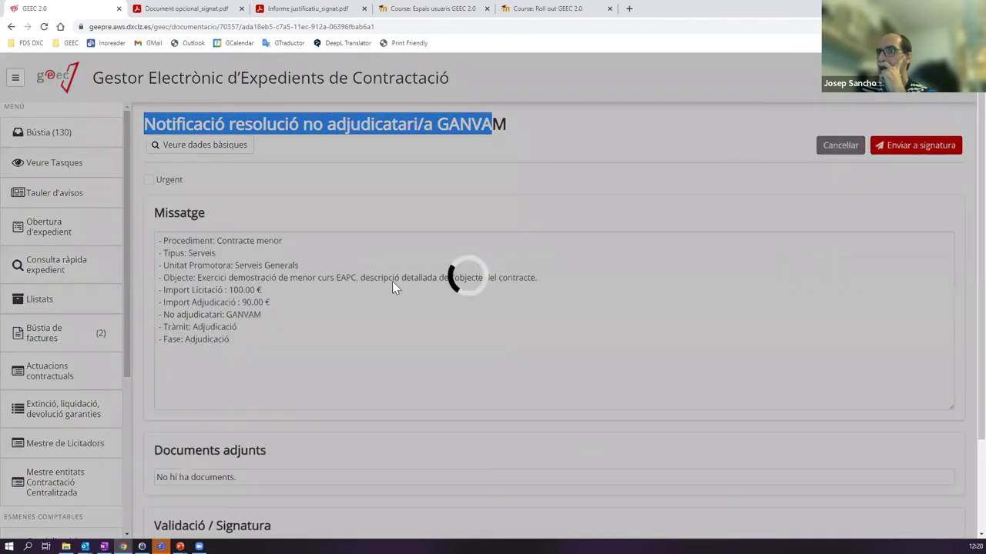
pyautogui.scroll(-3, 385, 431)
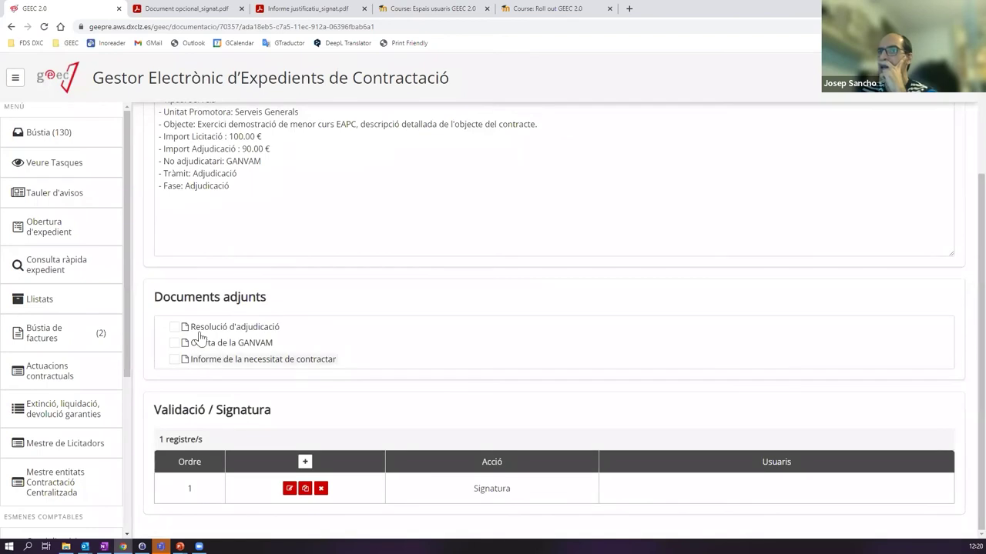
pyautogui.scroll(2, 298, 231)
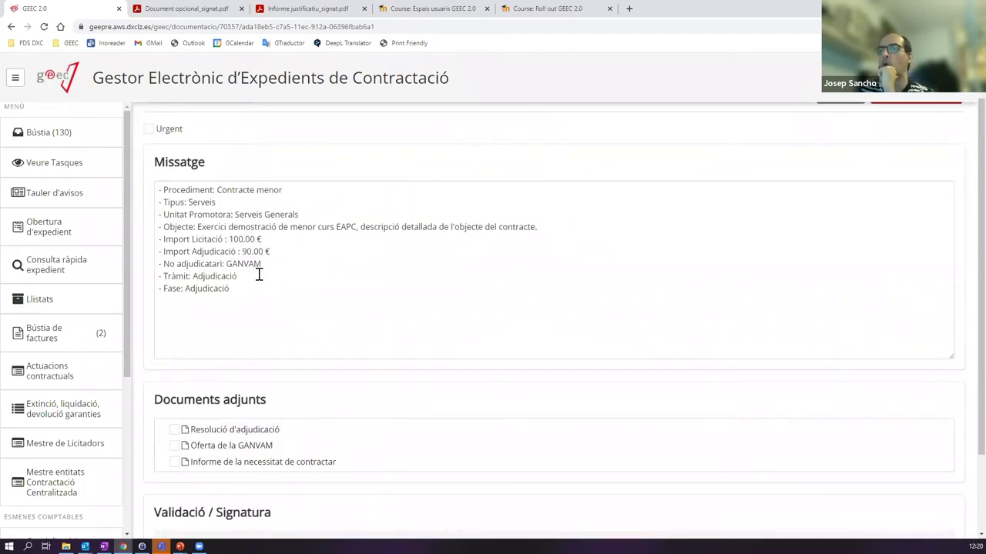
pyautogui.scroll(1, 352, 188)
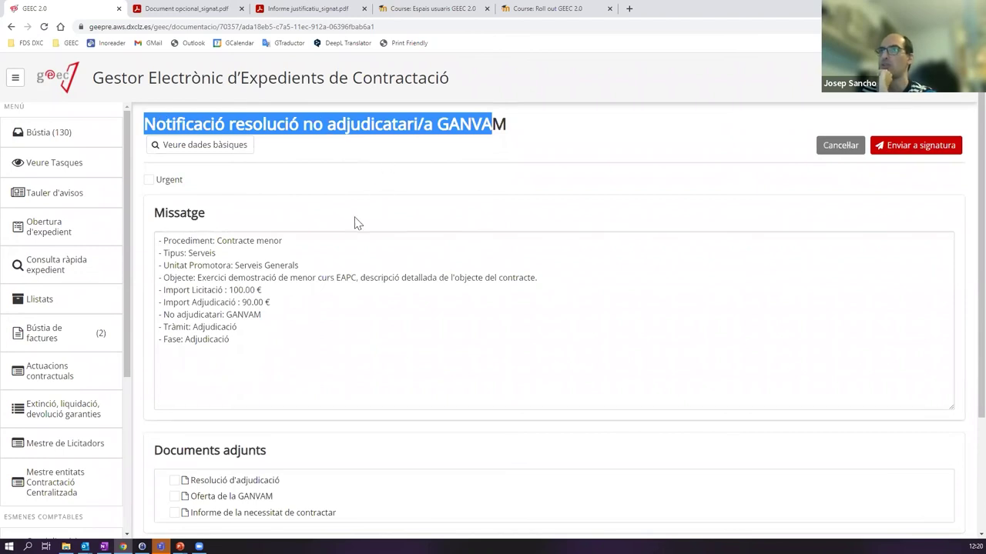
pyautogui.scroll(-2, 243, 342)
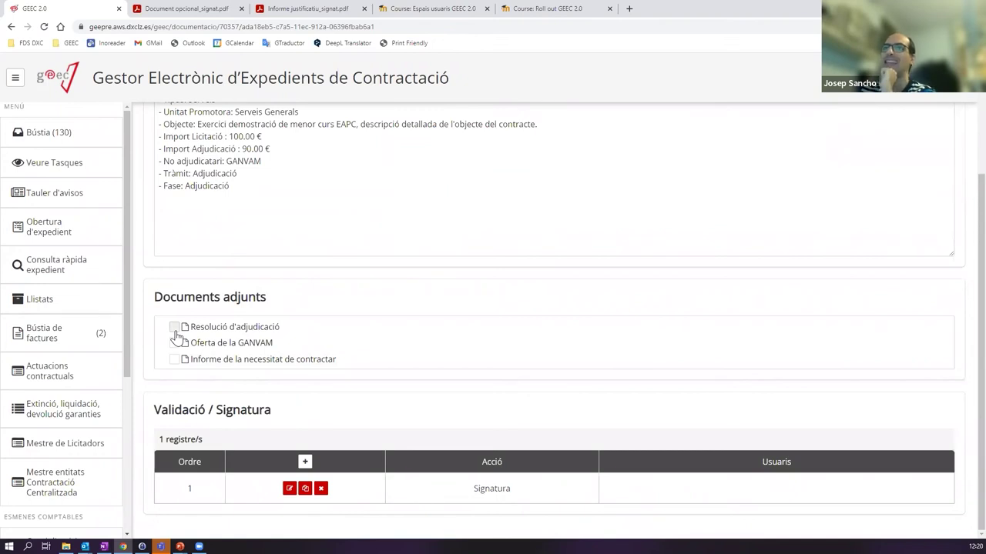
pyautogui.click(175, 328)
pyautogui.click(174, 343)
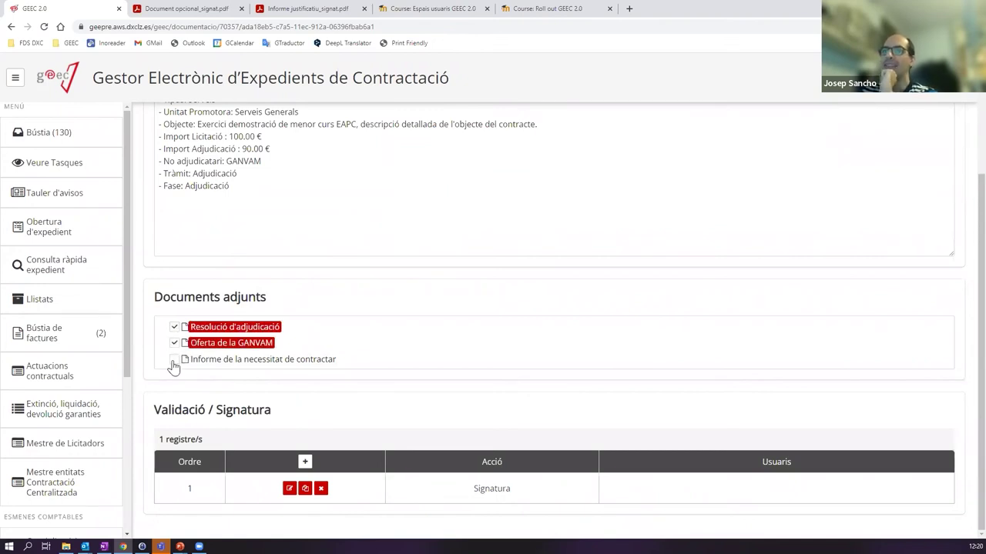
pyautogui.click(175, 360)
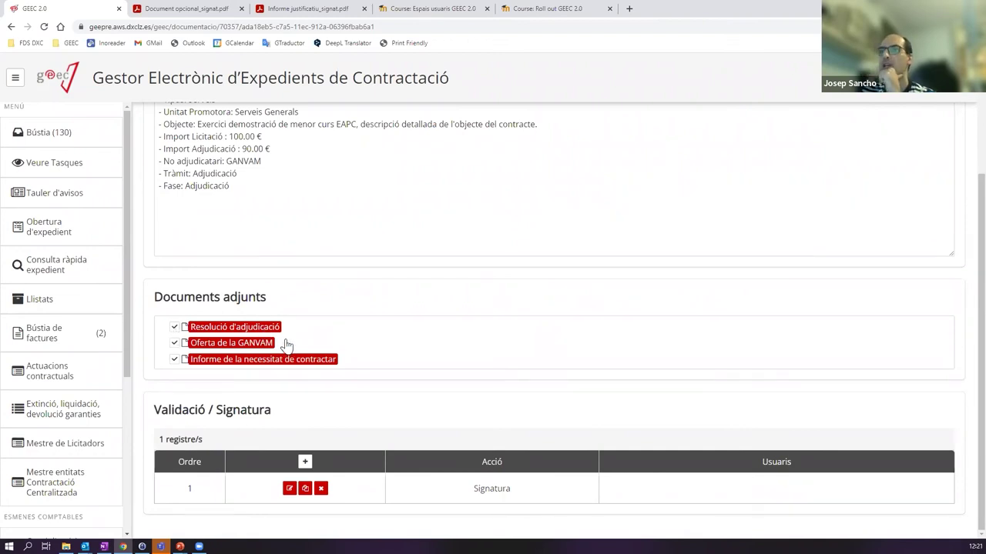
pyautogui.click(176, 344)
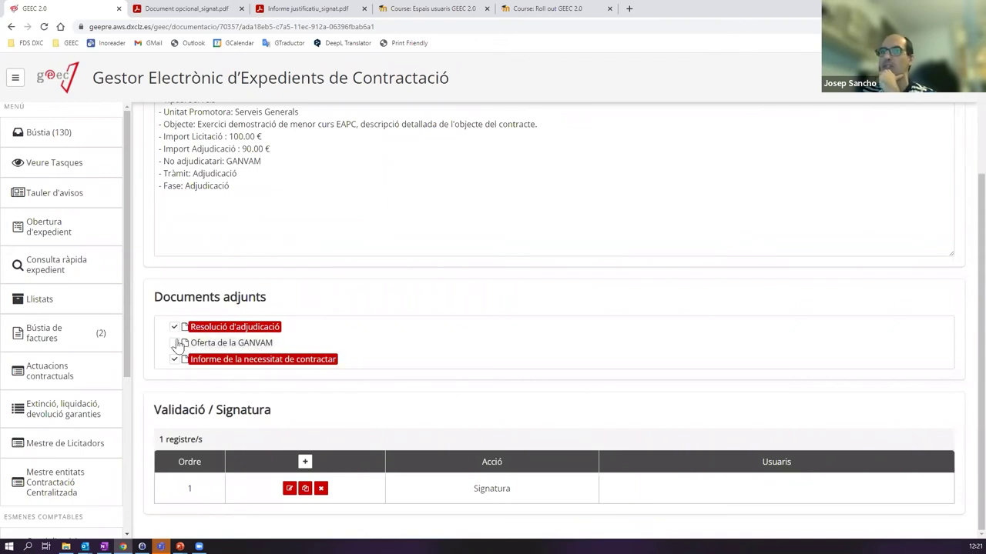
pyautogui.click(174, 327)
pyautogui.click(174, 358)
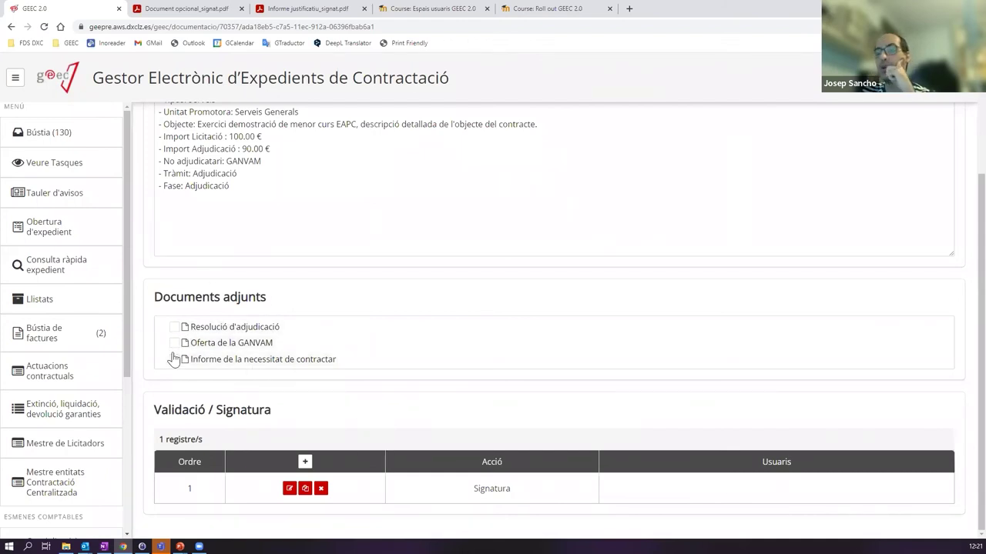
pyautogui.click(239, 207)
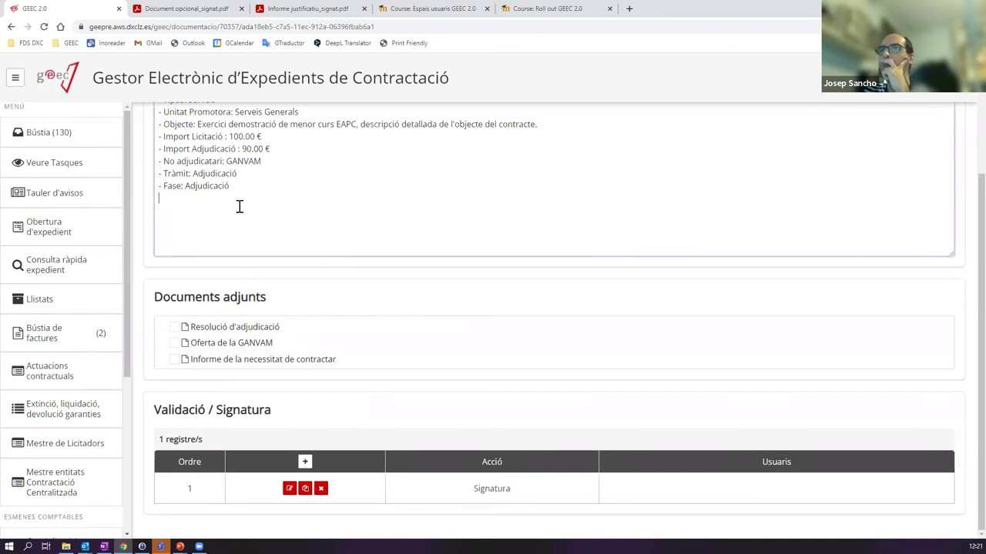
pyautogui.scroll(2, 254, 231)
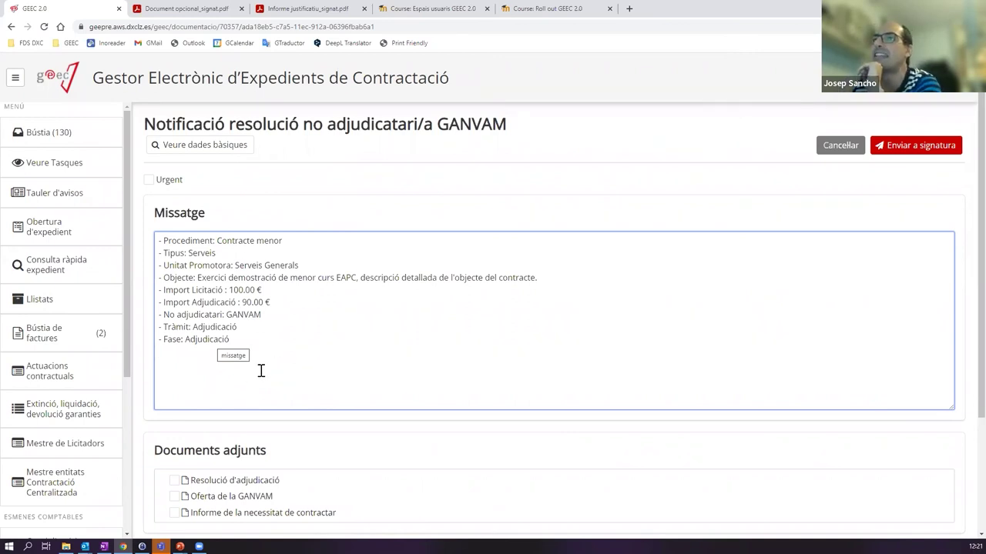
pyautogui.scroll(-1, 231, 400)
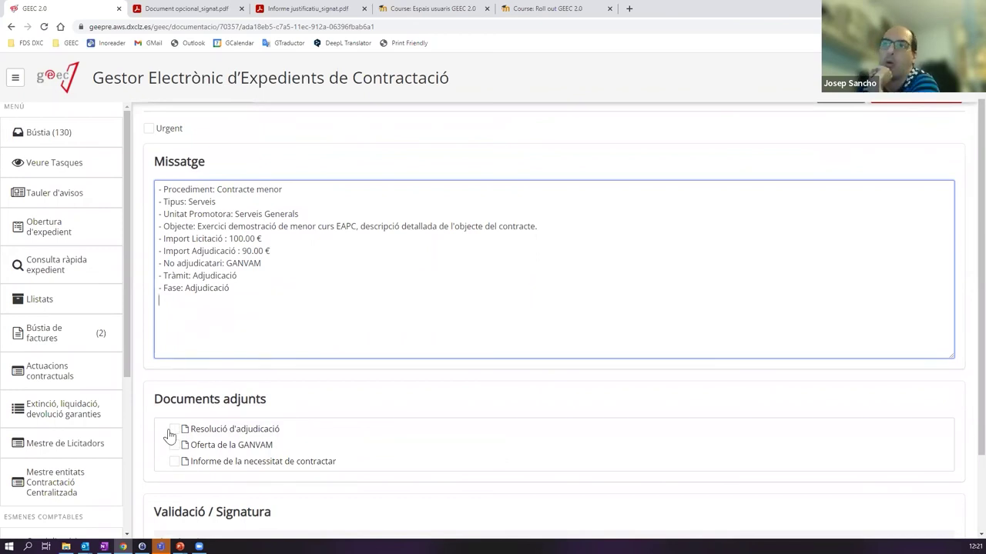
pyautogui.scroll(1, 385, 322)
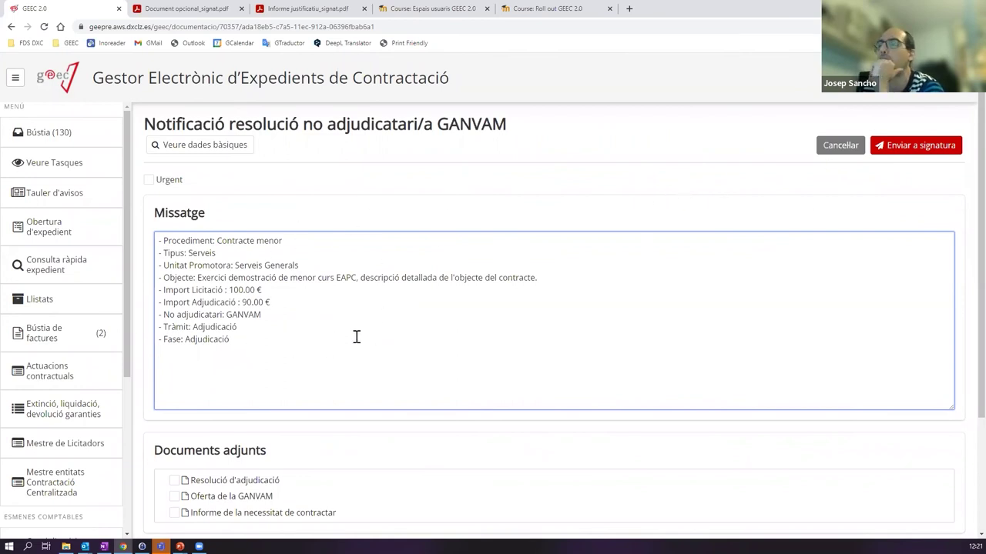
# - Cancel the notification message and delete the notification's current document
pyautogui.click(837, 147)
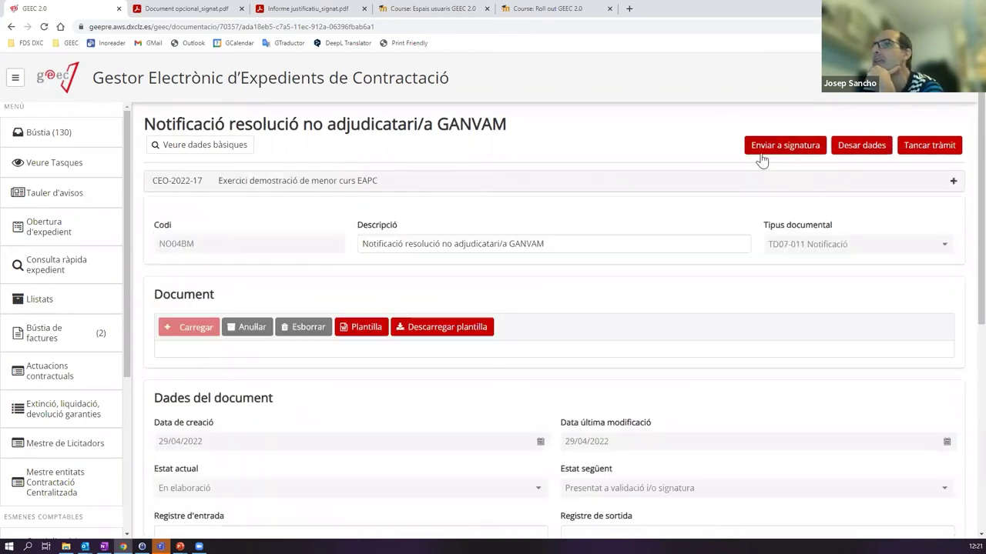
pyautogui.click(308, 329)
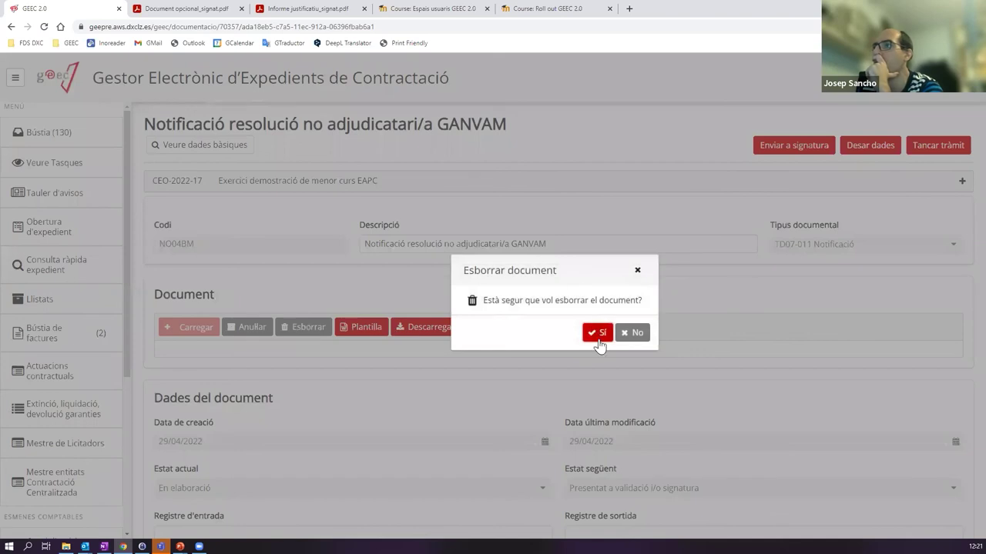
pyautogui.click(594, 334)
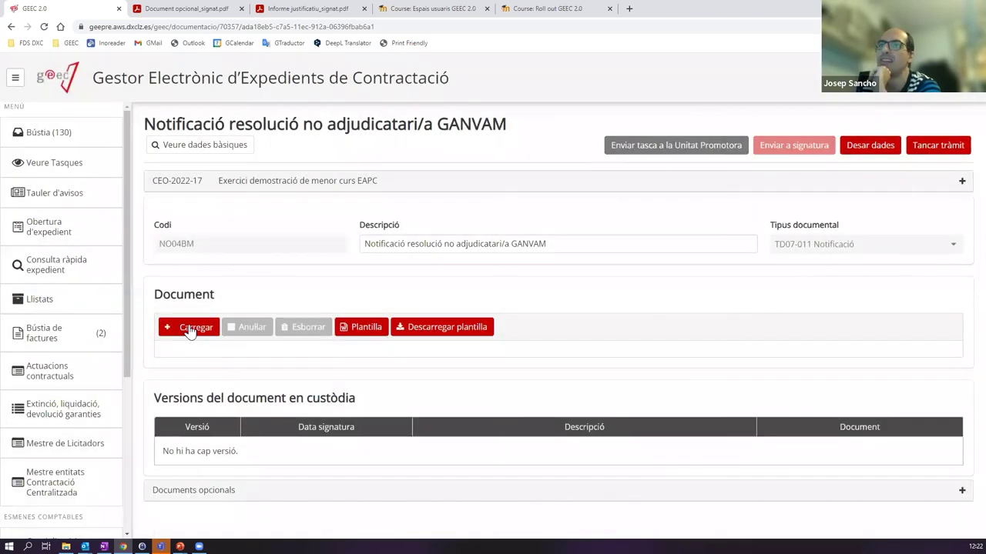
# - Upload 'Notificació NO adjudicatari_signat.pdf' as the signed notification document
pyautogui.click(191, 330)
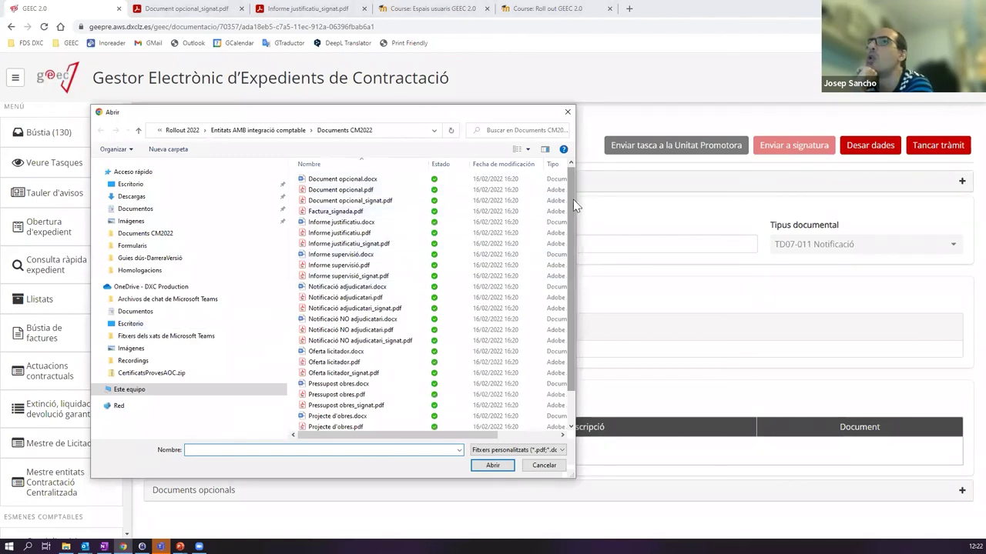
pyautogui.scroll(-1, 574, 223)
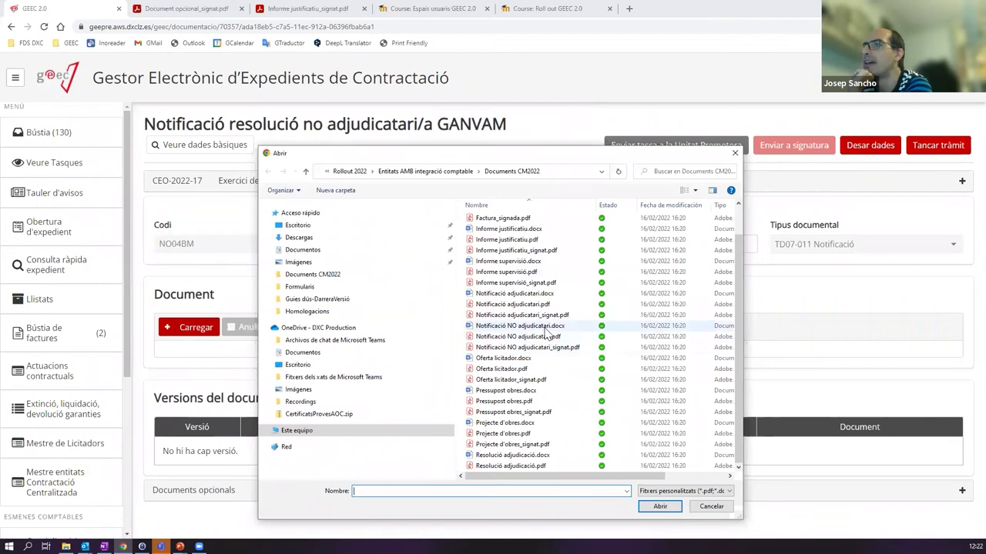
pyautogui.doubleClick(531, 348)
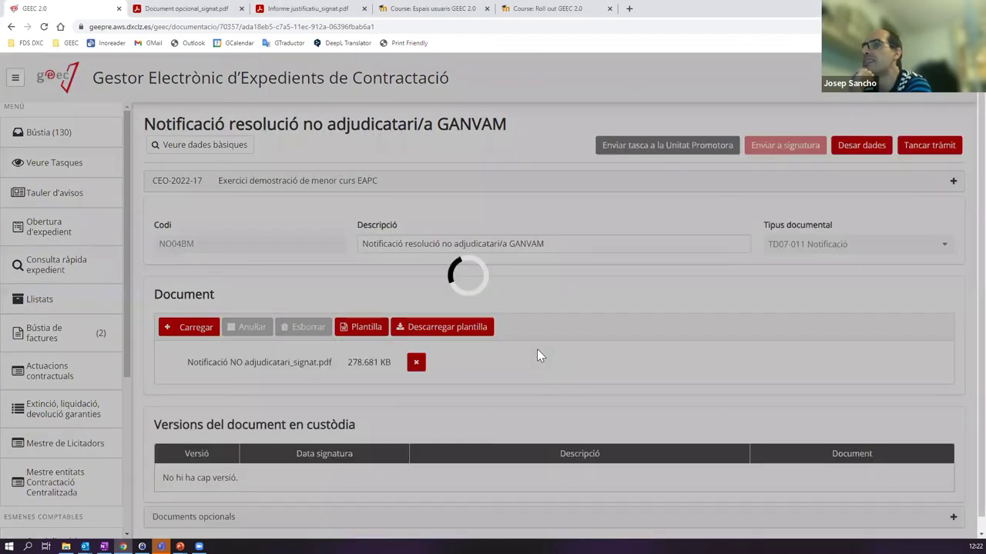
pyautogui.scroll(-4, 542, 380)
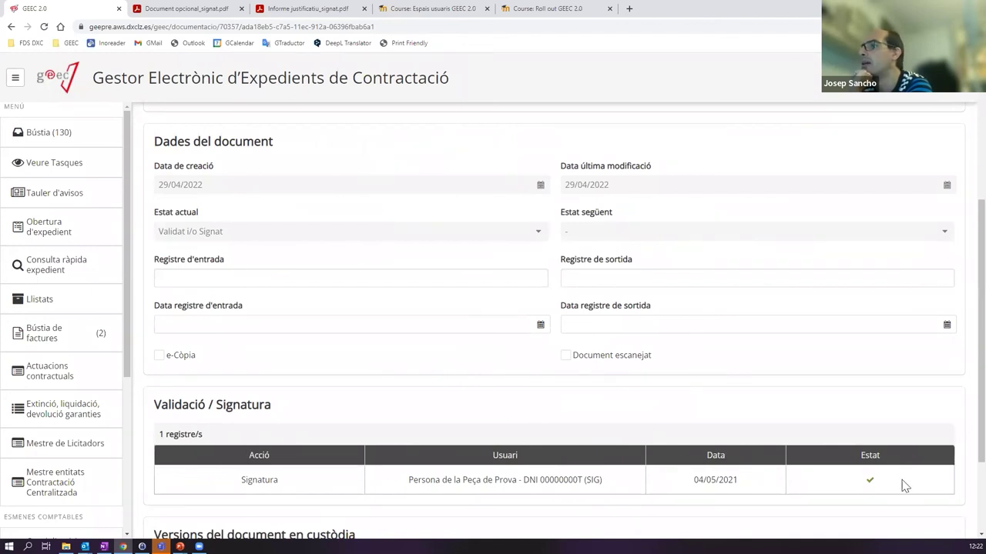
pyautogui.scroll(5, 699, 469)
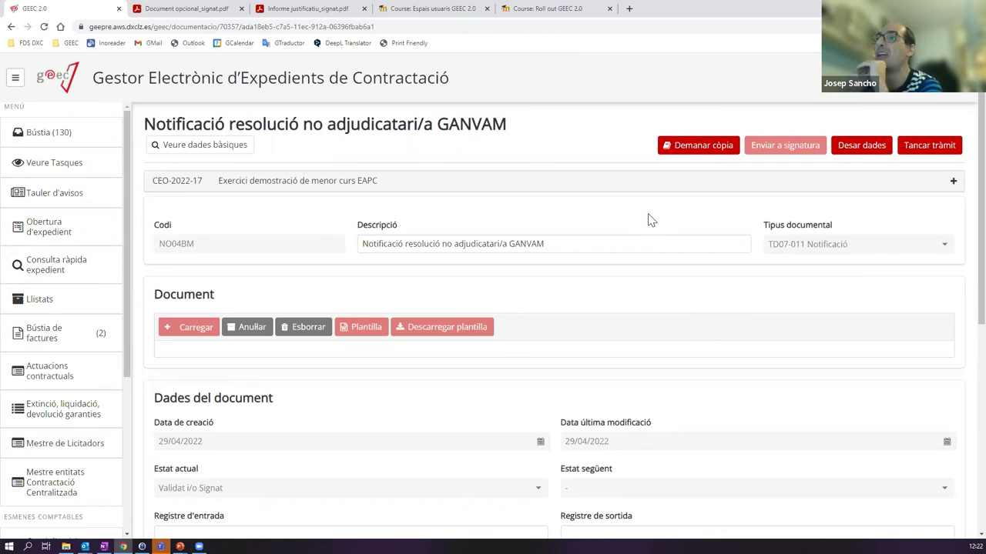
pyautogui.scroll(-5, 484, 396)
pyautogui.scroll(3, 544, 345)
pyautogui.scroll(-3, 544, 346)
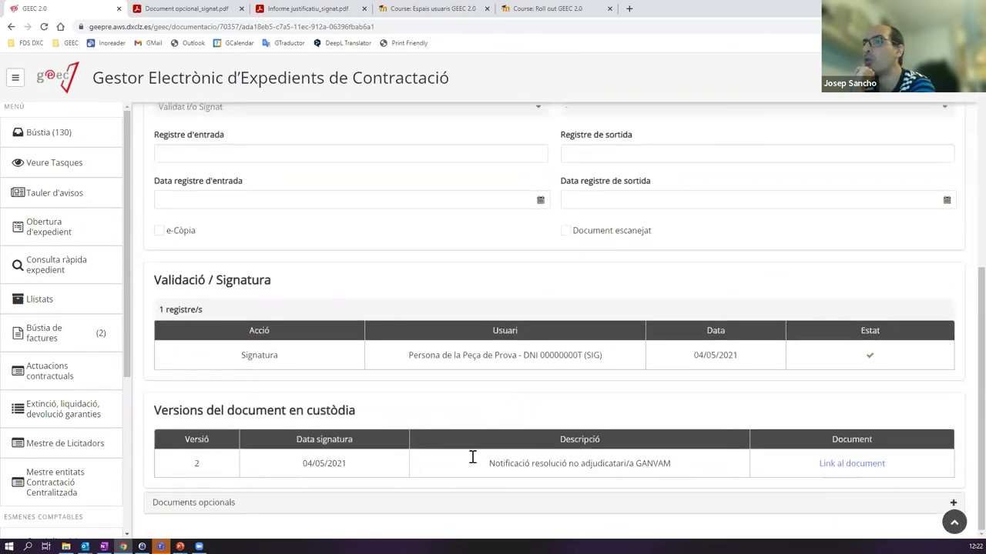
pyautogui.scroll(5, 572, 381)
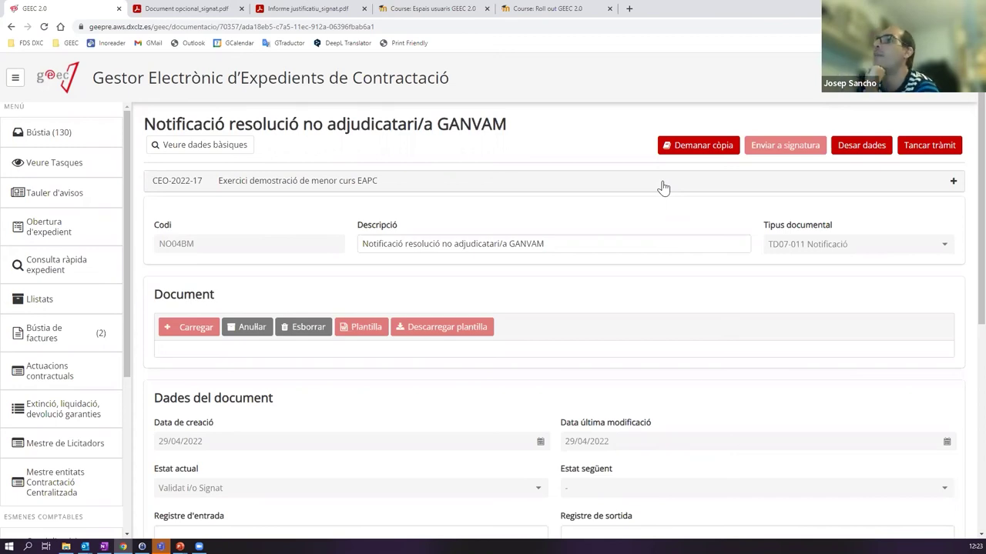
# - Request an electronic copy of the signed document and check the v.2 ECOPIA version
pyautogui.click(687, 151)
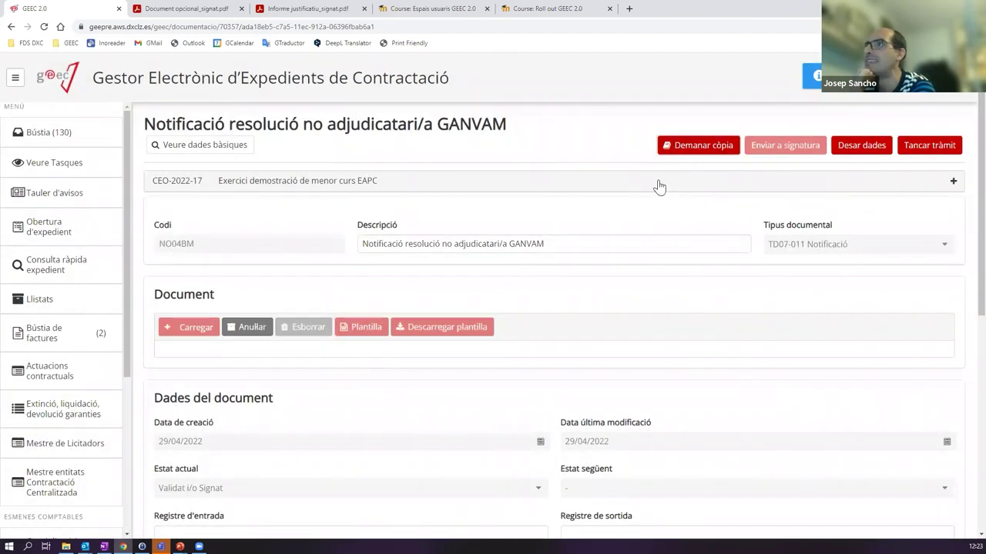
pyautogui.scroll(-5, 658, 187)
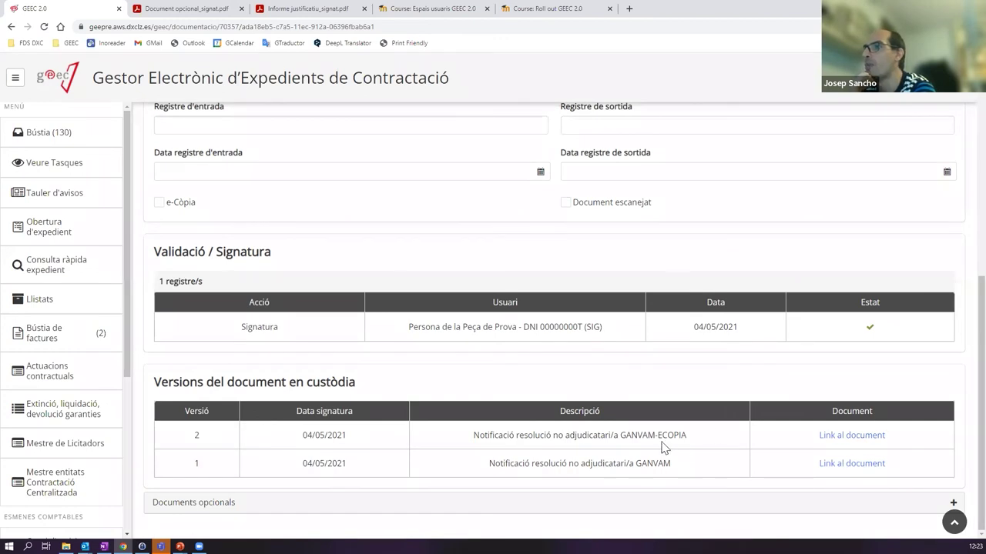
pyautogui.moveTo(659, 436); pyautogui.dragTo(708, 436)
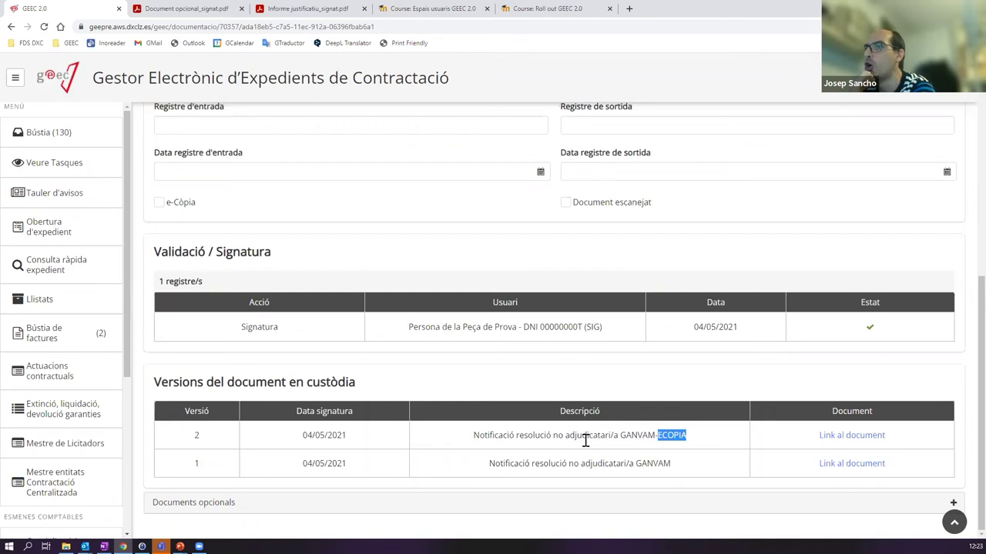
# - Close the GANVAM non-award notification task with Tancar tràmit
pyautogui.scroll(4, 586, 441)
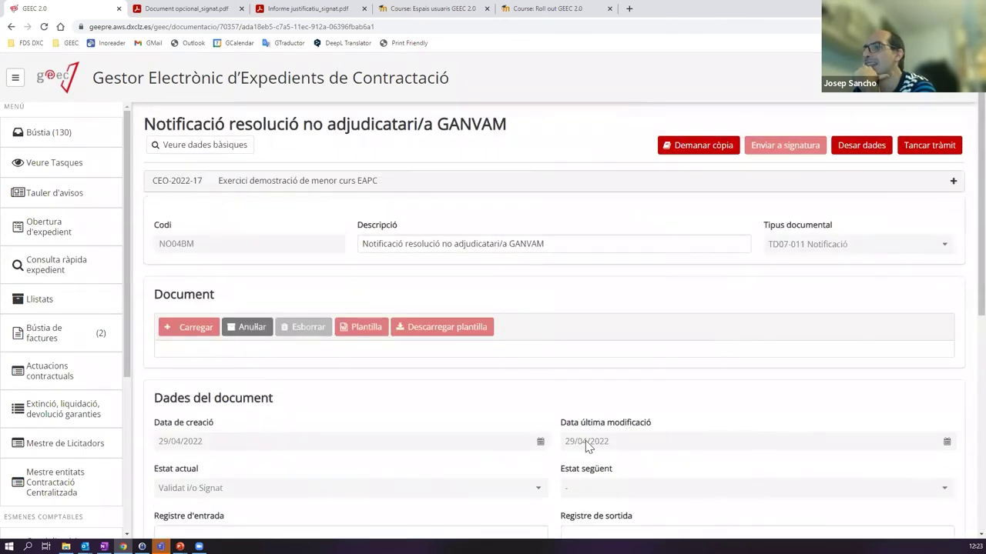
pyautogui.scroll(-4, 647, 446)
pyautogui.scroll(5, 679, 445)
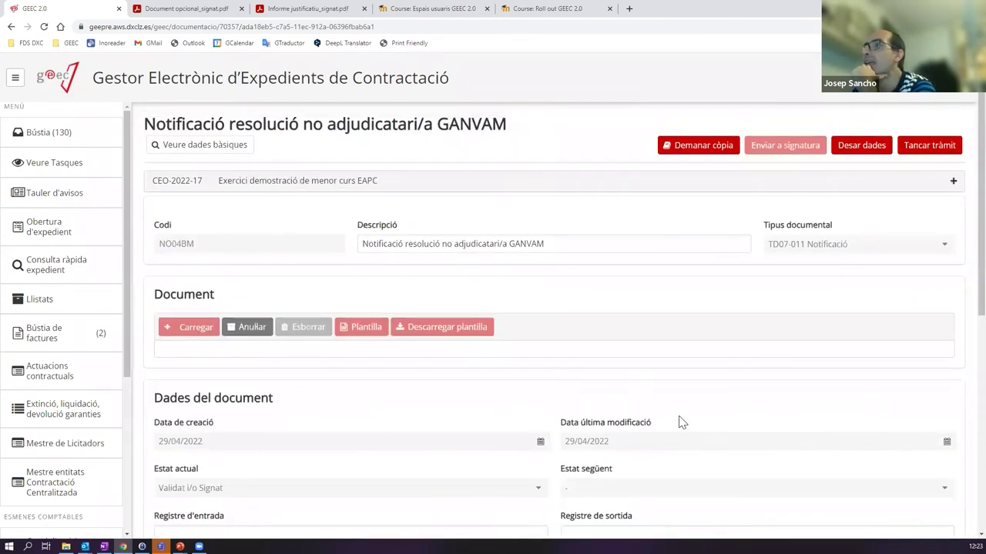
pyautogui.scroll(-5, 677, 425)
pyautogui.scroll(4, 673, 416)
pyautogui.scroll(1, 671, 424)
pyautogui.scroll(-5, 671, 431)
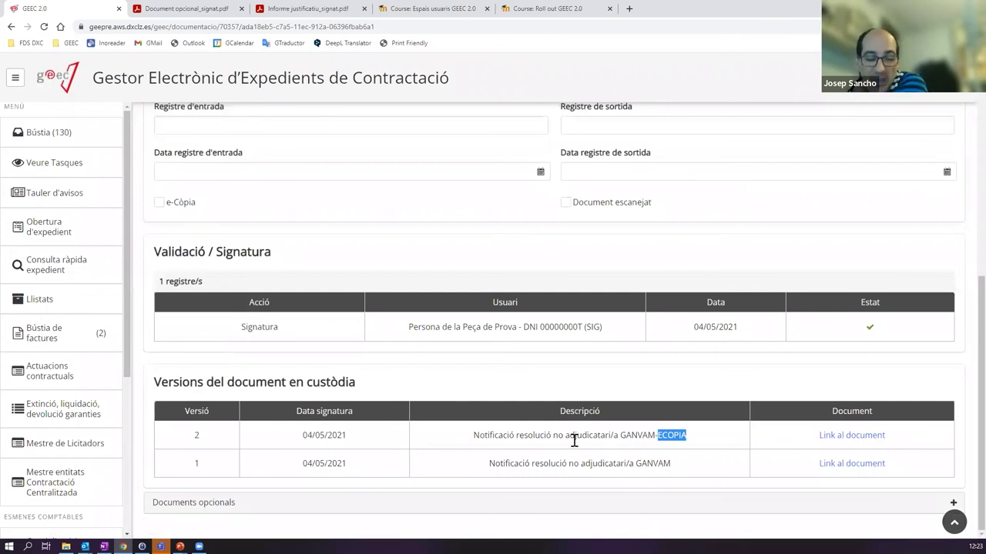
pyautogui.scroll(5, 570, 346)
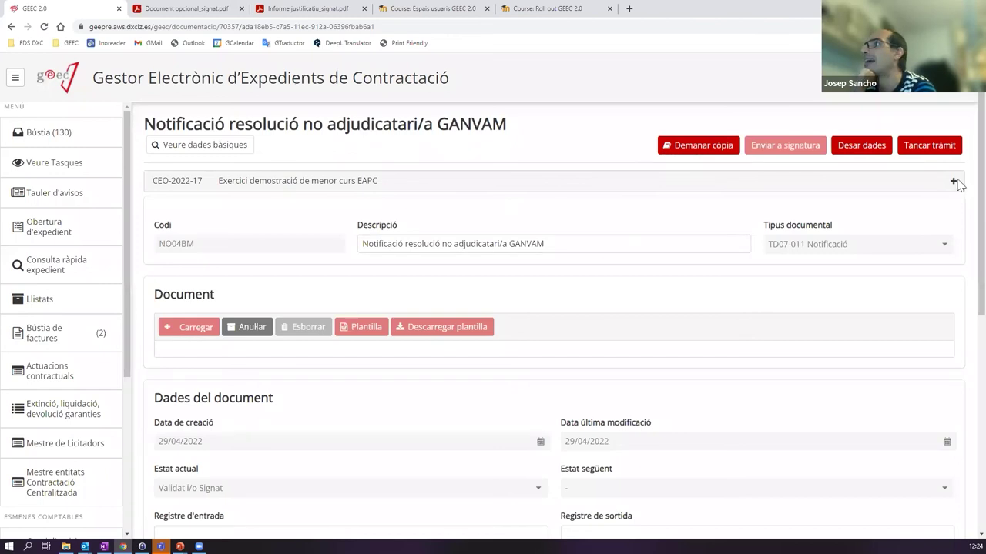
pyautogui.click(938, 151)
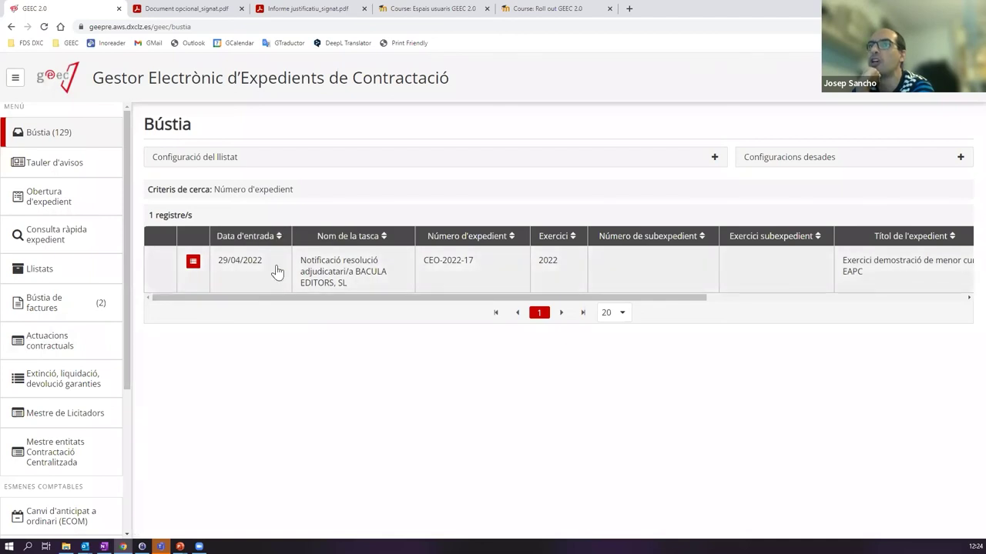
# - Open CEO-2022-17's processing tree and inspect the GANVAM notification's v.1 and v.2 'GANVAM-ECOPIA' versions
pyautogui.click(194, 262)
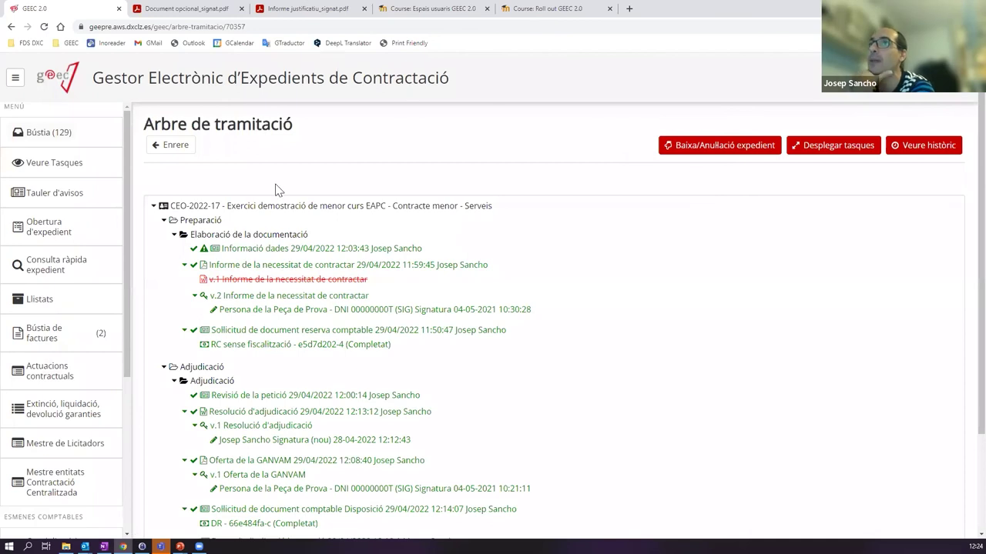
pyautogui.scroll(-3, 429, 211)
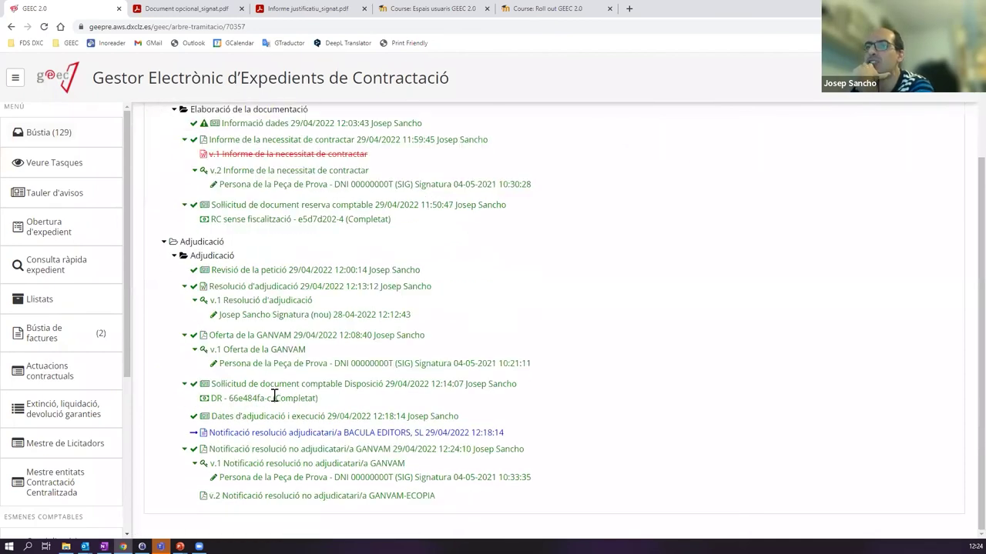
pyautogui.click(256, 451)
pyautogui.scroll(3, 476, 422)
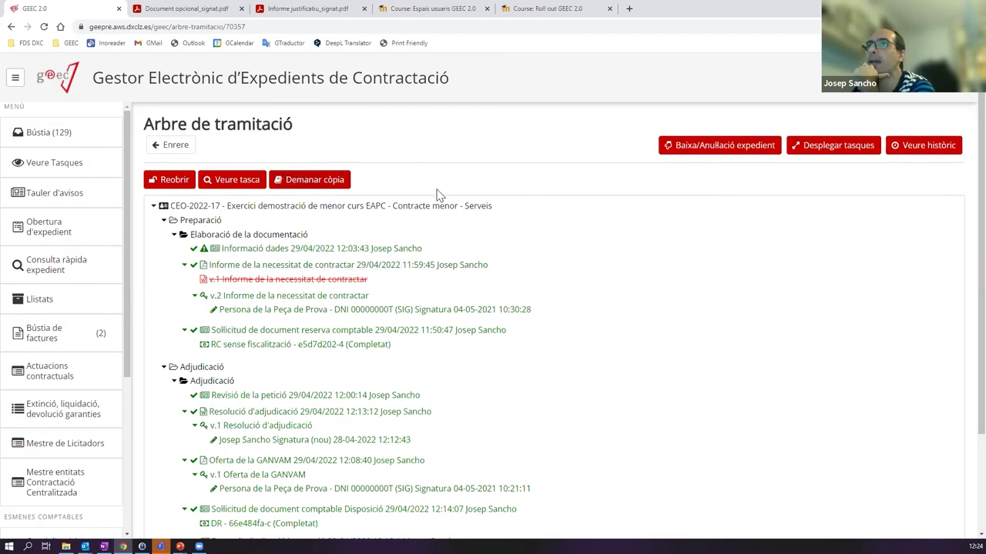
pyautogui.scroll(-2, 431, 246)
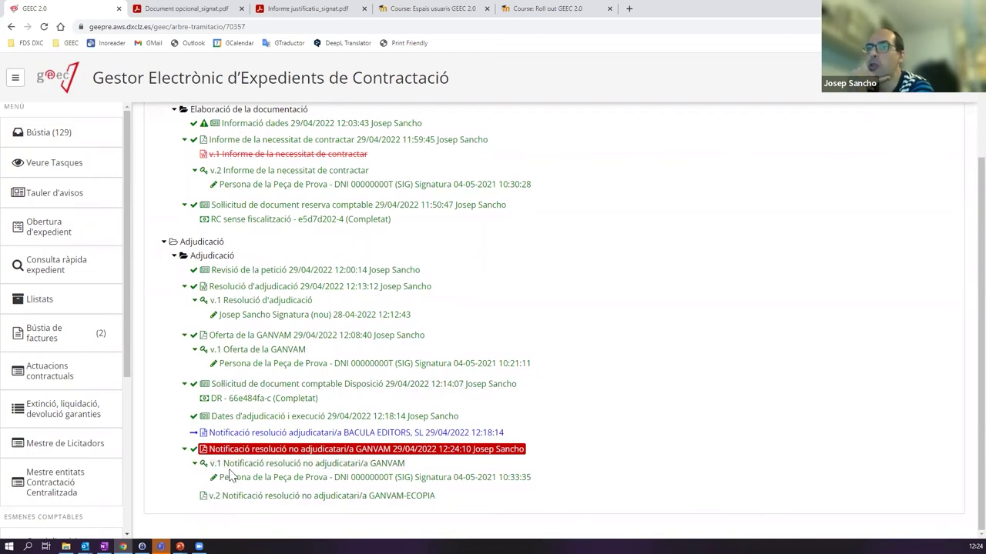
pyautogui.click(292, 465)
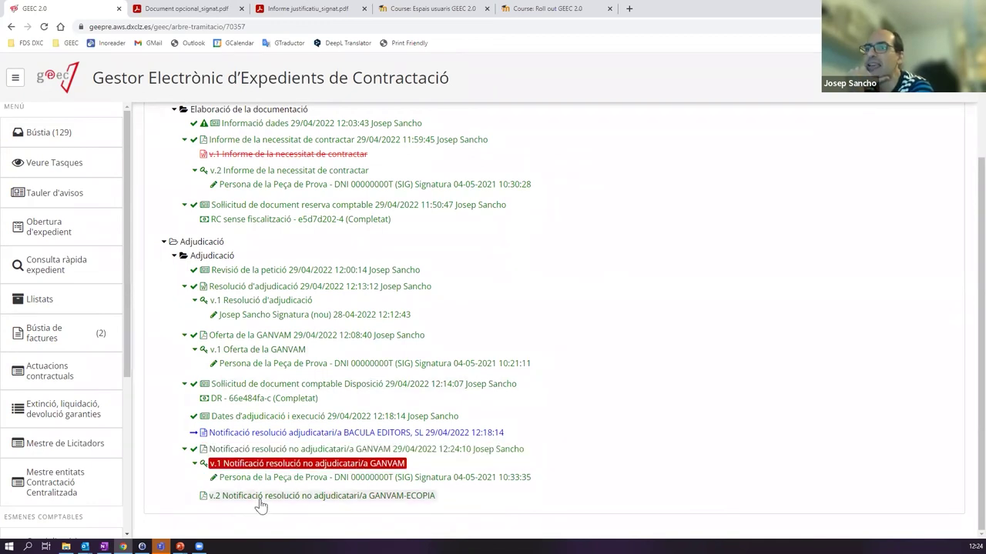
pyautogui.click(400, 497)
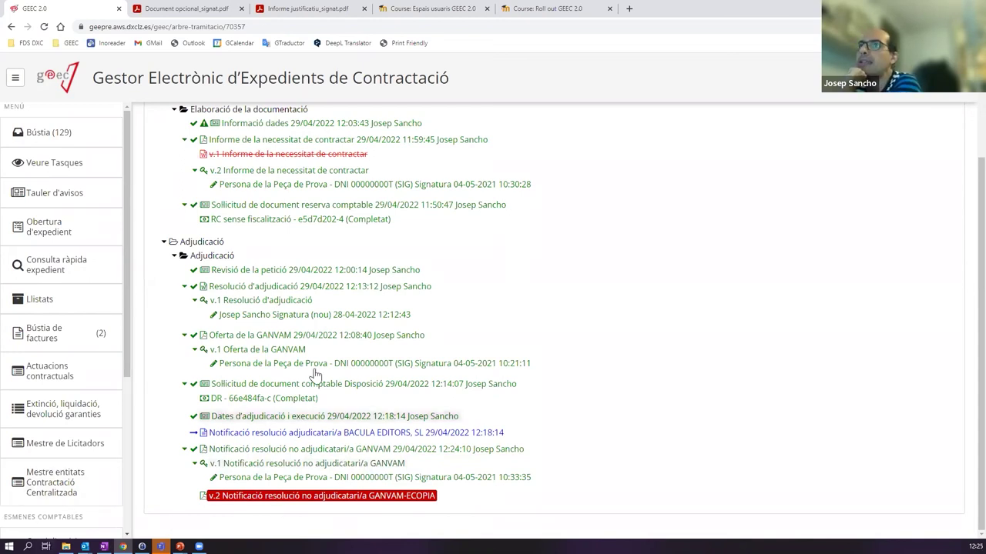
pyautogui.scroll(3, 124, 147)
# - Open the BACULA EDITORS award notification task from Bústia and generate its template in Word
pyautogui.click(95, 136)
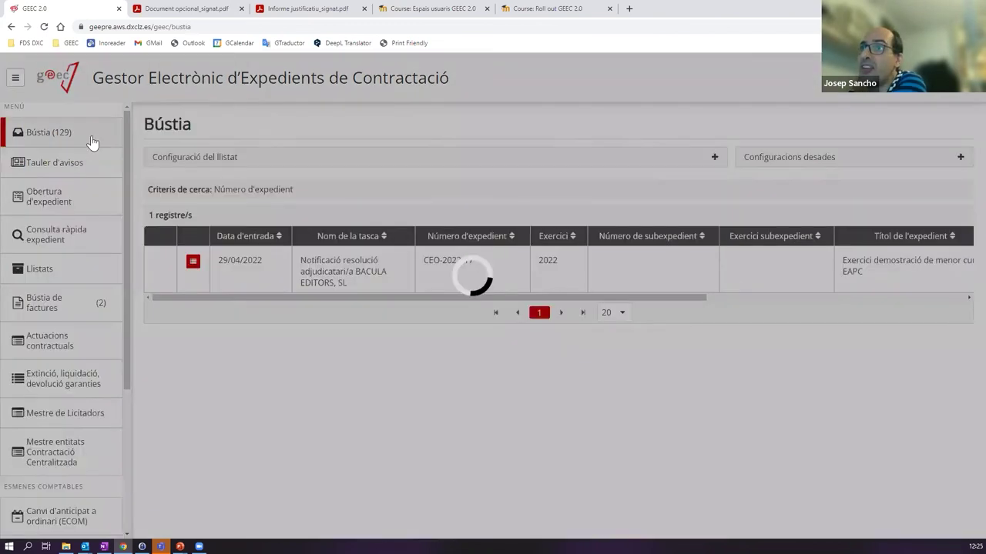
pyautogui.click(385, 277)
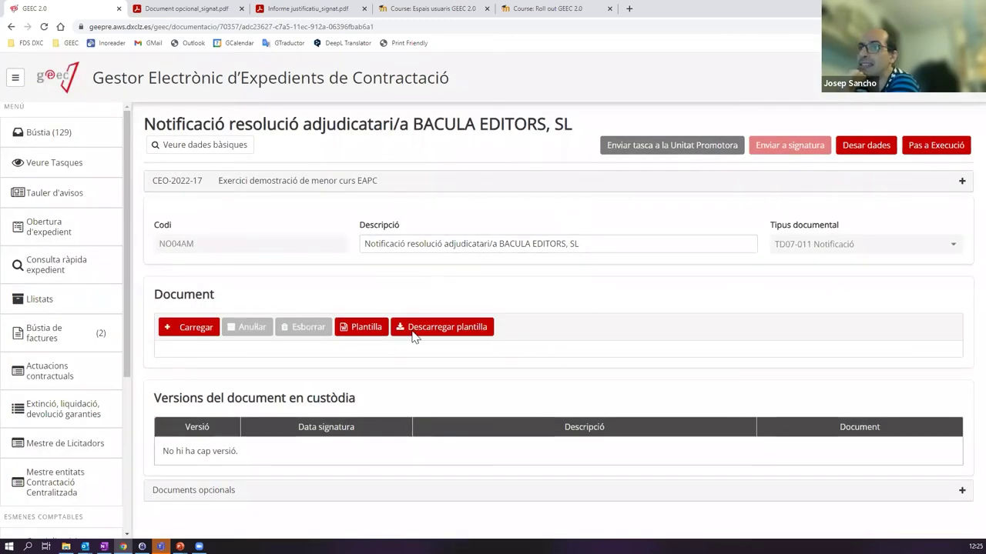
pyautogui.click(360, 330)
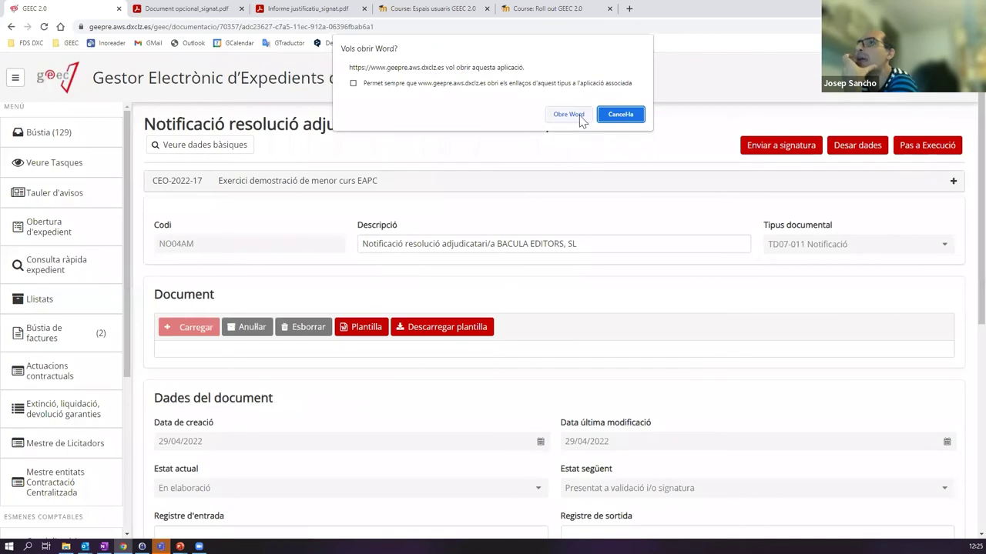
pyautogui.click(576, 116)
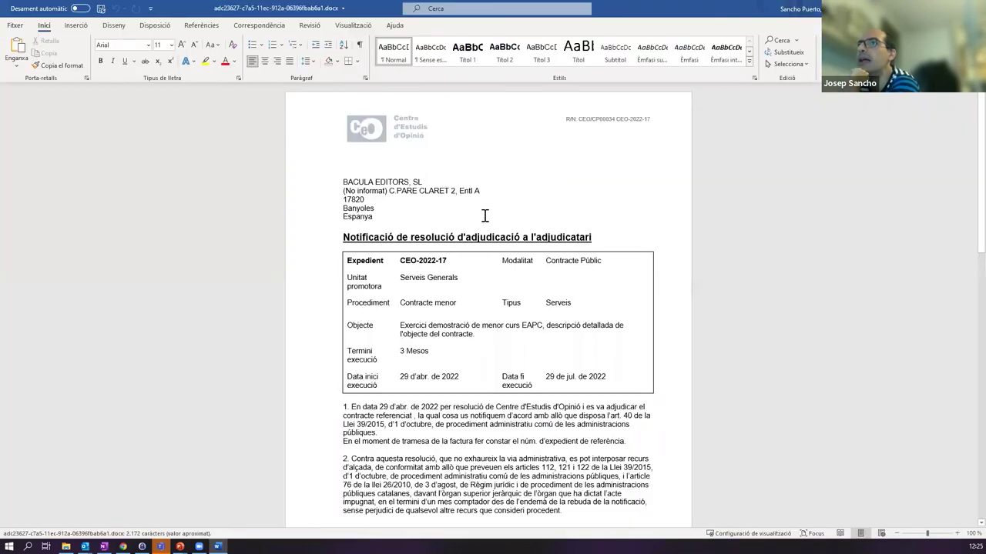
pyautogui.scroll(-1, 485, 216)
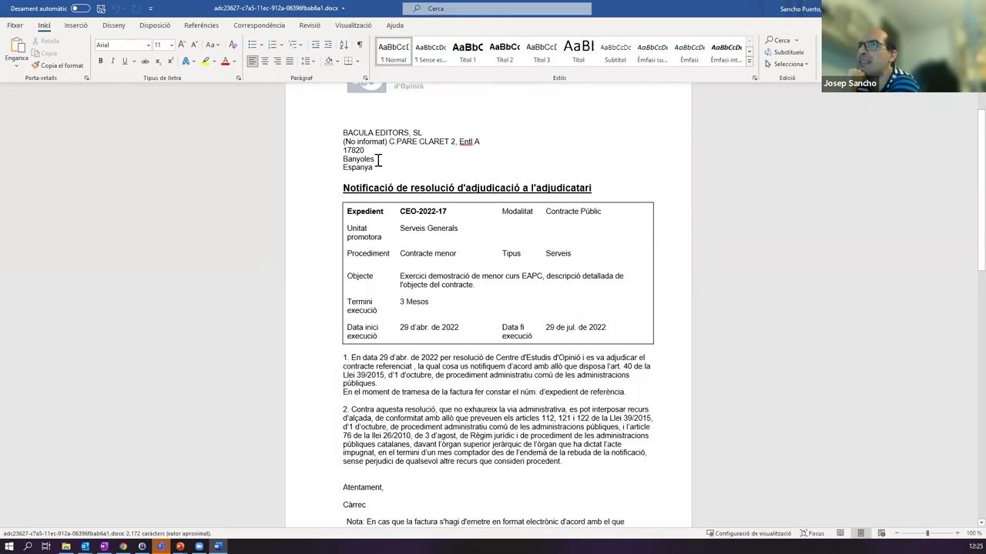
pyautogui.scroll(-1, 462, 238)
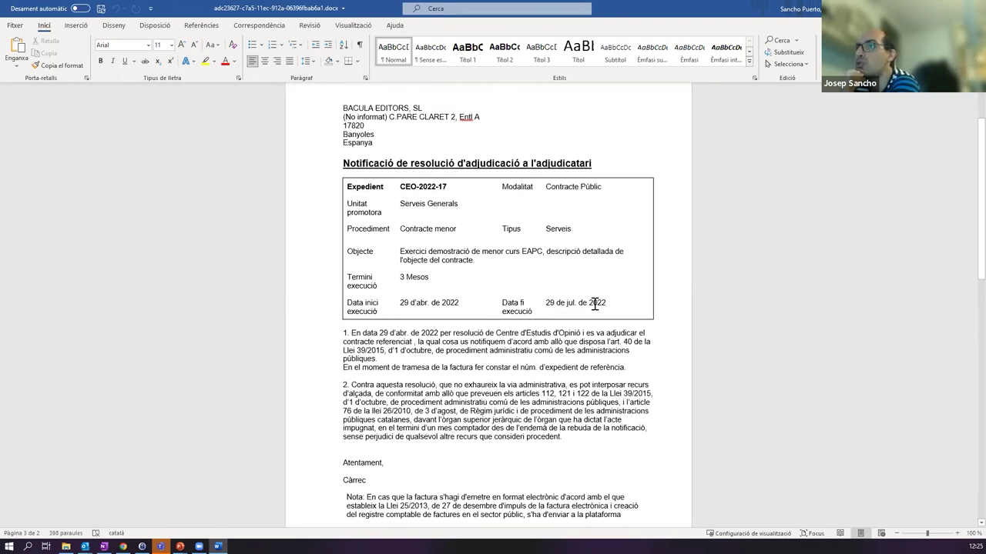
pyautogui.scroll(-2, 523, 277)
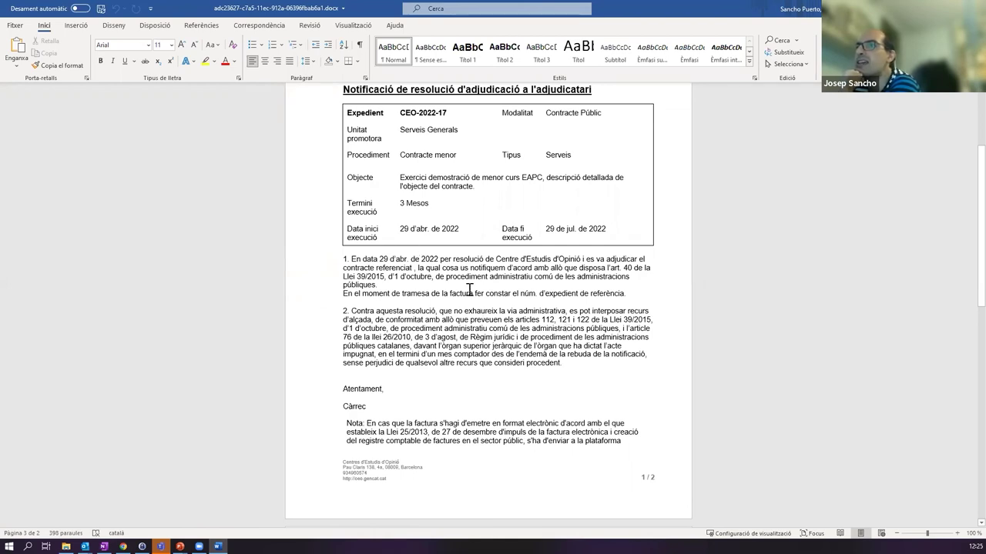
pyautogui.doubleClick(333, 406)
pyautogui.scroll(-3, 588, 403)
pyautogui.scroll(-2, 526, 319)
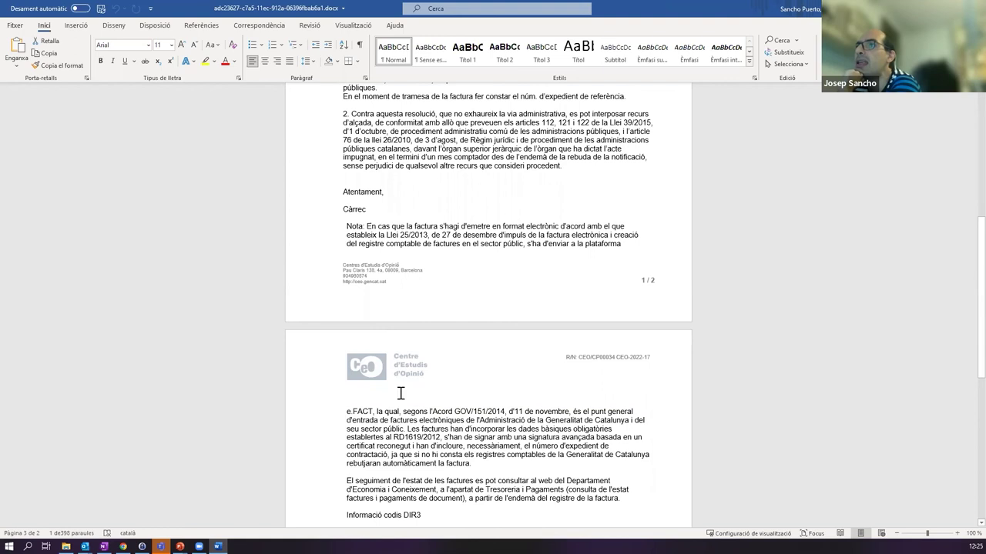
pyautogui.scroll(-4, 436, 419)
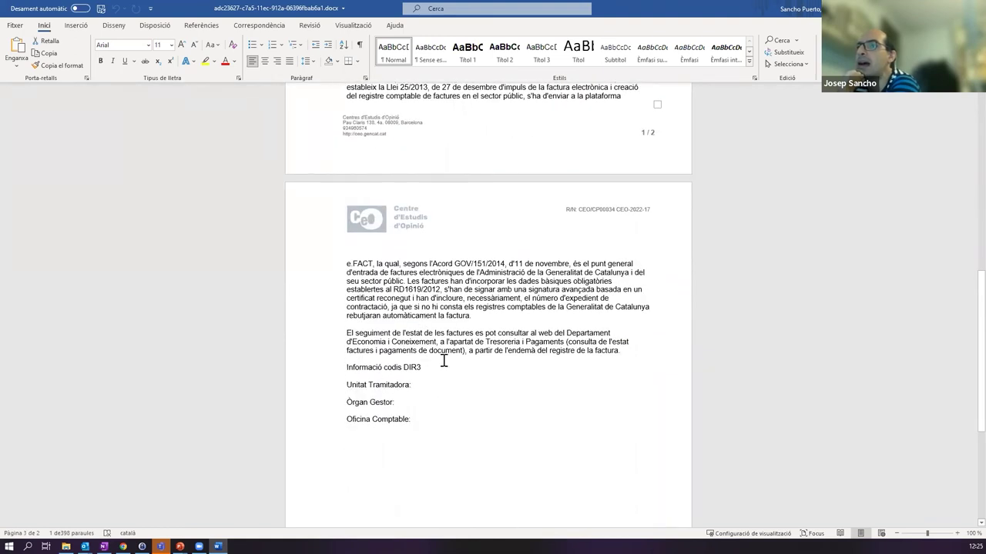
pyautogui.click(424, 385)
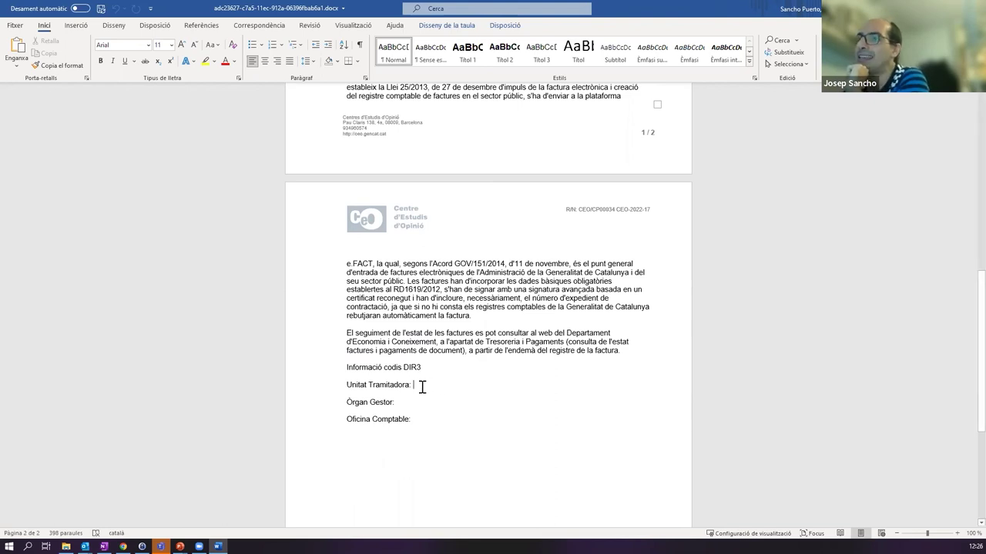
pyautogui.hotkey('shift', 'Right')
pyautogui.click(402, 403)
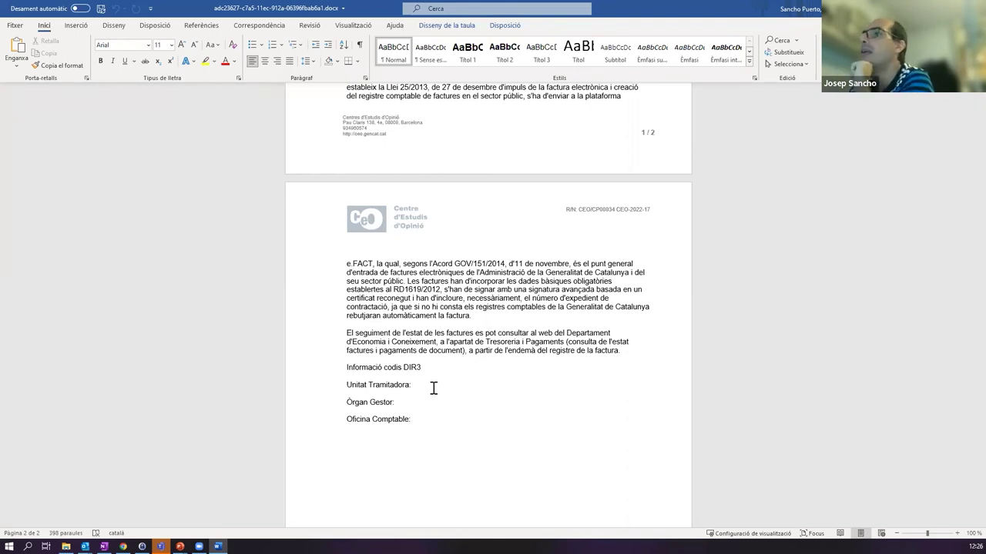
pyautogui.click(421, 385)
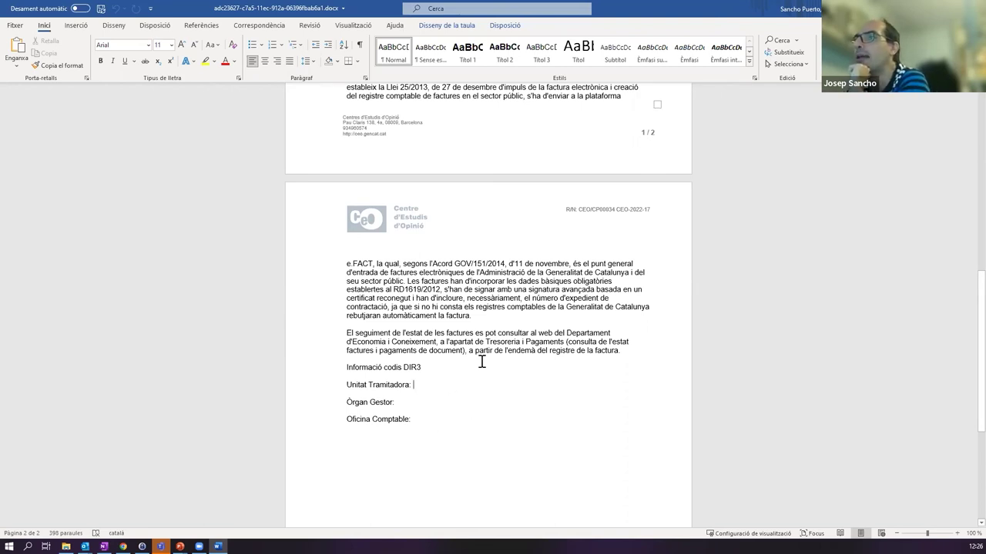
pyautogui.scroll(5, 477, 360)
# - Replace the Càrrec placeholder with 'Cap de la unitat de contractació'
pyautogui.click(331, 259)
pyautogui.write('Cap de la unitat de contractació')
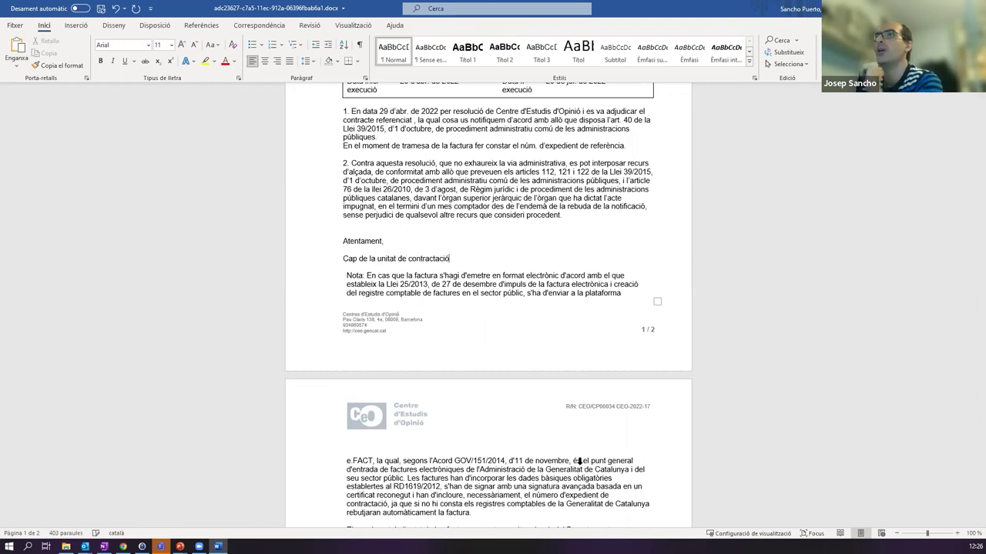
pyautogui.scroll(6, 579, 461)
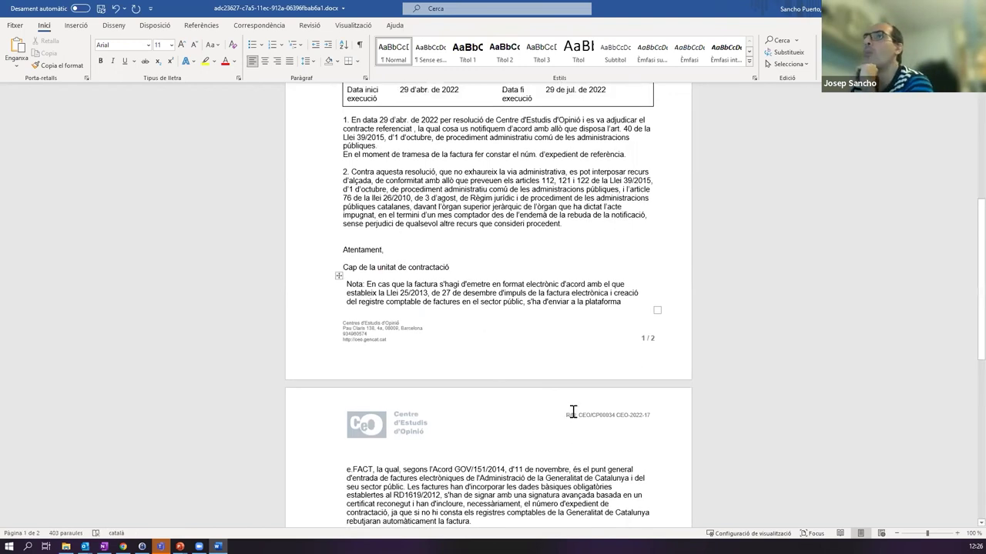
pyautogui.scroll(-7, 559, 301)
pyautogui.scroll(-5, 503, 336)
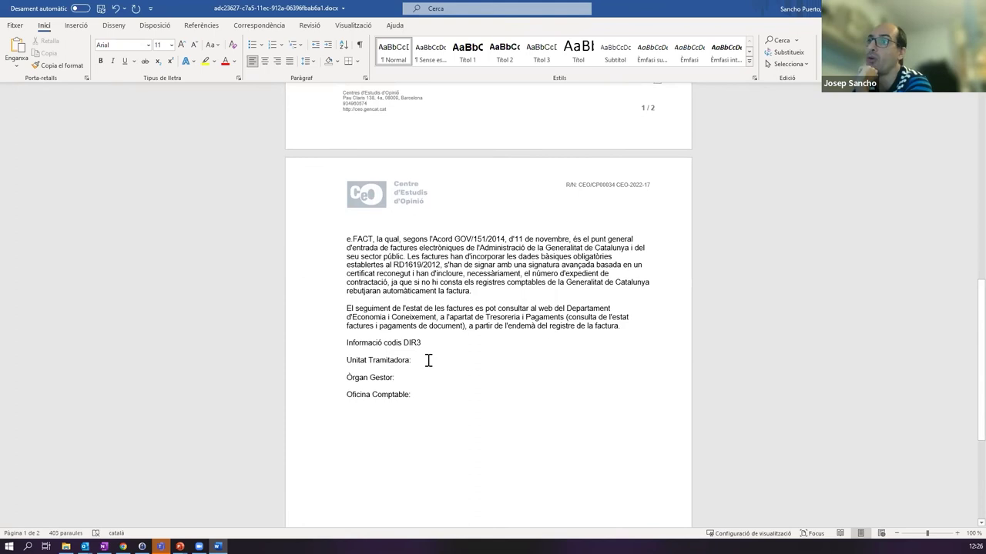
# - Save the award notification with Ctrl+S and close Word
pyautogui.click(421, 364)
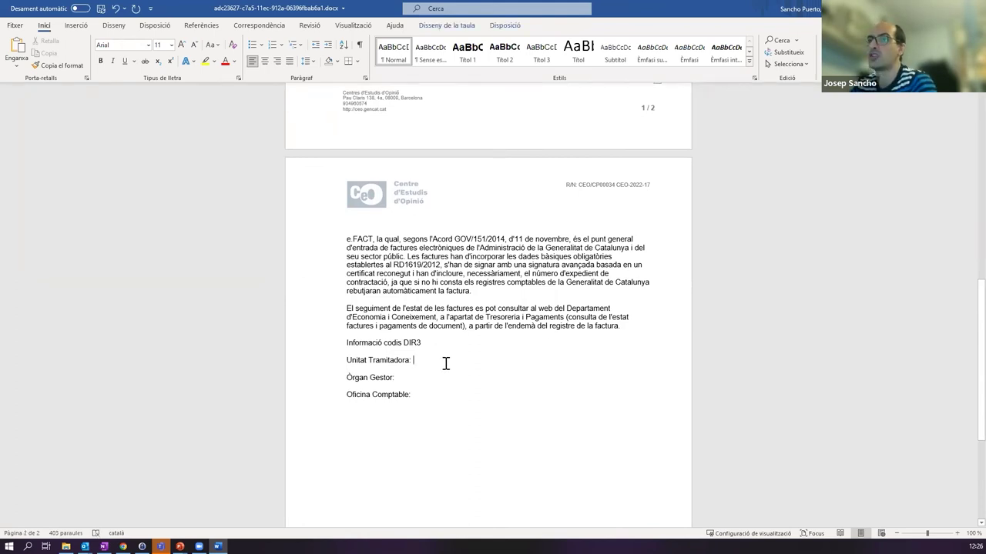
pyautogui.scroll(10, 451, 382)
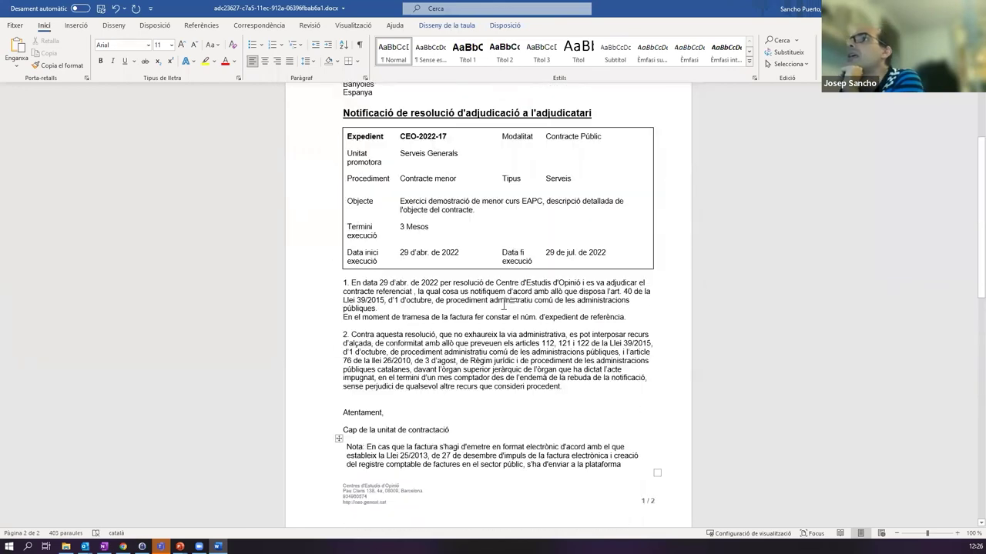
pyautogui.hotkey('ctrl', 's')
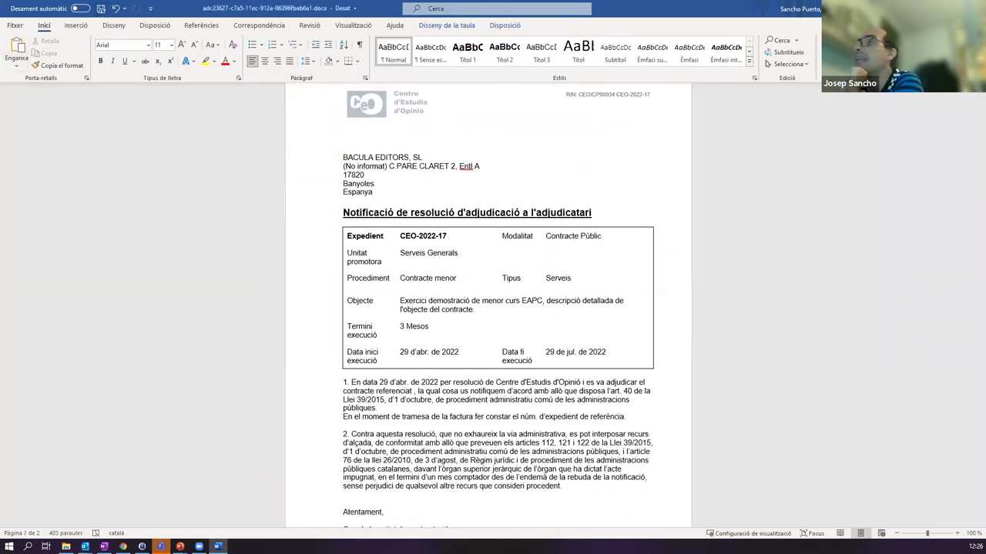
pyautogui.hotkey('alt', 'F4')
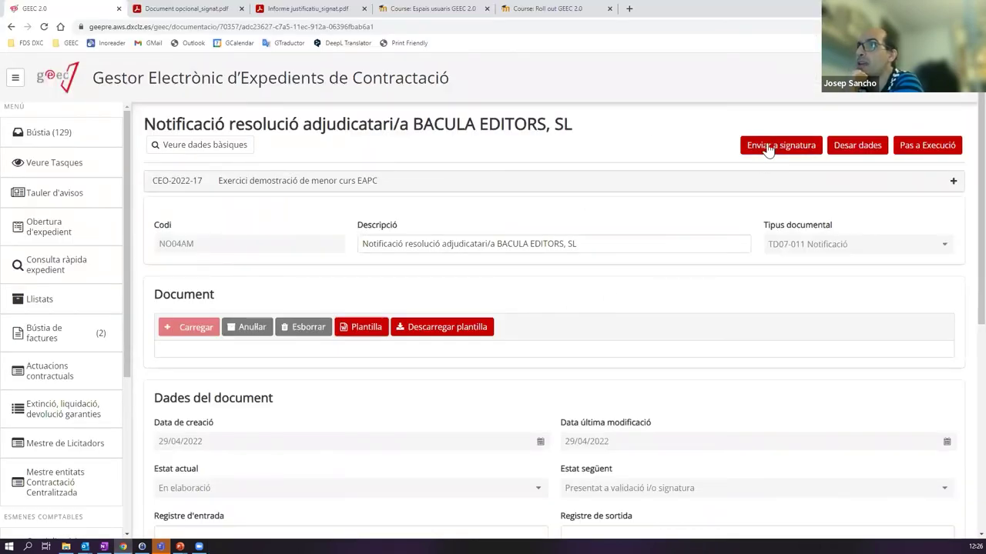
# - Replace the notification's document with 'Notificació adjudicatari_signat.pdf'
pyautogui.click(310, 331)
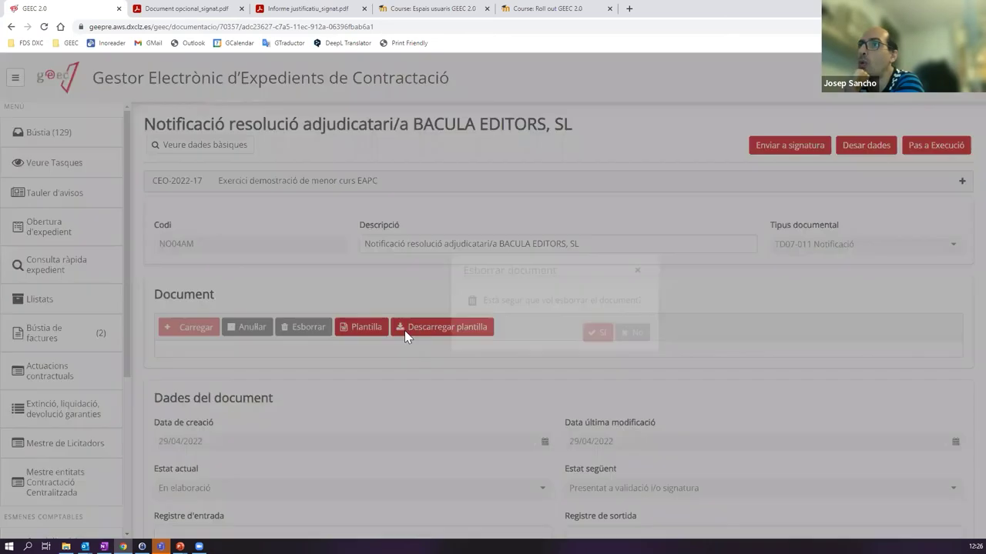
pyautogui.click(597, 333)
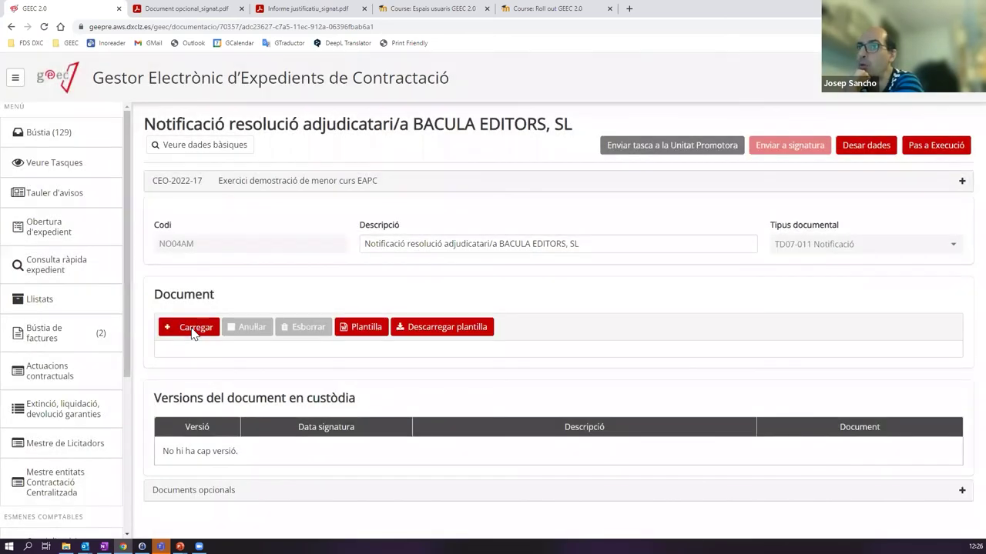
pyautogui.click(194, 329)
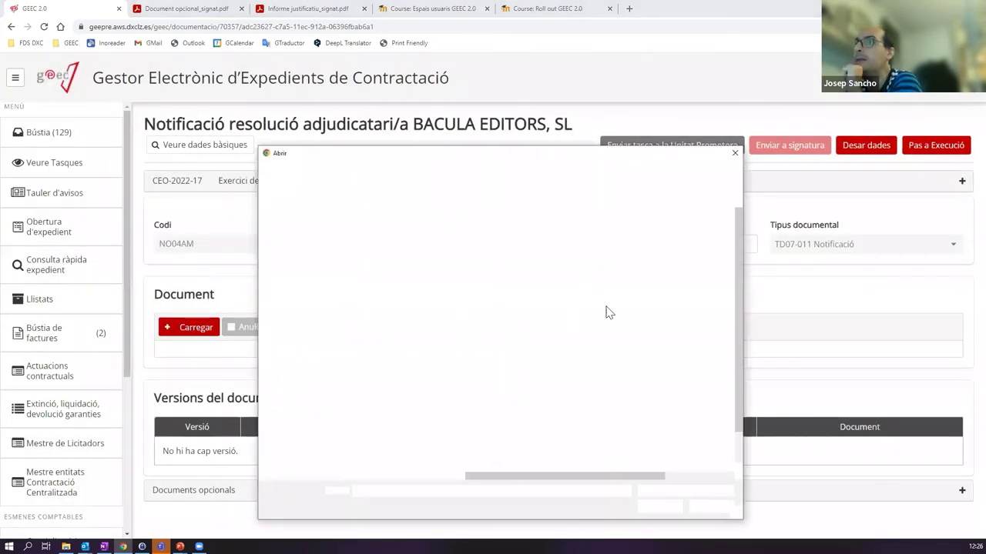
pyautogui.moveTo(740, 254); pyautogui.dragTo(742, 326)
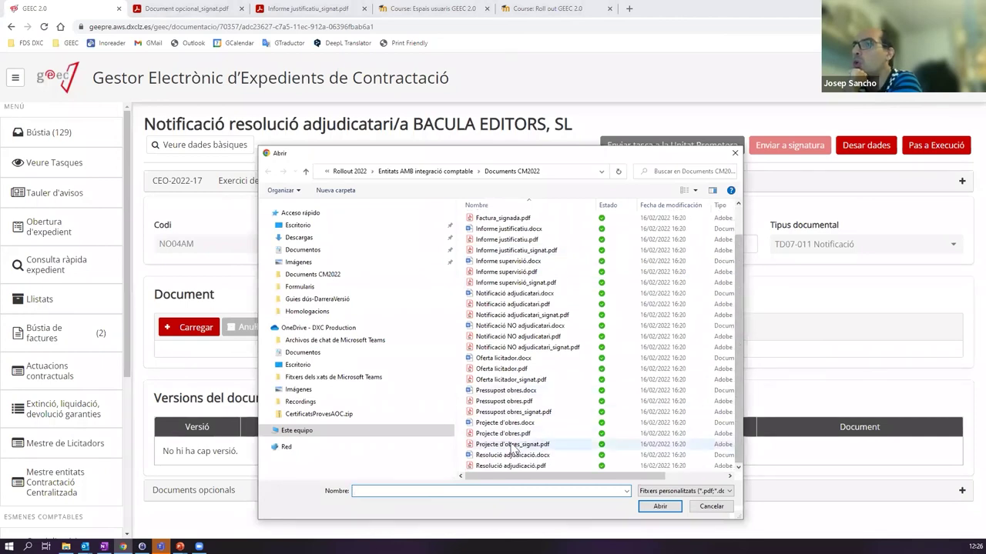
pyautogui.doubleClick(511, 319)
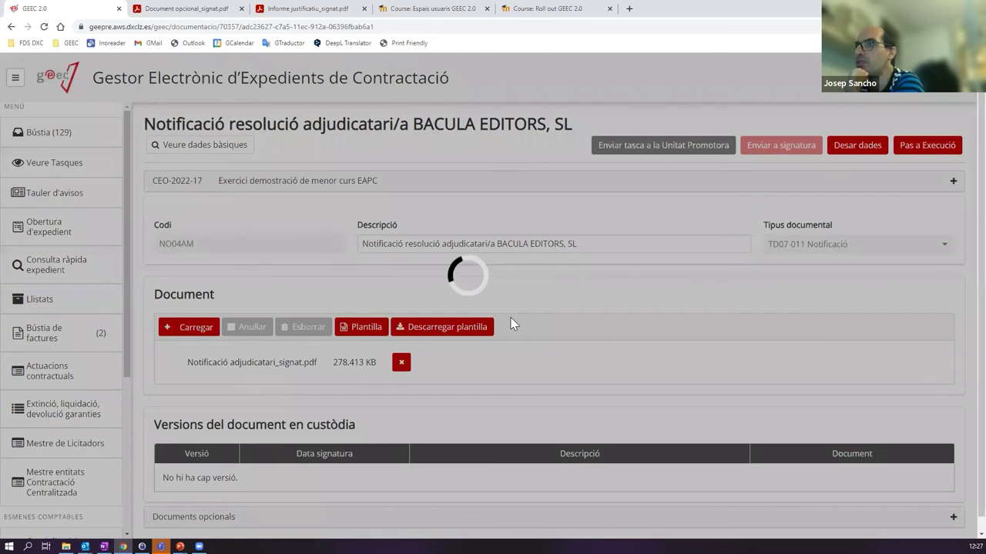
# - Request a copy of the signed document and pass the notification to execution
pyautogui.scroll(-4, 475, 378)
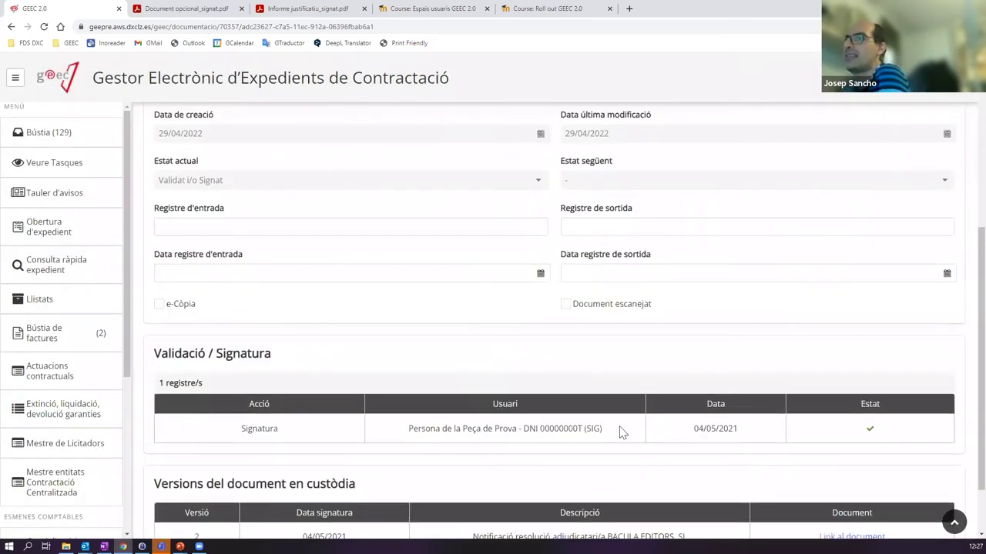
pyautogui.scroll(-1, 662, 412)
pyautogui.scroll(5, 631, 401)
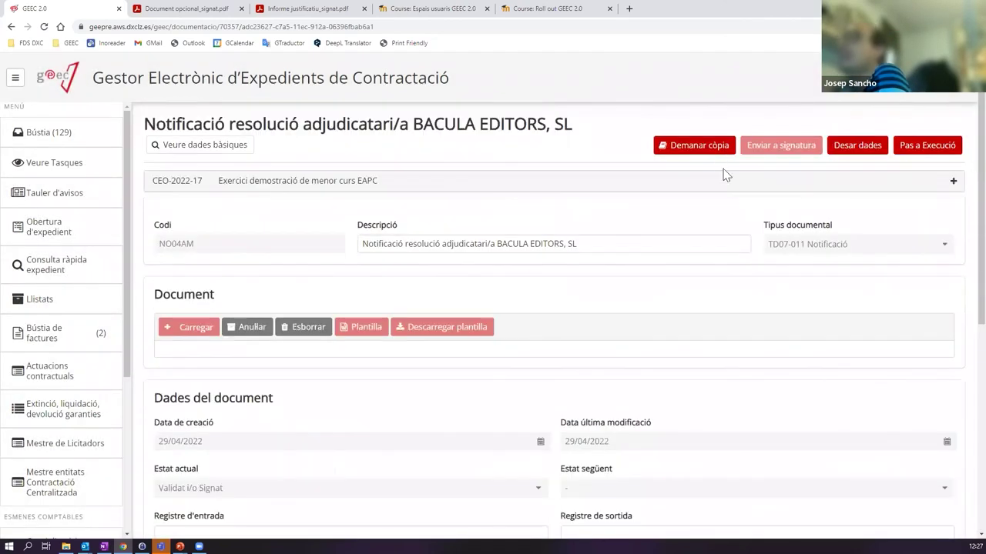
pyautogui.click(710, 148)
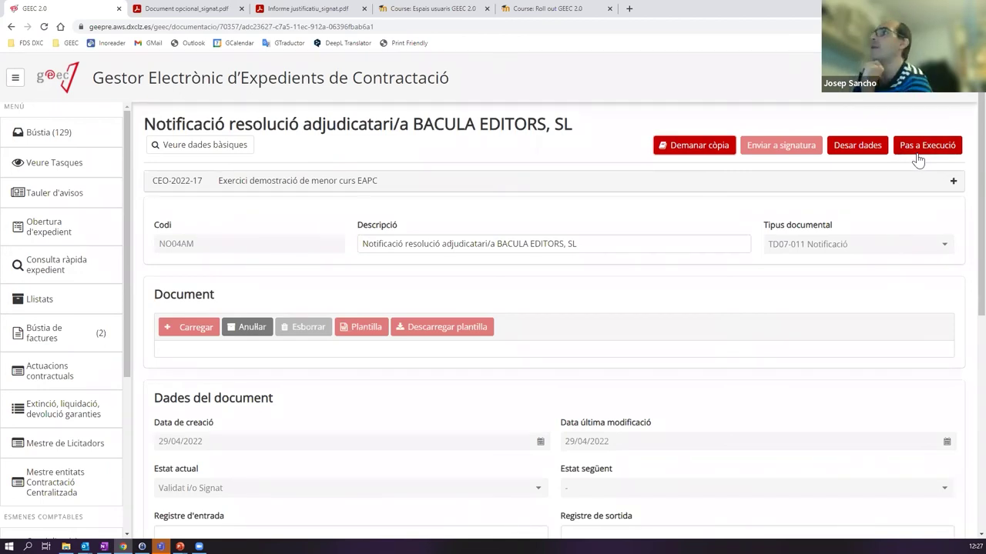
pyautogui.click(917, 154)
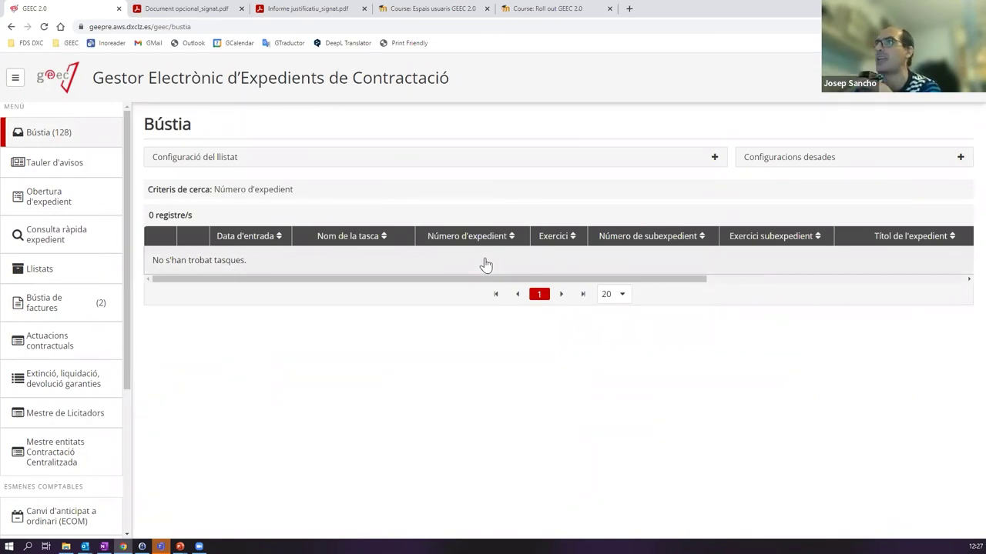
# - Clear all the Bústia list filters and collapse the filter settings
pyautogui.click(500, 164)
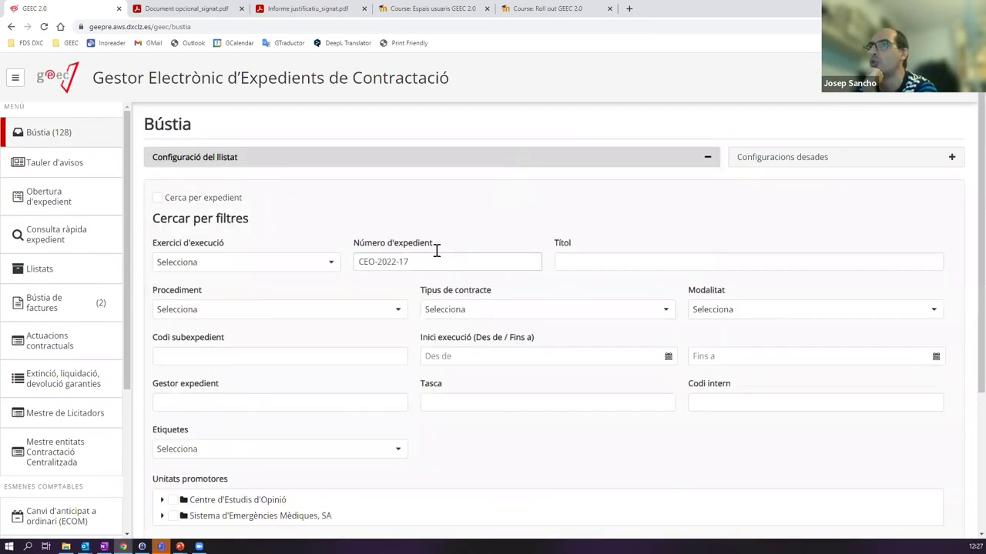
pyautogui.moveTo(356, 262); pyautogui.dragTo(561, 304)
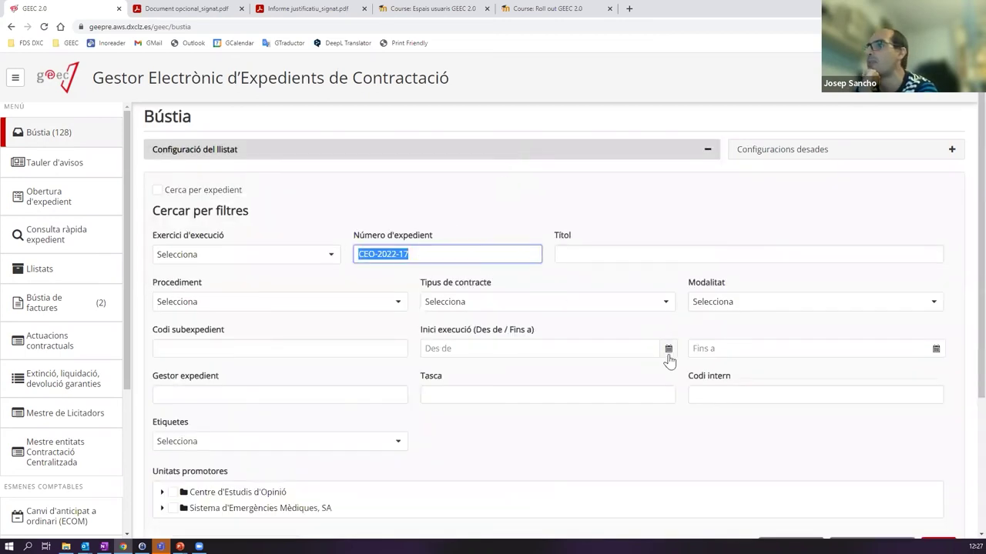
pyautogui.scroll(-3, 770, 366)
pyautogui.click(787, 353)
pyautogui.scroll(-3, 374, 403)
pyautogui.scroll(6, 477, 503)
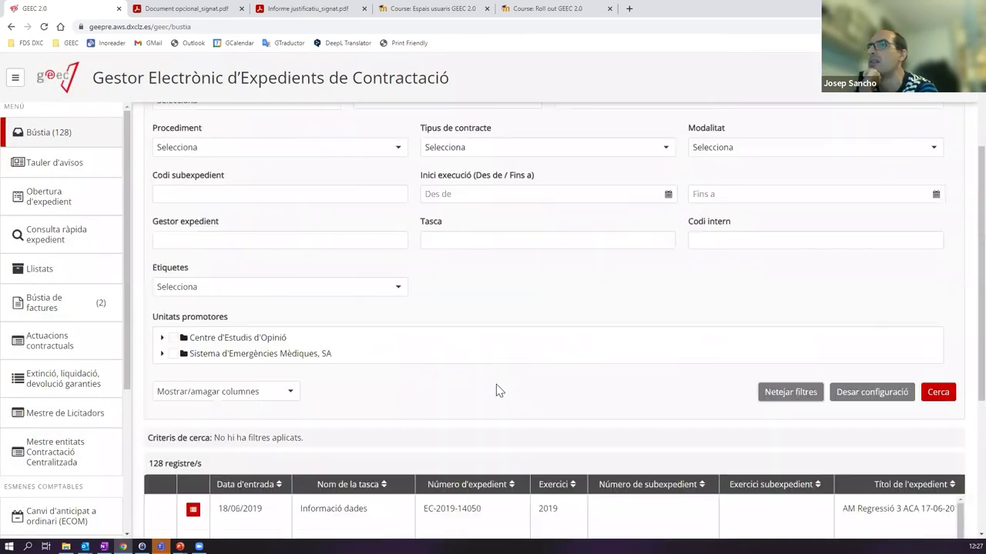
pyautogui.click(536, 160)
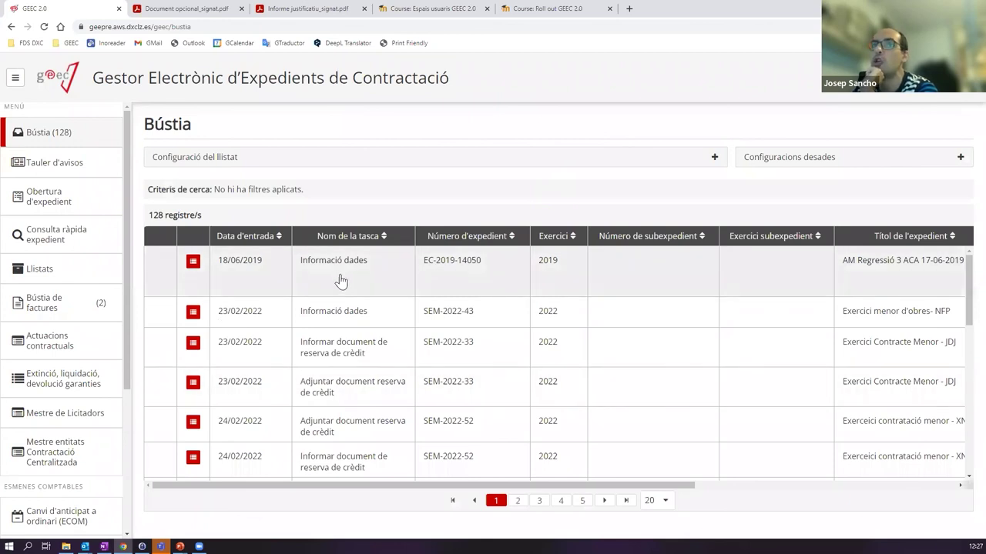
# - In Consulta ràpida expedient, look up the CEO file by its number
pyautogui.click(51, 242)
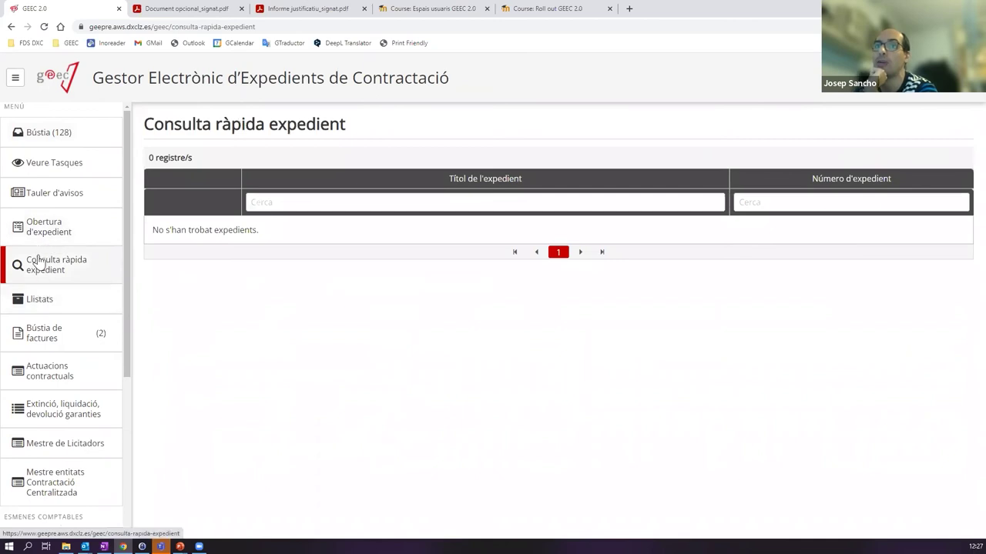
pyautogui.click(793, 201)
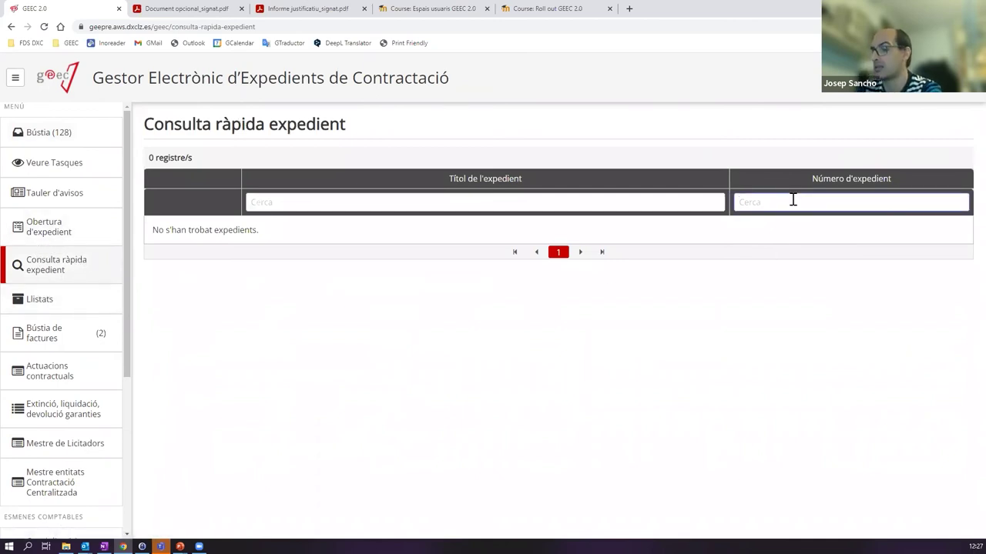
pyautogui.write('CEO')
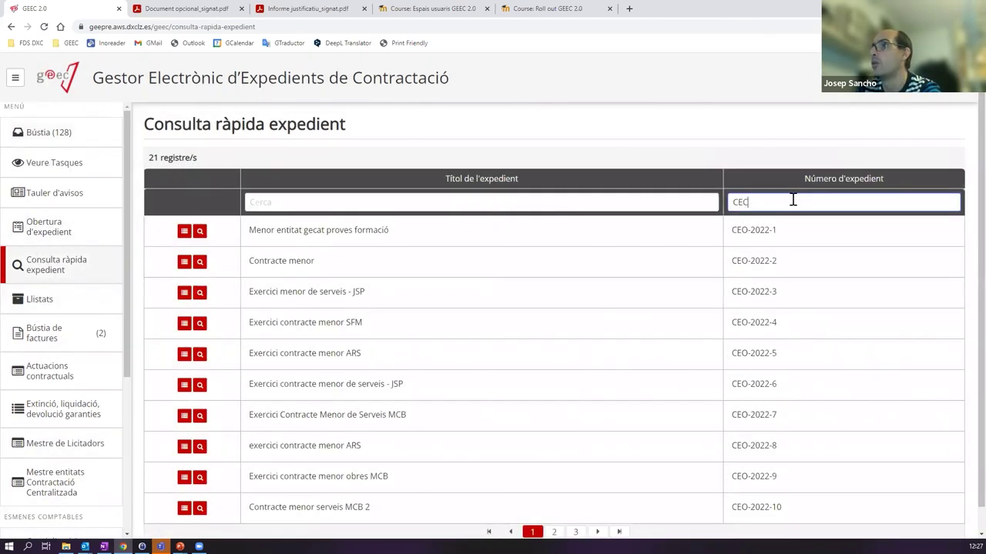
pyautogui.write('-222-')
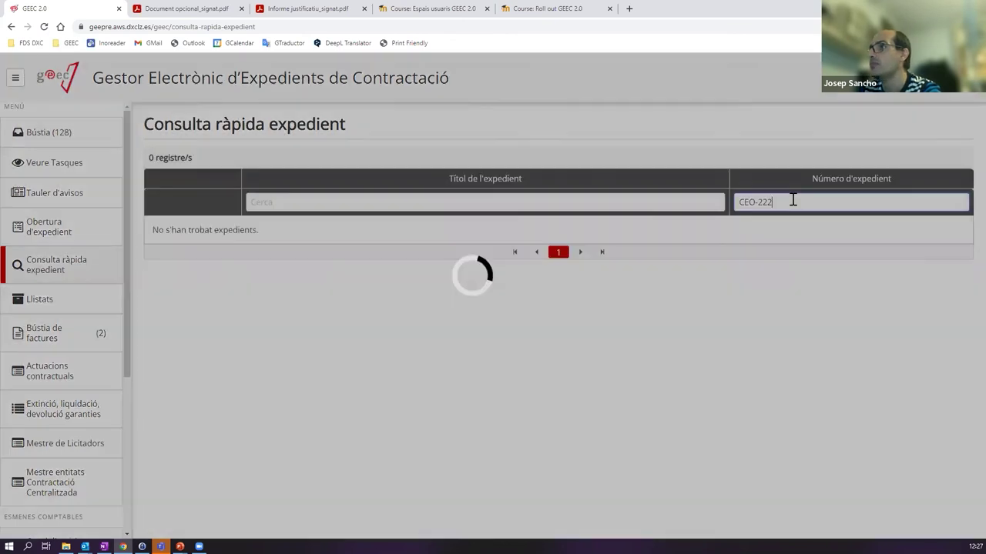
pyautogui.write('022-17')
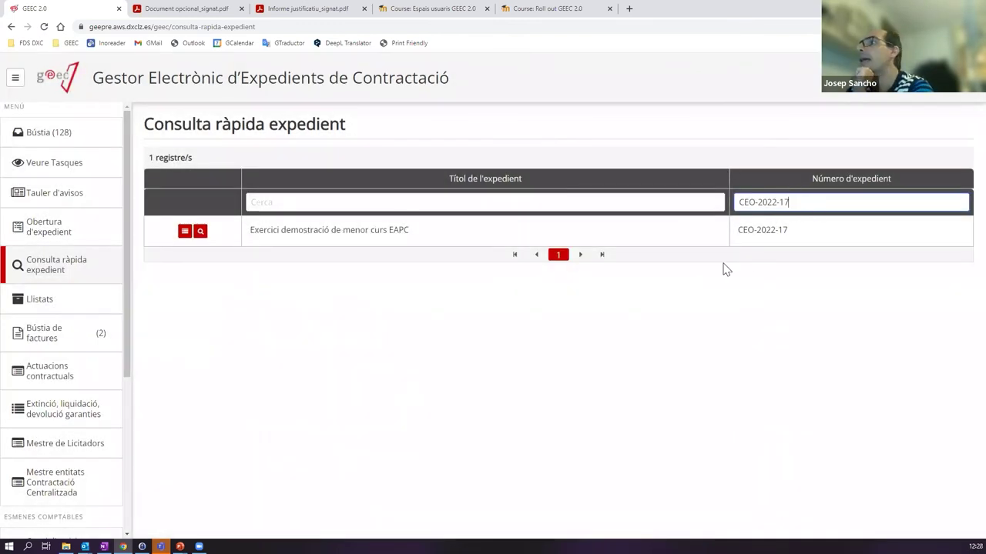
pyautogui.click(312, 202)
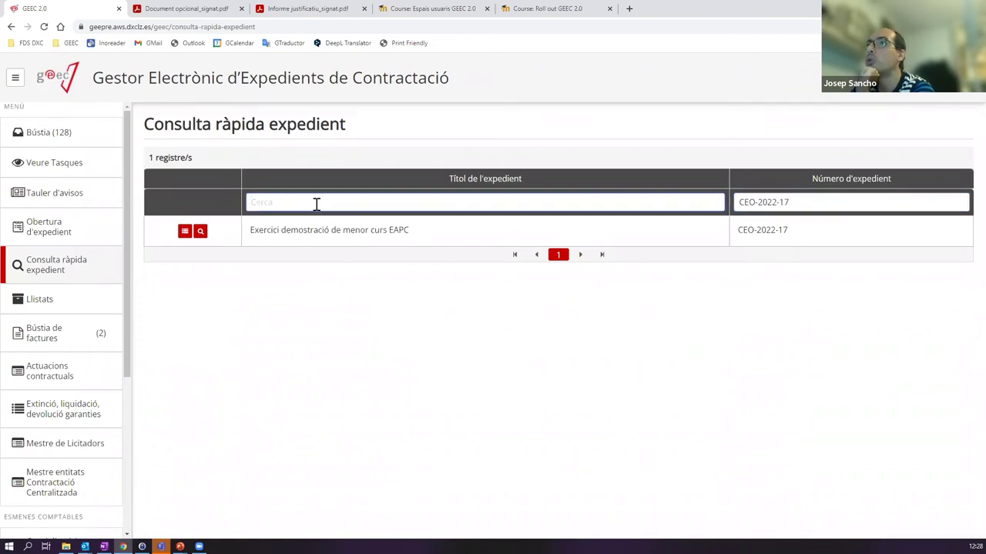
pyautogui.moveTo(414, 234); pyautogui.dragTo(282, 234)
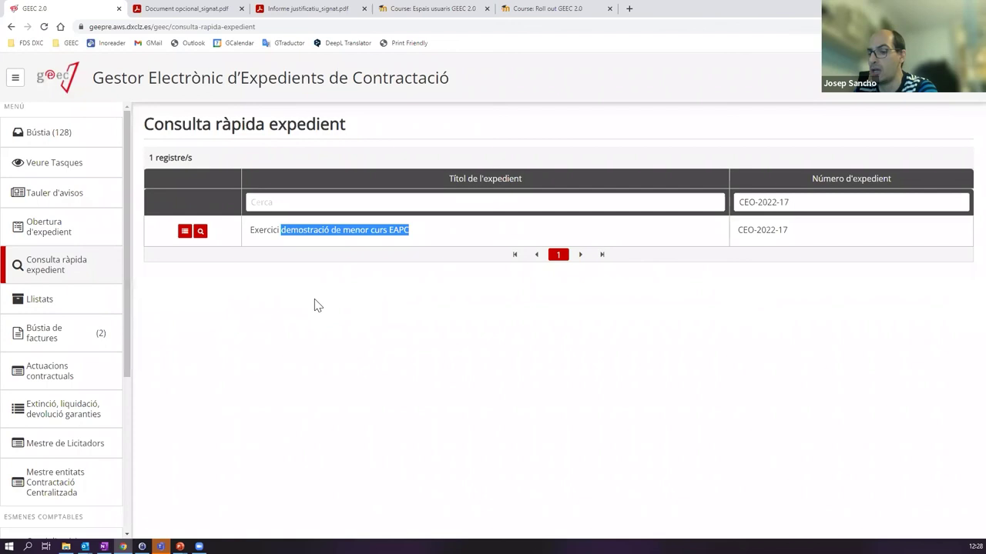
pyautogui.click(367, 201)
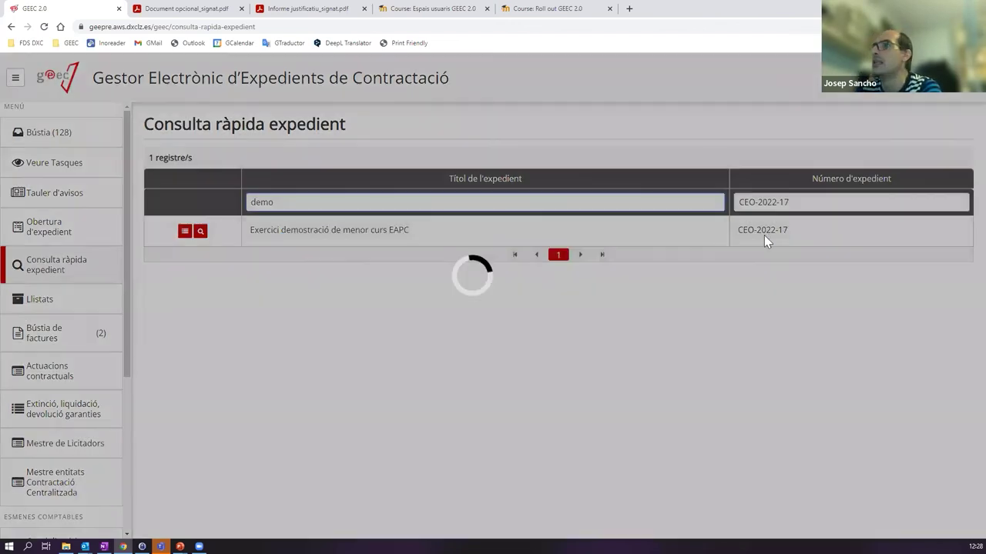
# - Empty the file number filter and filter expedient titles by 'demo'
pyautogui.press('Tab')
pyautogui.press('BackSpace')
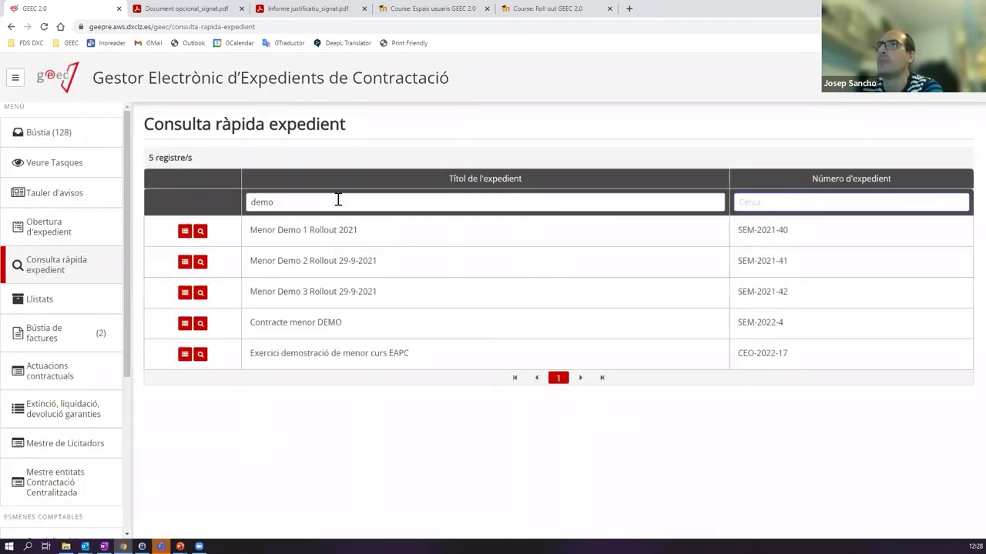
pyautogui.click(337, 200)
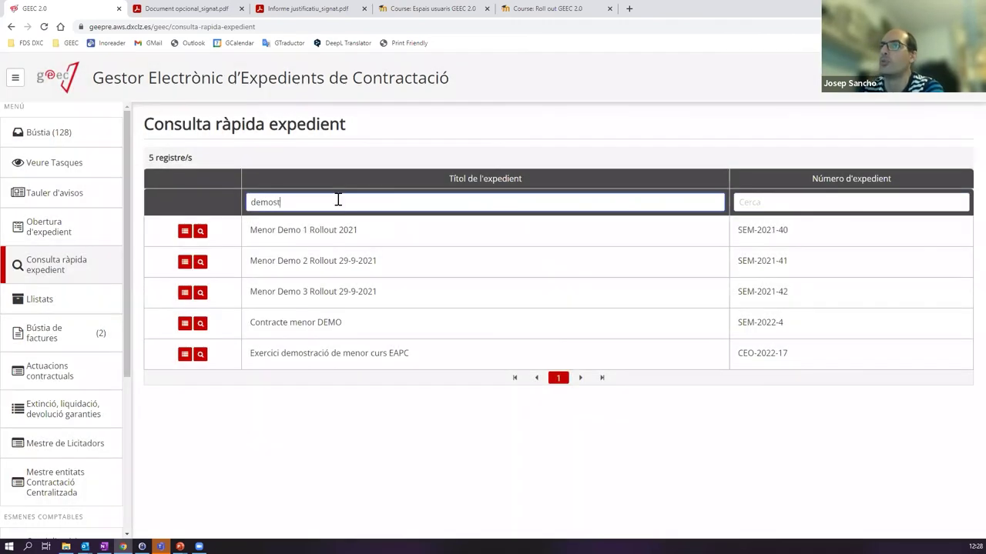
pyautogui.write('demostraci')
pyautogui.press('BackSpace')
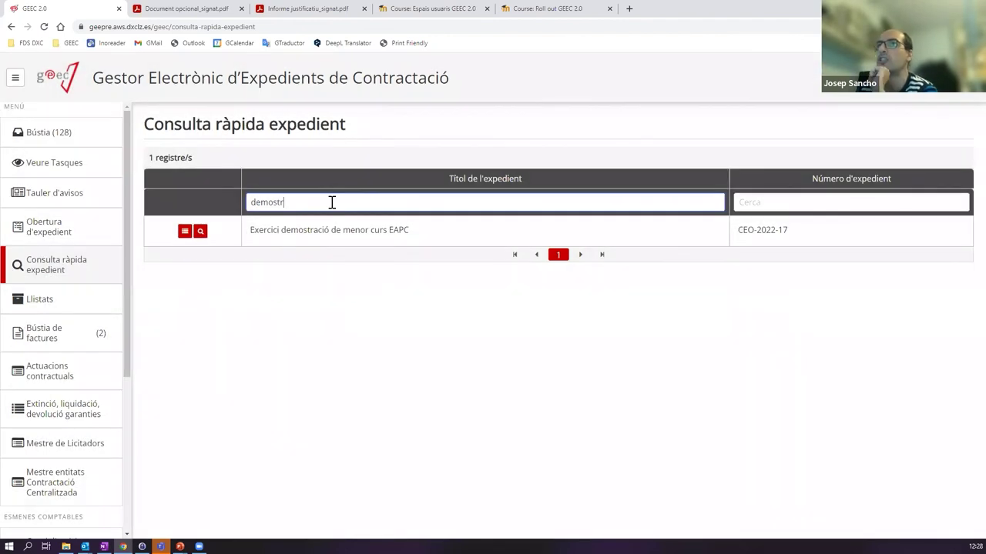
pyautogui.press('BackSpace')
pyautogui.press('BackSpace')
pyautogui.press('BackSpace')
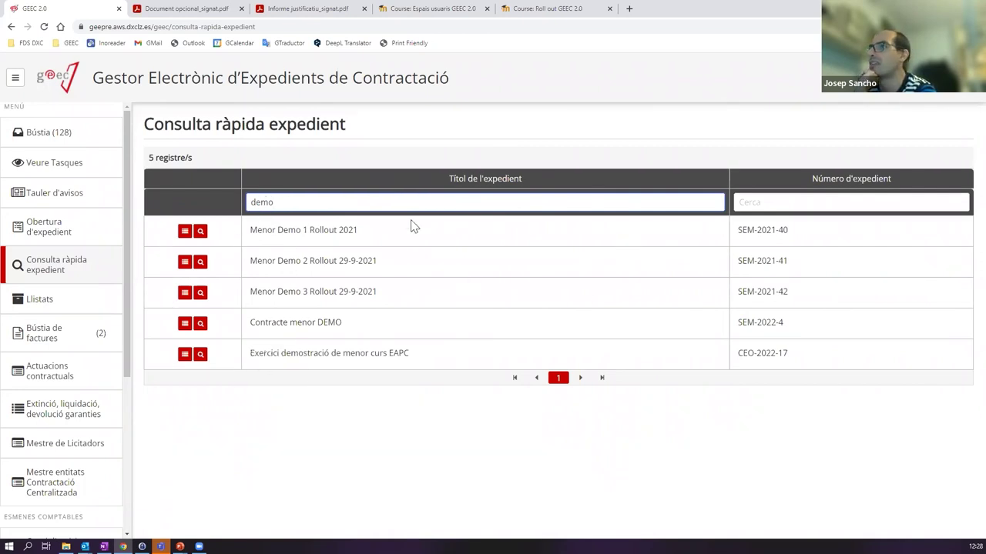
pyautogui.click(778, 202)
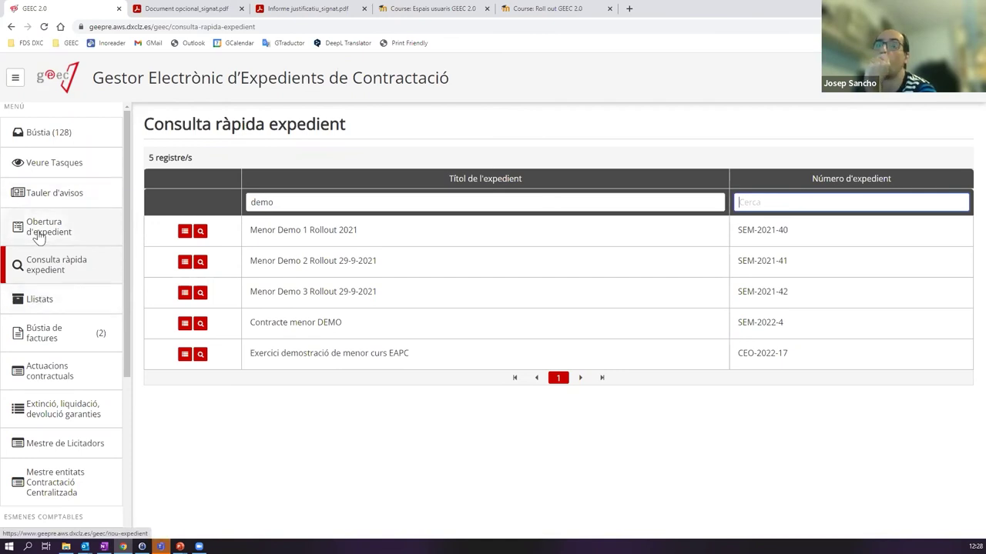
# - Review CEO-2022-17's processing tree down to the Execució phase, then show the GANVAM invoice inbox
pyautogui.click(184, 355)
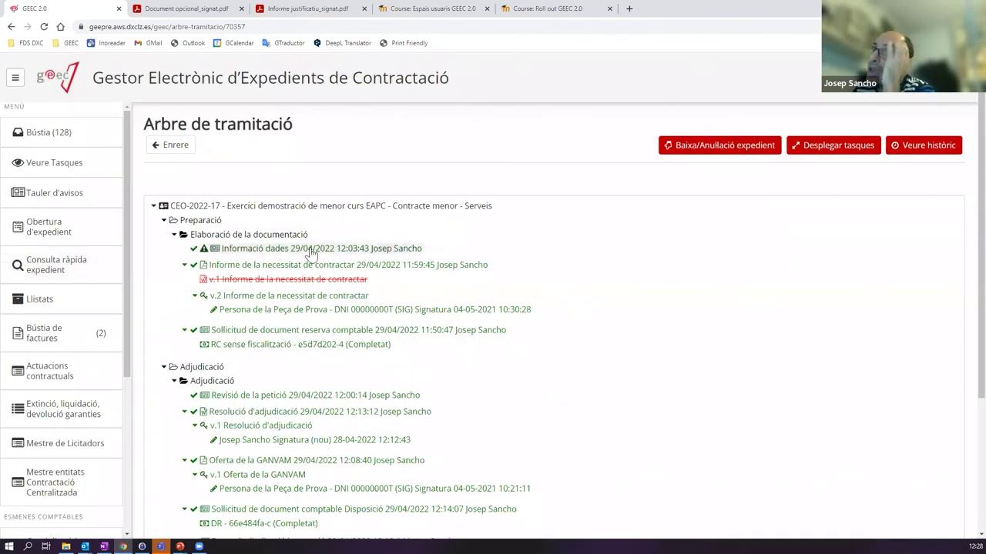
pyautogui.scroll(-2, 328, 254)
pyautogui.scroll(-2, 328, 193)
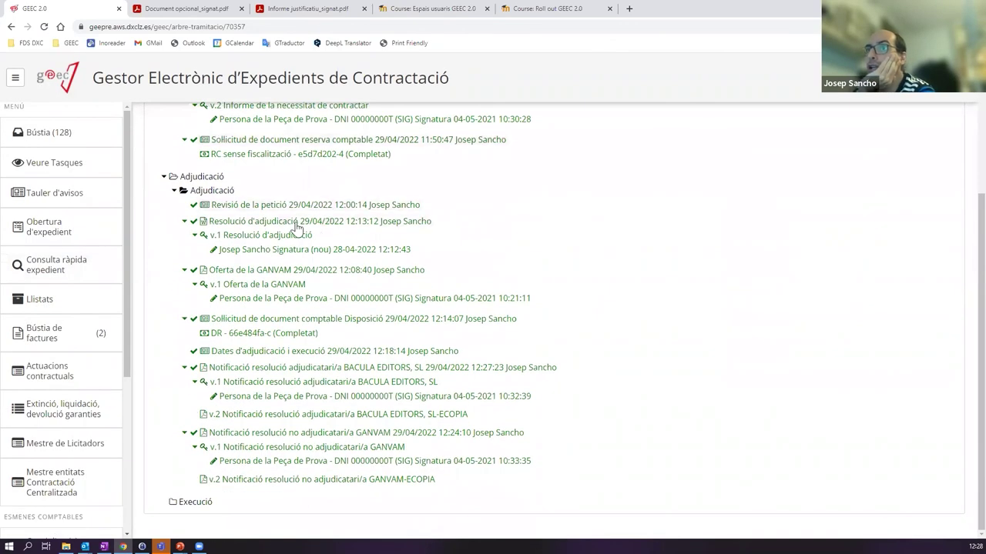
pyautogui.scroll(3, 295, 146)
pyautogui.scroll(-2, 308, 343)
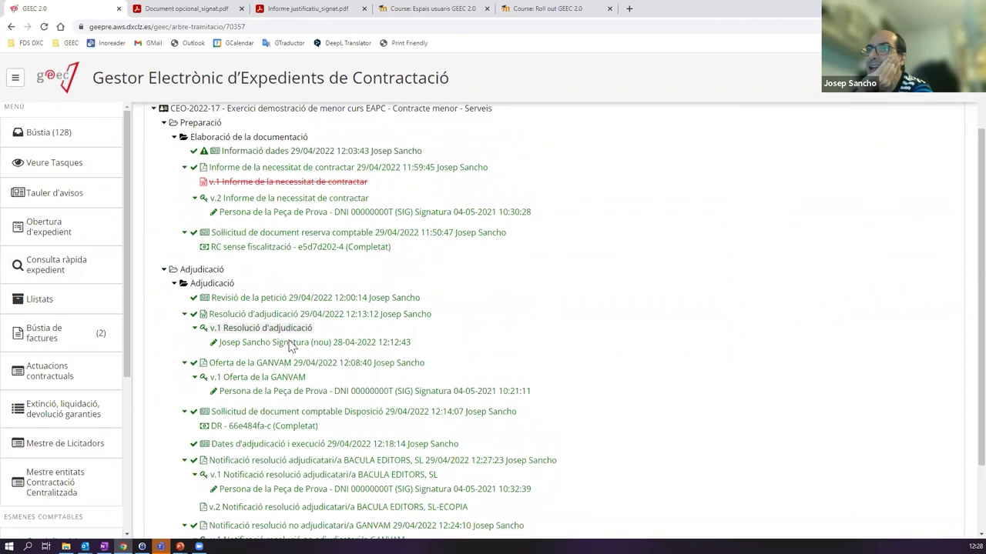
pyautogui.doubleClick(191, 503)
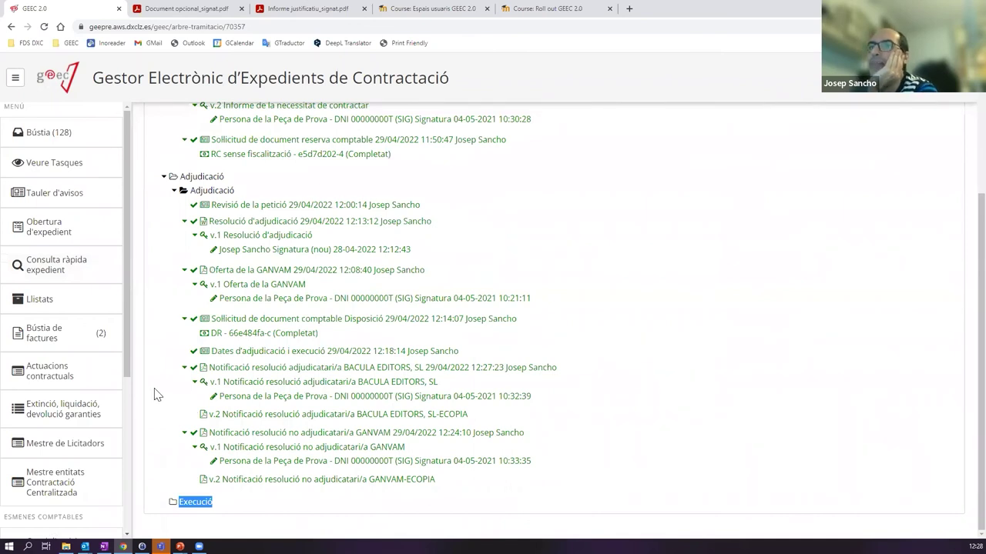
pyautogui.click(66, 339)
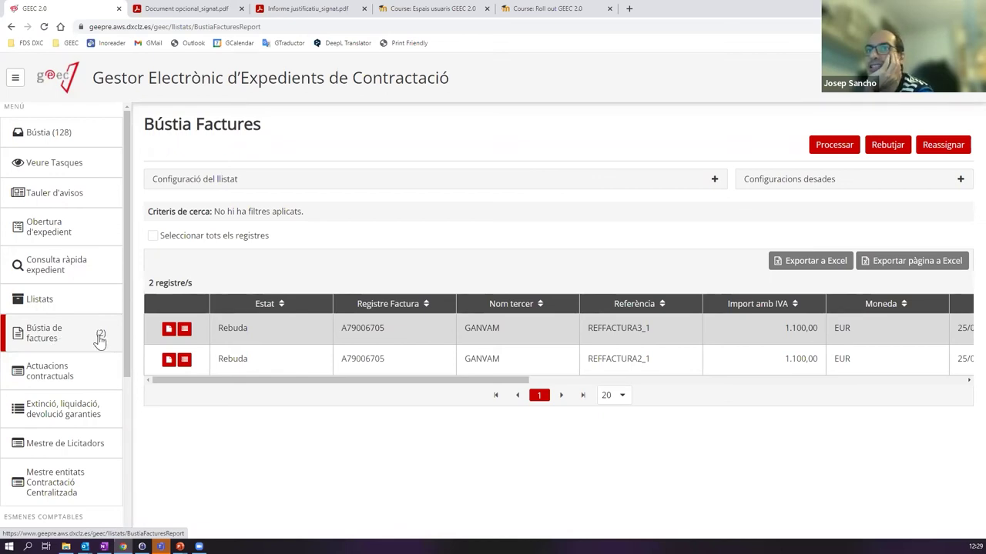
# - Return to the main Bústia task inbox with its 128 pending tasks
pyautogui.click(75, 139)
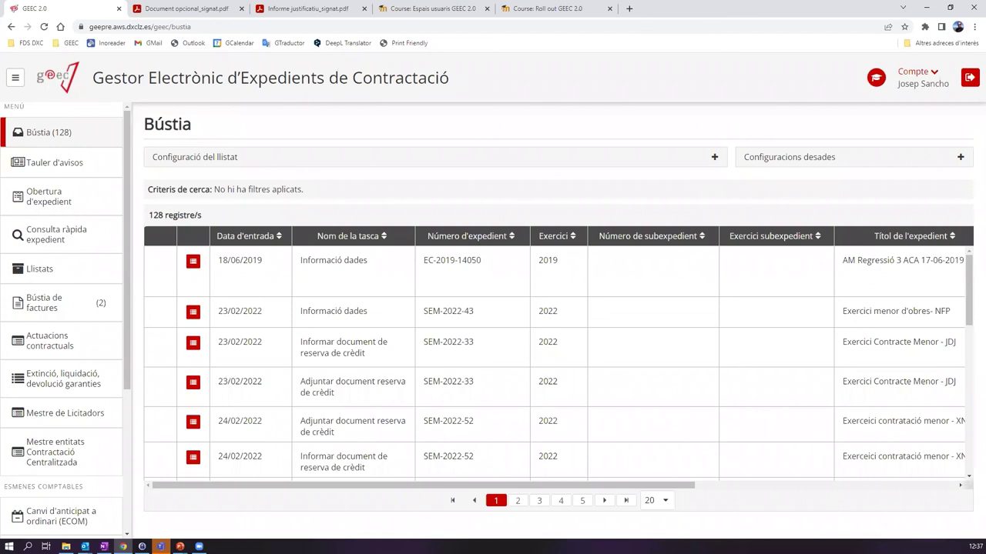
# - Show the invoice inbox's filter options and check which promoting units can filter invoices
pyautogui.click(46, 303)
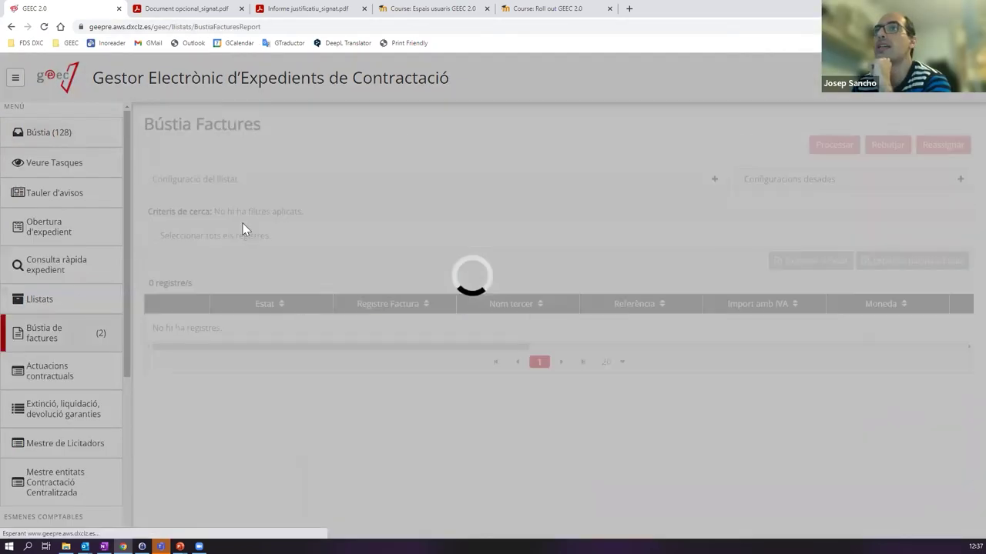
pyautogui.click(297, 182)
pyautogui.scroll(-2, 378, 214)
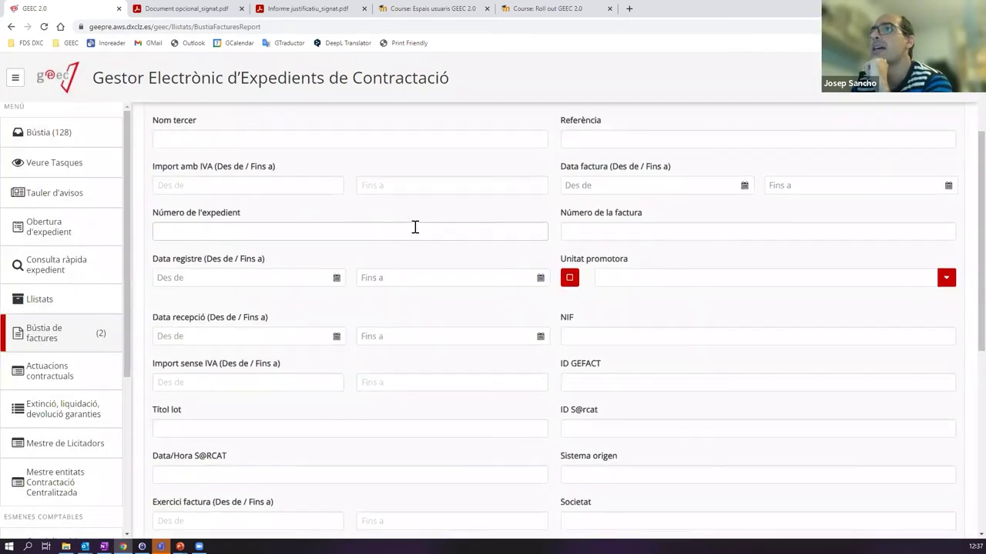
pyautogui.scroll(-4, 432, 235)
pyautogui.scroll(5, 370, 247)
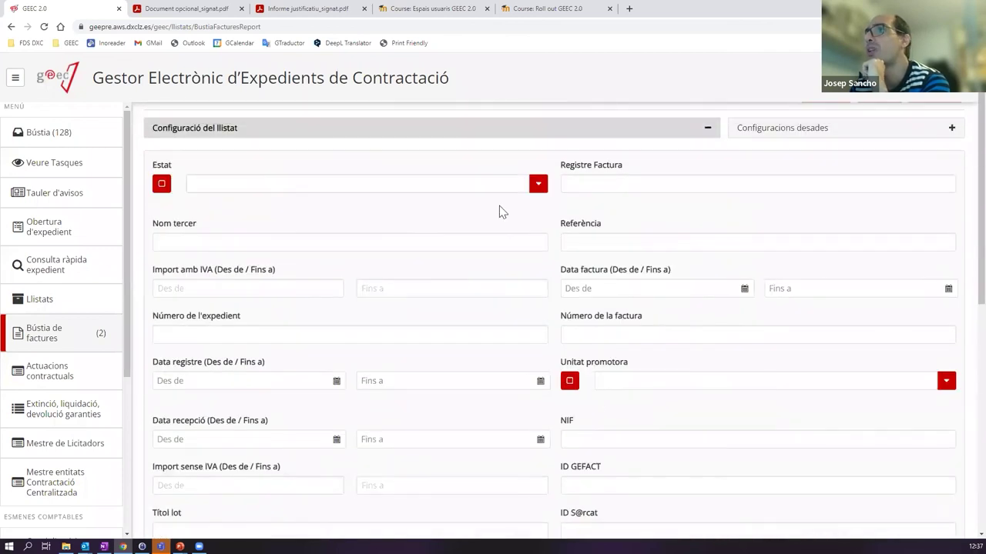
pyautogui.scroll(-4, 498, 215)
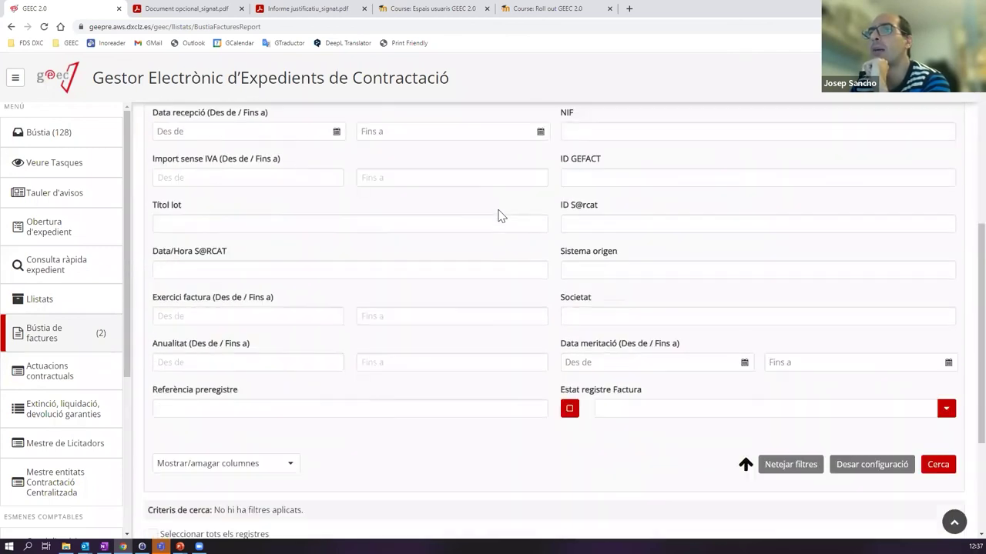
pyautogui.scroll(1, 497, 216)
pyautogui.scroll(3, 497, 215)
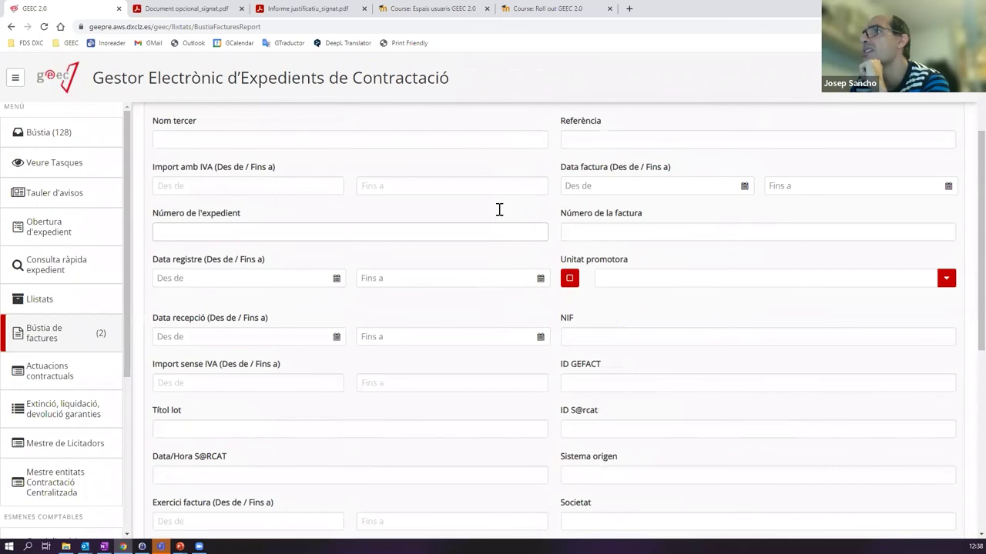
pyautogui.click(947, 332)
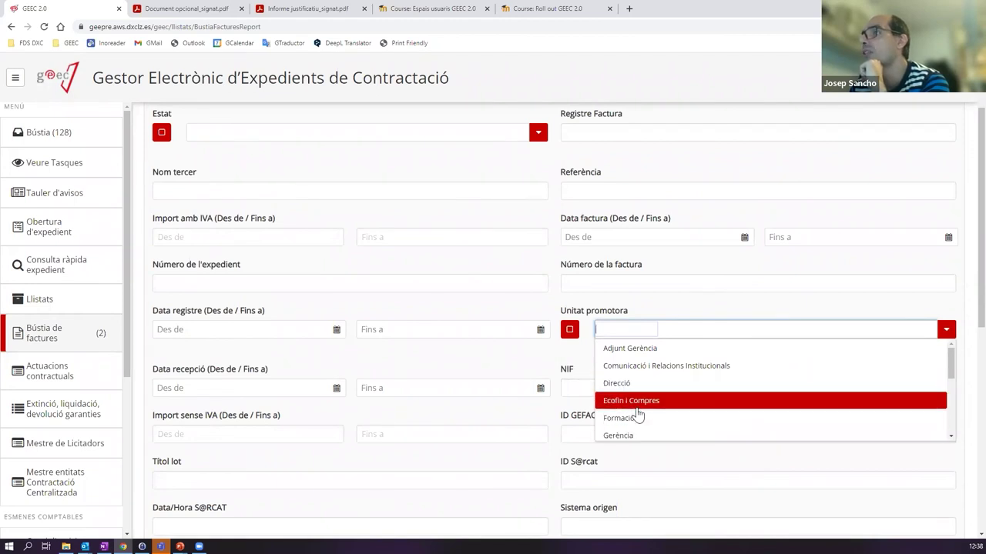
# - Check Configuracions desades, confirming no saved list configurations exist
pyautogui.scroll(2, 688, 347)
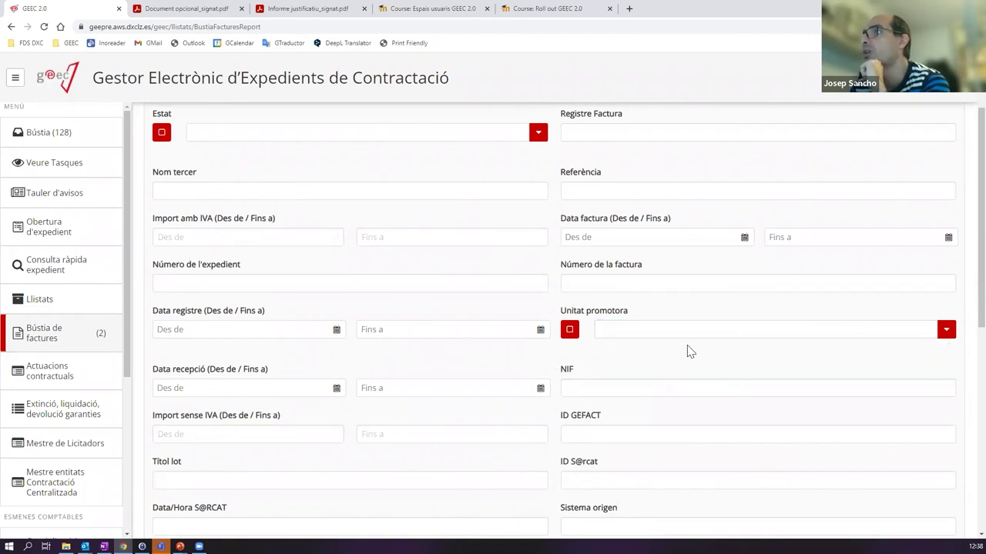
pyautogui.click(848, 189)
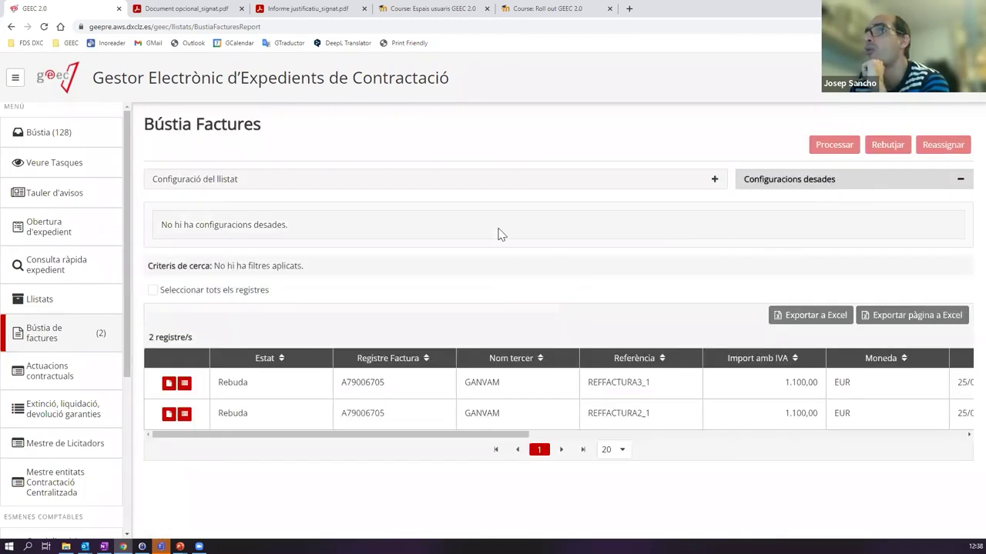
pyautogui.click(644, 184)
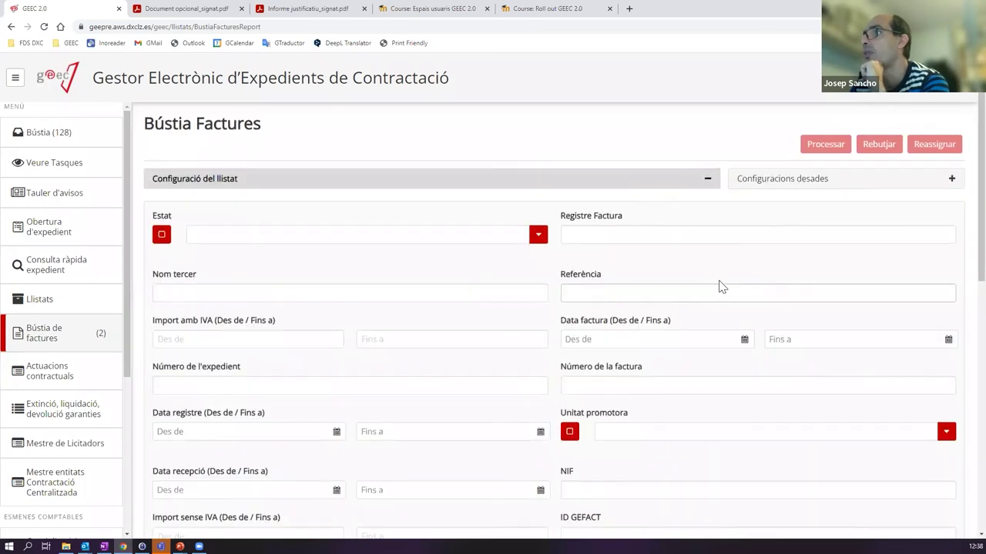
pyautogui.scroll(-5, 717, 308)
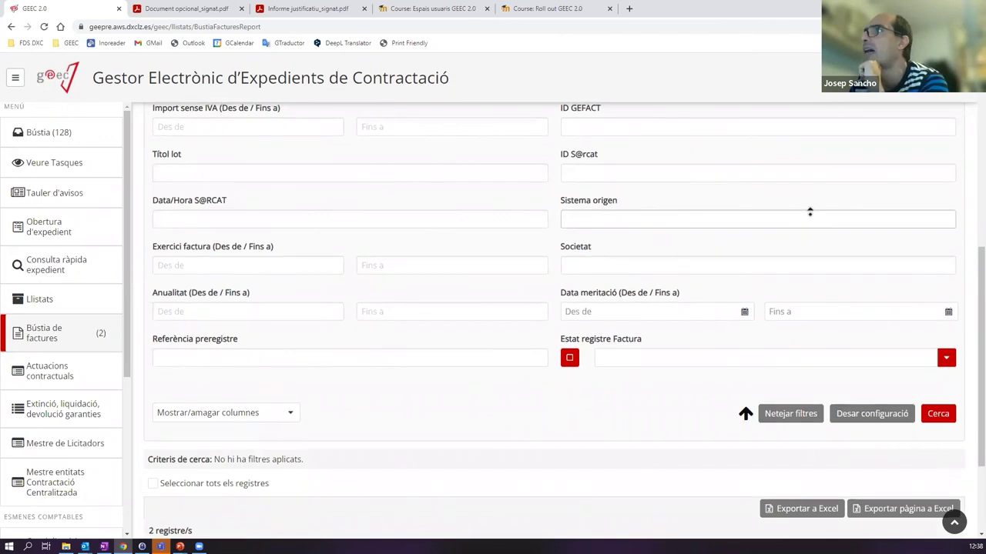
pyautogui.scroll(5, 809, 214)
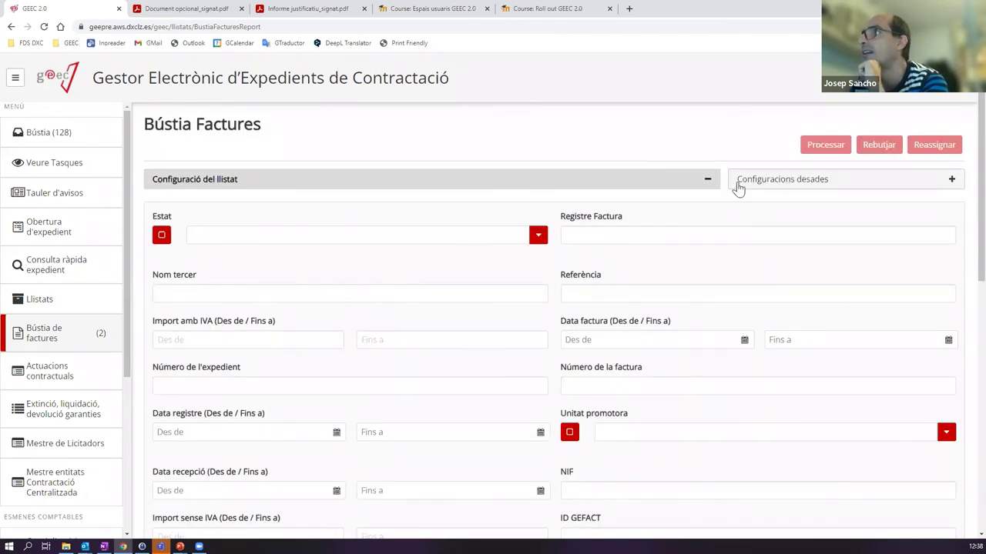
pyautogui.click(754, 183)
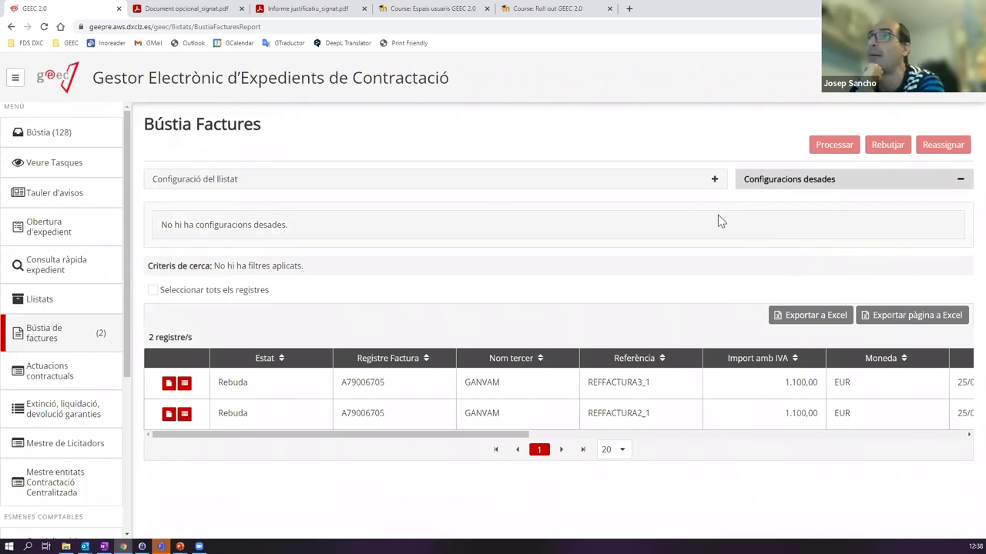
# - Hide the saved configurations panel, return to the task inbox, then go to Consulta ràpida expedient
pyautogui.click(789, 178)
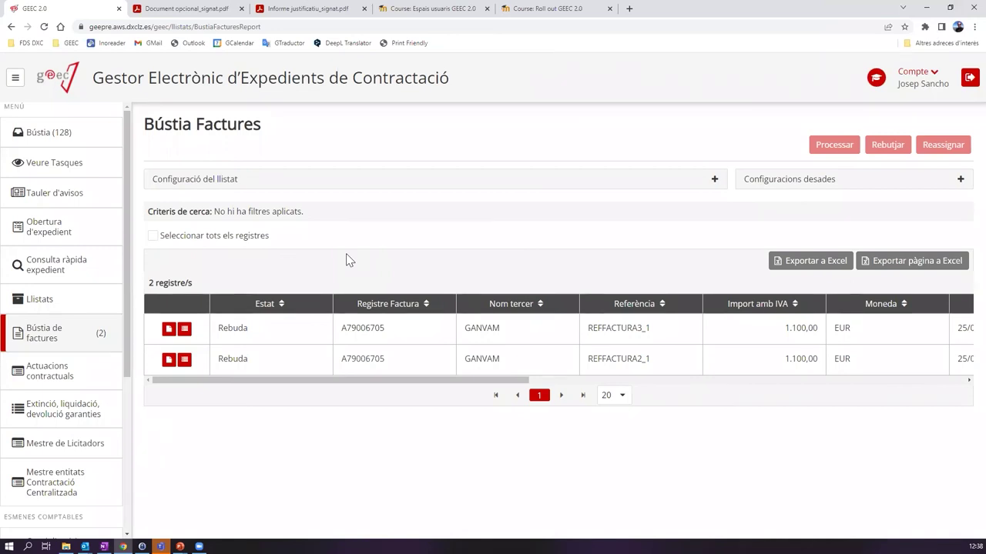
pyautogui.click(83, 133)
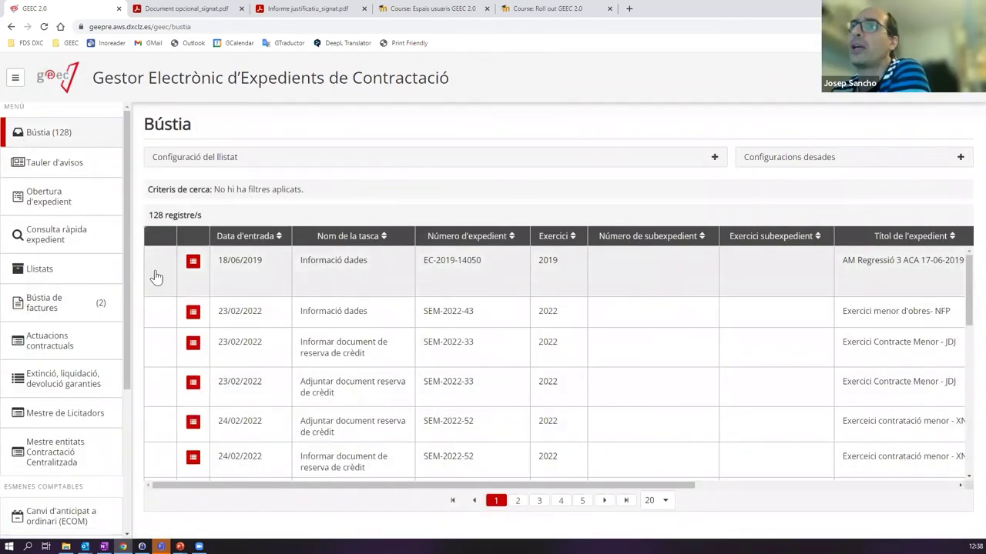
pyautogui.click(74, 229)
# - Search expedient CEO-2022-17 by number and bring up its Arbre de tramitació
pyautogui.click(767, 200)
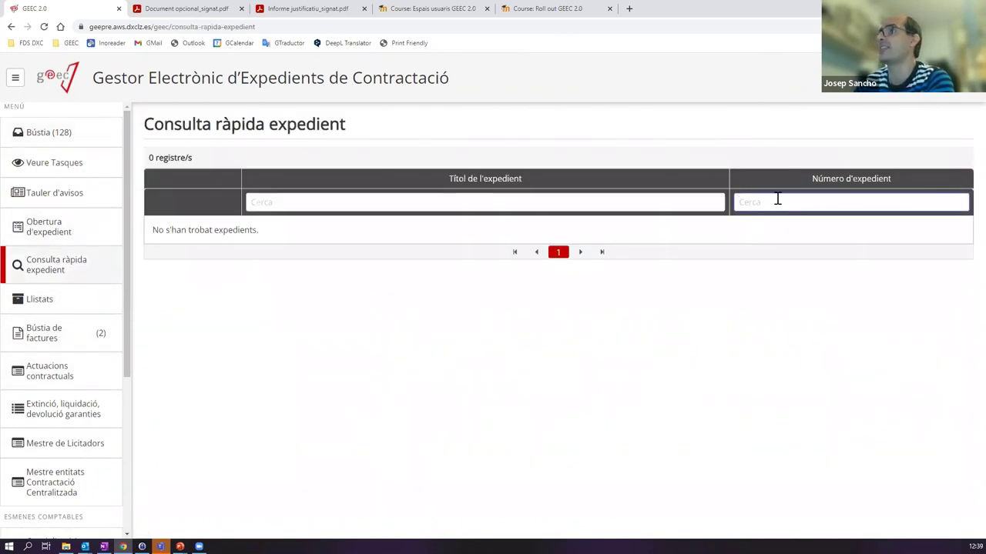
pyautogui.write('CEO-2022-17')
pyautogui.click(186, 232)
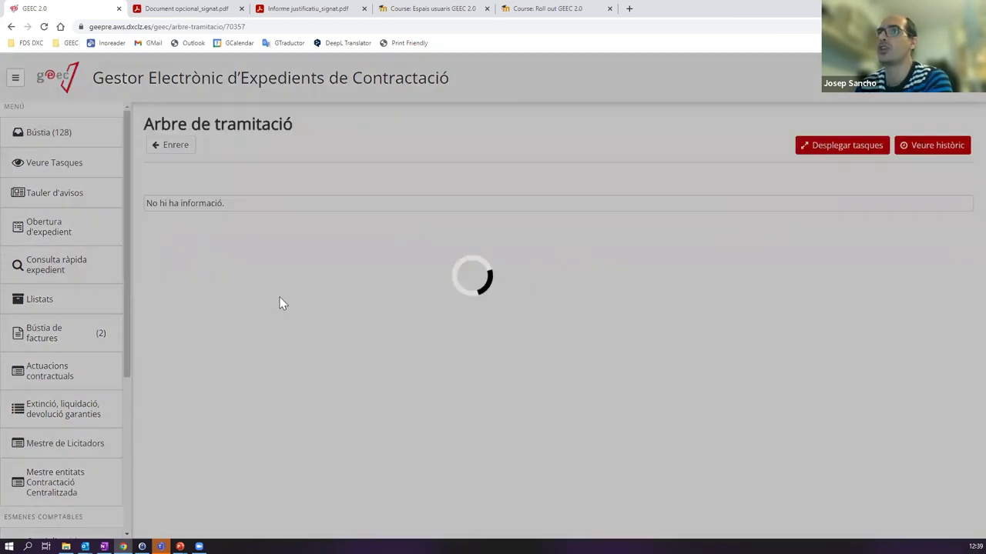
pyautogui.scroll(-3, 332, 313)
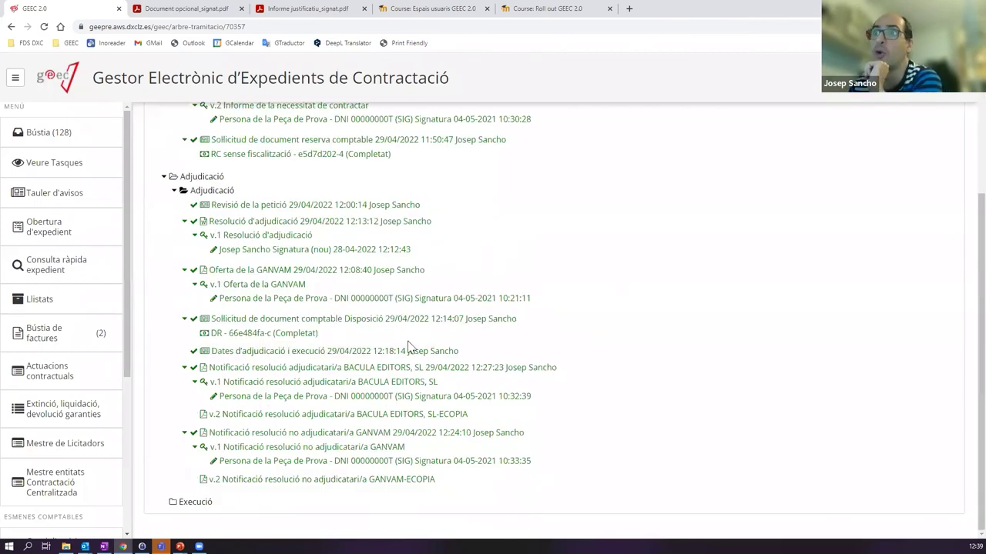
# - Select the BACULA EDITORS award notification task and choose Reobrir
pyautogui.click(244, 369)
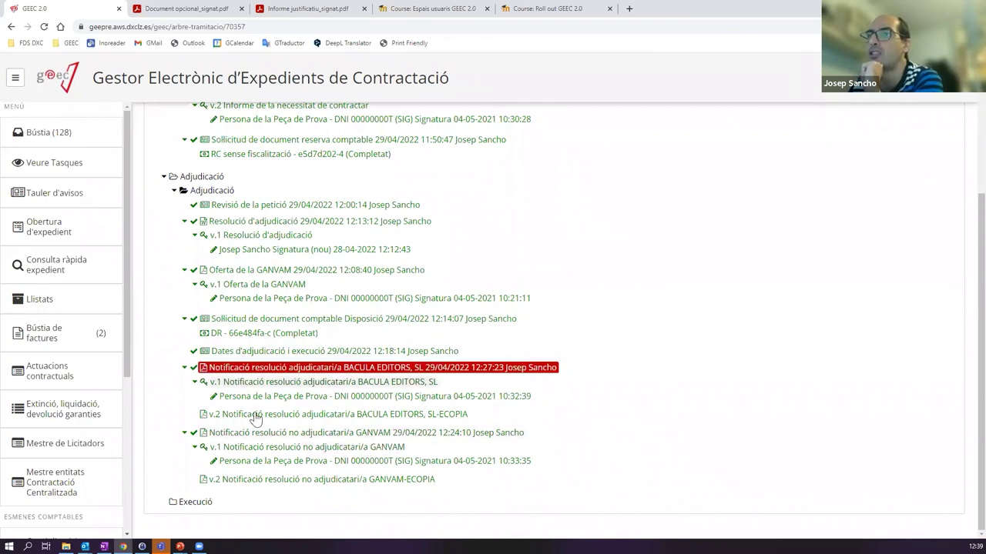
pyautogui.scroll(3, 264, 323)
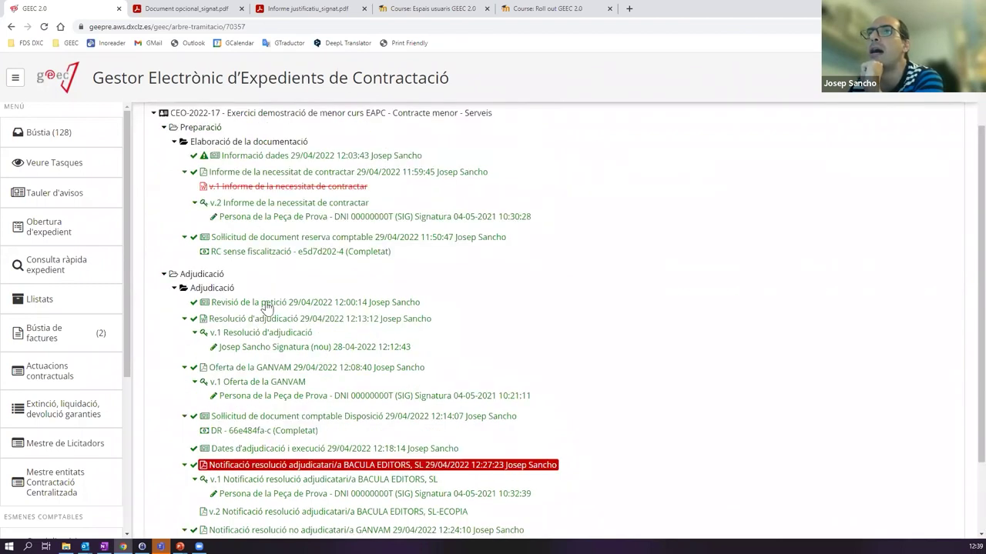
pyautogui.scroll(-3, 269, 374)
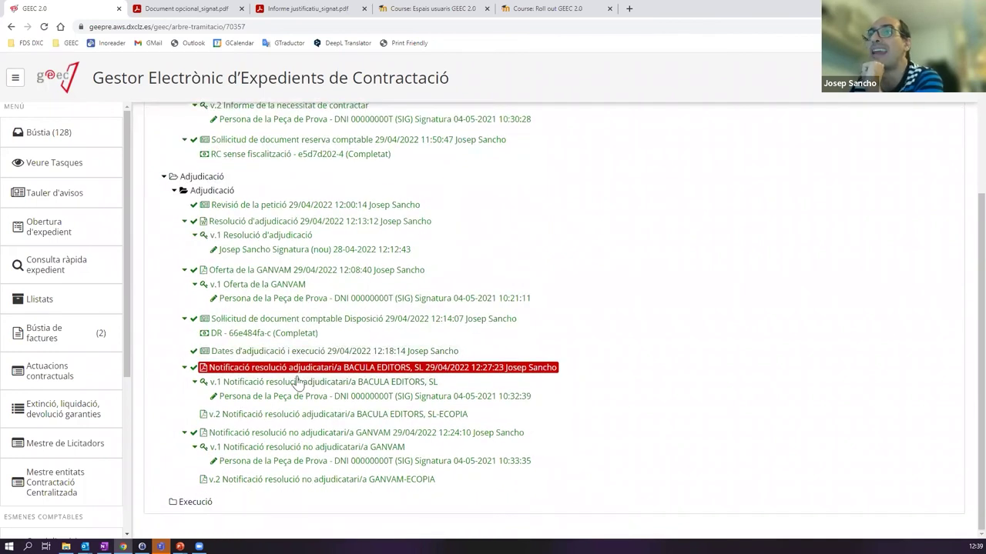
pyautogui.scroll(6, 228, 340)
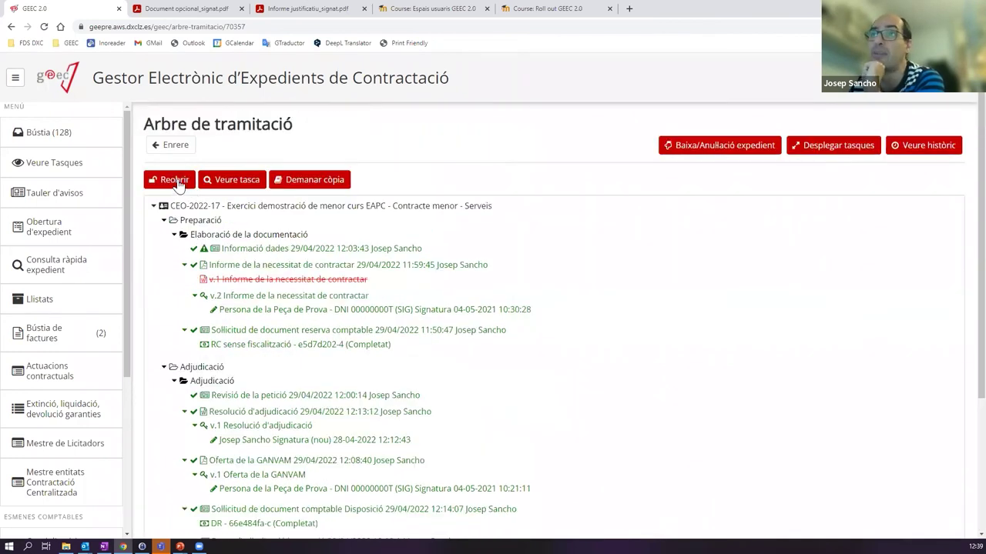
pyautogui.click(177, 183)
# - Confirm Sí to reopen the task and expand the Documents opcionals section
pyautogui.click(584, 330)
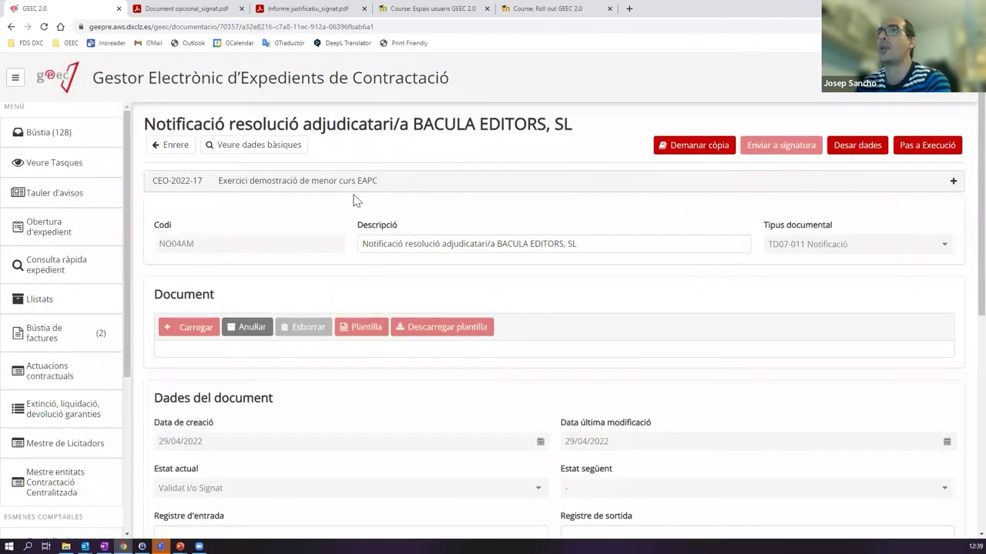
pyautogui.scroll(-5, 659, 285)
pyautogui.click(164, 508)
# - Add an optional AL47-Document contracte to the award notification
pyautogui.click(203, 502)
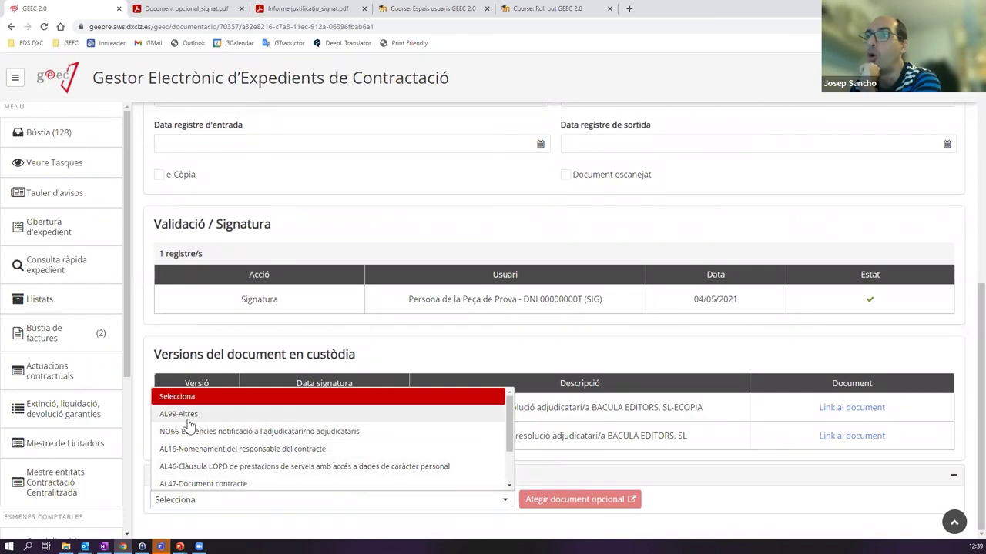
pyautogui.click(188, 415)
pyautogui.click(176, 500)
pyautogui.click(193, 484)
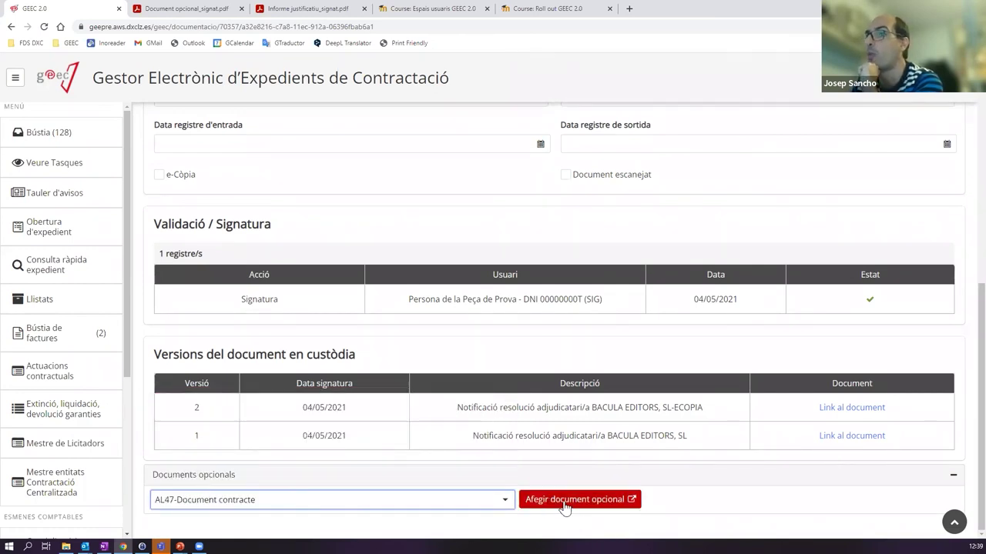
pyautogui.click(247, 502)
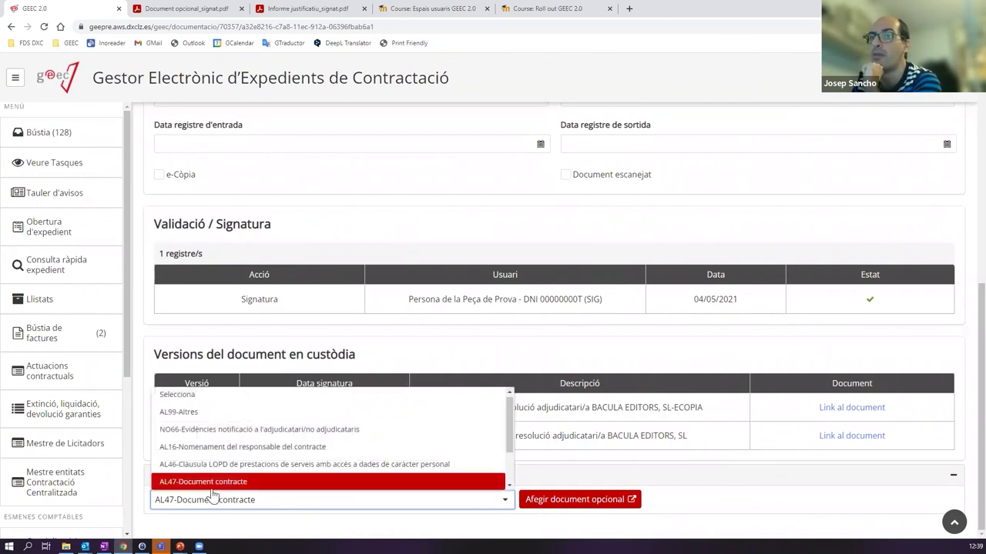
pyautogui.click(213, 496)
pyautogui.click(578, 503)
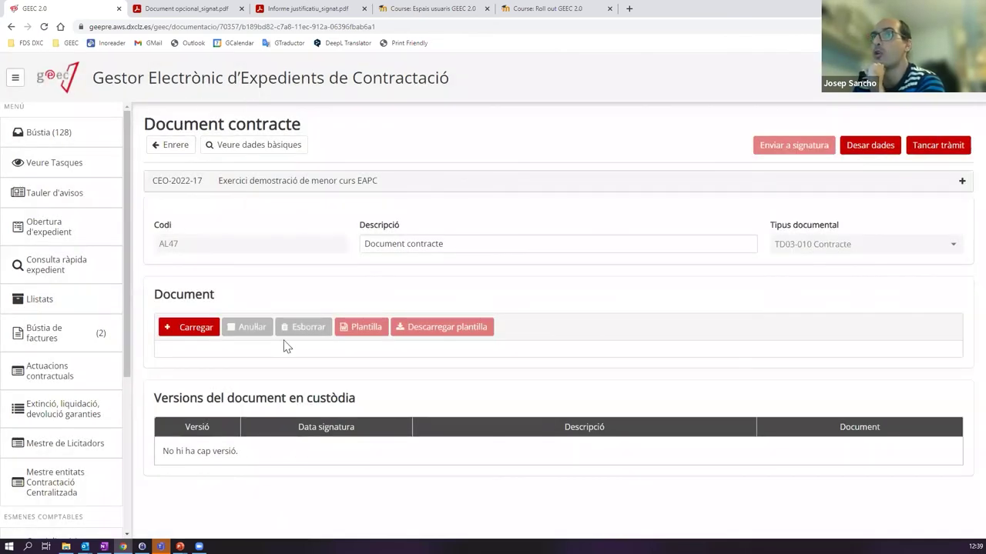
# - Upload 'Document opcional_signat.pdf' to the Document contracte and close its step via Tancar tràmit
pyautogui.click(185, 328)
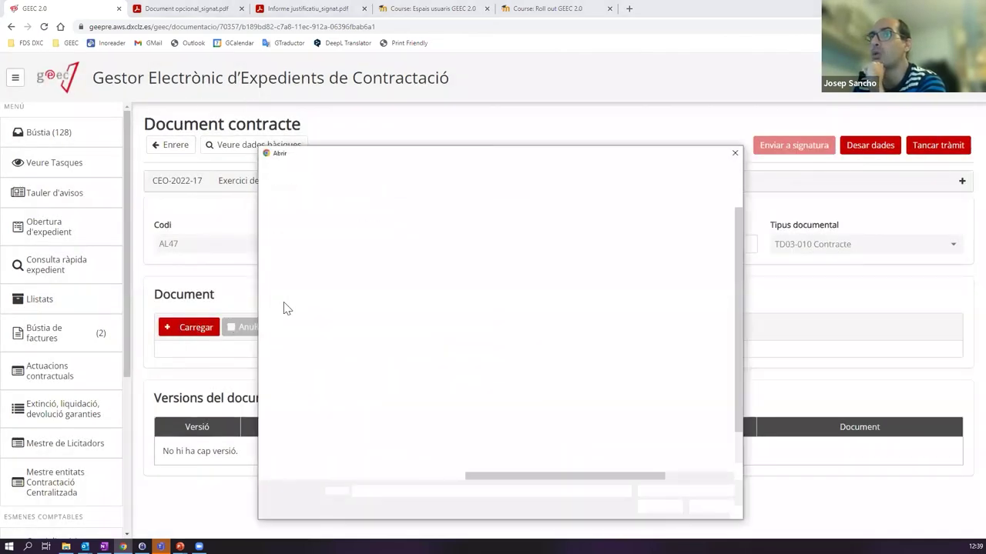
pyautogui.scroll(-1, 531, 385)
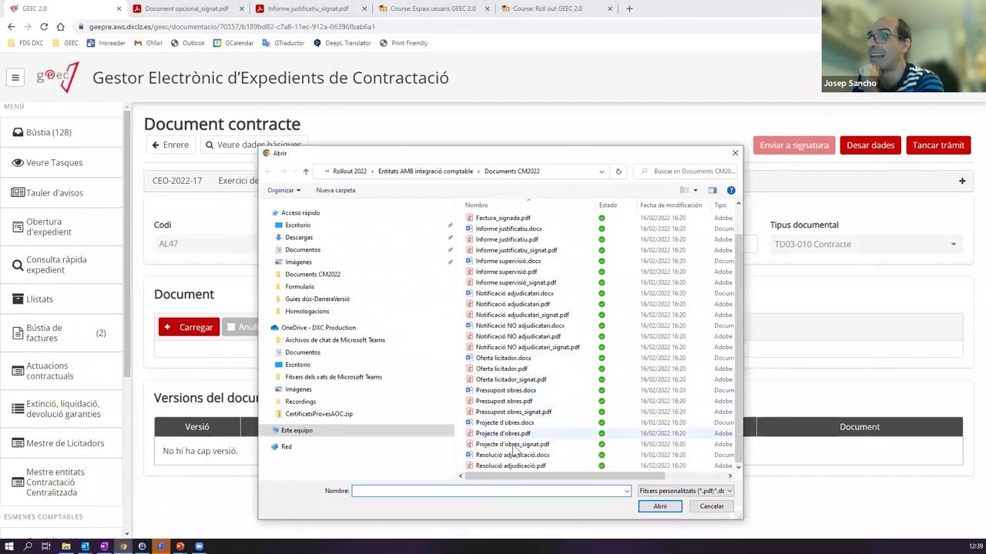
pyautogui.scroll(1, 508, 339)
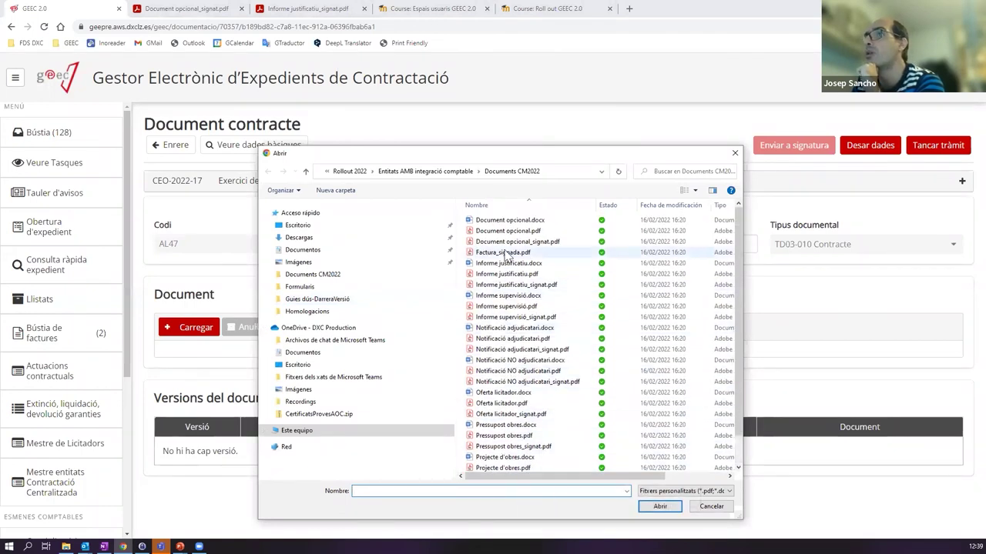
pyautogui.click(550, 242)
pyautogui.doubleClick(550, 242)
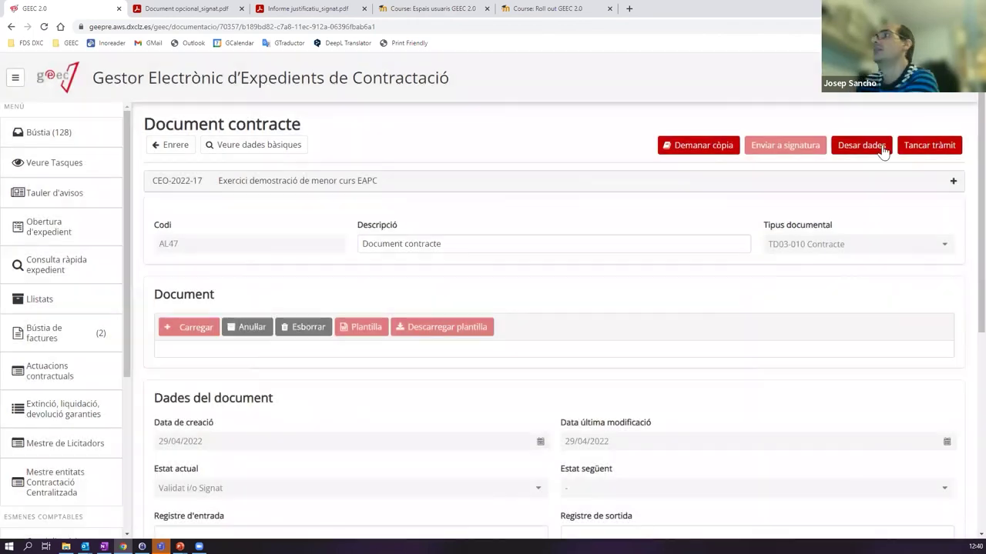
pyautogui.click(924, 146)
pyautogui.click(451, 307)
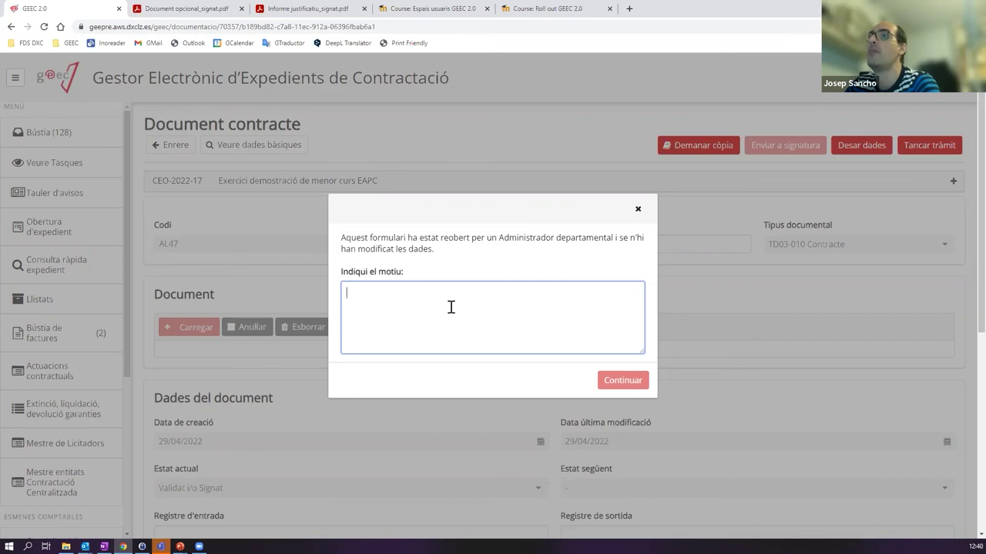
# - Enter the reopening reason ('Ens hem oblidad…'), continue, and send the notification to Execució
pyautogui.write('Ens hem  oblidadddddxxx')
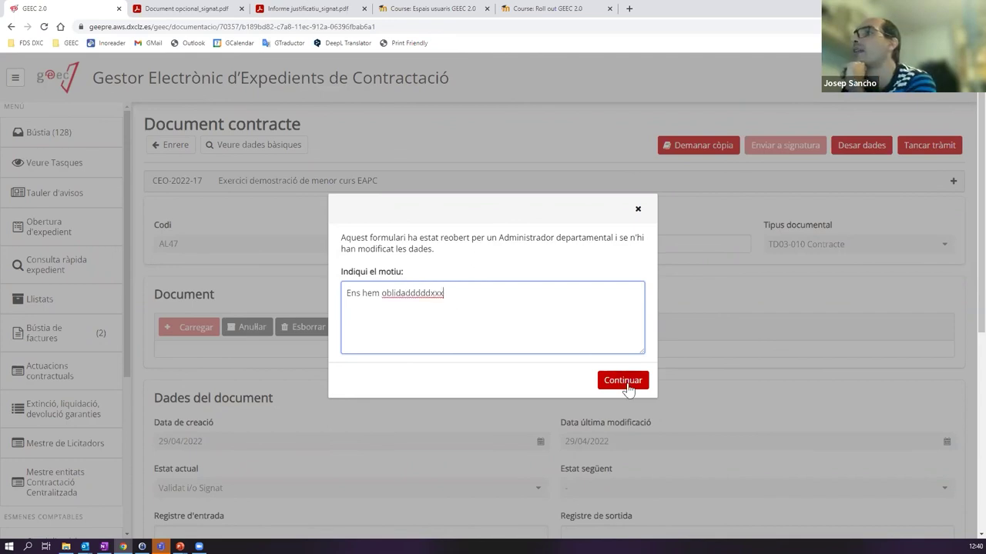
pyautogui.click(624, 385)
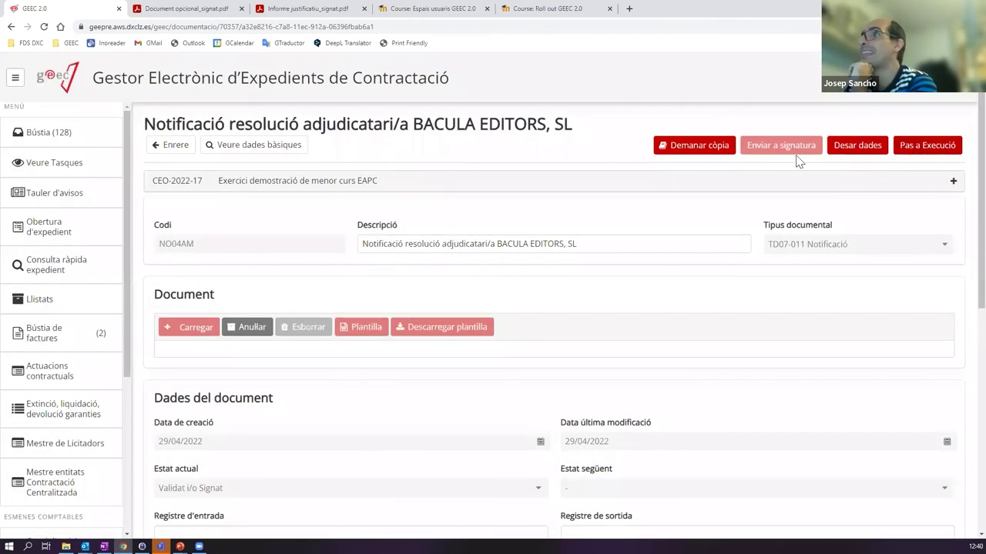
pyautogui.click(921, 151)
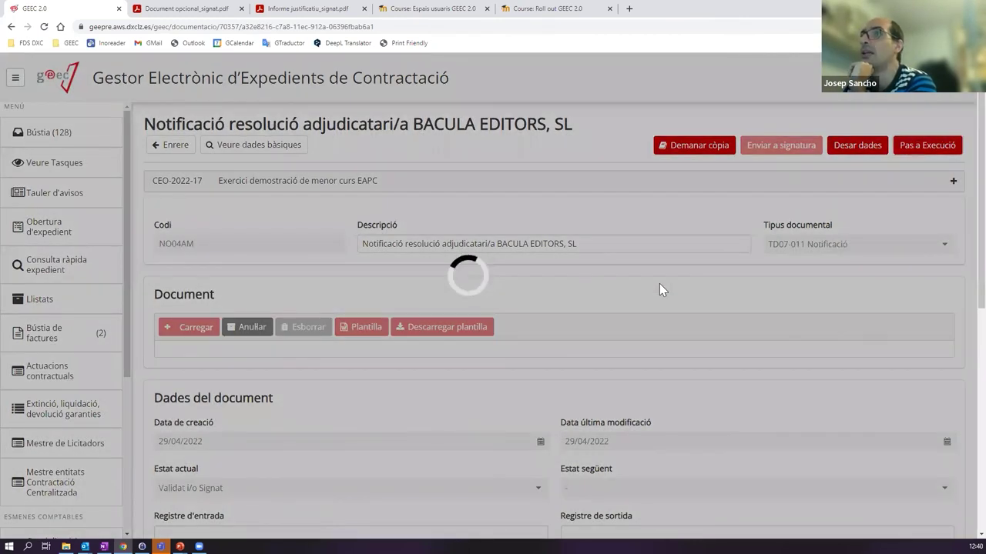
# - View the signed v.1 Document contracte PDF under Adjudicació, then return to the processing tree
pyautogui.scroll(-3, 464, 295)
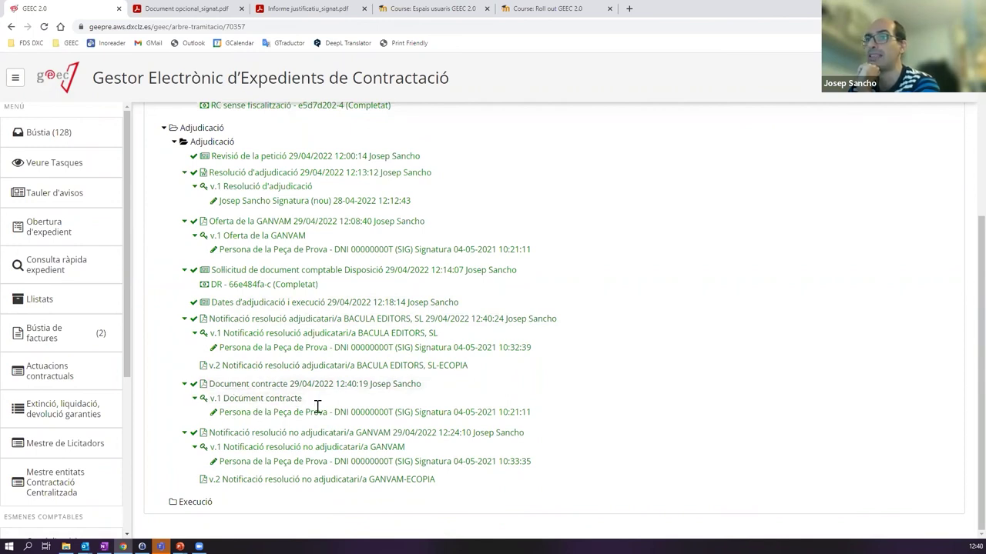
pyautogui.click(231, 405)
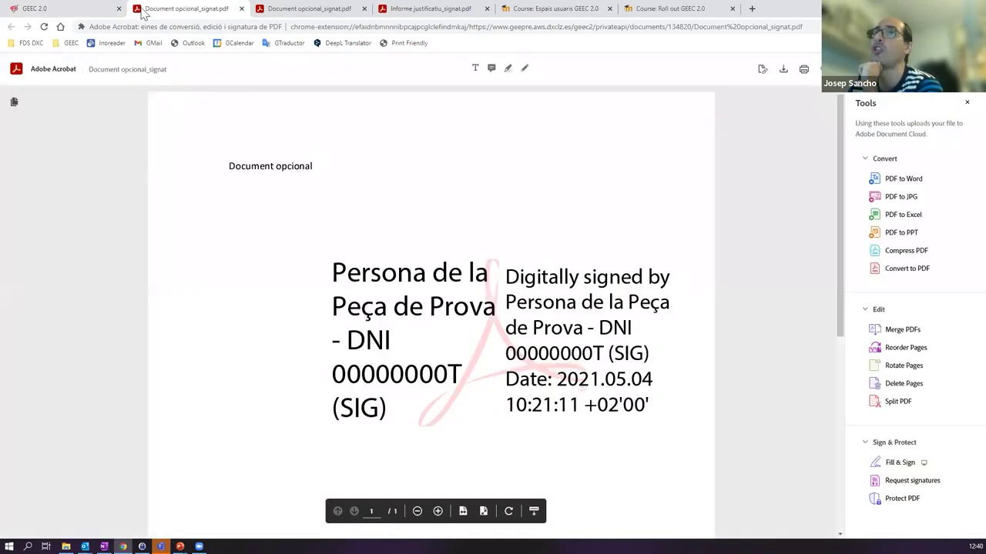
pyautogui.click(73, 9)
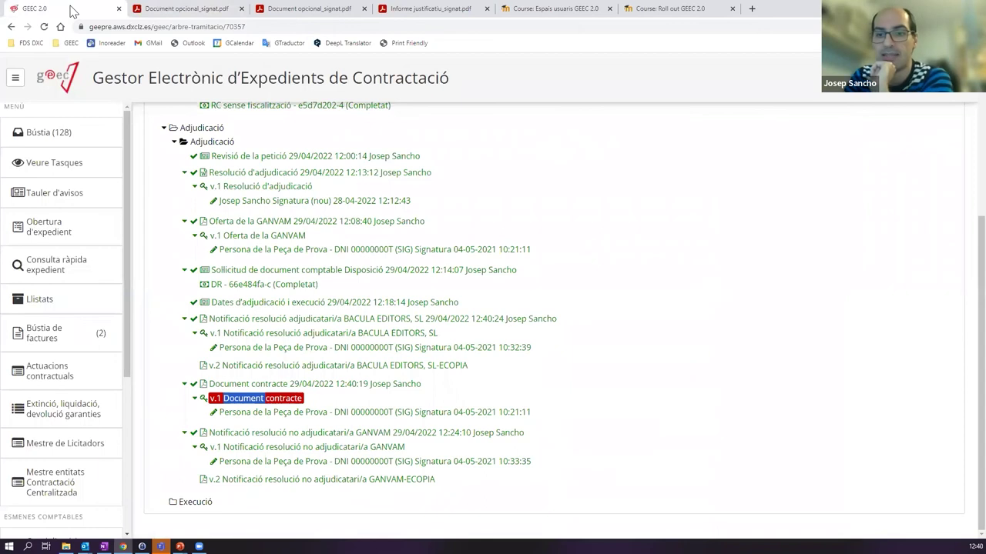